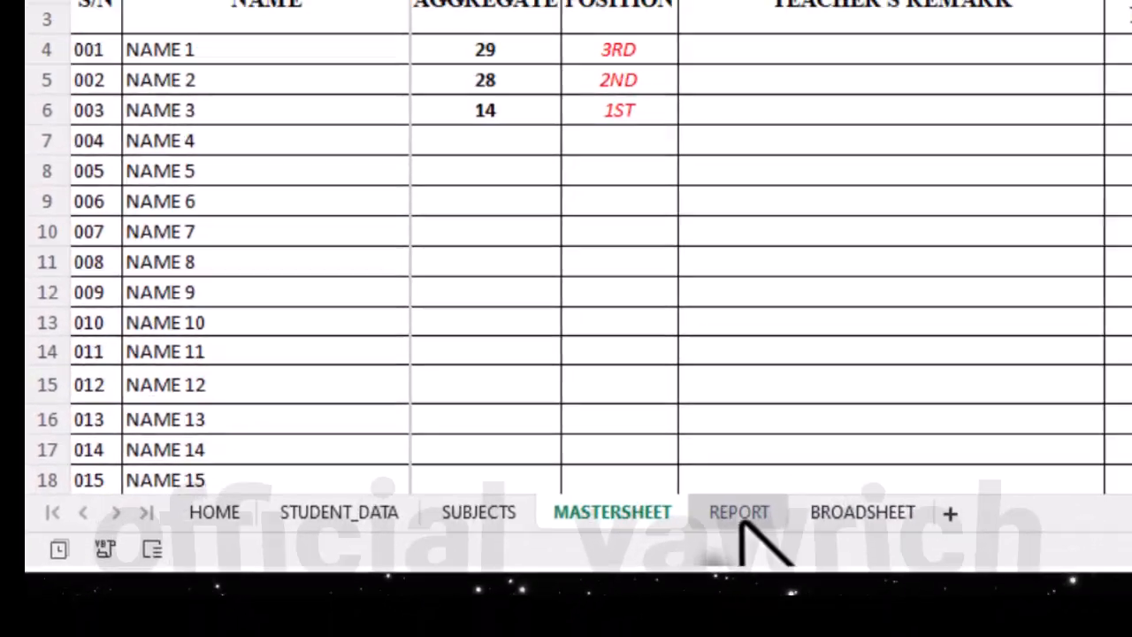
- Set the page orientation of the blank REPORT sheet to Portrait
left_click(740, 517)
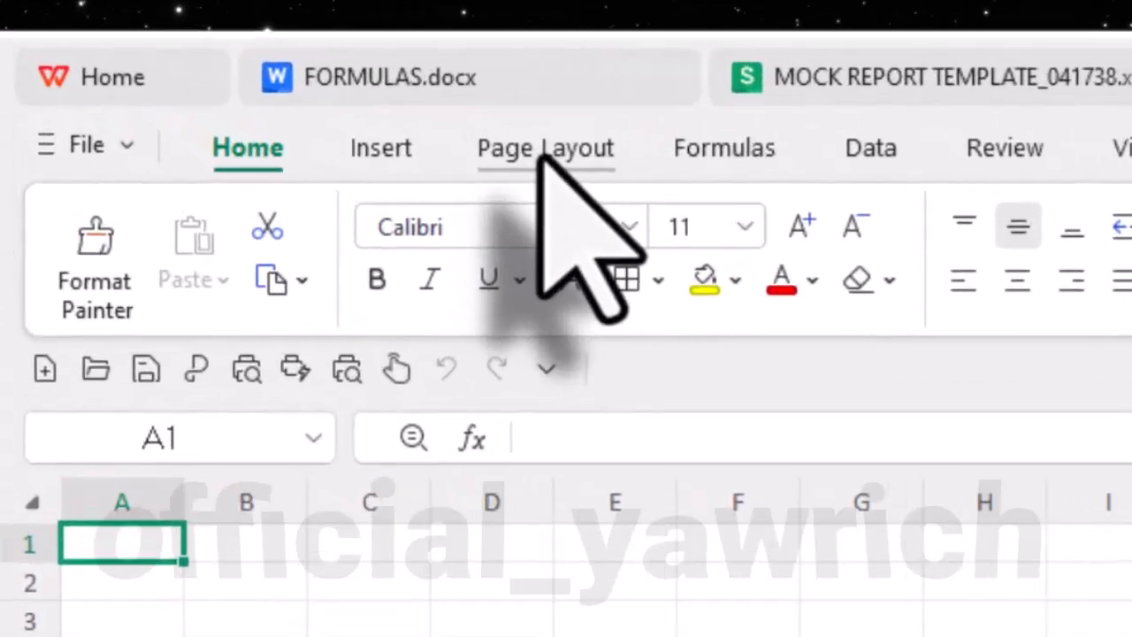
left_click(233, 64)
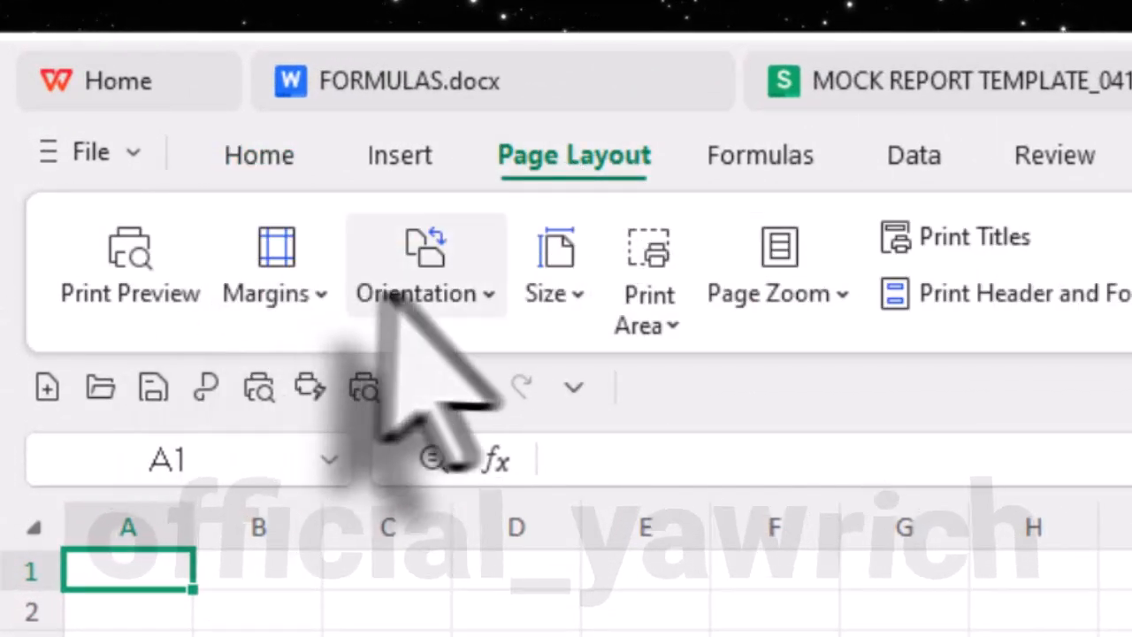
left_click(414, 292)
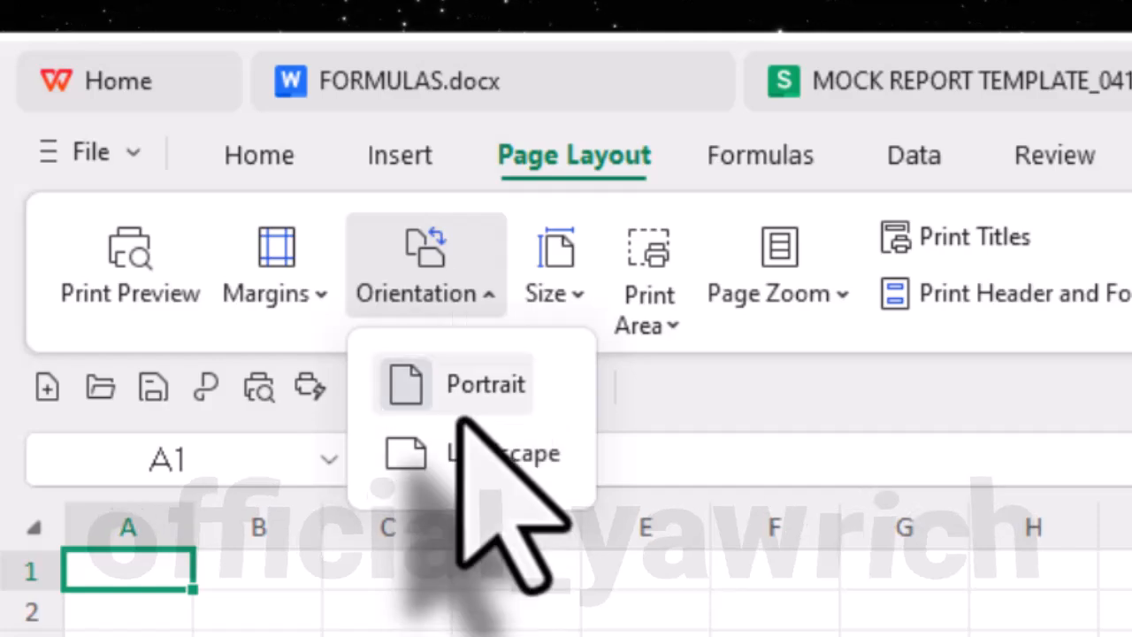
left_click(453, 409)
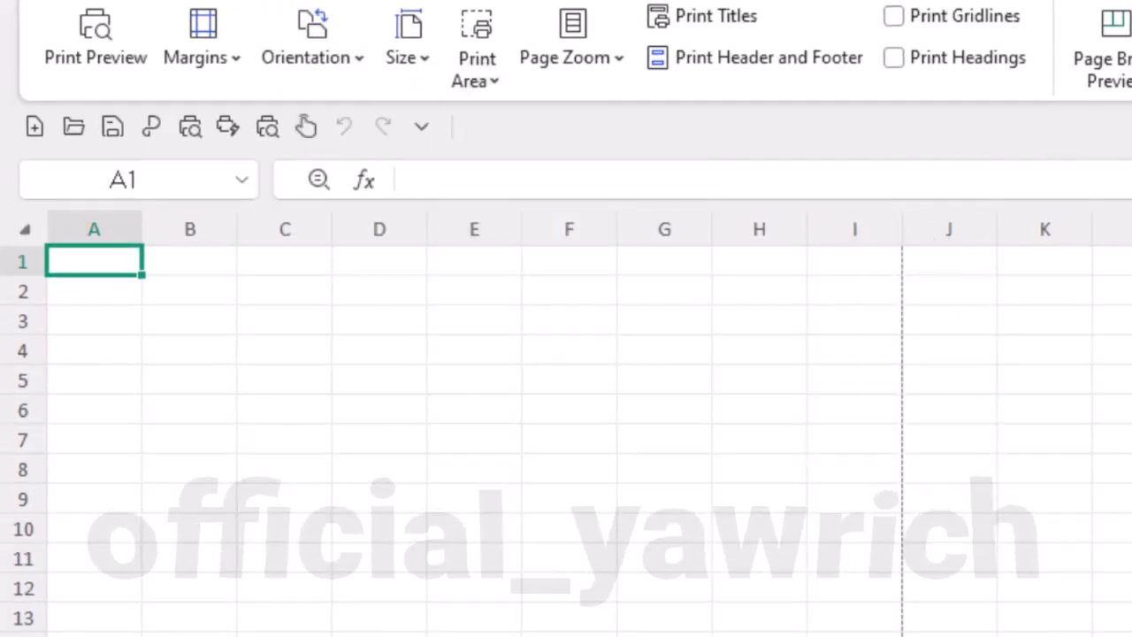
- Examine the page-break lines on the REPORT sheet and select the cell area covering the first page
scroll(552, 630, "down", 12)
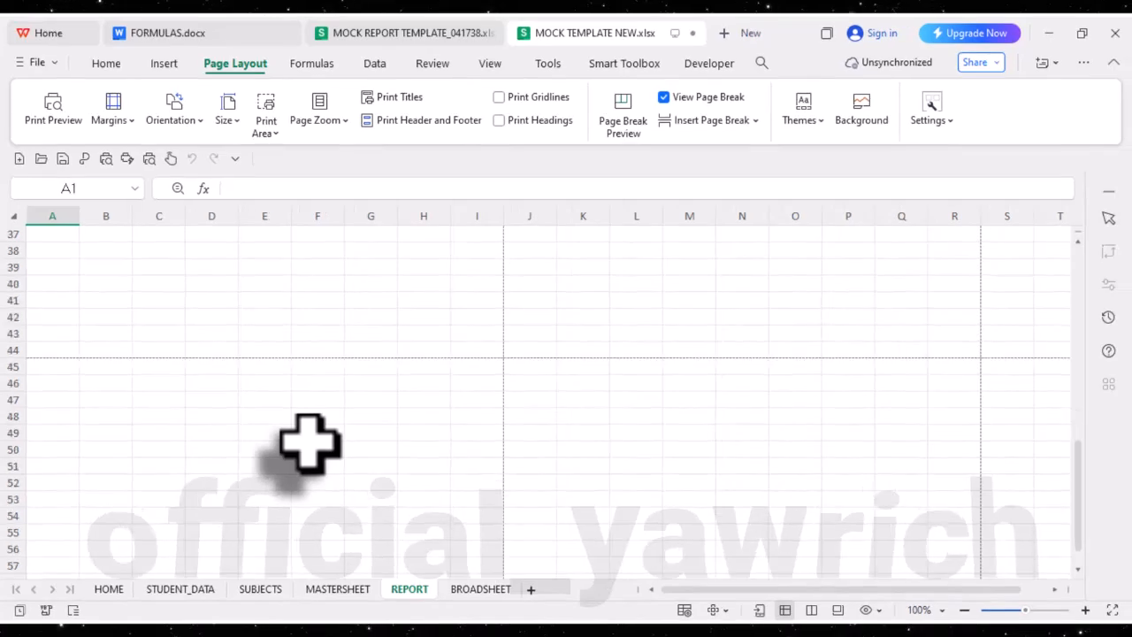
scroll(552, 633, "up", 5)
left_click(964, 610)
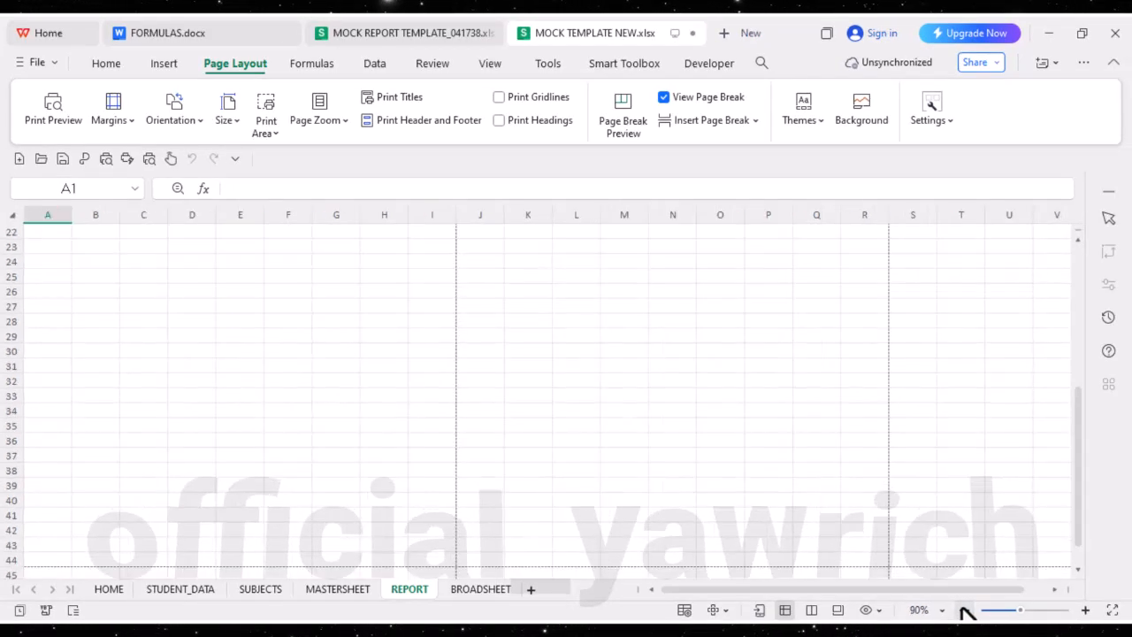
left_click(964, 610)
left_click(964, 610)
left_click(964, 610)
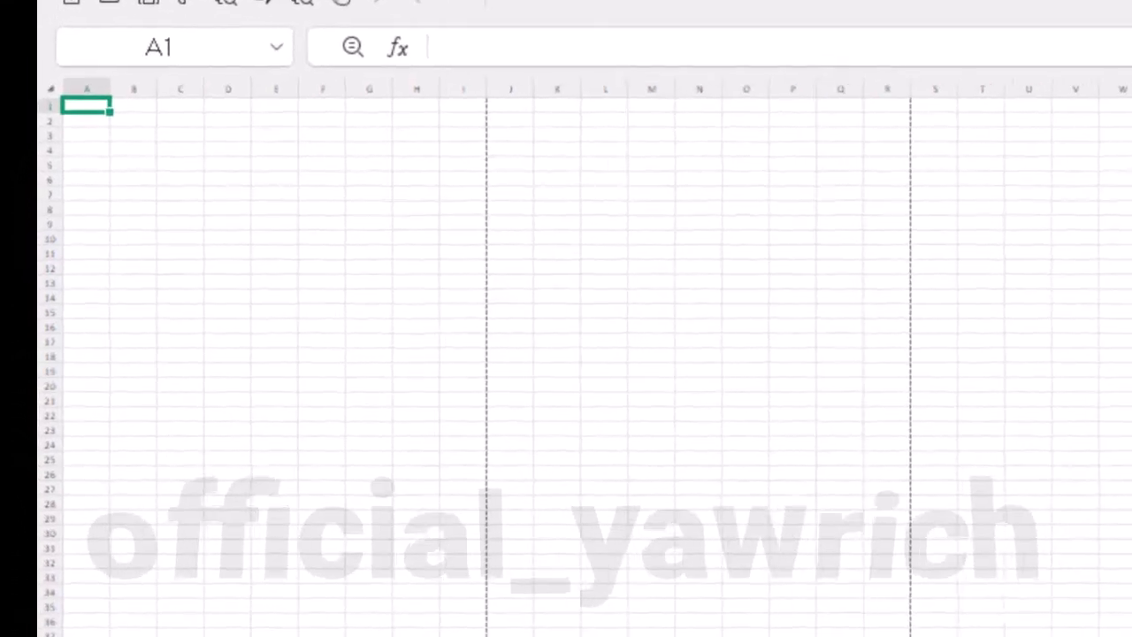
left_click(1131, 636)
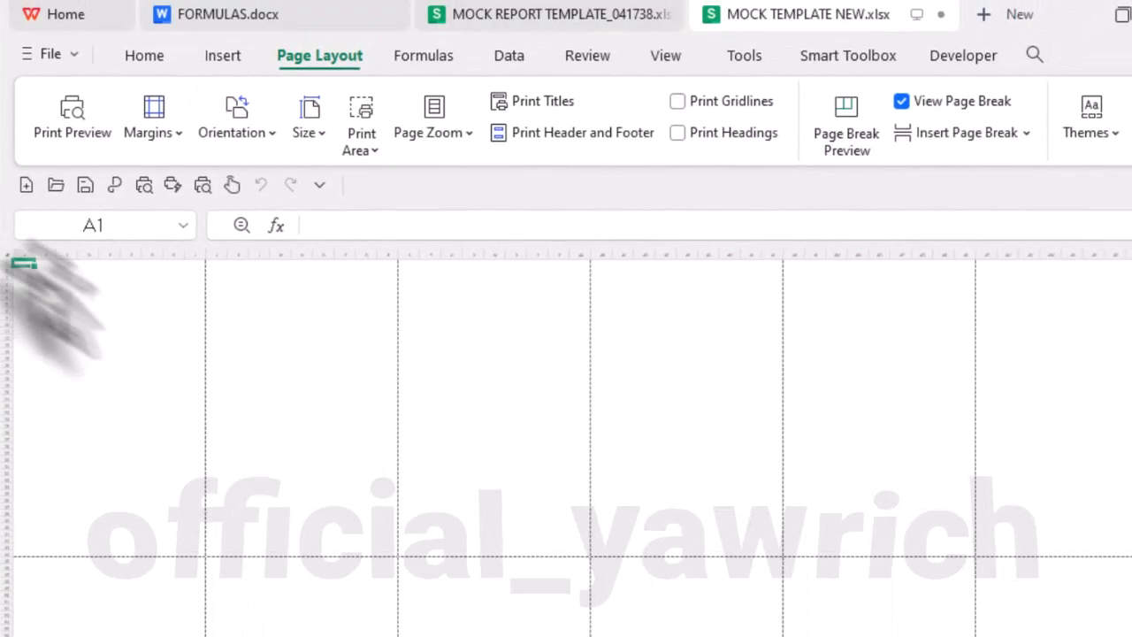
left_click_drag(71, 99, 213, 378)
left_click_drag(133, 477, 191, 548)
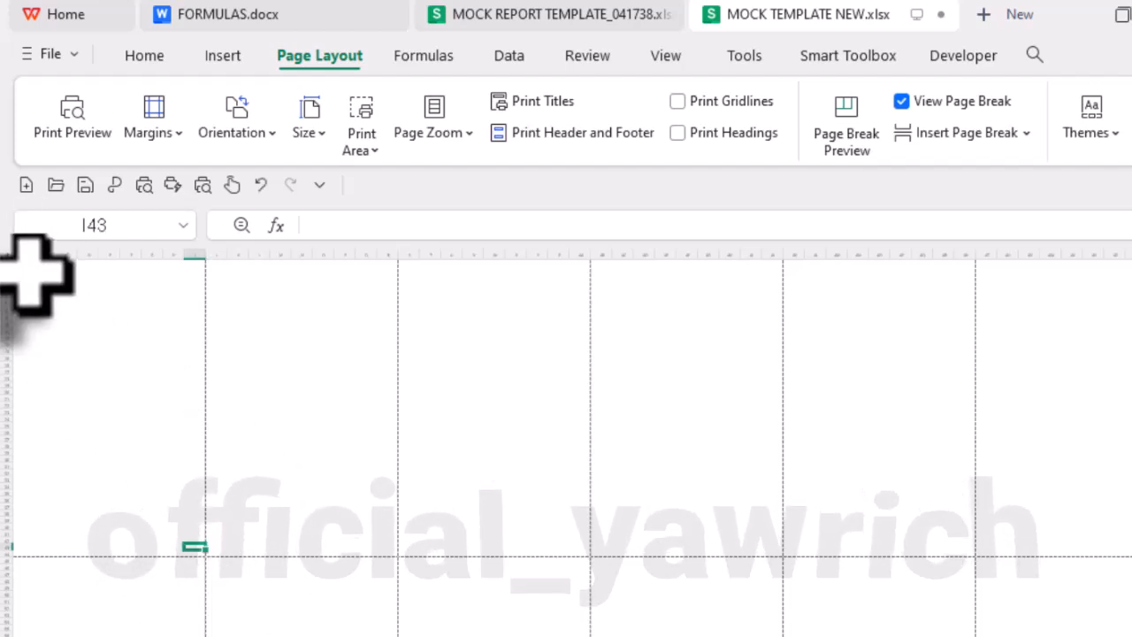
left_click_drag(34, 270, 203, 522)
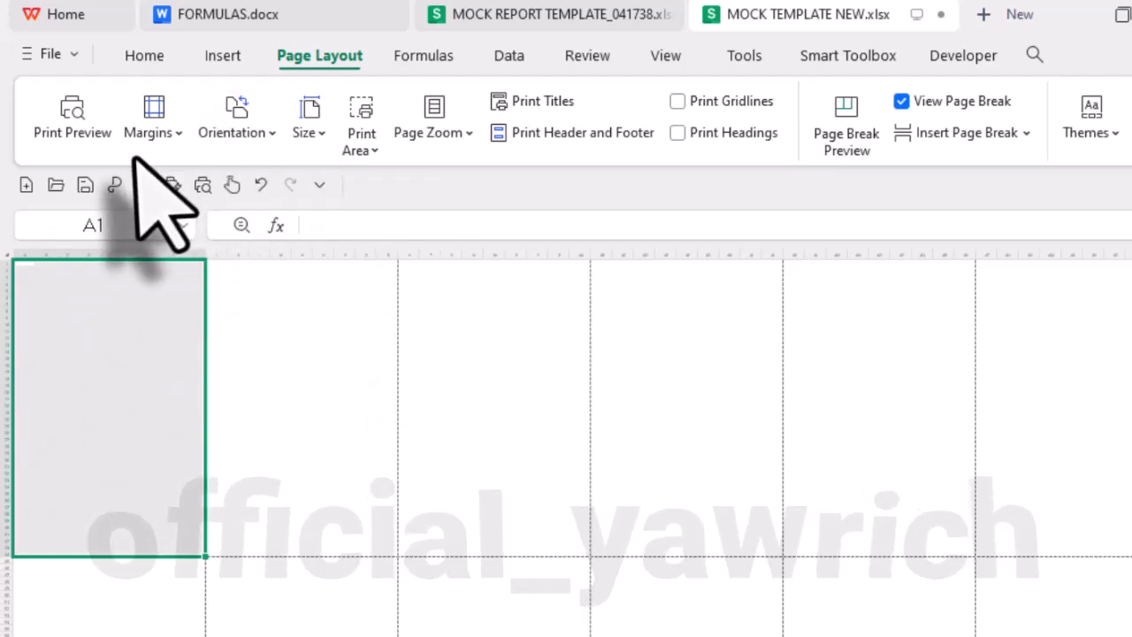
- Set the REPORT sheet's paper size to A4 and its page margins to the Narrow preset
left_click(311, 134)
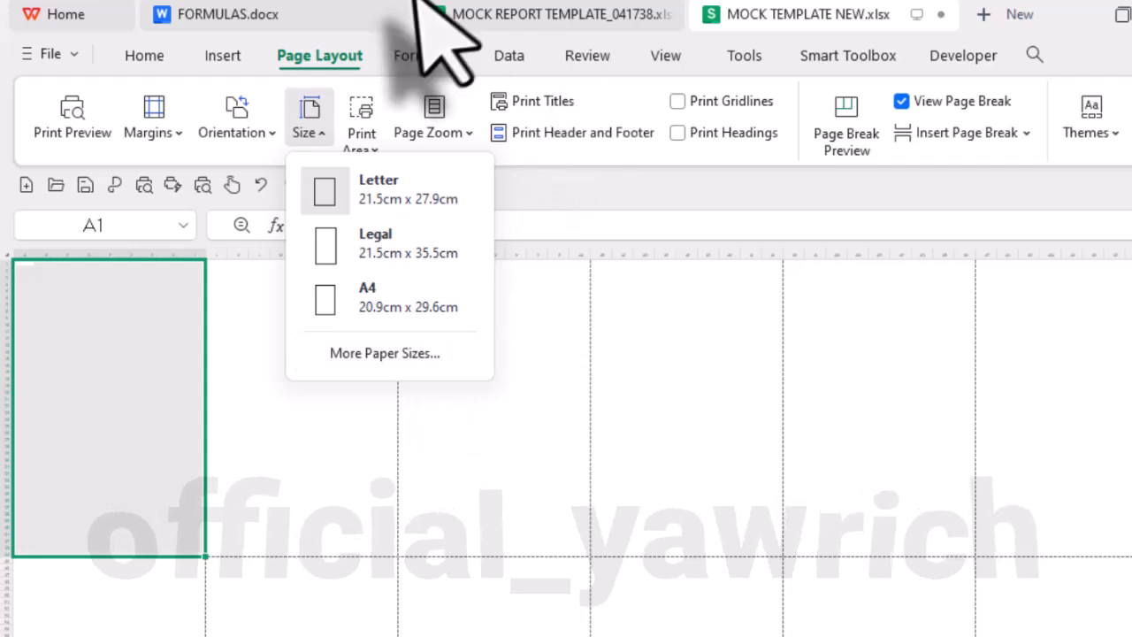
left_click(389, 306)
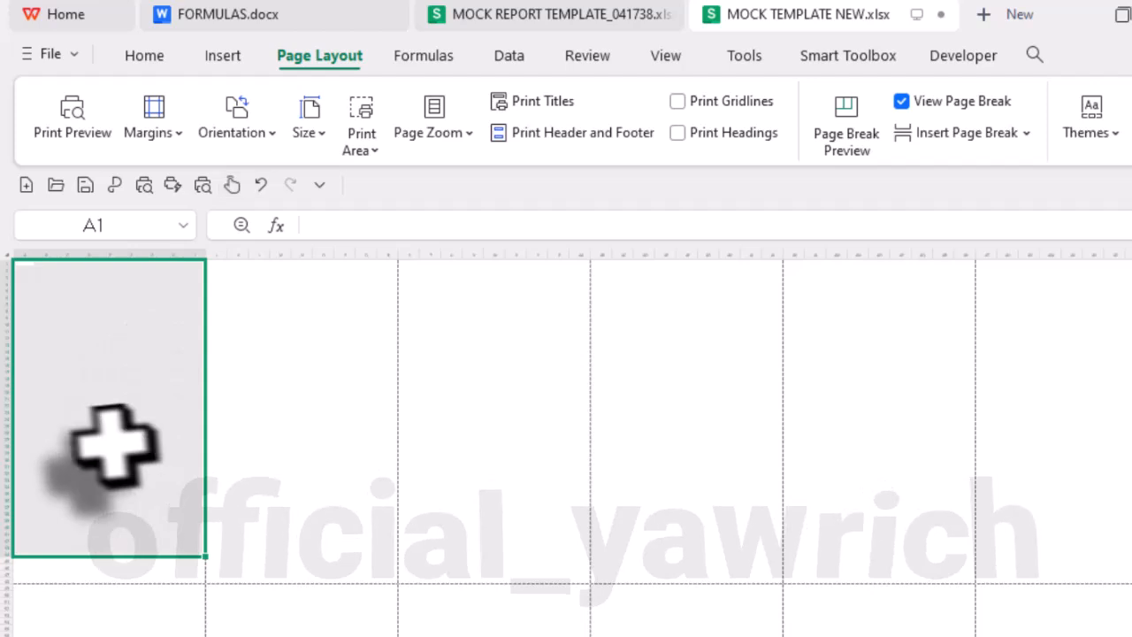
left_click(181, 134)
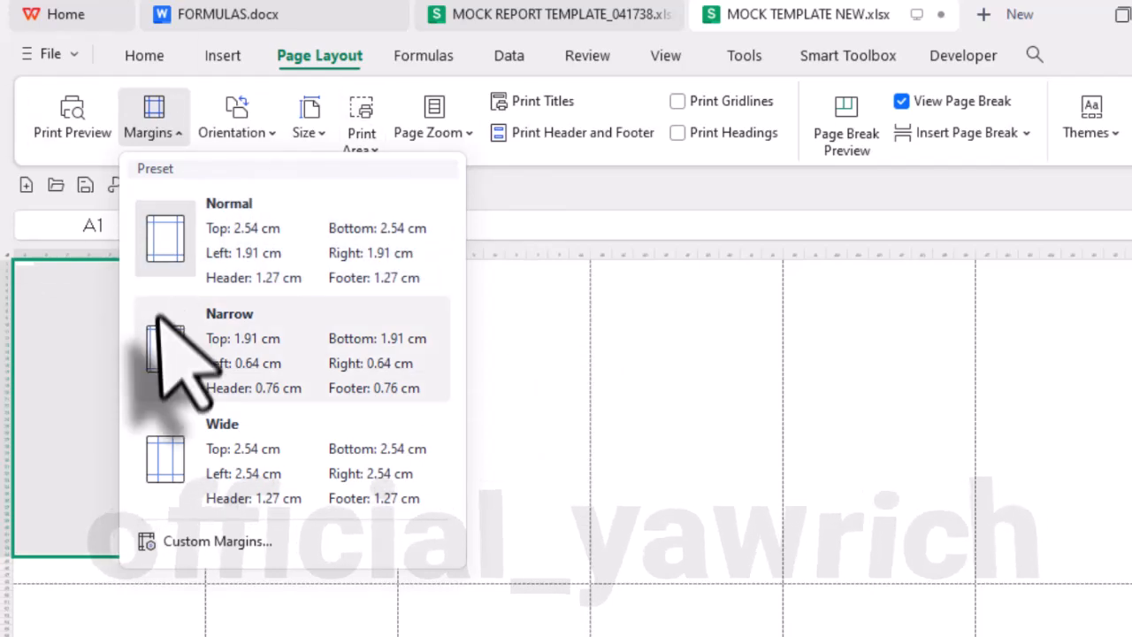
left_click(157, 348)
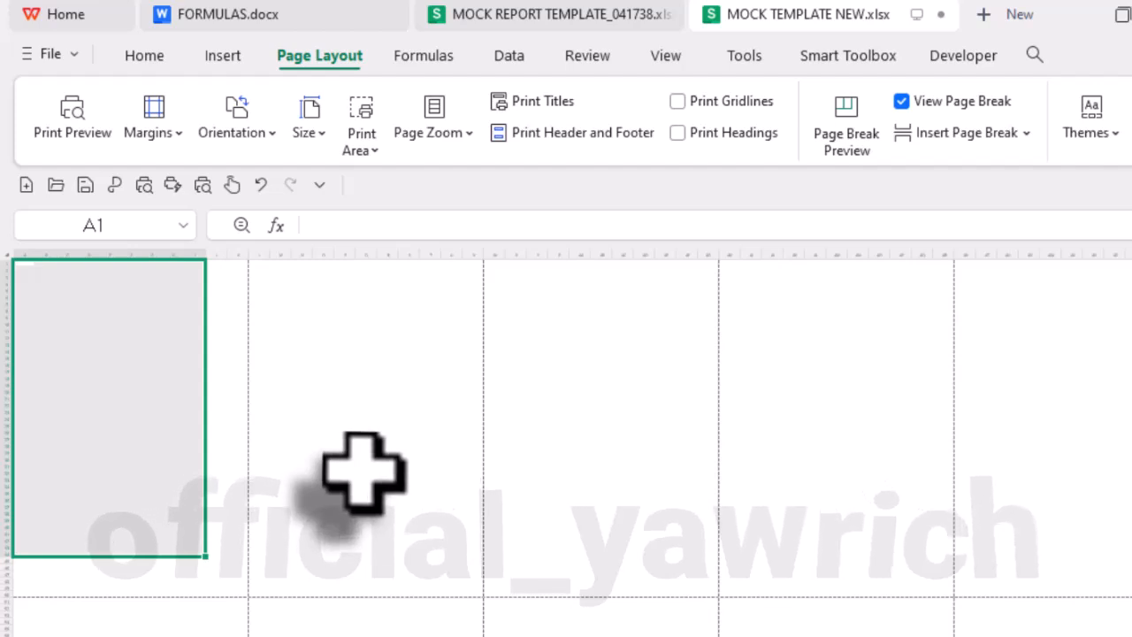
left_click(269, 137)
left_click(263, 179)
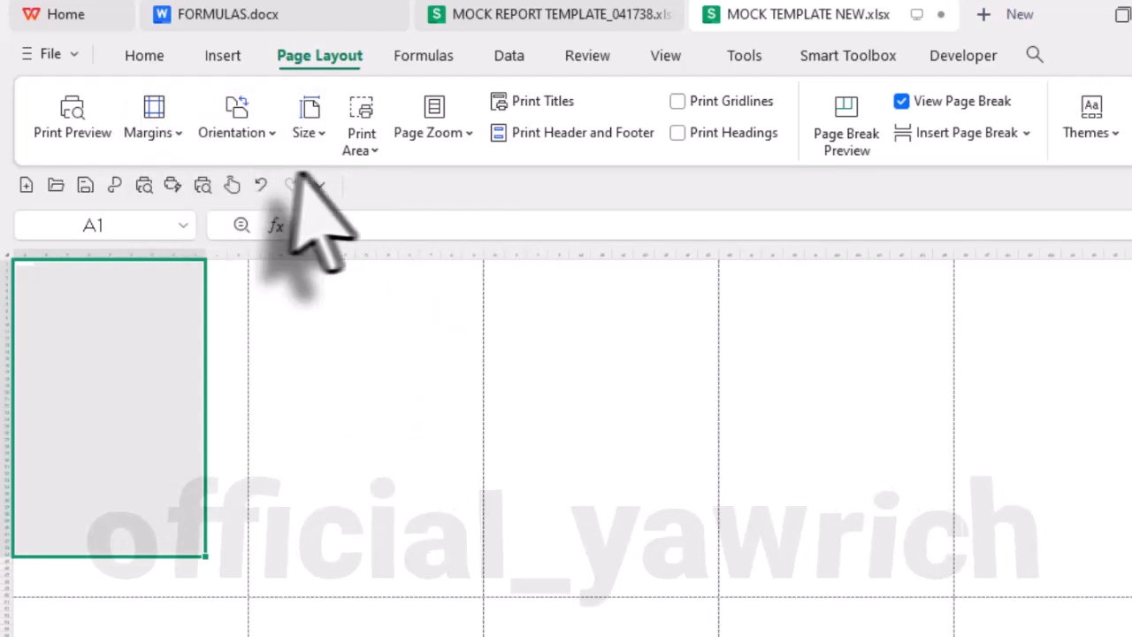
left_click(142, 145)
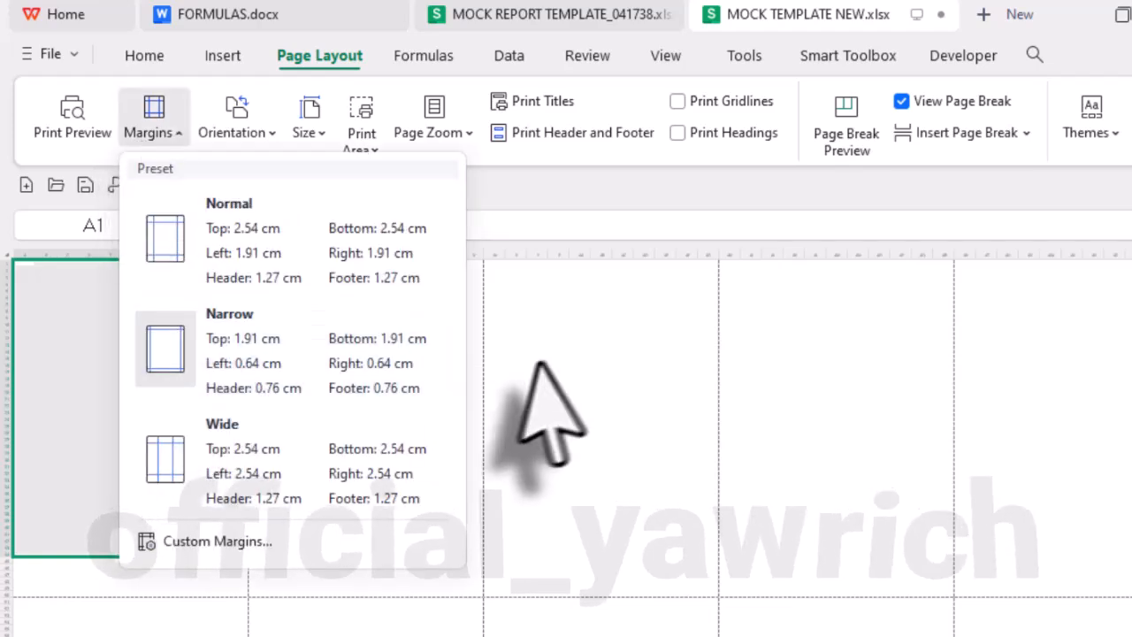
left_click(24, 431)
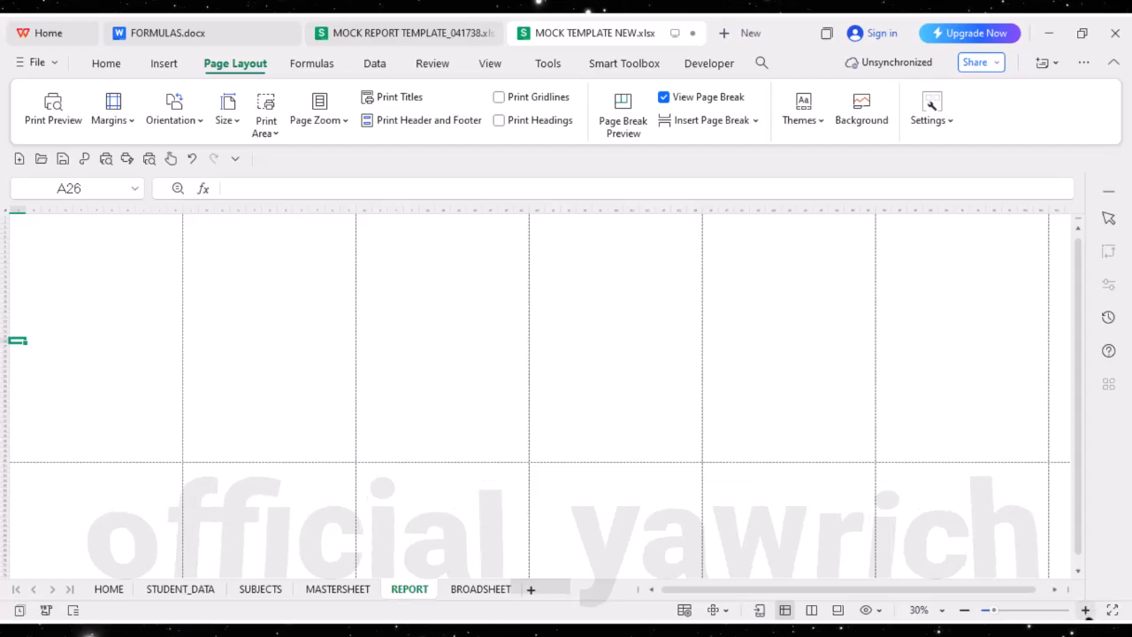
- Fill the first page's area, A1:K50, with white so that its gridlines are hidden
left_click(1087, 610)
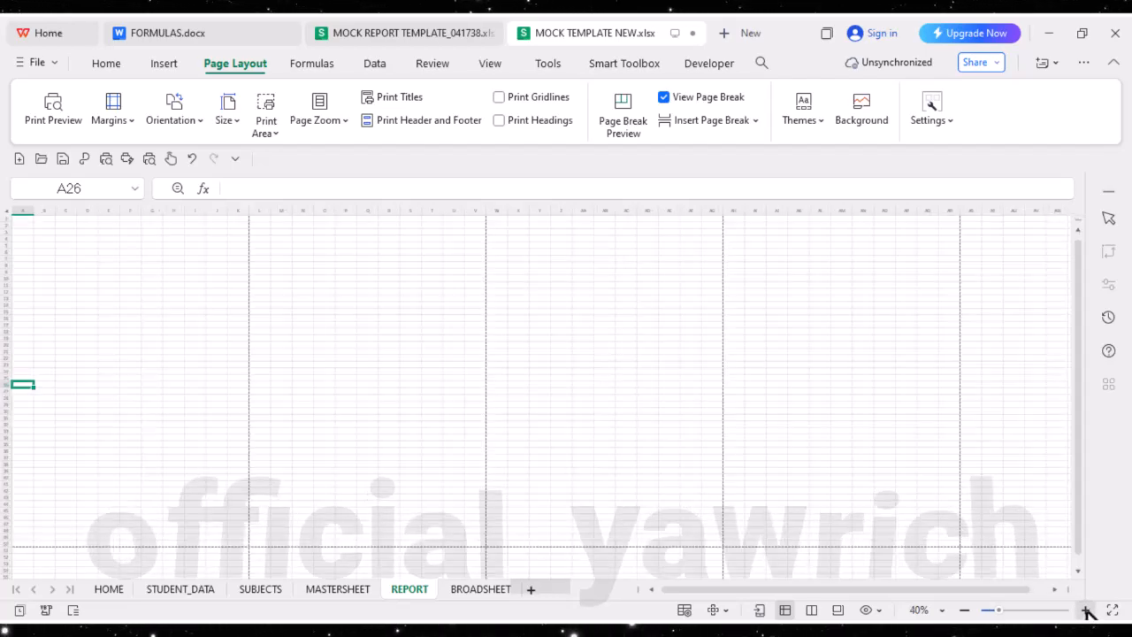
left_click(1087, 611)
left_click(1087, 610)
left_click(1087, 611)
left_click(1087, 610)
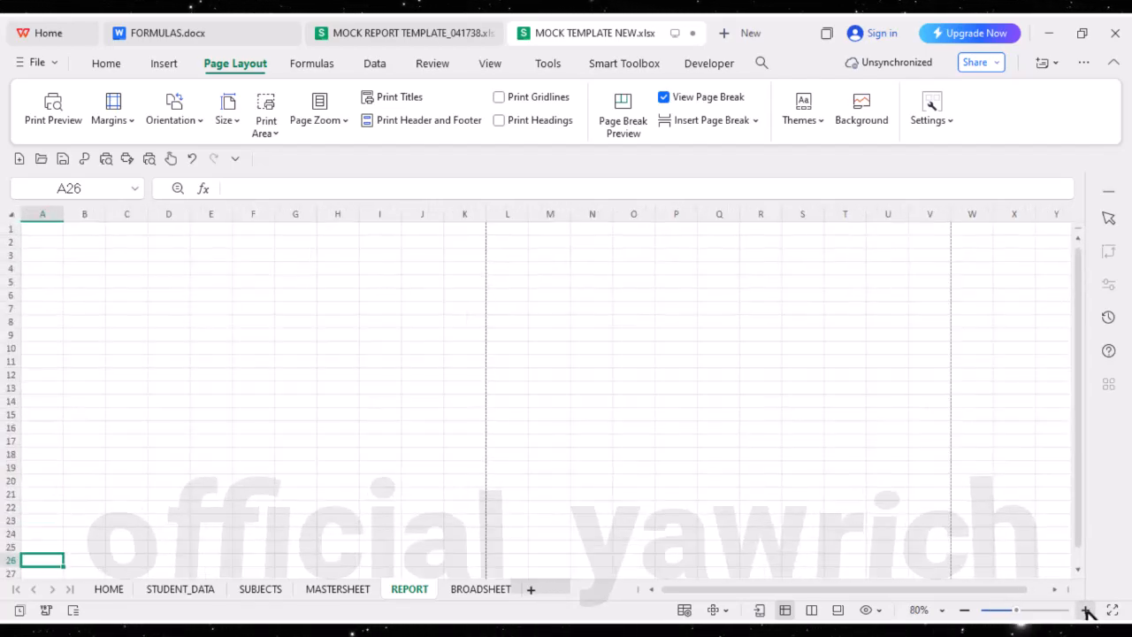
left_click(1087, 610)
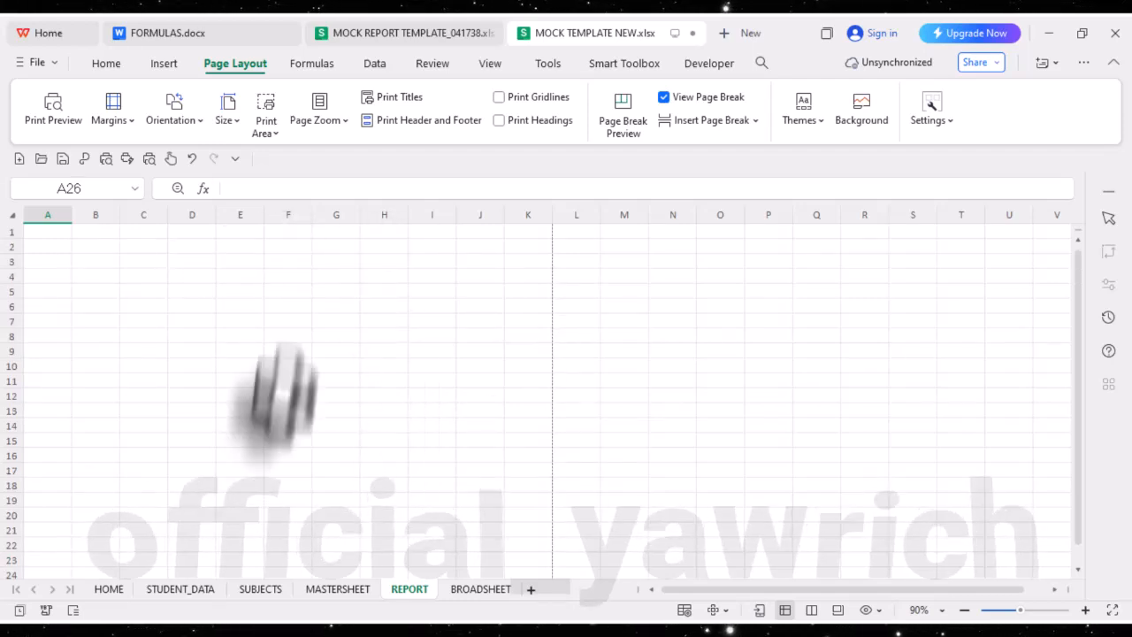
left_click_drag(58, 234, 526, 508)
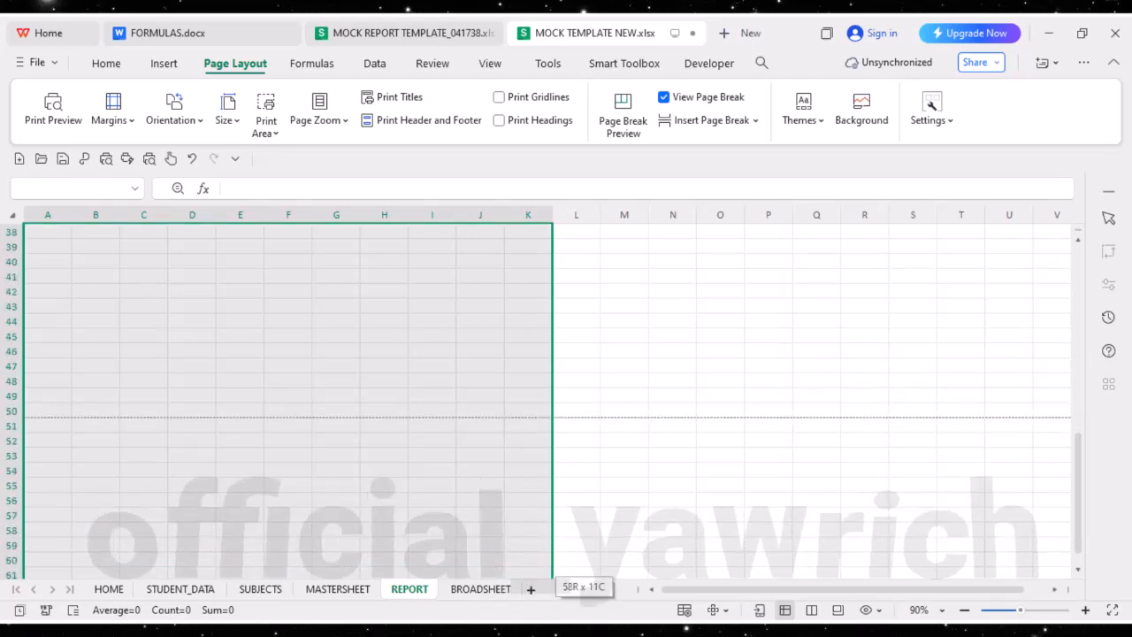
left_click_drag(526, 577, 524, 354)
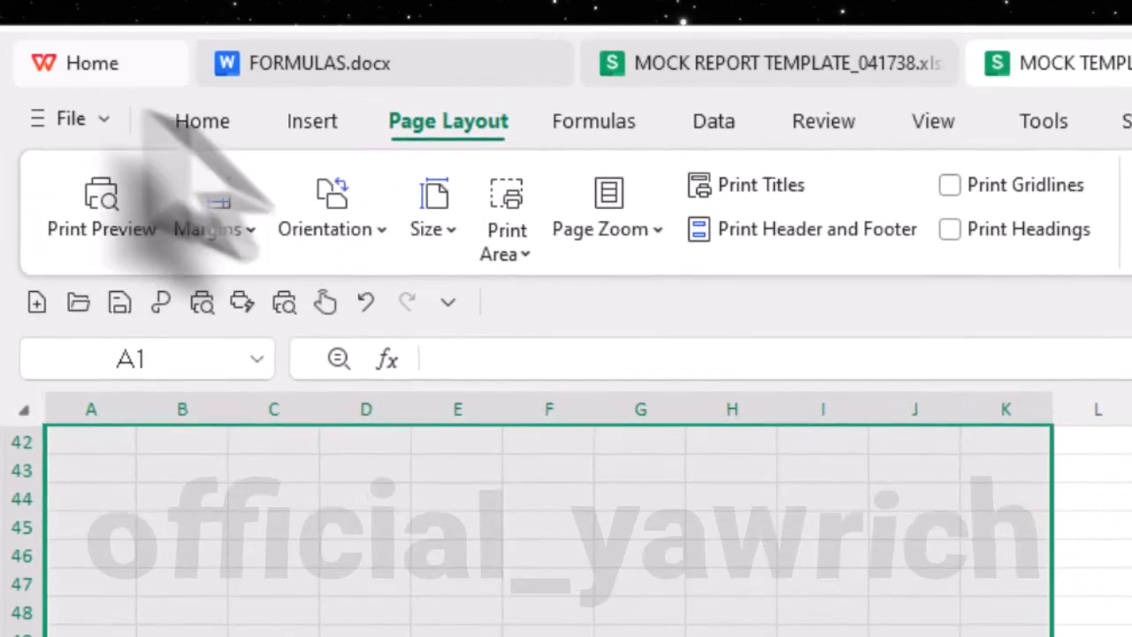
left_click(202, 124)
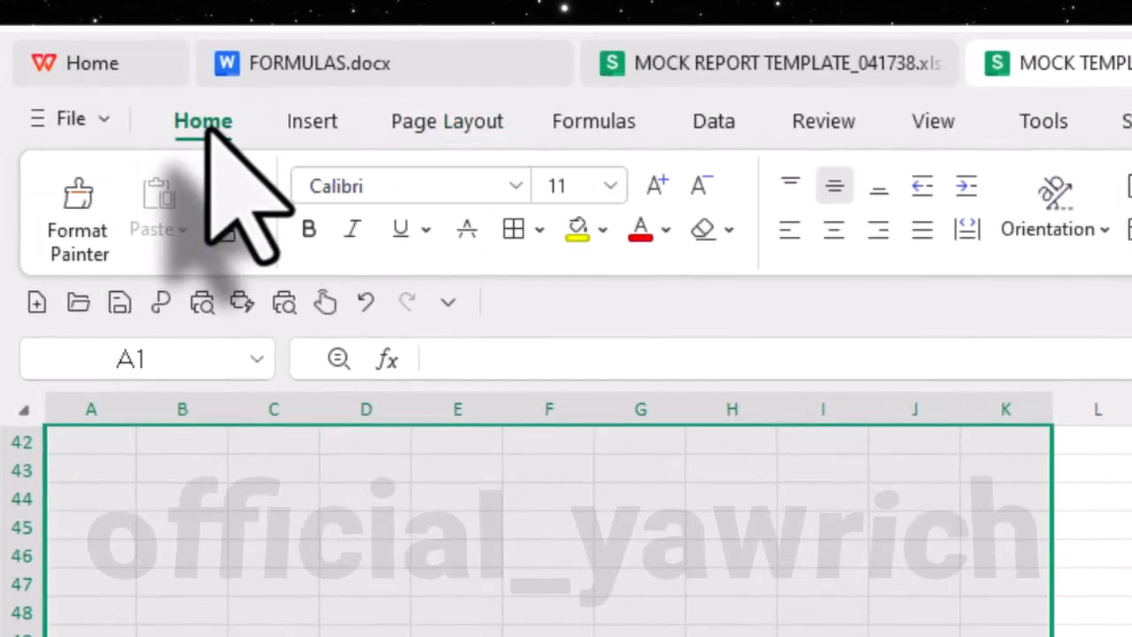
left_click(601, 231)
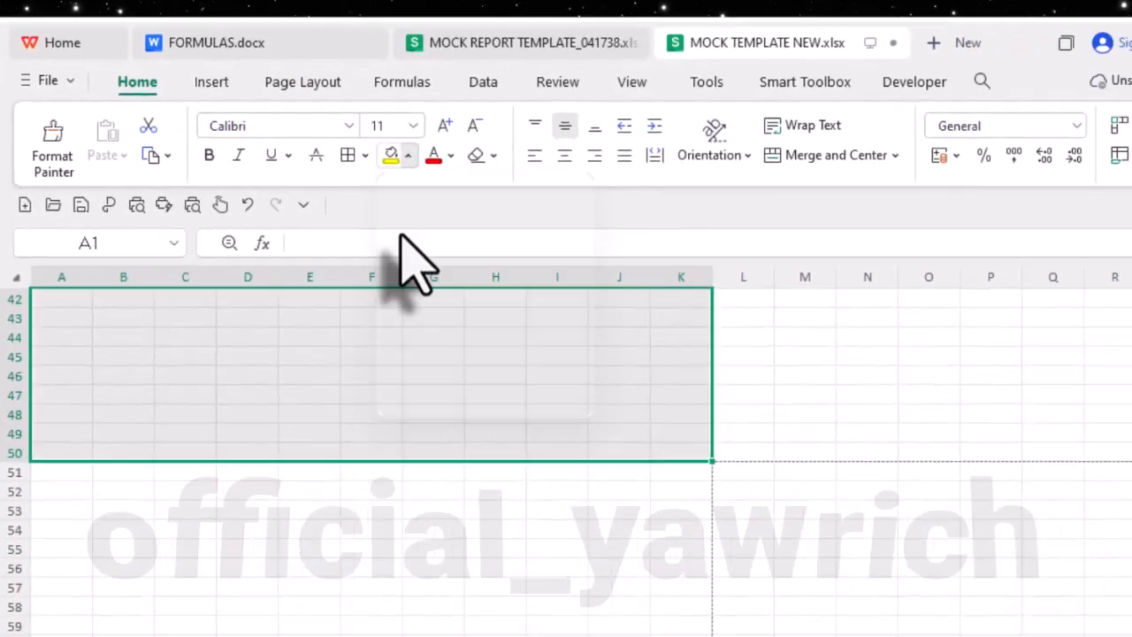
scroll(443, 449, "up", 14)
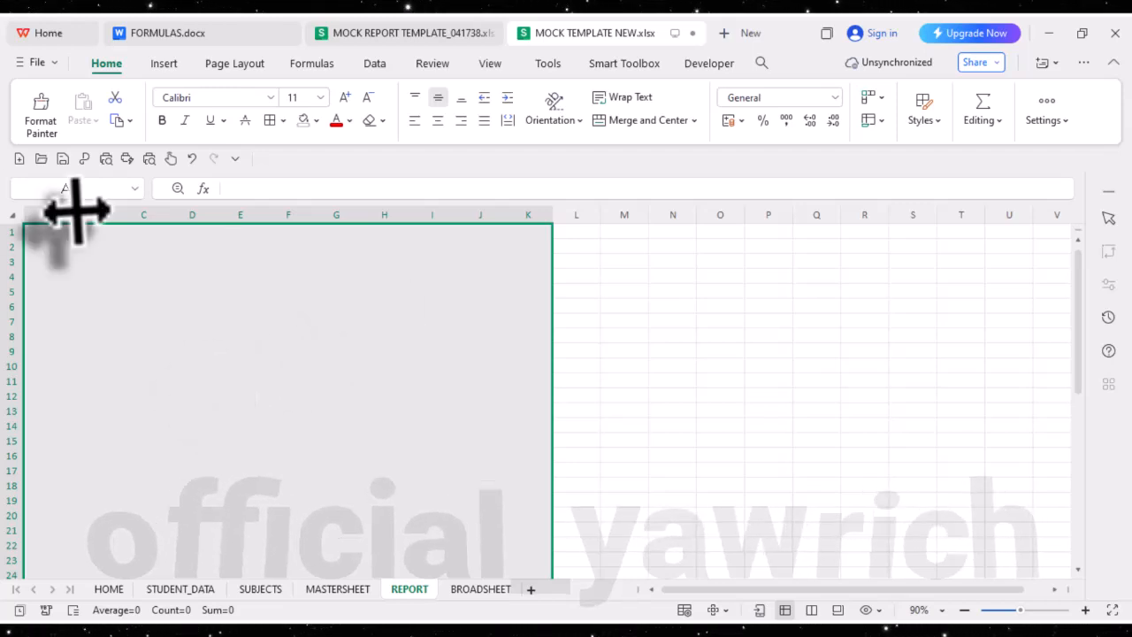
left_click(175, 307)
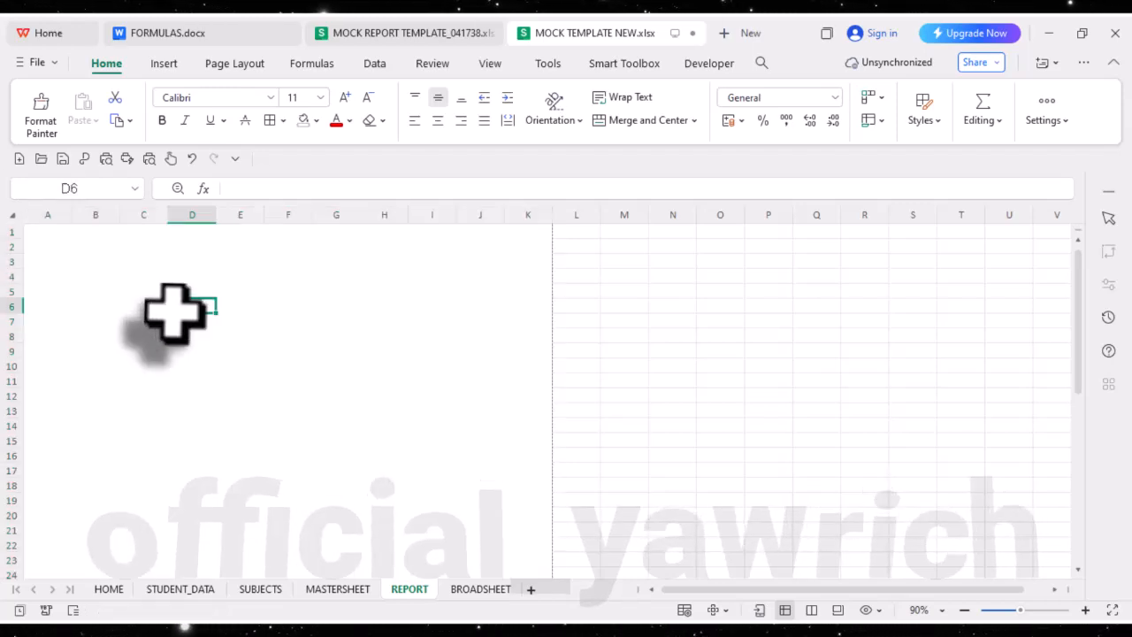
- Switch to the MOCK REPORT TEMPLATE_041738 workbook and examine how the merged header block of its REPORT sheet is laid out
left_click(396, 32)
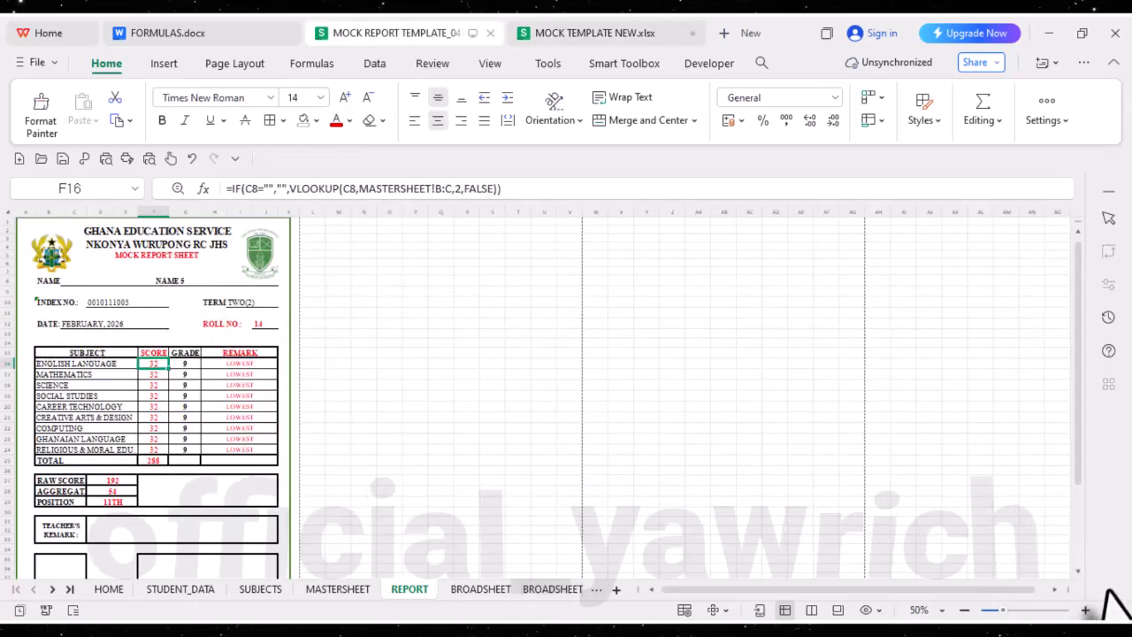
left_click(1087, 610)
left_click(1087, 610)
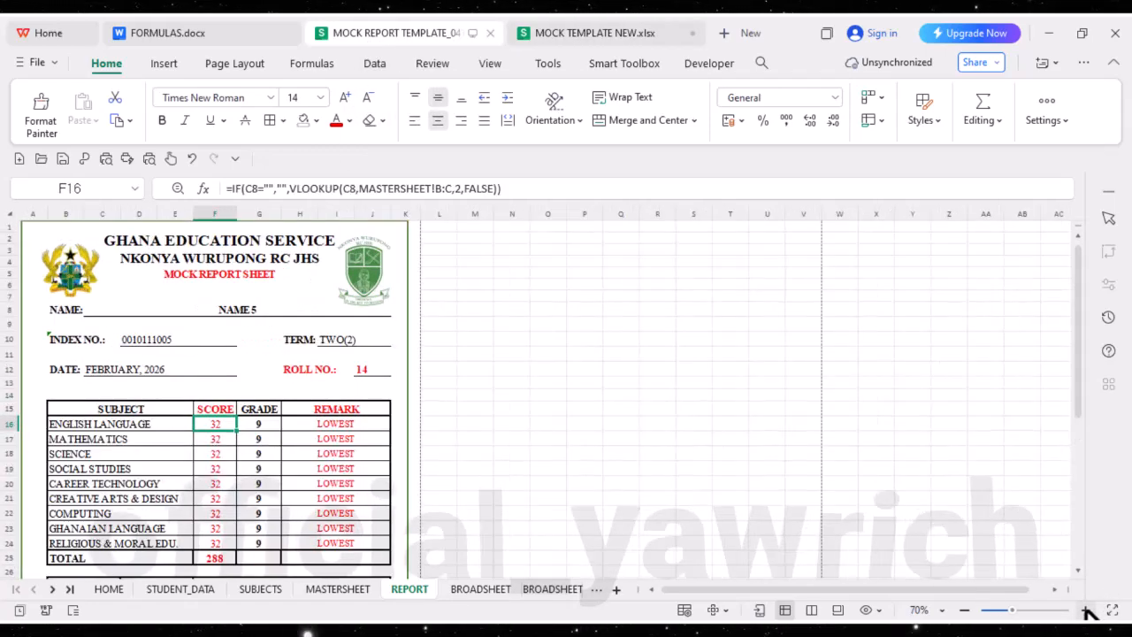
left_click(1087, 610)
left_click(1087, 611)
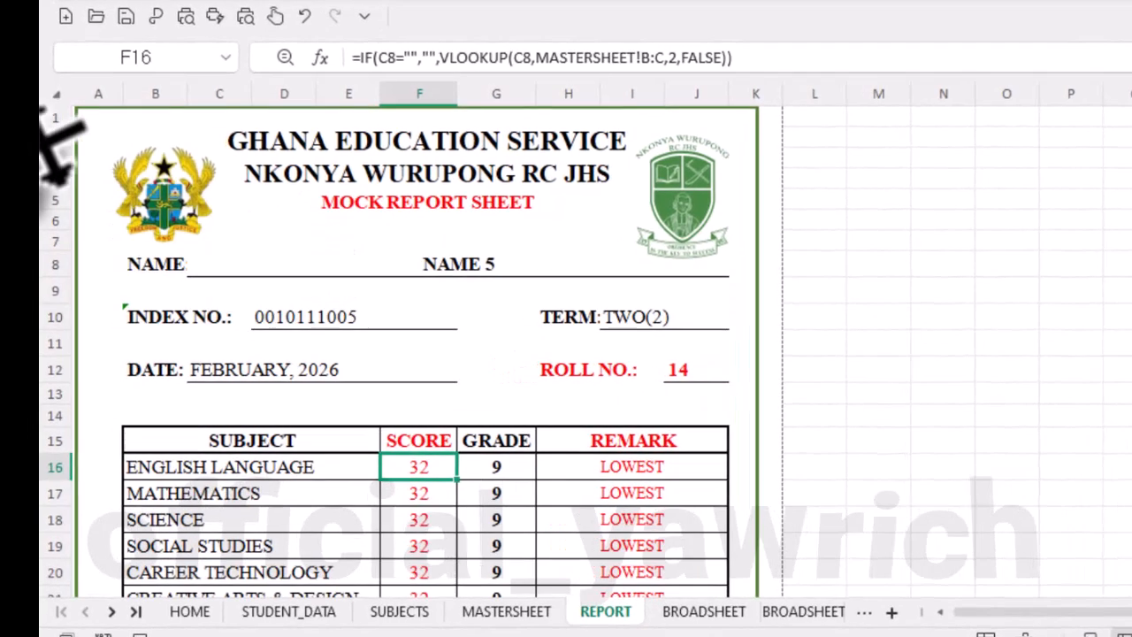
left_click(110, 124)
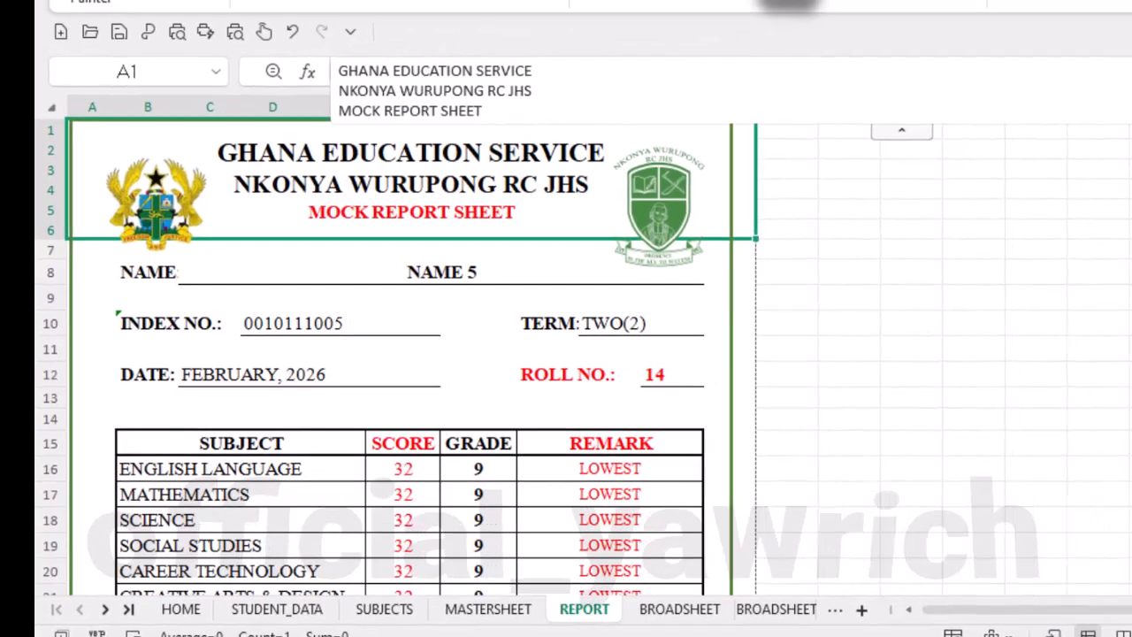
- In MOCK TEMPLATE NEW.xlsx, merge and center cells A1:K6 for the report header and set their font to Arial Black
left_click(601, 13)
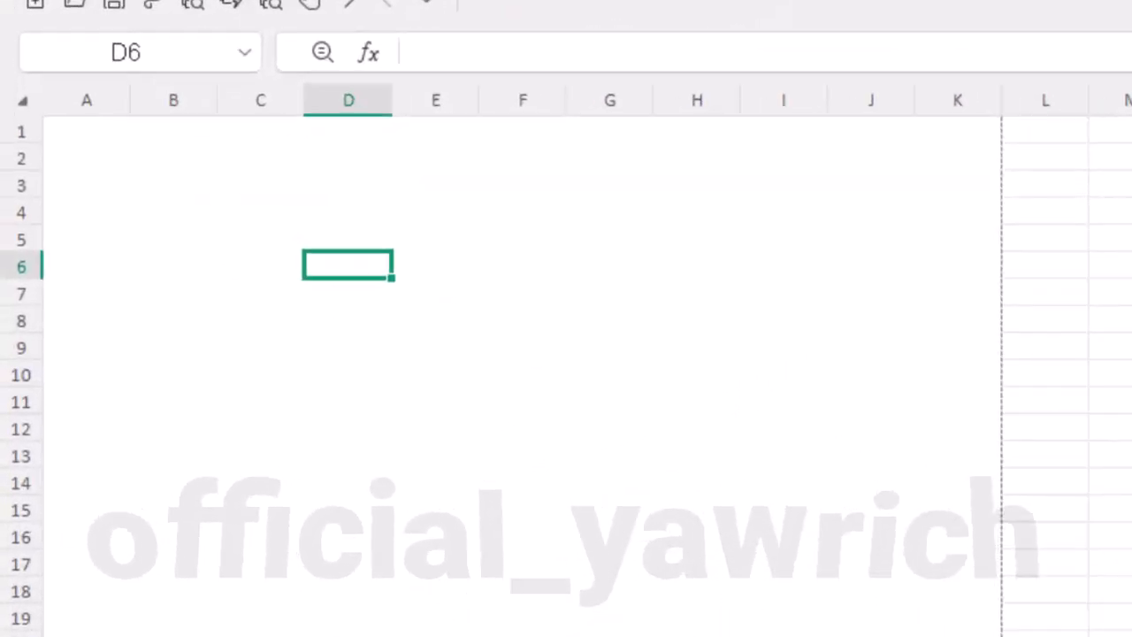
scroll(567, 363, "up", 3)
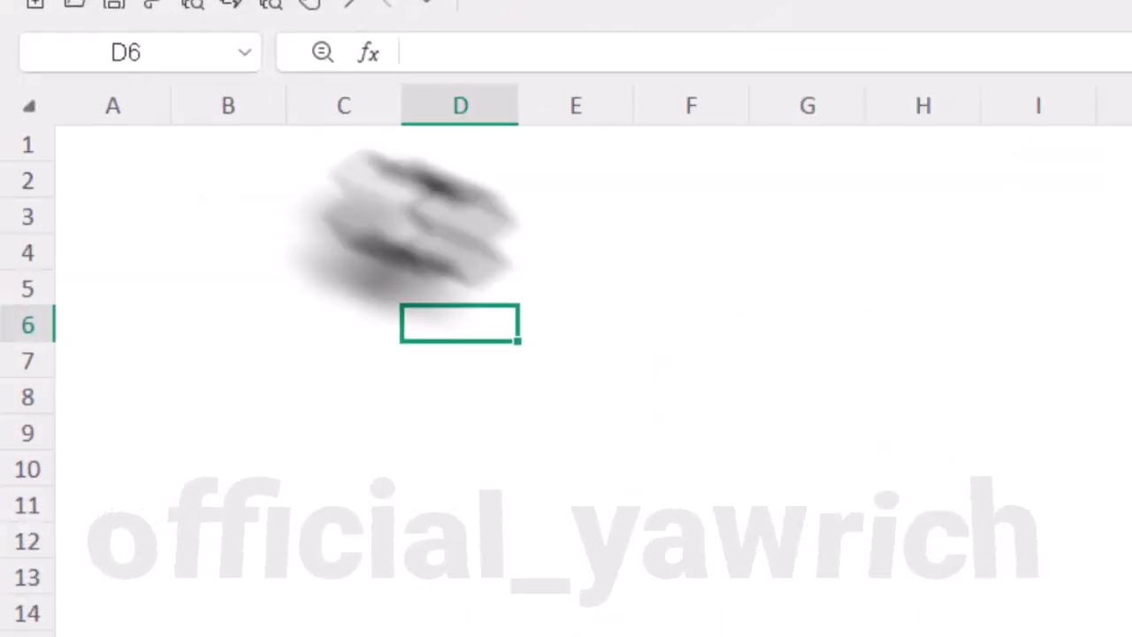
left_click_drag(76, 146, 1128, 314)
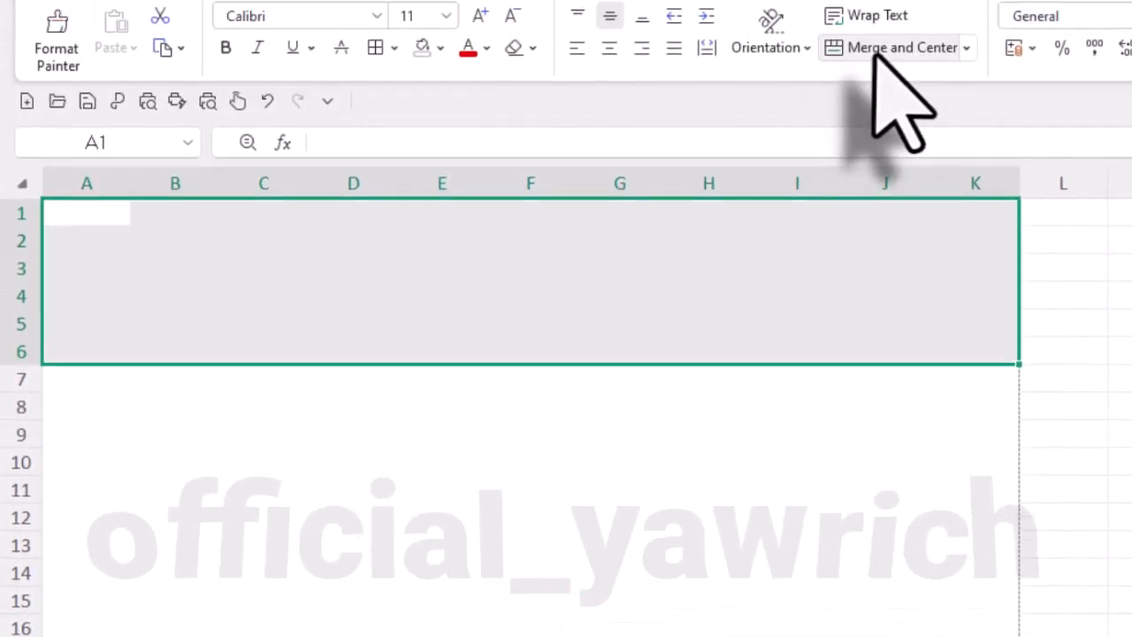
left_click(877, 55)
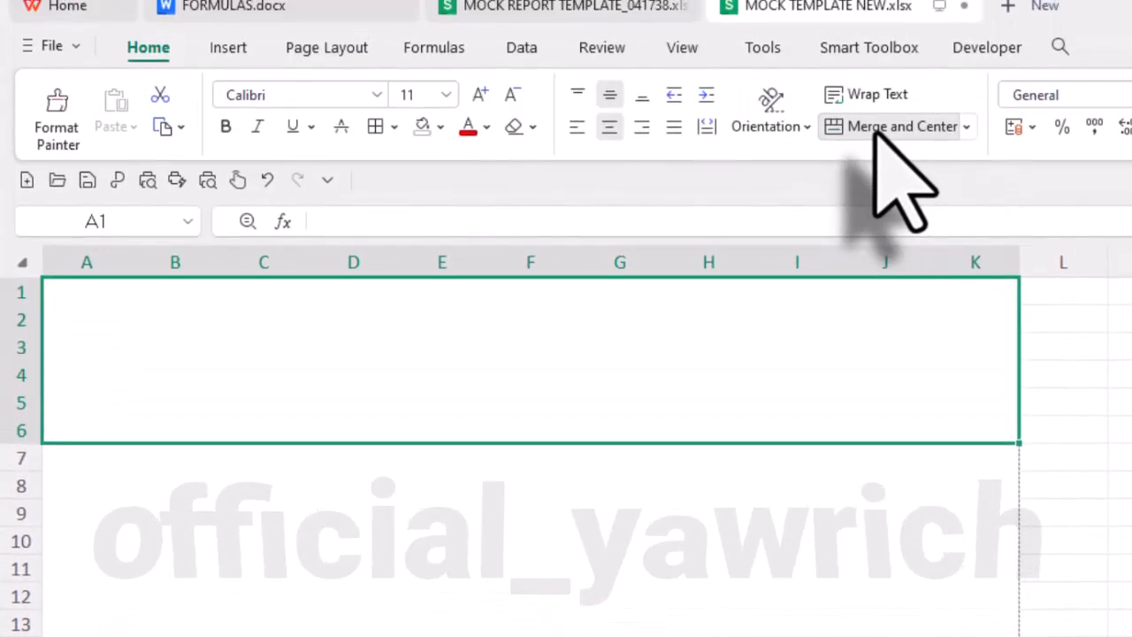
left_click(377, 95)
left_click(359, 158)
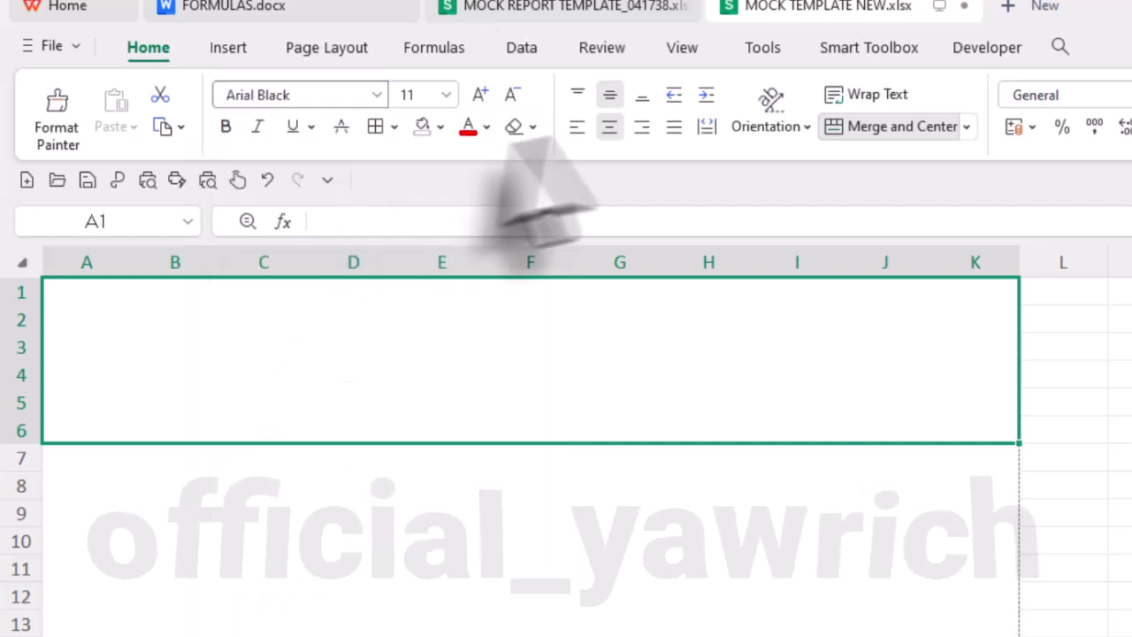
- Set the merged header cell's font size to 12 and enter GHANA EDUCATION SERVICE as its first line
left_click(481, 94)
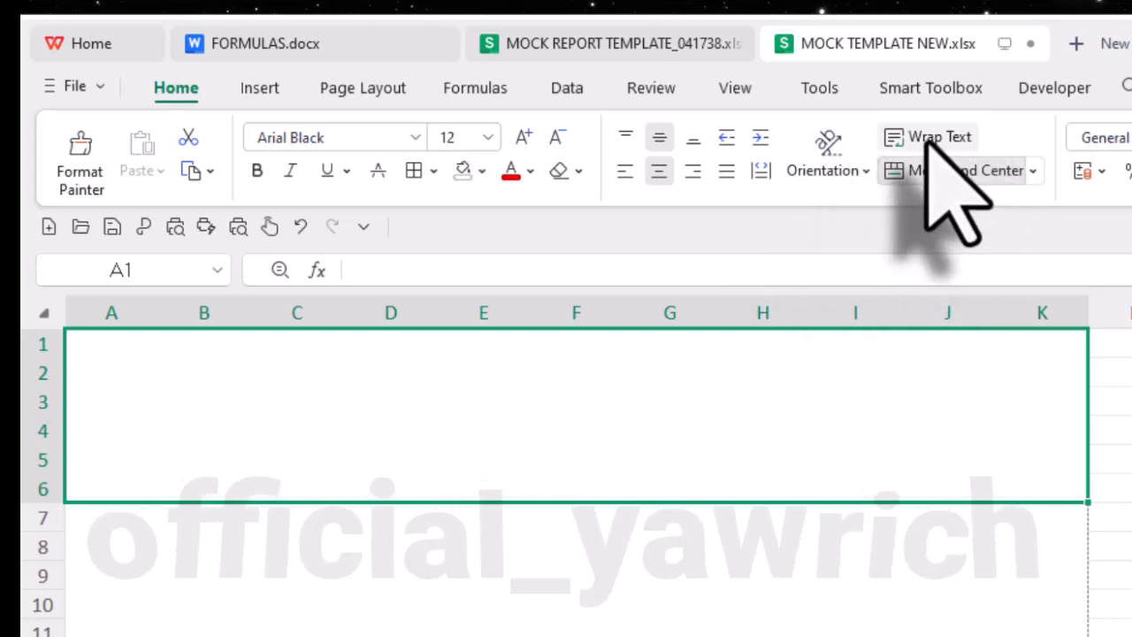
double_click(389, 389)
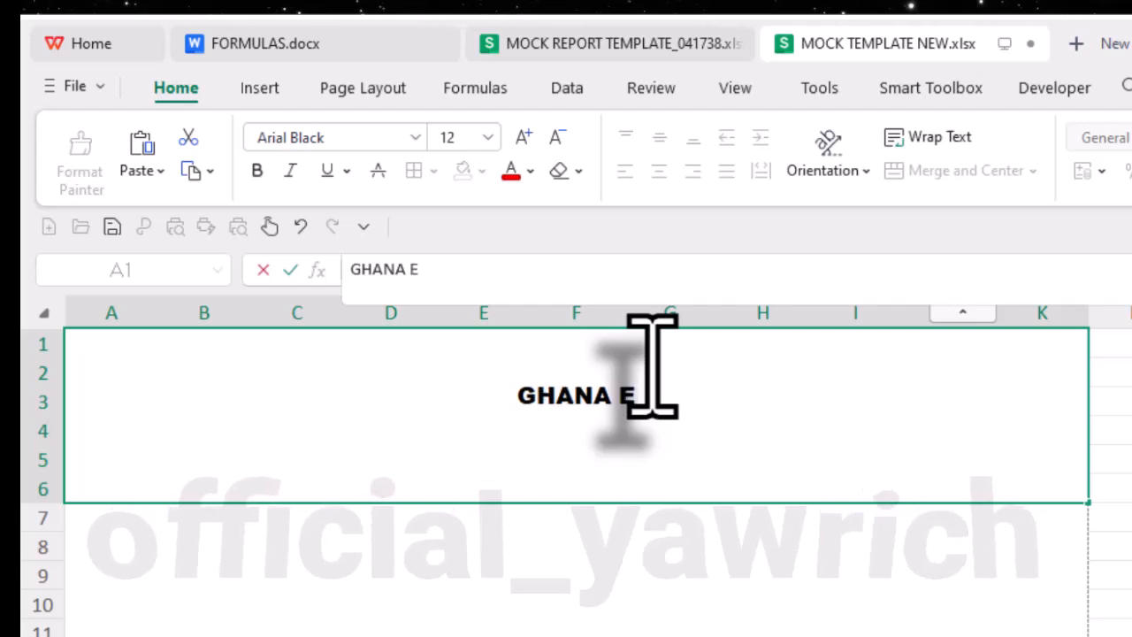
type("UCAT")
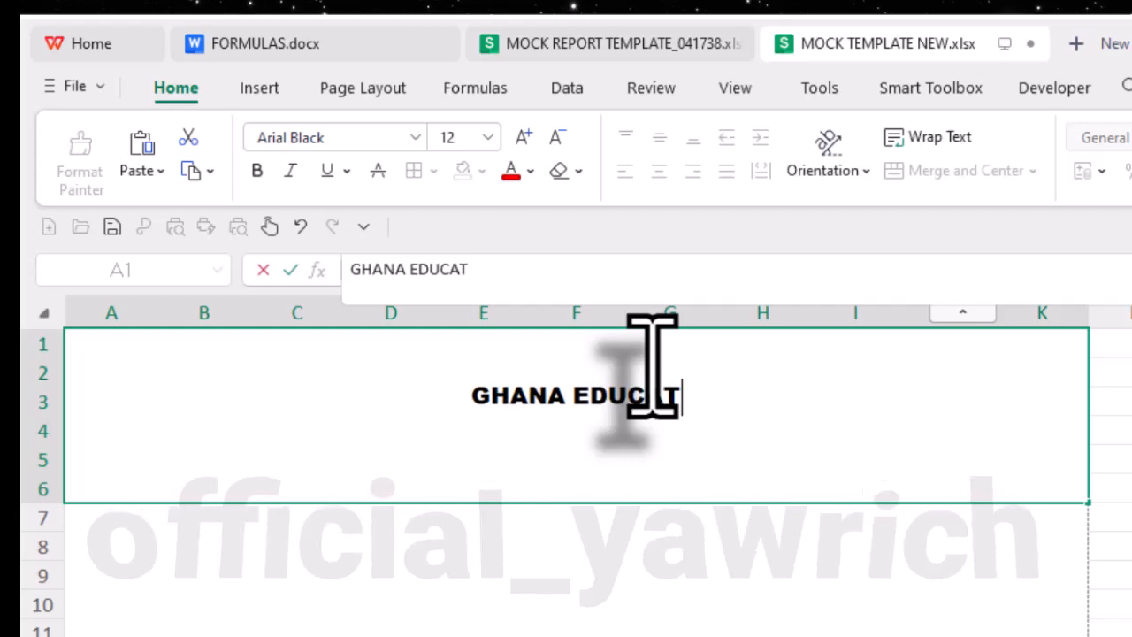
type("ION")
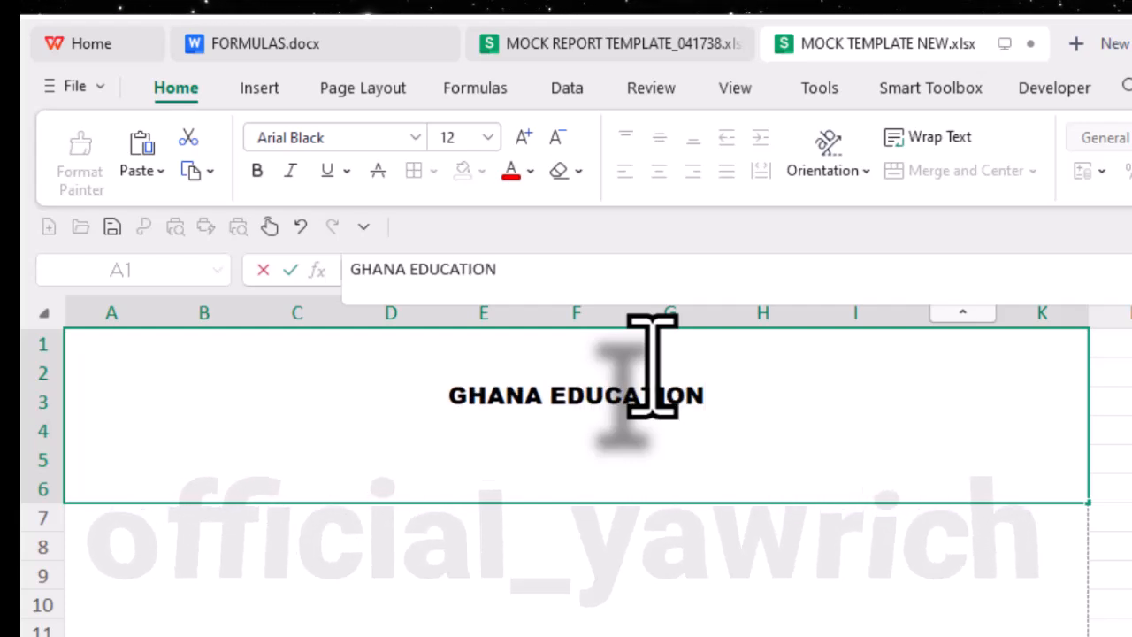
type(" SERVI")
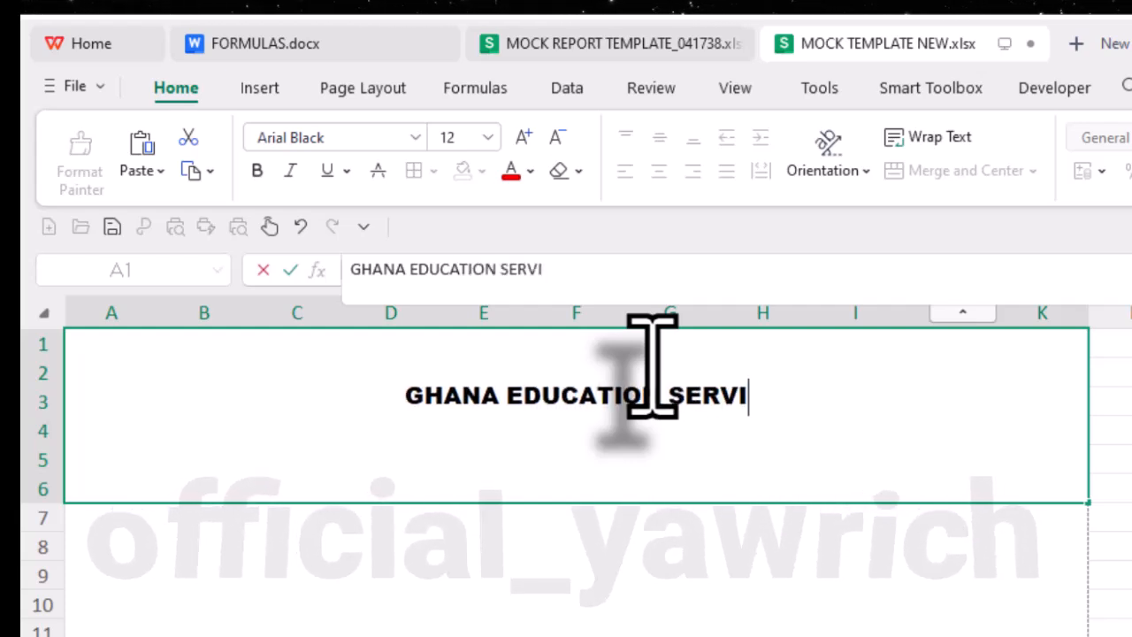
type("CE")
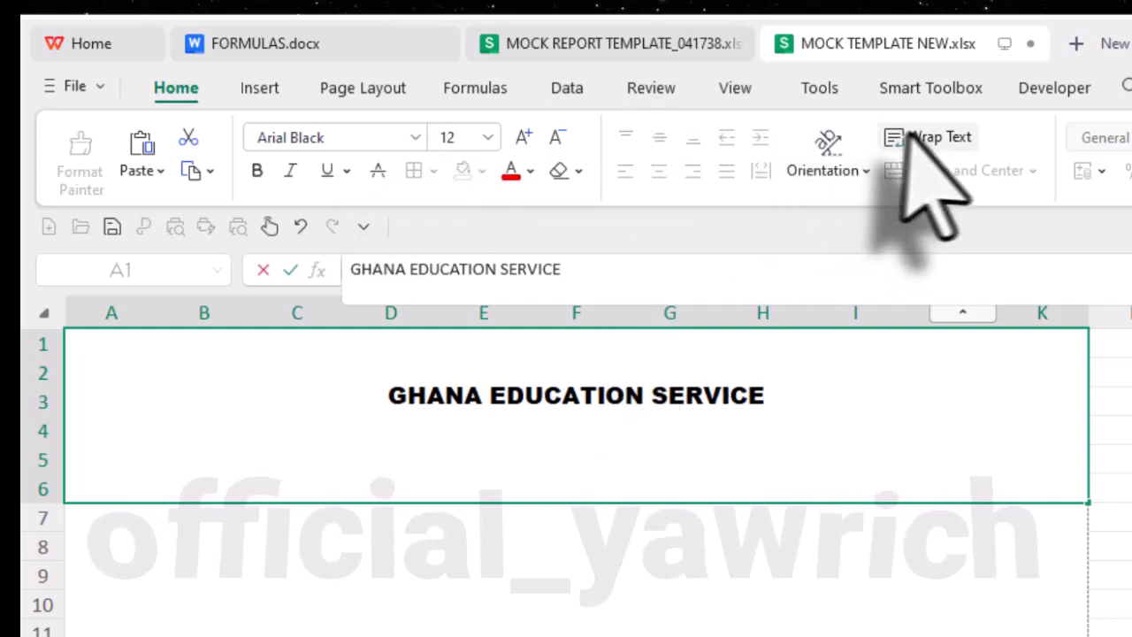
- Add two more lines within the same header cell: NKONYA WURUPONG RC JHS and MOCK 1 REPORT SHEET
key("alt+Return")
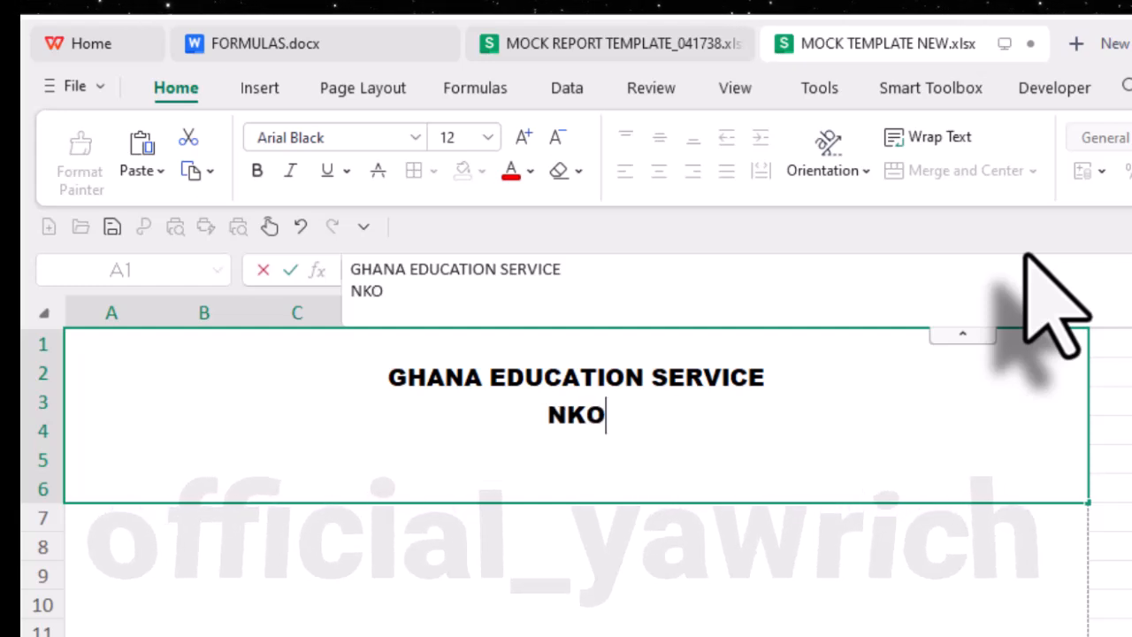
type("NKONYA WU")
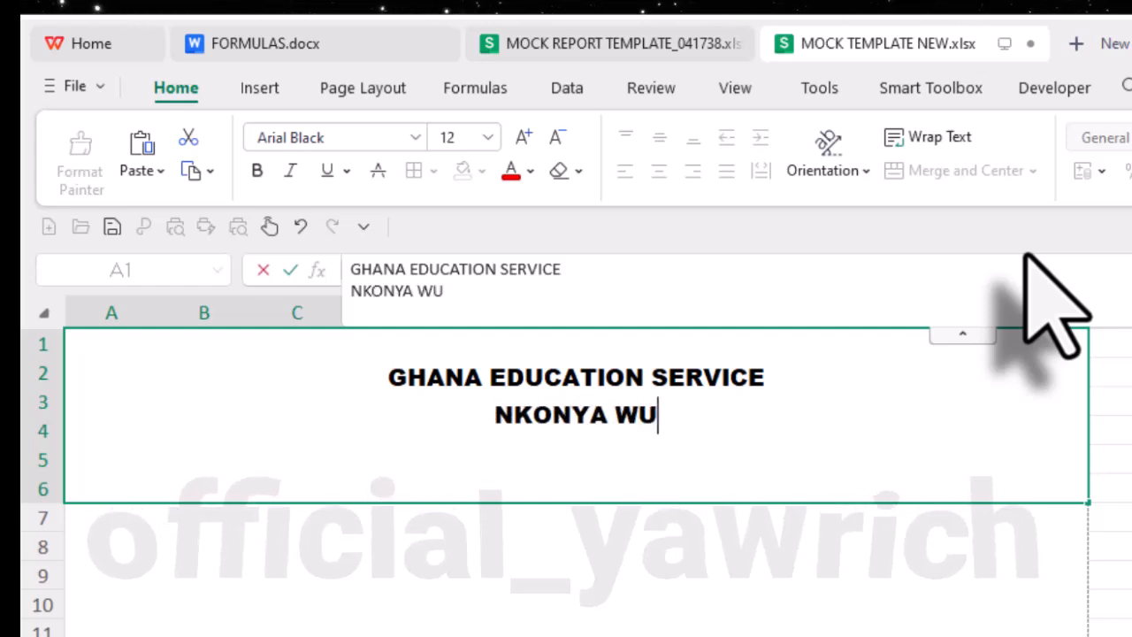
type("RUPONG")
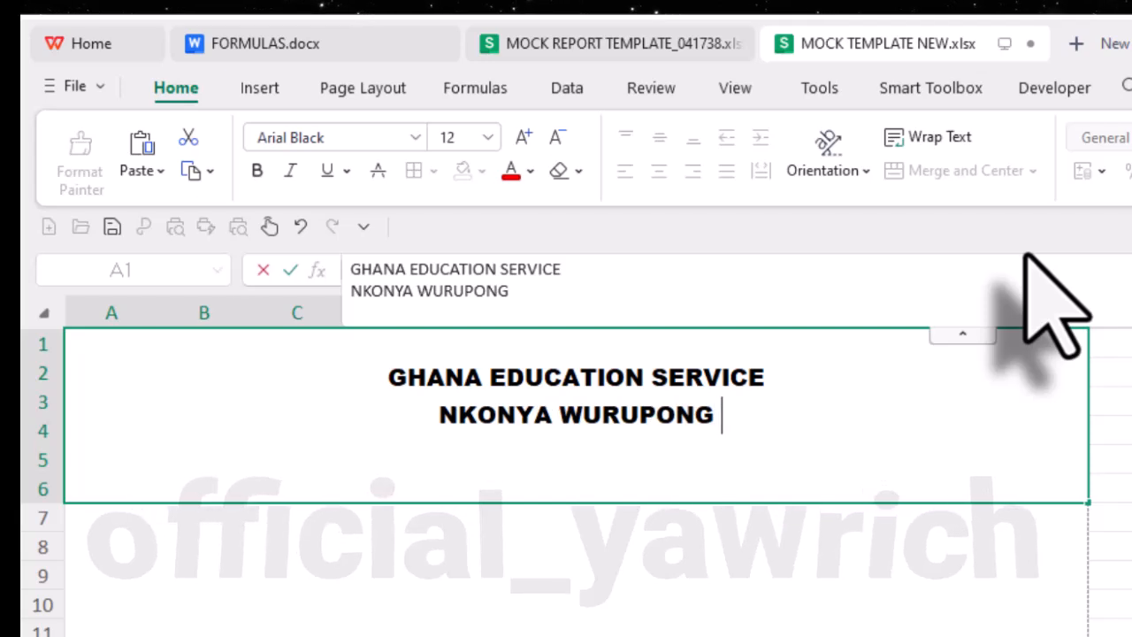
type(" RC")
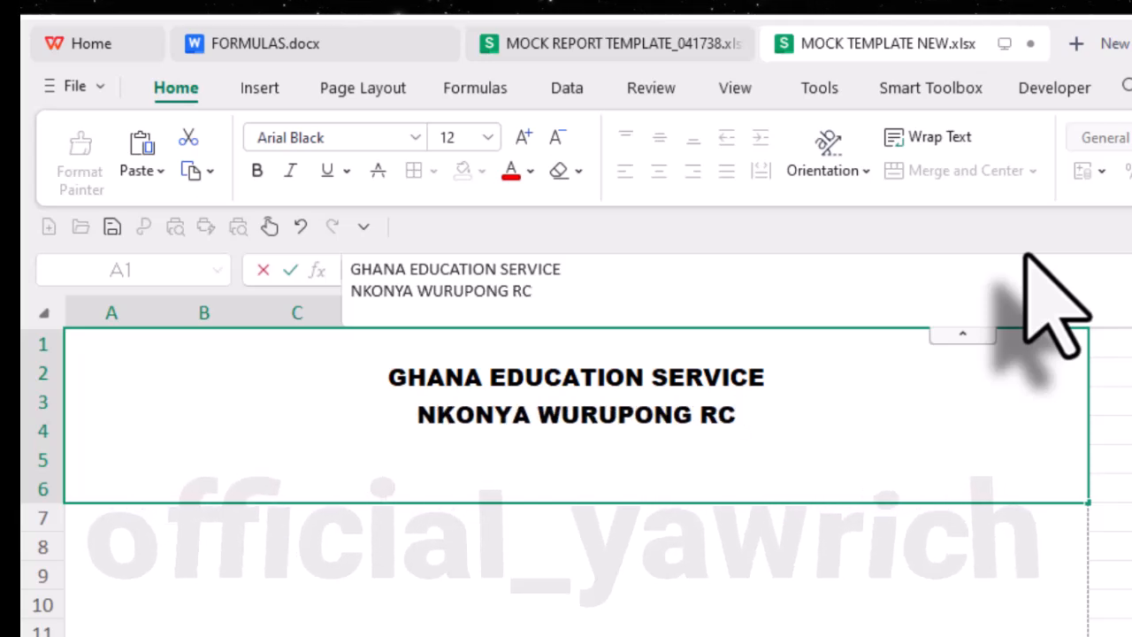
type(" JHS")
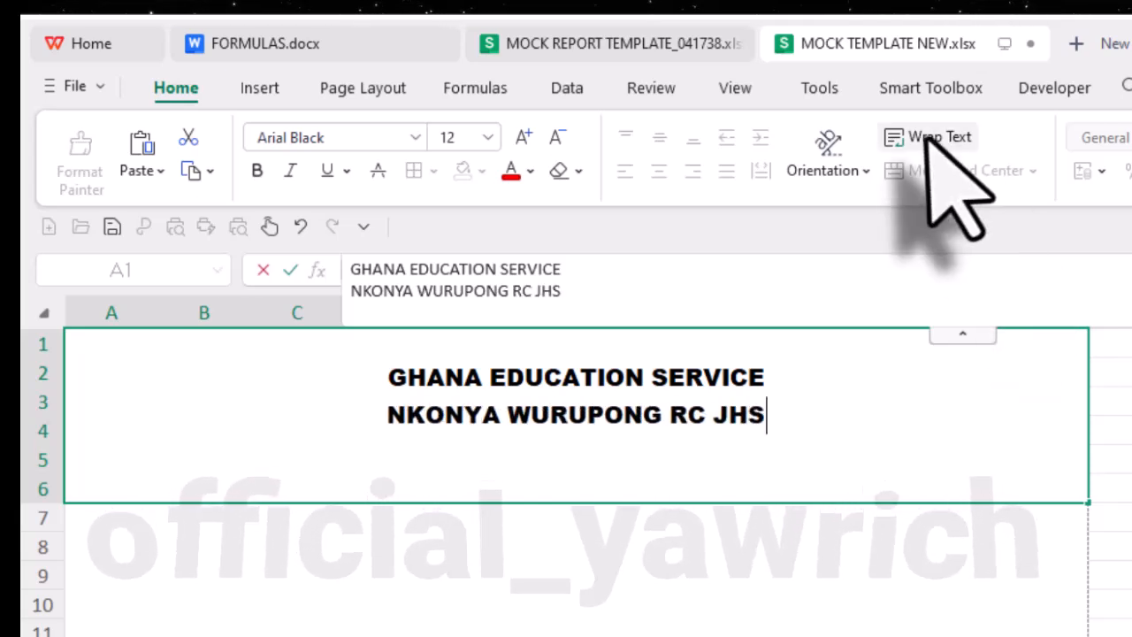
key("alt+Return")
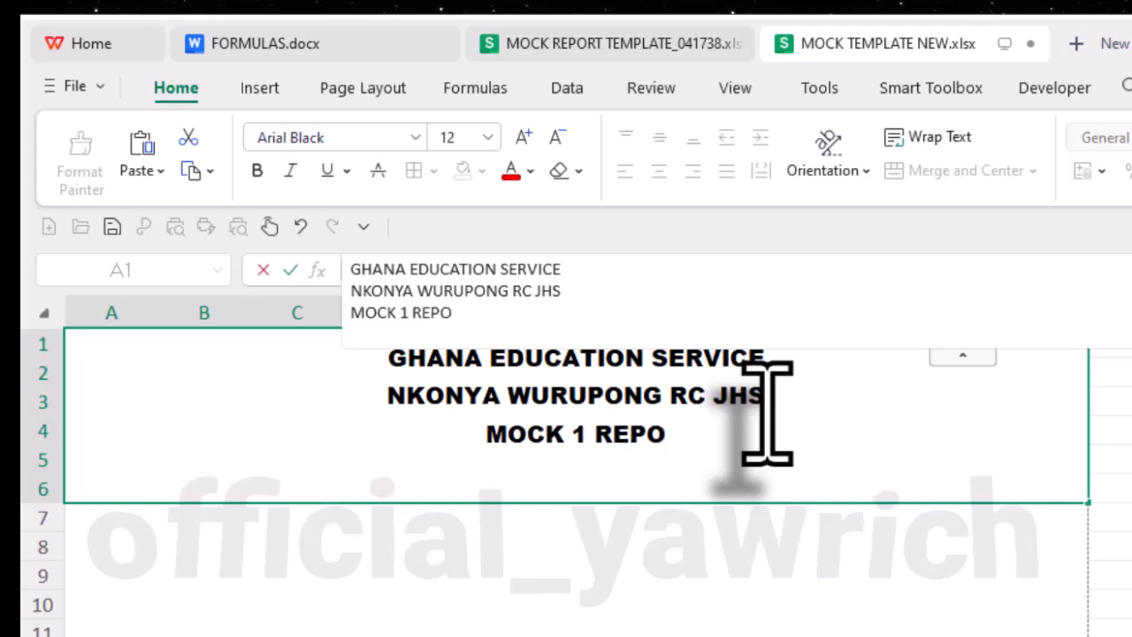
type("SHEET")
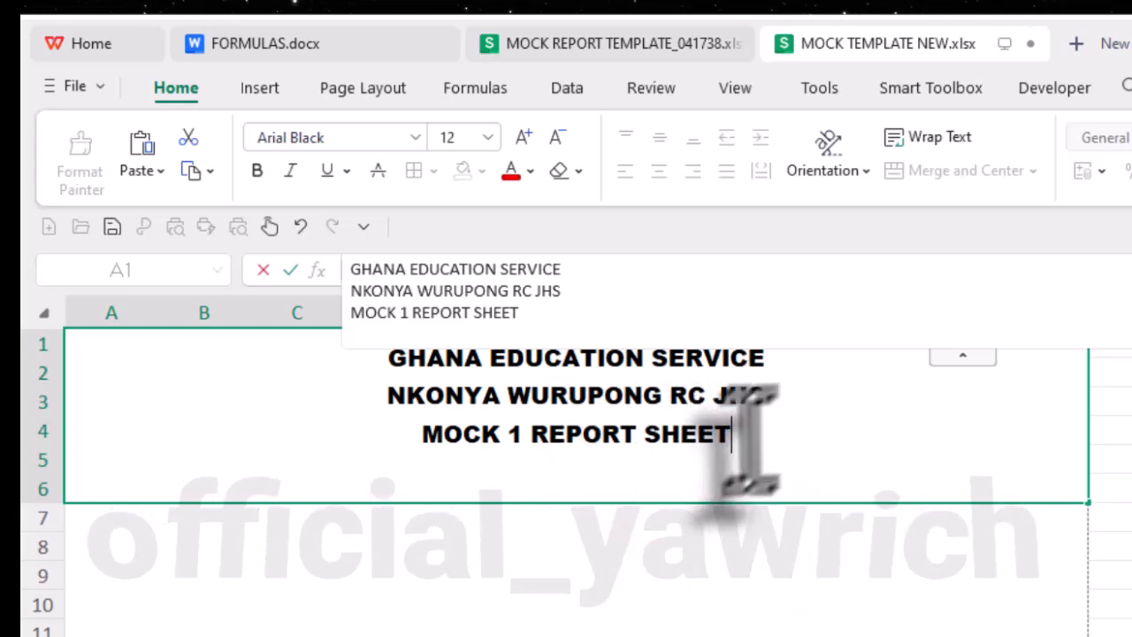
- Enlarge the header's first line, GHANA EDUCATION SERVICE, to font size 18
left_click_drag(766, 395, 538, 398)
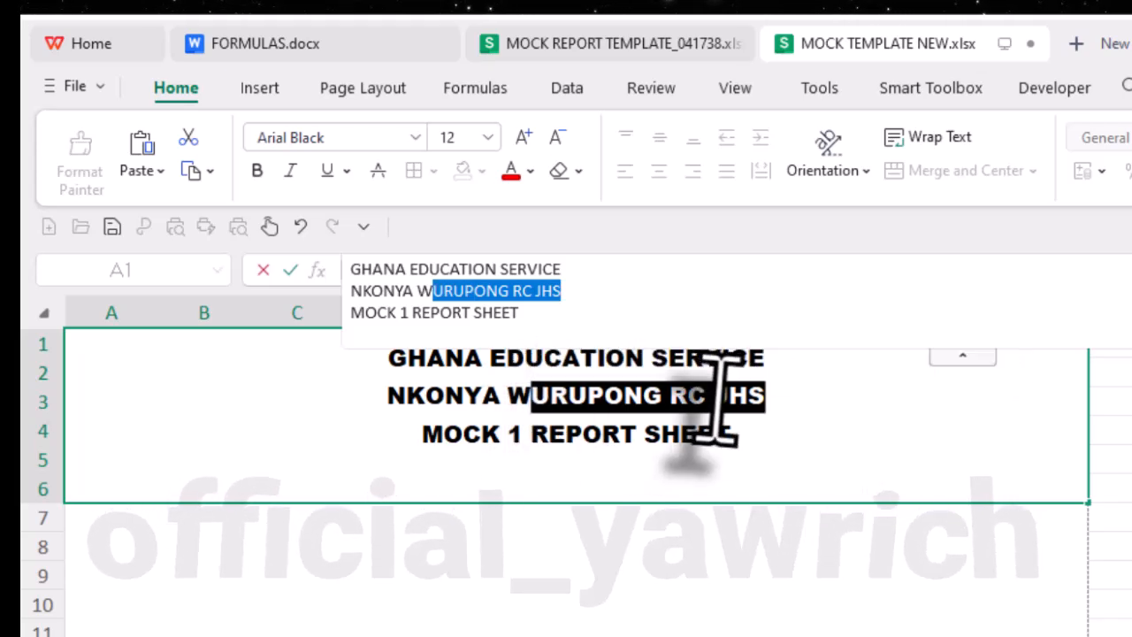
left_click_drag(766, 358, 342, 366)
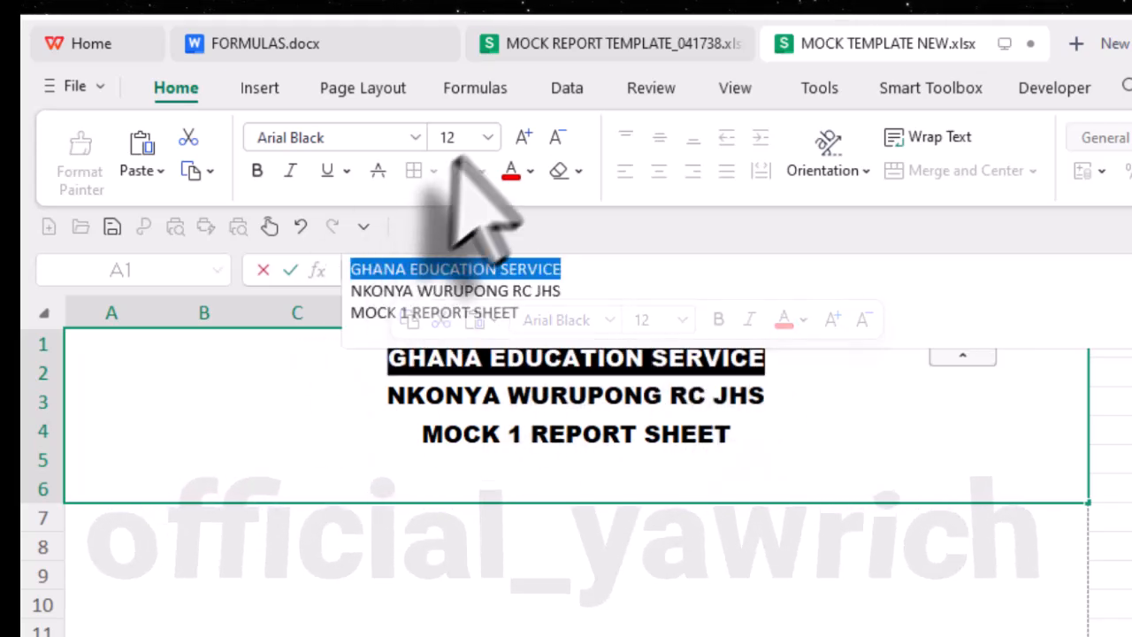
left_click(523, 137)
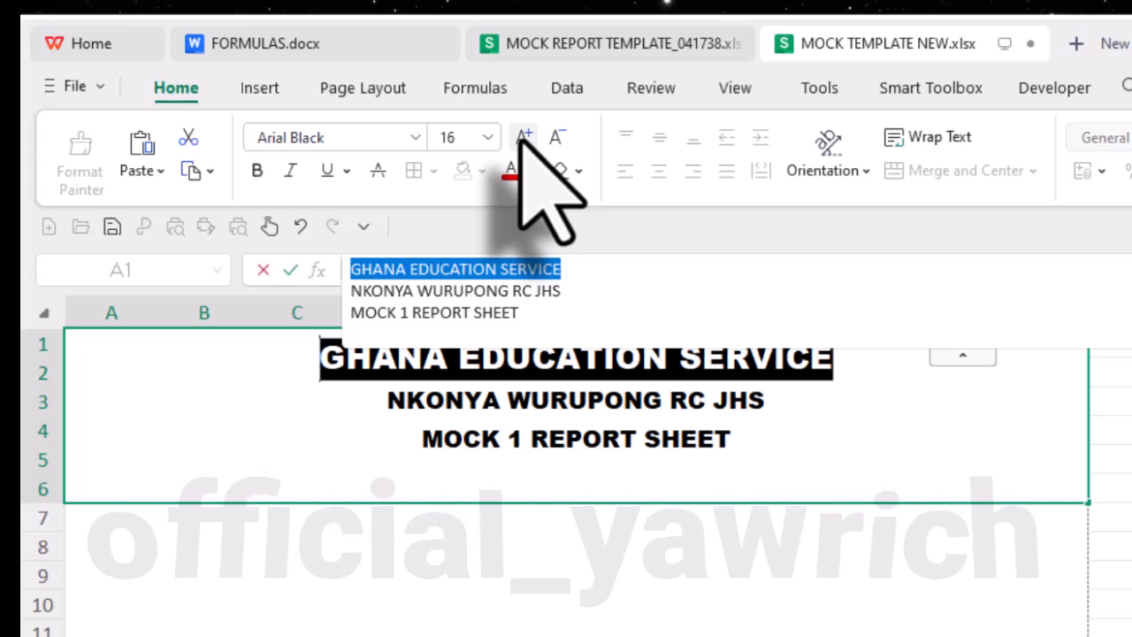
left_click(524, 137)
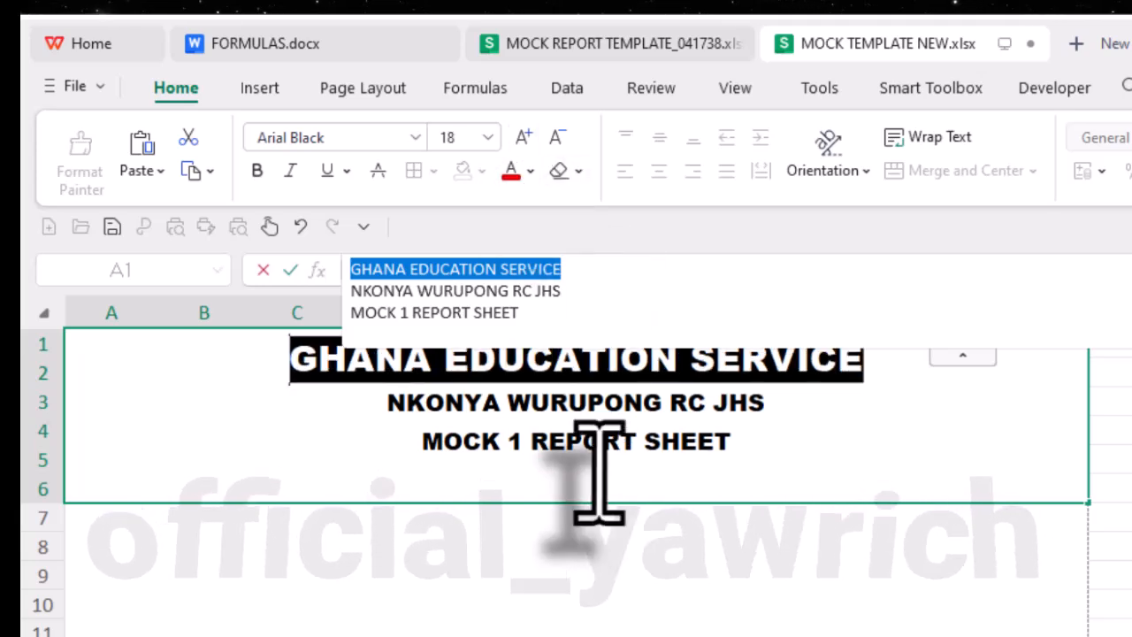
- Set the school name line, NKONYA WURUPONG RC JHS, to font size 14
left_click_drag(766, 402, 389, 405)
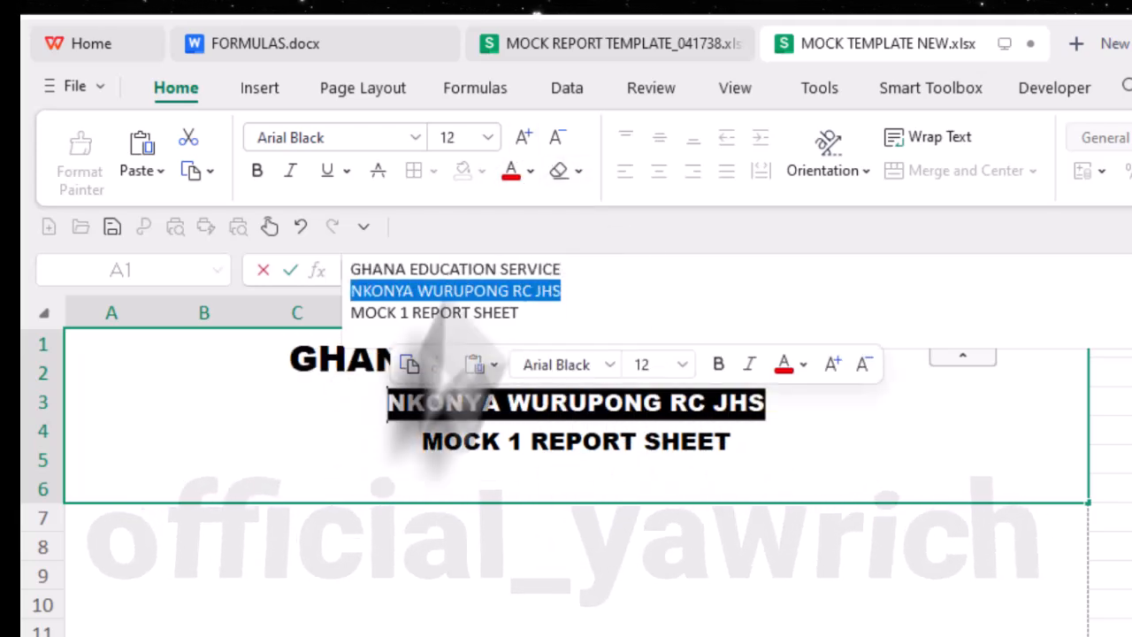
left_click(524, 139)
left_click(529, 142)
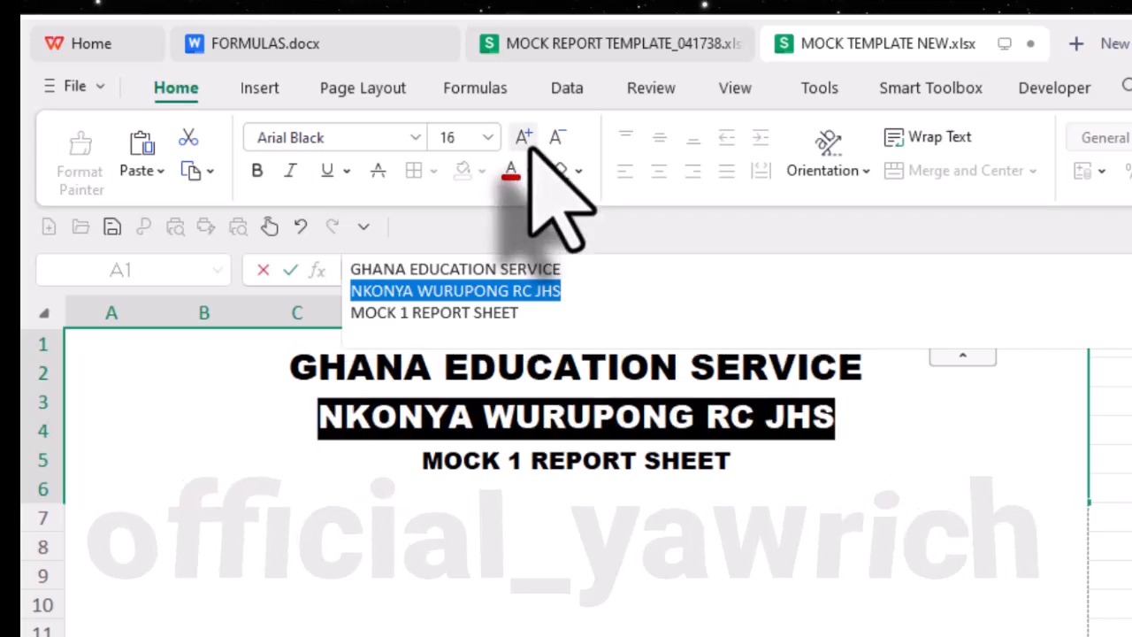
left_click(556, 138)
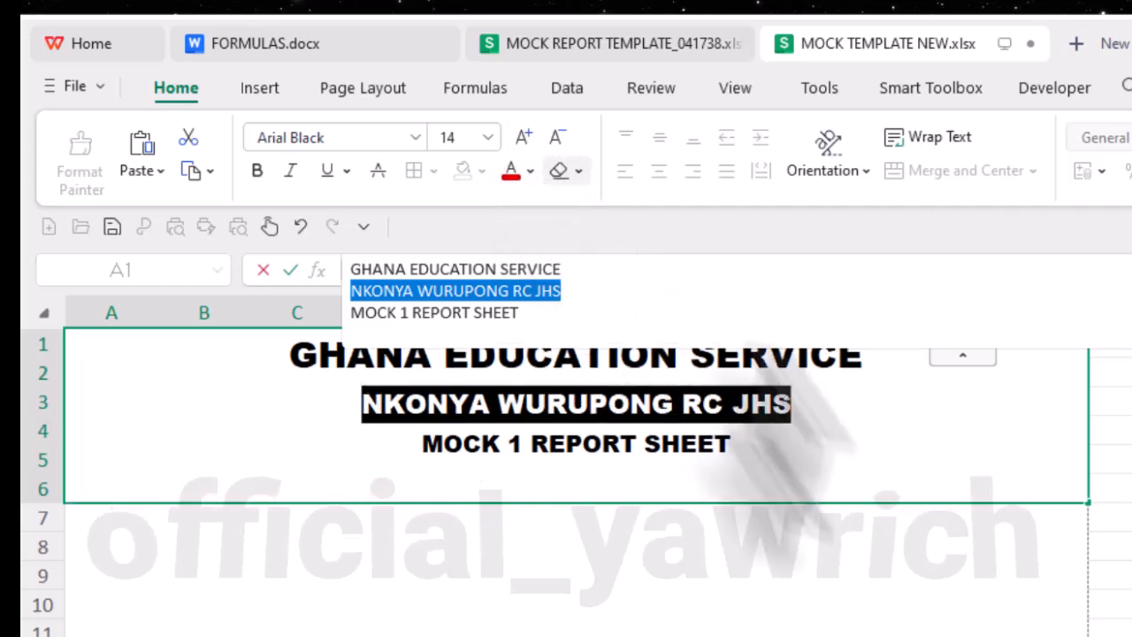
left_click(683, 491)
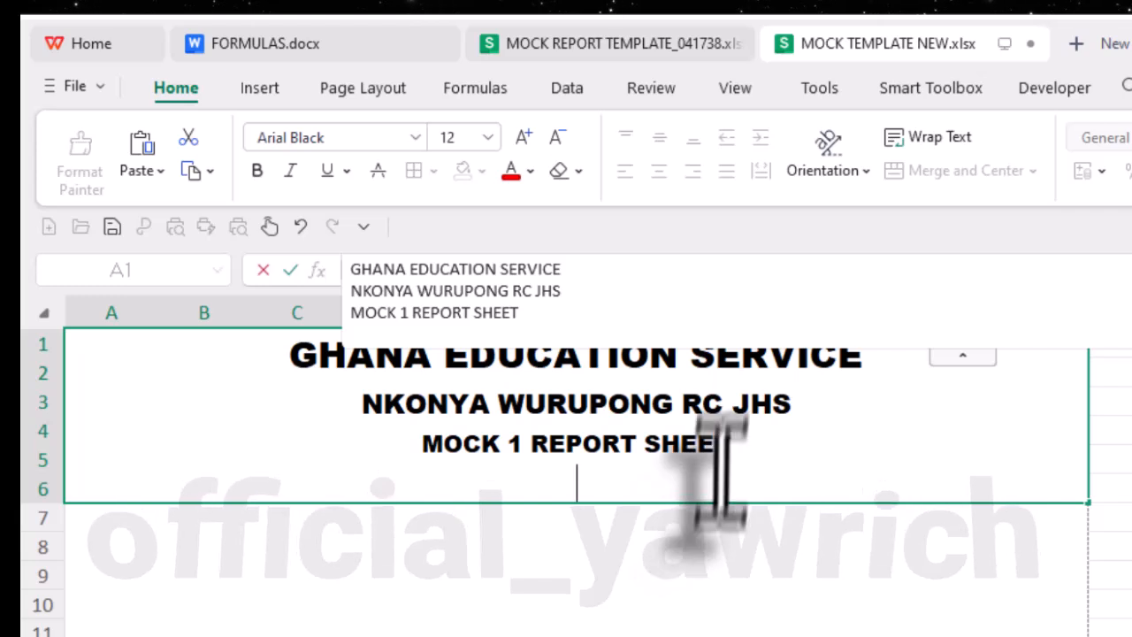
- Color the header line MOCK 1 REPORT SHEET red and finish editing the header cell
left_click_drag(733, 445, 366, 434)
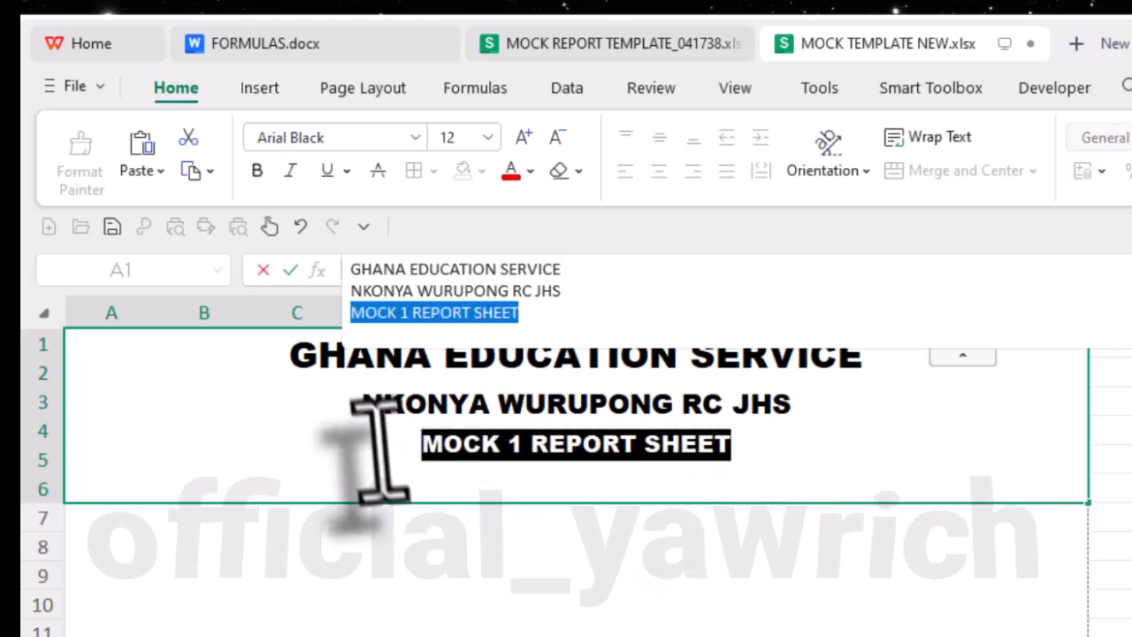
left_click(511, 170)
left_click(788, 468)
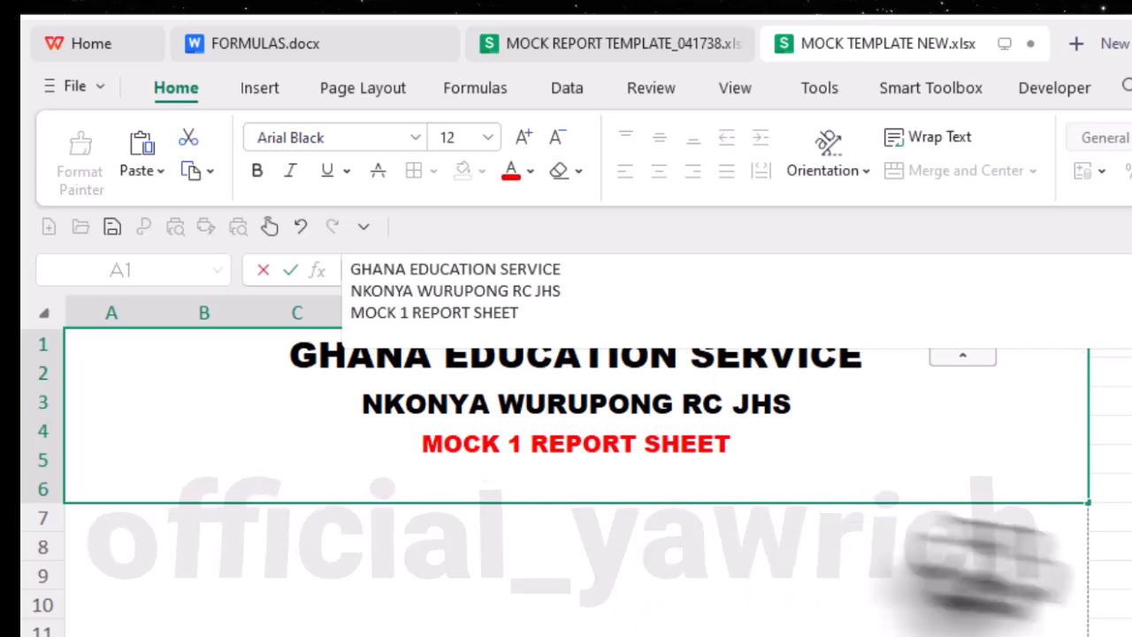
left_click(1116, 581)
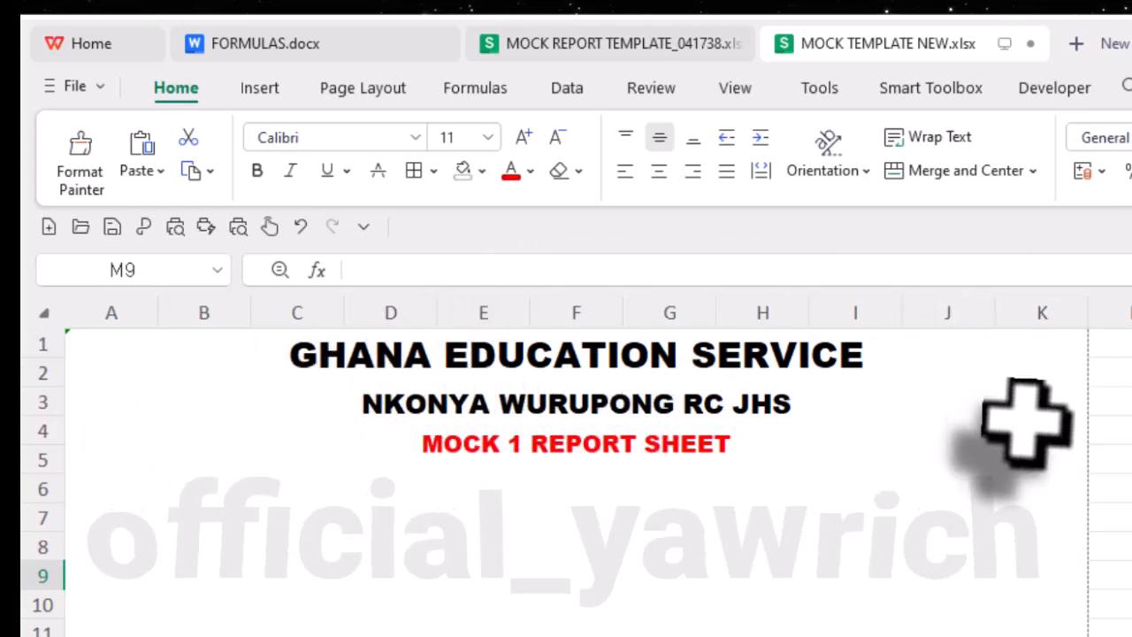
- Check the coat of arms picture in the MOCK REPORT TEMPLATE_041738 workbook's header, then return to MOCK TEMPLATE NEW.xlsx
left_click(619, 44)
left_click(151, 407)
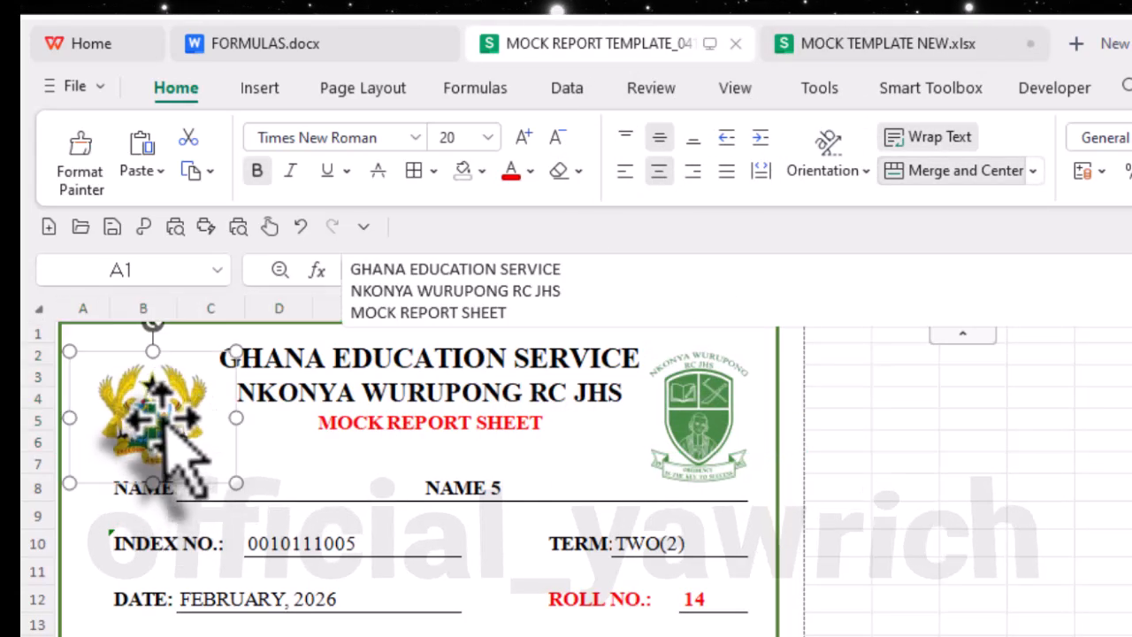
left_click(863, 43)
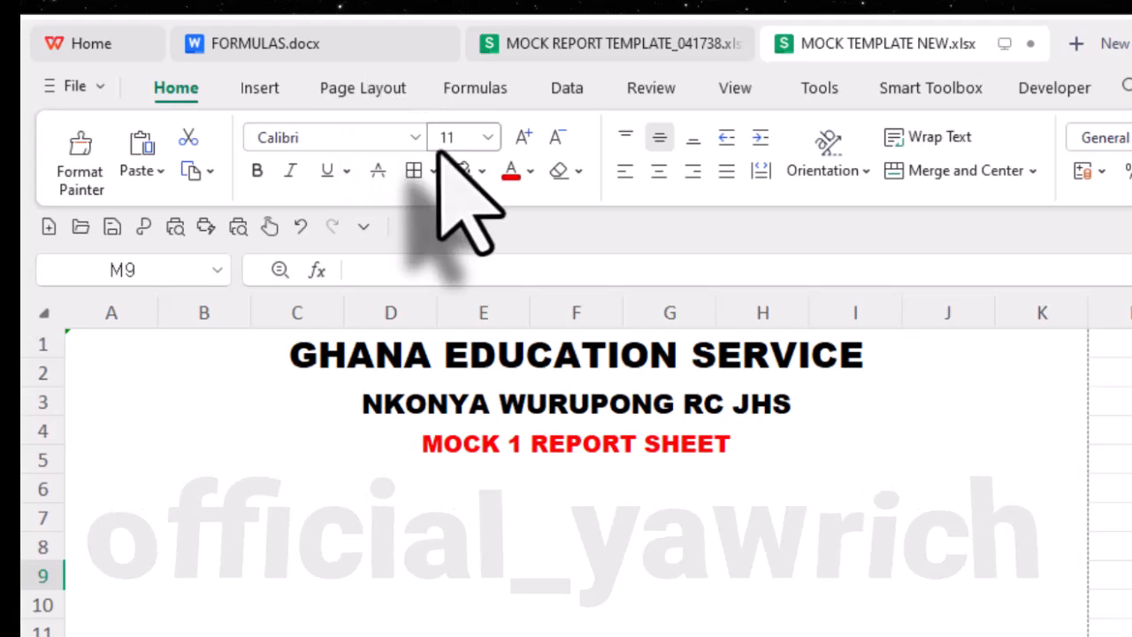
- Insert the coat of arms image, the court of arm copy.png from the Desktop's GRAFIX folder, as a floating picture at the header cell
left_click(184, 406)
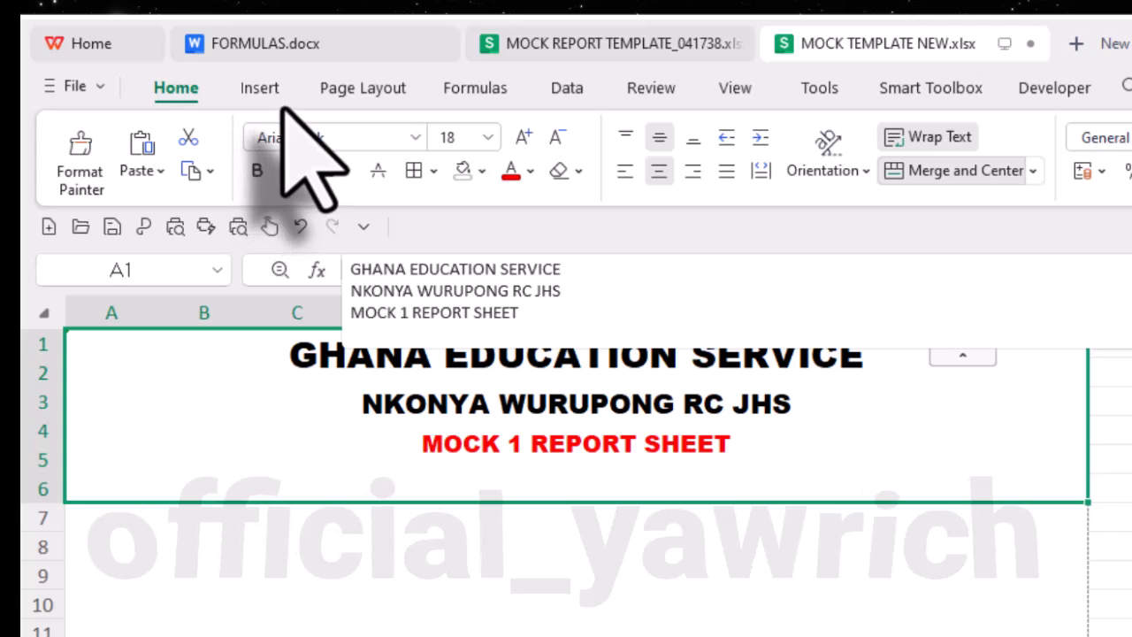
left_click(261, 90)
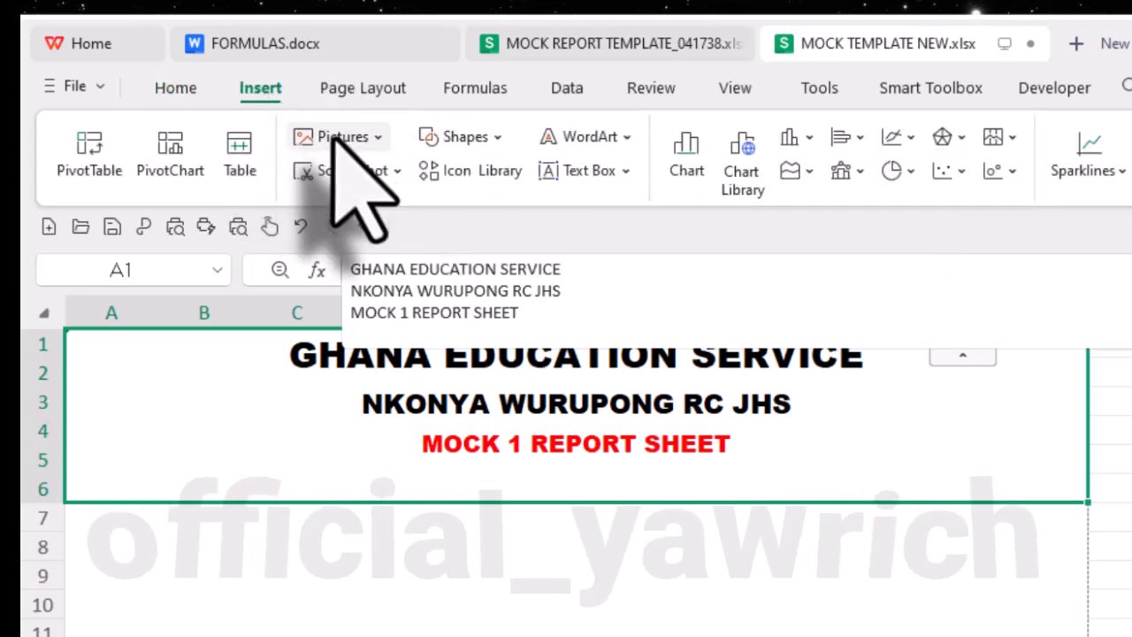
left_click(337, 139)
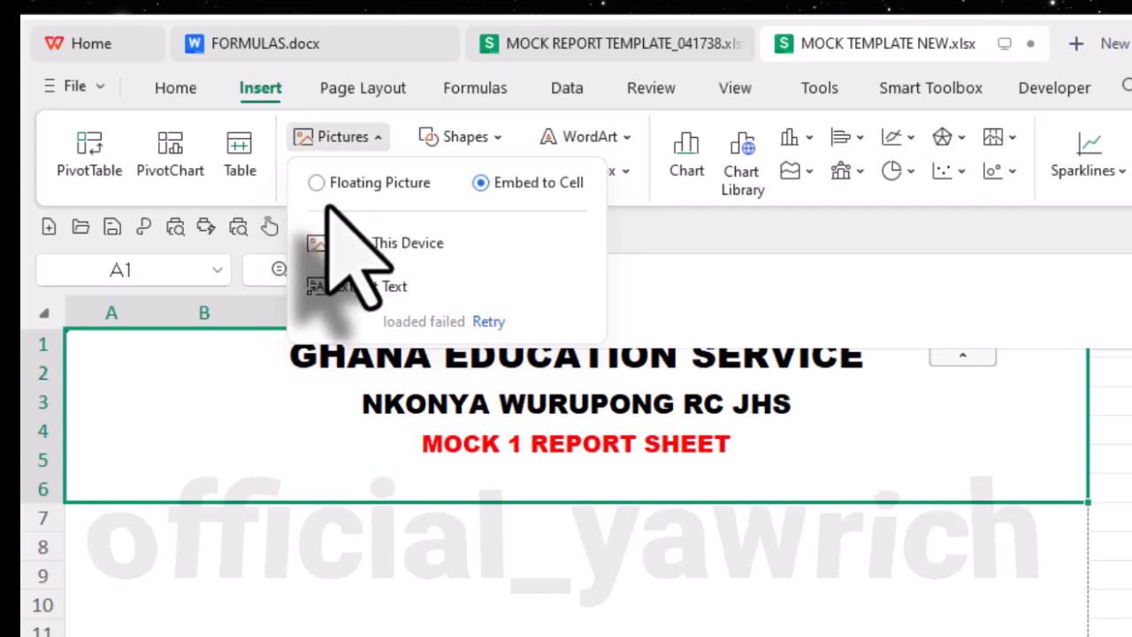
left_click(396, 186)
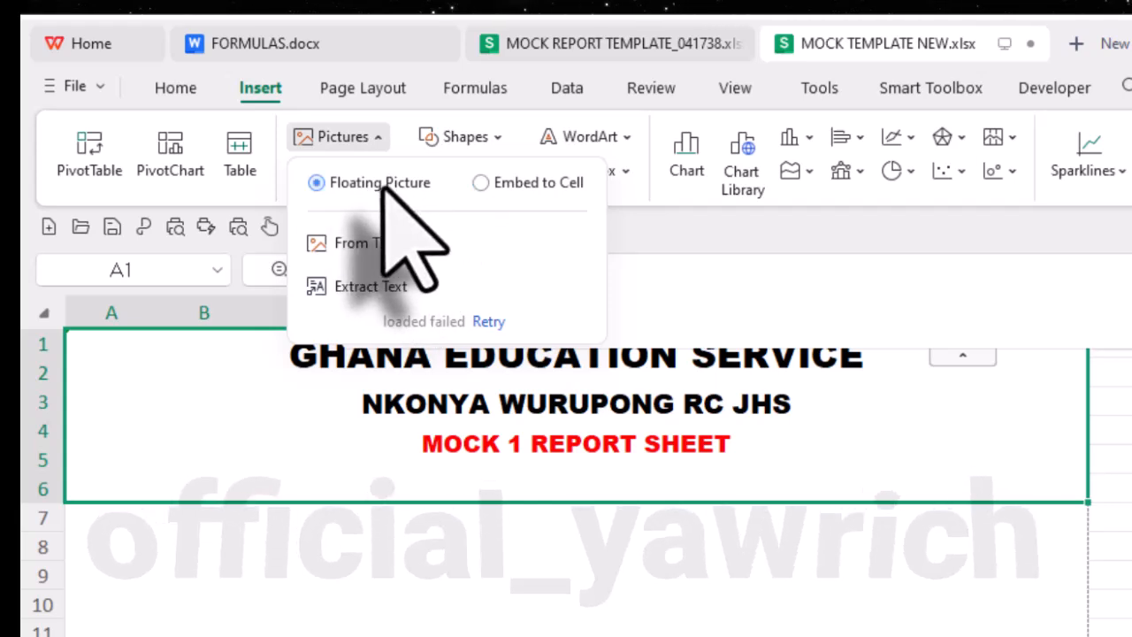
left_click(379, 244)
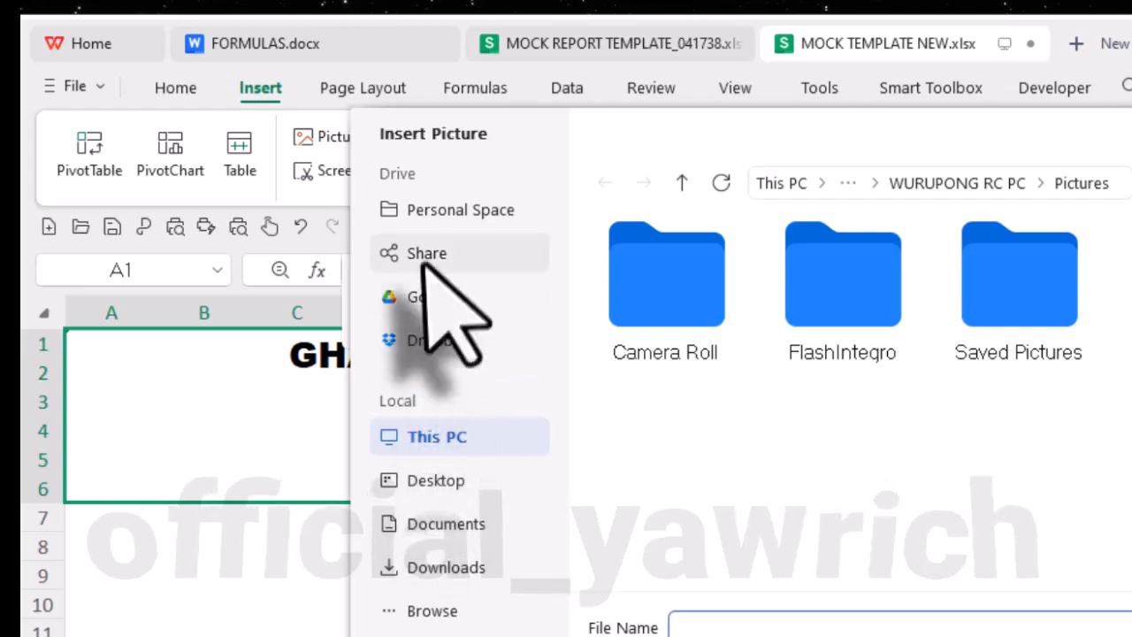
left_click(453, 491)
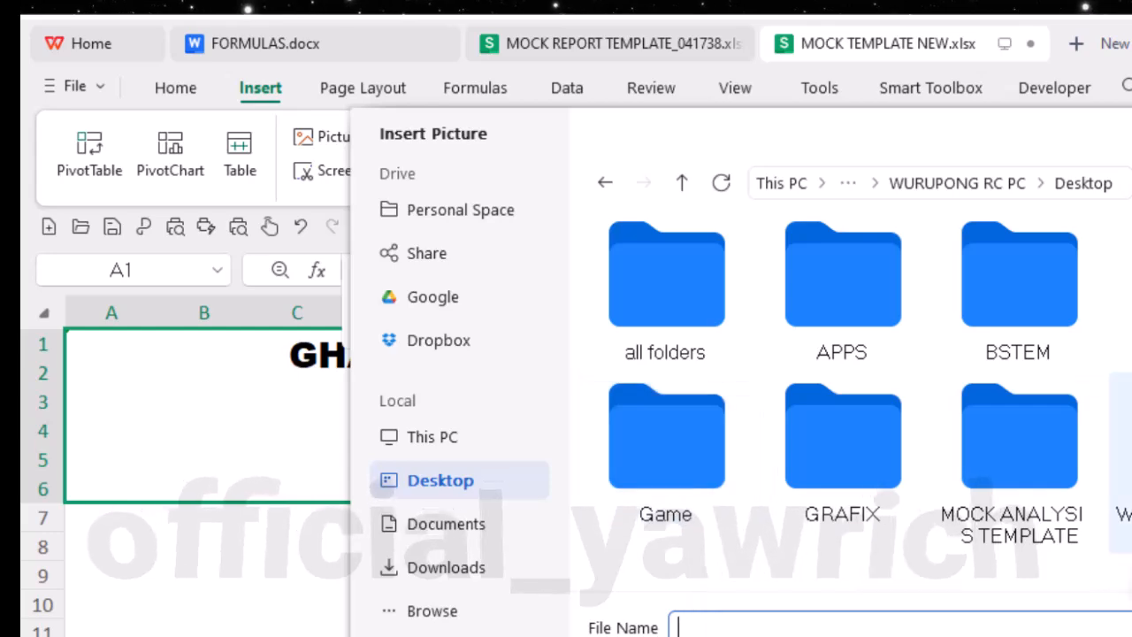
double_click(842, 517)
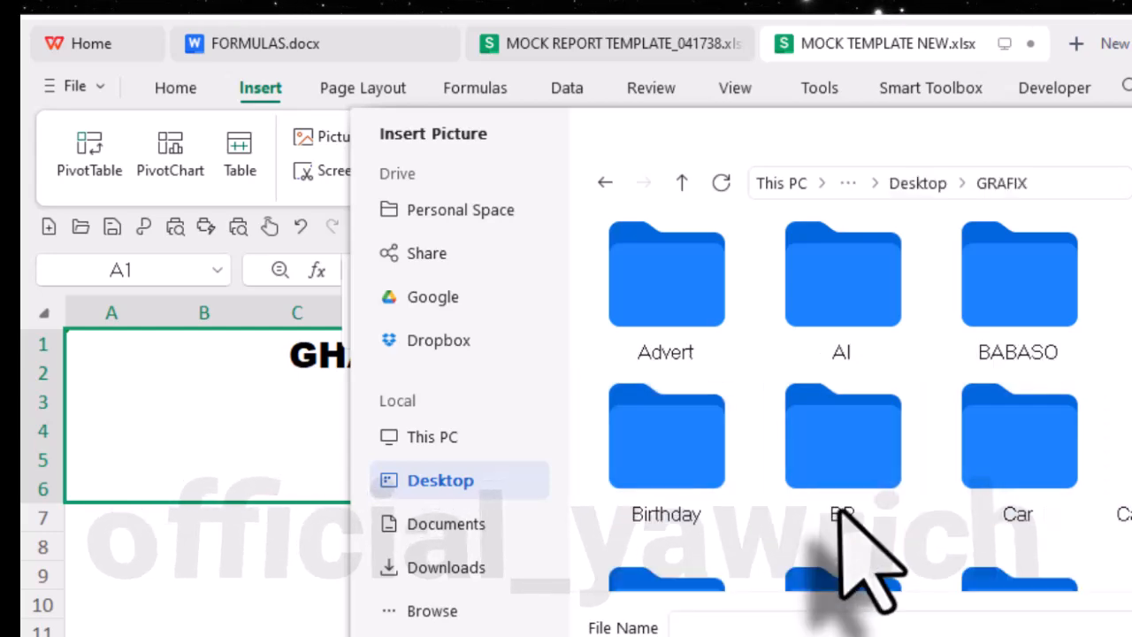
scroll(995, 487, "down", 4)
scroll(994, 478, "down", 5)
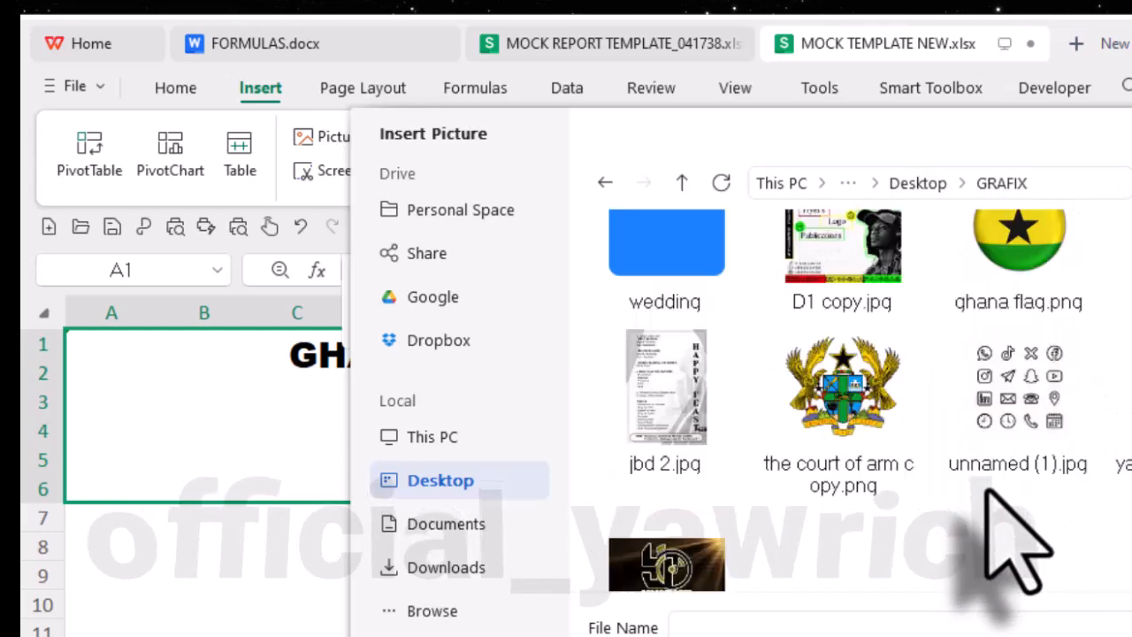
scroll(986, 482, "up", 3)
scroll(928, 460, "down", 3)
double_click(883, 450)
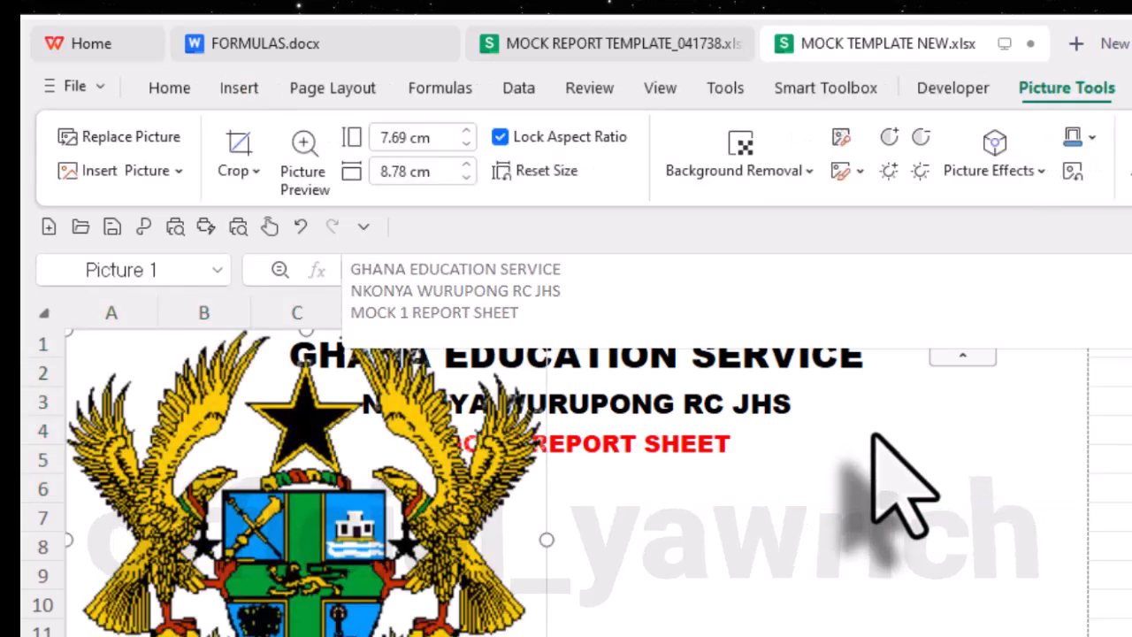
- Shrink the coat of arms to 2.26 cm high by 2.58 cm wide and place it beside the header text over columns A and B
scroll(437, 584, "down", 4)
scroll(442, 584, "up", 4)
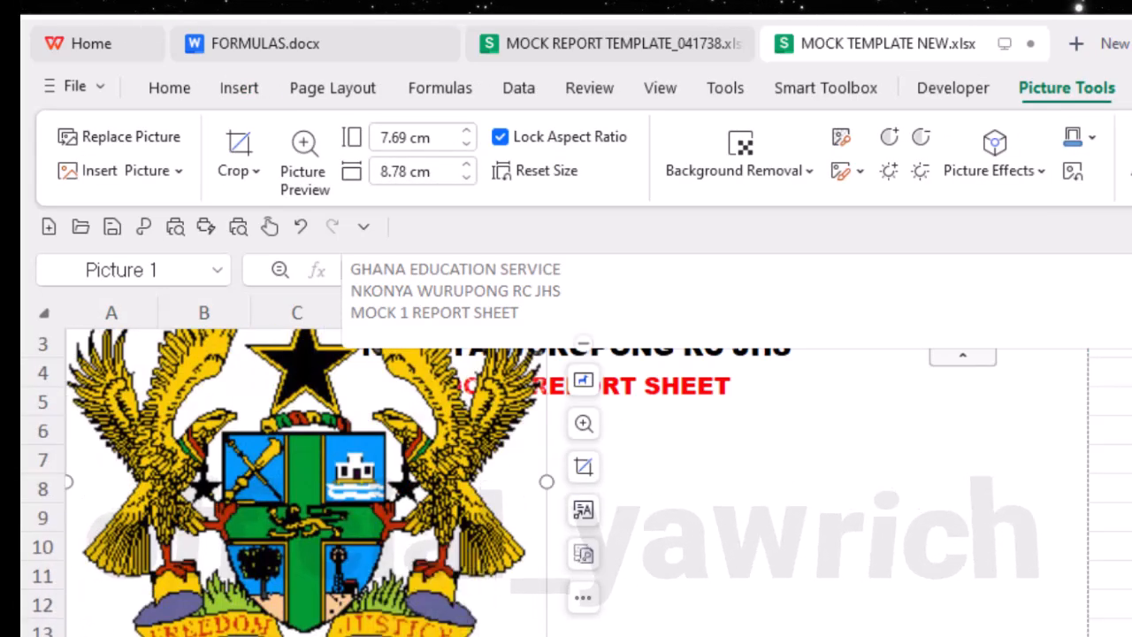
left_click_drag(69, 629, 297, 409)
scroll(523, 608, "up", 1)
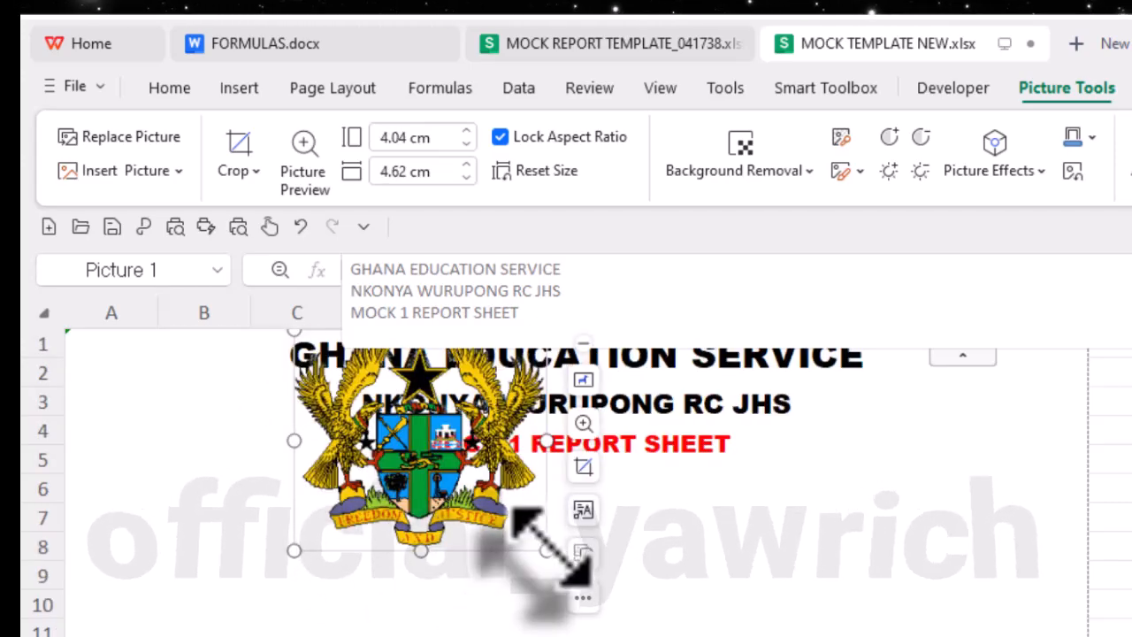
left_click_drag(547, 551, 293, 461)
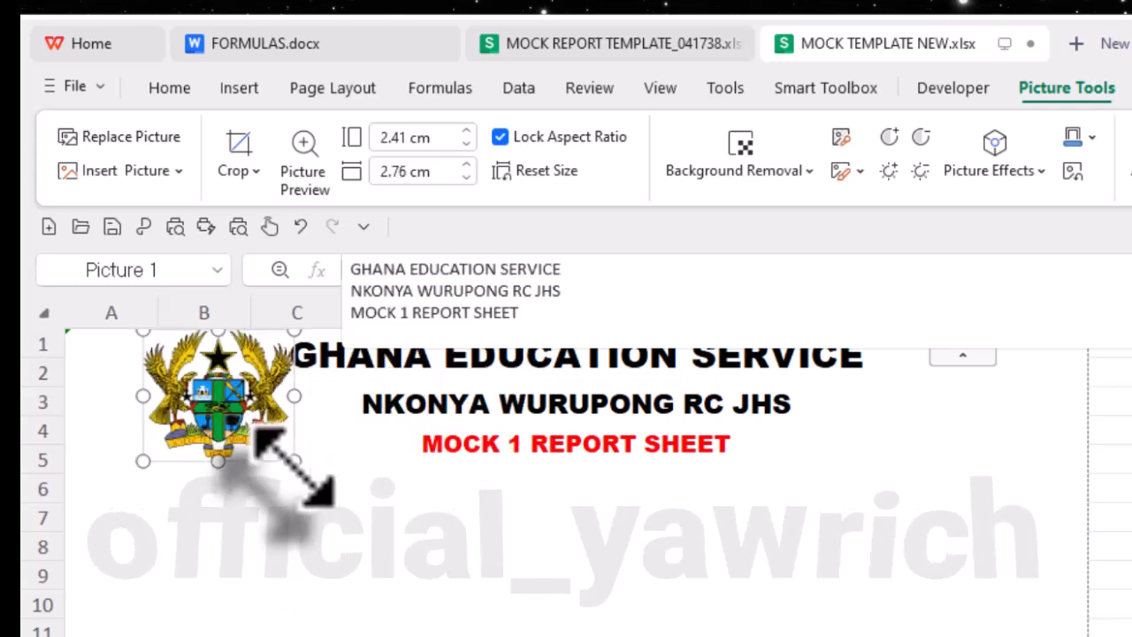
left_click_drag(294, 461, 270, 442)
left_click_drag(293, 460, 284, 452)
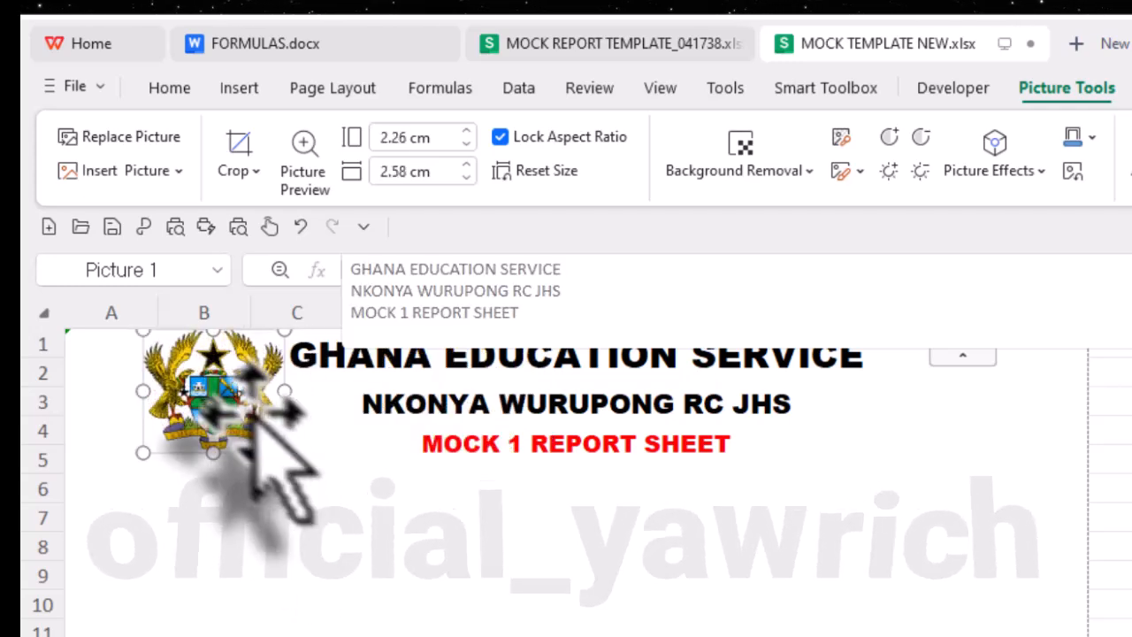
left_click_drag(215, 405, 188, 413)
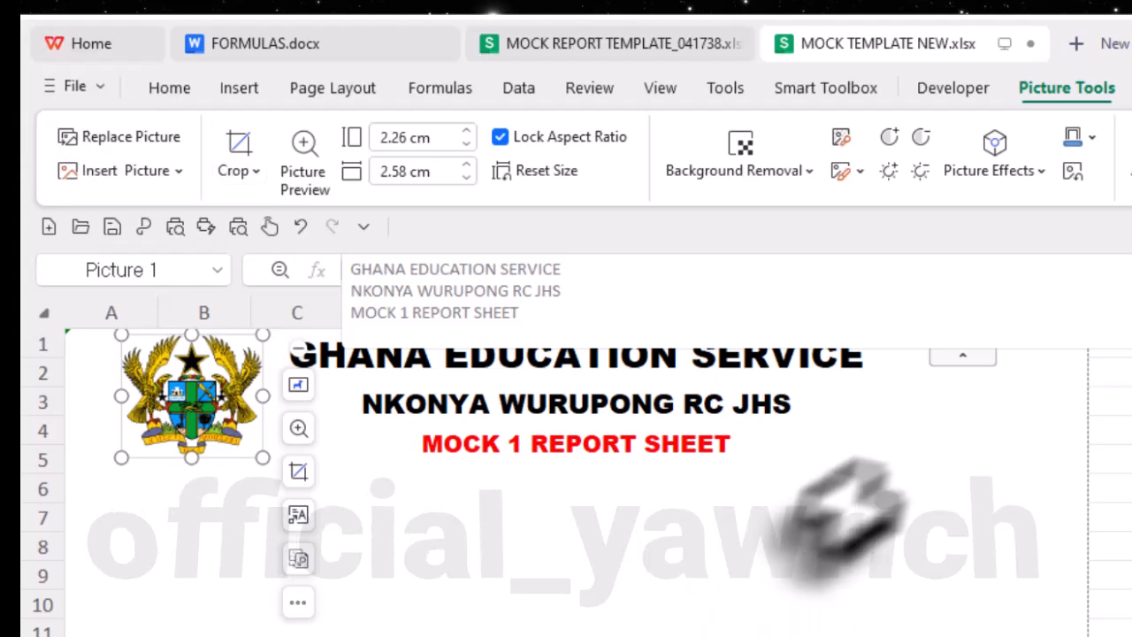
left_click(1101, 459)
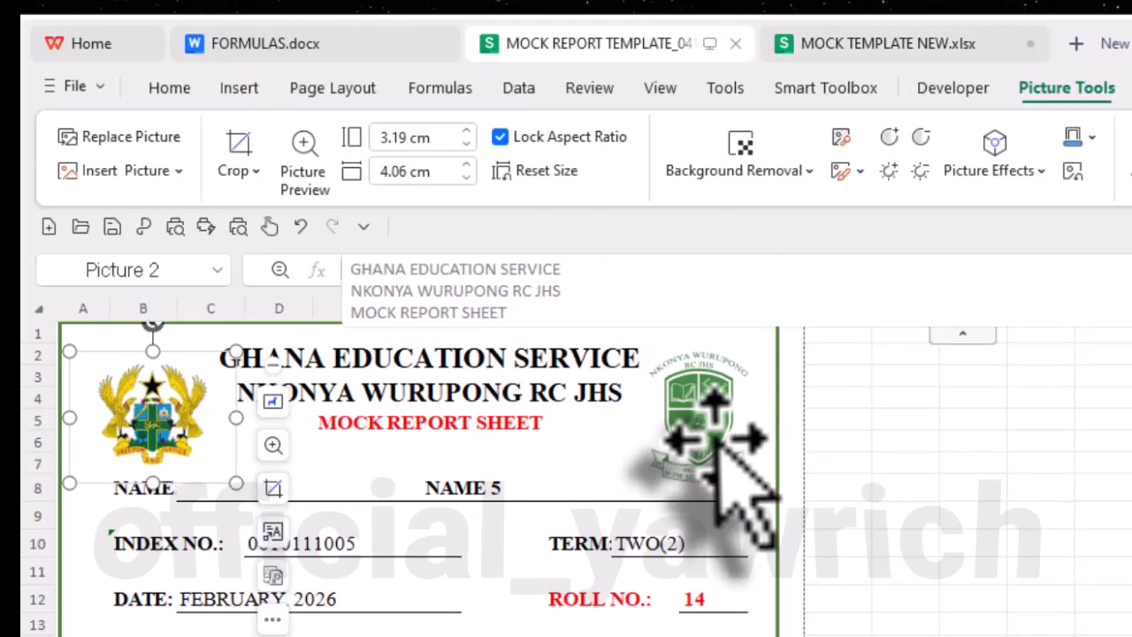
- Copy the green school crest from MOCK REPORT TEMPLATE_041738 into MOCK TEMPLATE NEW.xlsx, at the end of the header opposite the coat of arms
left_click(720, 441)
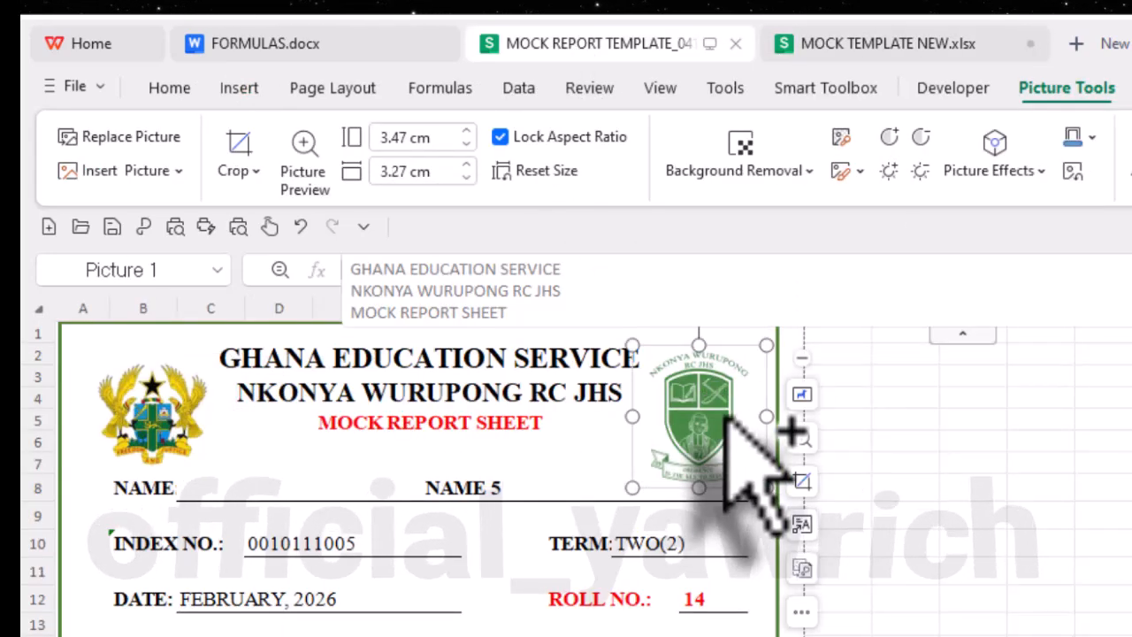
left_click(938, 44)
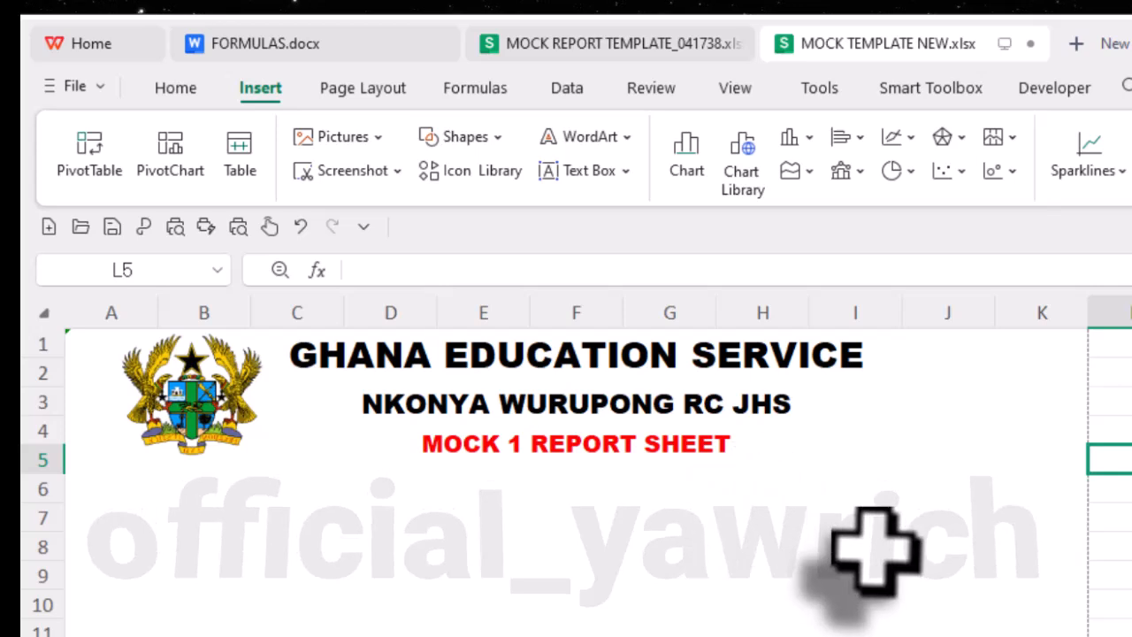
key("ctrl+v")
left_click_drag(1110, 548, 960, 412)
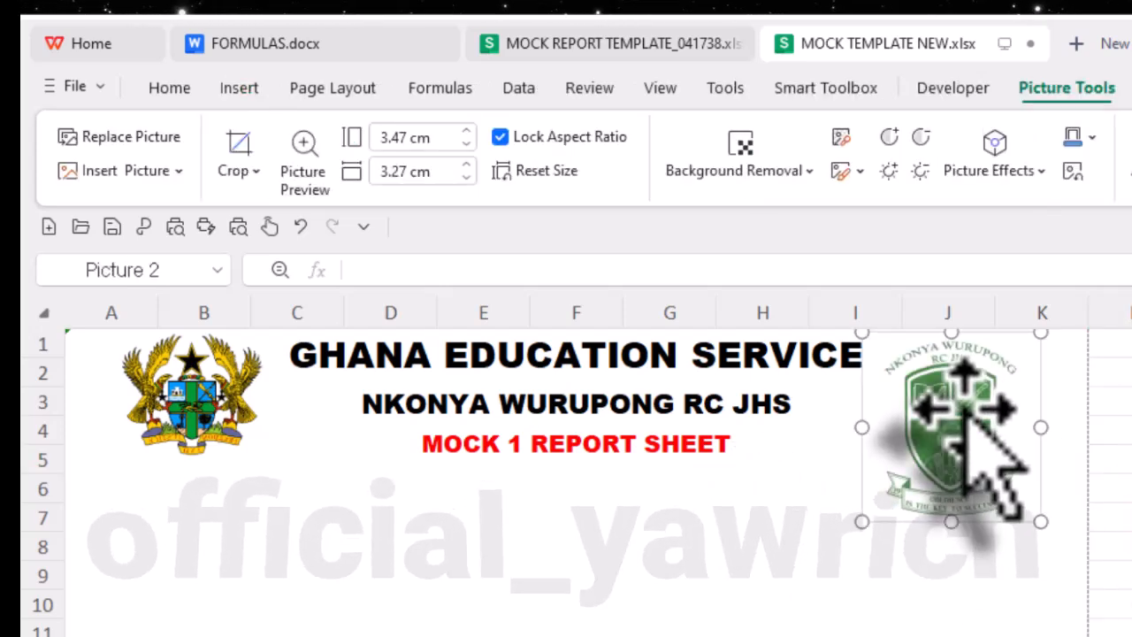
- Shrink the school crest to 2.35 cm high by 2.22 cm wide and position it over column J beside the header text
left_click_drag(865, 522, 918, 458)
left_click_drag(974, 388, 929, 396)
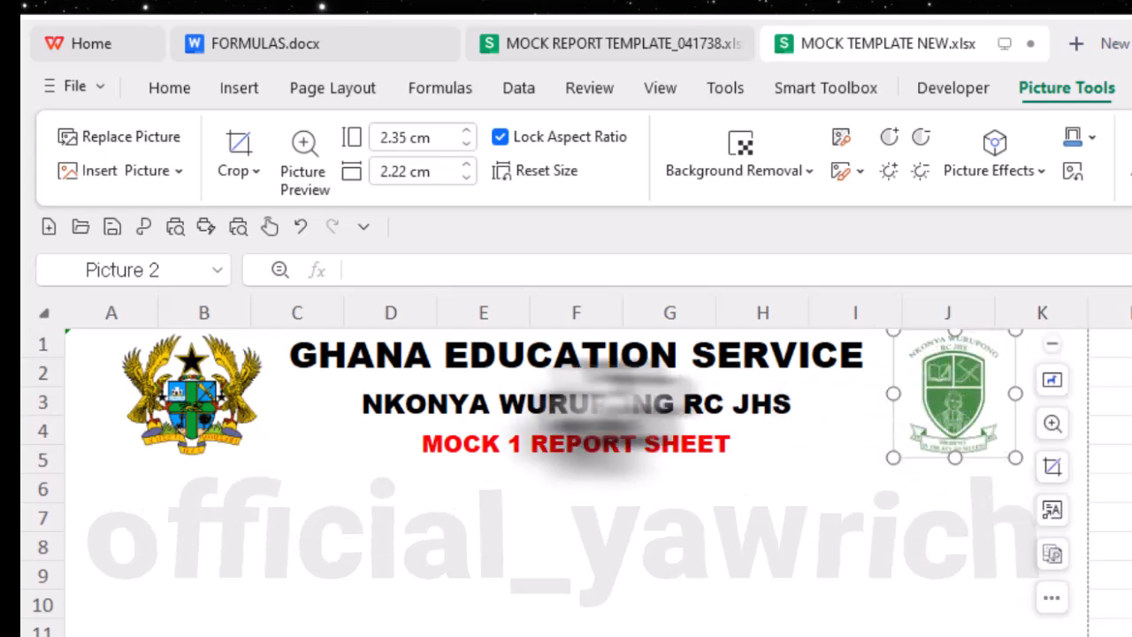
left_click(301, 602)
- Check the field layout in the MOCK REPORT TEMPLATE_041738 workbook, then enter the label NAME in cell B8 of MOCK TEMPLATE NEW.xlsx
scroll(407, 612, "down", 2)
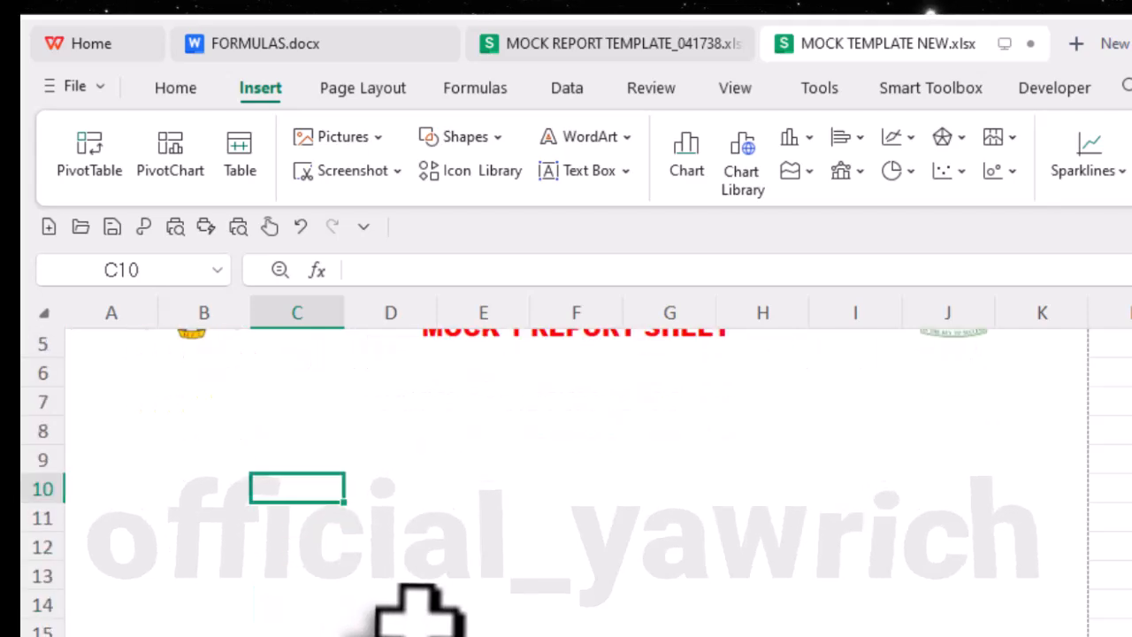
scroll(409, 612, "up", 2)
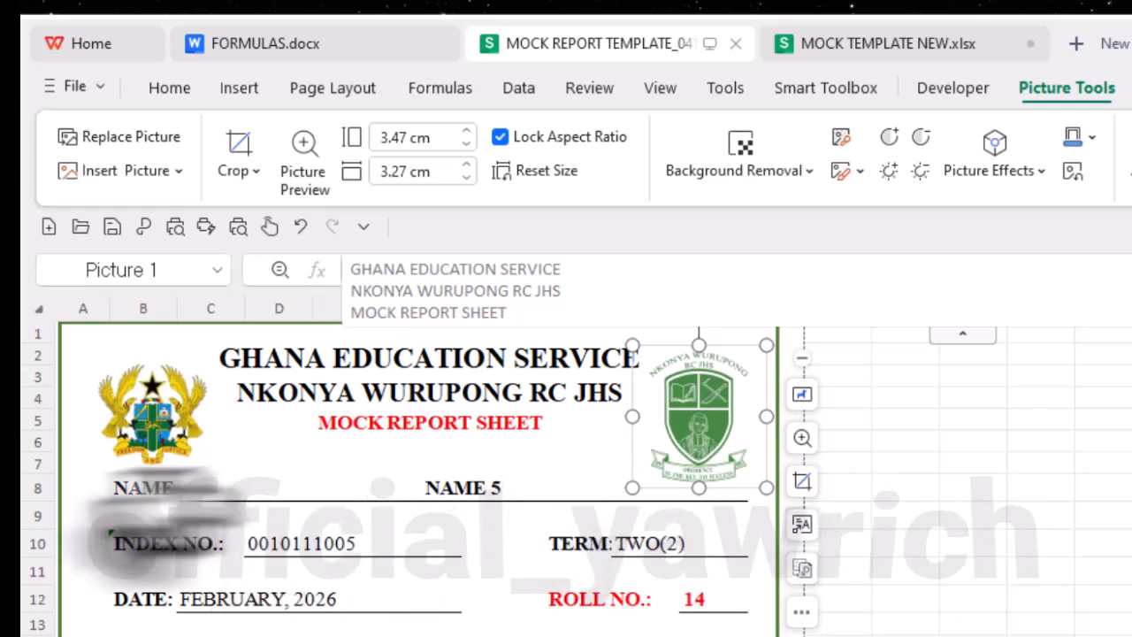
left_click(847, 51)
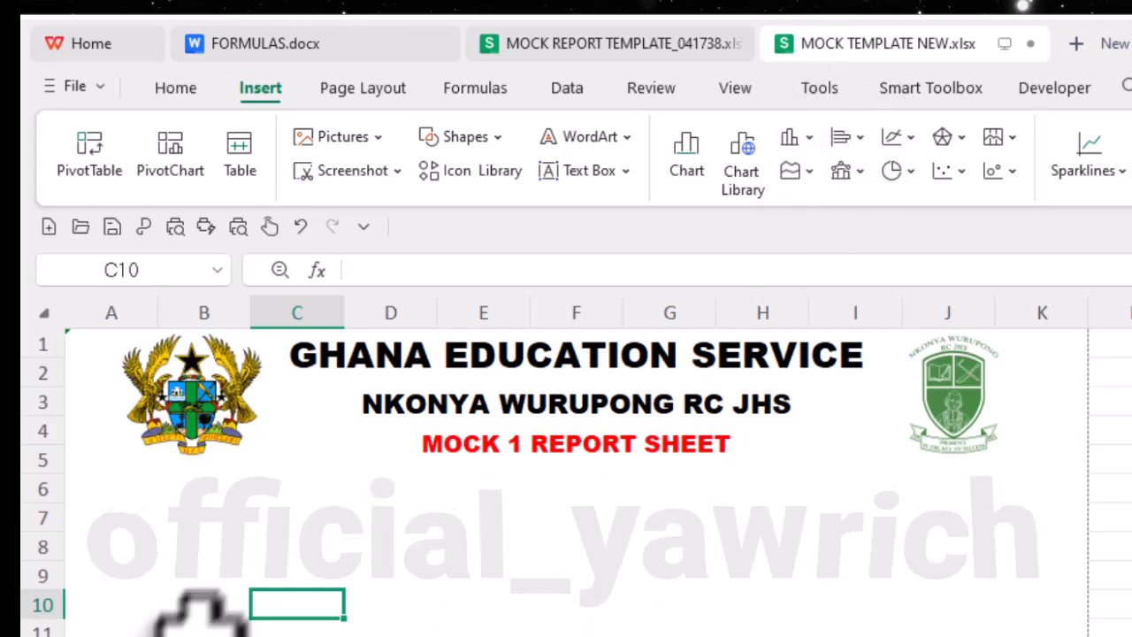
left_click(617, 53)
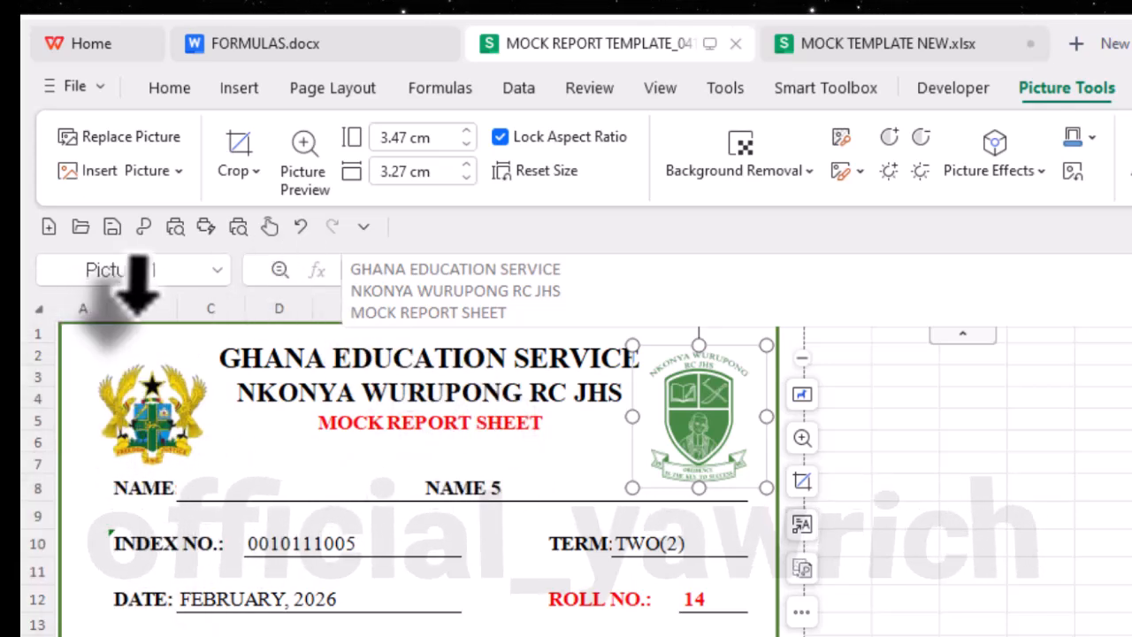
left_click(960, 46)
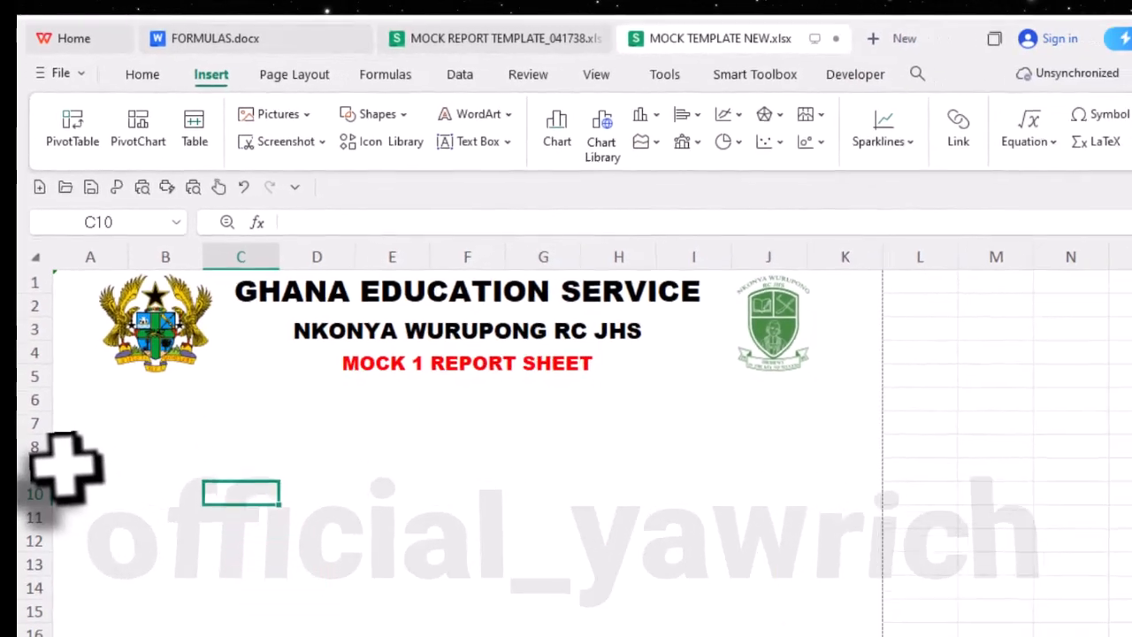
left_click(32, 446)
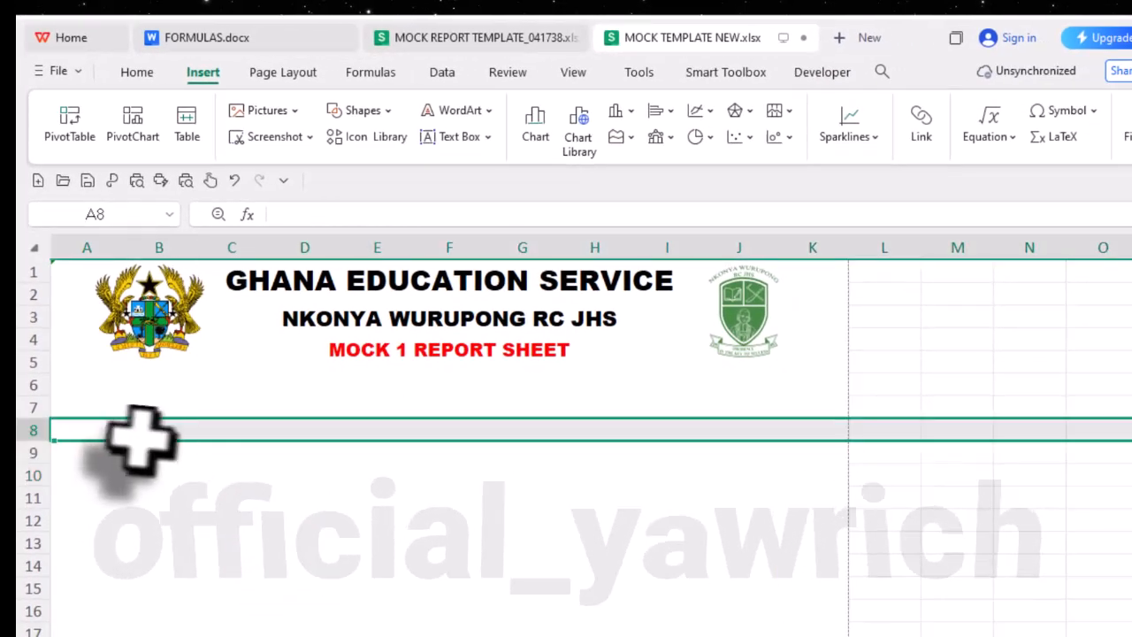
left_click(156, 434)
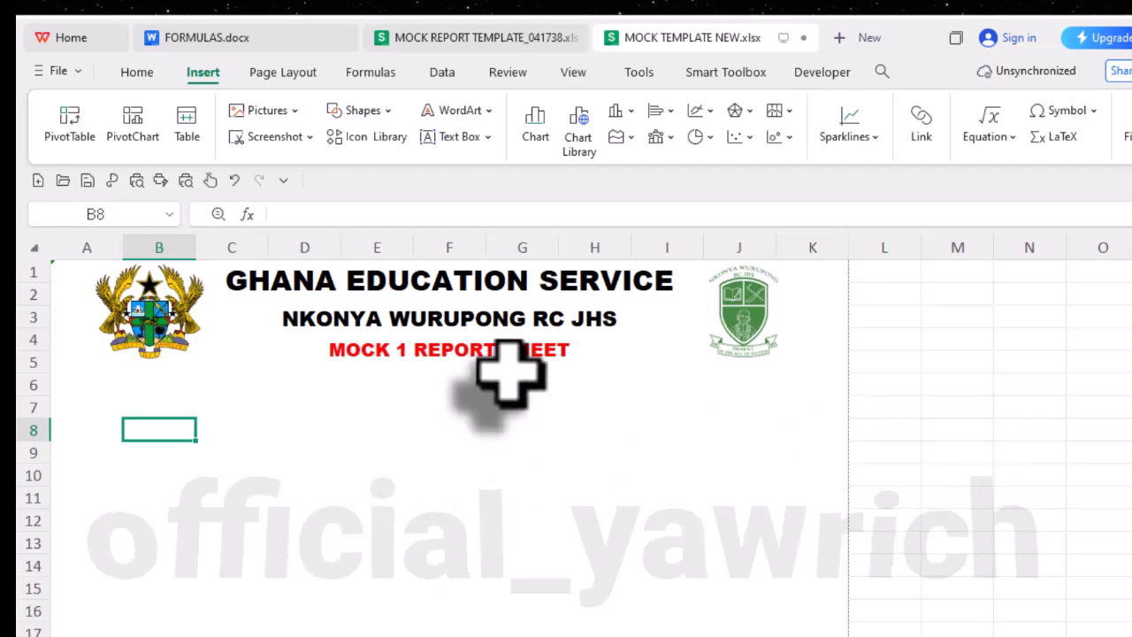
type("NAME")
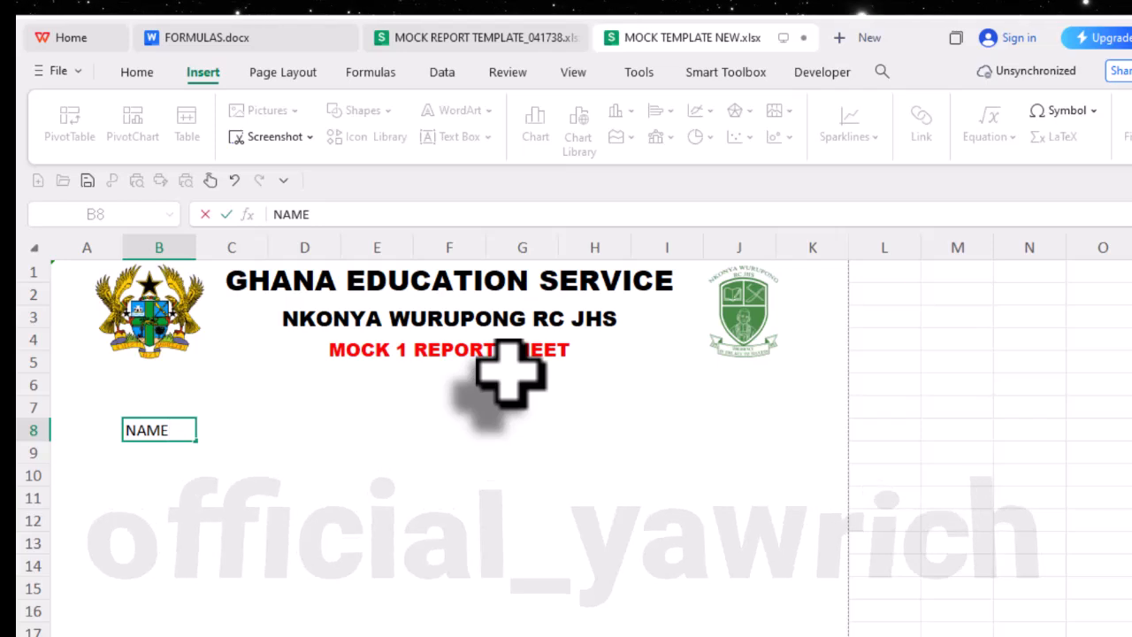
left_click(442, 409)
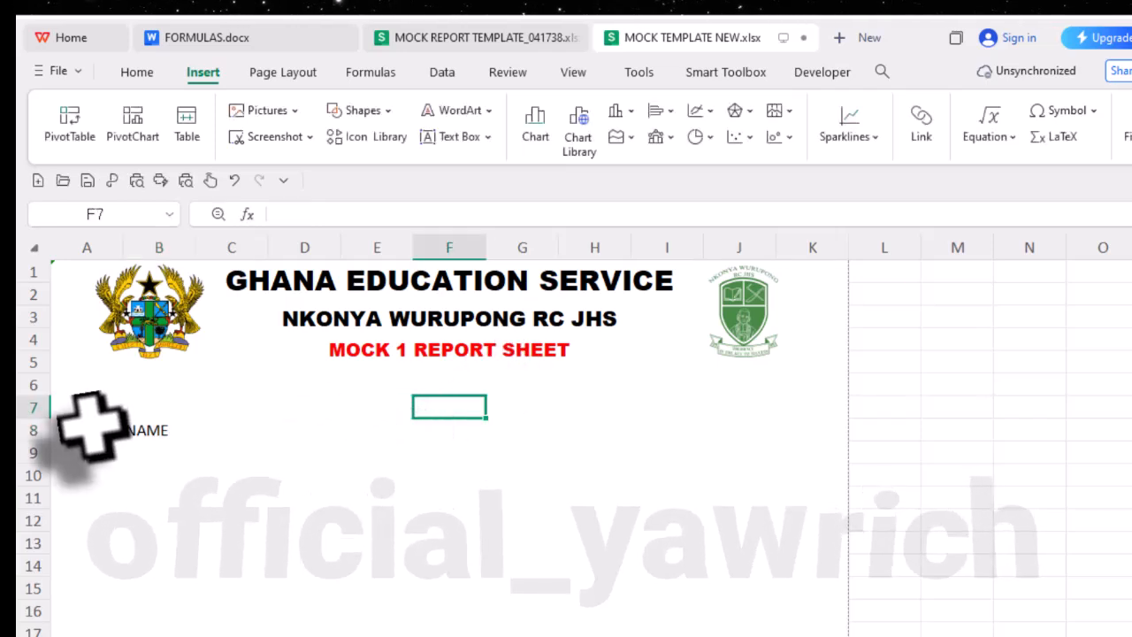
- Set the font of the report body, cells A8 to K50, to Times New Roman
left_click_drag(78, 430, 796, 607)
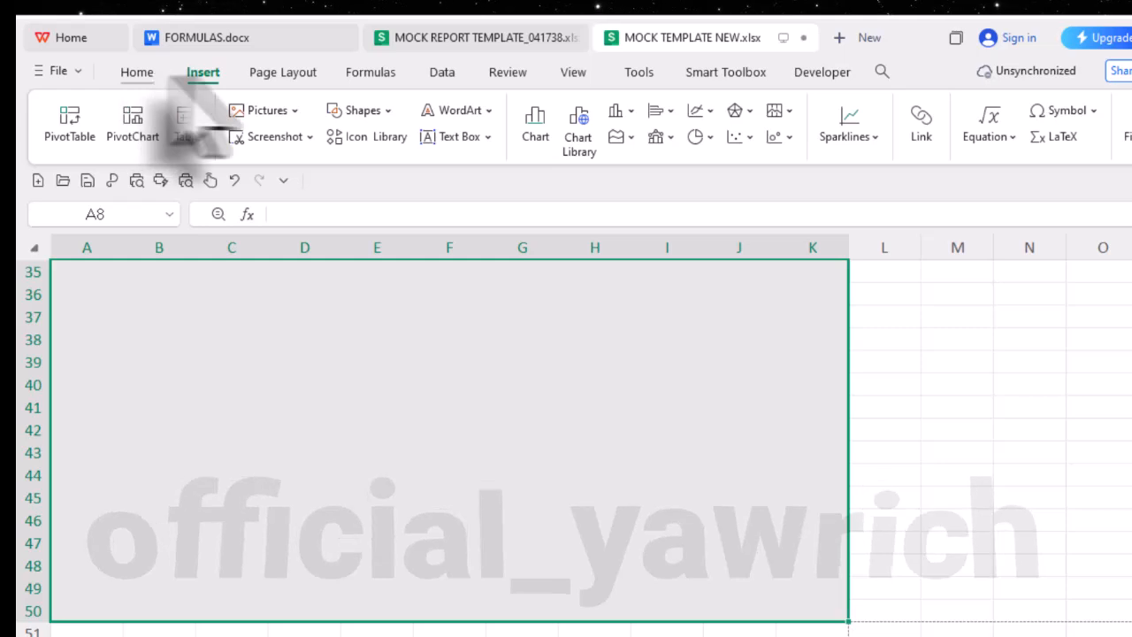
left_click(135, 72)
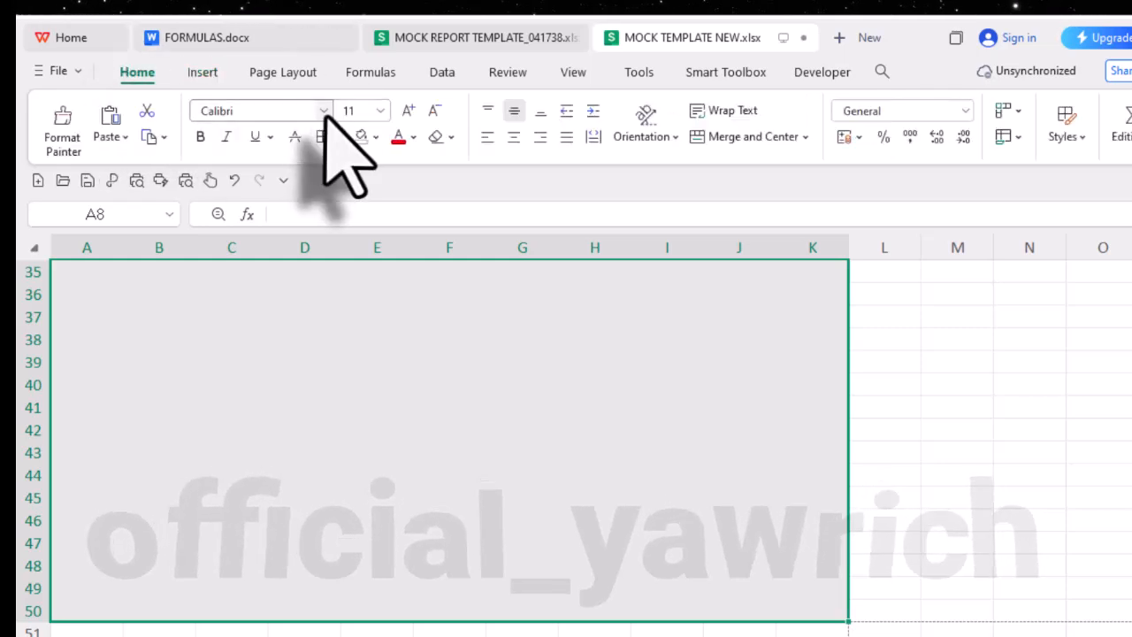
left_click(323, 111)
left_click(309, 186)
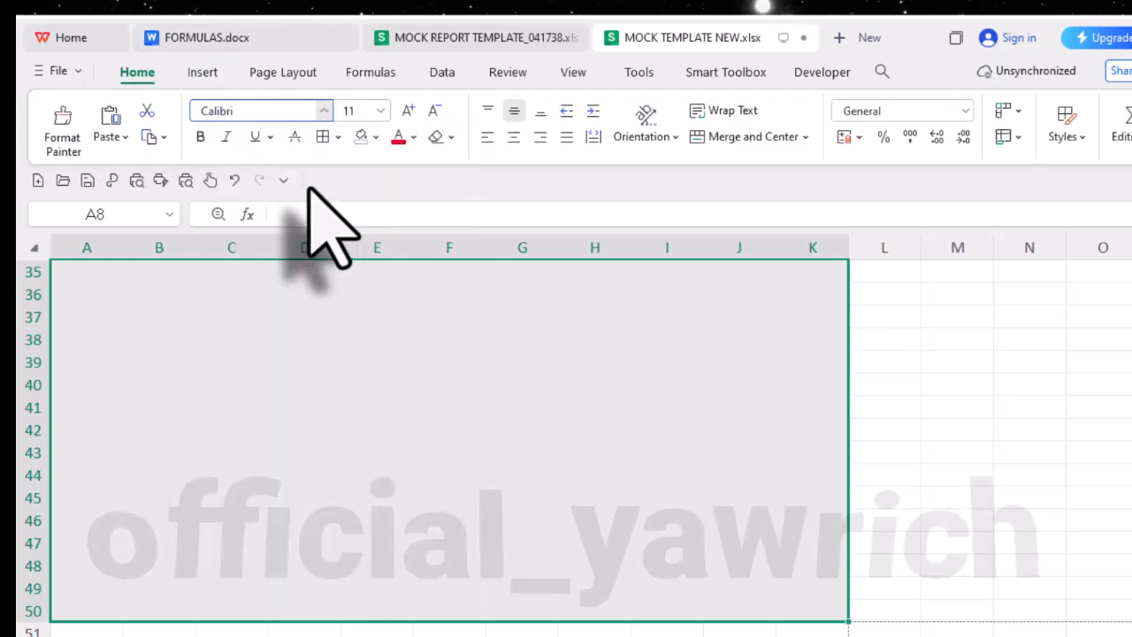
scroll(485, 456, "up", 2)
scroll(486, 456, "up", 3)
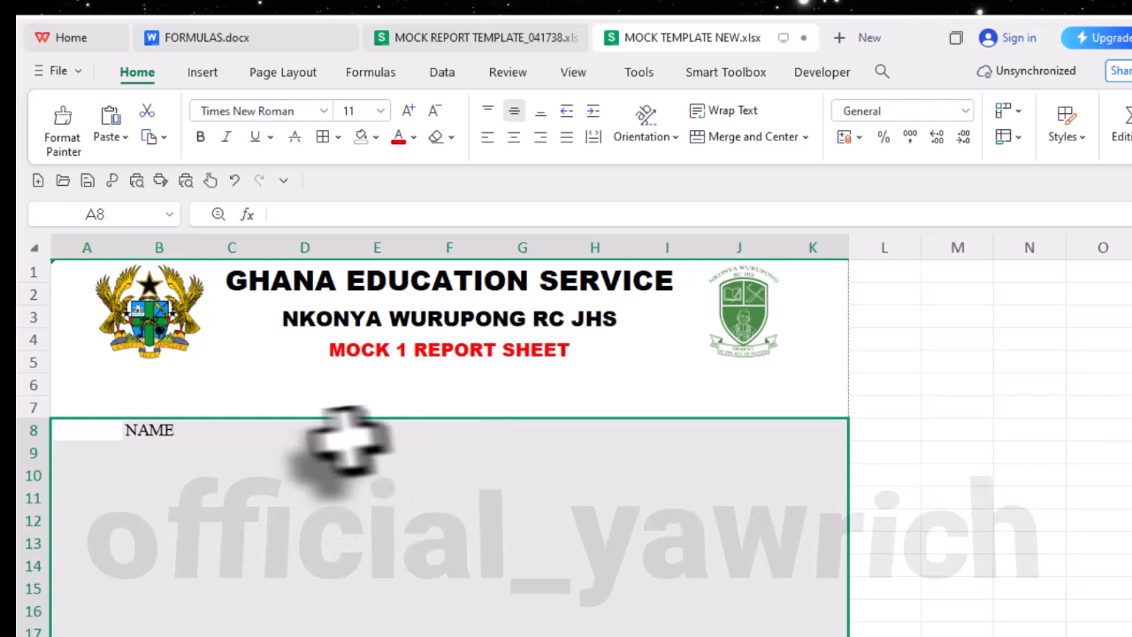
- Check the template workbook for the next field and enter the label INDEX NUMBER in cell B10 of MOCK TEMPLATE NEW.xlsx
left_click(146, 434)
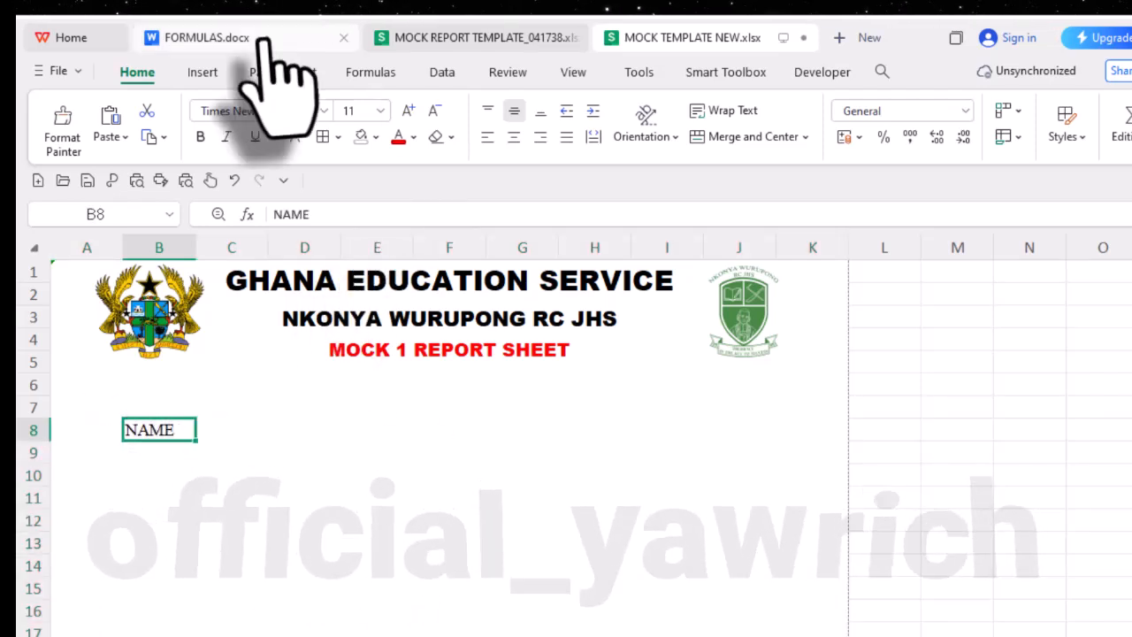
left_click(500, 42)
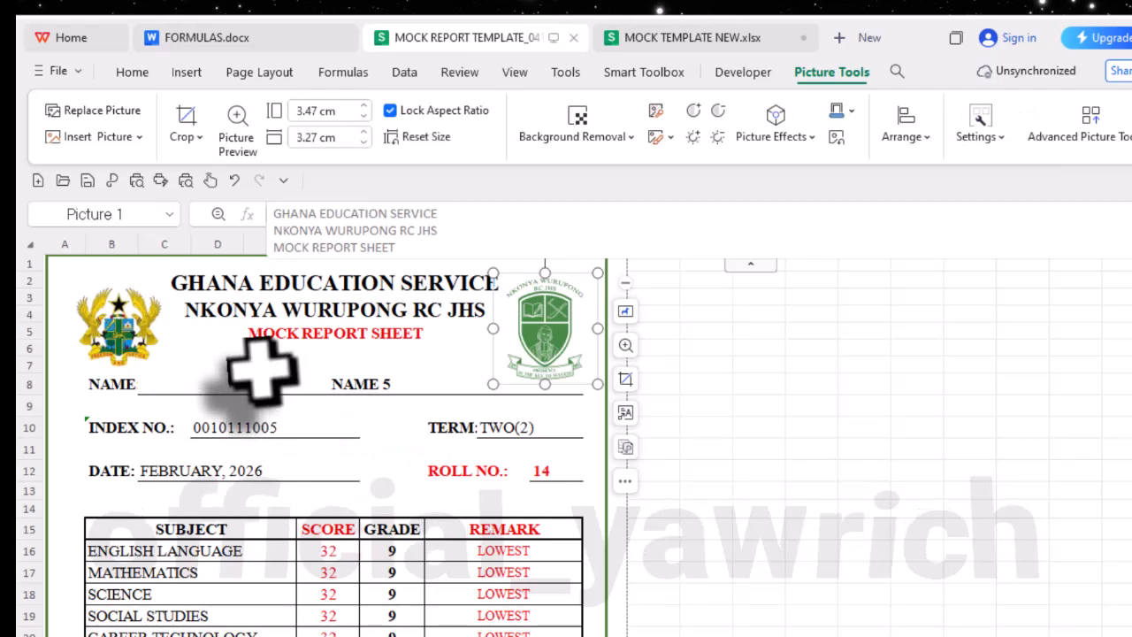
left_click(730, 39)
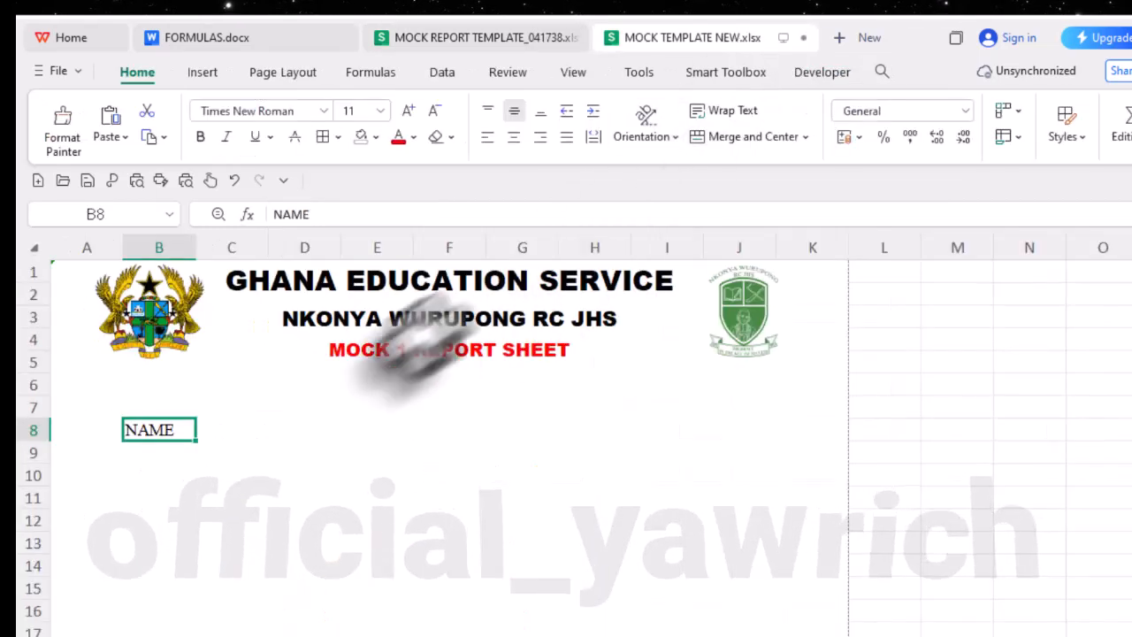
left_click(29, 454)
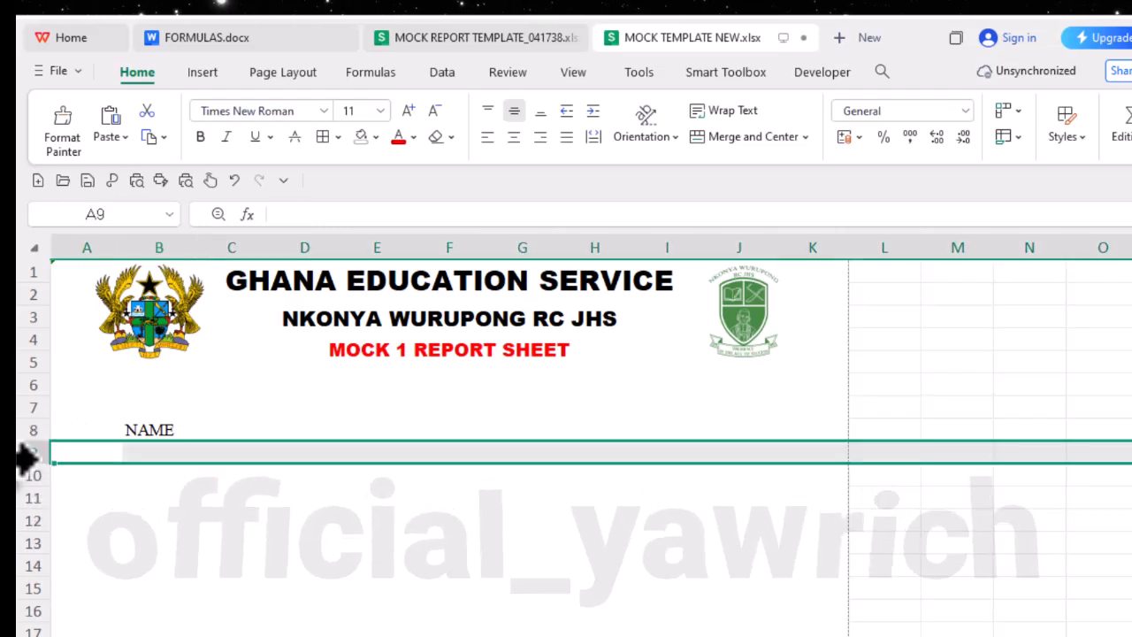
left_click(28, 477)
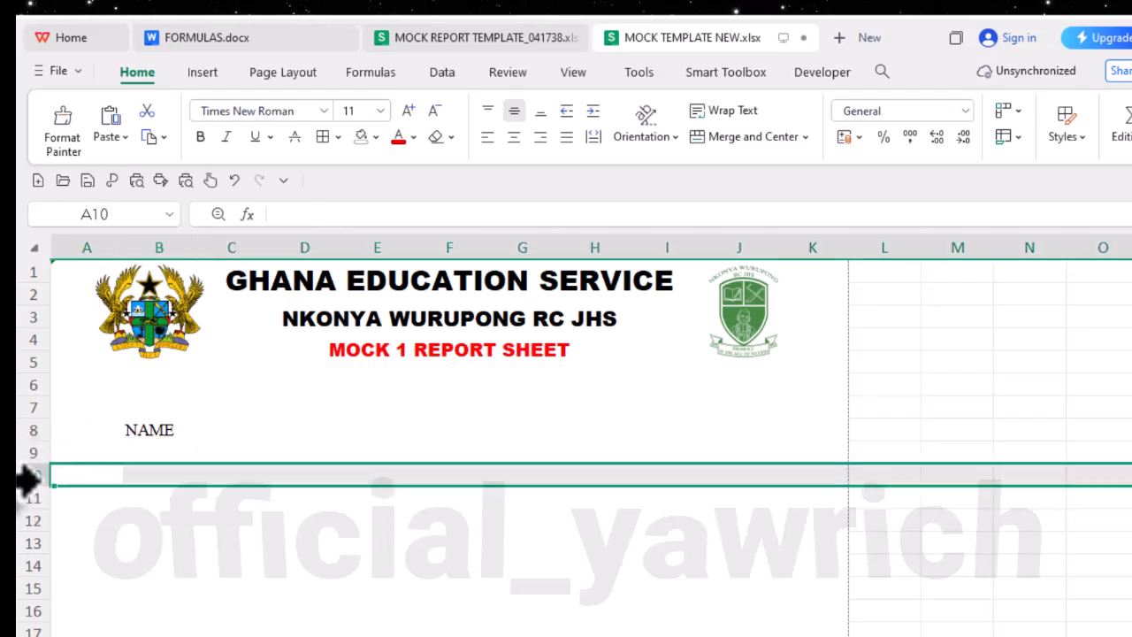
left_click(133, 478)
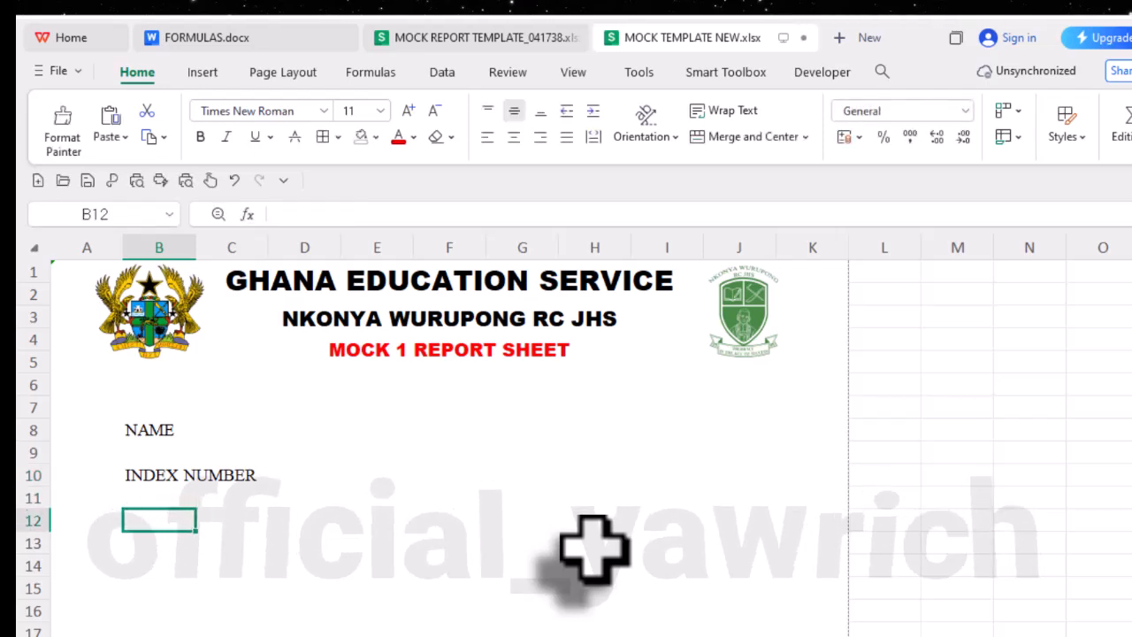
- Look up the following field in the template workbook and enter the label DATE: in cell B12 of MOCK TEMPLATE NEW.xlsx
left_click(491, 40)
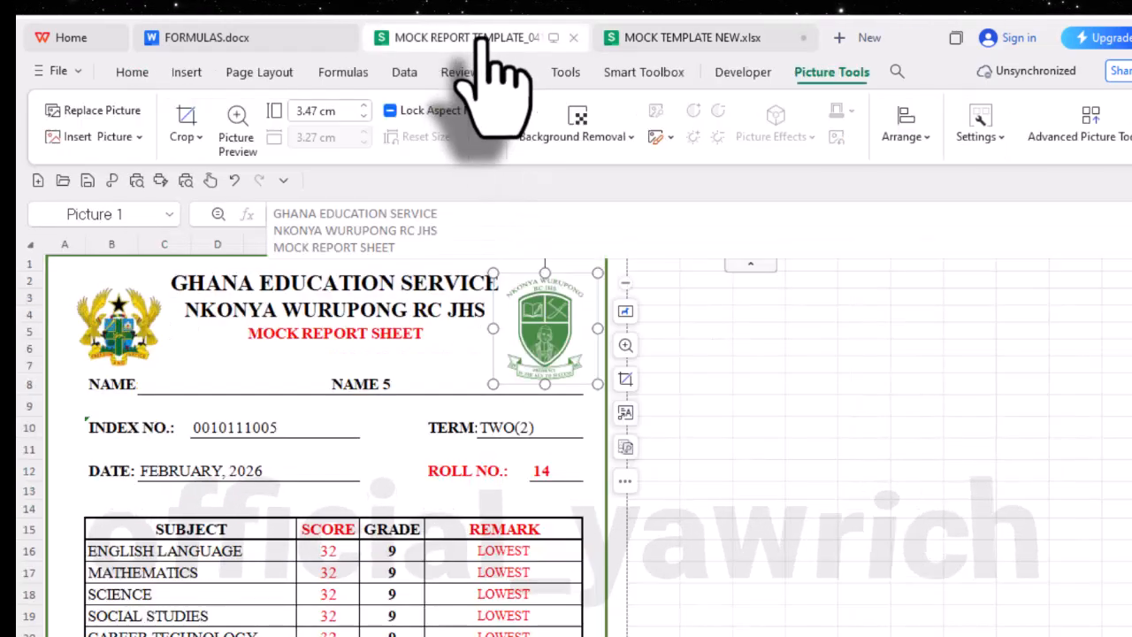
left_click(678, 39)
type("DATE:")
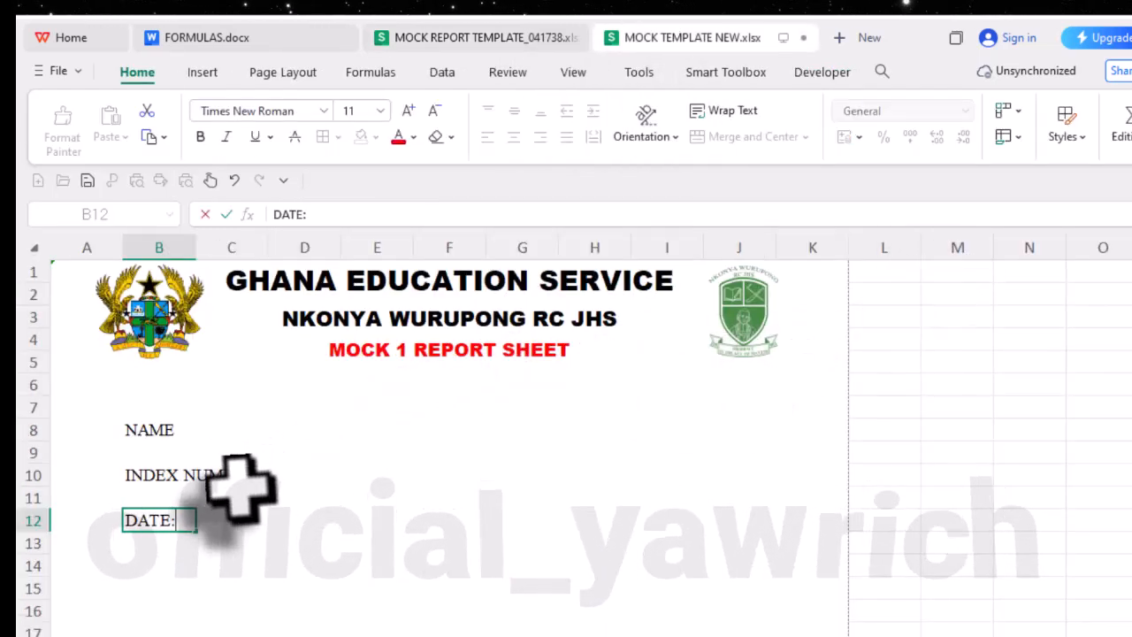
left_click(257, 482)
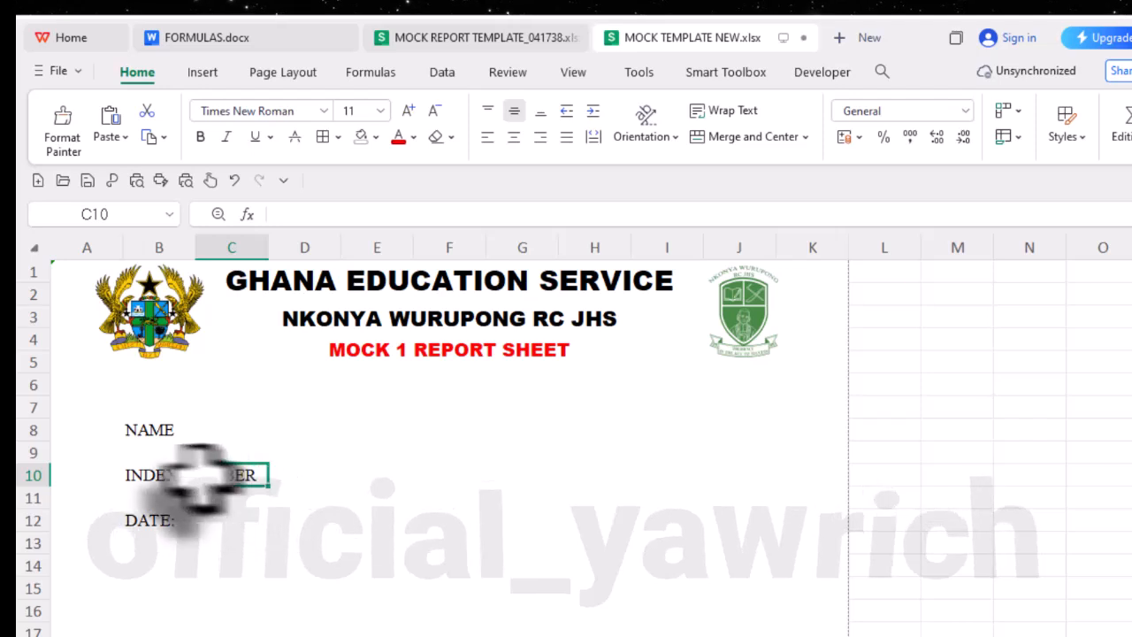
- Add a colon to the end of the INDEX NUMBER label in B10 and the NAME label in B8
left_click(161, 473)
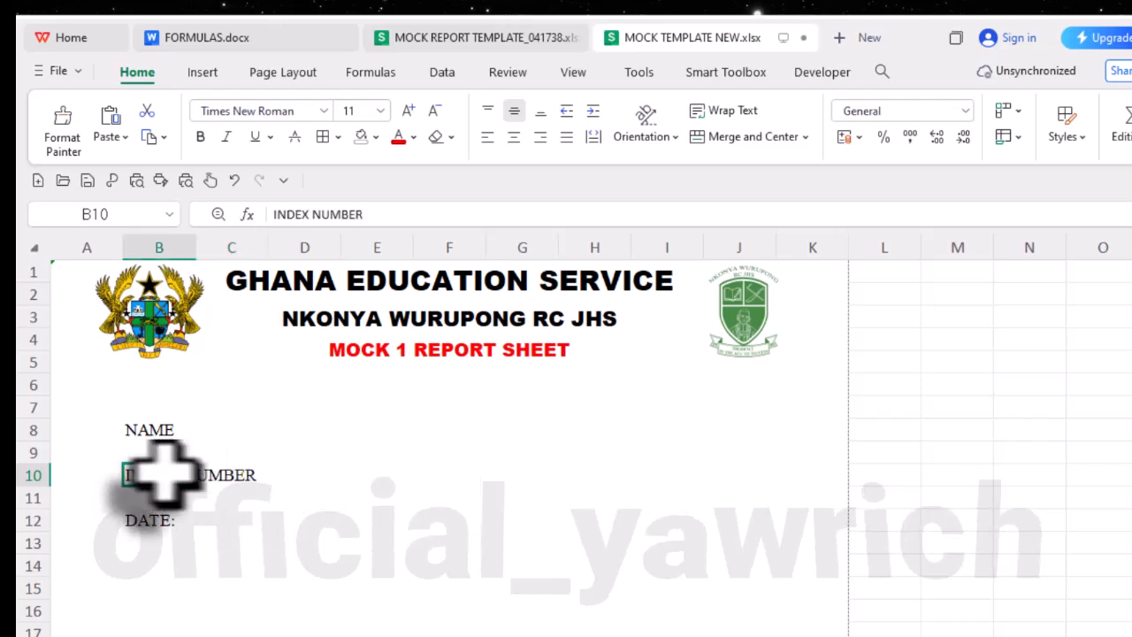
left_click(392, 217)
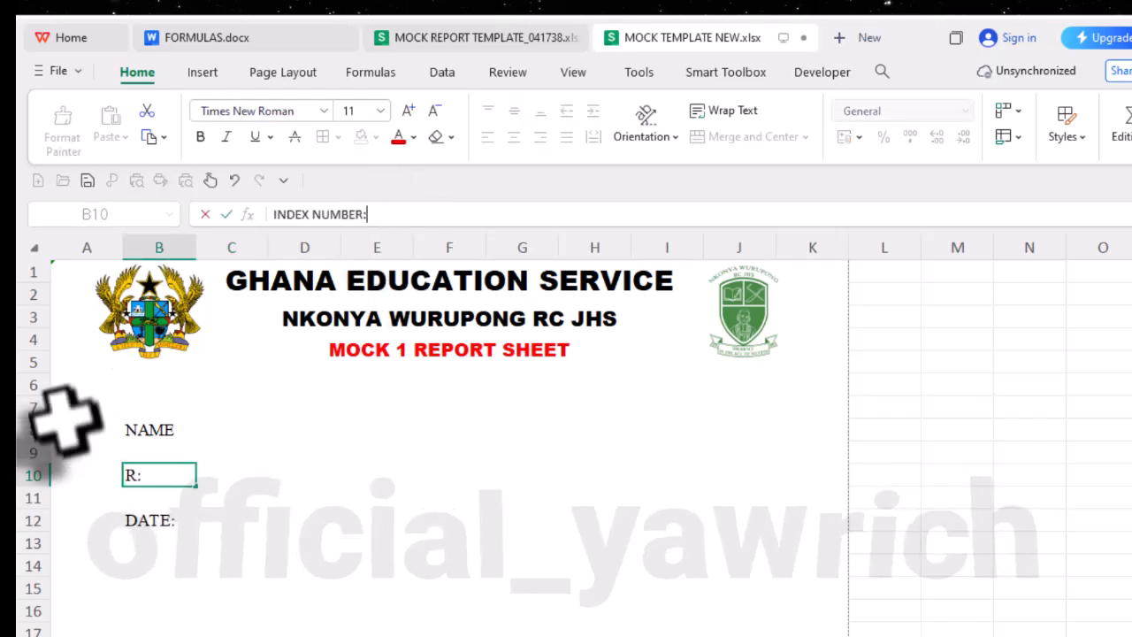
left_click(155, 430)
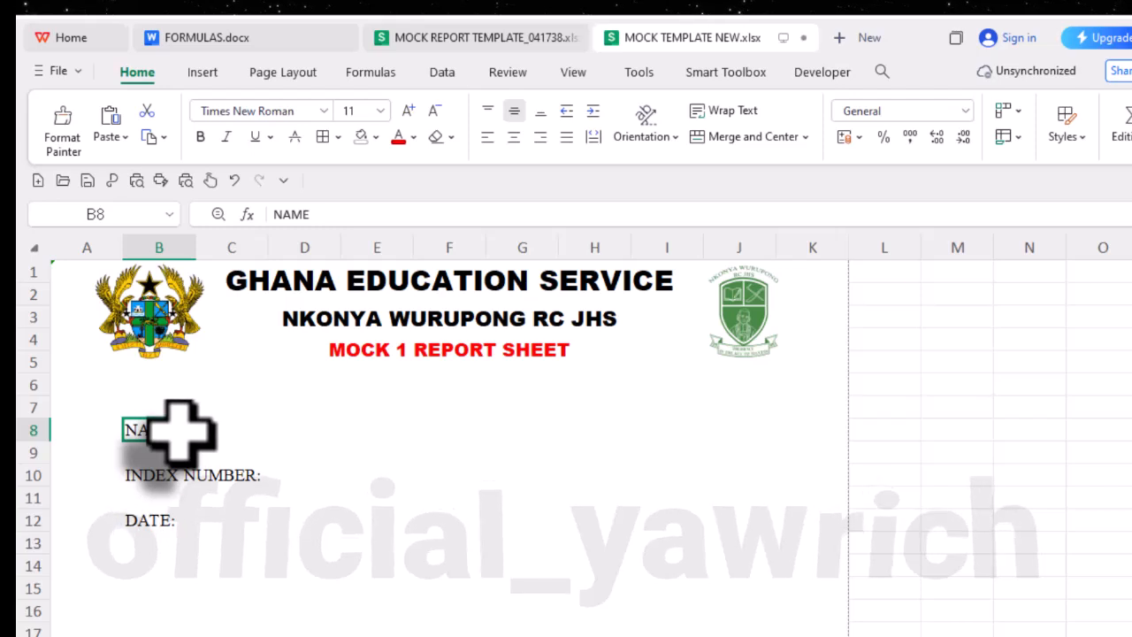
left_click(306, 214)
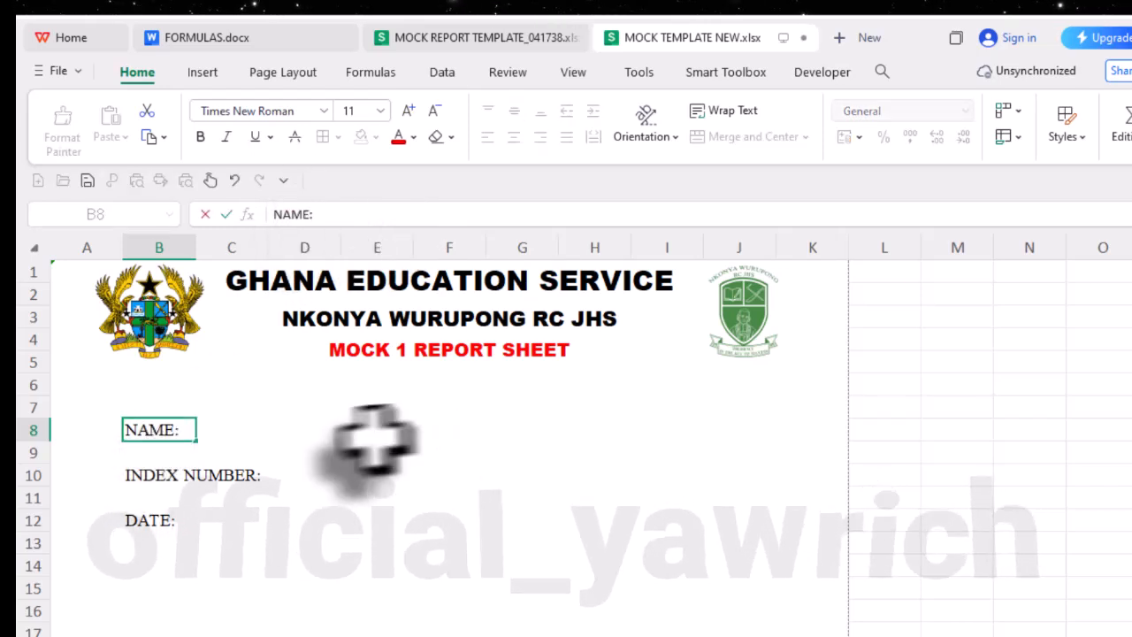
- Check the name line in the template workbook and merge and center cells C8 to J8 in MOCK TEMPLATE NEW.xlsx
left_click(247, 434)
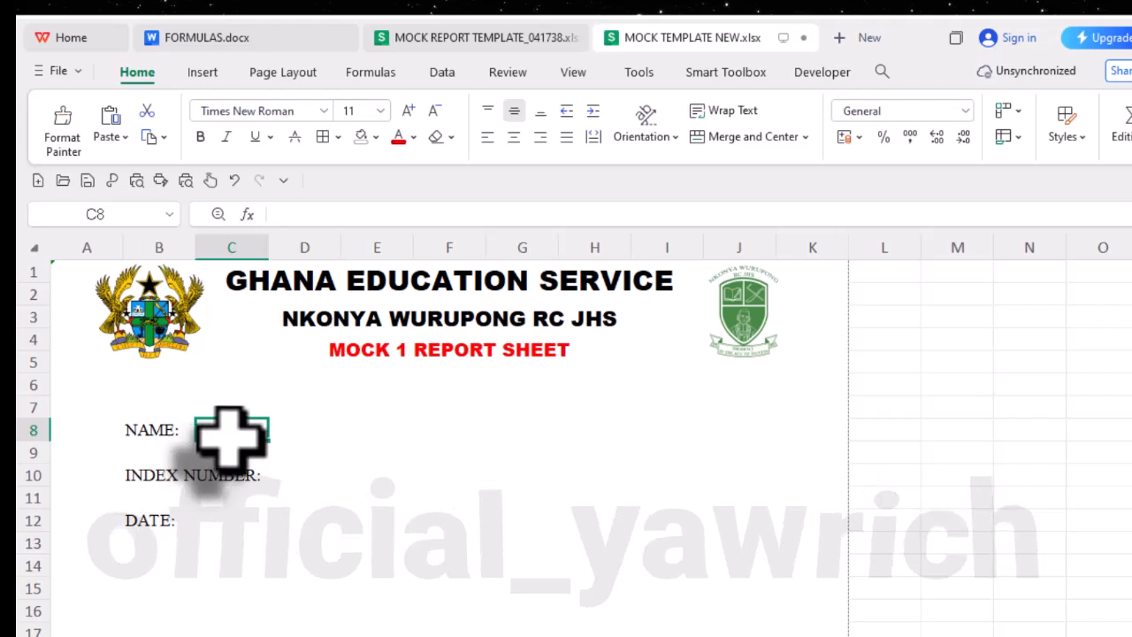
left_click_drag(326, 435, 718, 435)
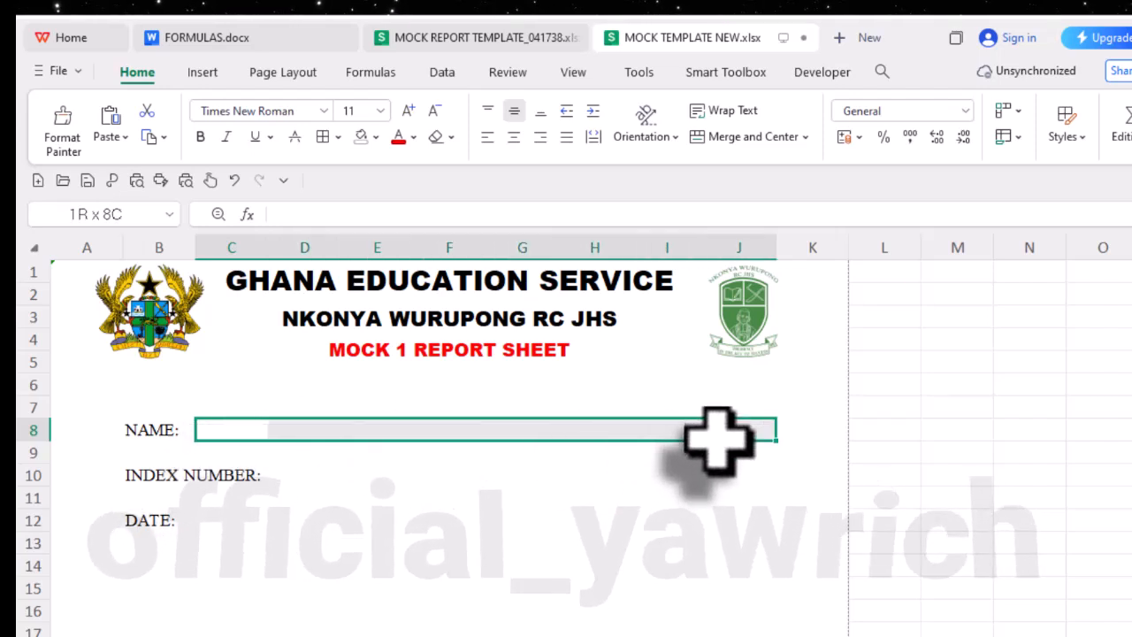
left_click_drag(718, 439, 679, 440)
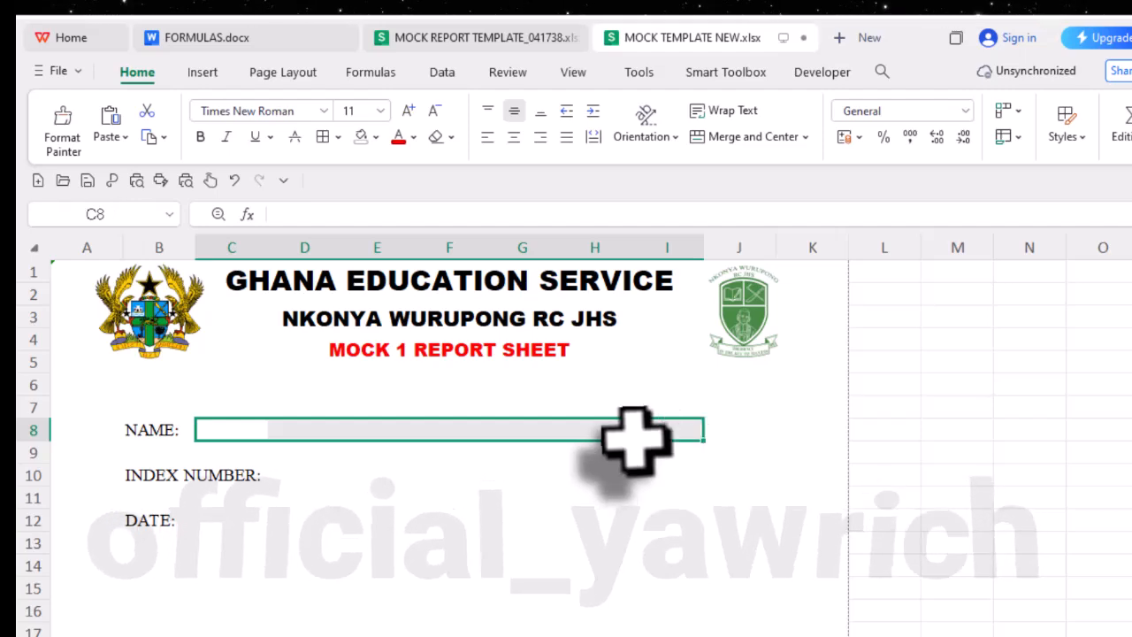
left_click(437, 37)
left_click(480, 315)
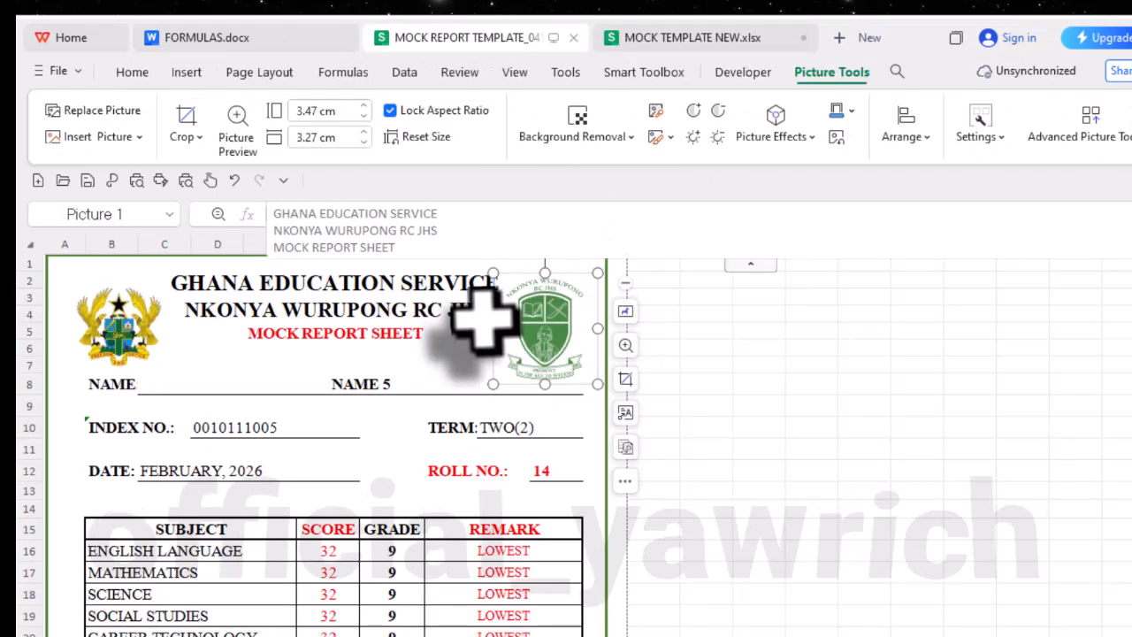
left_click(699, 382)
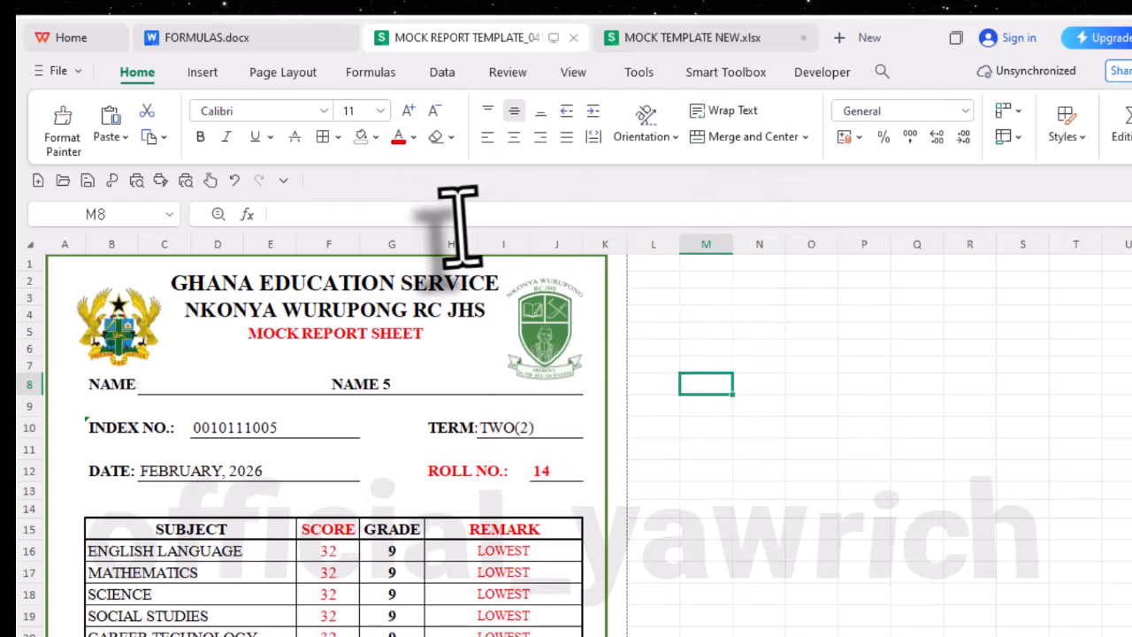
left_click(650, 38)
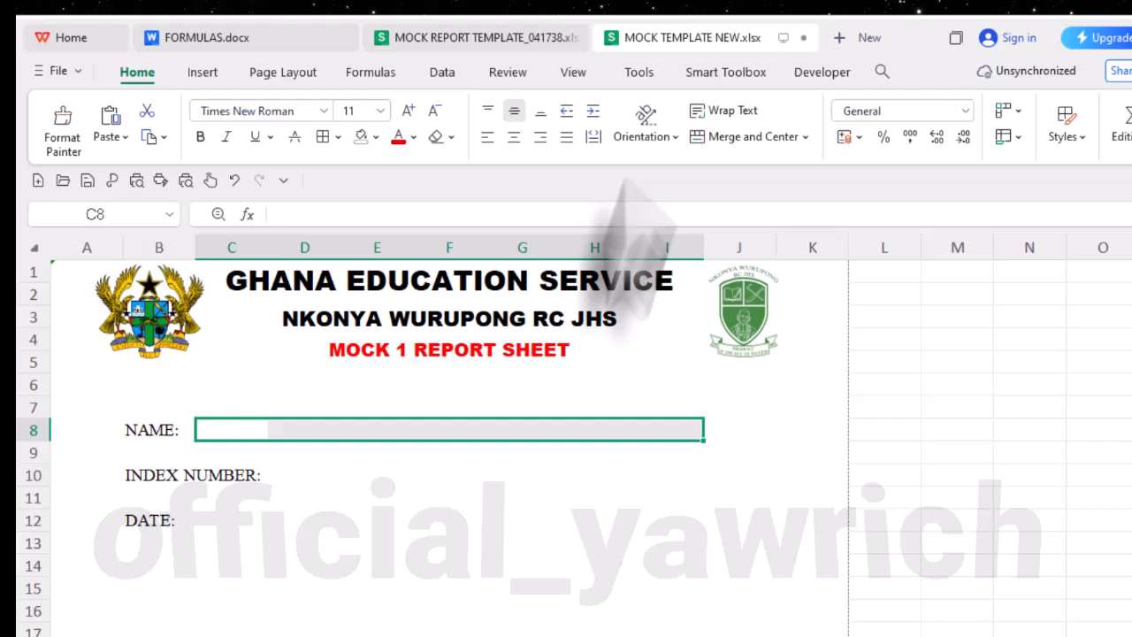
left_click(635, 436)
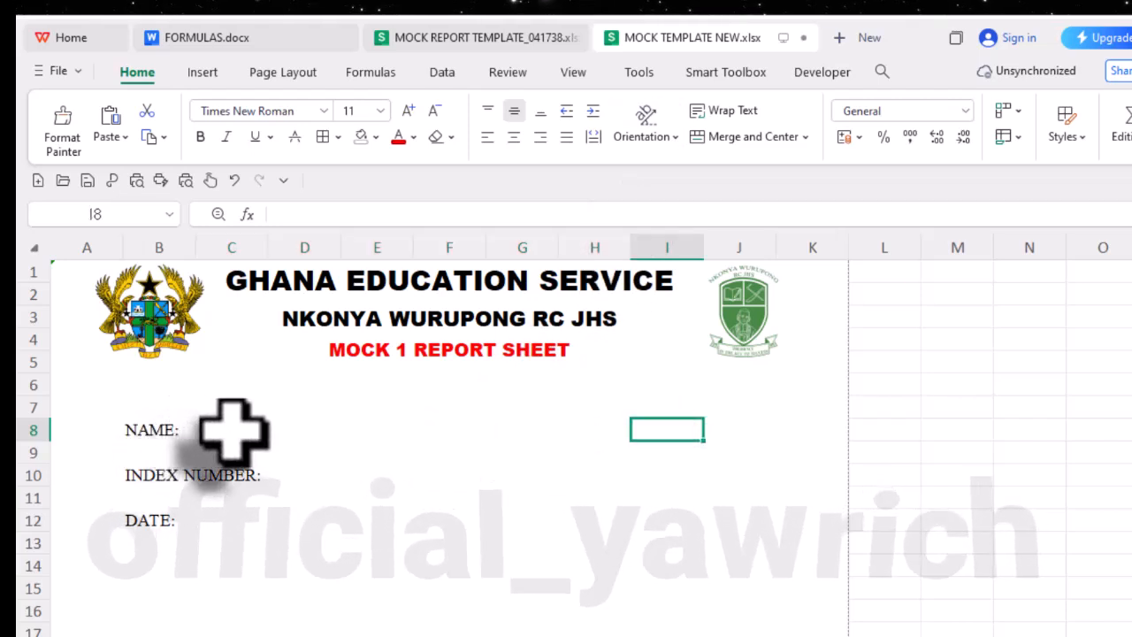
left_click_drag(233, 431, 751, 431)
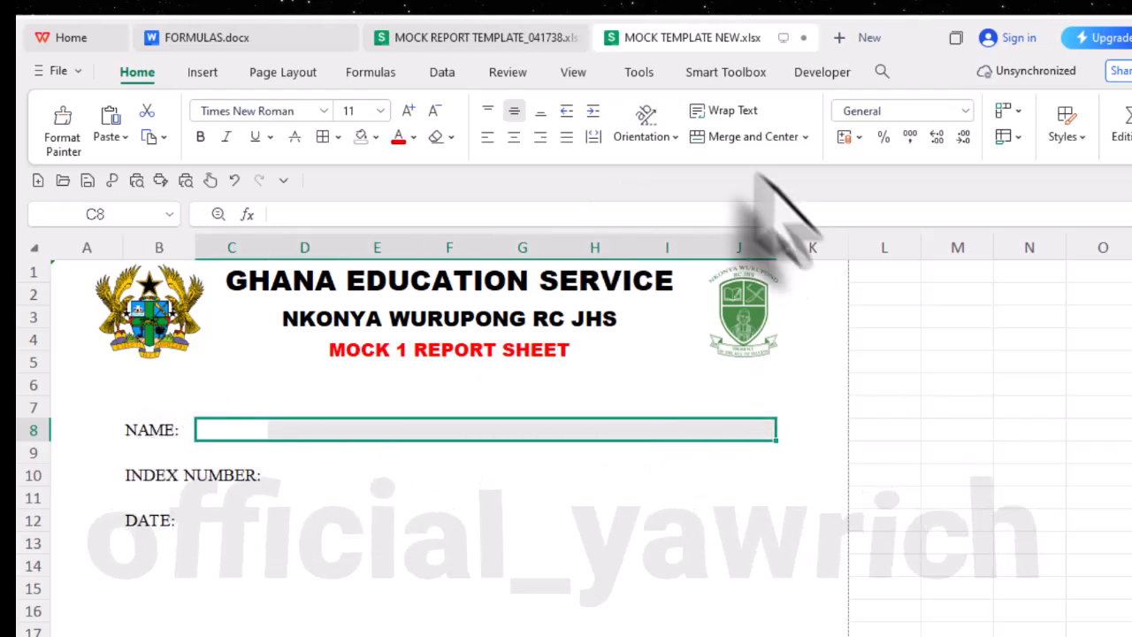
left_click(734, 136)
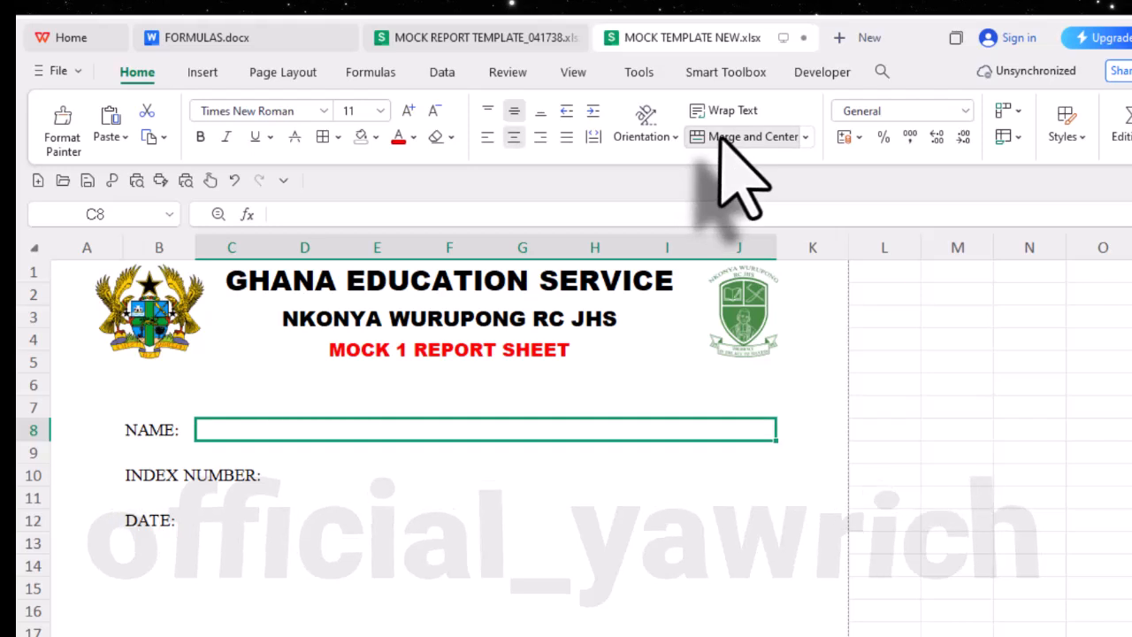
- Add a bottom border to the merged name field beside the NAME: label
left_click(339, 138)
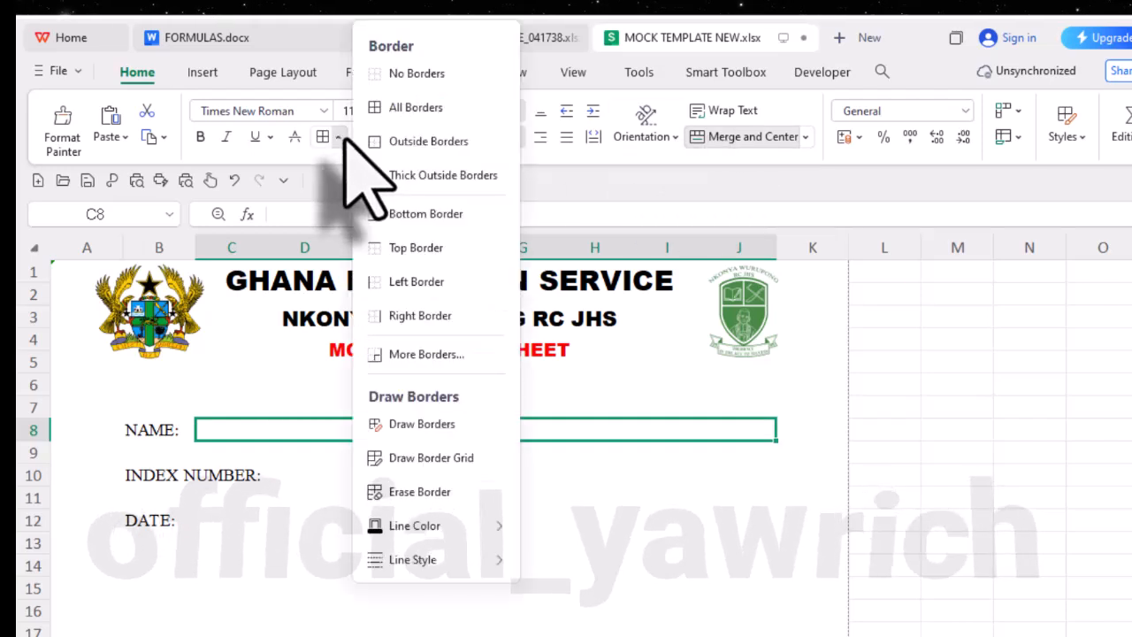
left_click(433, 217)
left_click(610, 541)
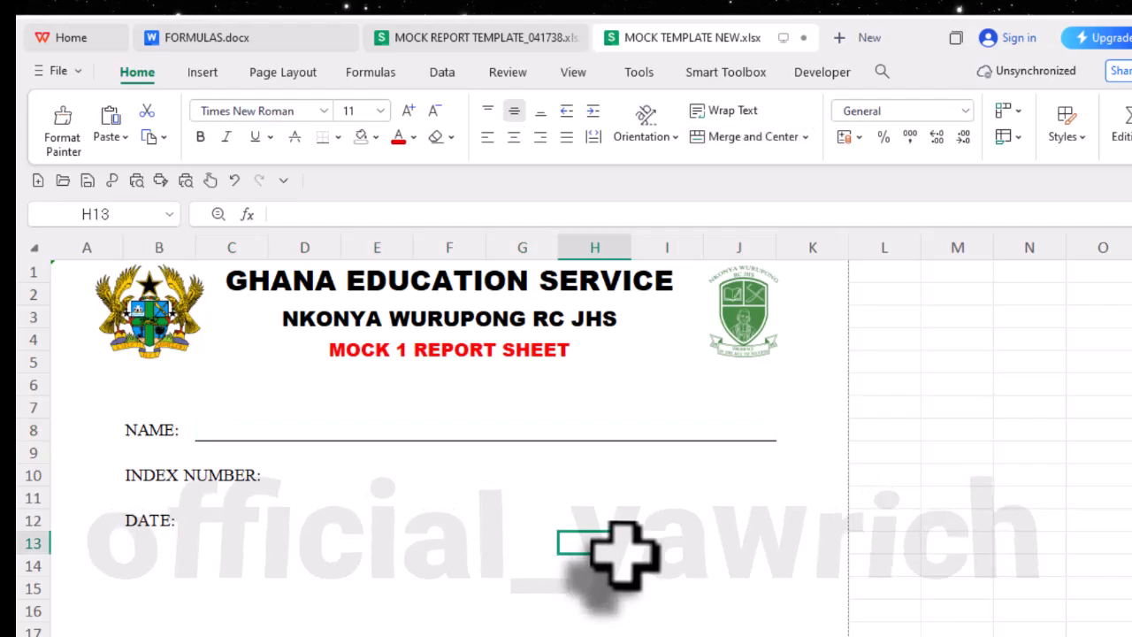
- Merge cells B10 and C10 for the INDEX NUMBER: label and left-align its text
left_click(149, 482)
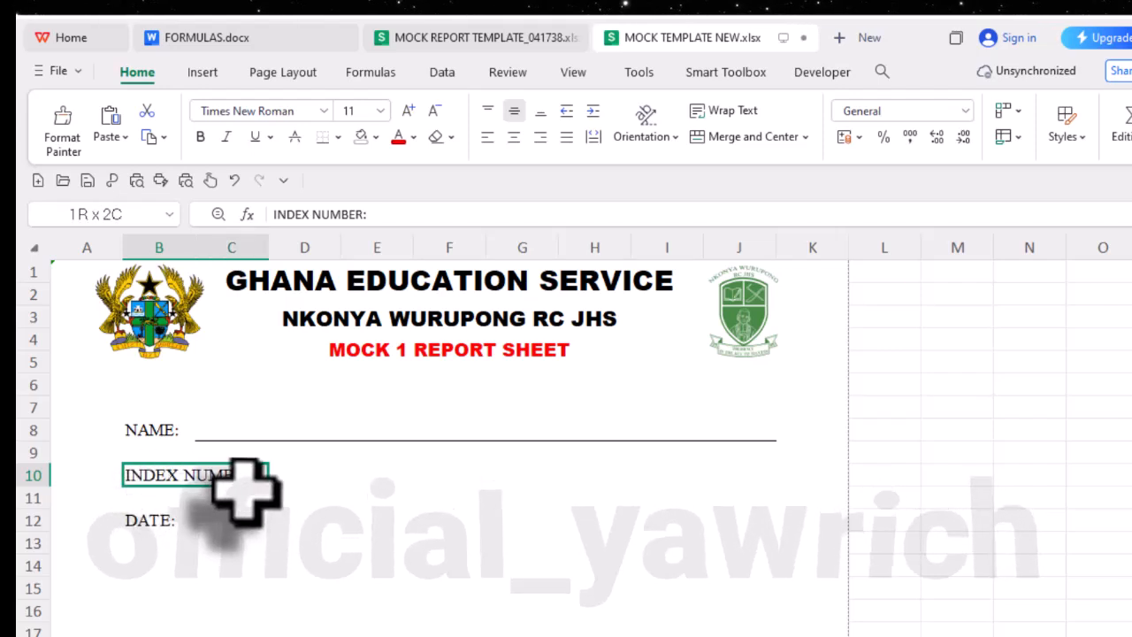
left_click_drag(244, 485, 246, 483)
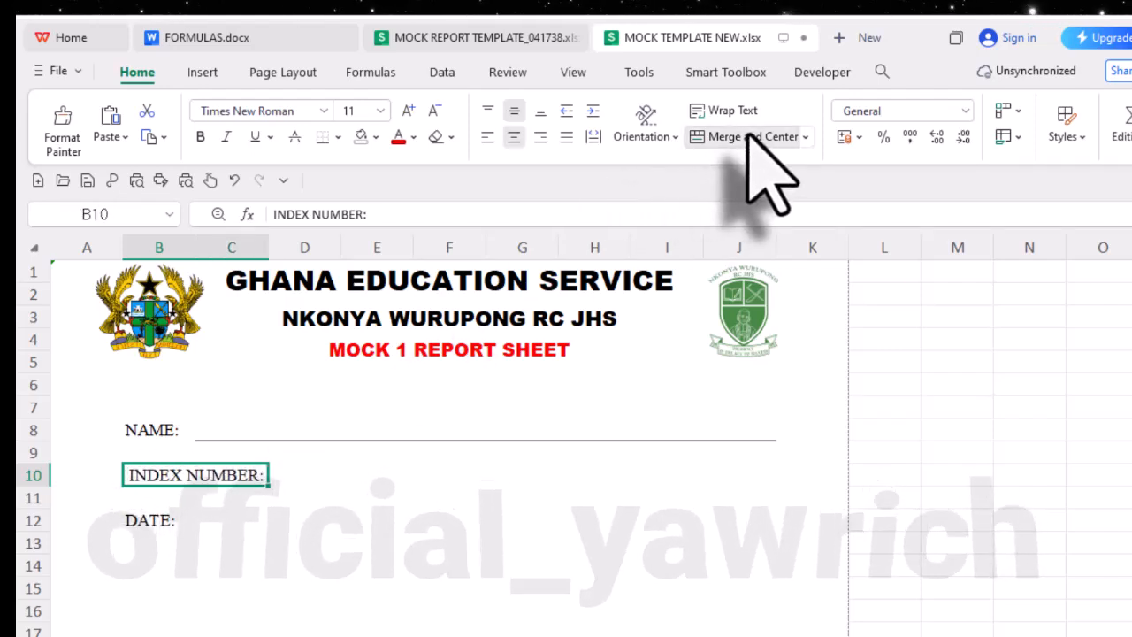
left_click(484, 140)
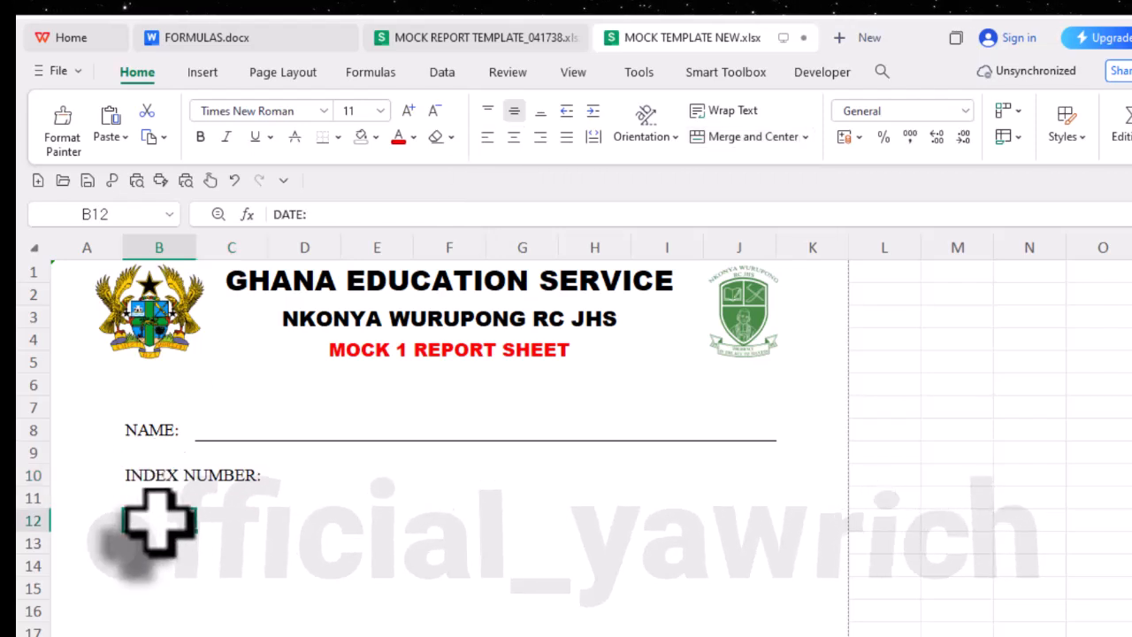
- Check the template workbook for the next field and enter the label TERM: in cell H10 of MOCK TEMPLATE NEW.xlsx
left_click(256, 529)
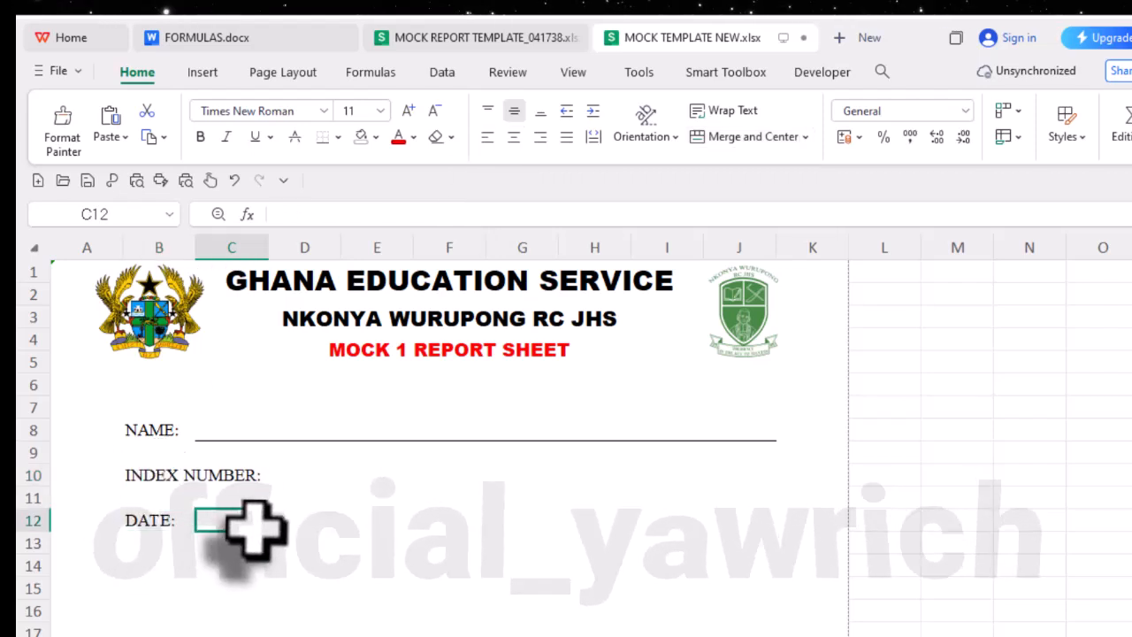
left_click(293, 477)
left_click_drag(588, 474, 365, 485)
left_click(762, 471)
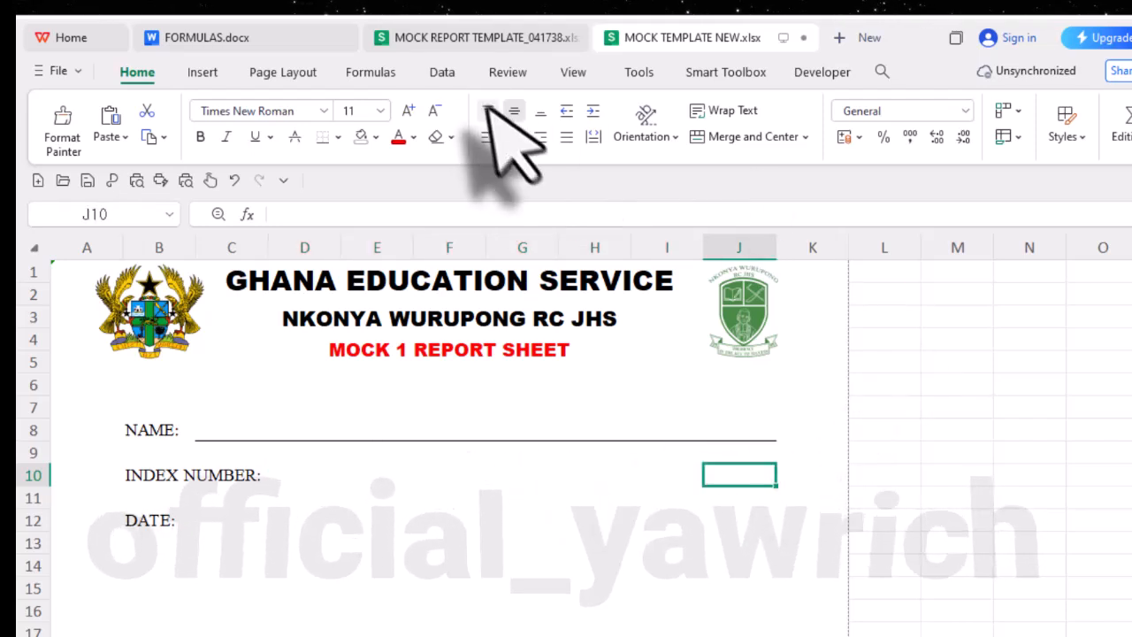
left_click(512, 41)
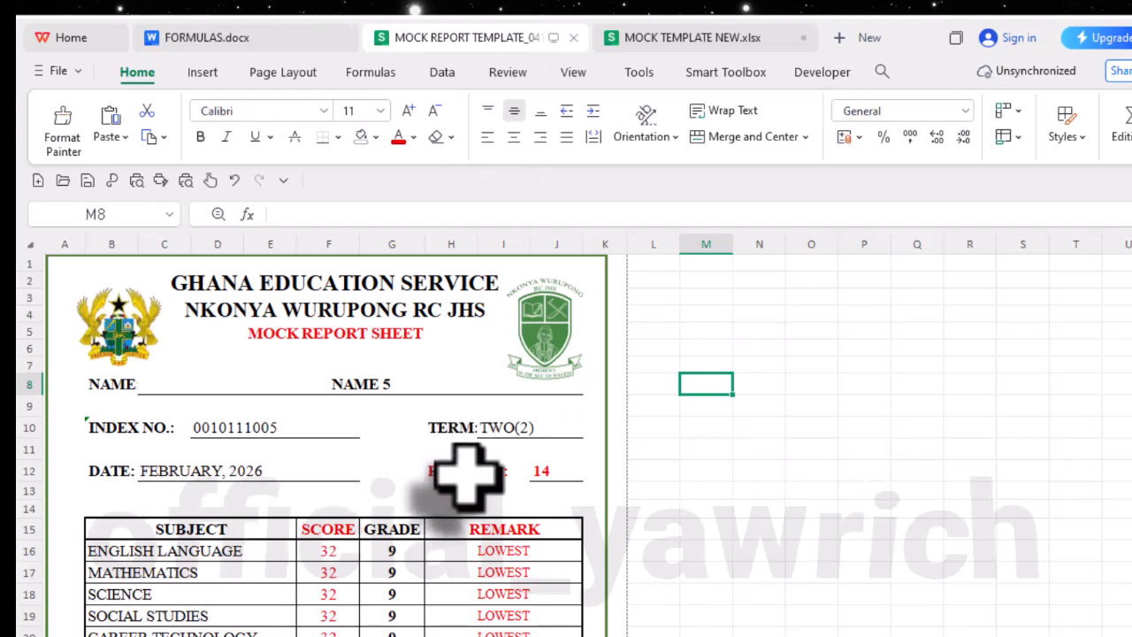
left_click(651, 40)
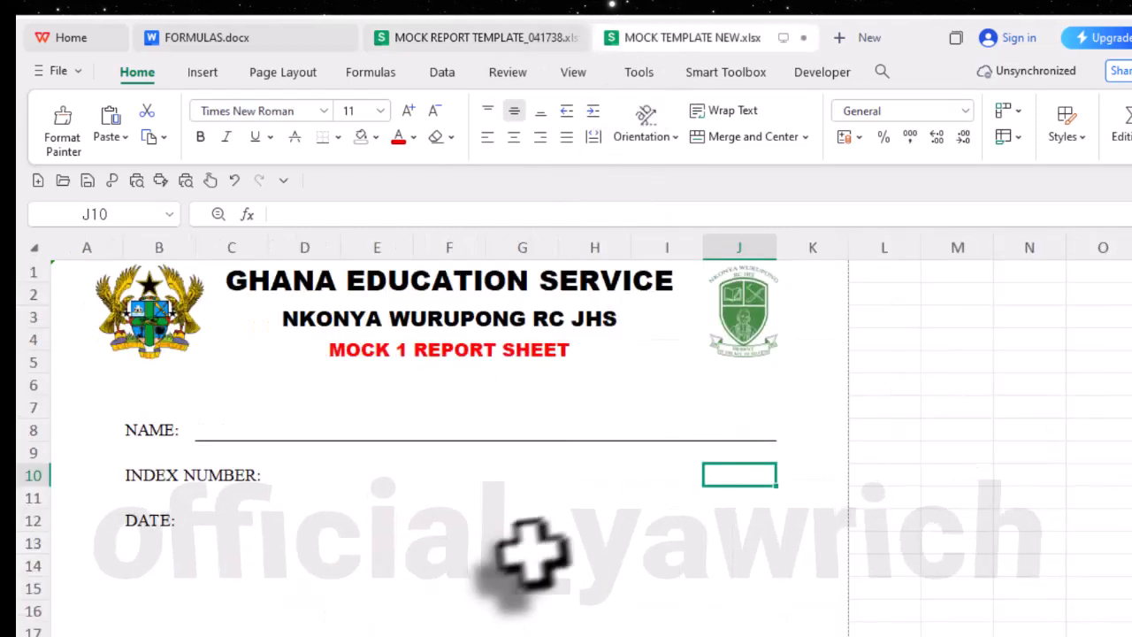
left_click(589, 501)
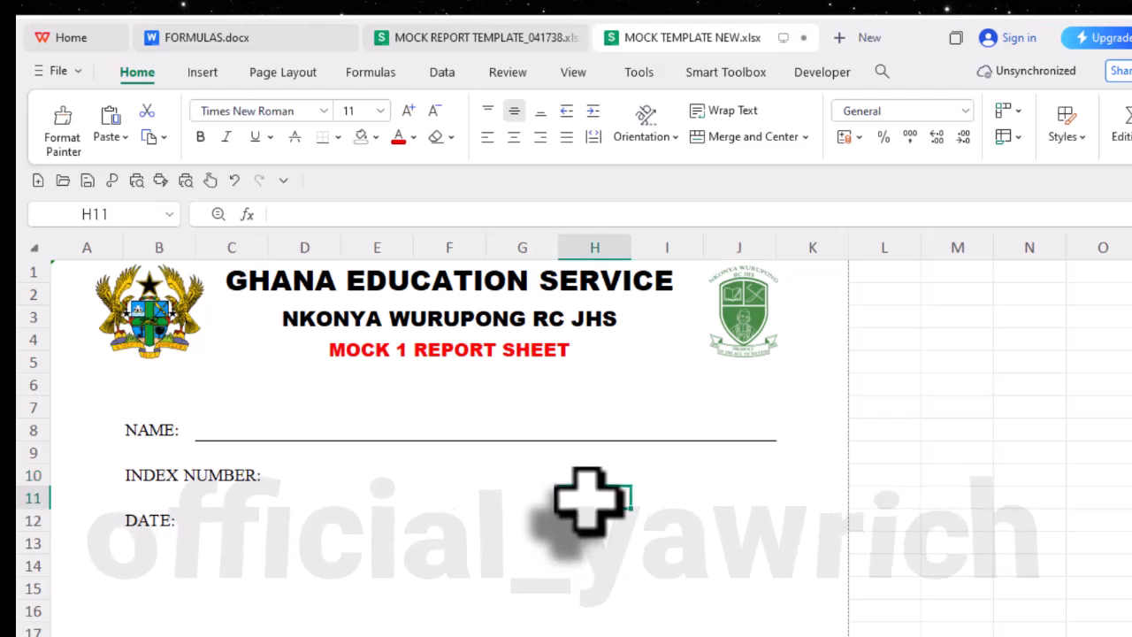
left_click(594, 477)
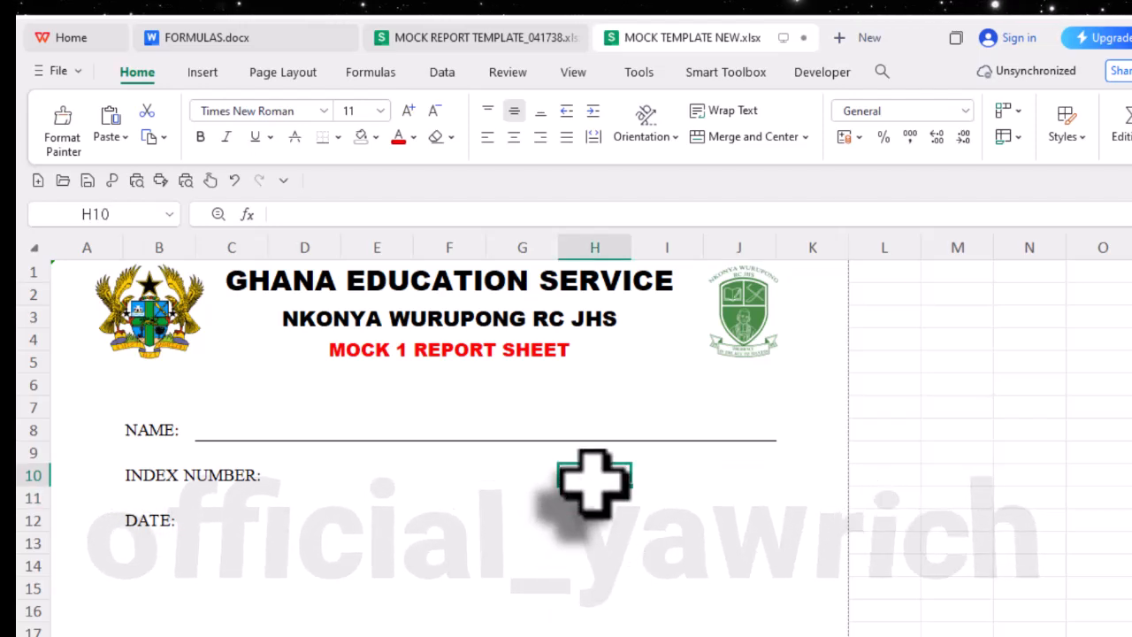
type("TERM:")
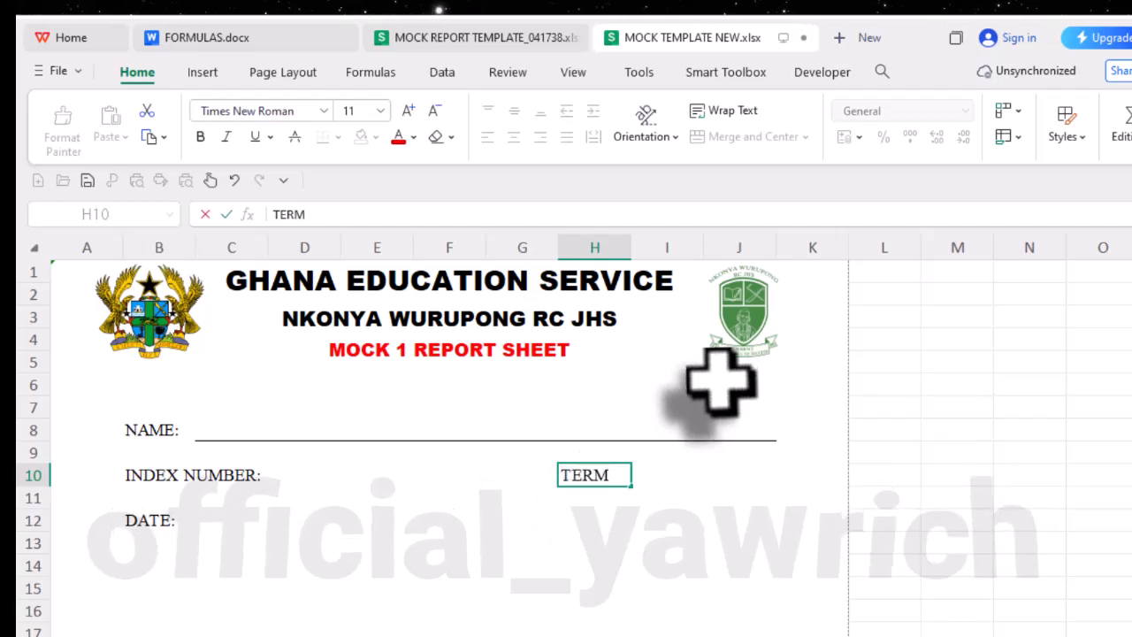
- Enter the label ROLL NO.: in cell H12
left_click(588, 524)
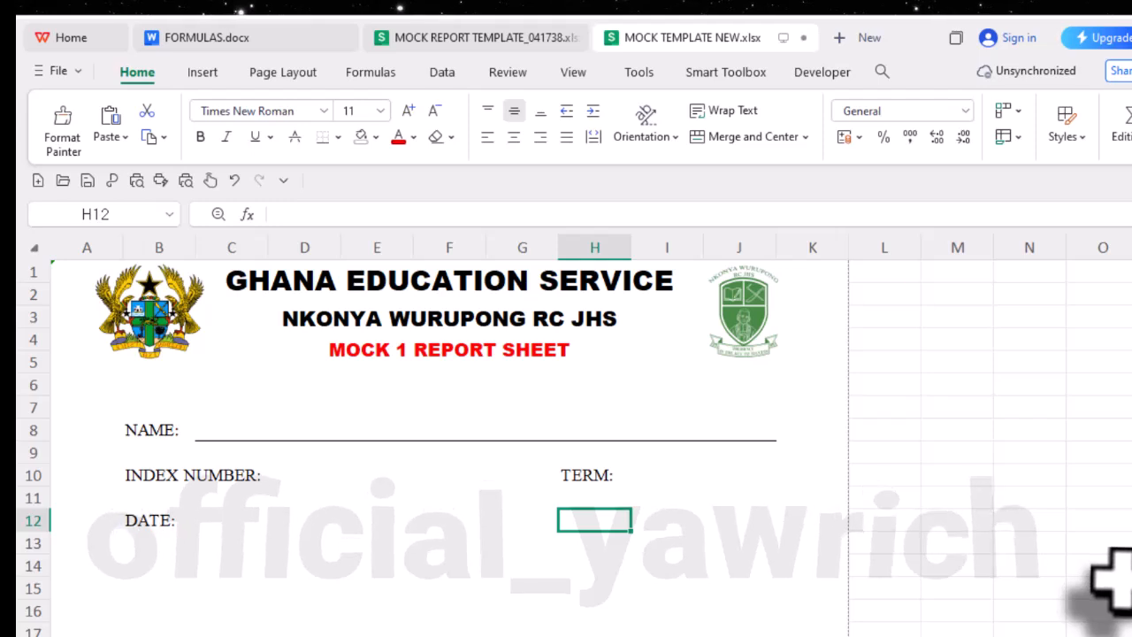
type("ROLL NO.:")
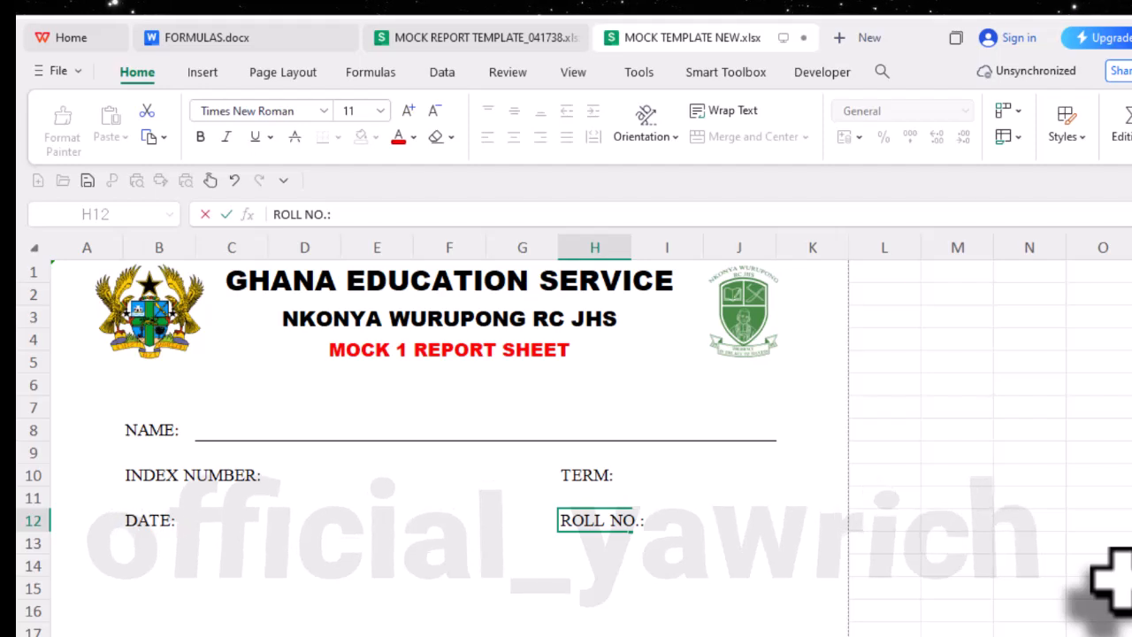
left_click(733, 562)
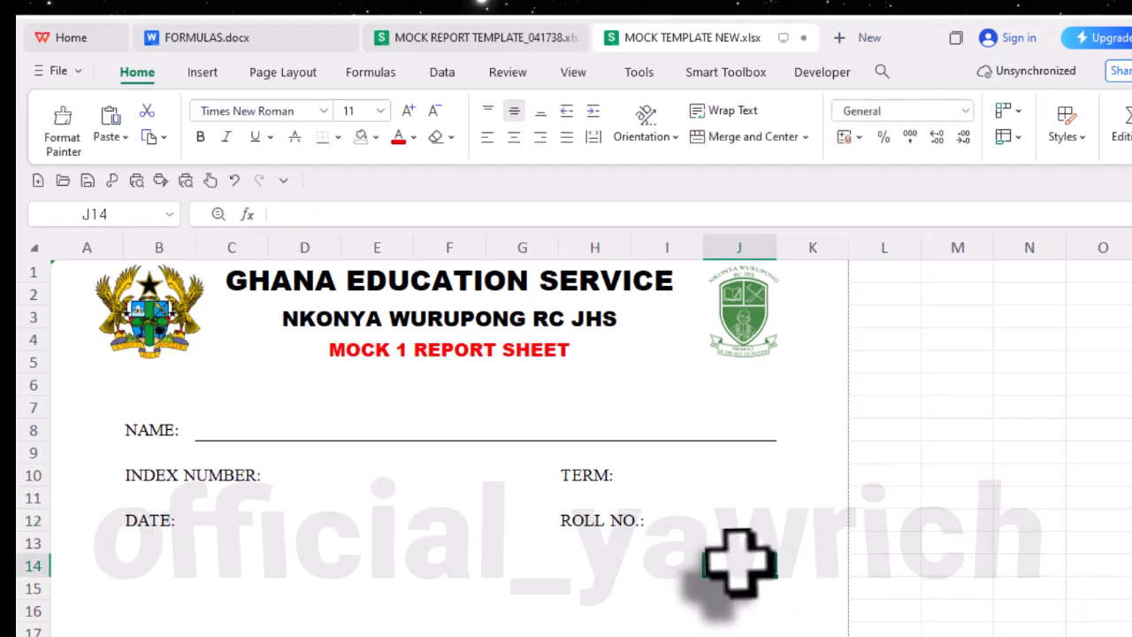
- Merge and center cells I10 and J10 beside the TERM: label
left_click(605, 478)
left_click(662, 481)
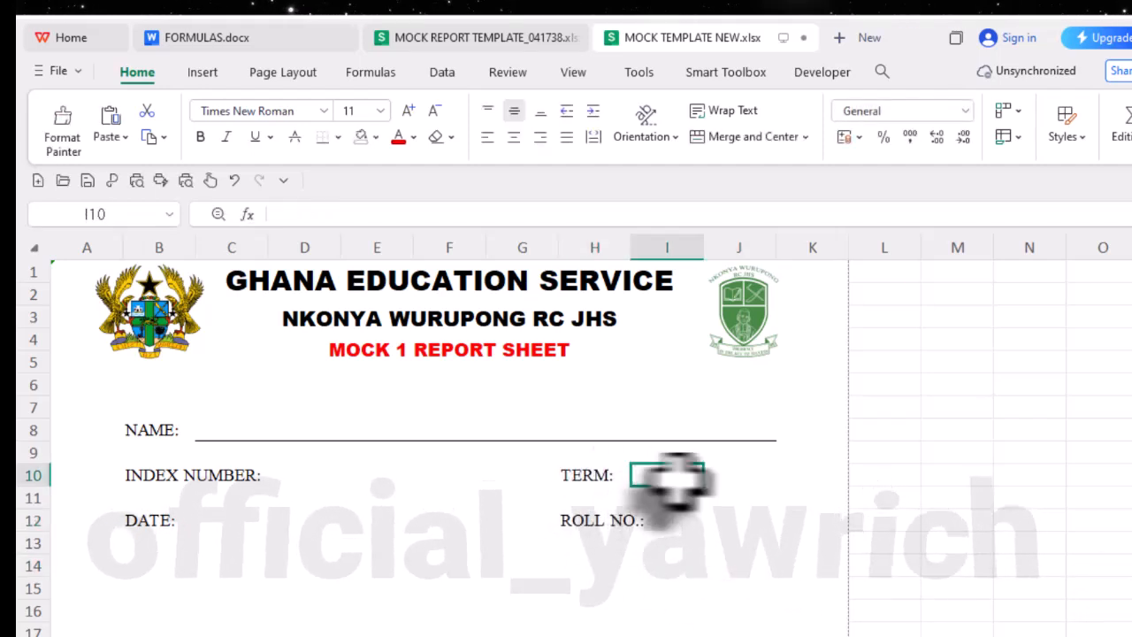
left_click_drag(674, 478, 753, 473)
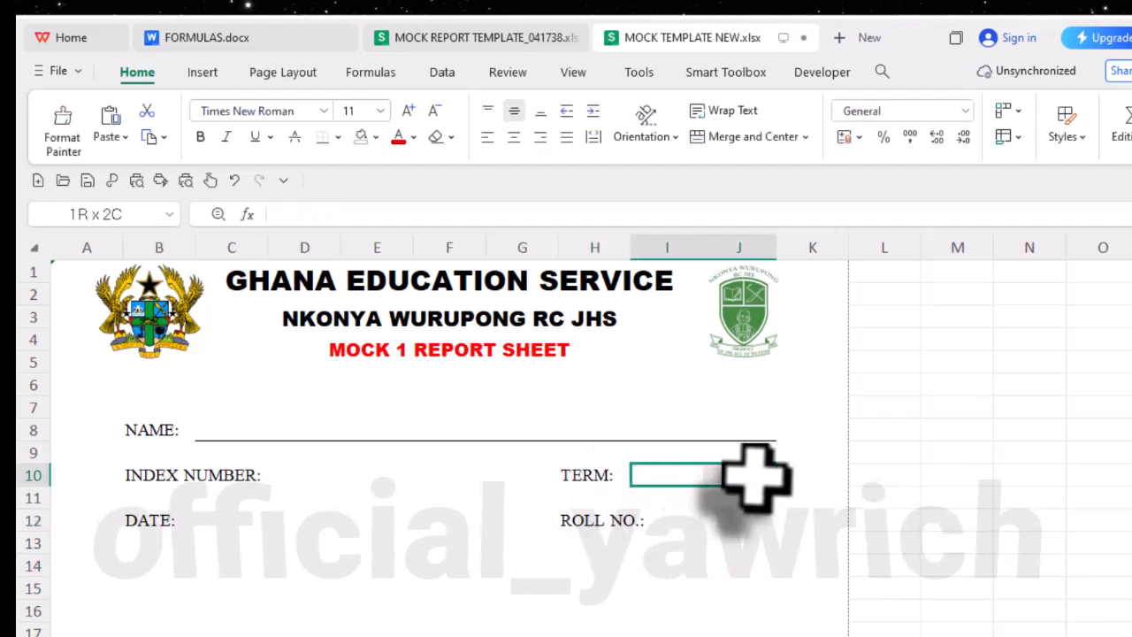
left_click(738, 138)
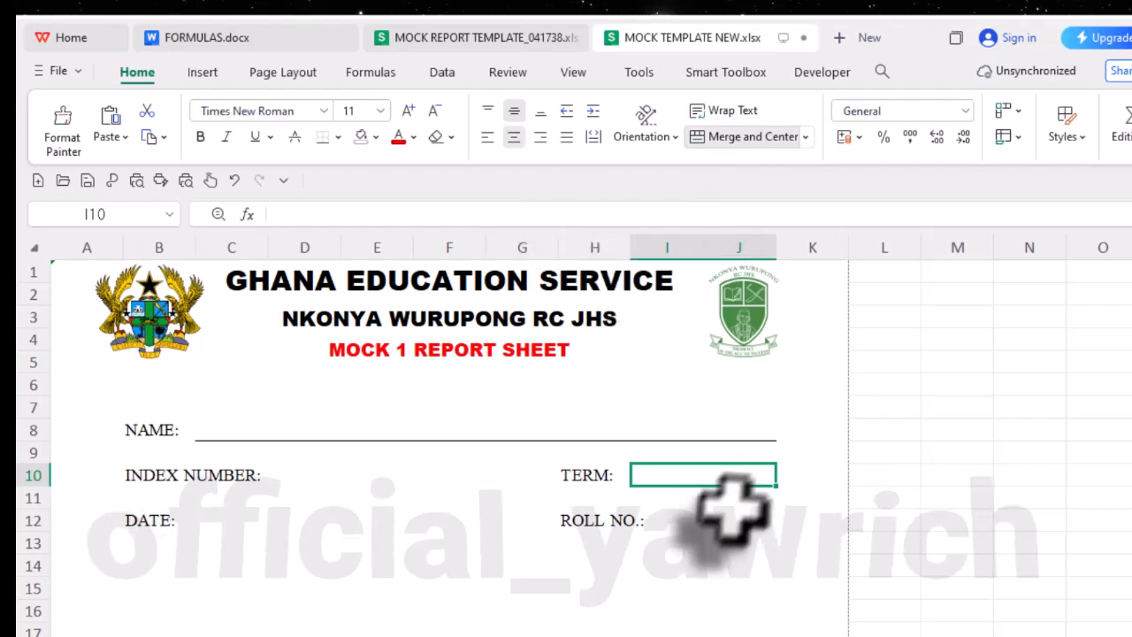
- Check the roll number field in the template workbook and merge cells H12 and I12 with the ROLL NO.: label left-aligned
left_click(698, 523)
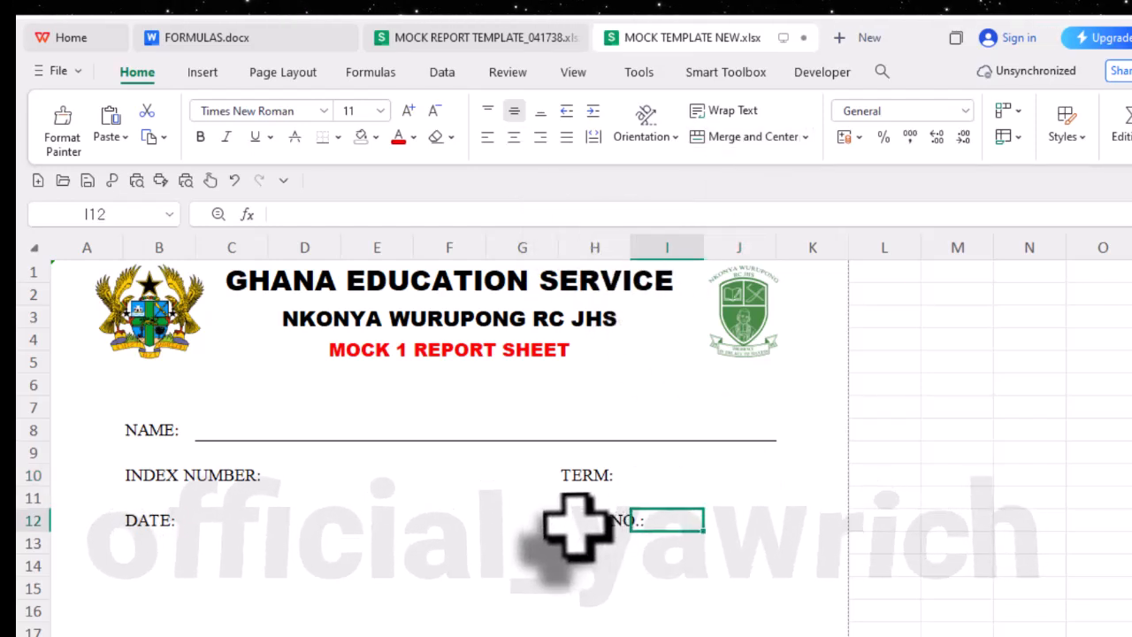
left_click_drag(577, 526, 663, 531)
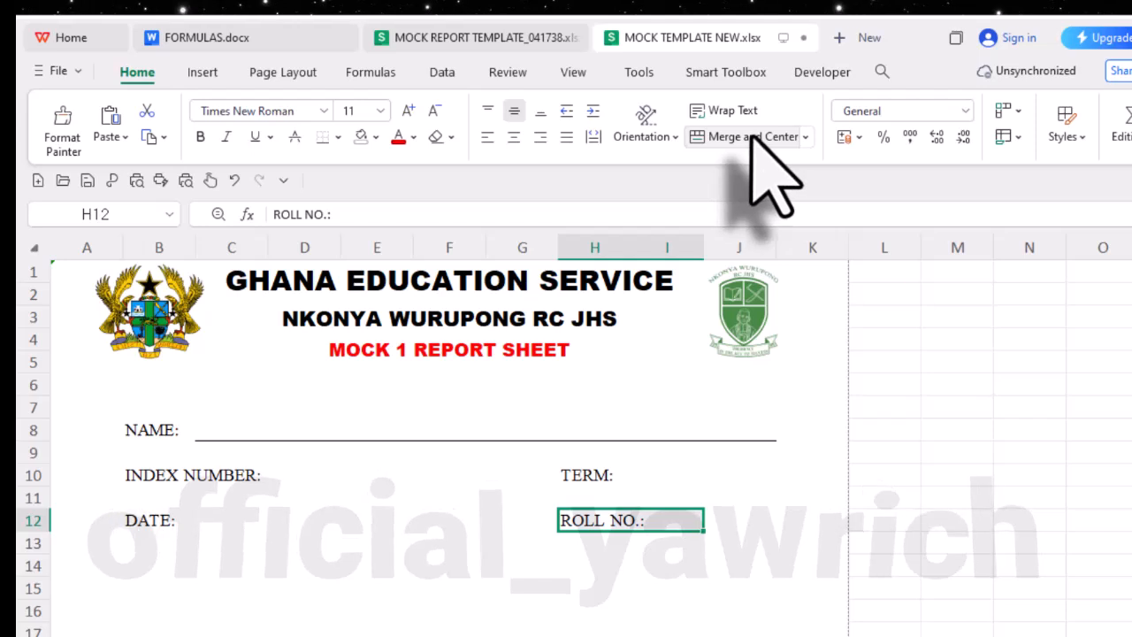
left_click(723, 531)
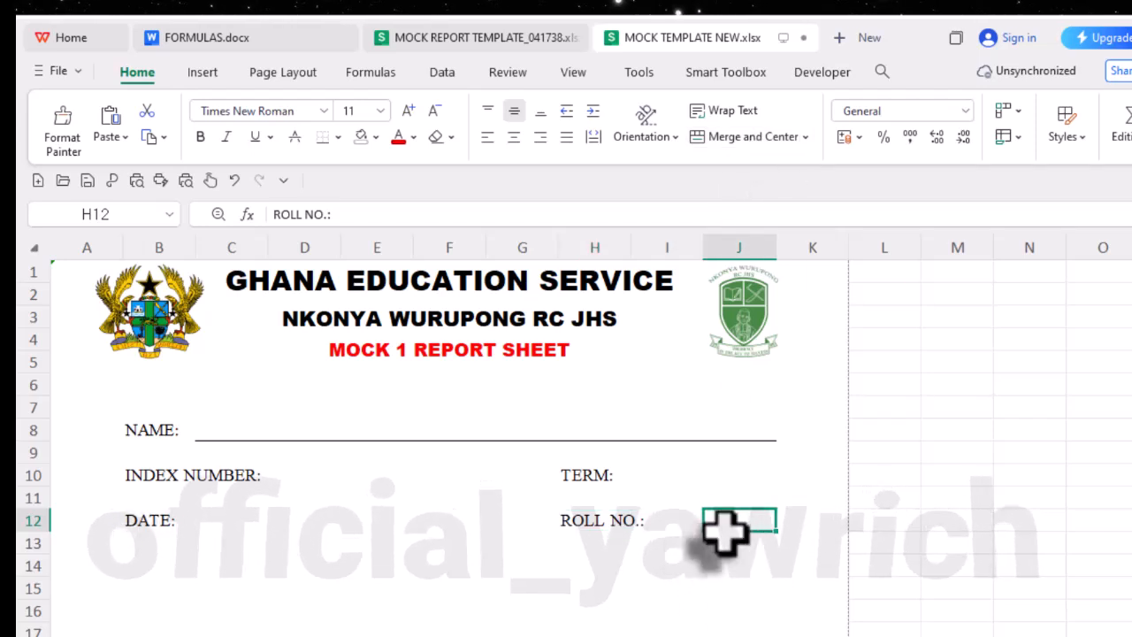
left_click(510, 40)
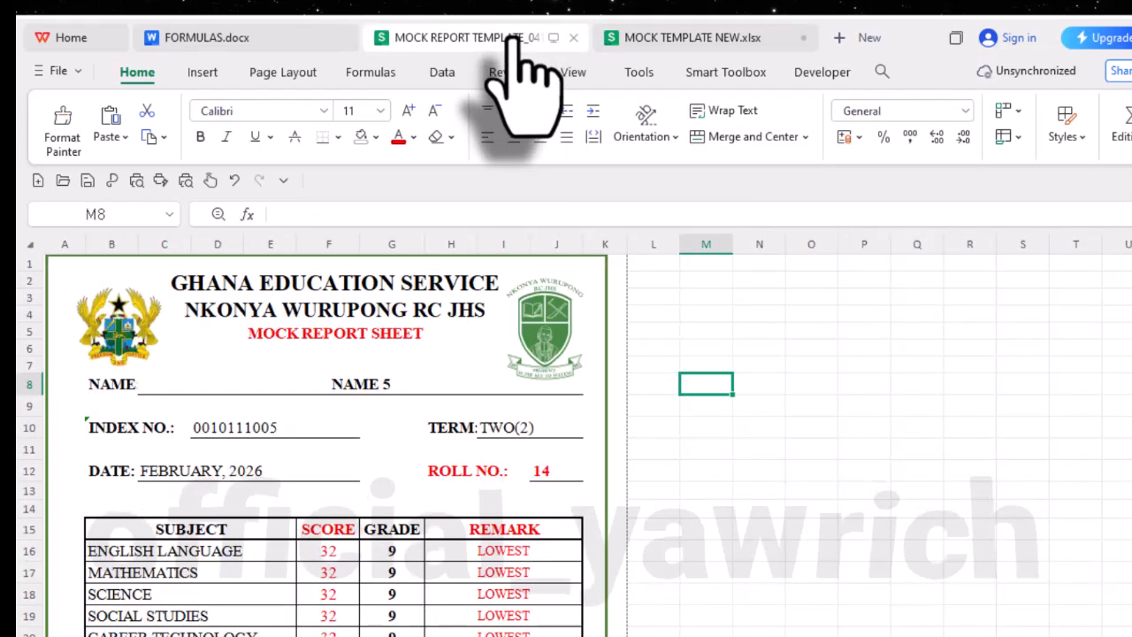
left_click(669, 40)
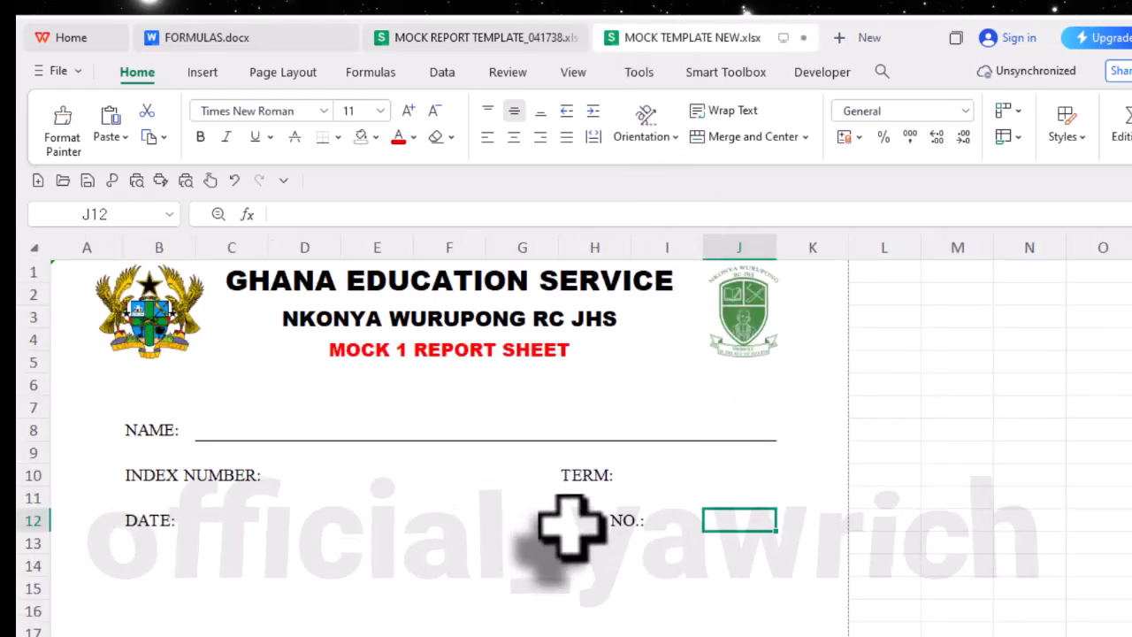
left_click_drag(571, 526, 639, 526)
left_click(747, 137)
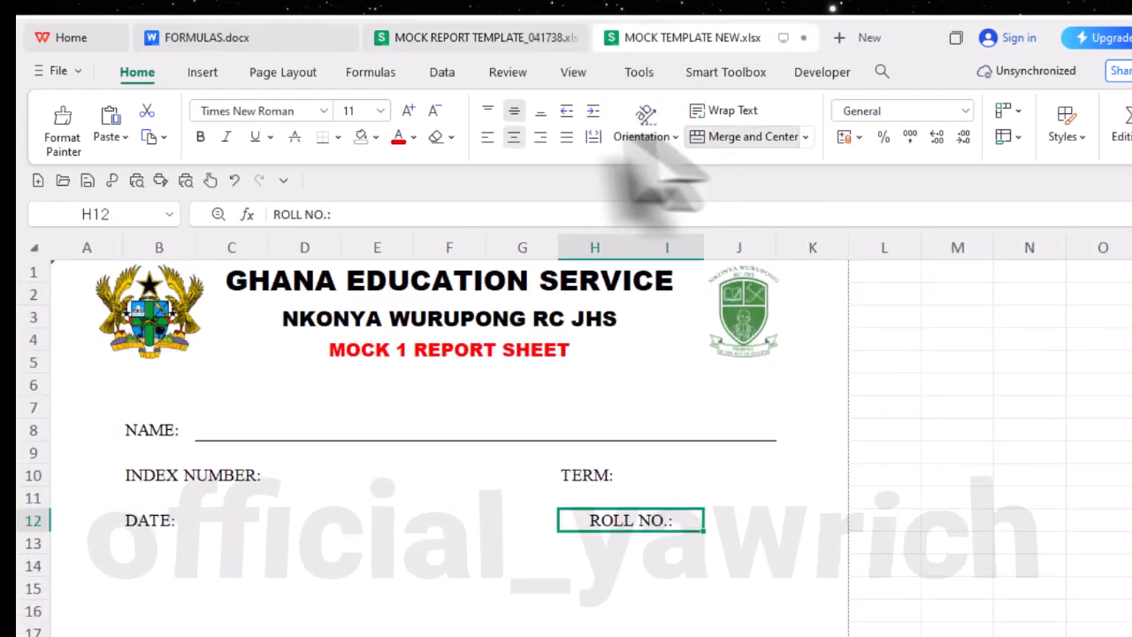
left_click(487, 137)
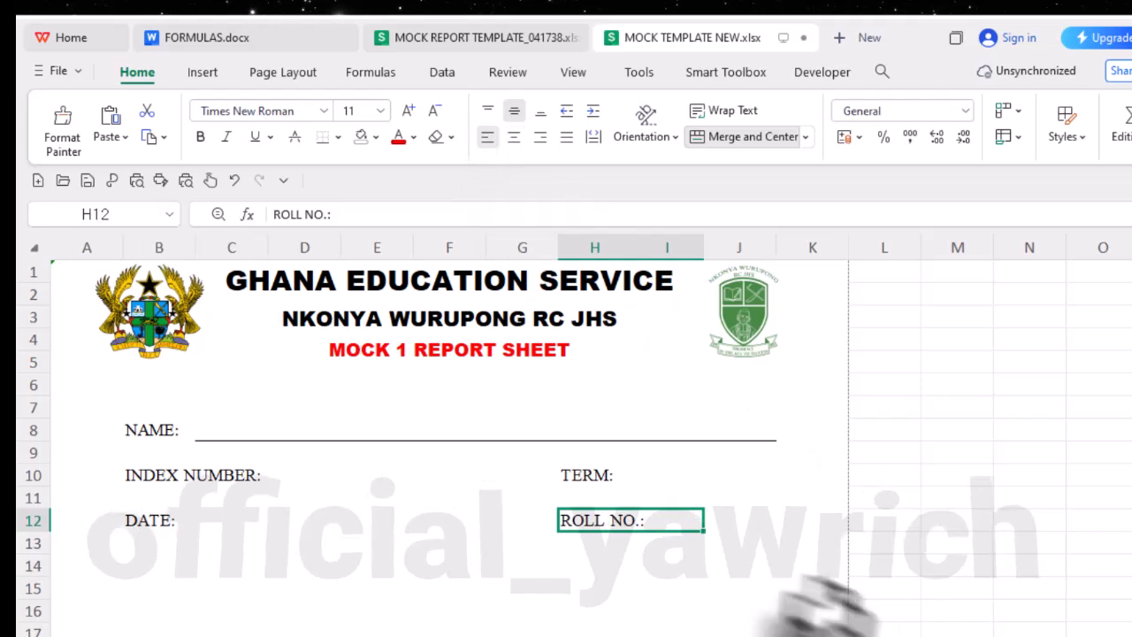
left_click(727, 522)
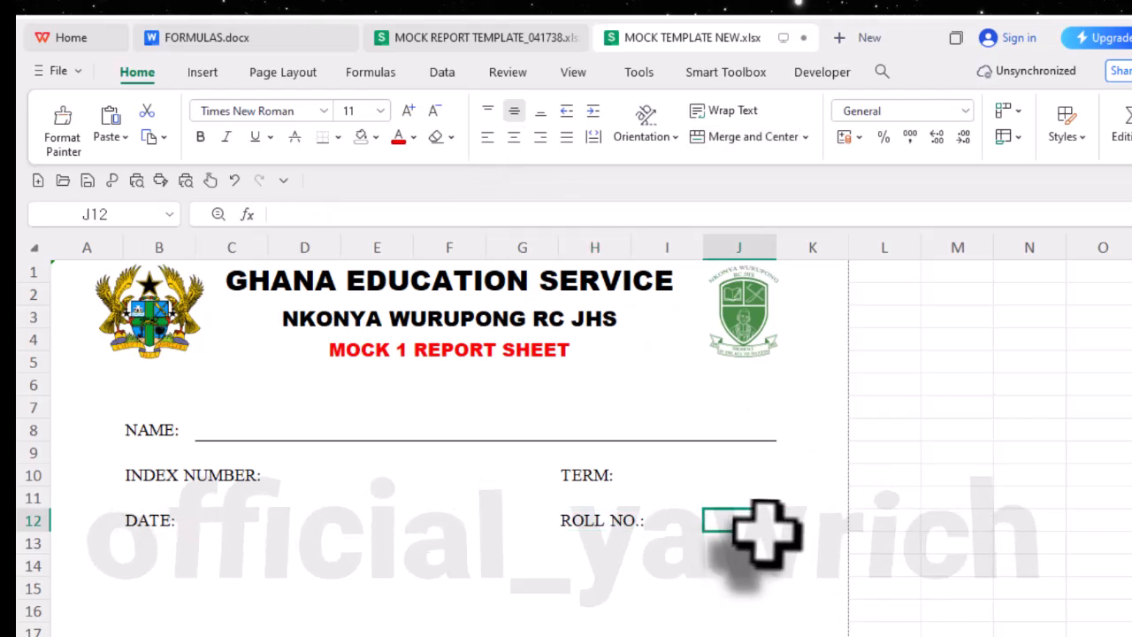
- Add a bottom border to cell J12 and to the merged cell I10:J10 as fill-in lines for ROLL NO.: and TERM:
left_click(320, 140)
left_click(668, 473)
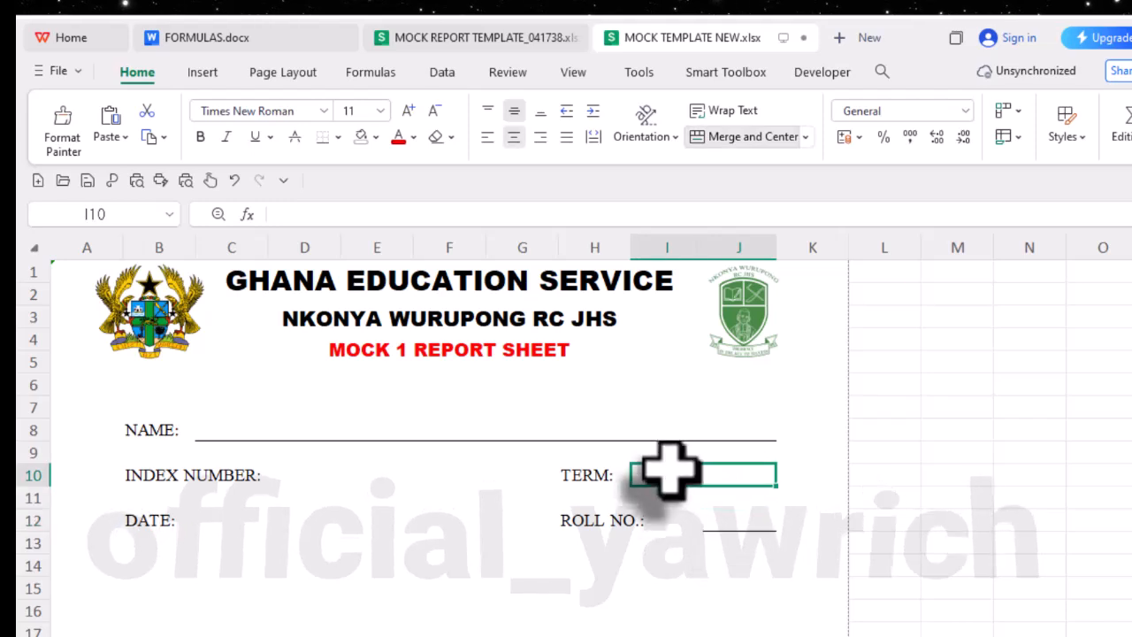
left_click(318, 138)
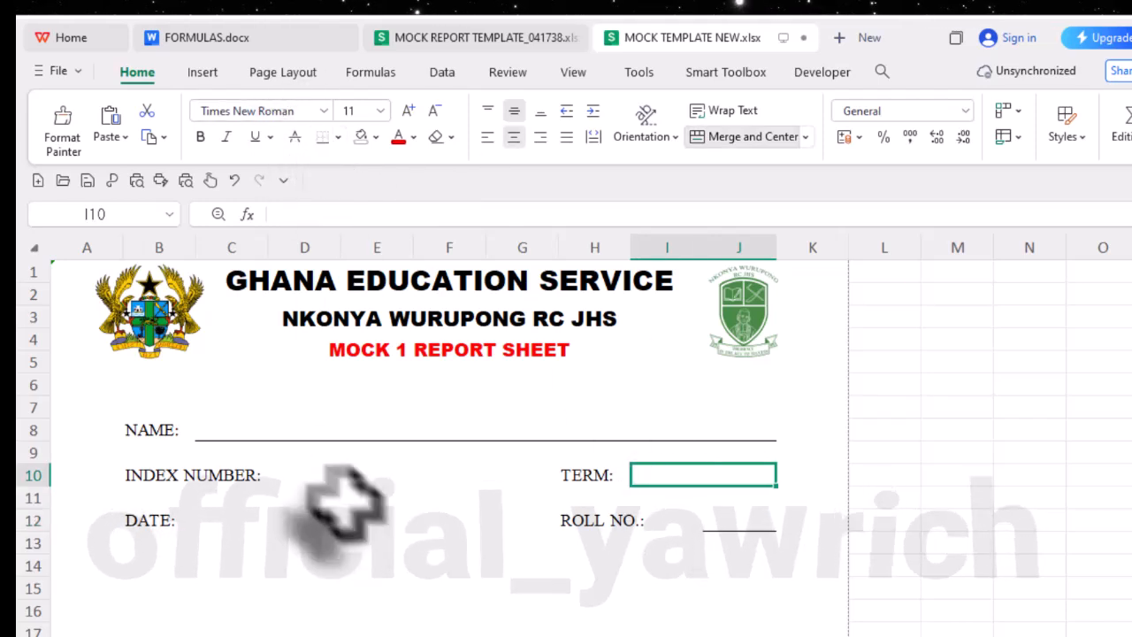
- Merge and center cells D10 to F10 beside INDEX NUMBER: and give them a bottom border
left_click(305, 478)
left_click_drag(304, 481, 480, 482)
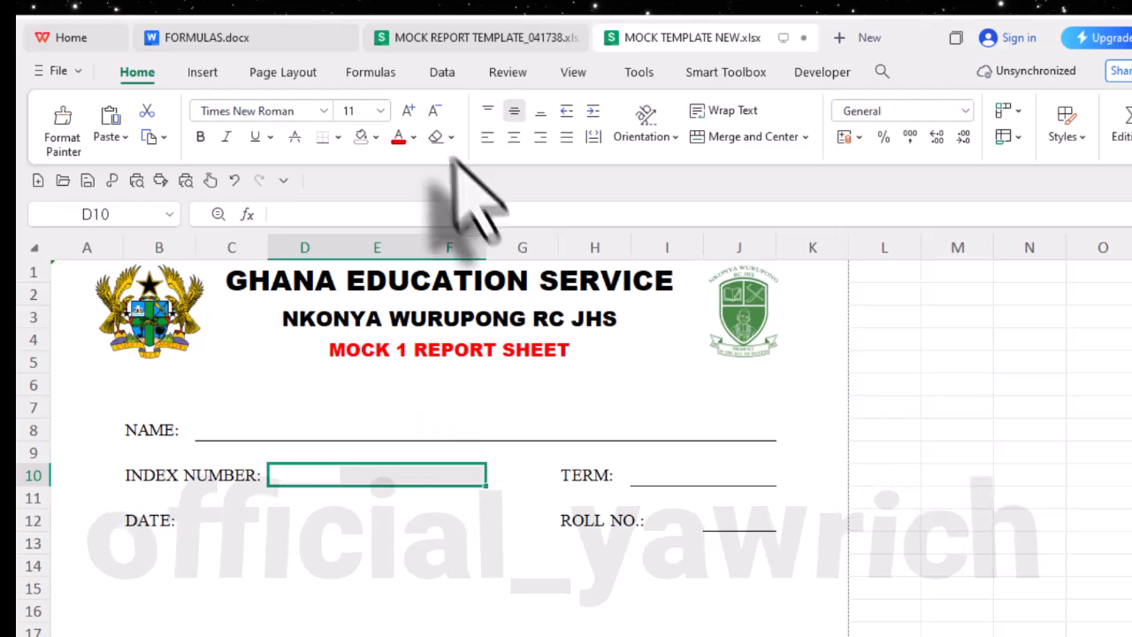
left_click(770, 137)
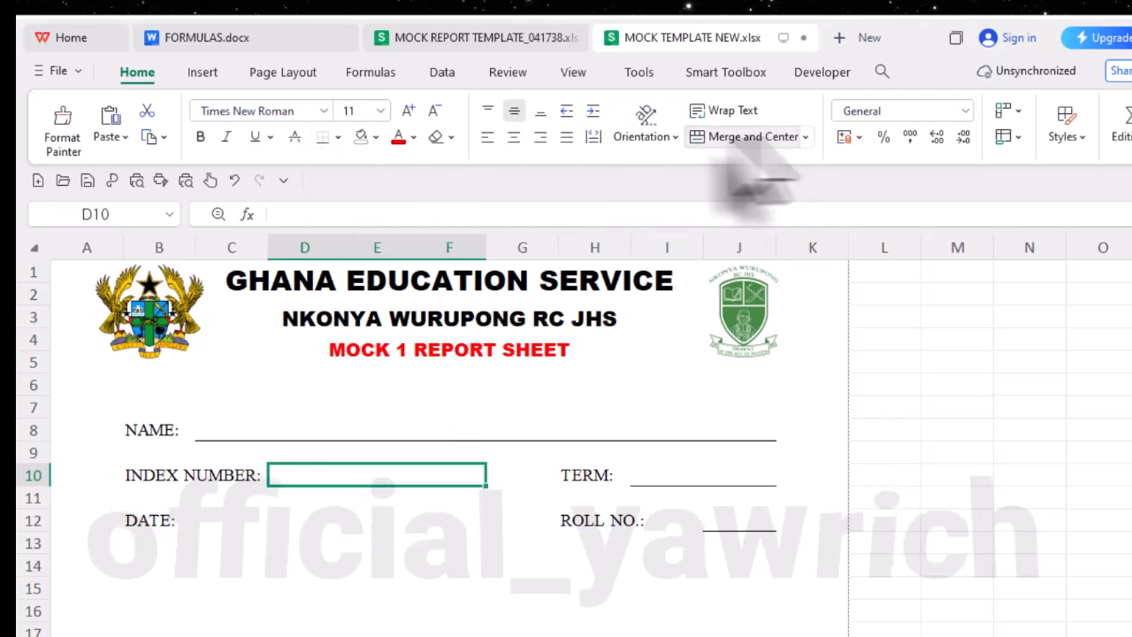
- Merge cells C12 to F12 beside DATE:, left-align them and add a bottom border
left_click(211, 522)
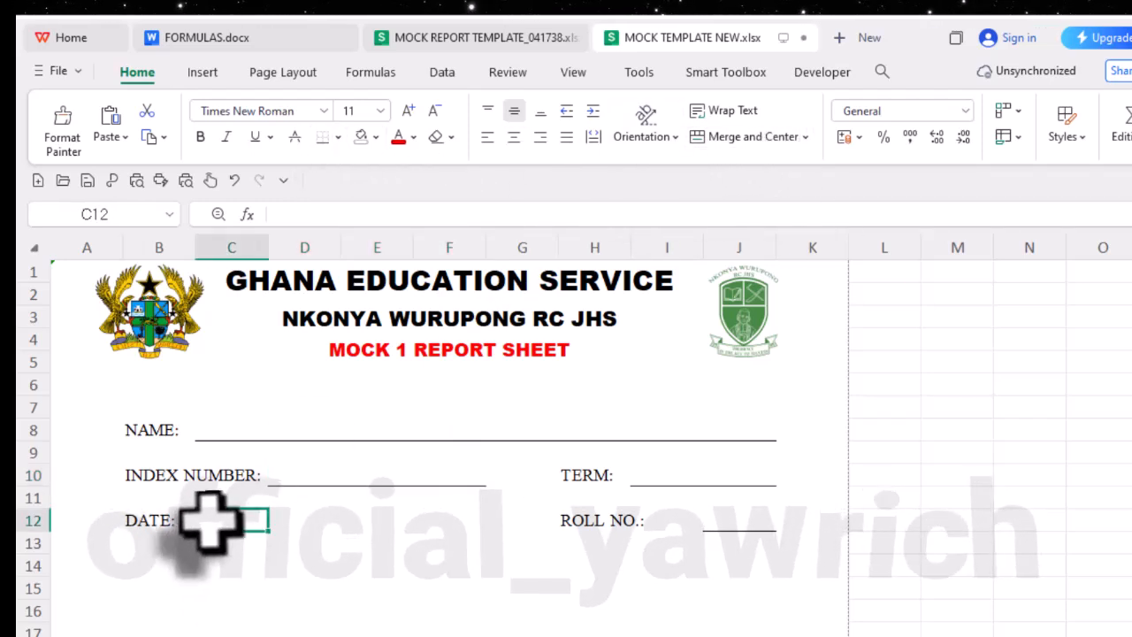
left_click_drag(215, 528, 465, 522)
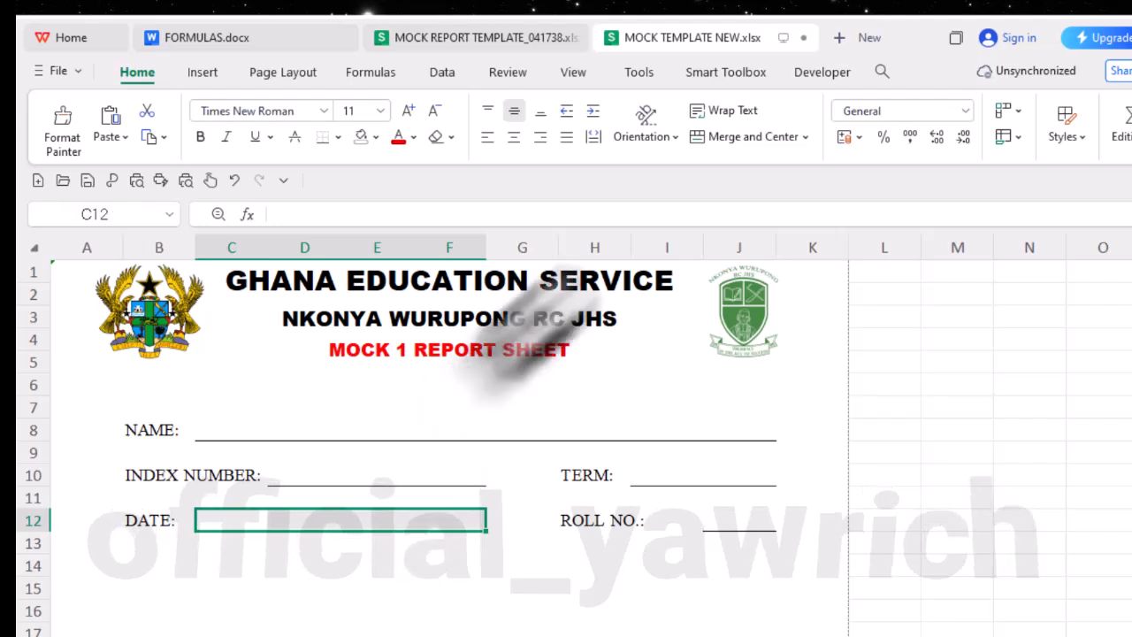
left_click(733, 140)
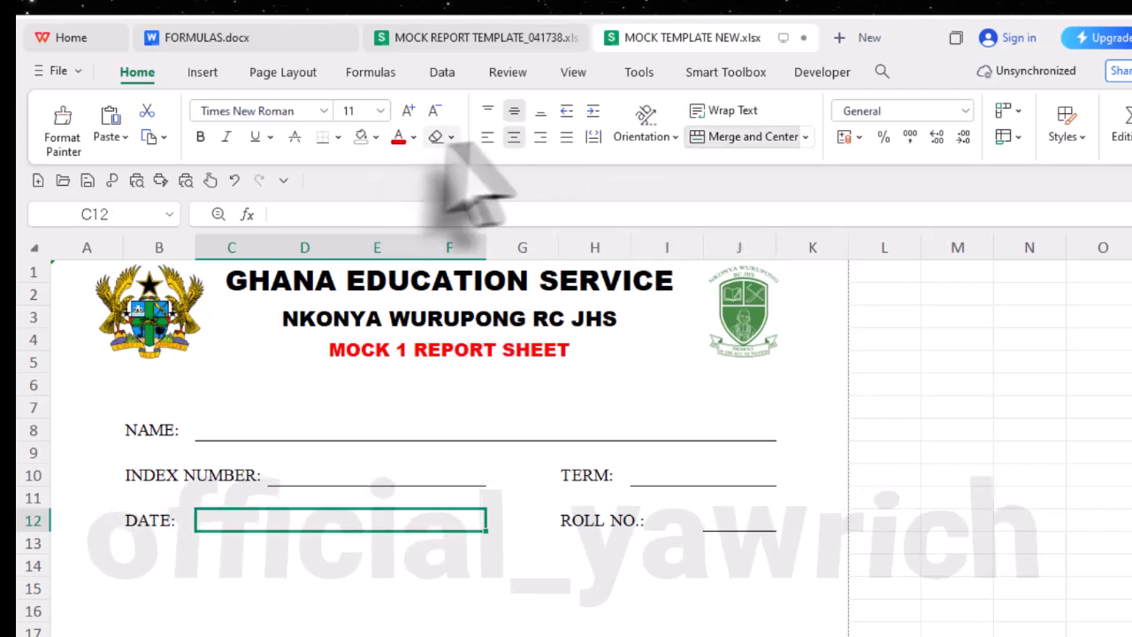
left_click(488, 137)
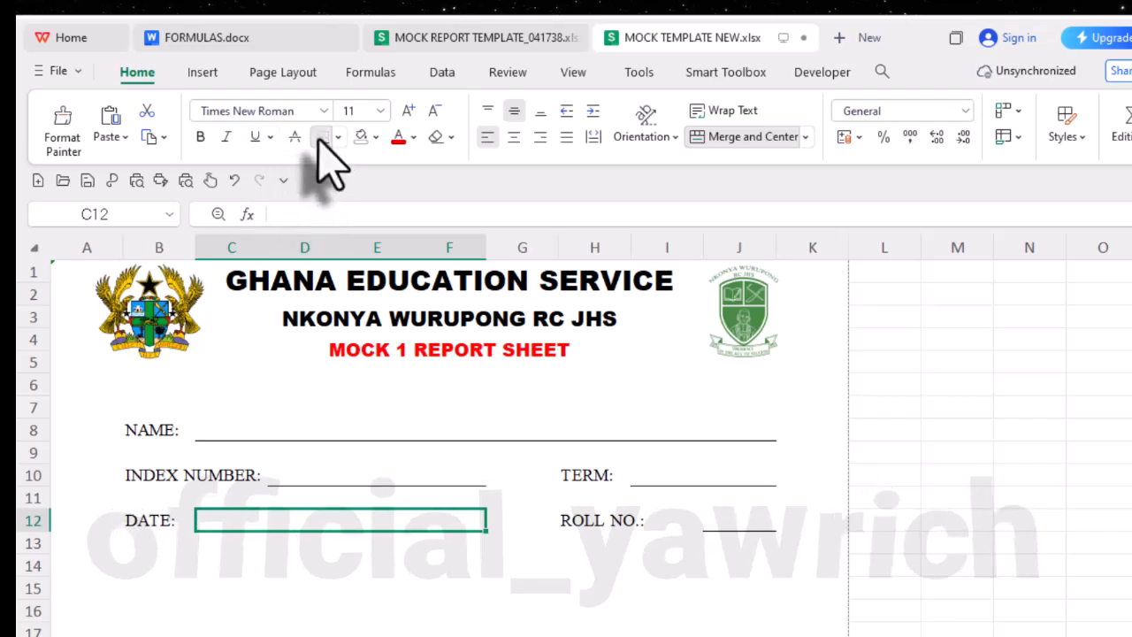
left_click(446, 475)
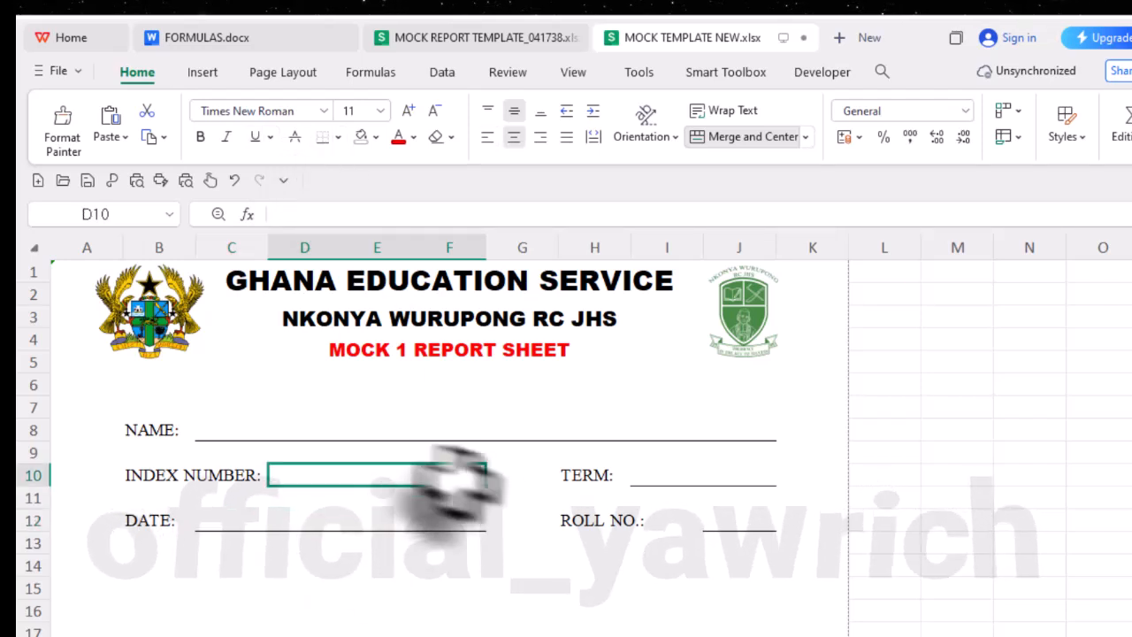
- Make the NAME:, INDEX NUMBER:, DATE:, TERM: and ROLL NO.: labels bold
left_click(130, 434)
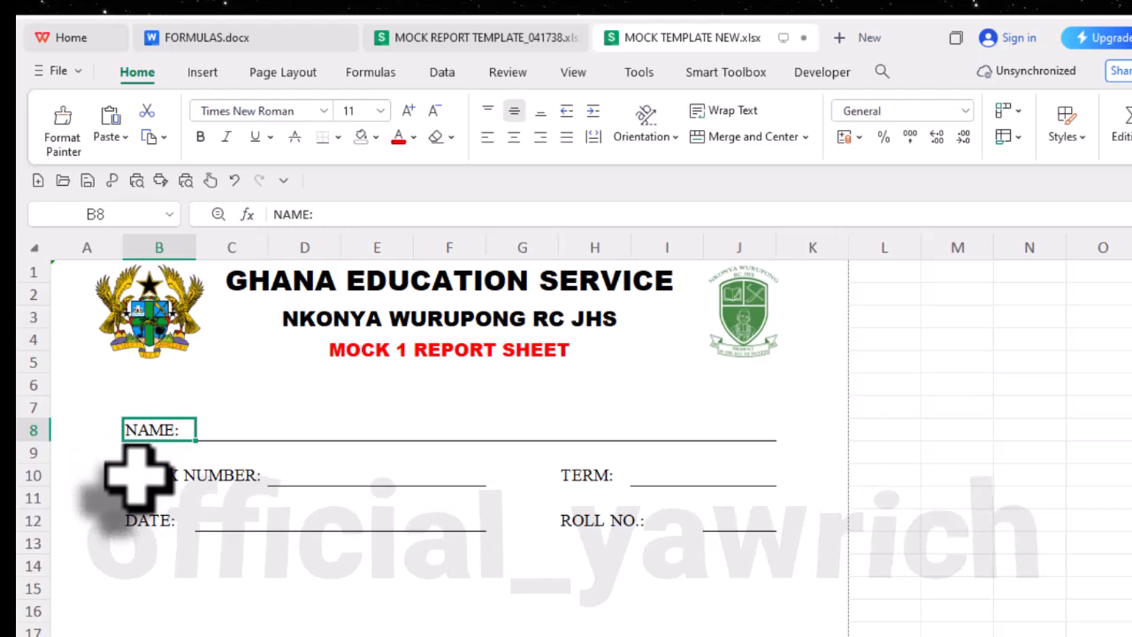
left_click(149, 478, "ctrl")
left_click(144, 523, "ctrl")
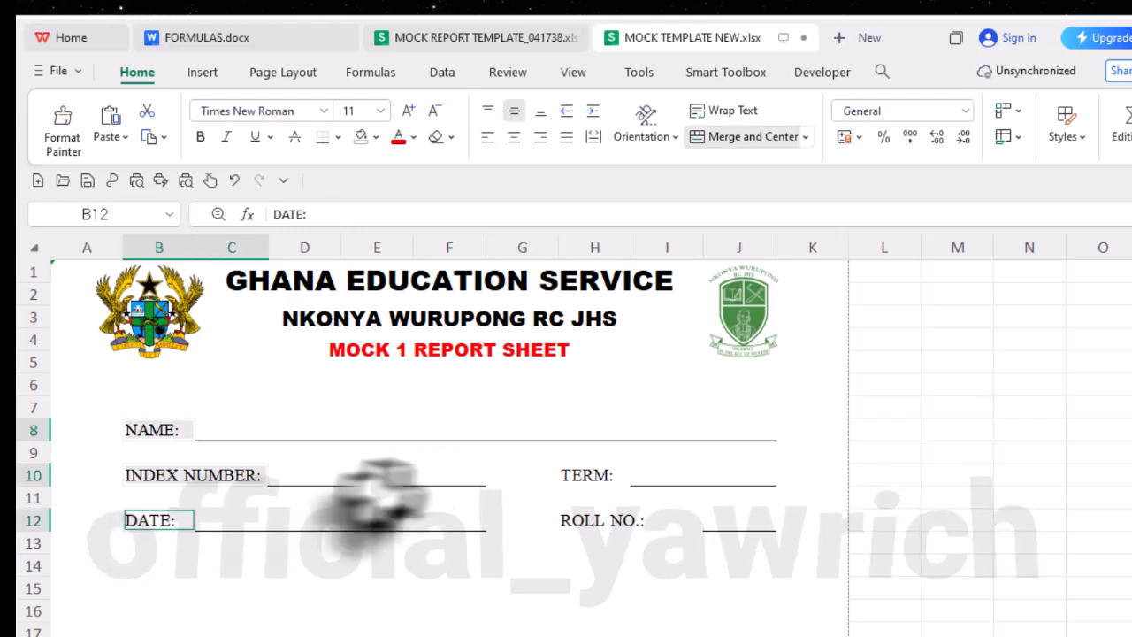
left_click(586, 477, "ctrl")
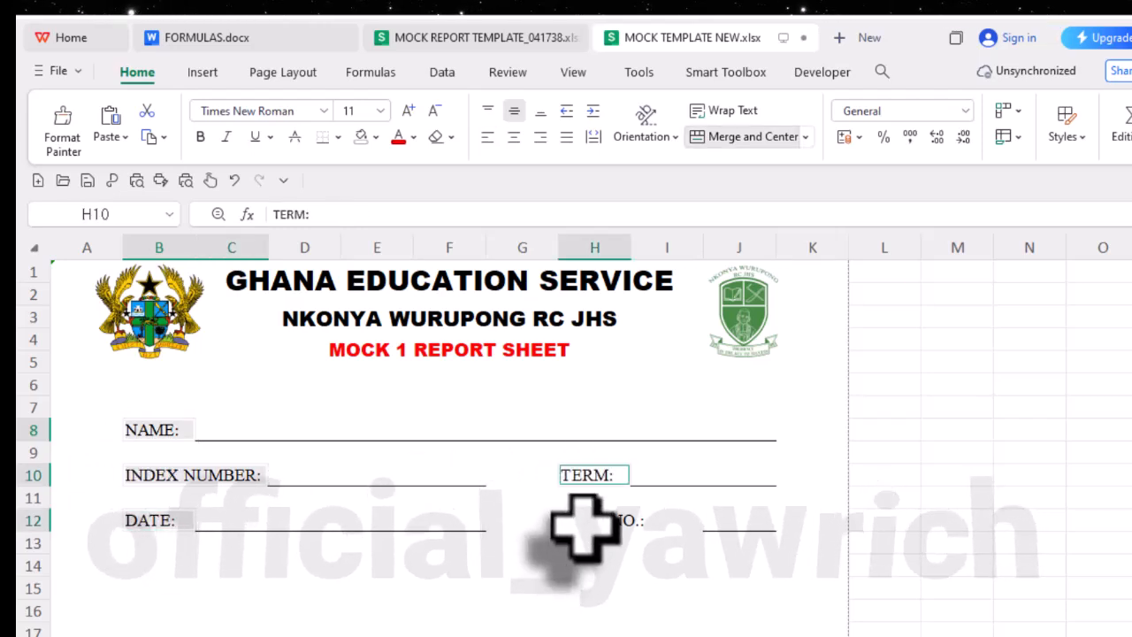
left_click(583, 523, "ctrl")
left_click(200, 137)
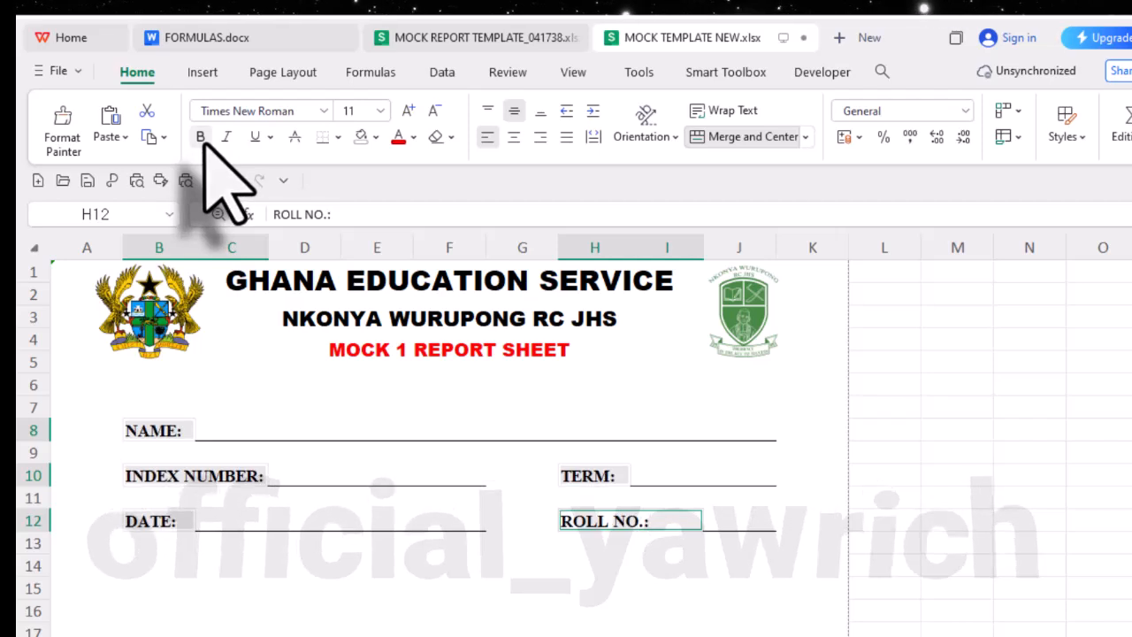
left_click(327, 591)
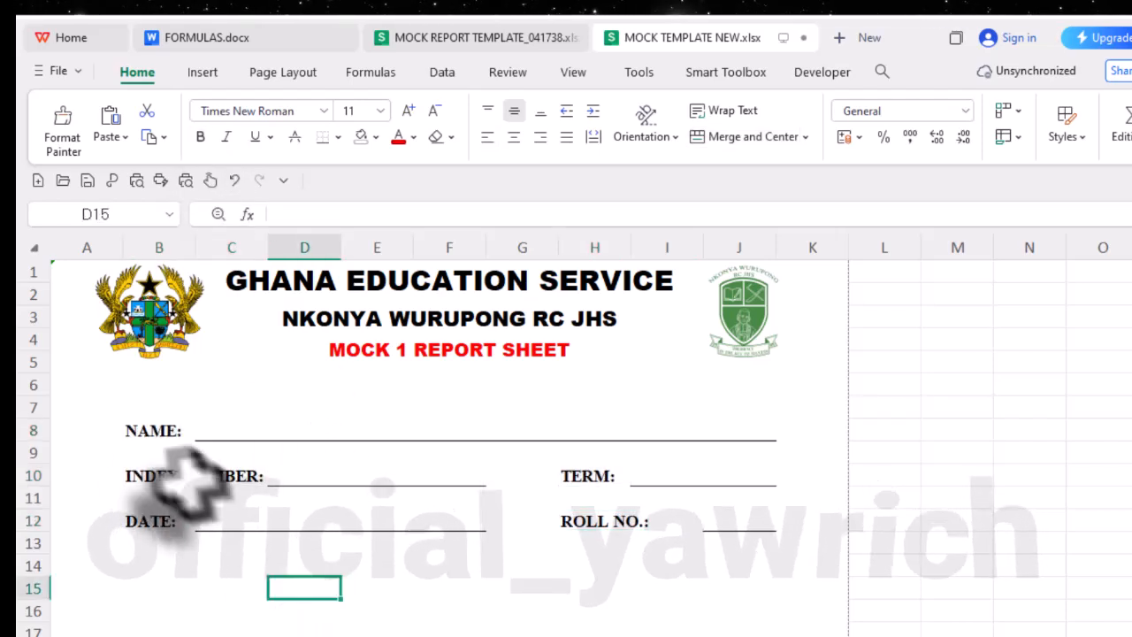
- Check the label font size in the template workbook and enlarge all five labels in MOCK TEMPLATE NEW.xlsx to size 14
left_click(128, 430)
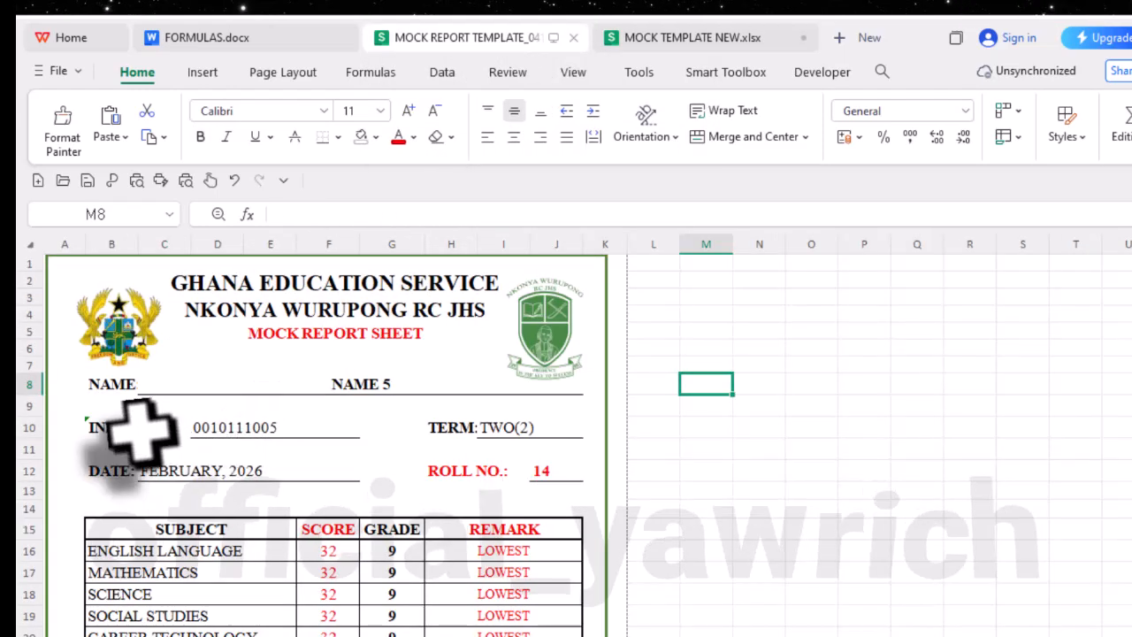
left_click(142, 430)
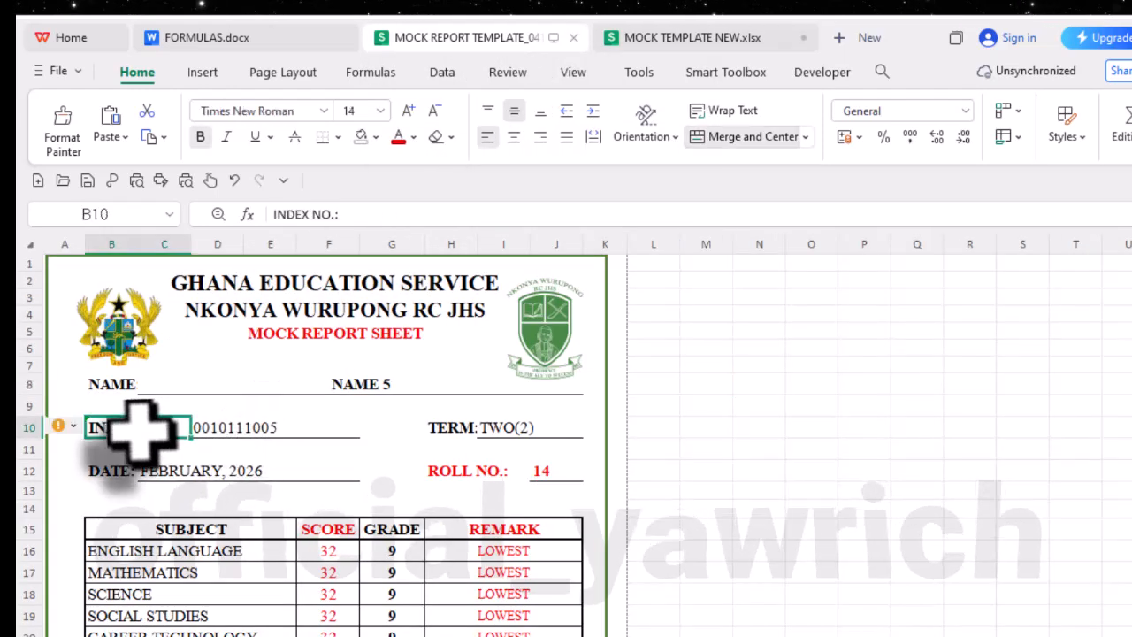
left_click(703, 40)
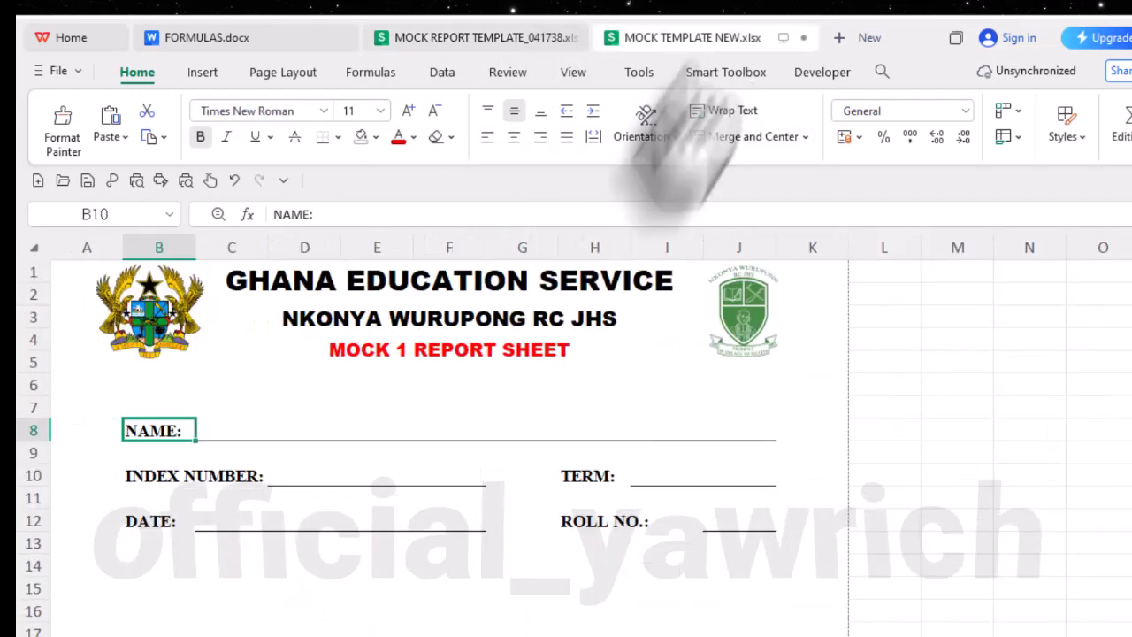
left_click(173, 483)
left_click(162, 522)
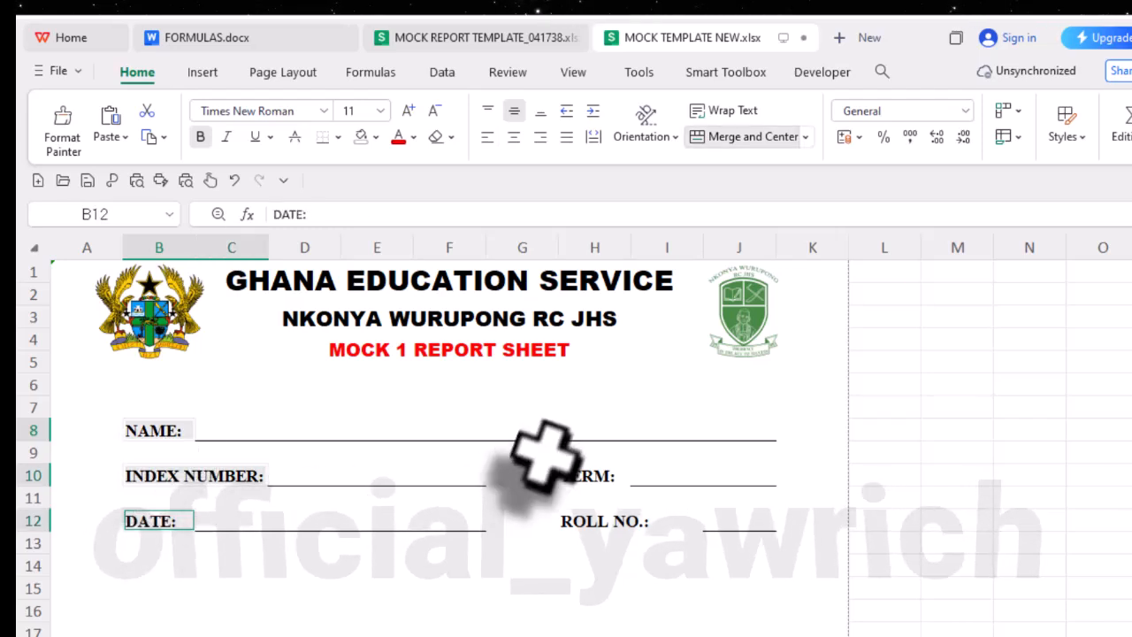
left_click(587, 476)
left_click(602, 529)
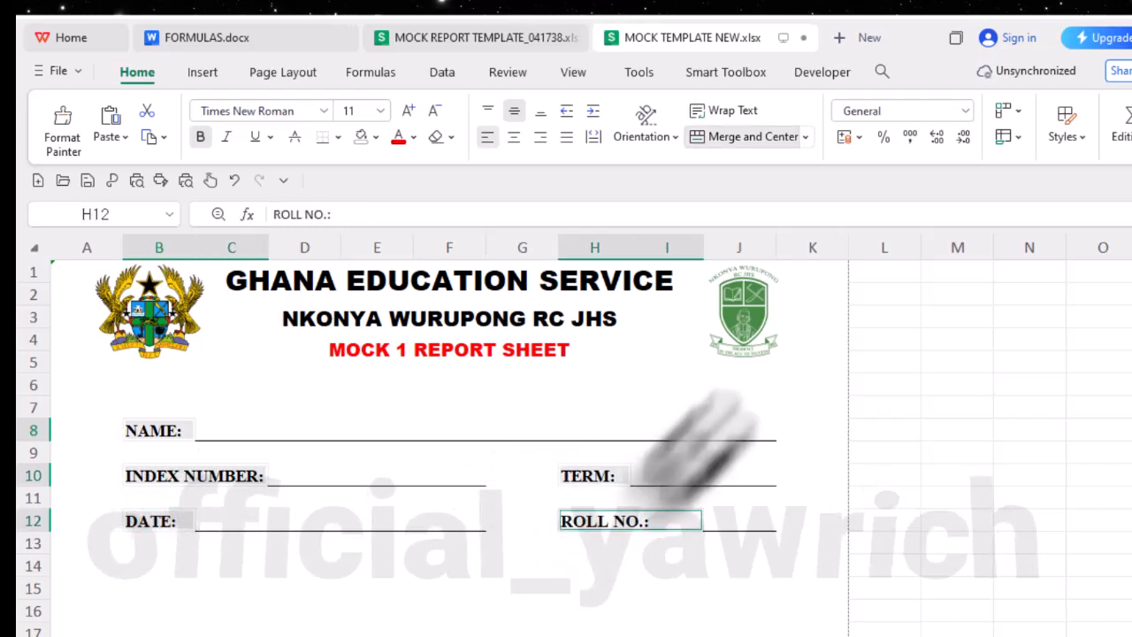
left_click(408, 110)
left_click(408, 110)
left_click(279, 599)
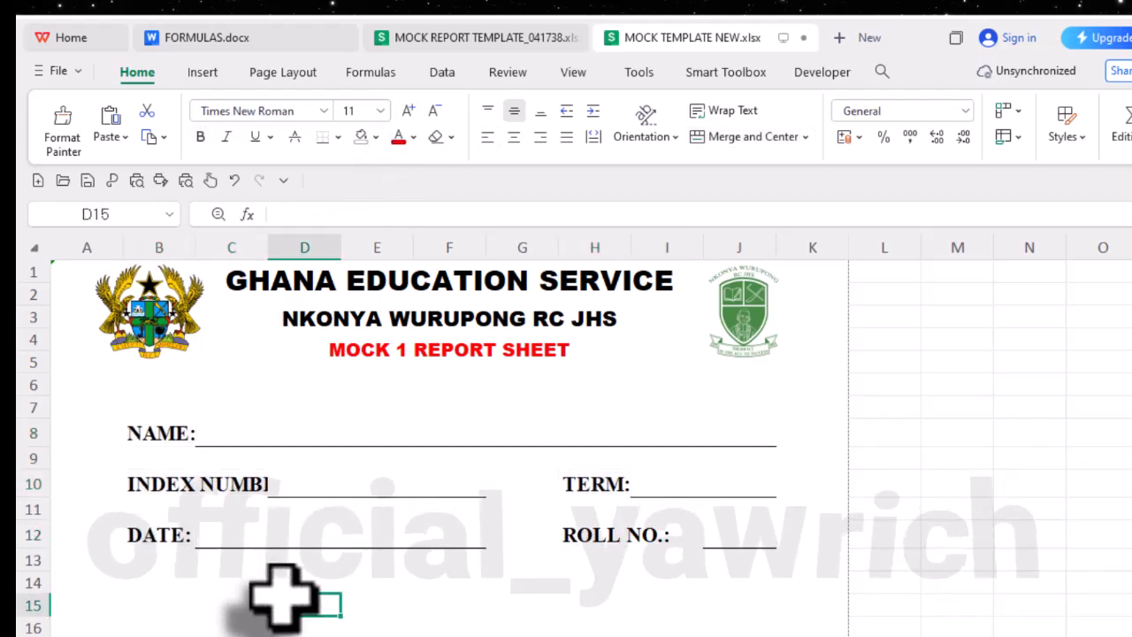
- Try a smaller font on the INDEX NUMBER: label, and undo the font changes back to size 12 for all five labels
left_click(248, 478)
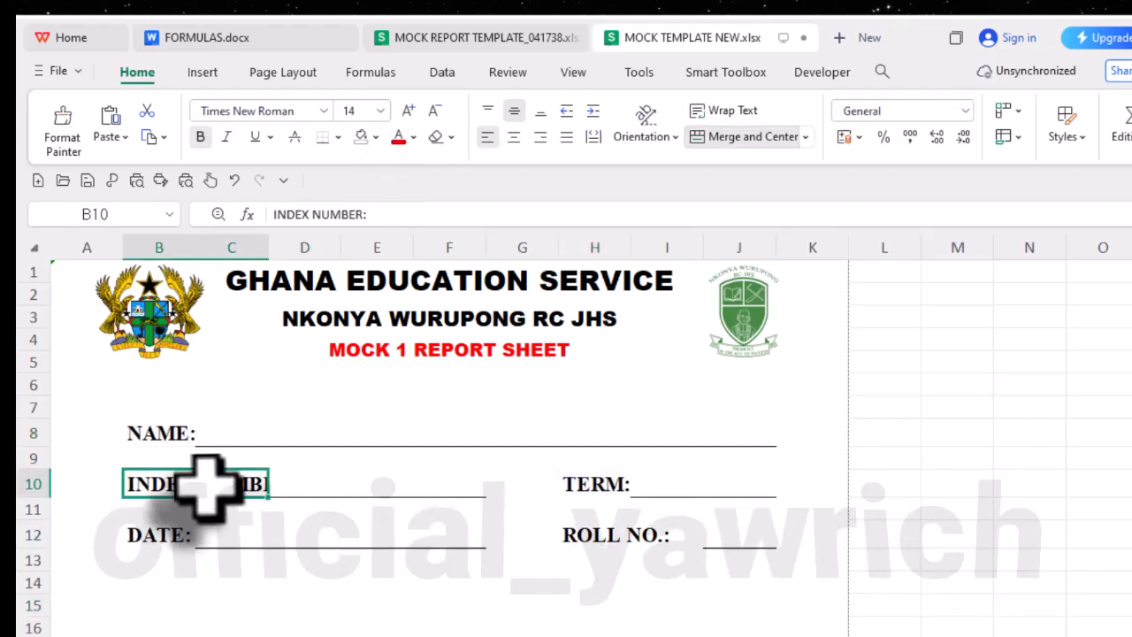
left_click(437, 111)
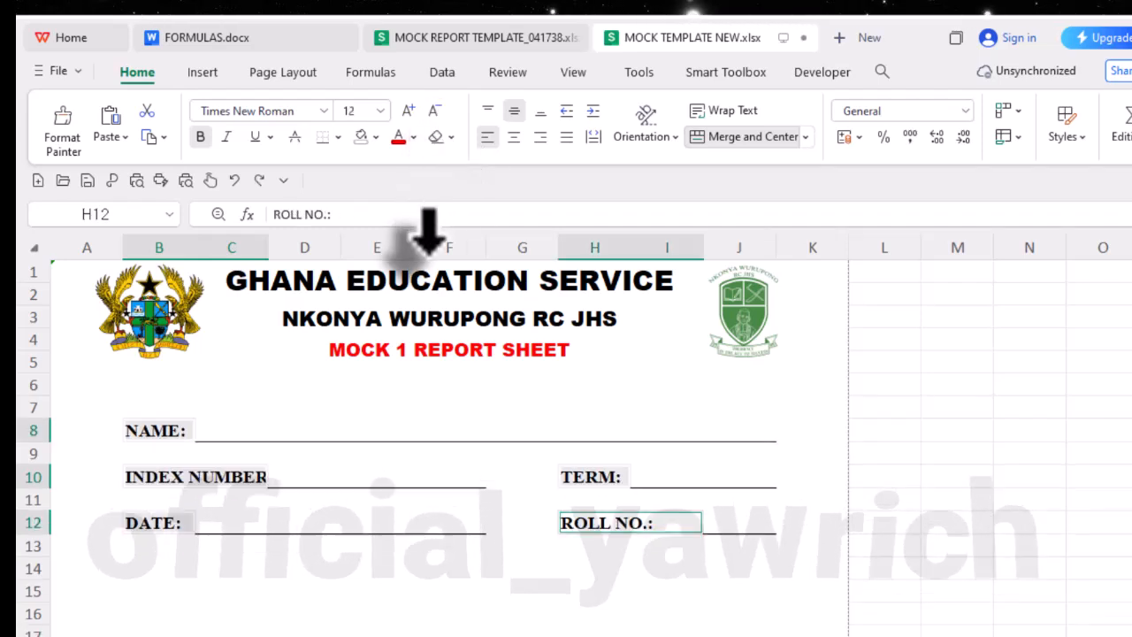
left_click(524, 573)
scroll(531, 584, "down", 2)
scroll(540, 580, "down", 2)
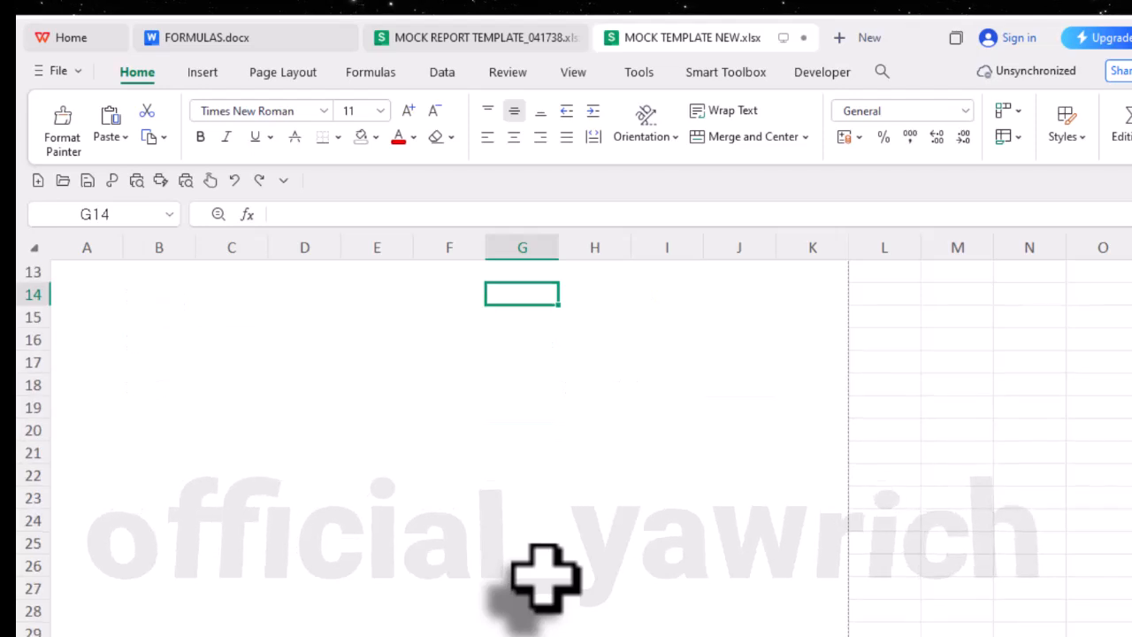
scroll(543, 582, "up", 3)
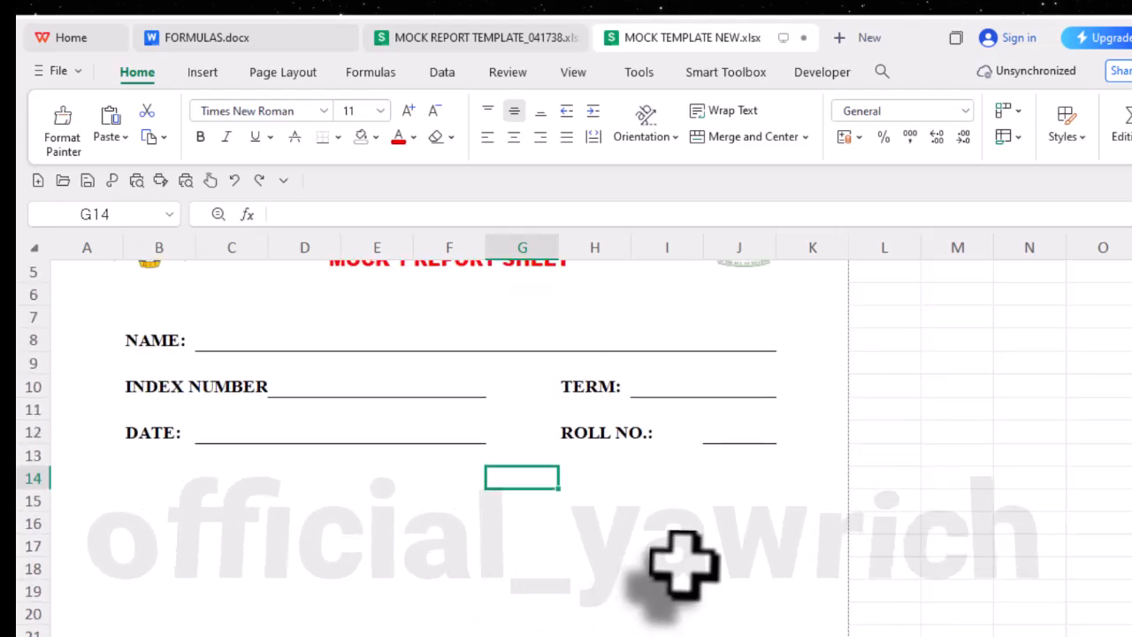
scroll(683, 563, "down", 1)
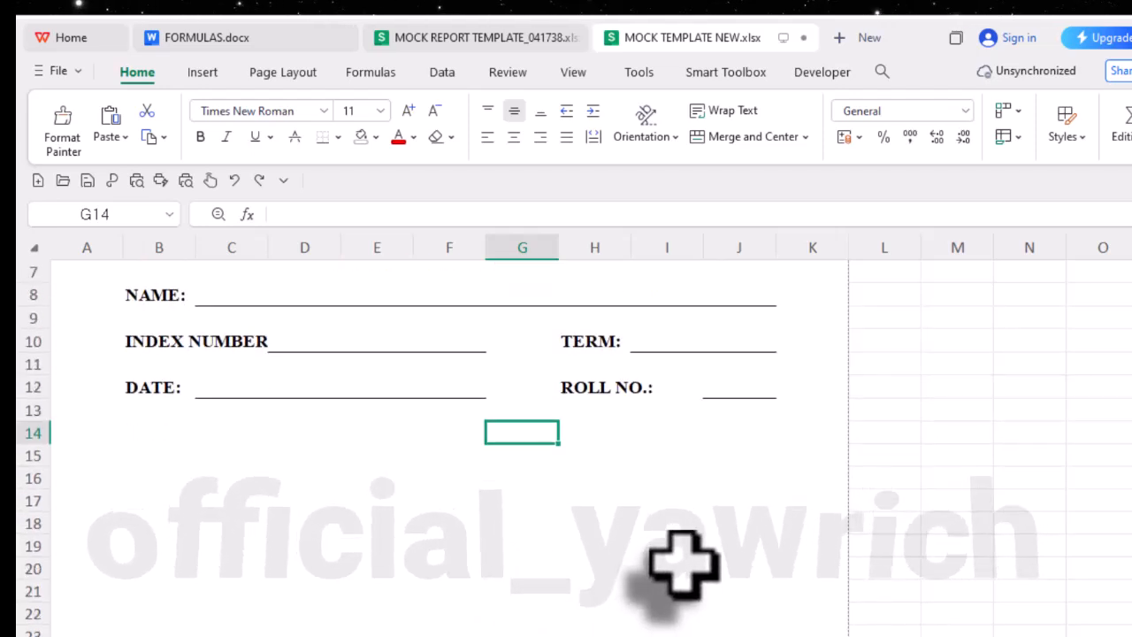
scroll(541, 512, "up", 2)
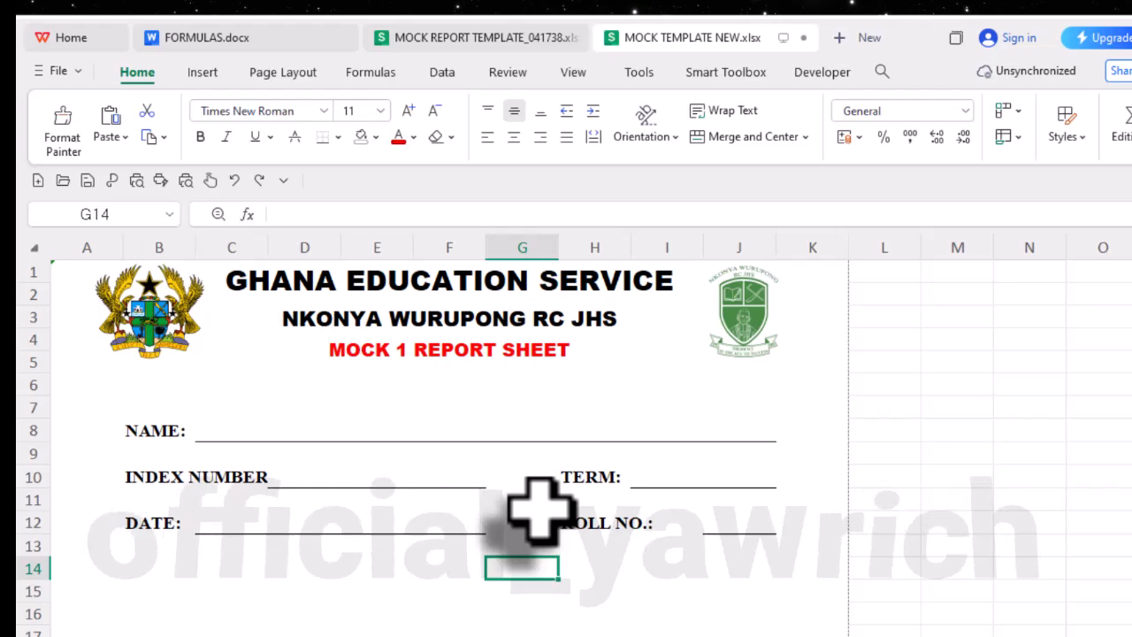
scroll(541, 511, "down", 2)
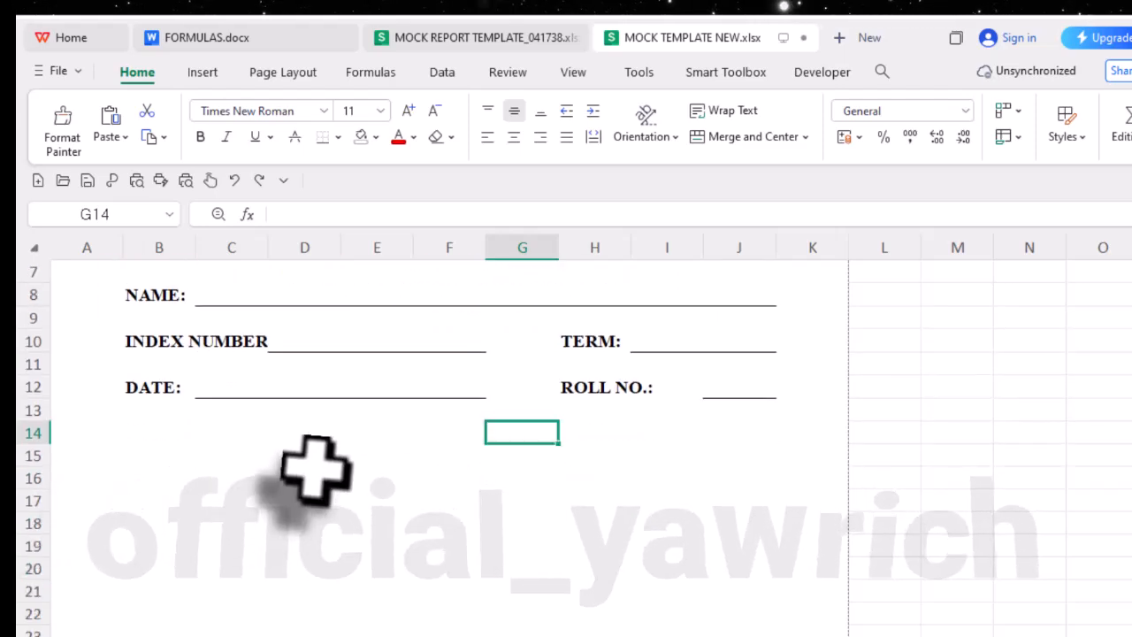
scroll(316, 469, "up", 2)
- Check where the subject table starts in the template workbook and select cell B15 in MOCK TEMPLATE NEW.xlsx
left_click(451, 37)
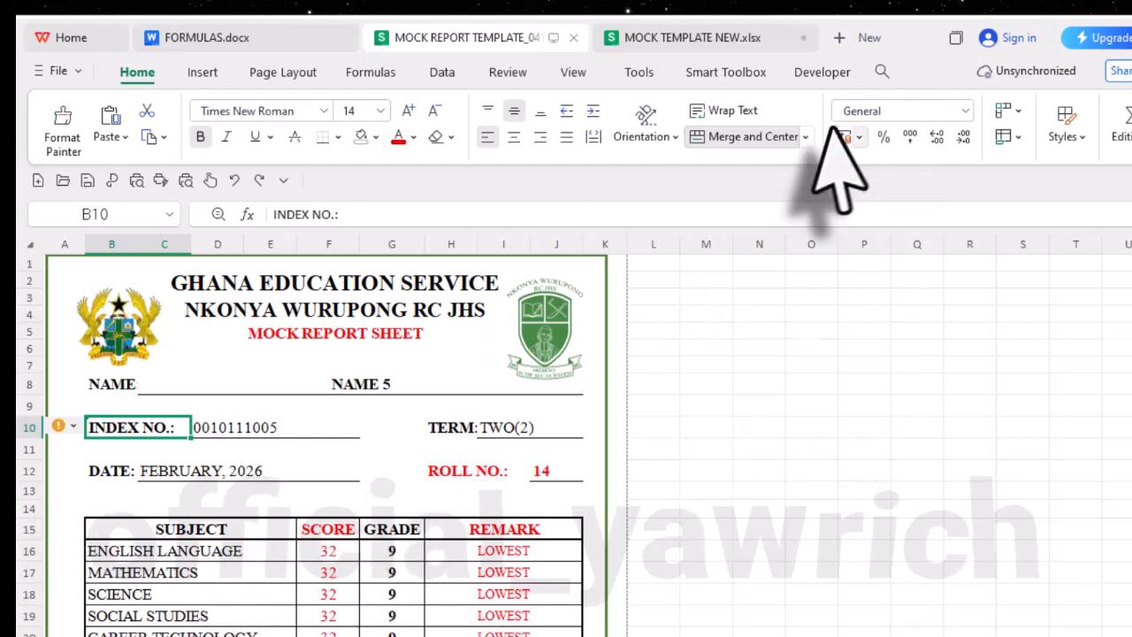
left_click(717, 39)
scroll(155, 513, "down", 2)
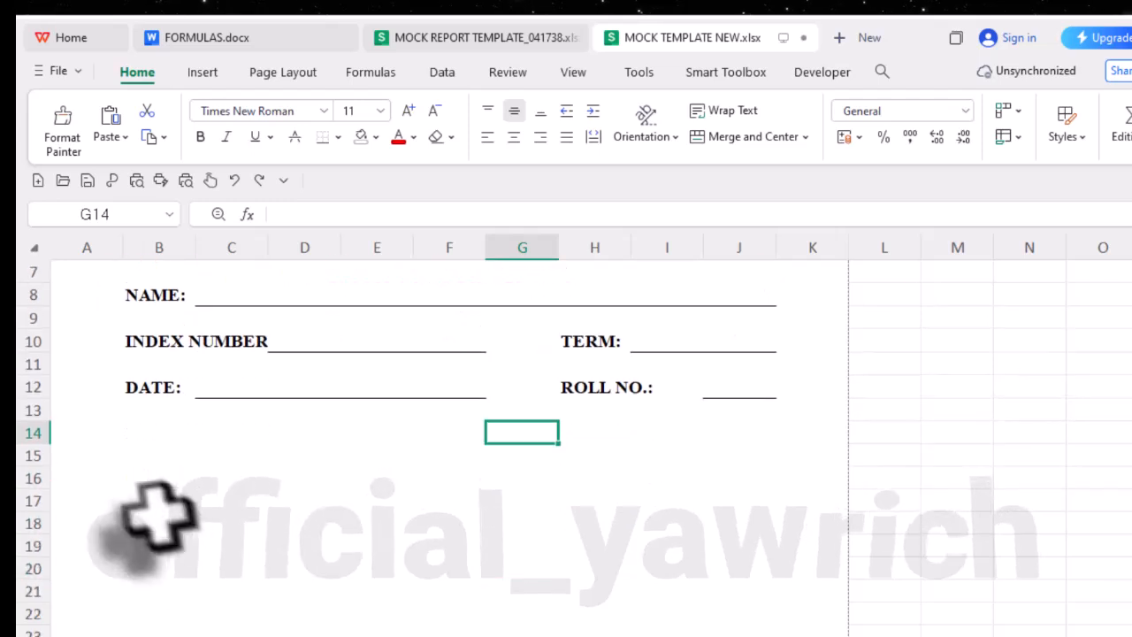
left_click(29, 409)
key("Down")
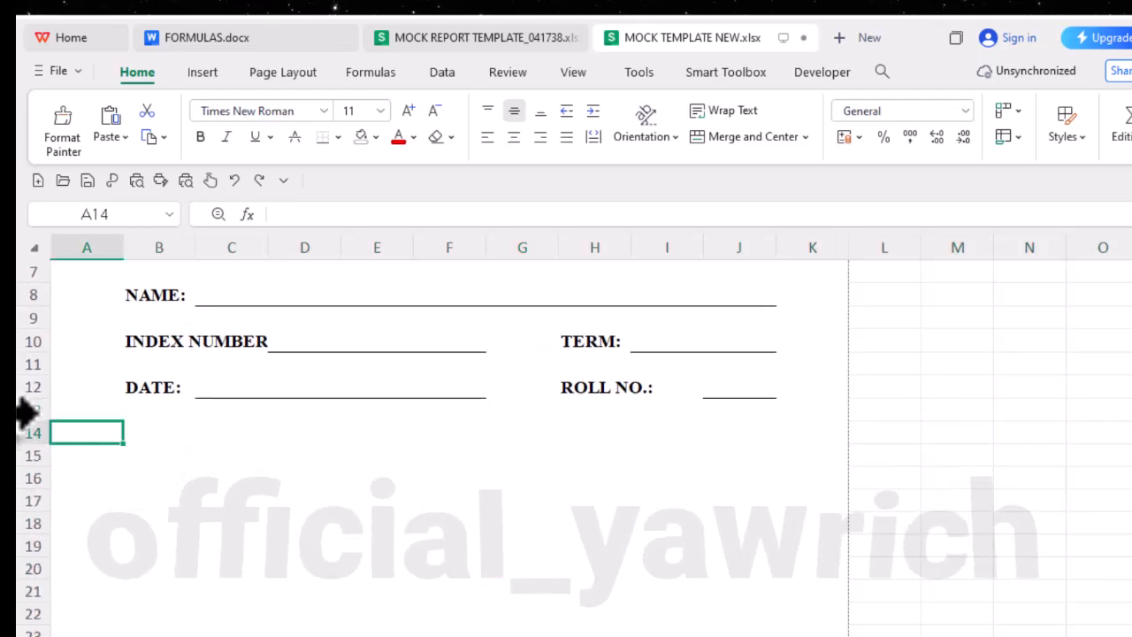
key("Down")
left_click(146, 457)
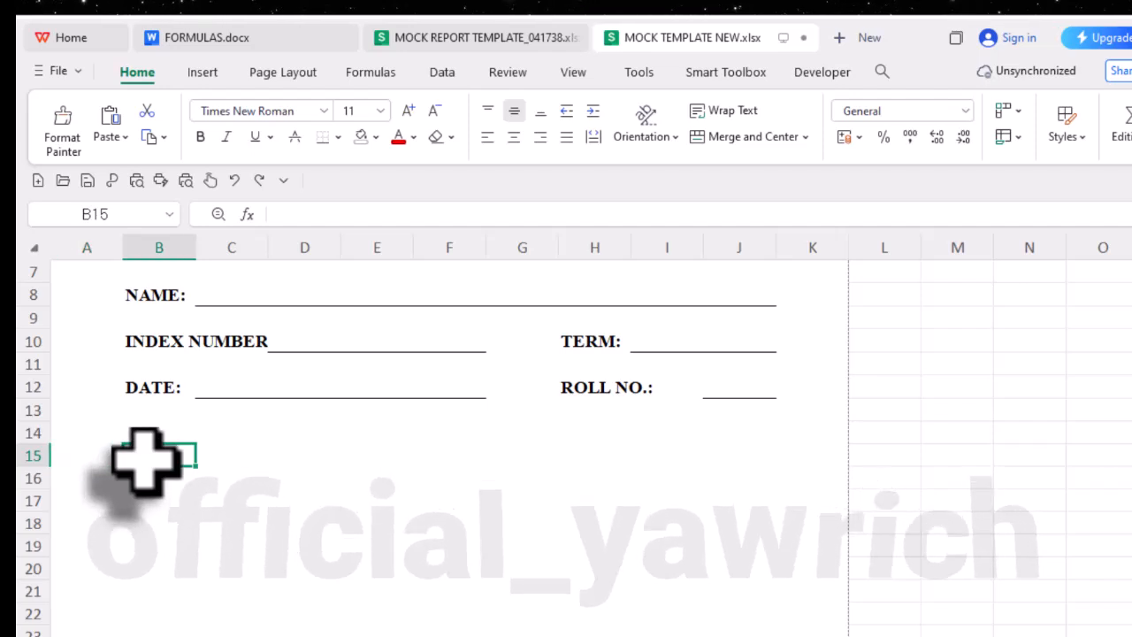
- Check the SUBJECT heading in the template workbook and merge and center cells B15 to E15 in MOCK TEMPLATE NEW.xlsx
left_click(500, 37)
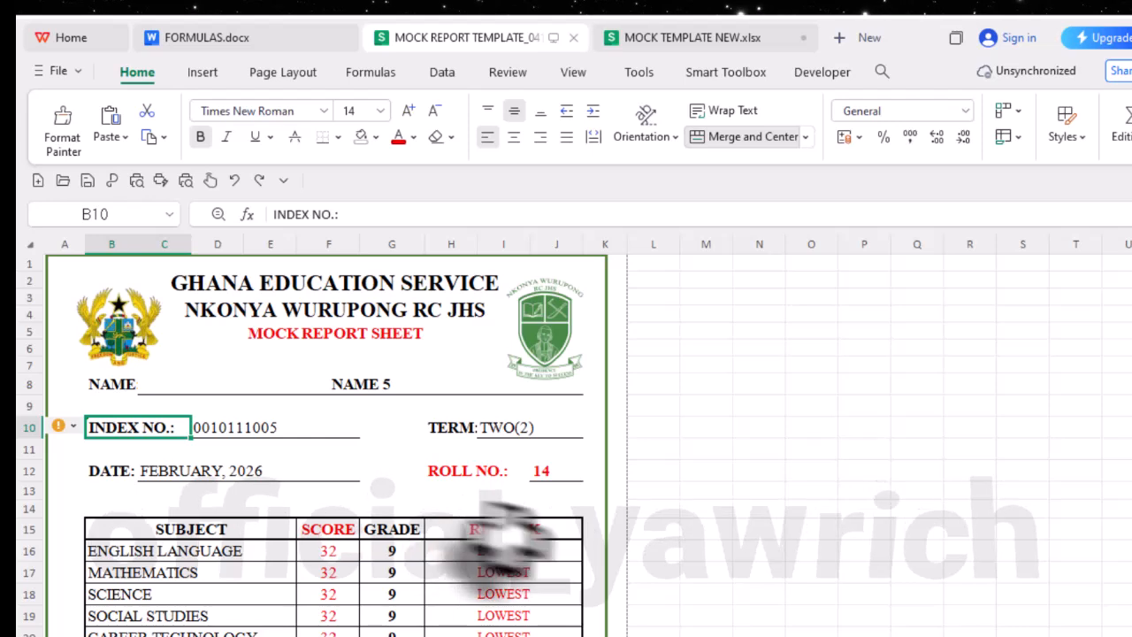
left_click(721, 40)
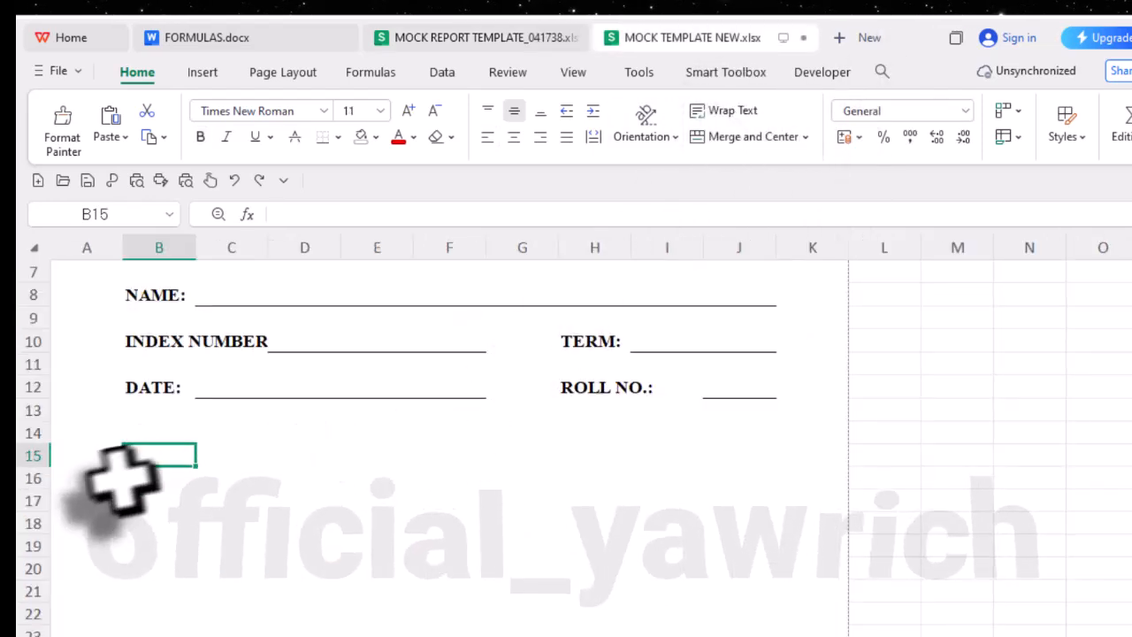
left_click_drag(152, 462, 402, 462)
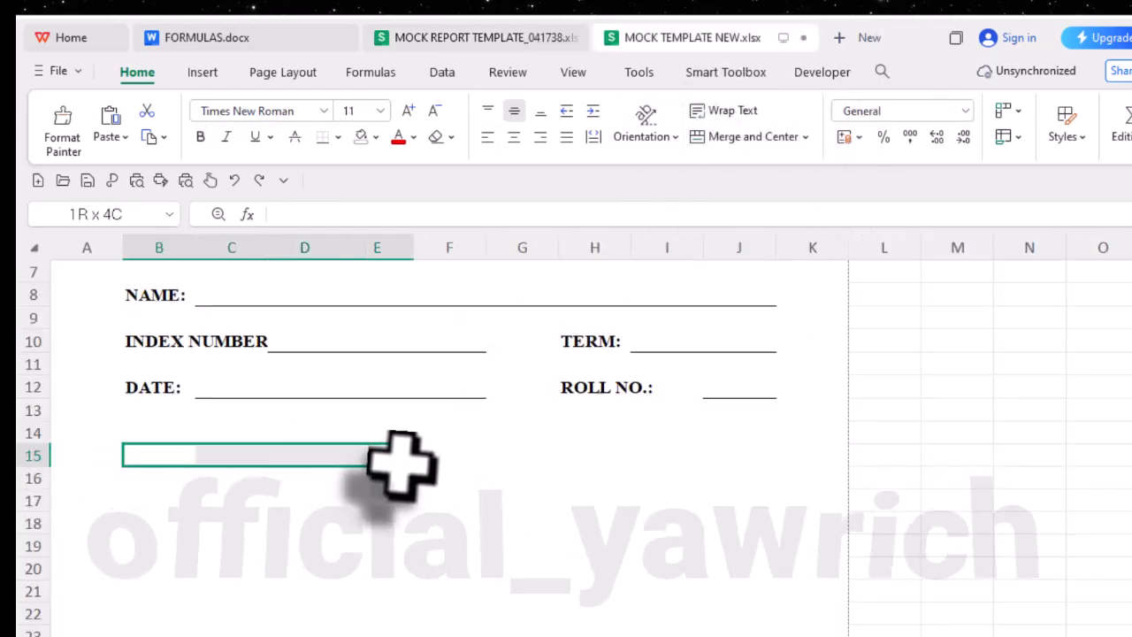
left_click(743, 137)
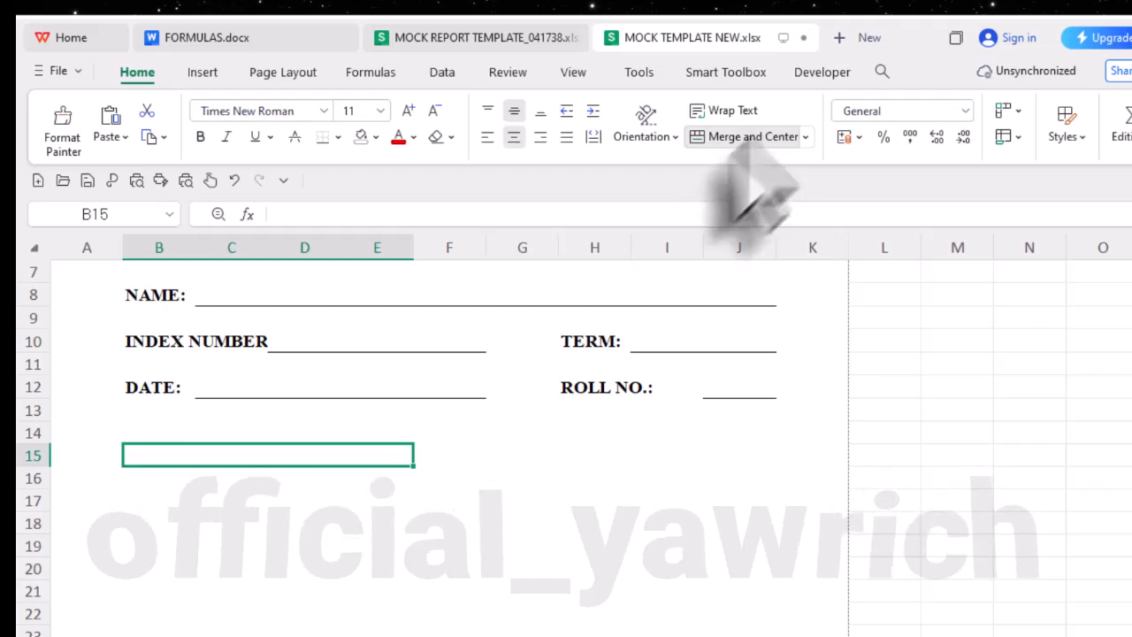
- Merge and center cells H15 to J15 for the remark heading
left_click(449, 463)
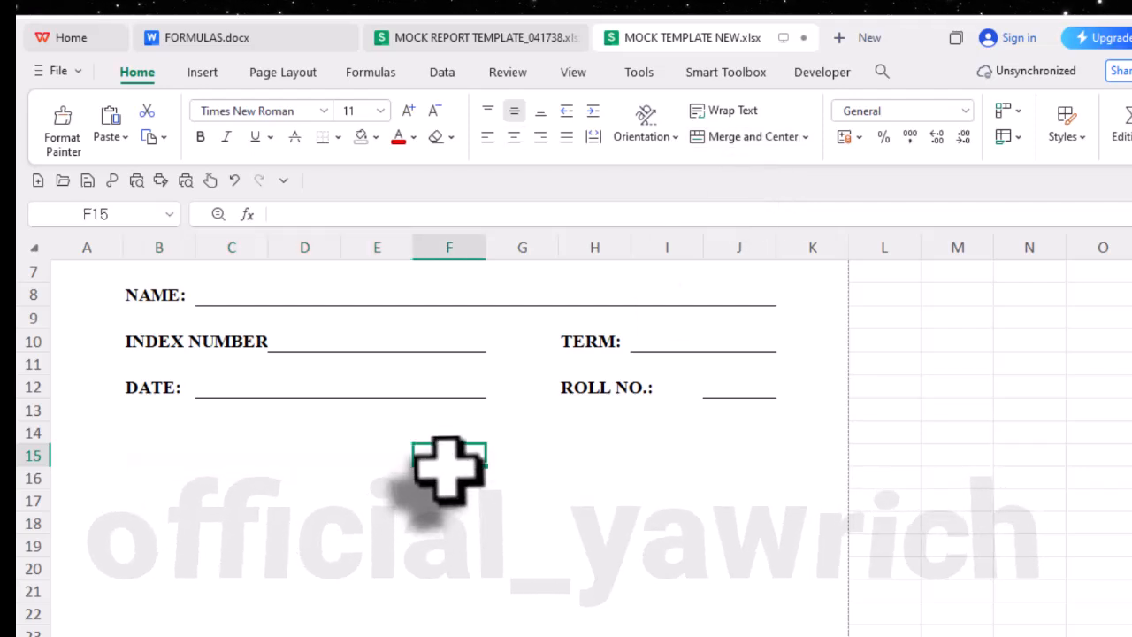
left_click(548, 465)
left_click_drag(579, 456, 720, 457)
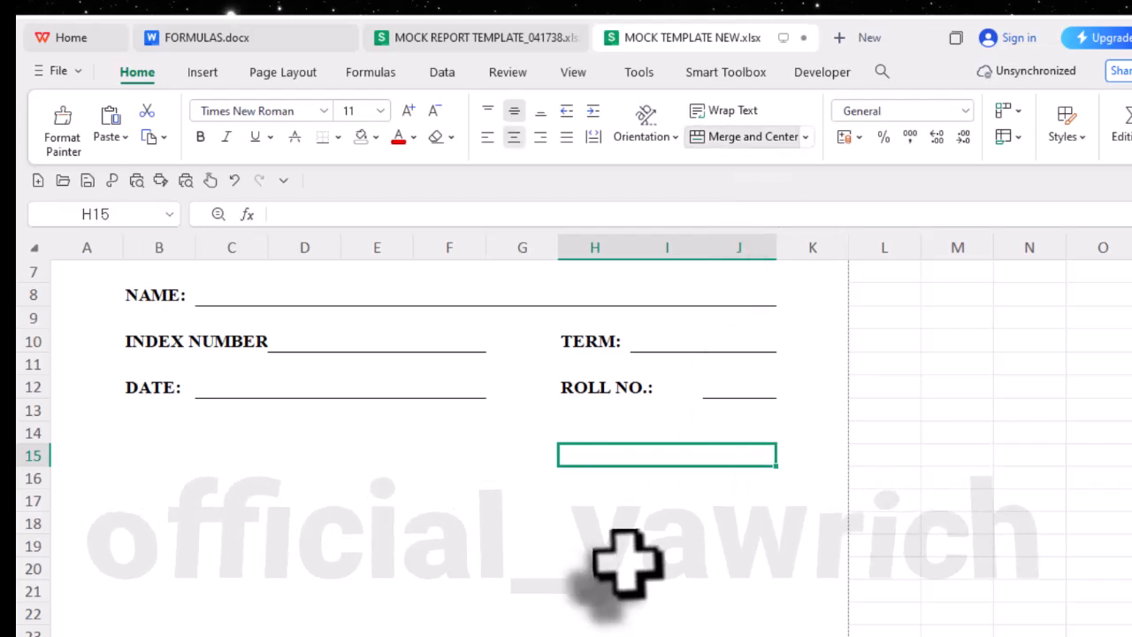
- Enter the table headings SUBJECT in B15, SCORE in F15, GRADE in G15 and REMARK in H15
left_click(144, 454)
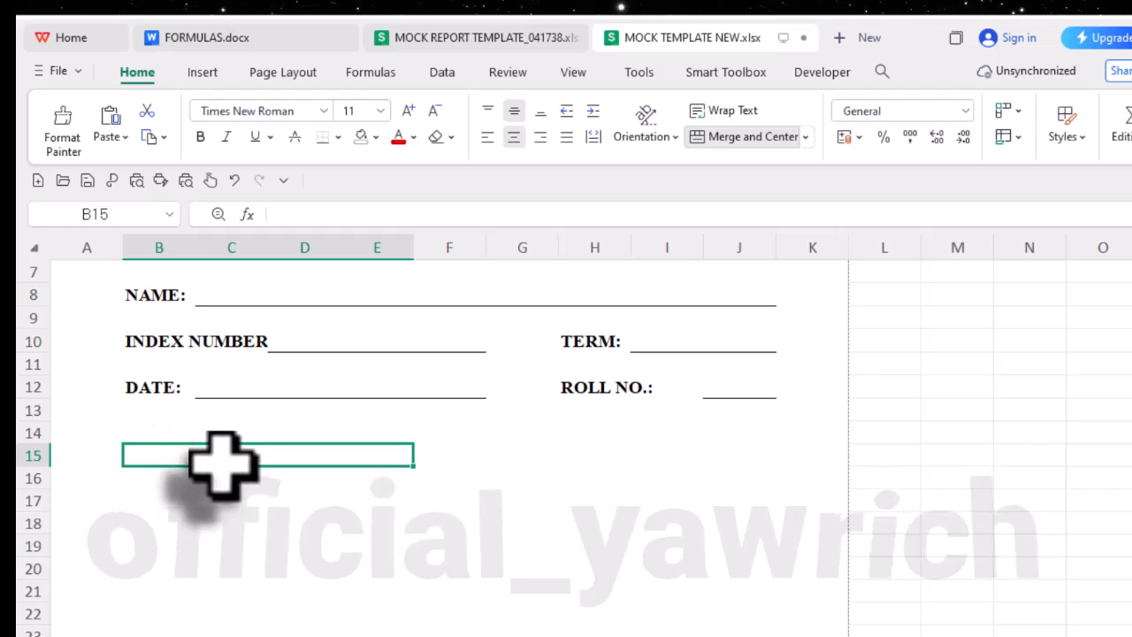
type("SUBJECT")
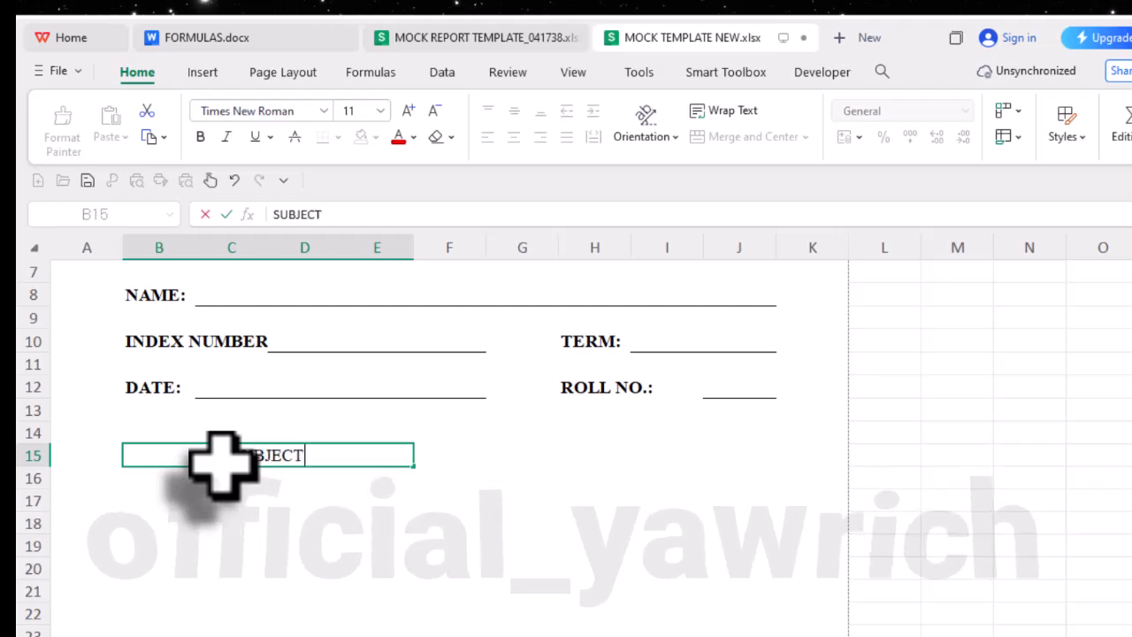
key("Tab")
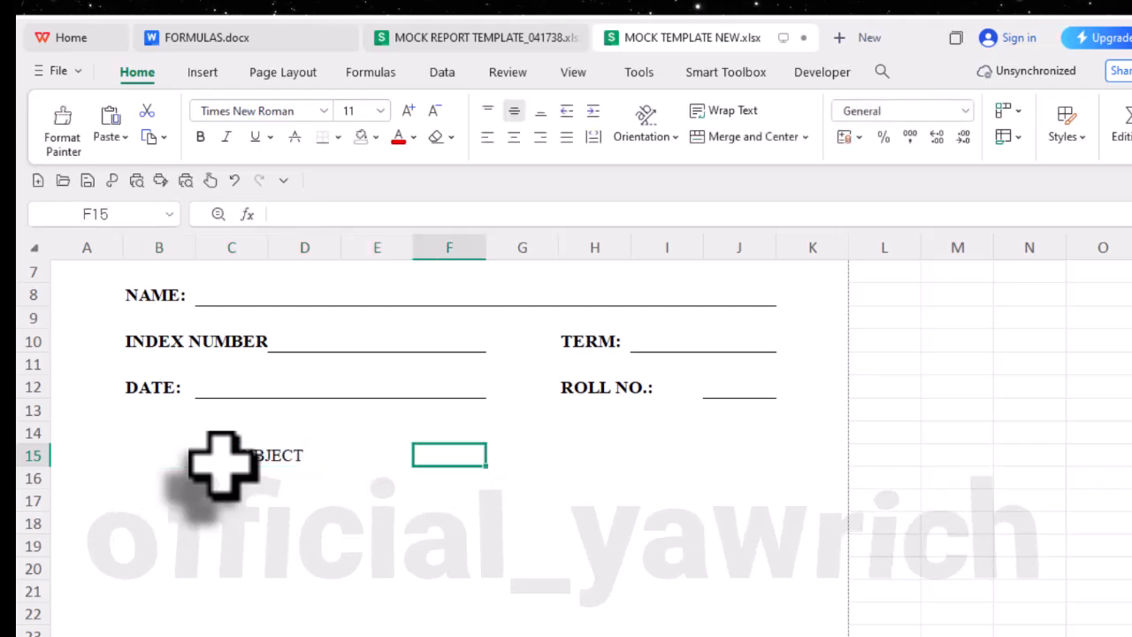
type("SCORE")
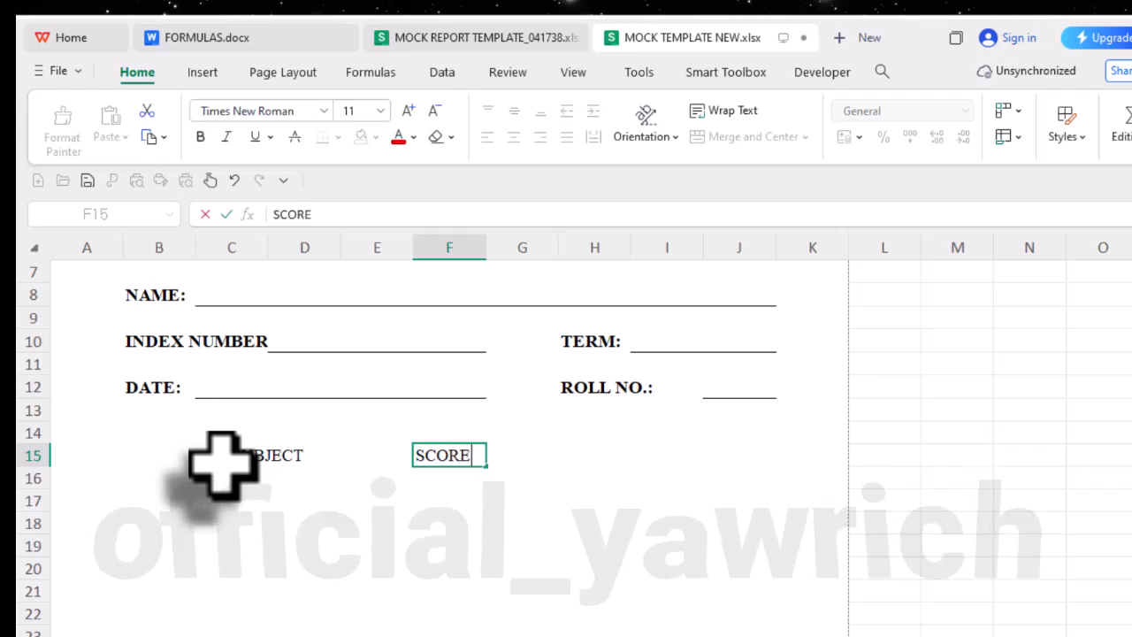
key("Tab")
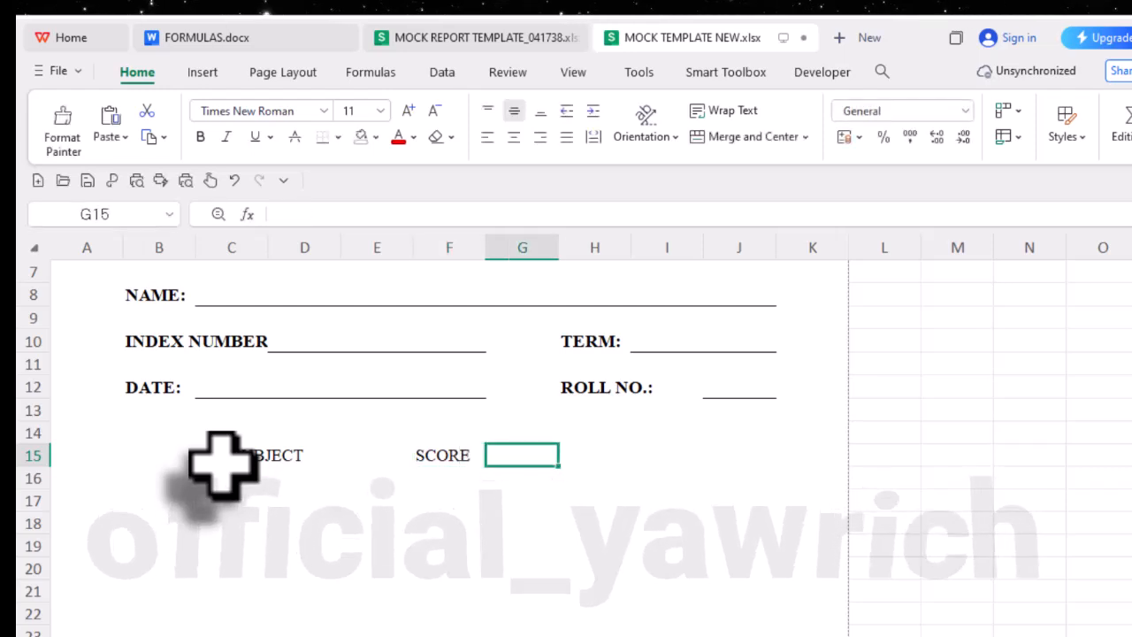
type("GRADE")
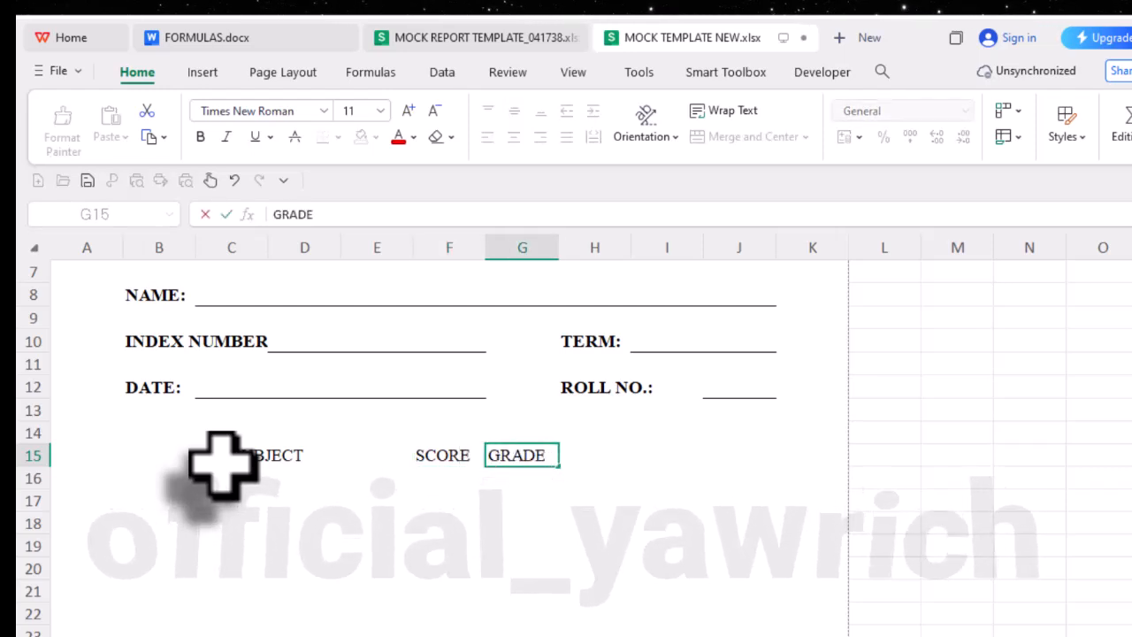
key("Tab")
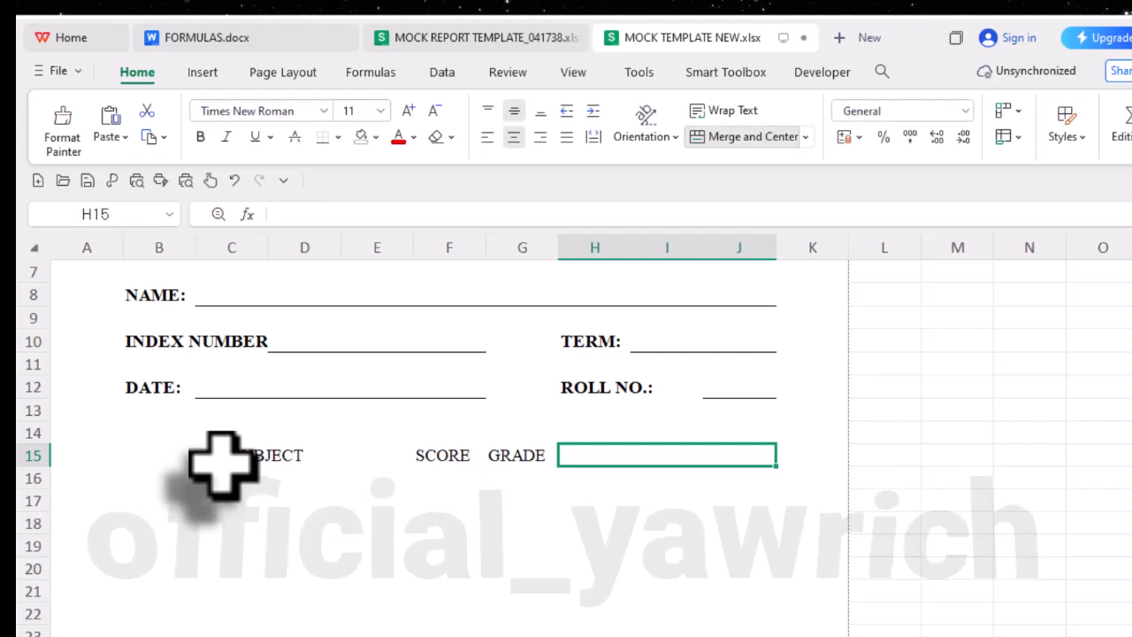
type("REMARK")
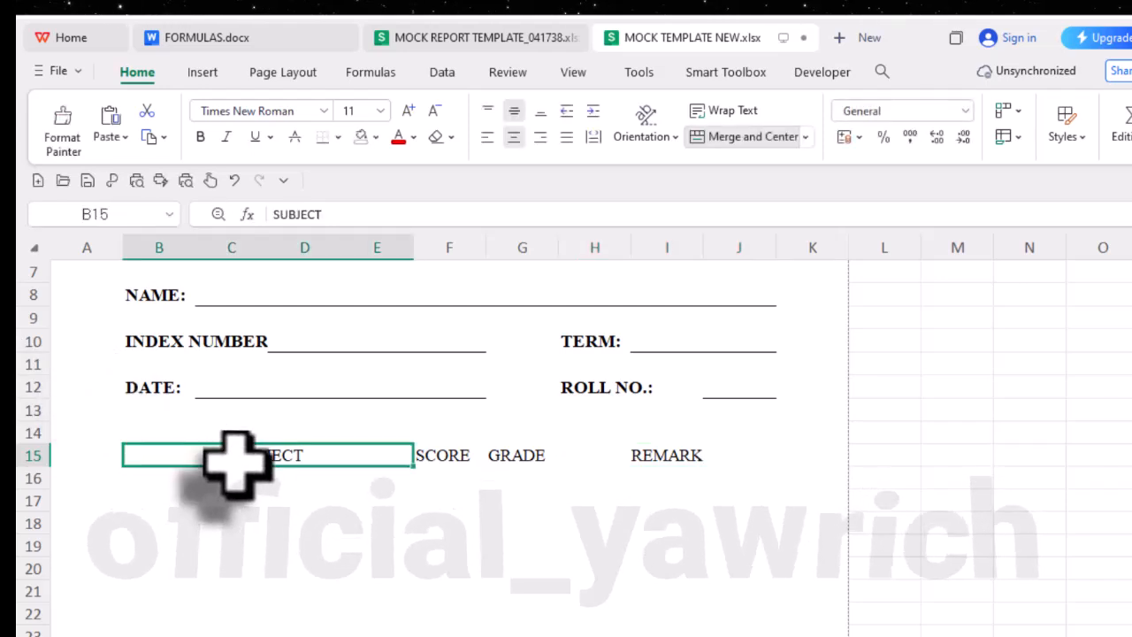
- Format the heading row B15 to J15 as bold at font size 12
left_click_drag(239, 460, 633, 460)
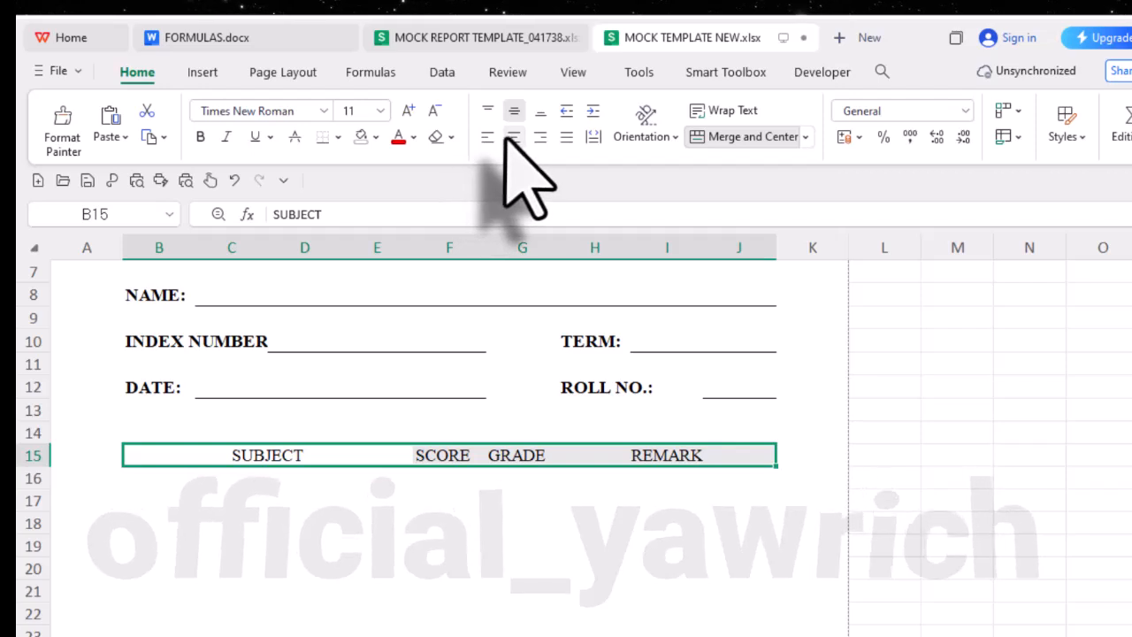
left_click(403, 109)
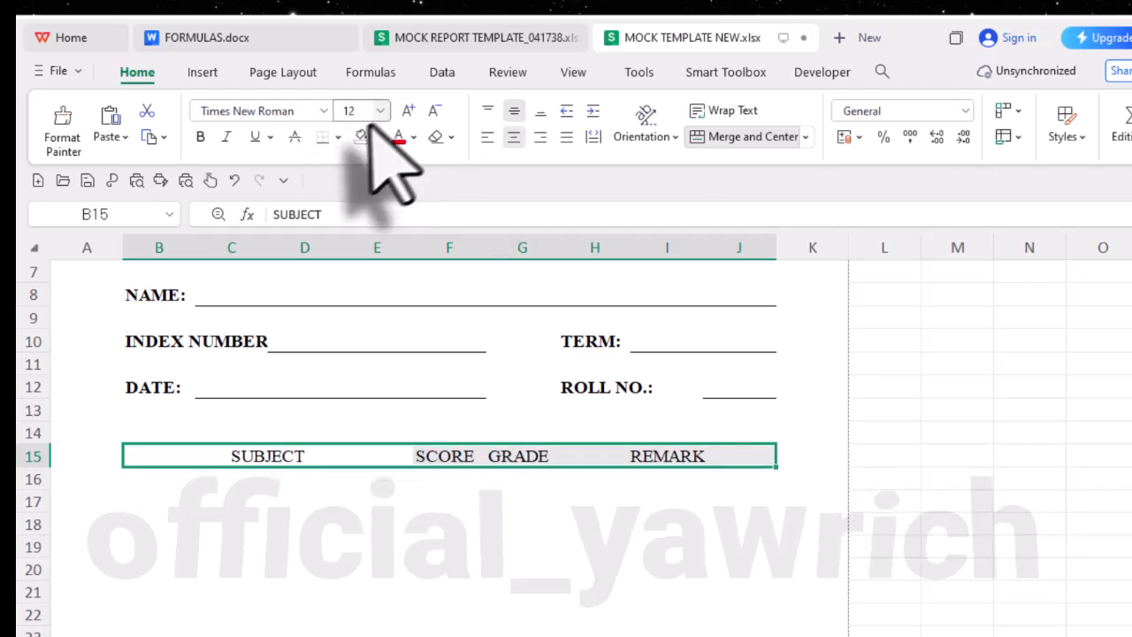
left_click(202, 139)
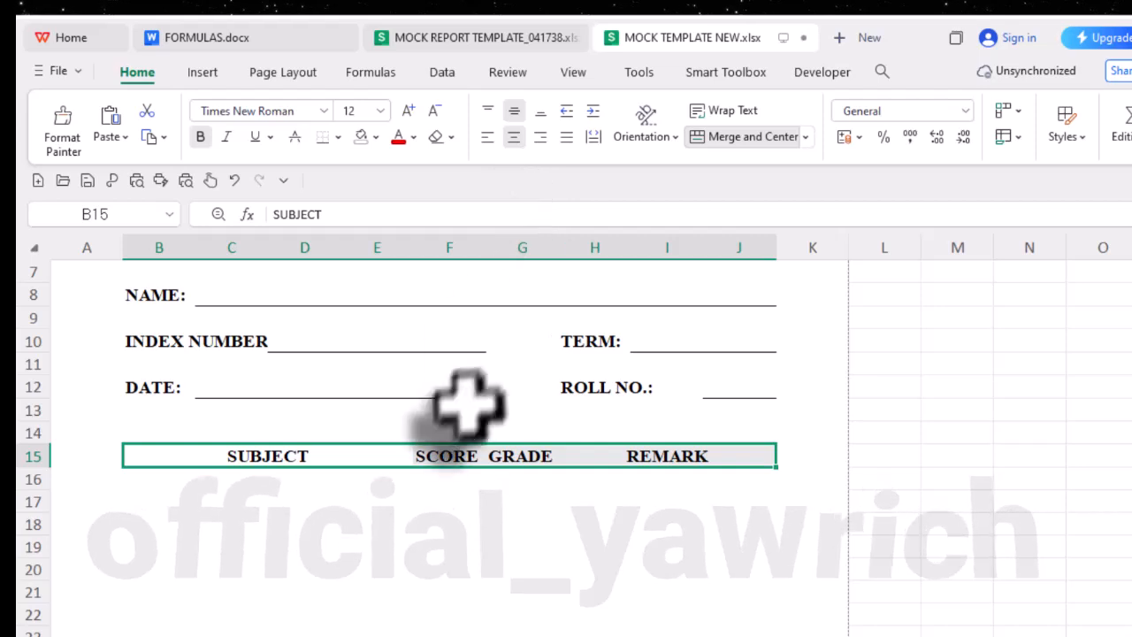
left_click(265, 460)
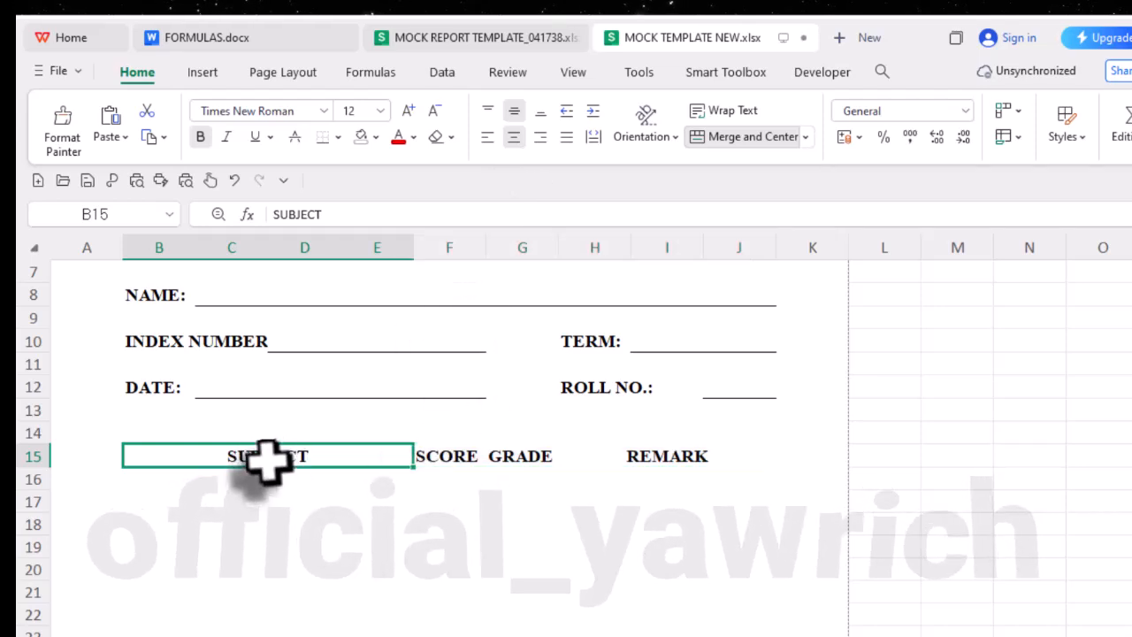
- Fill the heading row down into row 16 and clear the copied text from B16 to J16
left_click(188, 482)
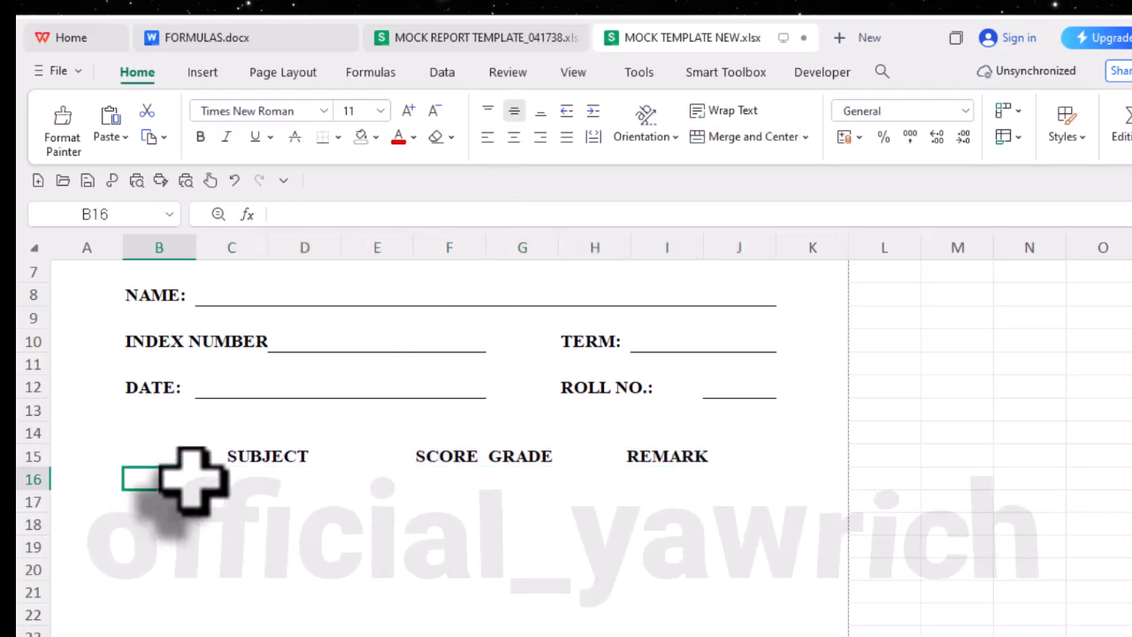
left_click(247, 463)
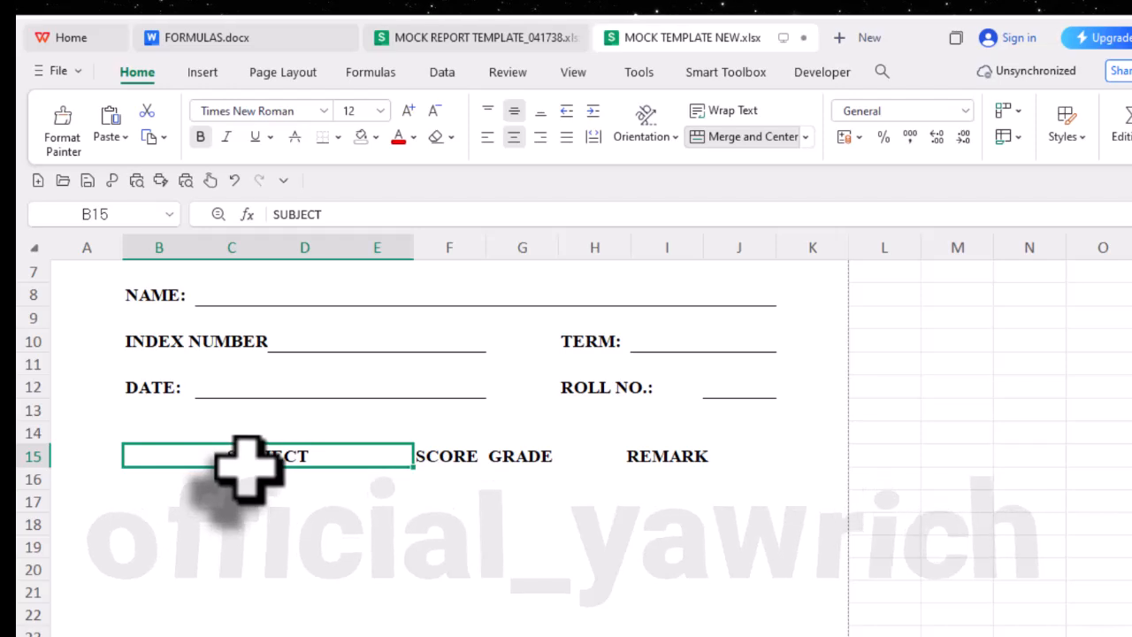
left_click_drag(386, 458, 643, 471)
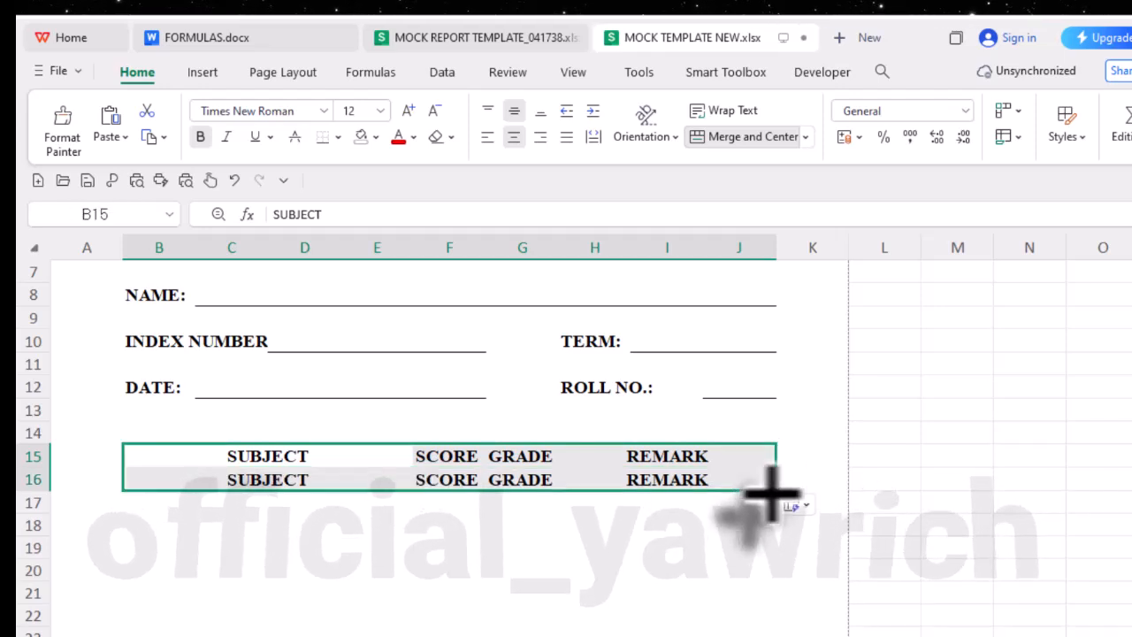
left_click(467, 479)
left_click_drag(186, 475, 597, 491)
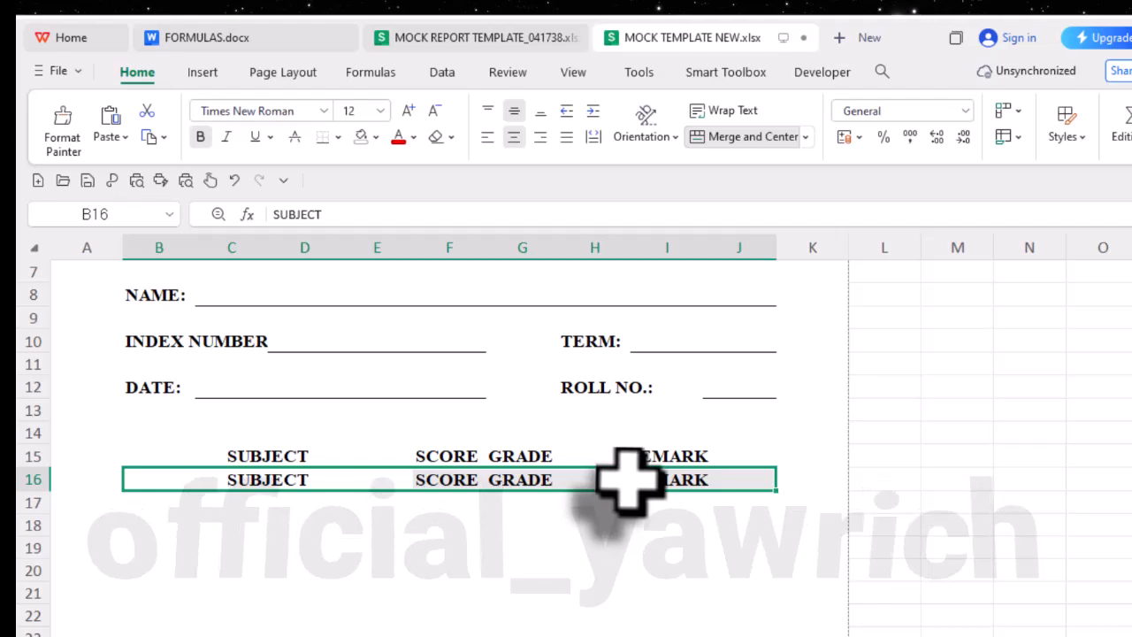
right_click(628, 479)
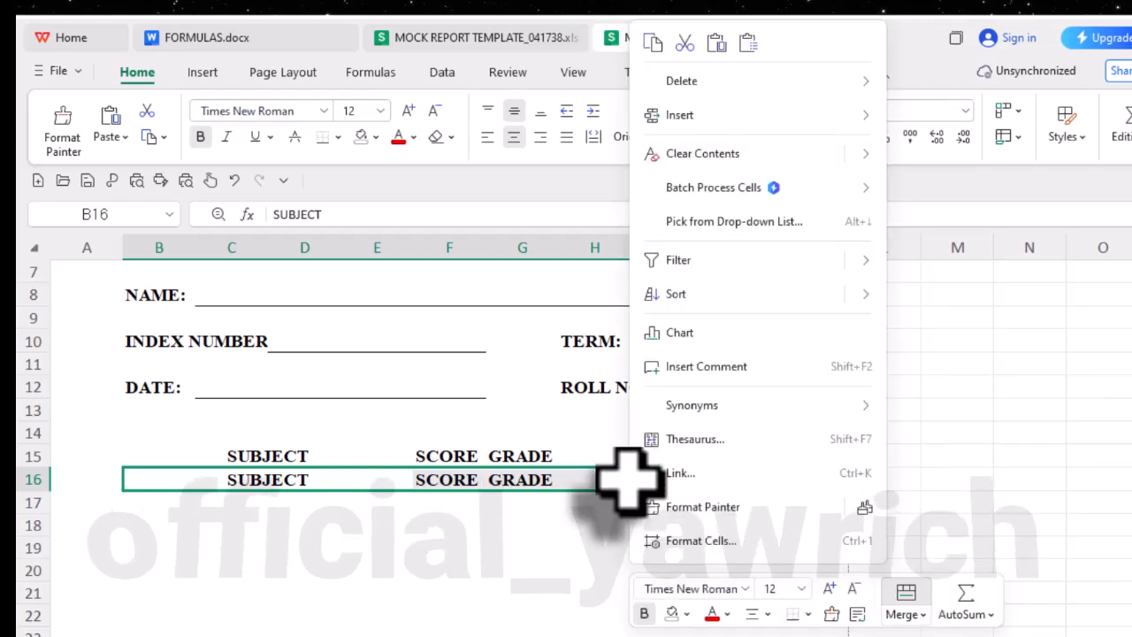
left_click(703, 154)
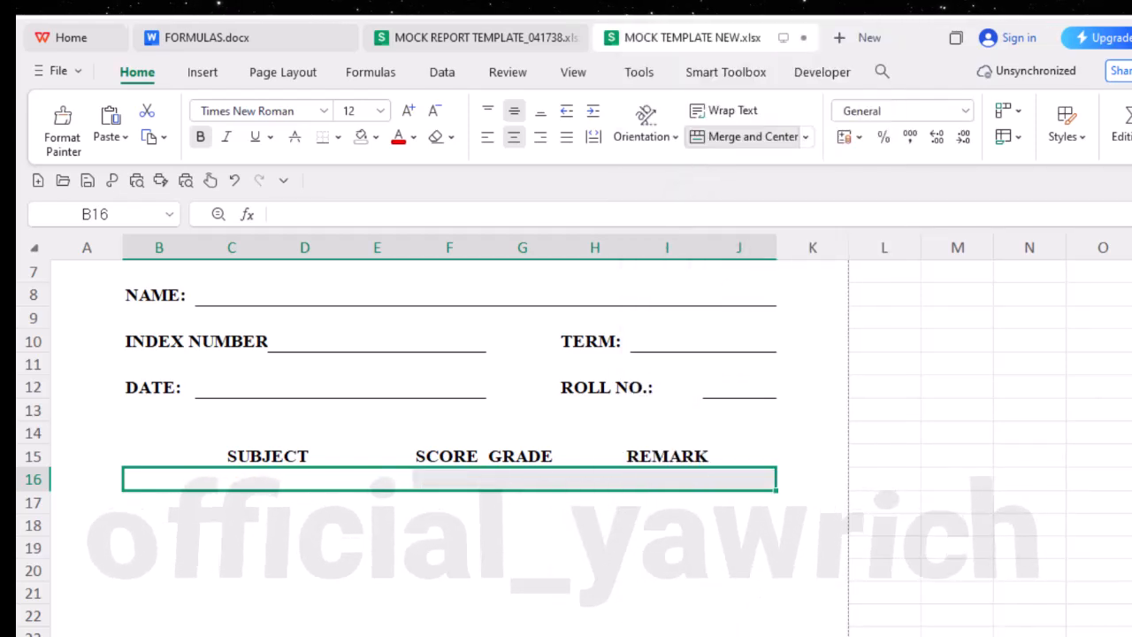
- Left-align the merged cells under SUBJECT and REMARK in row 16
left_click(288, 482)
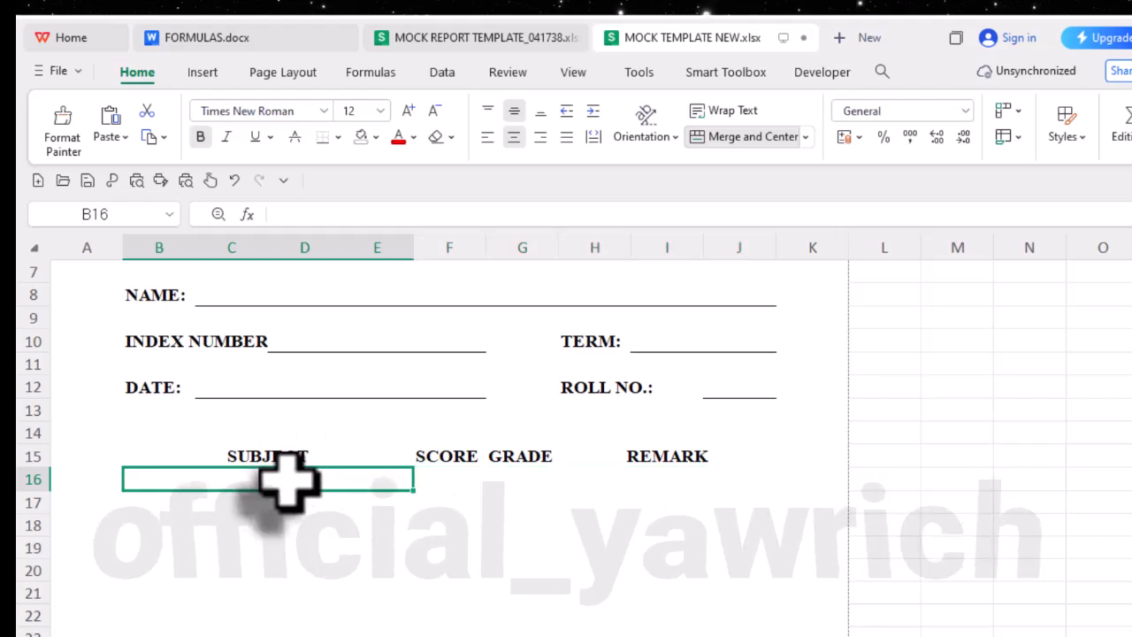
left_click(488, 136)
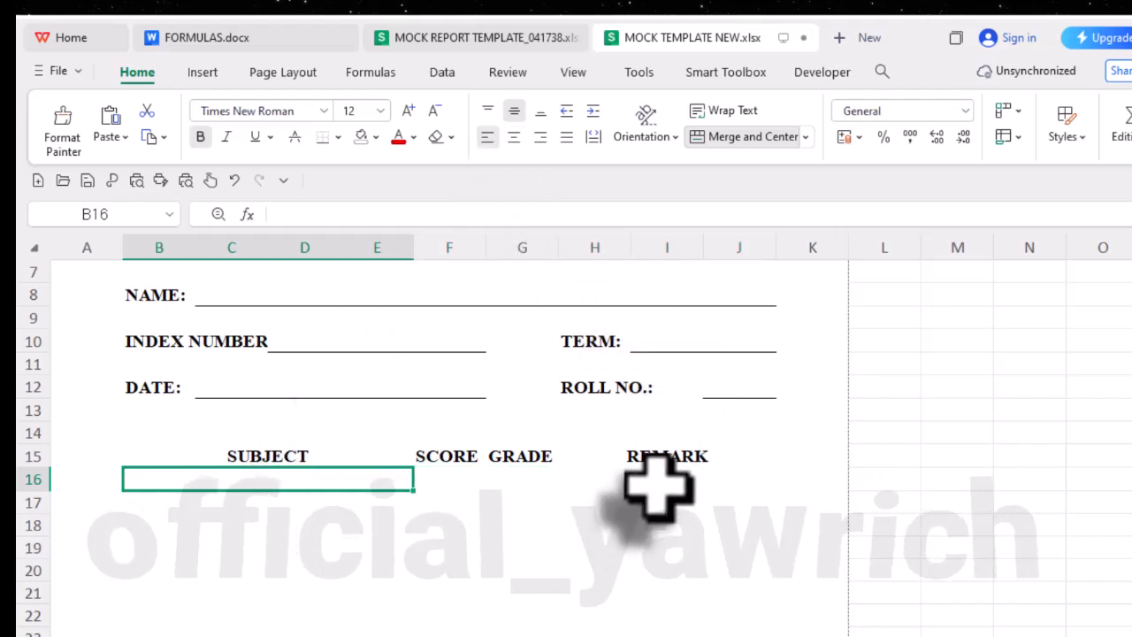
left_click(659, 485)
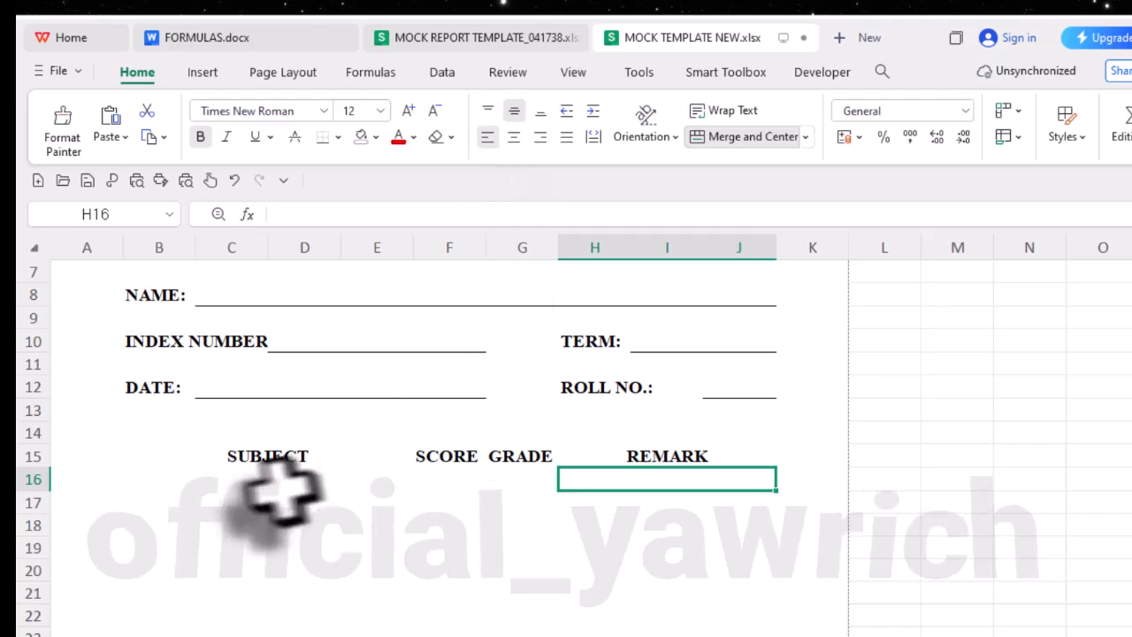
- Apply all borders to the table cells B15 to J16
left_click(207, 482)
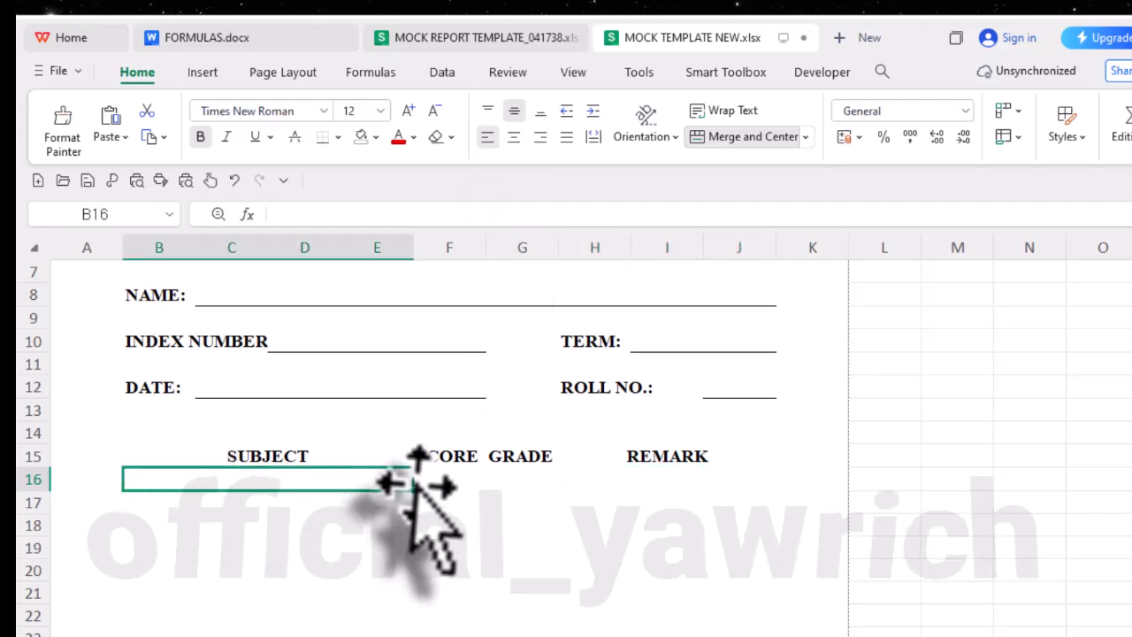
left_click_drag(496, 489, 660, 485)
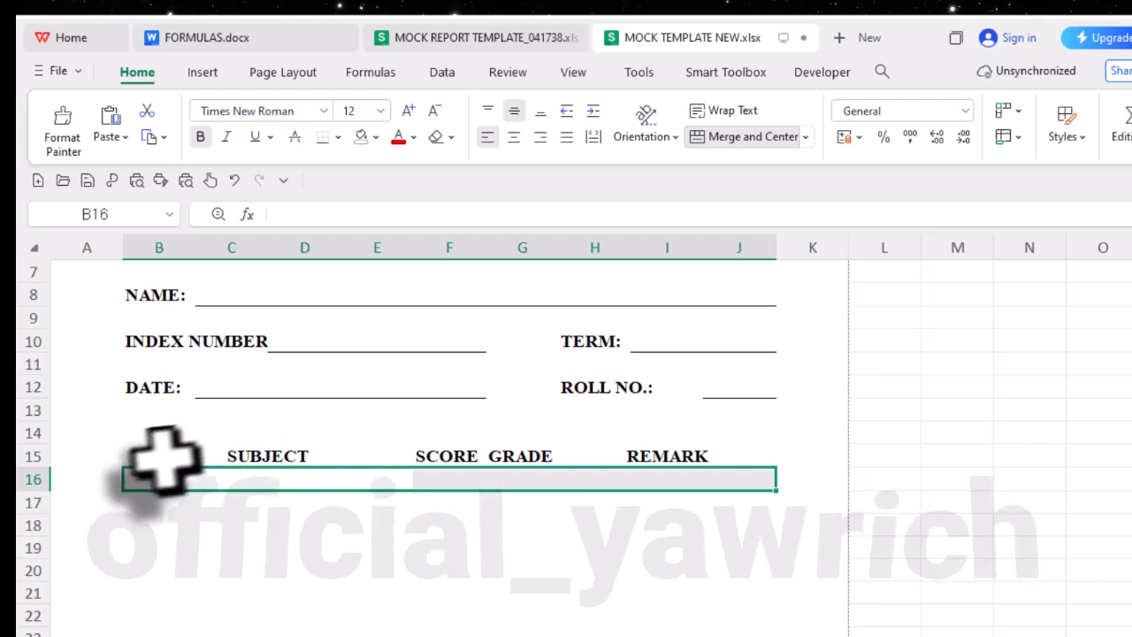
left_click_drag(164, 456, 597, 482)
left_click(659, 482)
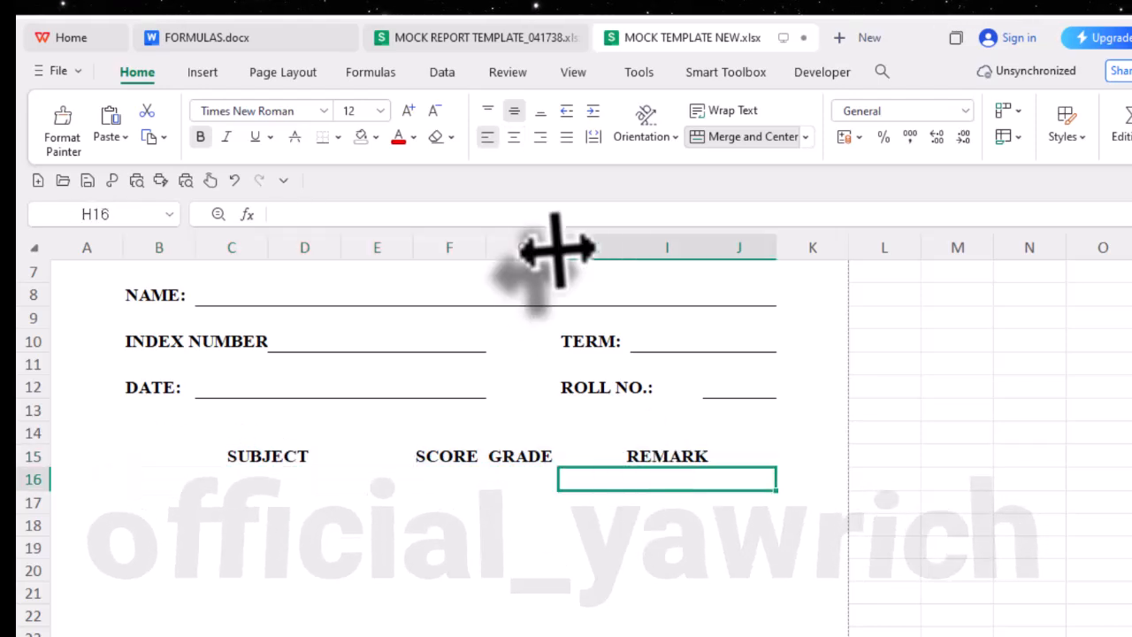
left_click(188, 460)
left_click_drag(469, 469, 662, 481)
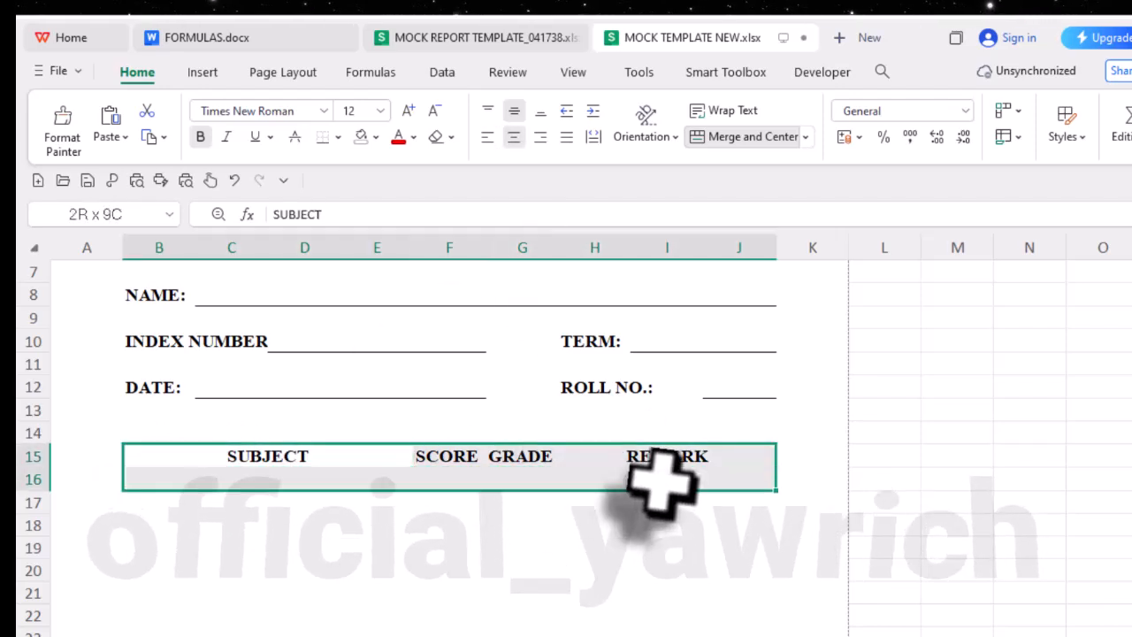
left_click(340, 137)
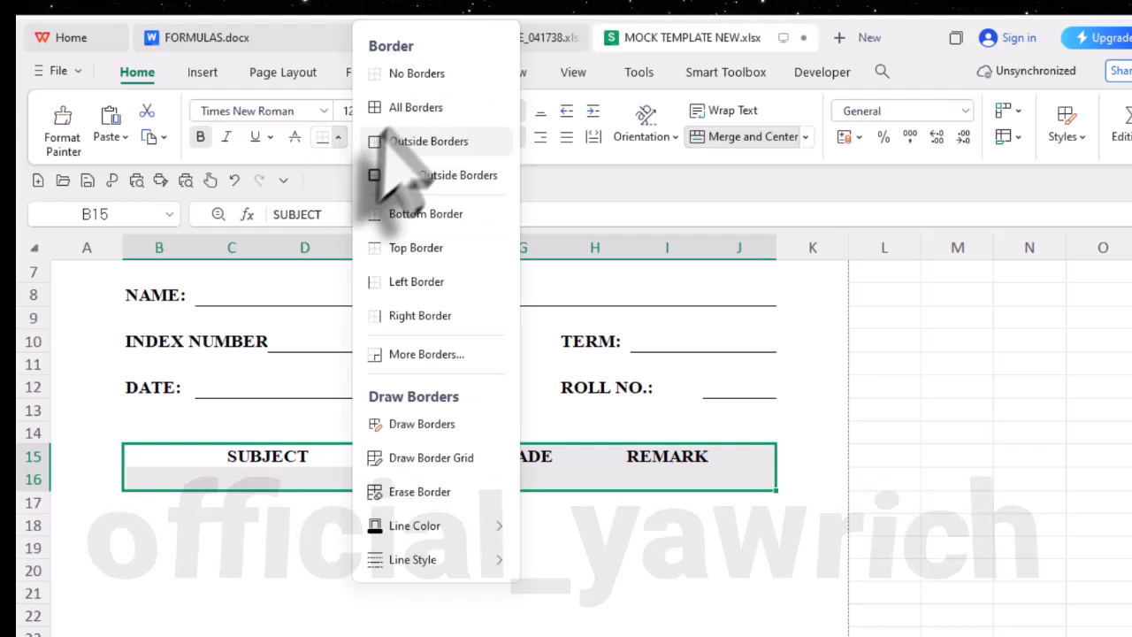
left_click(408, 109)
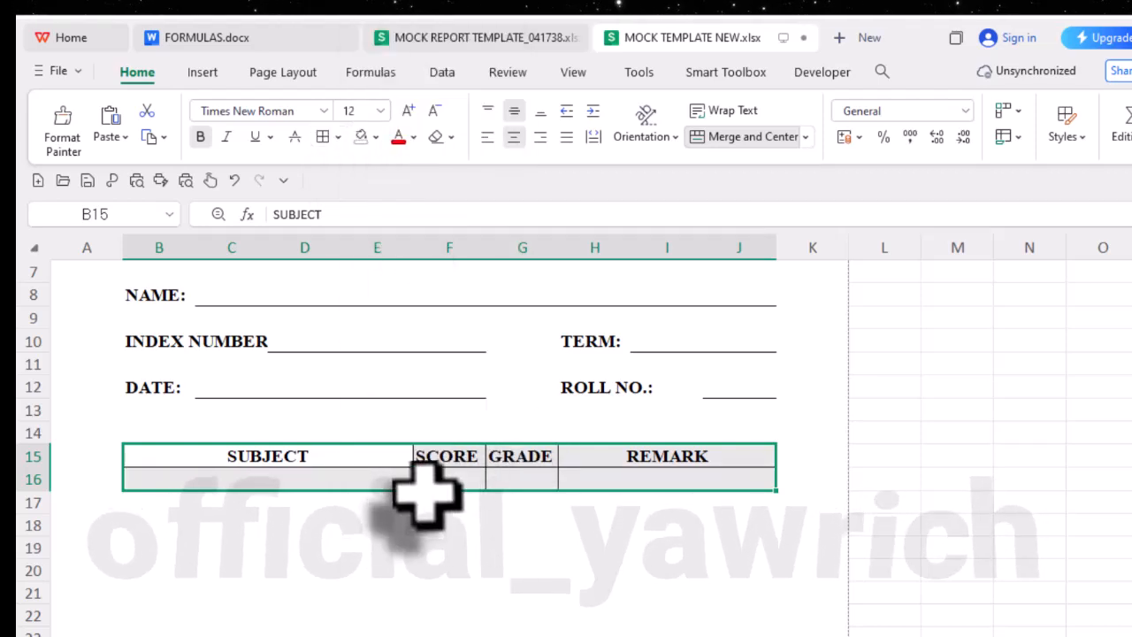
- Fill the blank bordered row B16 to J16 down through row 26 and select the first subject cell
left_click(316, 478)
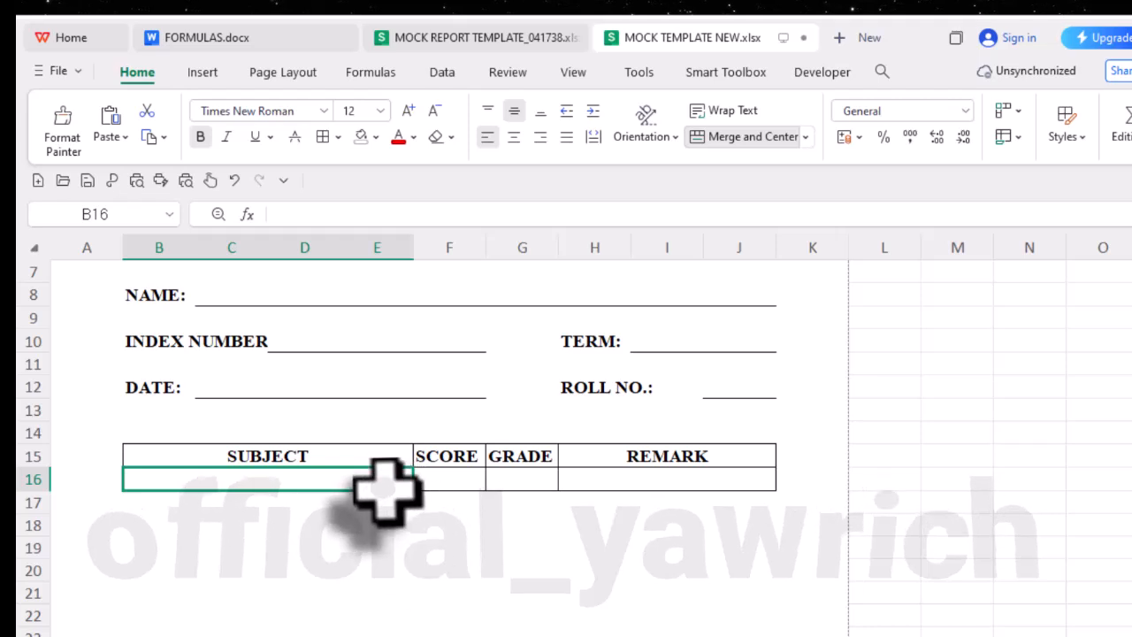
left_click_drag(400, 483, 662, 479)
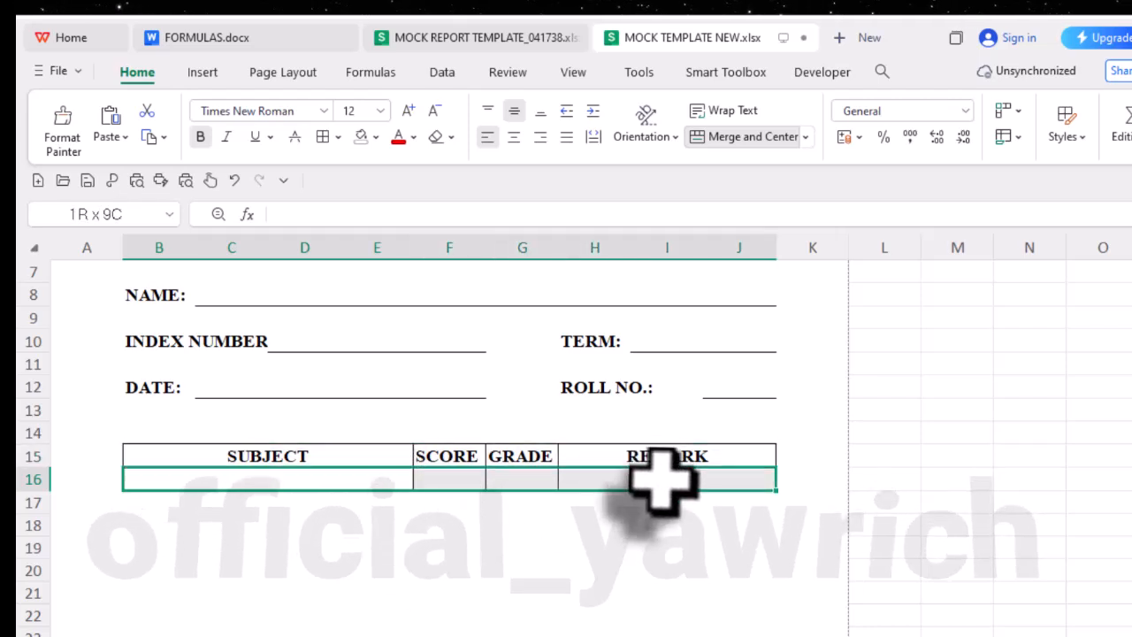
scroll(722, 502, "down", 1)
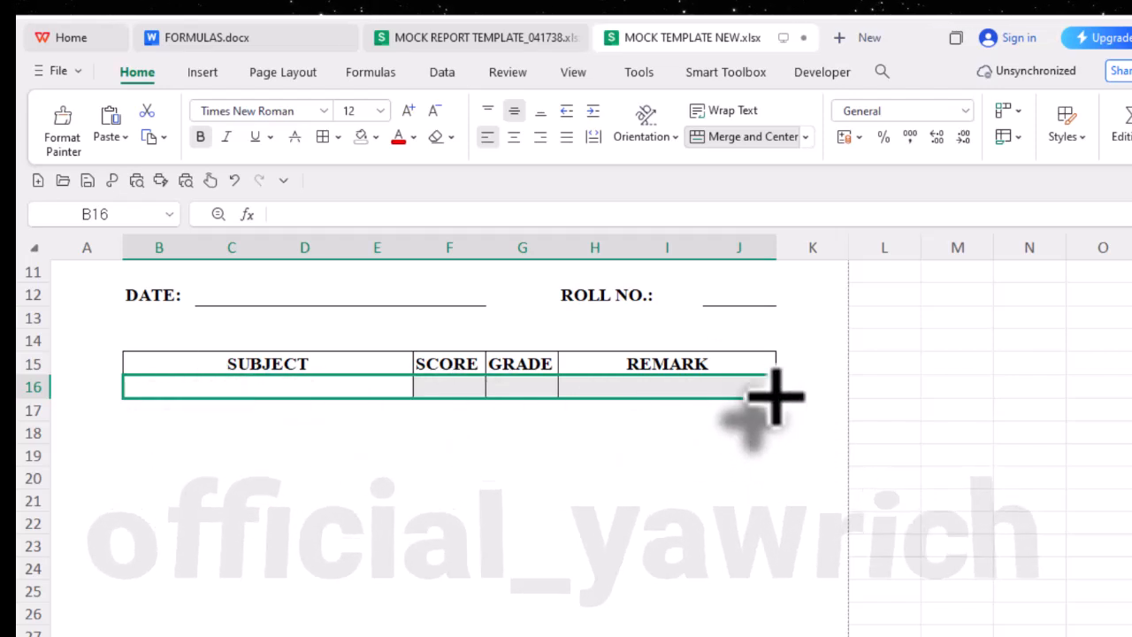
left_click_drag(775, 399, 774, 463)
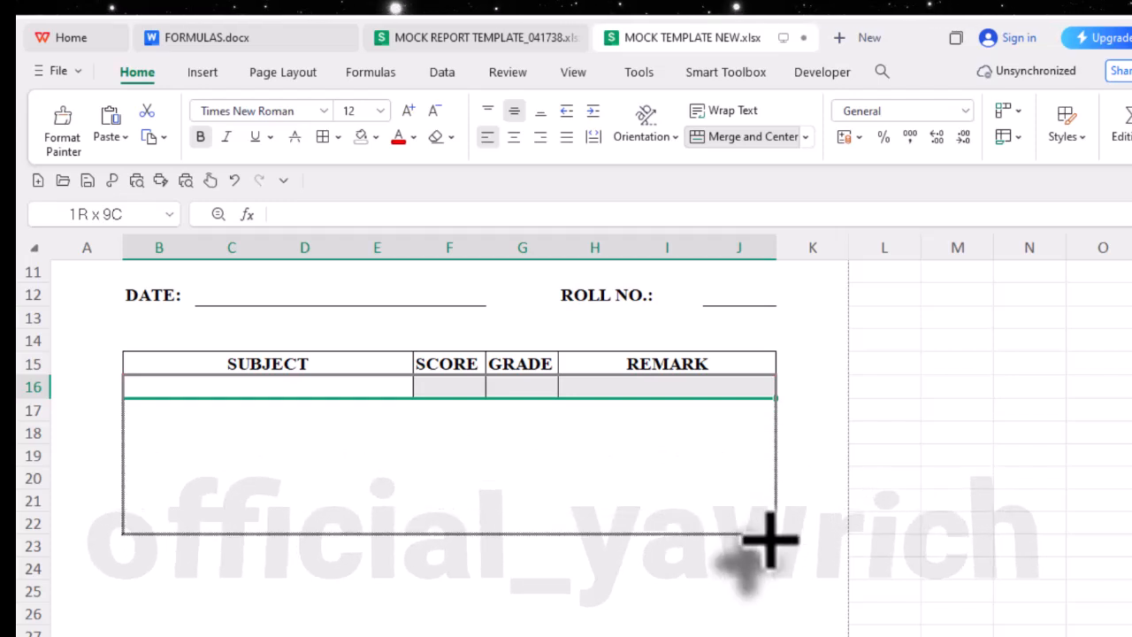
left_click_drag(767, 570, 768, 611)
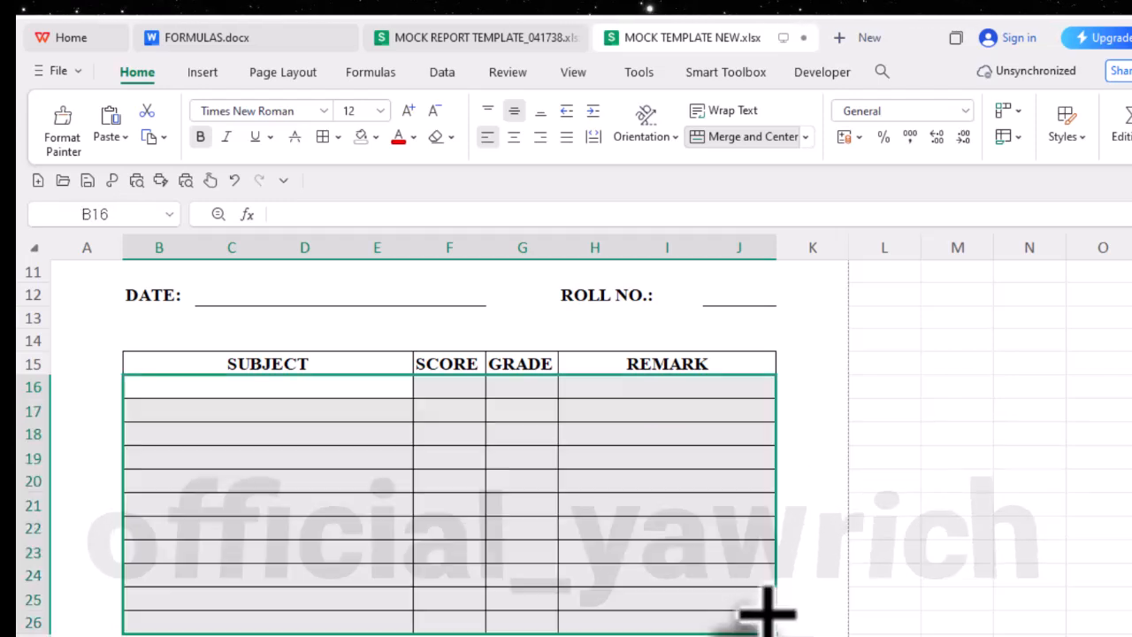
left_click(264, 386)
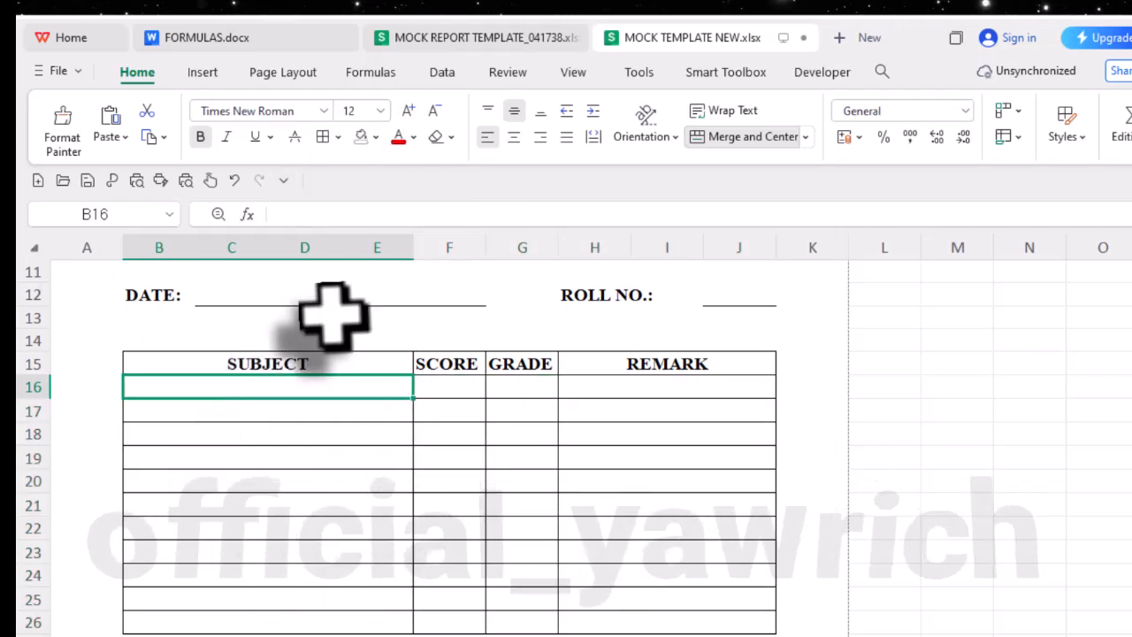
- Copy the subject list from ENGLISH LANGUAGE to TOTAL in MOCK REPORT TEMPLATE_041738 and paste it at B16 of MOCK TEMPLATE NEW.xlsx
left_click(453, 39)
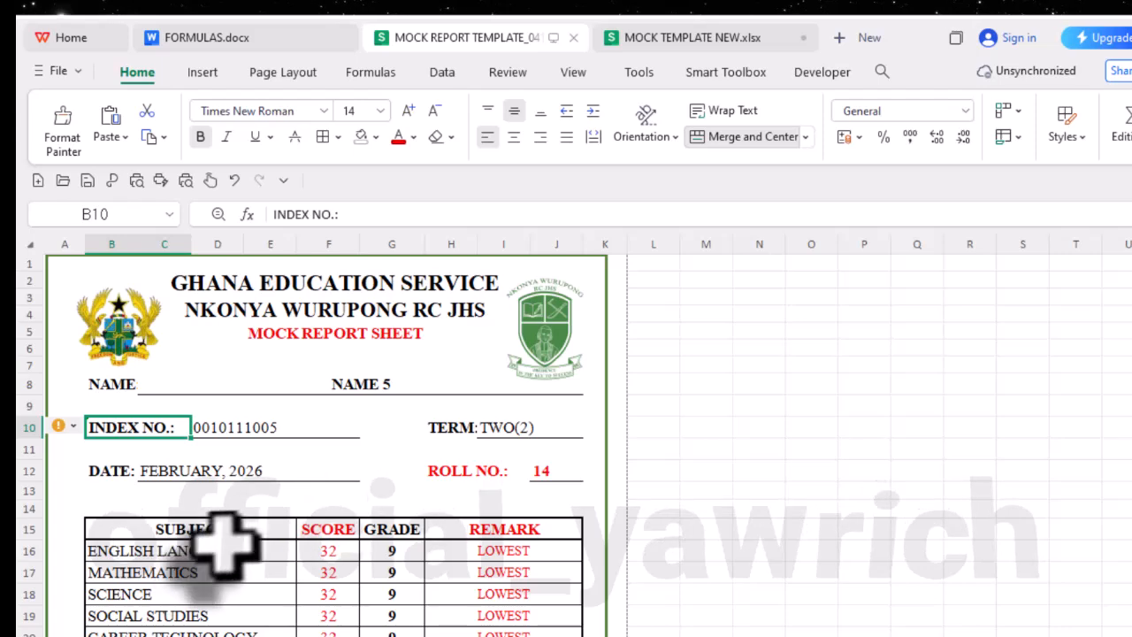
scroll(225, 544, "down", 2)
left_click_drag(228, 453, 217, 623)
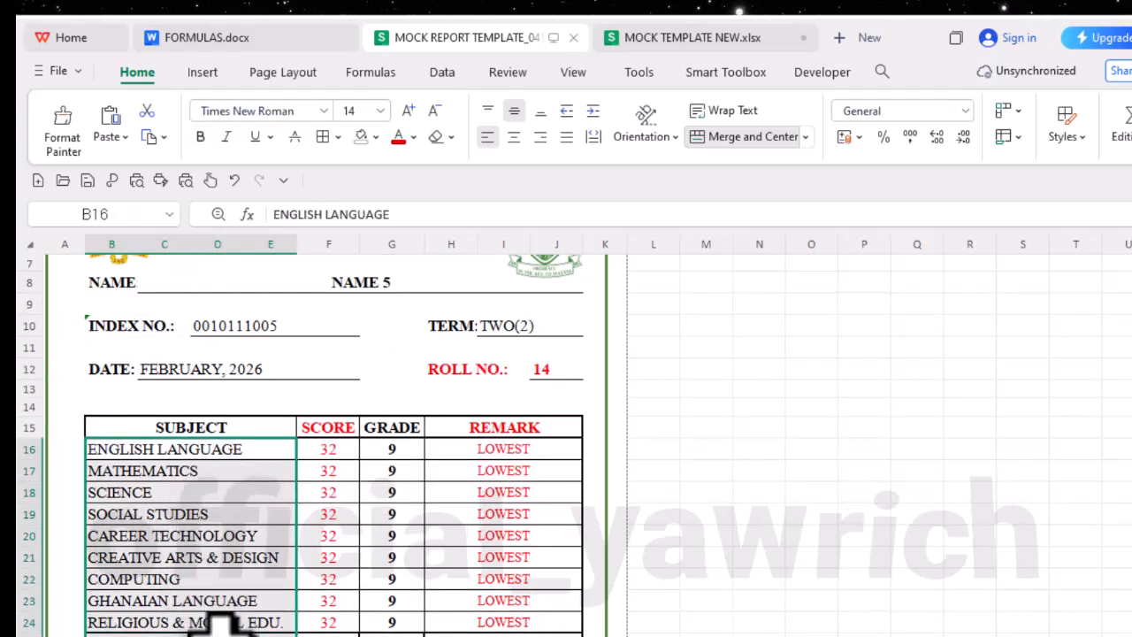
left_click(670, 40)
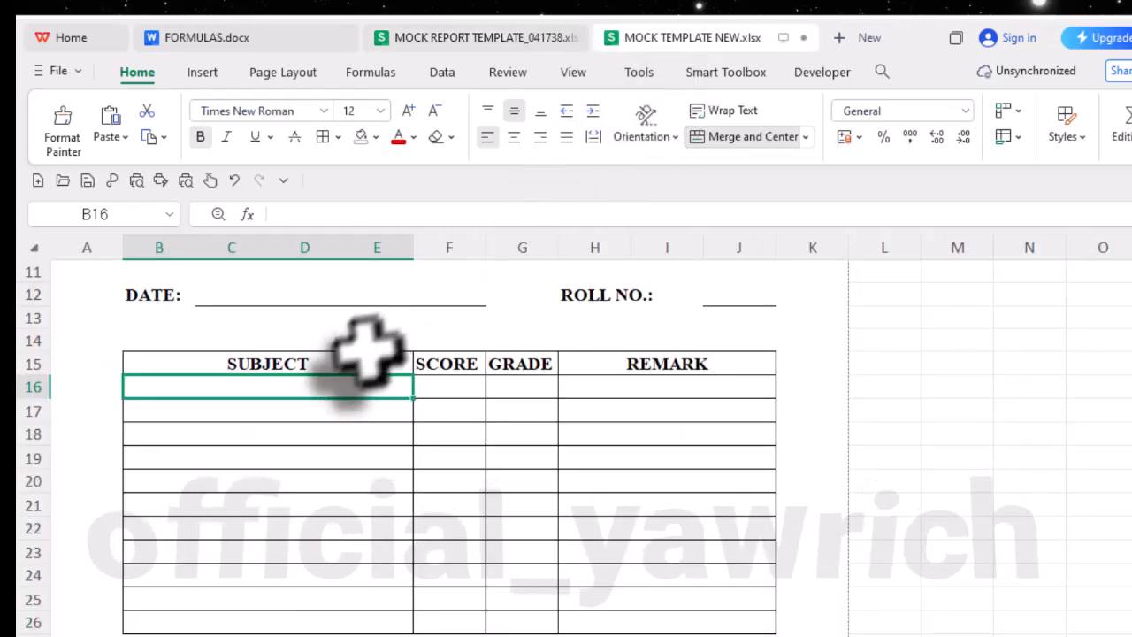
type("ENGLISH LANGUAGE MATHEMATICS SCIENCE SOCIAL STUDIES CAREER TECHNOLOGY CREATIVE ARTS & DESIGN COMPUTING GHANAIAN LANGUAGE RELIGIOUS & MORAL EDU. TOTAL")
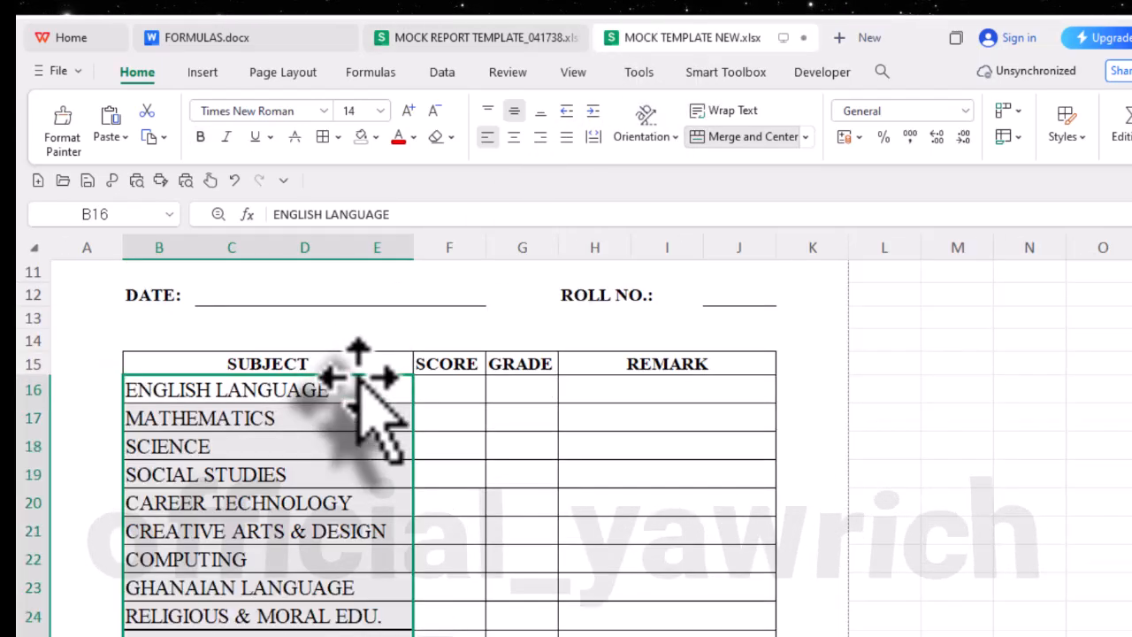
scroll(454, 434, "down", 2)
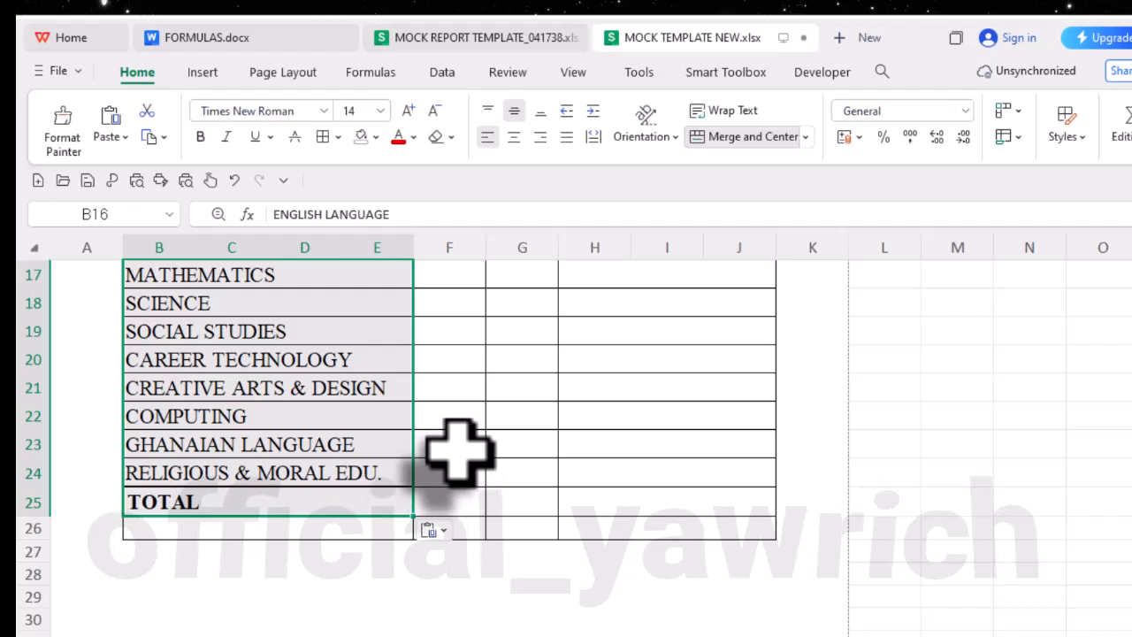
scroll(458, 453, "up", 2)
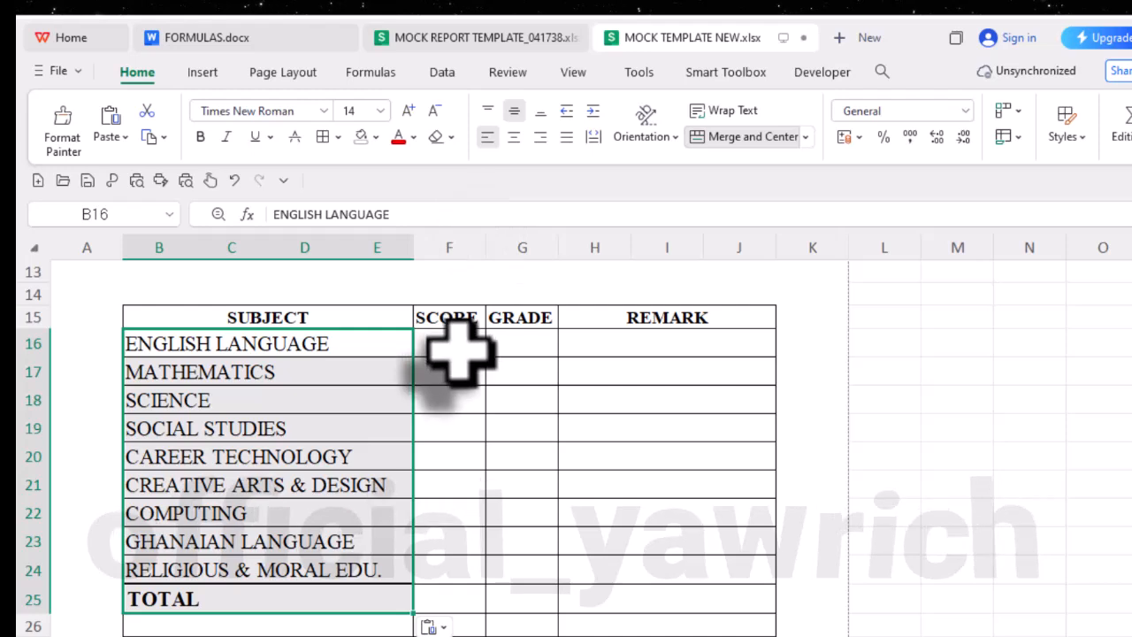
- Compare the font size of the SUBJECT heading with the INDEX NO. label in MOCK REPORT TEMPLATE_041738, then return to MOCK TEMPLATE NEW.xlsx
left_click(298, 317)
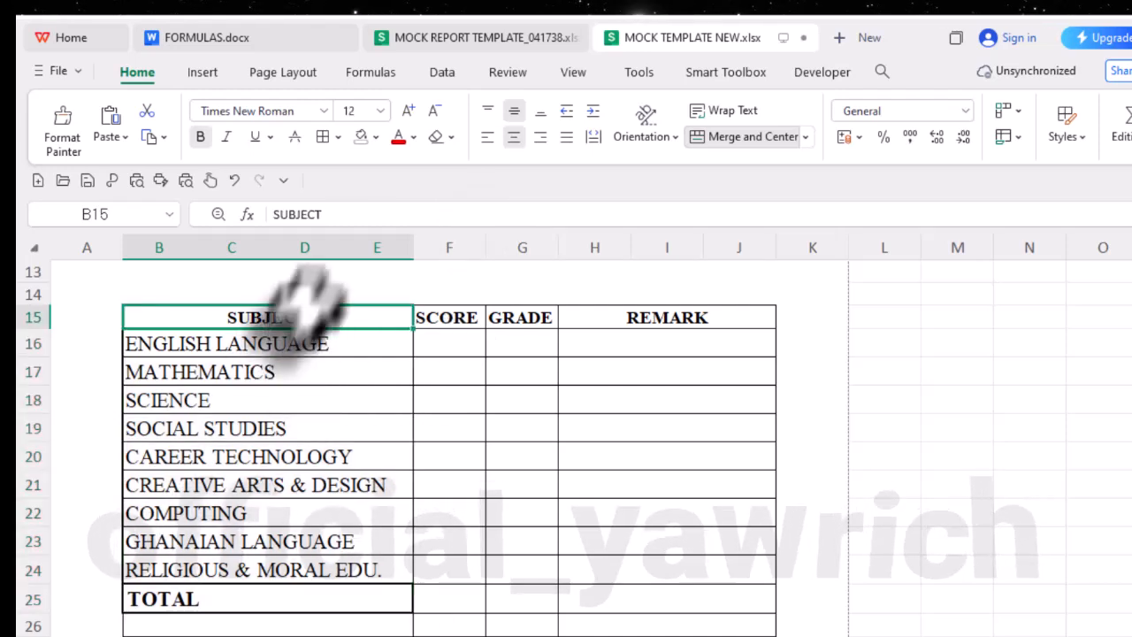
left_click(422, 37)
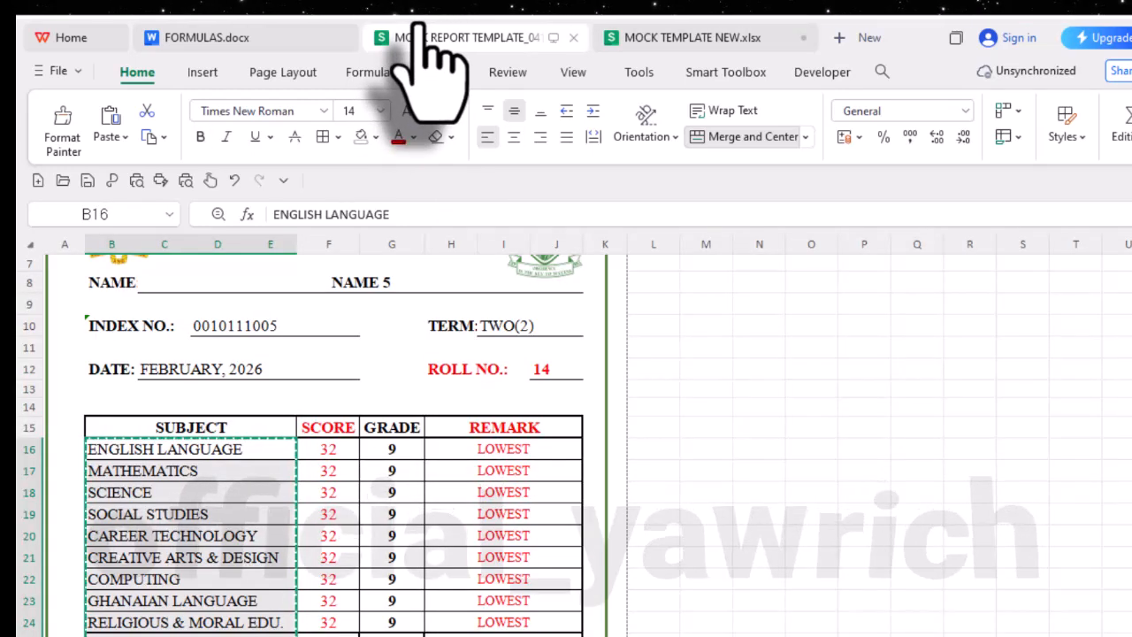
double_click(770, 493)
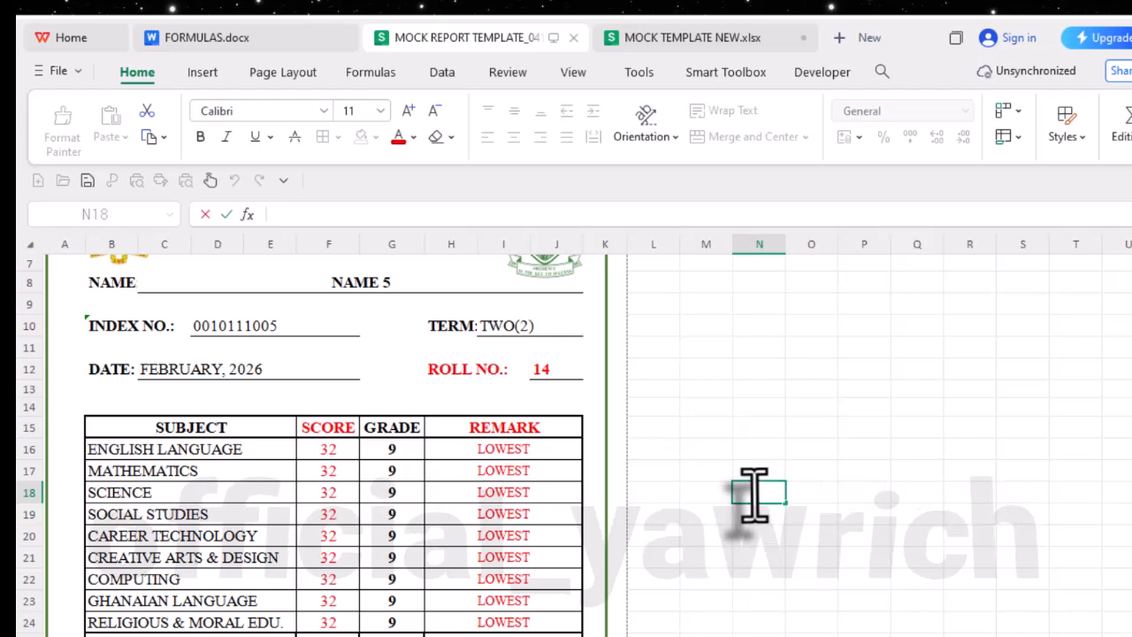
left_click(727, 564)
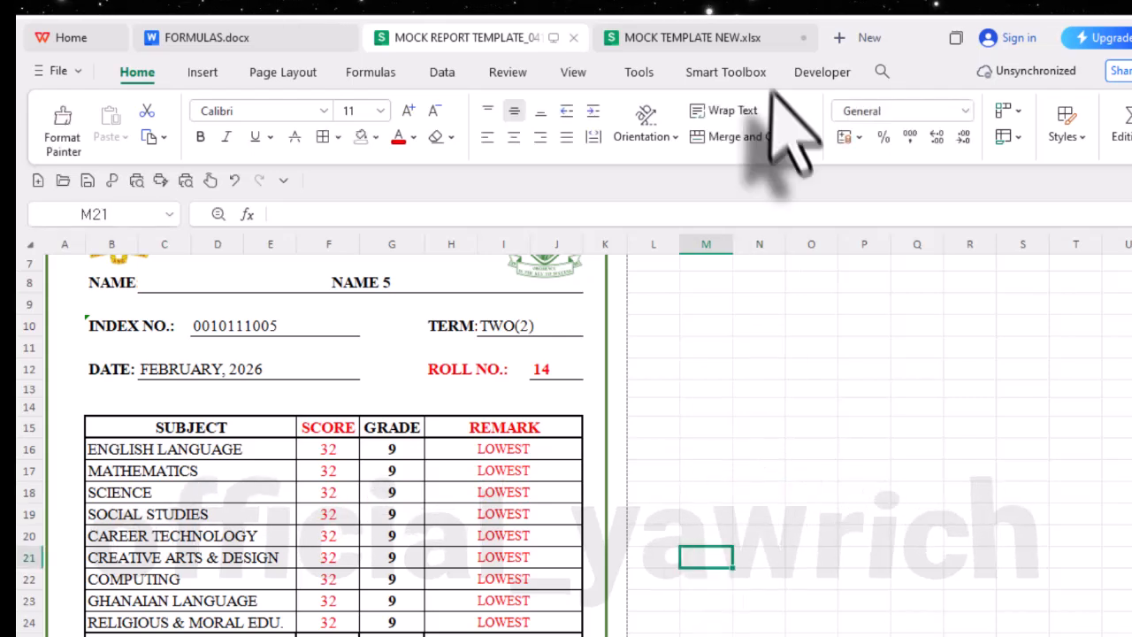
left_click(163, 329)
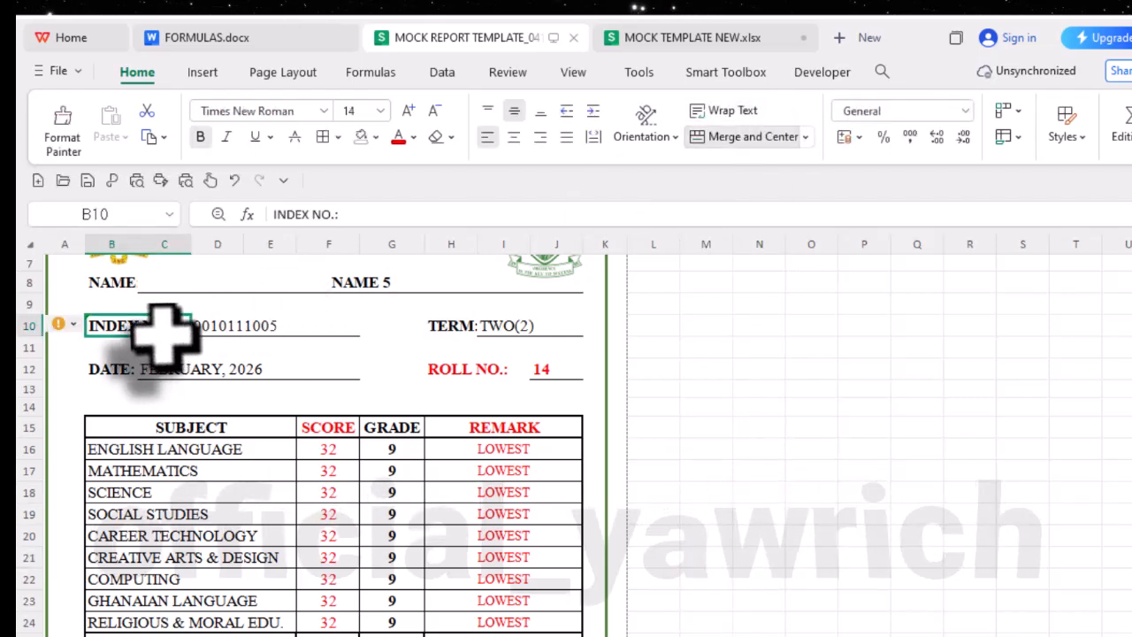
left_click(760, 41)
- Increase the font size of the student detail labels in B8 to J12 to 14
scroll(341, 391, "up", 4)
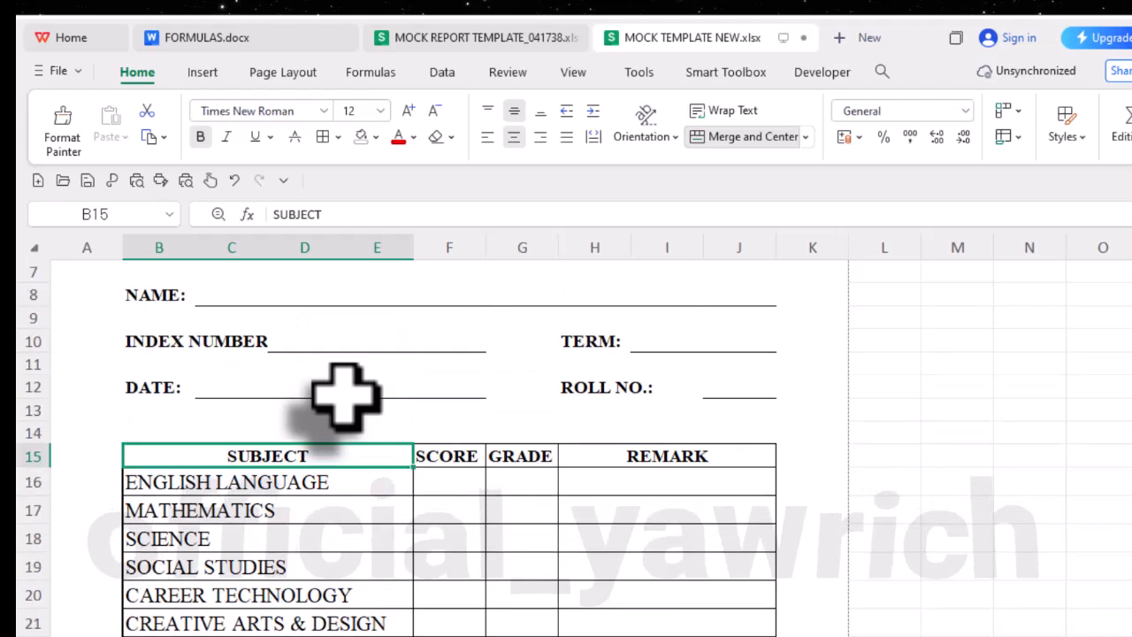
left_click(220, 430)
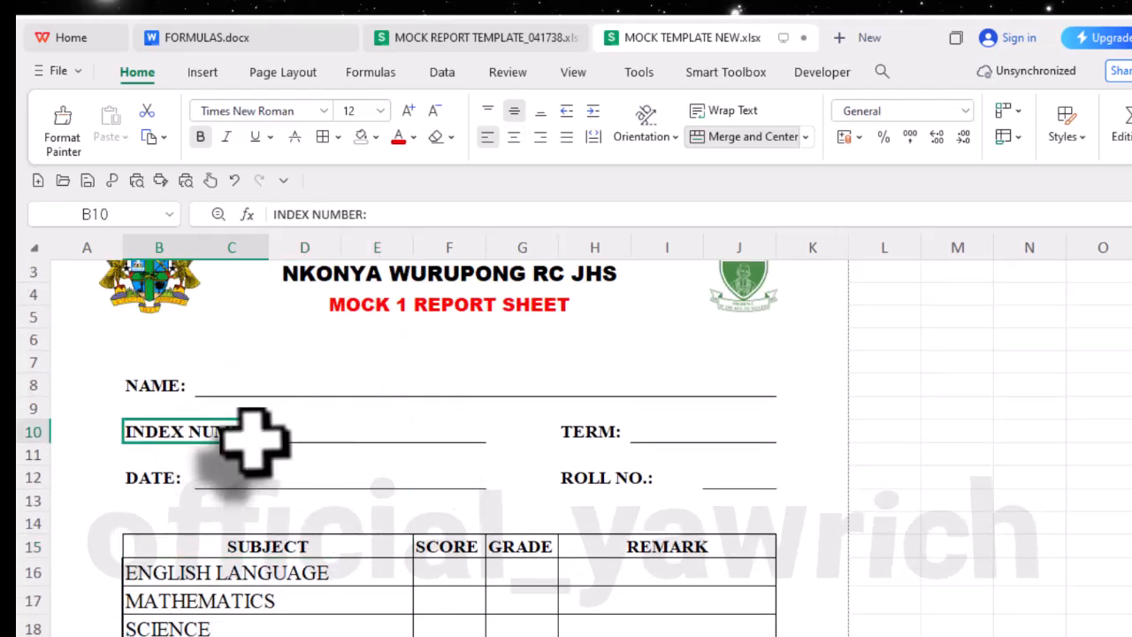
left_click_drag(144, 392, 538, 477)
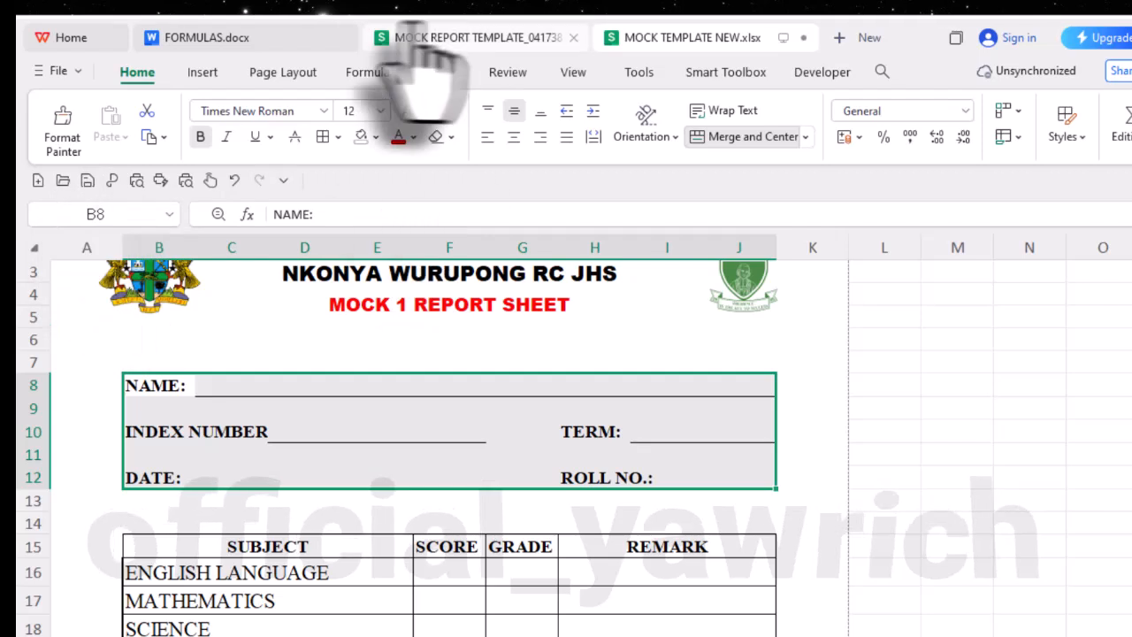
left_click(408, 110)
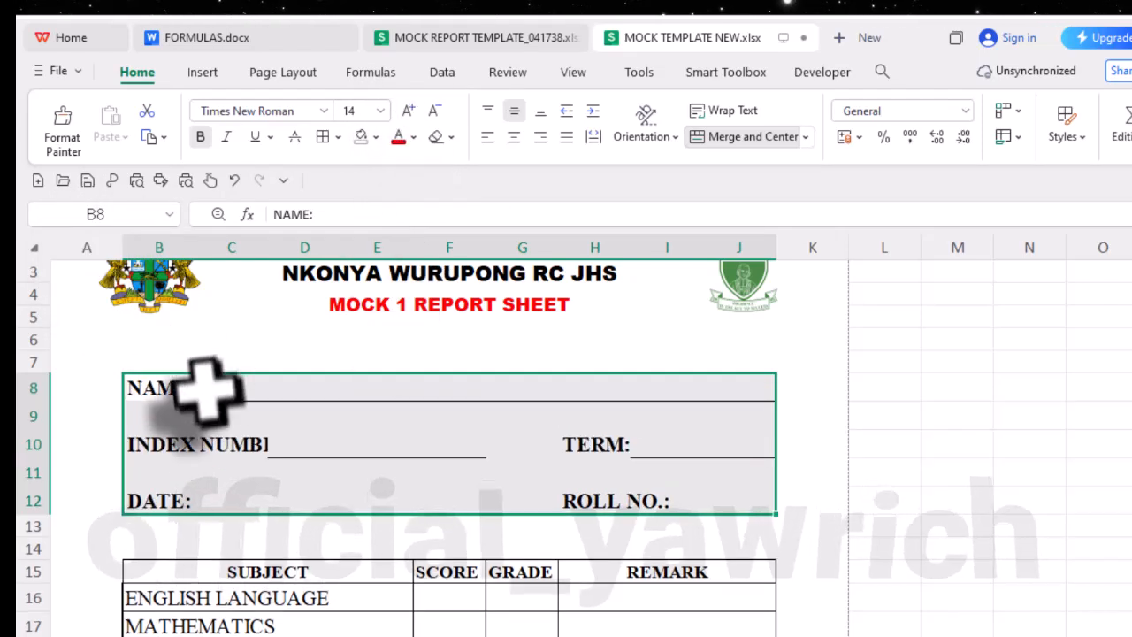
left_click(213, 442)
double_click(212, 442)
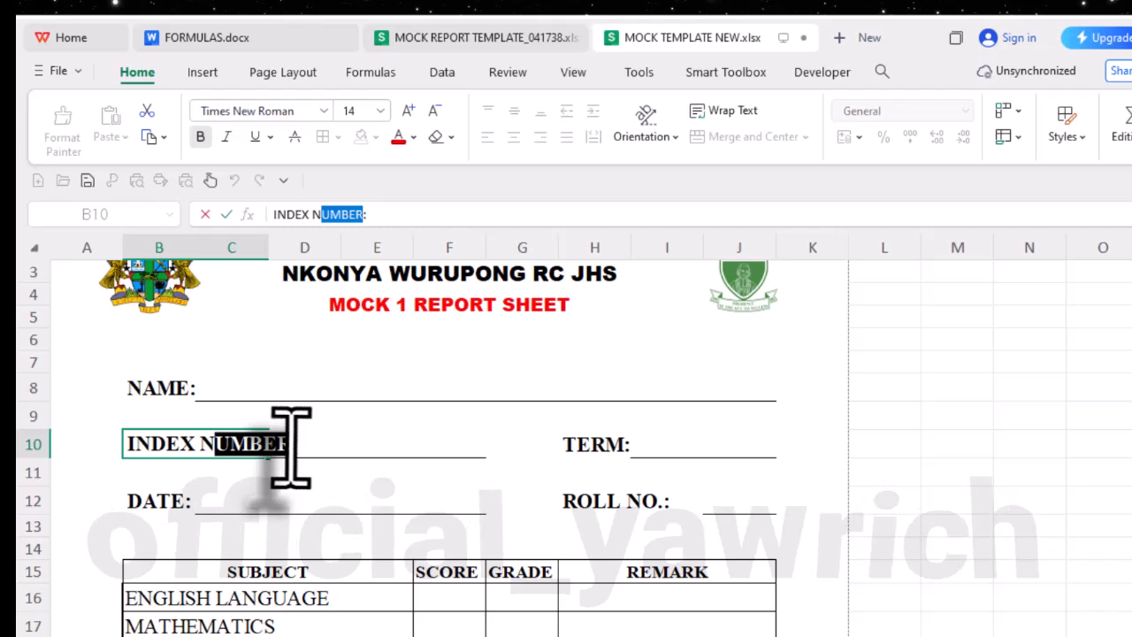
left_click_drag(291, 447, 300, 447)
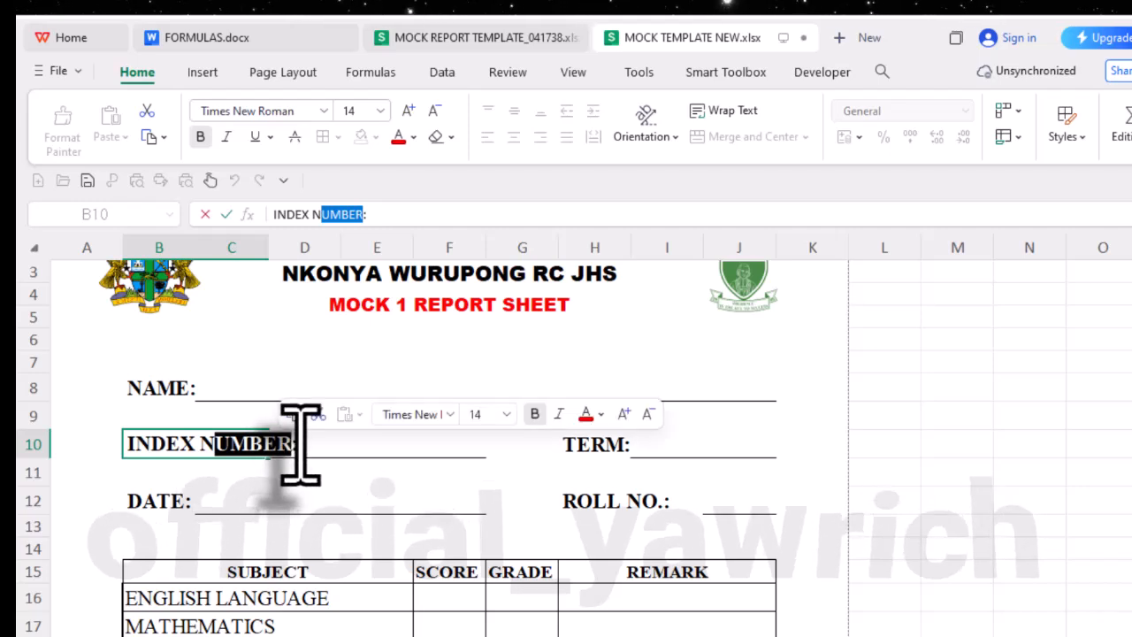
key("Escape")
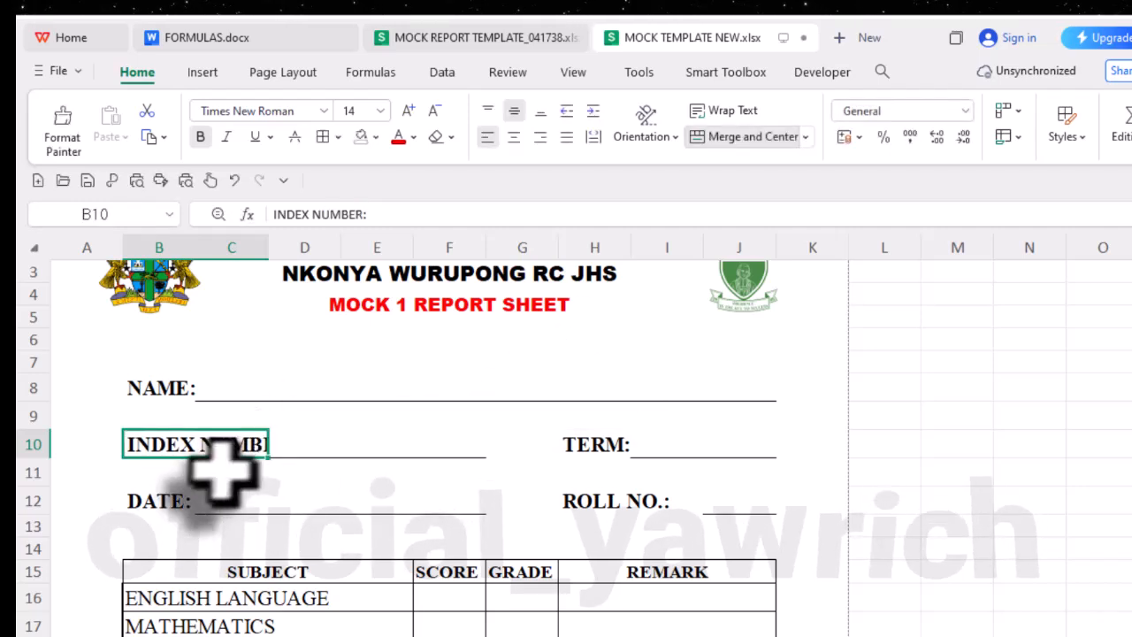
- Unmerge the INDEX NUMBER label cells B10 to C10 and the underlined blank D10 to F10
left_click(305, 451)
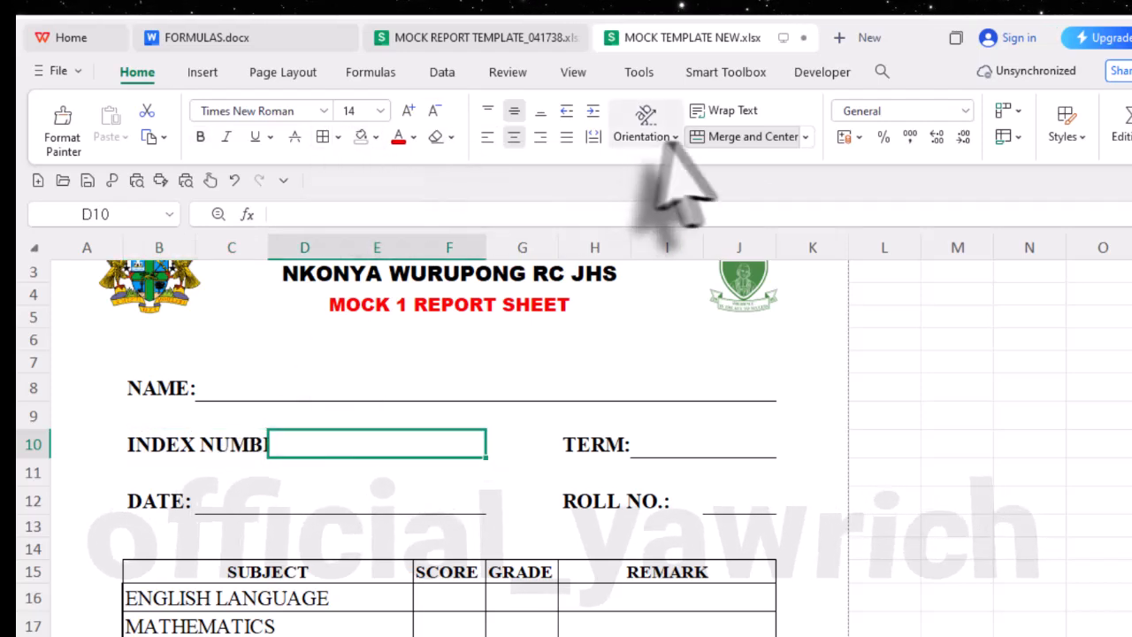
left_click(743, 137)
left_click(340, 500)
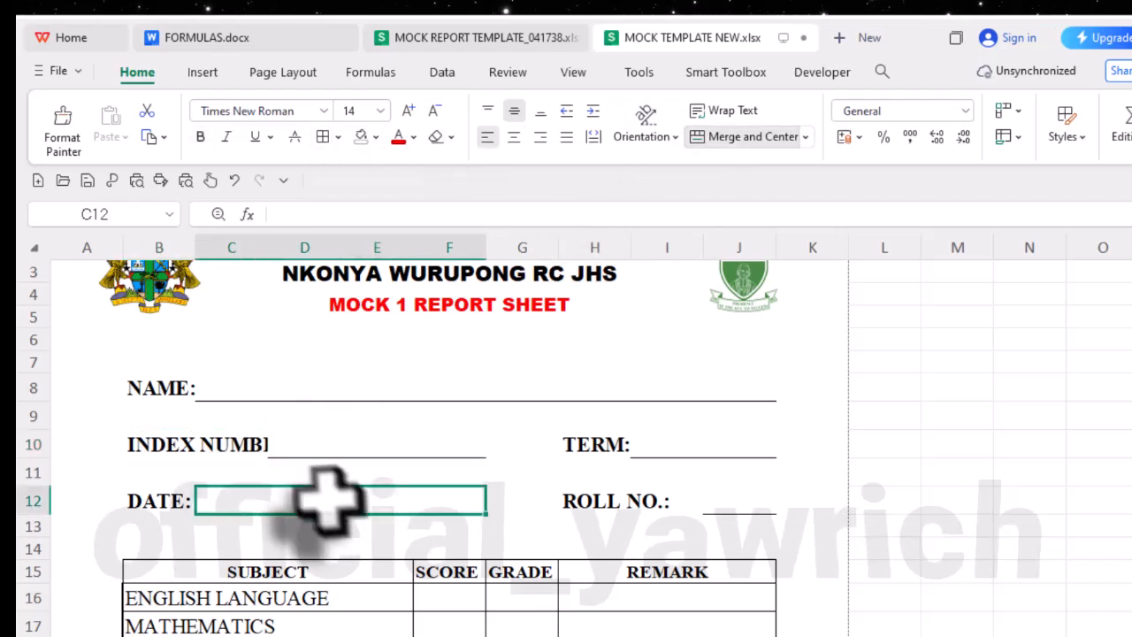
left_click(316, 453)
left_click_drag(137, 452, 305, 453)
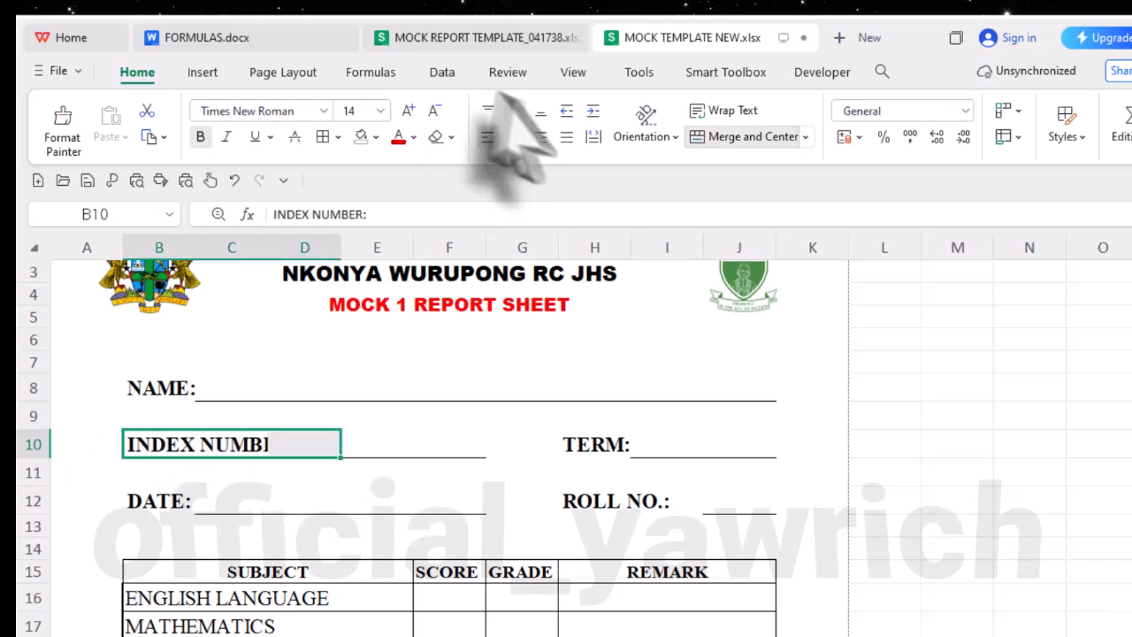
left_click(737, 140)
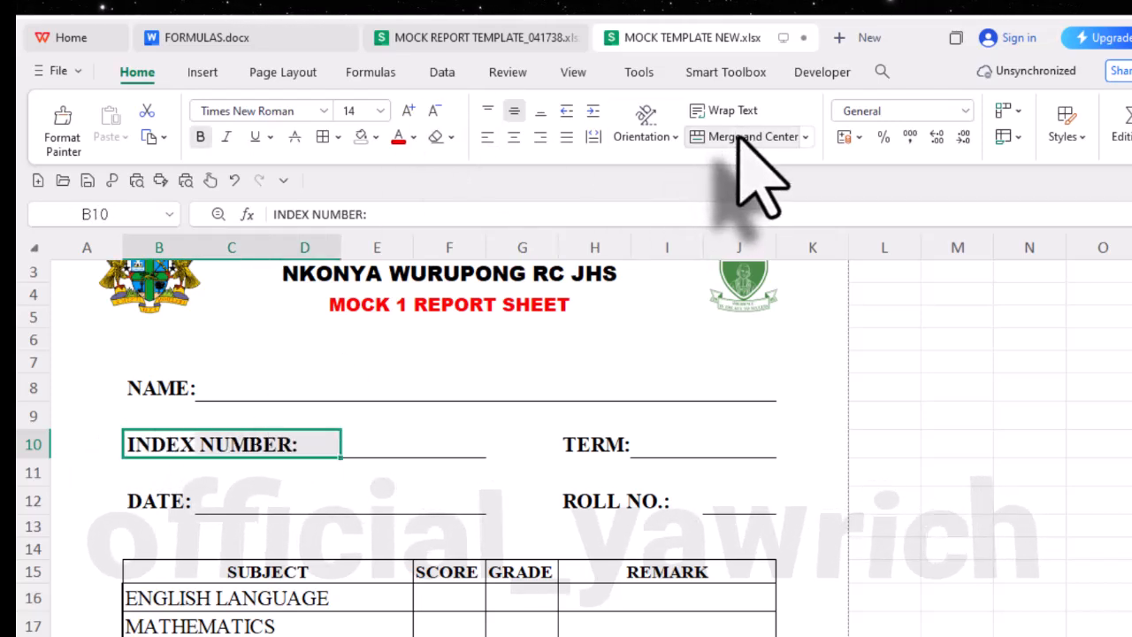
left_click(329, 451)
left_click(144, 448)
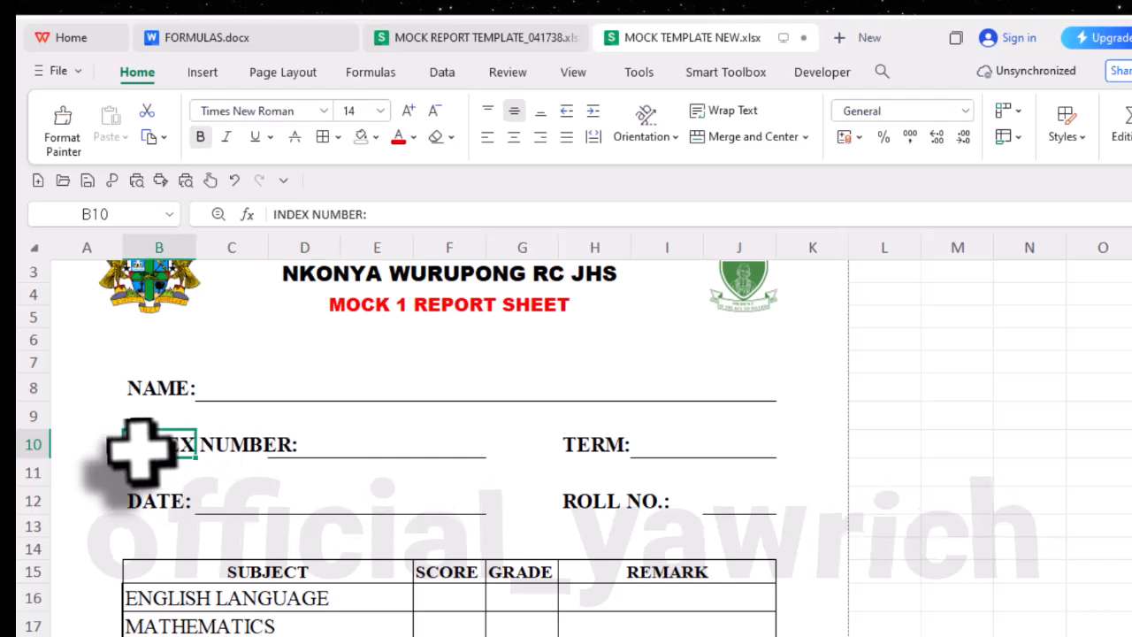
left_click(213, 469)
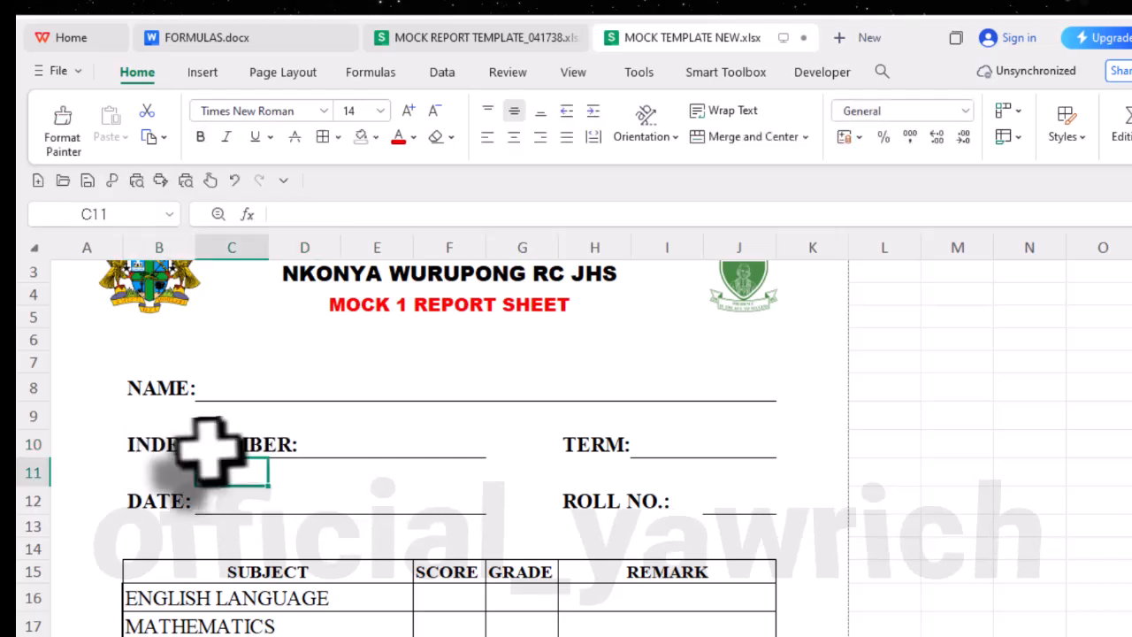
- Shorten the index number label in B10 to "INDEX NO.:"
left_click(159, 445)
double_click(223, 447)
left_click(181, 445)
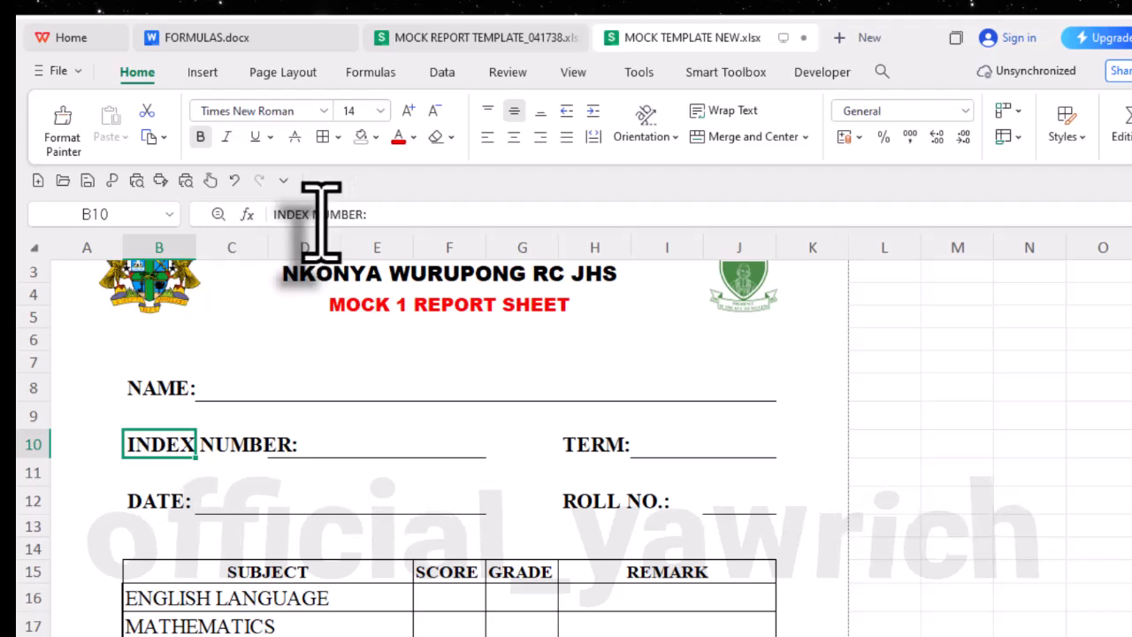
left_click_drag(322, 214, 455, 221)
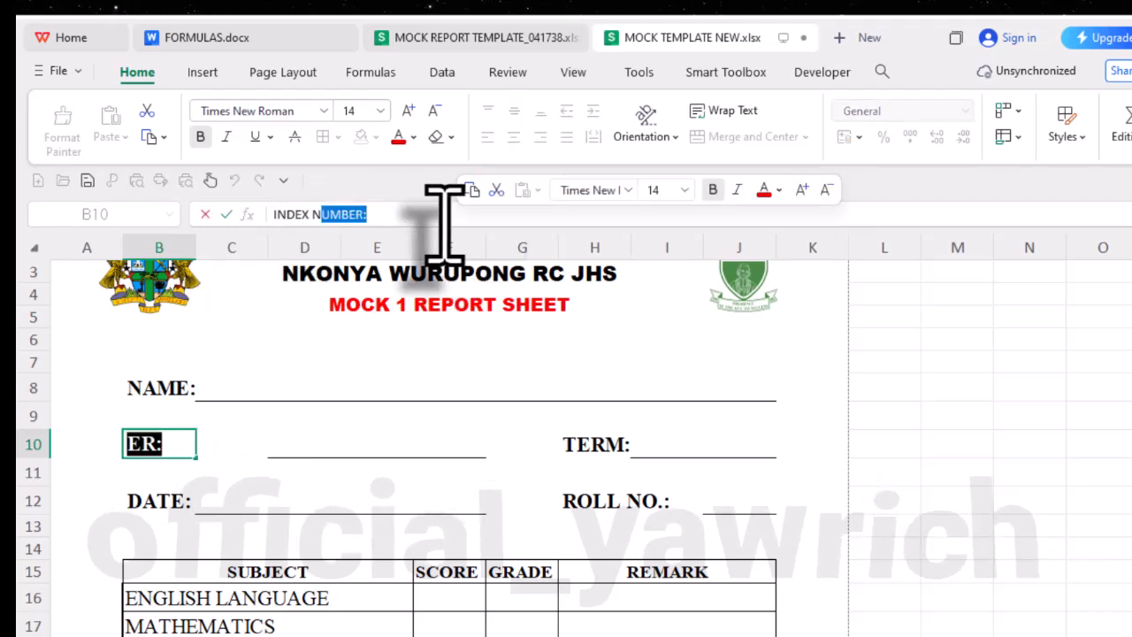
type("O")
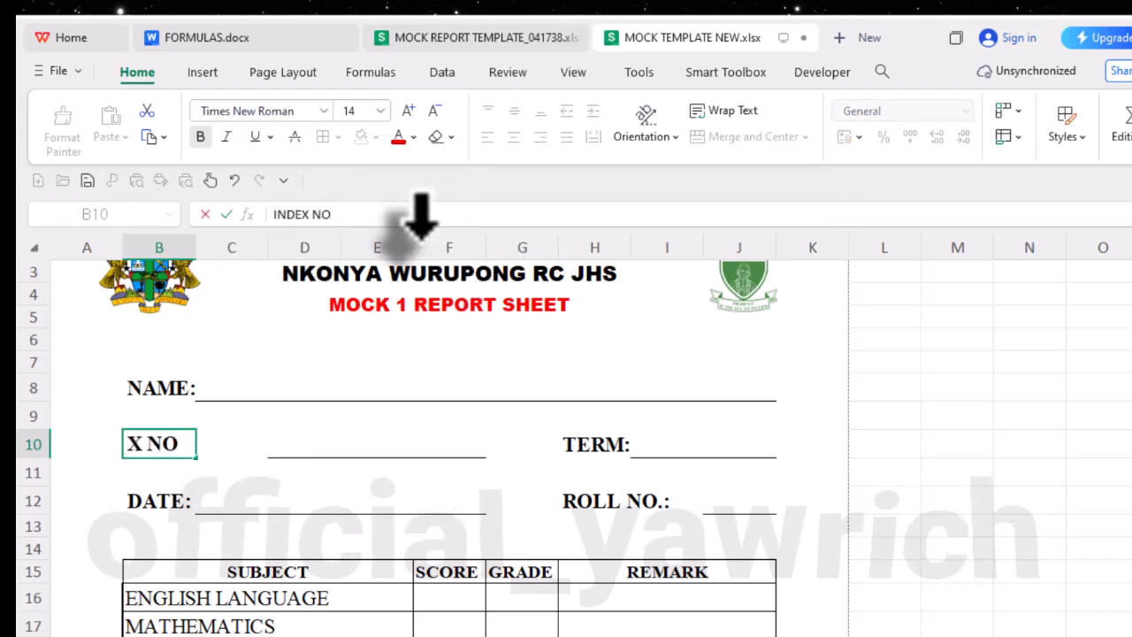
type(".")
left_click(368, 416)
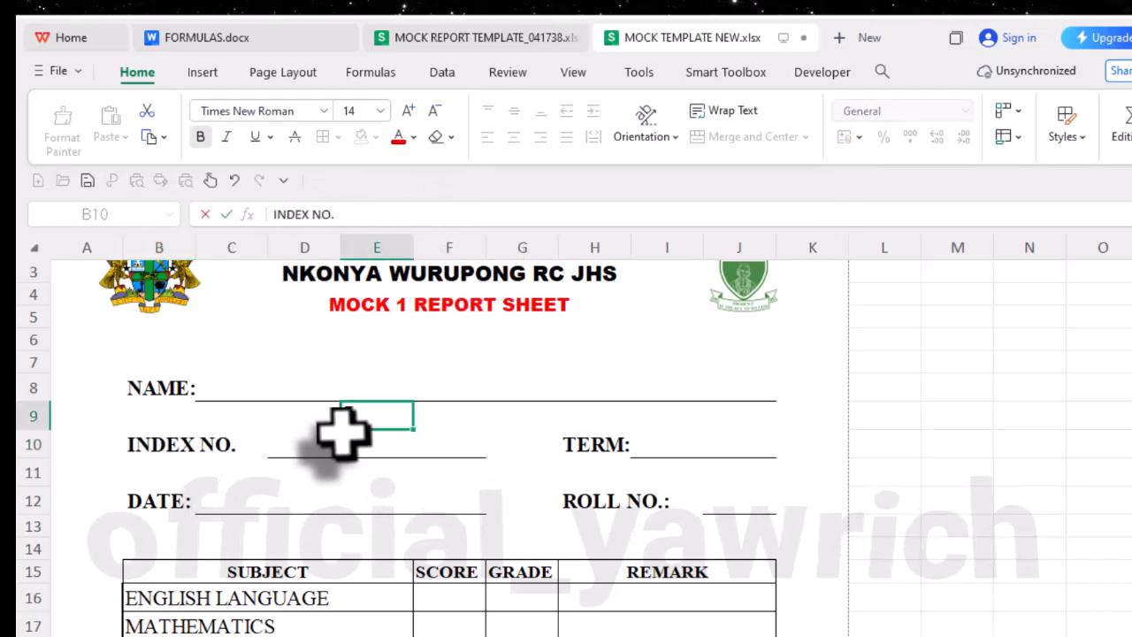
left_click(223, 449)
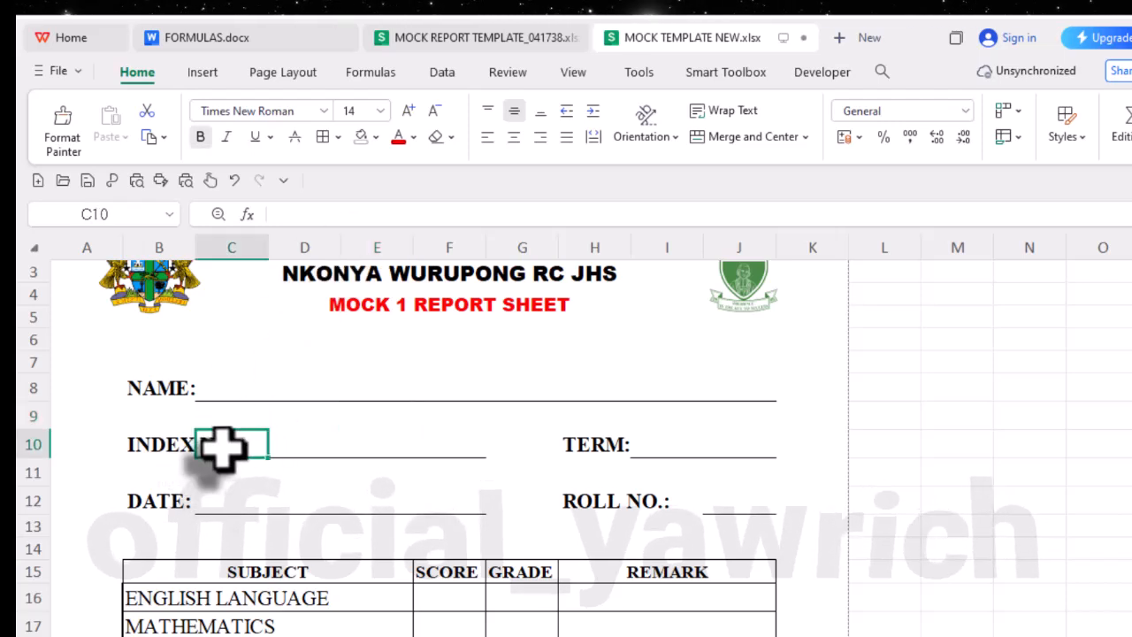
left_click(164, 447)
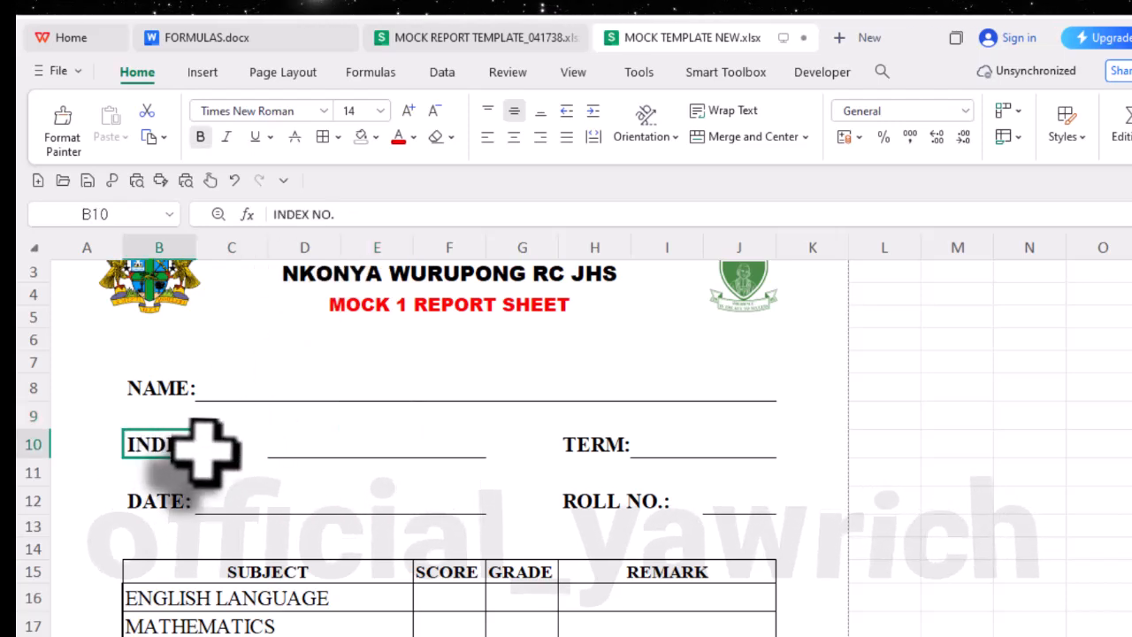
left_click(369, 215)
type(":")
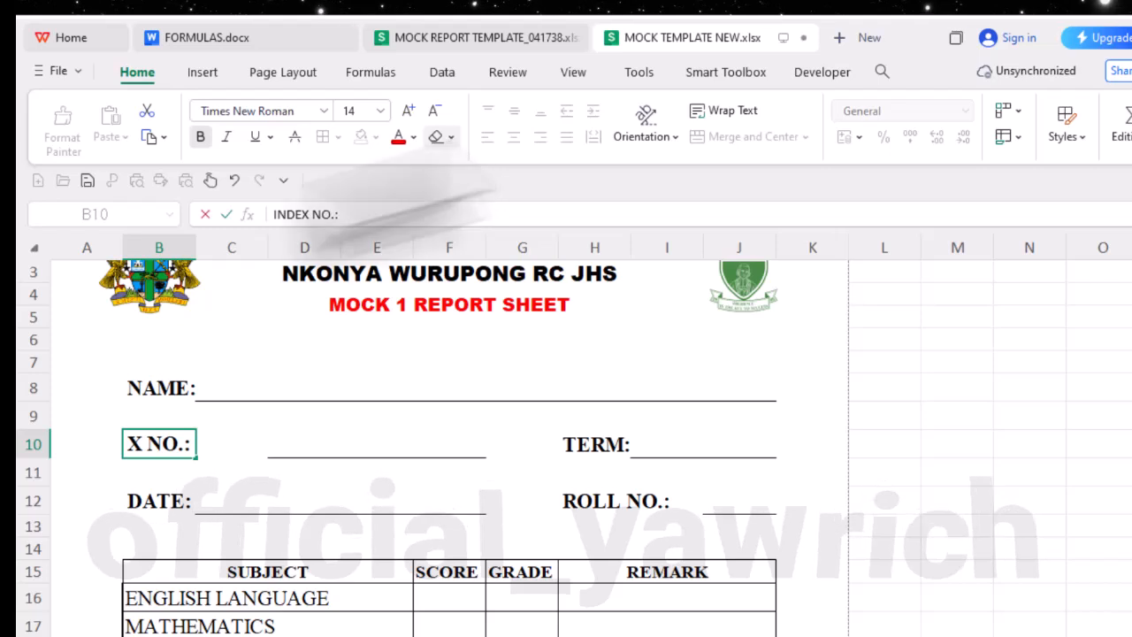
key("Return")
- Merge and center the underlined blank cells D10 to F10 beside the INDEX NO.: label
left_click(278, 451)
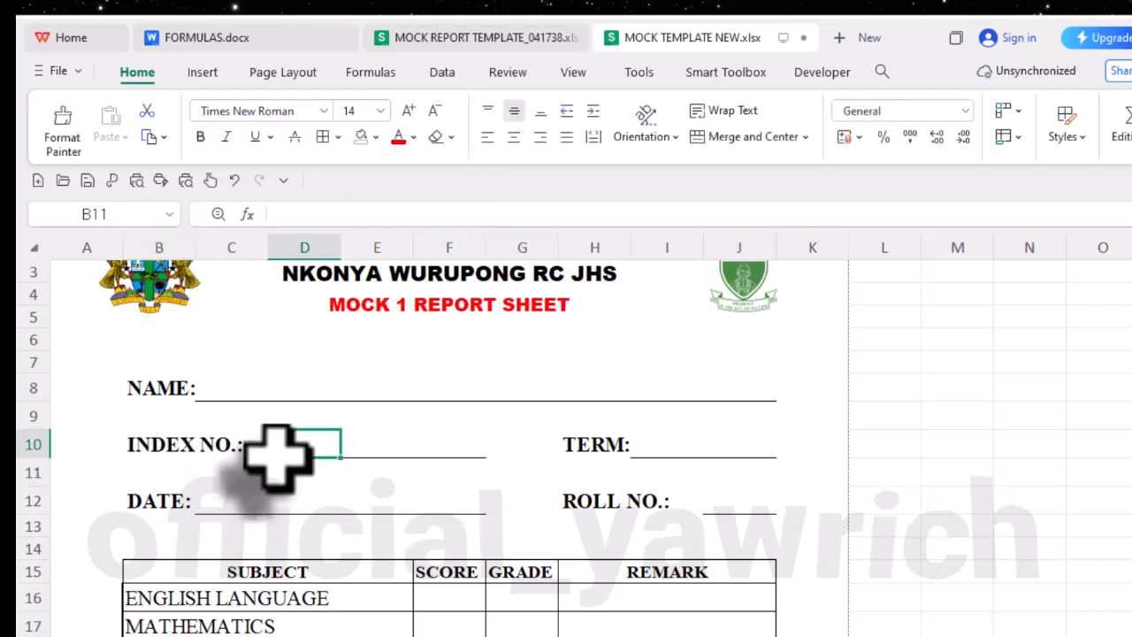
left_click_drag(278, 451, 442, 450)
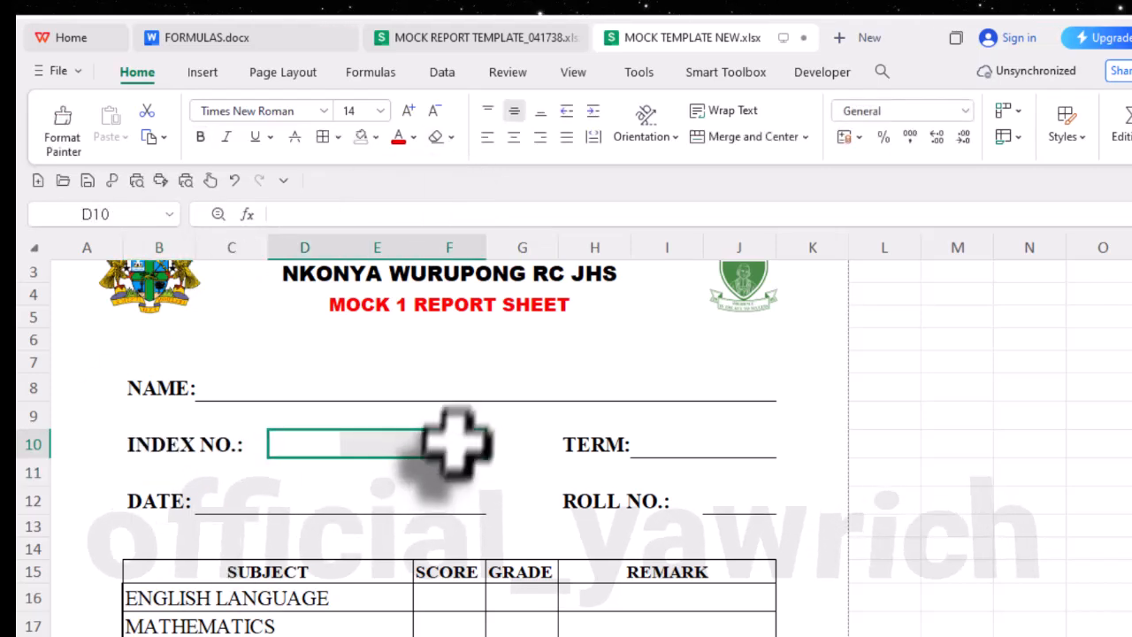
left_click(727, 136)
left_click(232, 525)
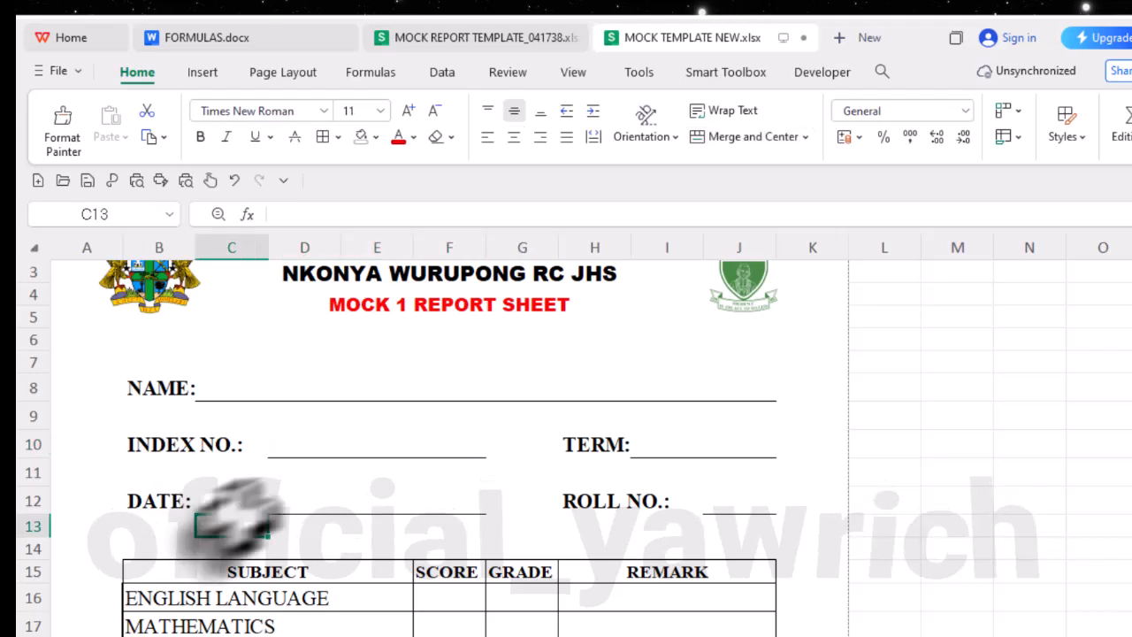
scroll(434, 512, "down", 2)
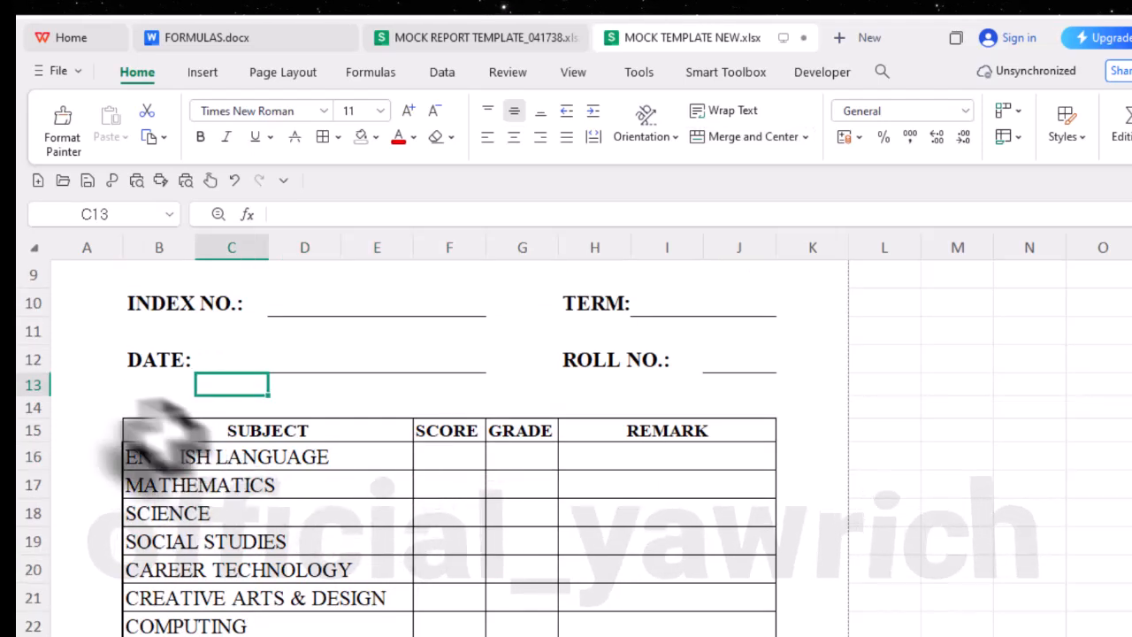
- Increase the font size of the table headings in B15 to J15 to 14
left_click_drag(159, 437, 652, 435)
left_click(407, 110)
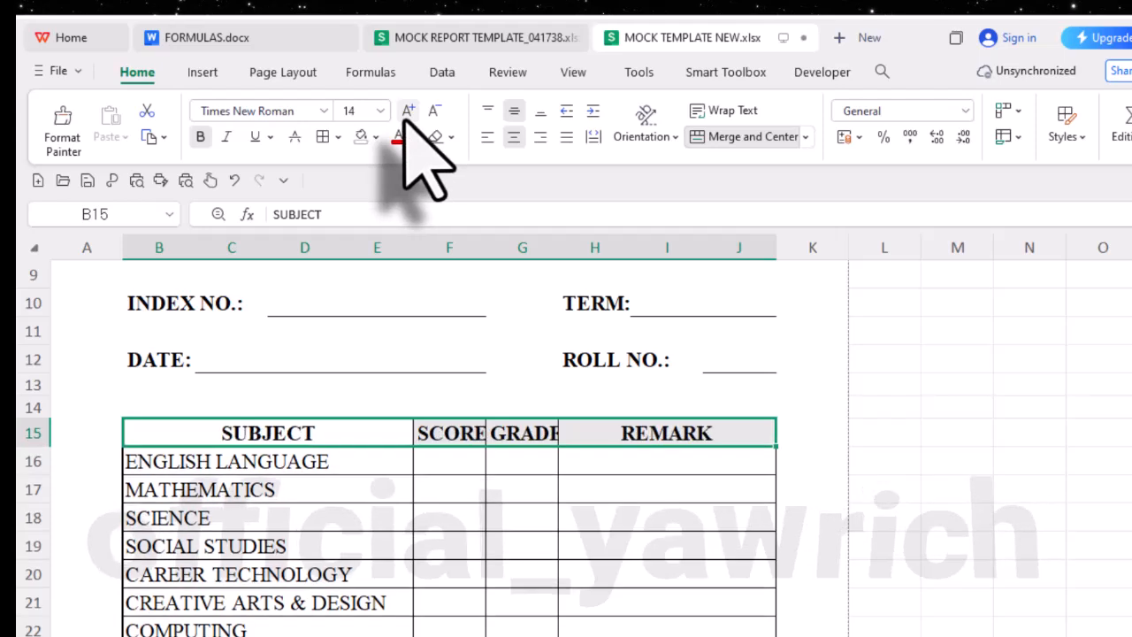
left_click(362, 459)
- Apply thick outside borders to the heading row B15 to J15 and around each of its SUBJECT, SCORE, GRADE and REMARK cells
scroll(374, 523, "down", 3)
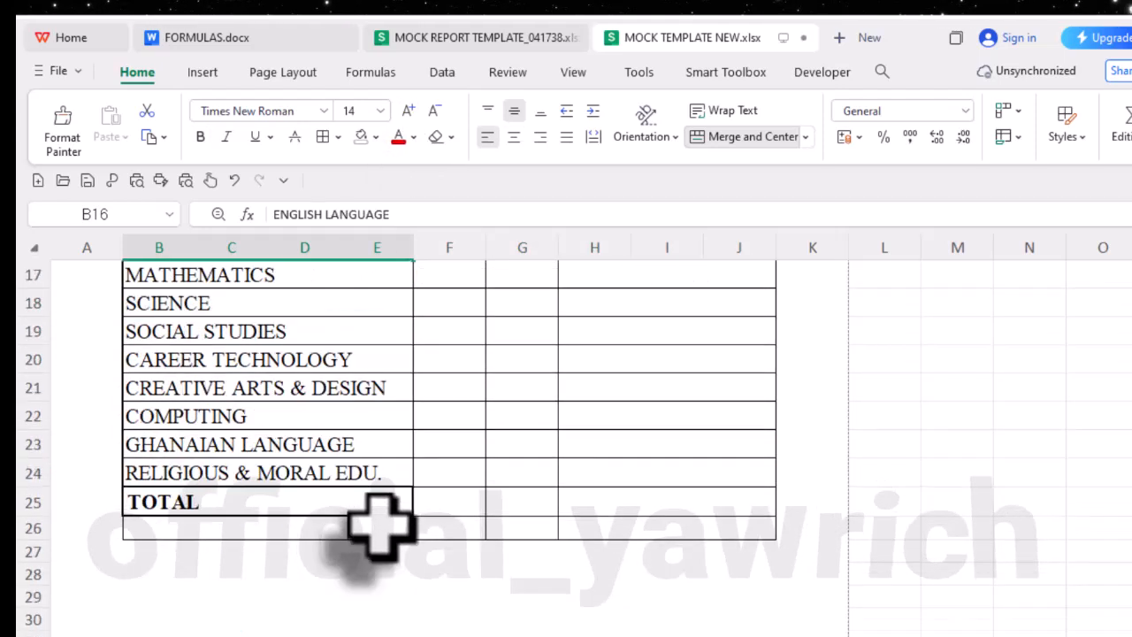
scroll(380, 524, "up", 2)
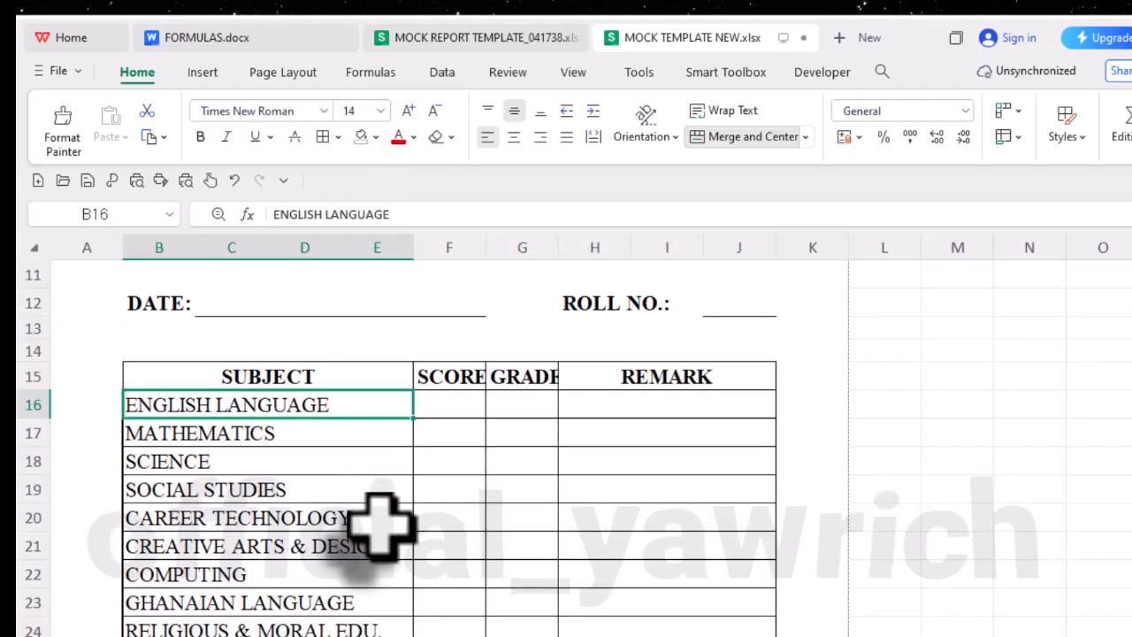
scroll(347, 549, "down", 1)
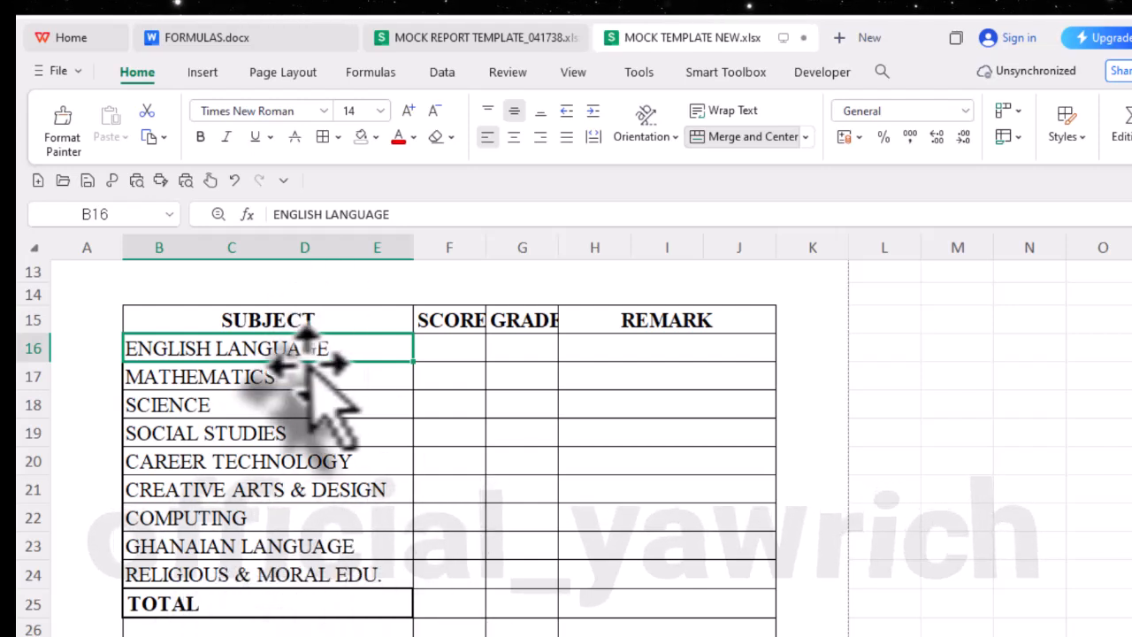
left_click_drag(167, 321, 630, 336)
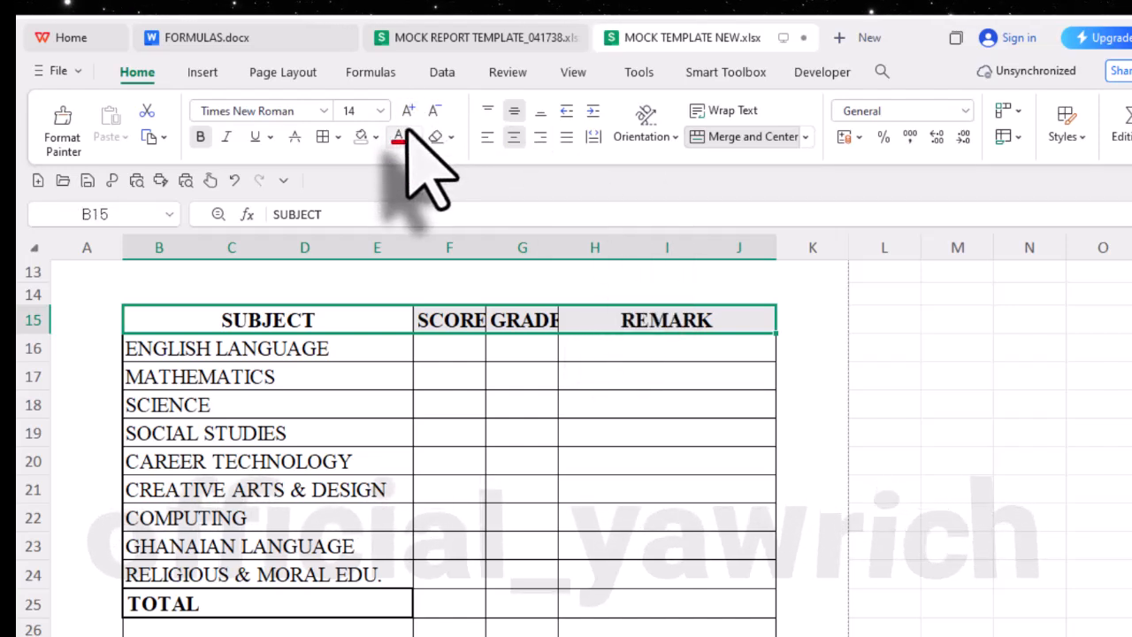
left_click(338, 137)
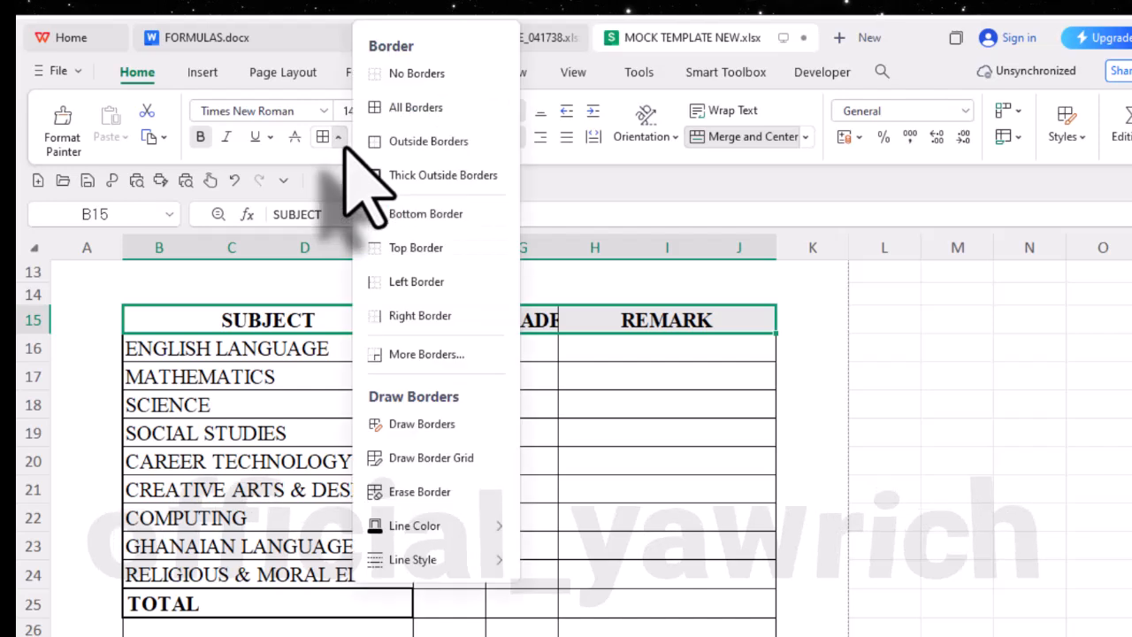
left_click(390, 175)
left_click(379, 327)
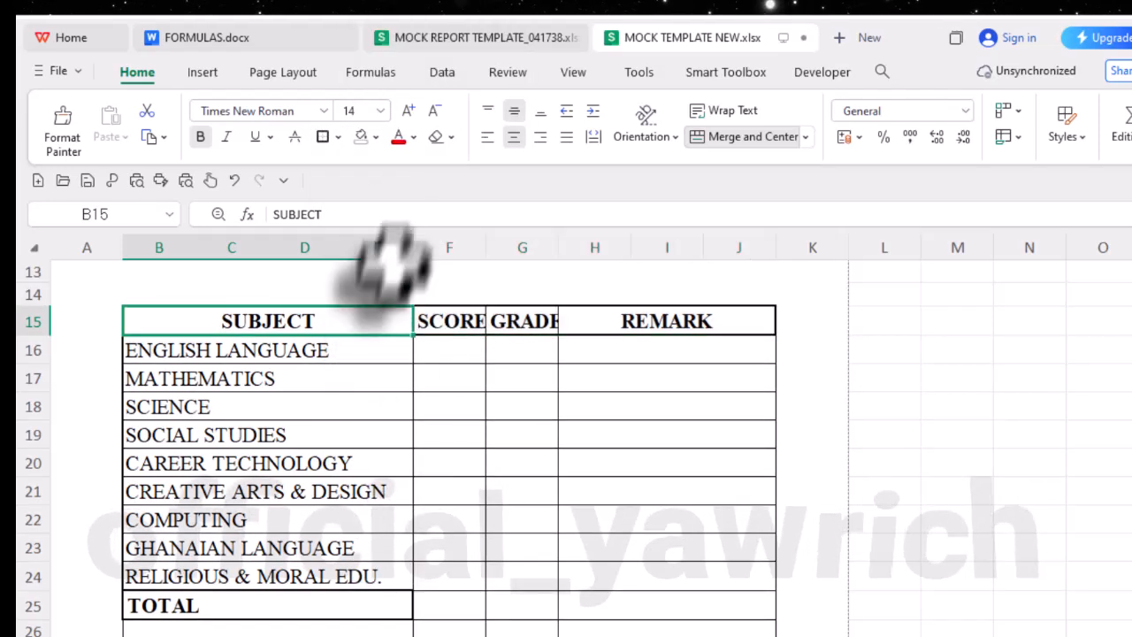
left_click(449, 318)
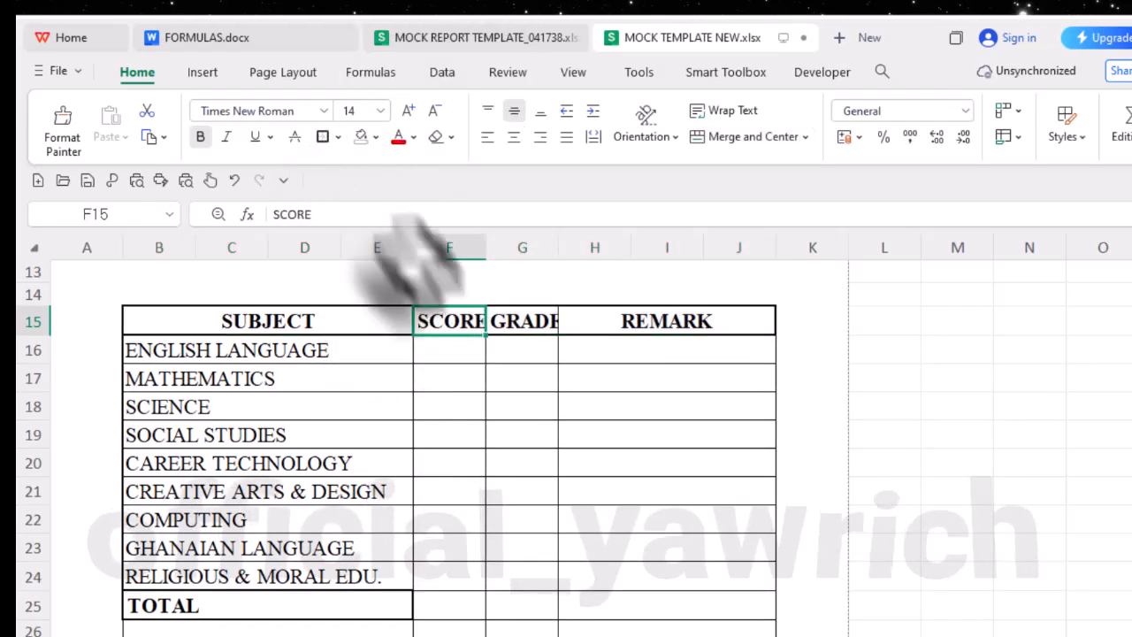
left_click(523, 323)
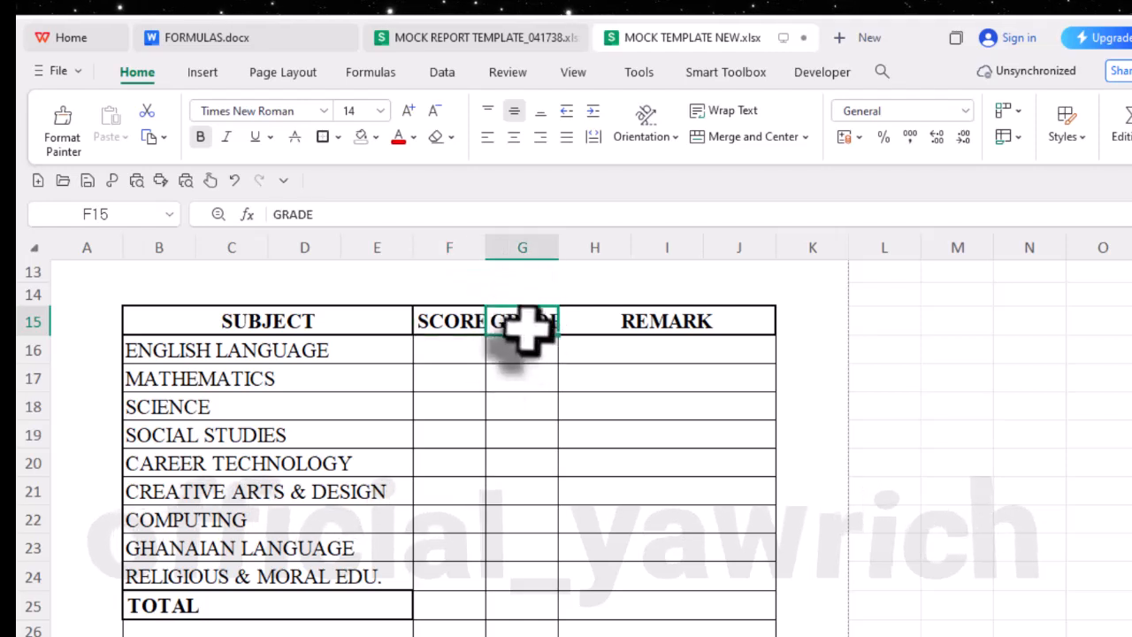
left_click(620, 322)
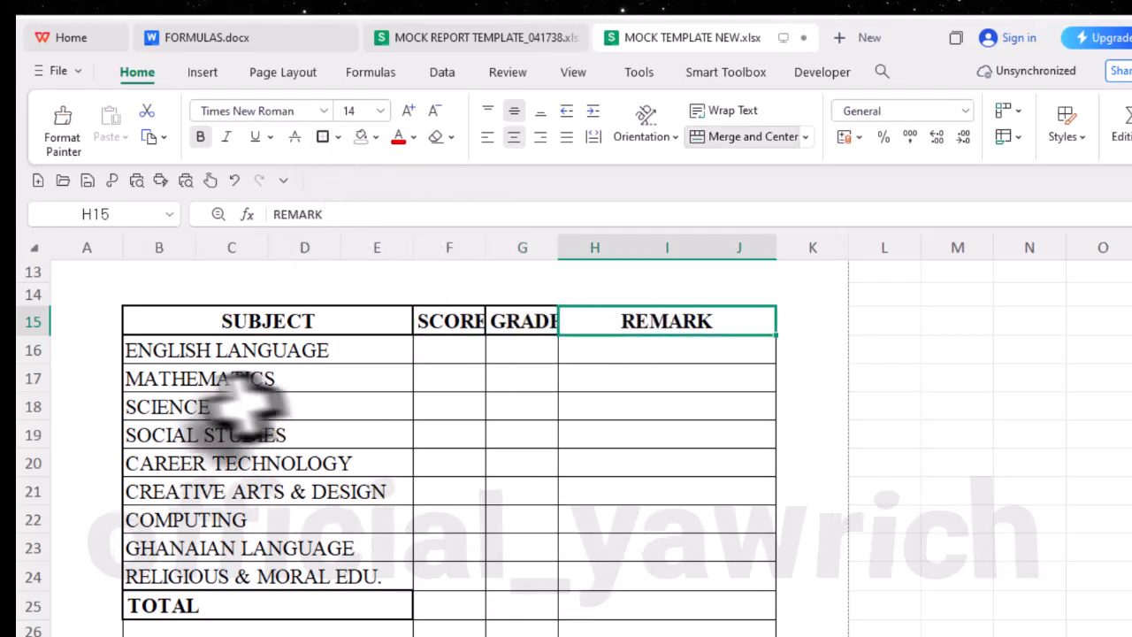
- Put a thick outside border around the table body from B16 to J25
left_click_drag(189, 358, 690, 522)
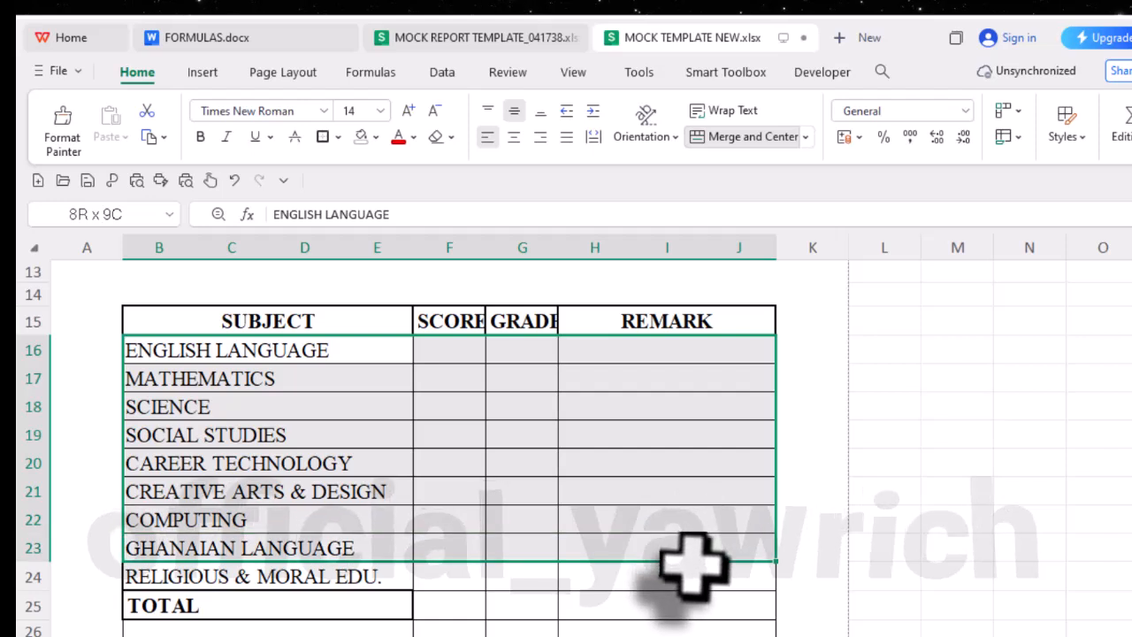
left_click_drag(693, 565, 693, 607)
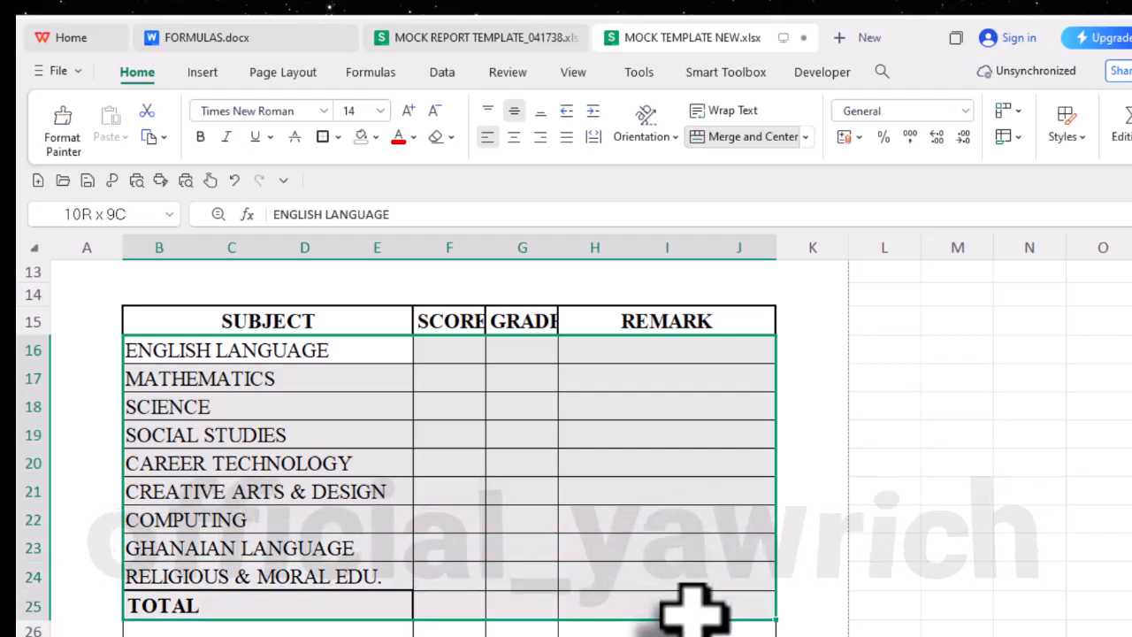
left_click_drag(694, 610, 693, 611)
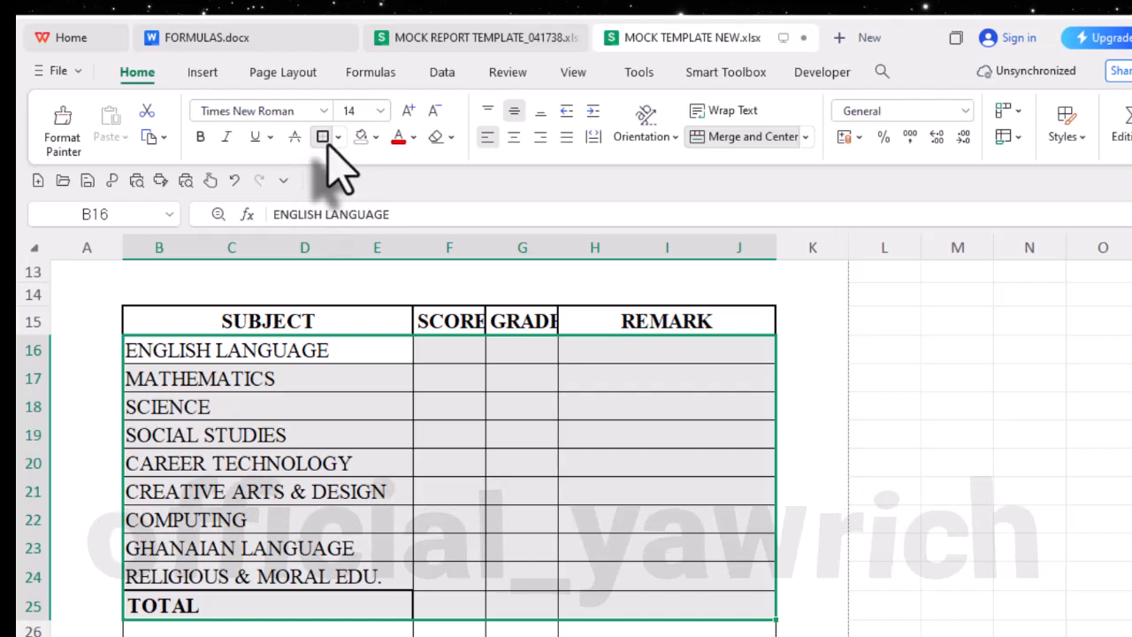
left_click(586, 580)
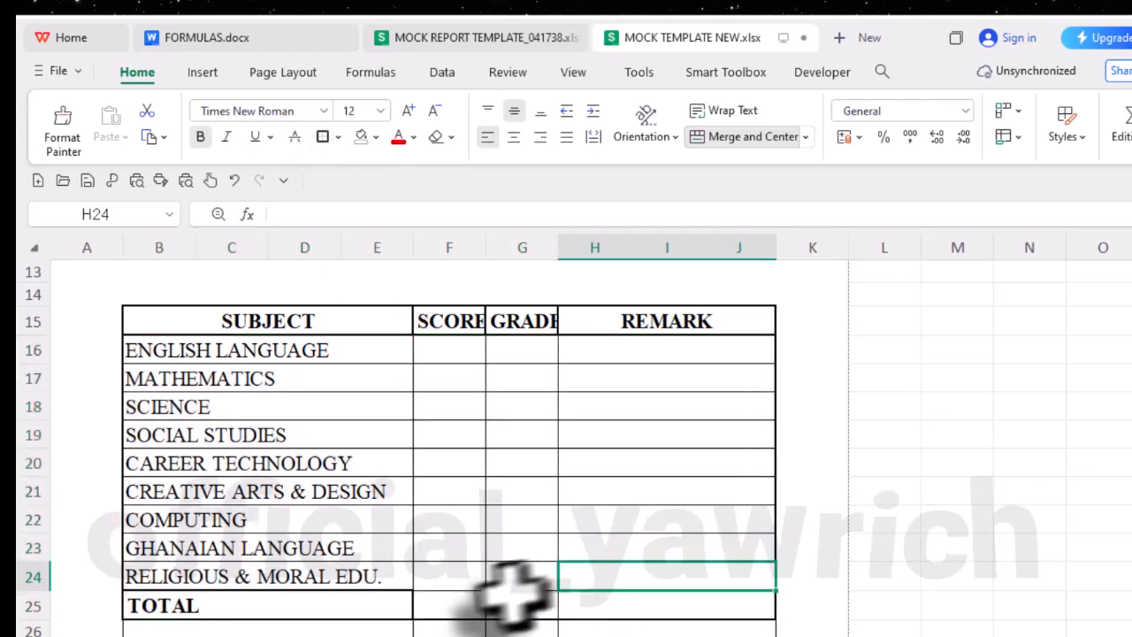
- Apply thick outside borders to F25 to J25 in the TOTAL row and to its individual score and grade cells
left_click_drag(429, 610, 747, 607)
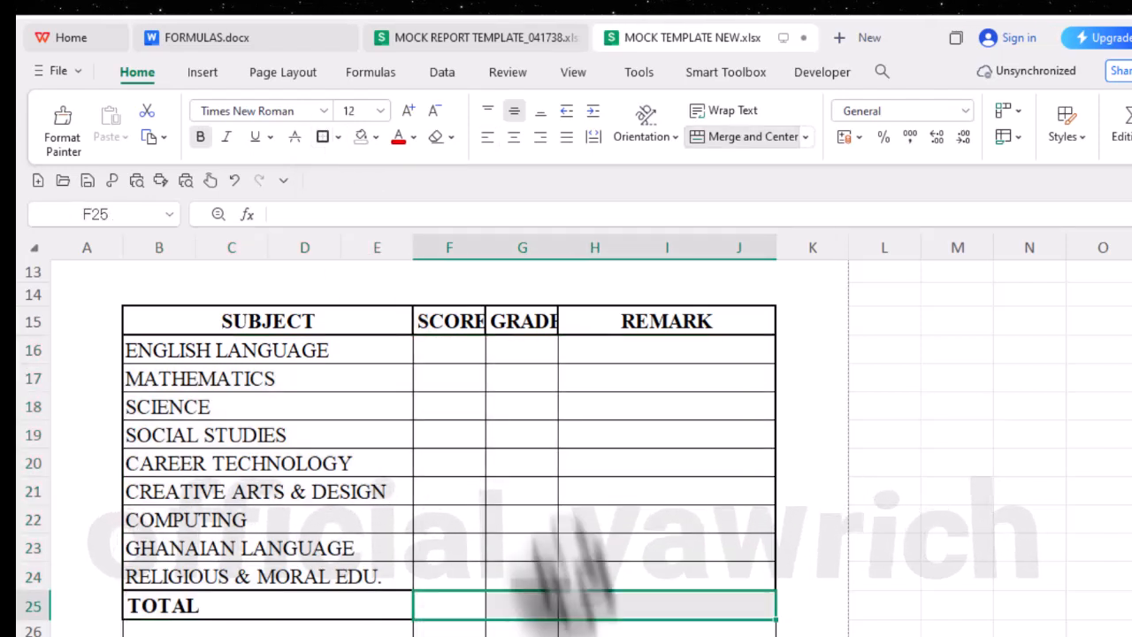
left_click(458, 607)
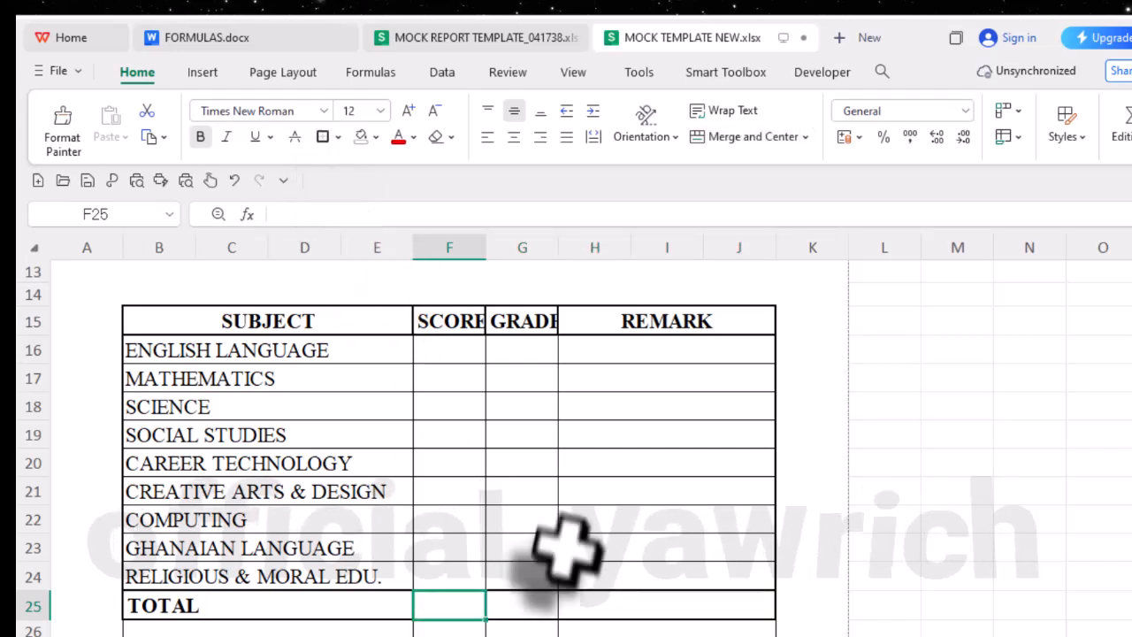
left_click(521, 609)
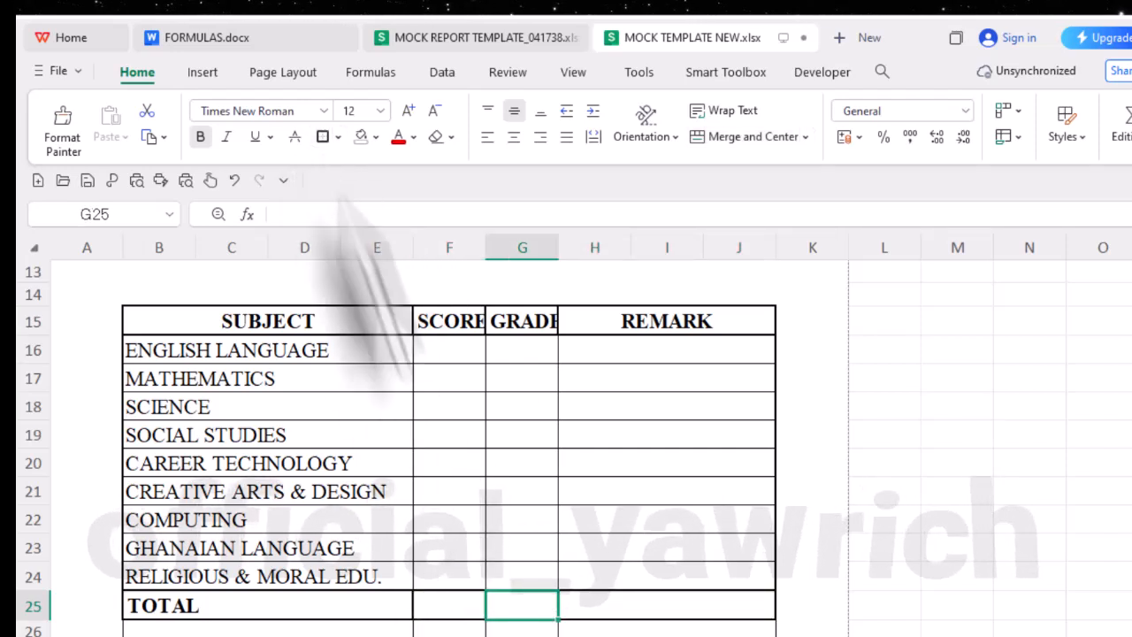
- Remove all borders from the unused rows below TOTAL, cells A26 to J27
scroll(517, 619, "down", 3)
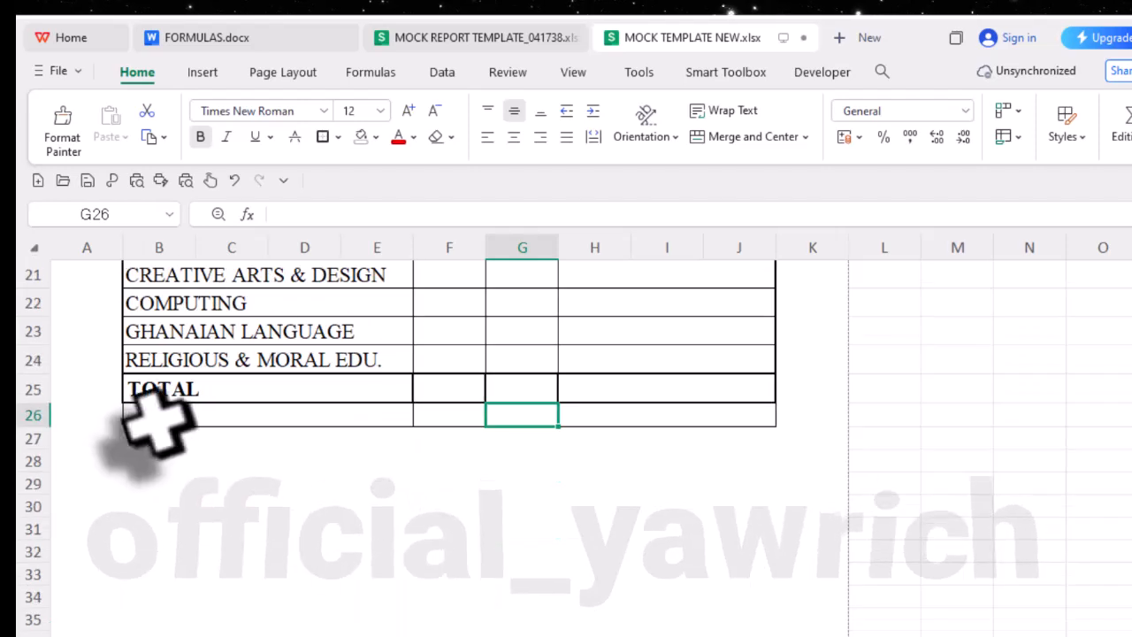
left_click(93, 415)
left_click_drag(110, 423, 639, 449)
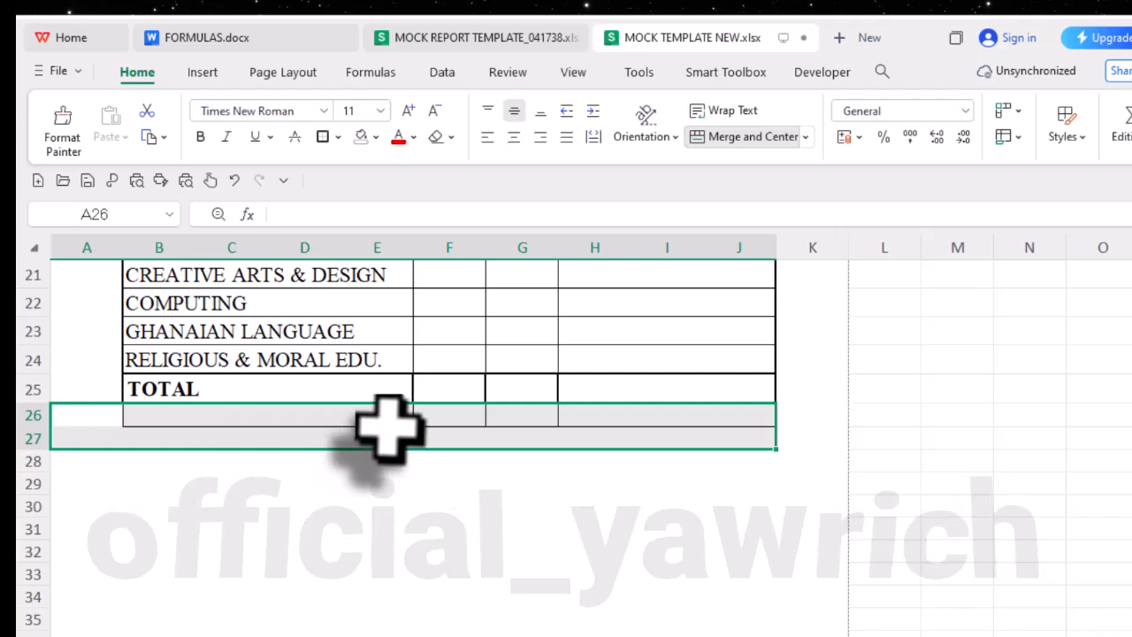
left_click(337, 138)
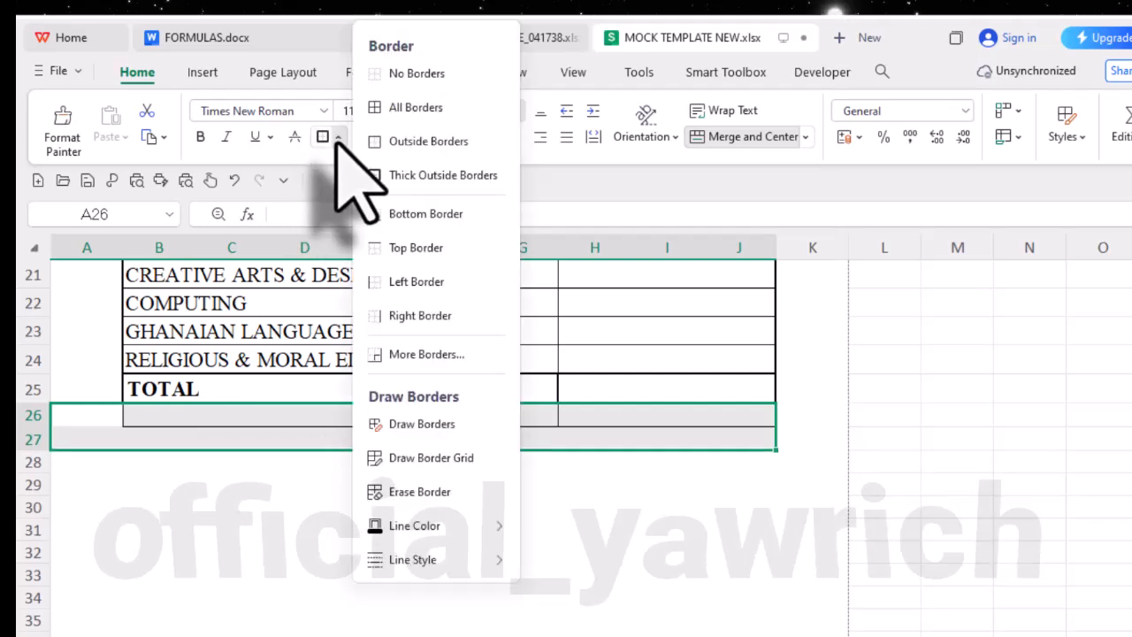
left_click(390, 74)
left_click(164, 393)
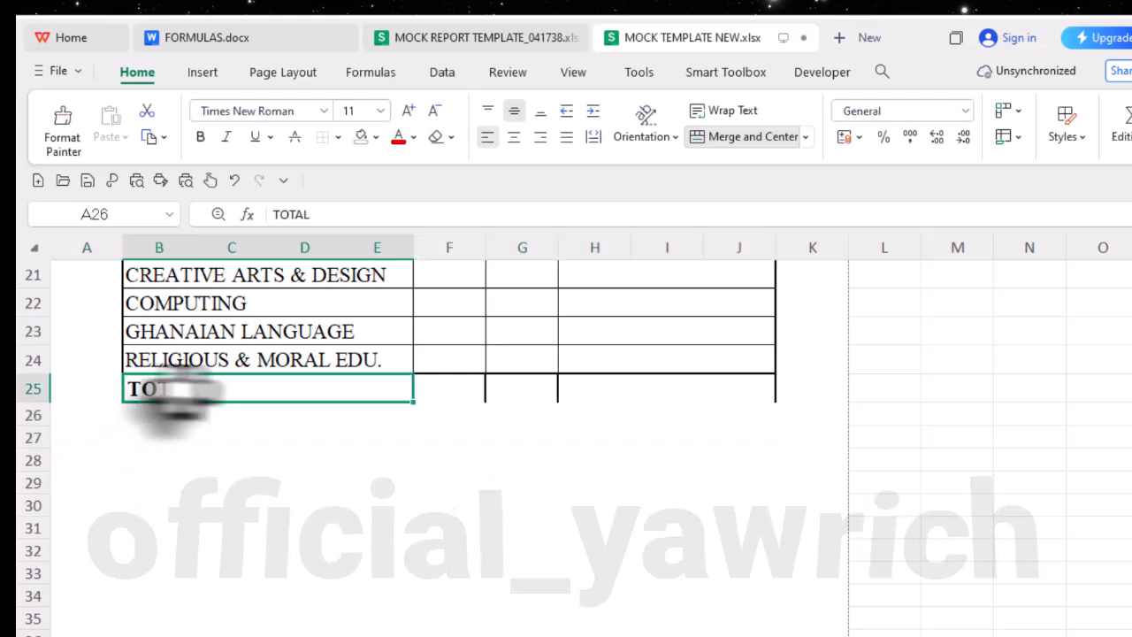
- Apply a thick outside border around the whole TOTAL row, B25 to J25
left_click_drag(177, 391, 619, 384)
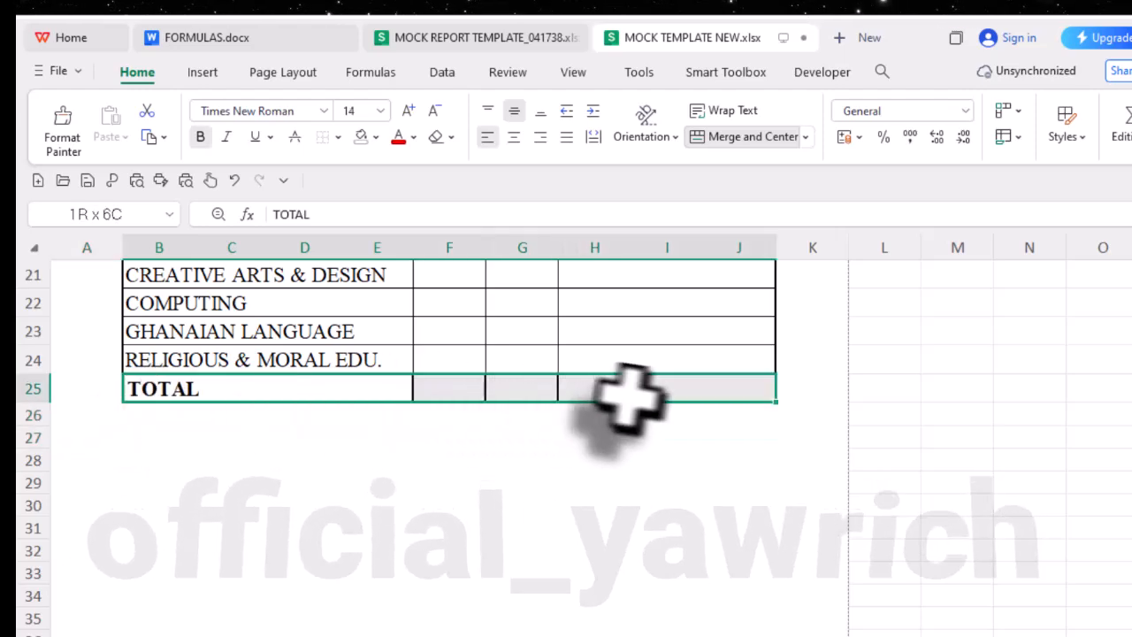
left_click(339, 138)
left_click(374, 176)
left_click(352, 509)
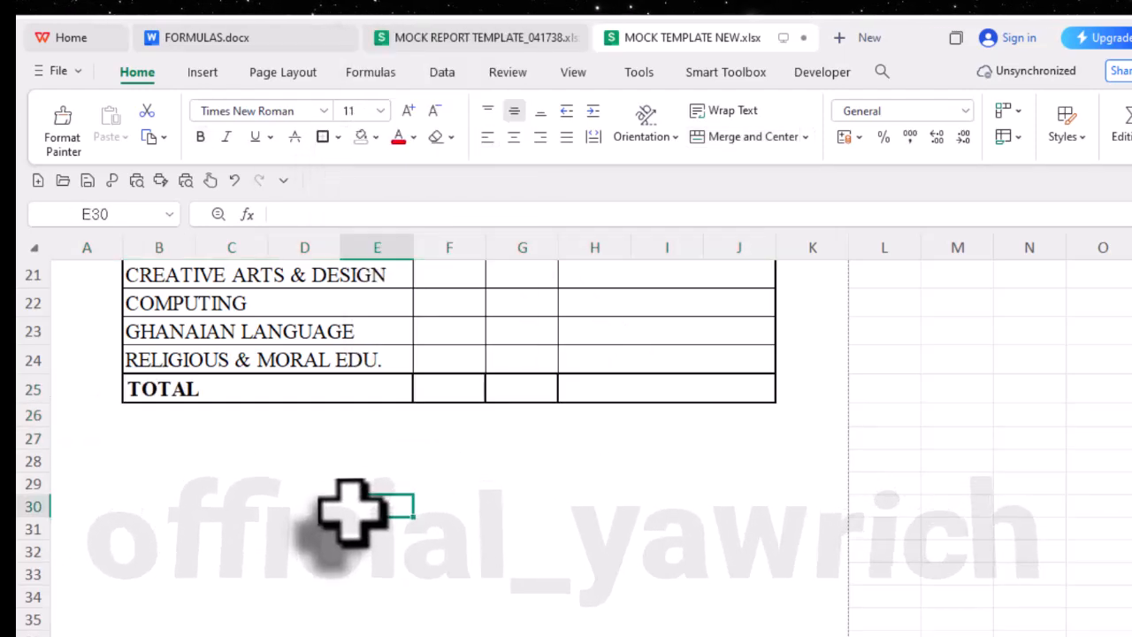
- Auto-fit the widths of columns F and G to the SCORE and GRADE headings
scroll(350, 506, "up", 3)
scroll(345, 500, "up", 1)
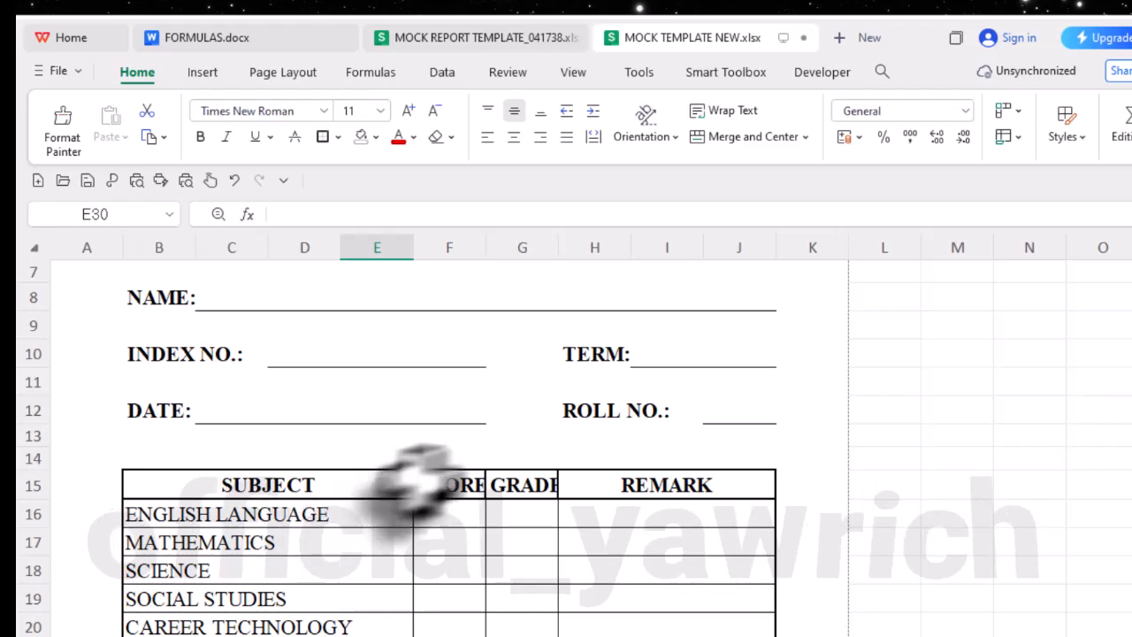
scroll(447, 469, "down", 2)
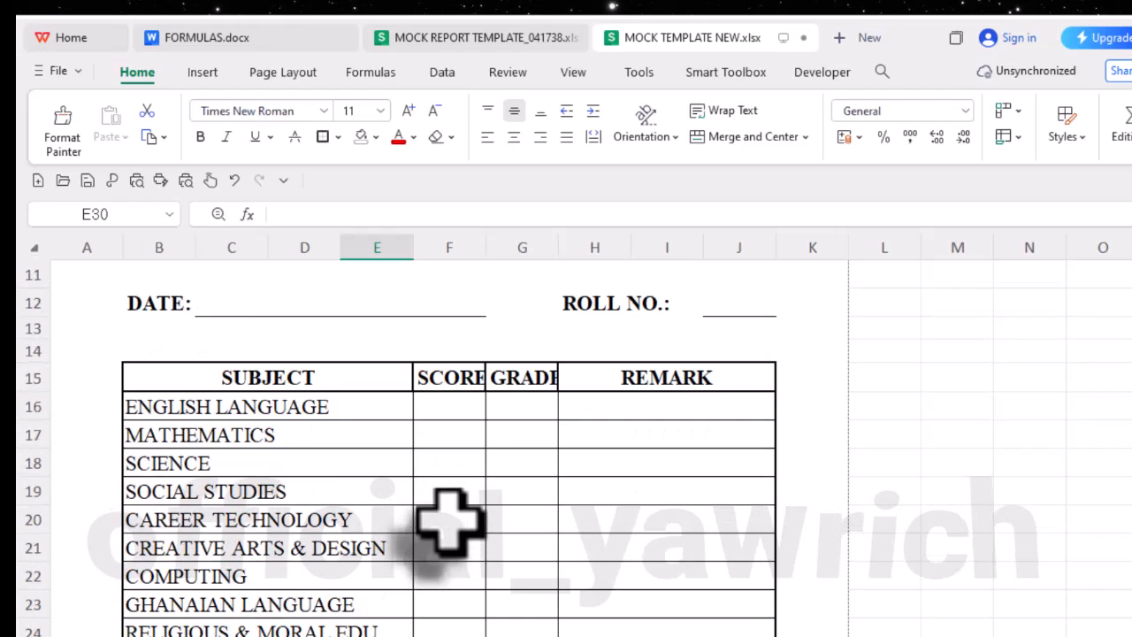
scroll(512, 390, "up", 2)
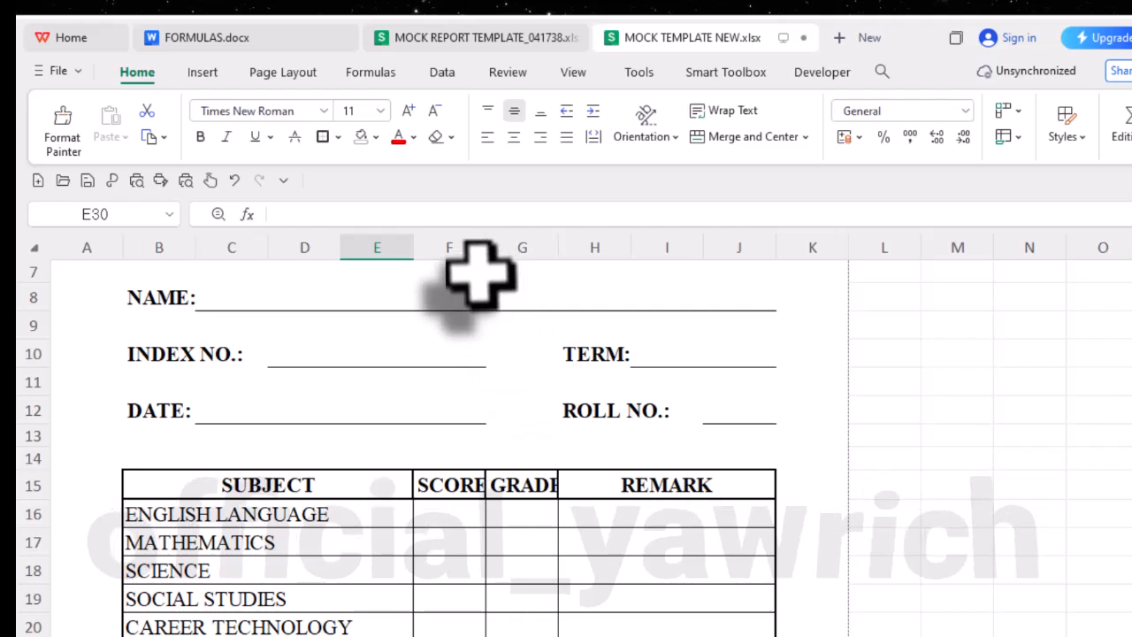
double_click(485, 260)
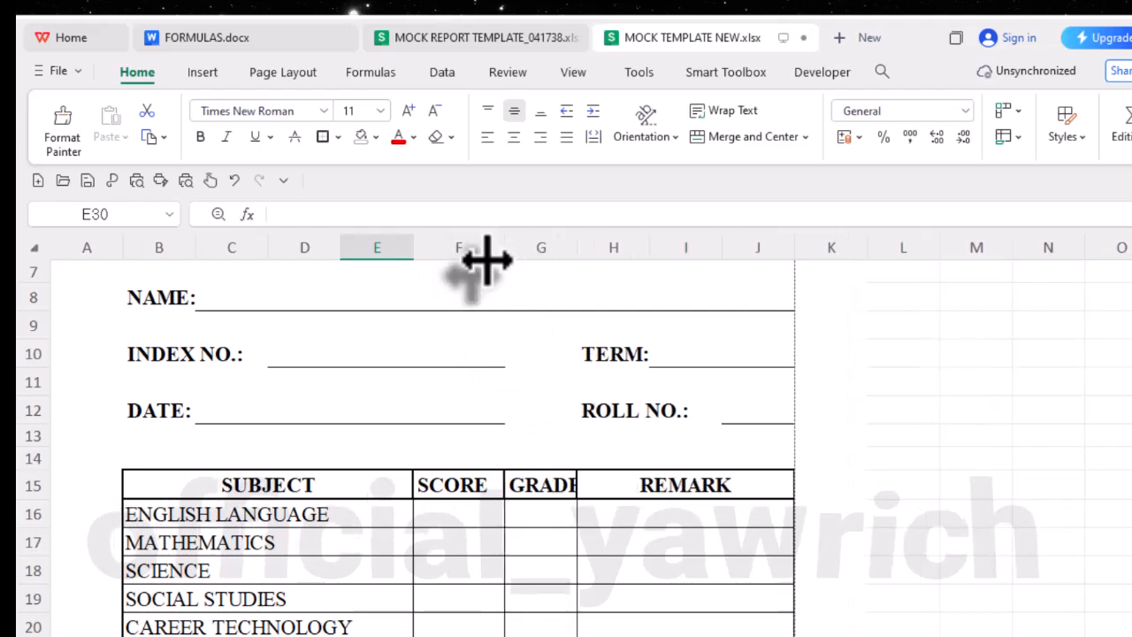
double_click(577, 253)
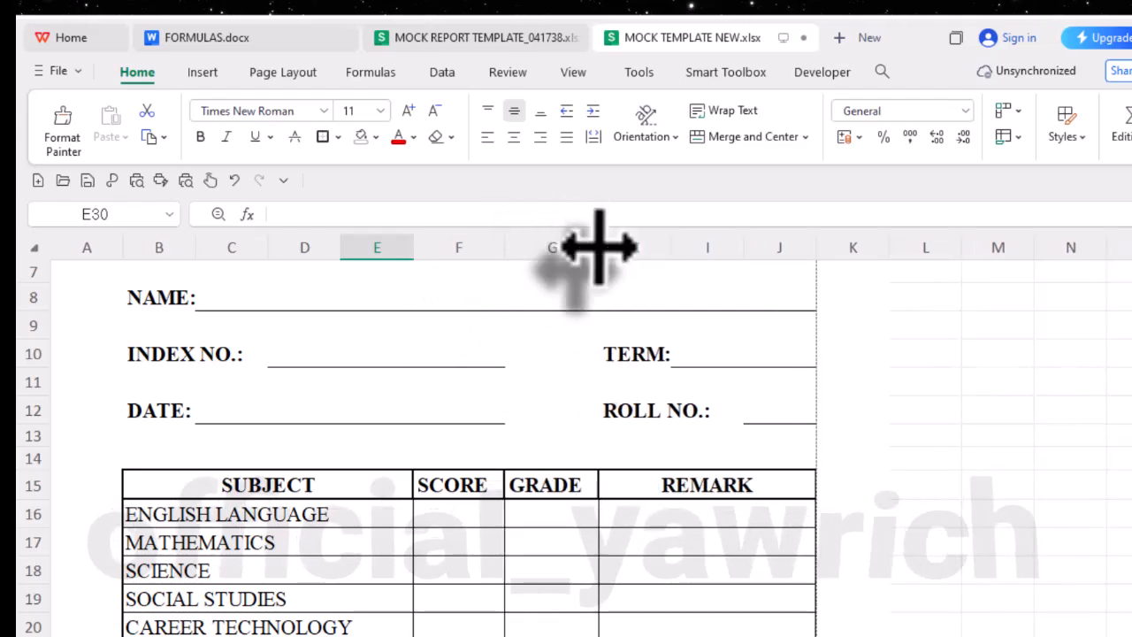
- Narrow columns G and F slightly and center the SCORE and GRADE headings in F15 and G15
left_click_drag(600, 248, 585, 252)
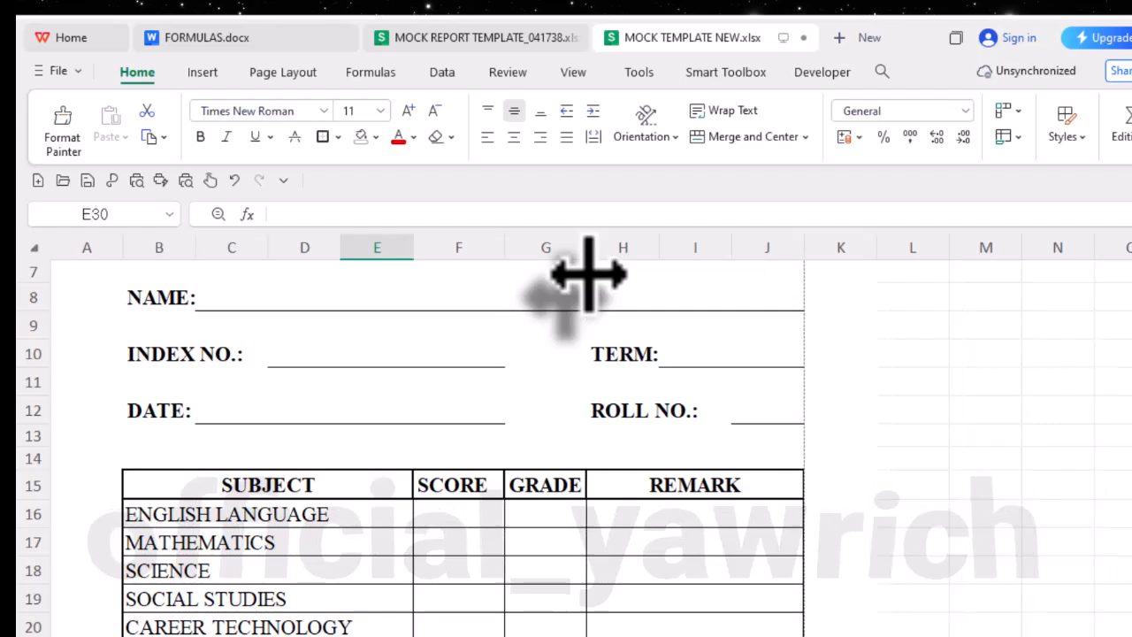
left_click_drag(503, 247, 500, 363)
left_click_drag(440, 496, 519, 481)
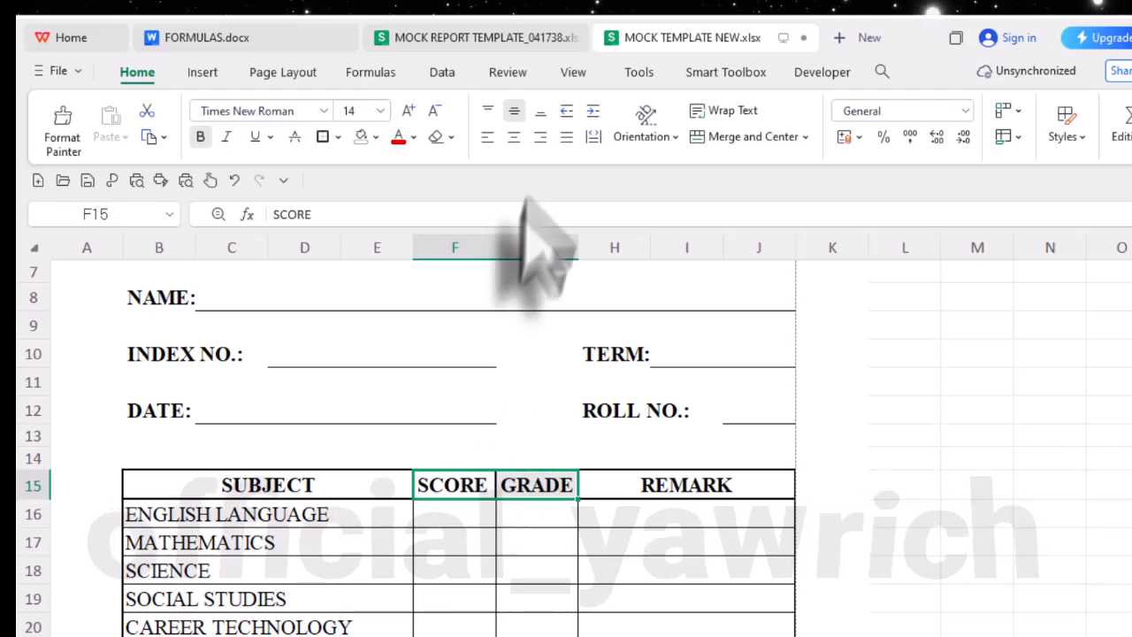
left_click(590, 540)
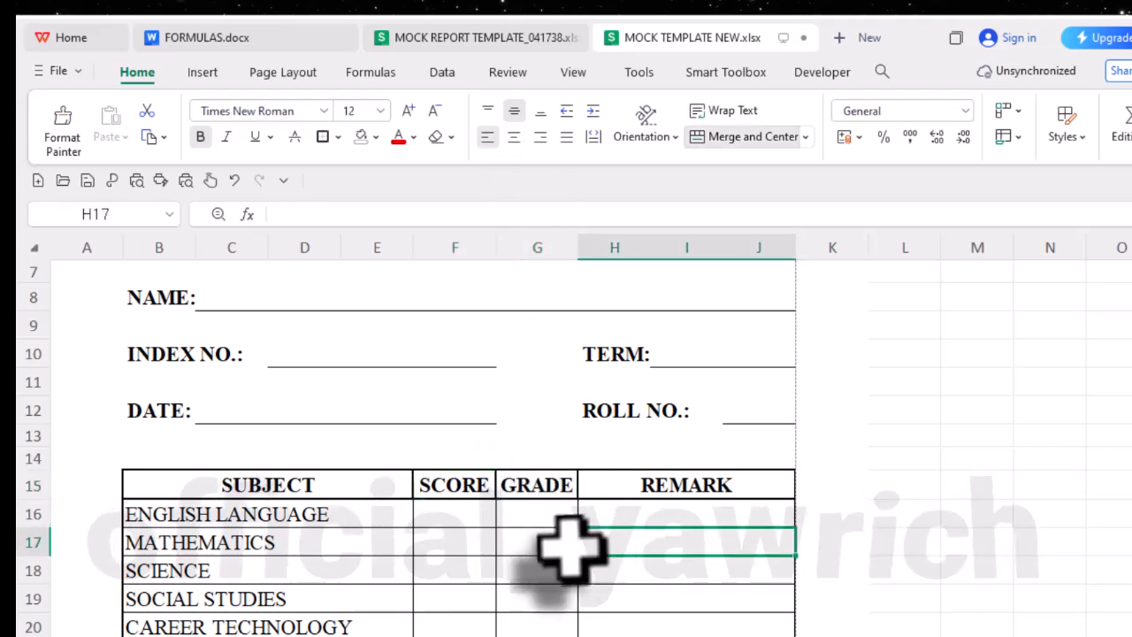
- Narrow column A and slightly narrow column E to pull the report table back within the page width
scroll(525, 522, "down", 2)
scroll(566, 579, "up", 4)
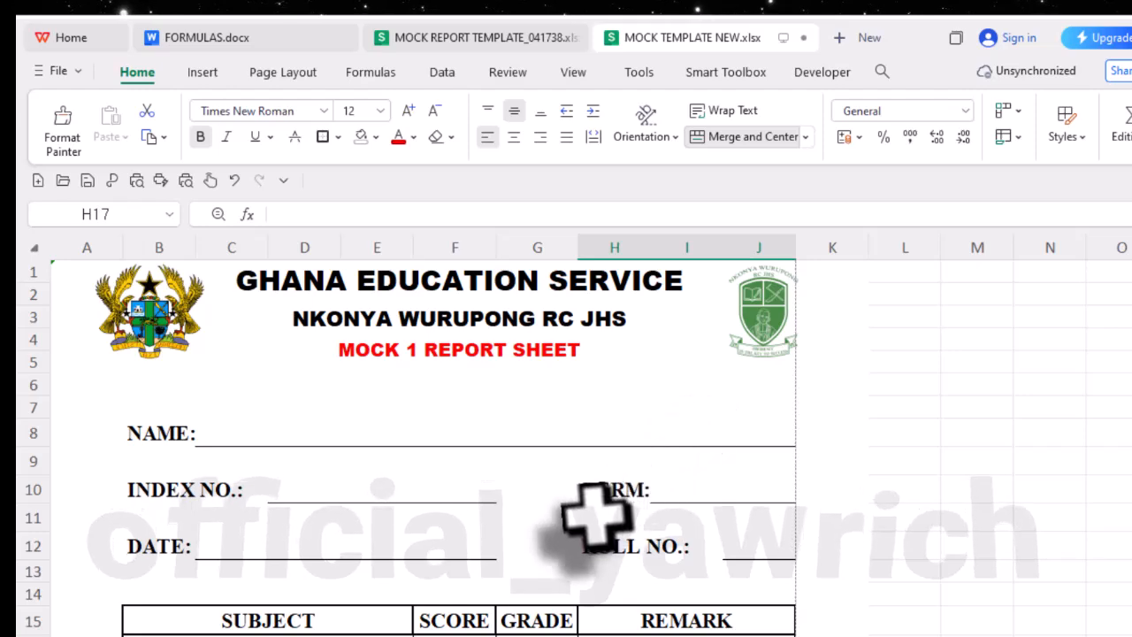
scroll(595, 516, "down", 4)
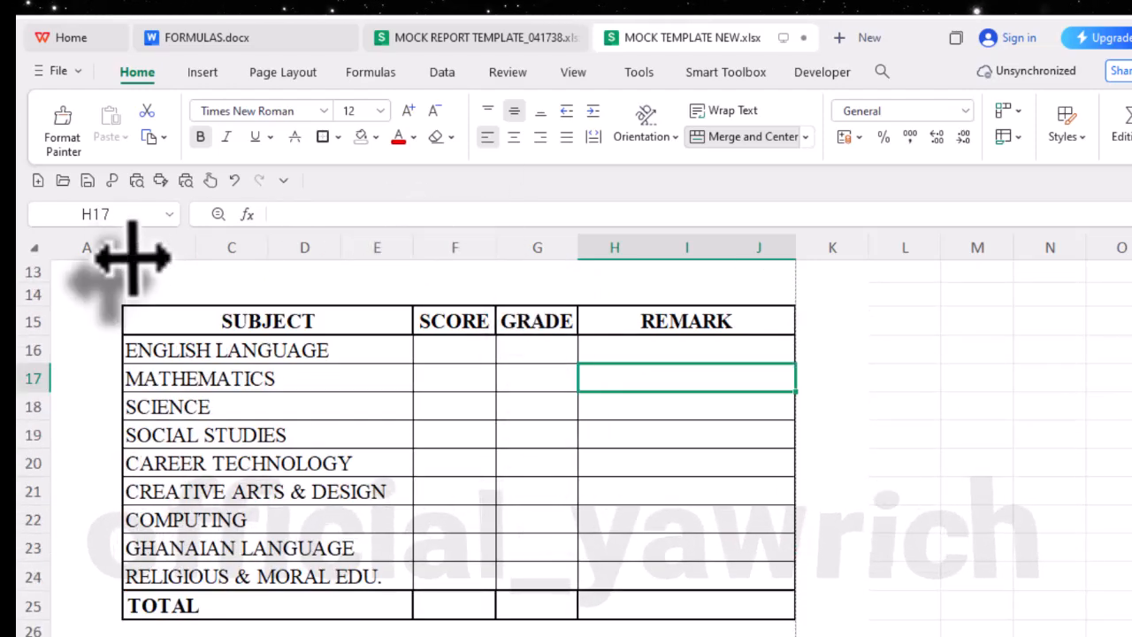
left_click_drag(121, 250, 96, 348)
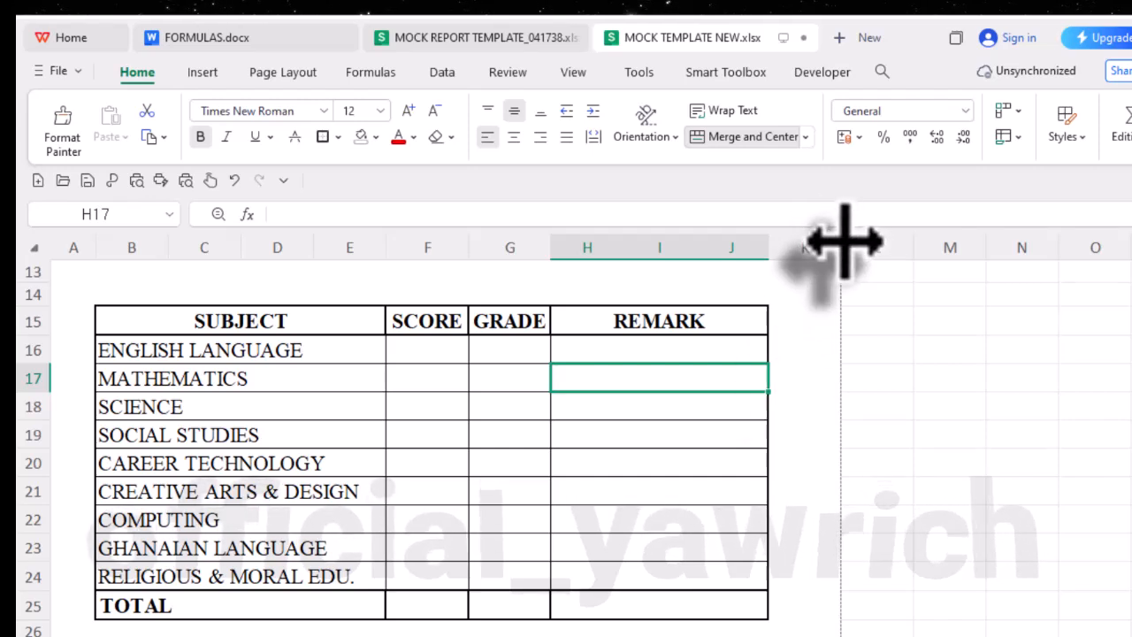
left_click_drag(388, 247, 376, 256)
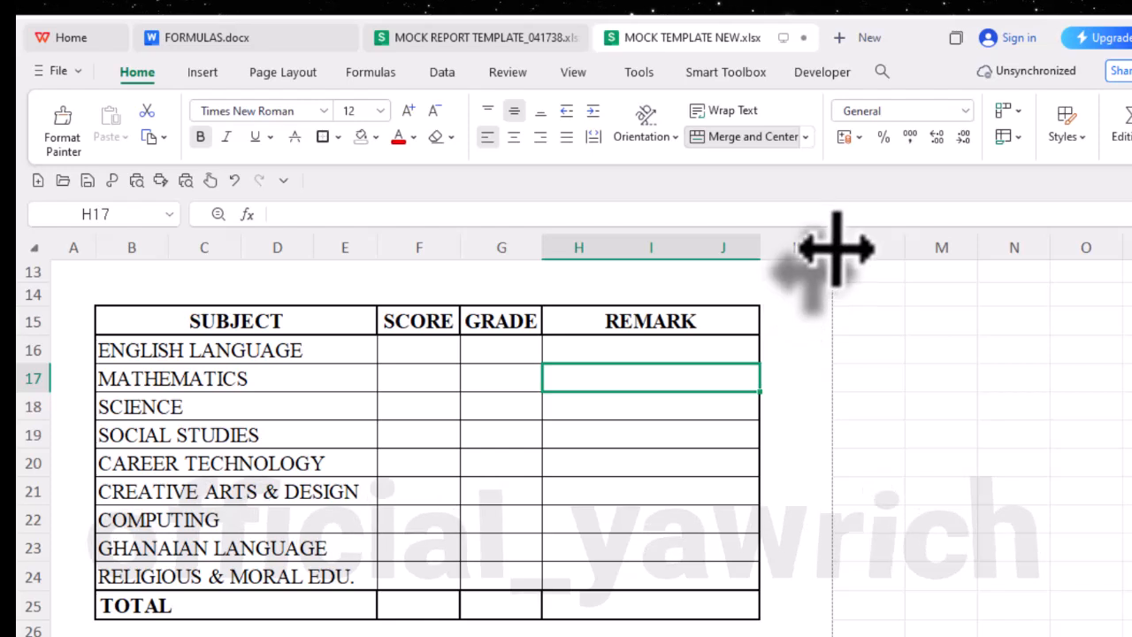
- Narrow column K slightly so the margin beside the report table better balances the one at column A
left_click_drag(836, 249, 820, 301)
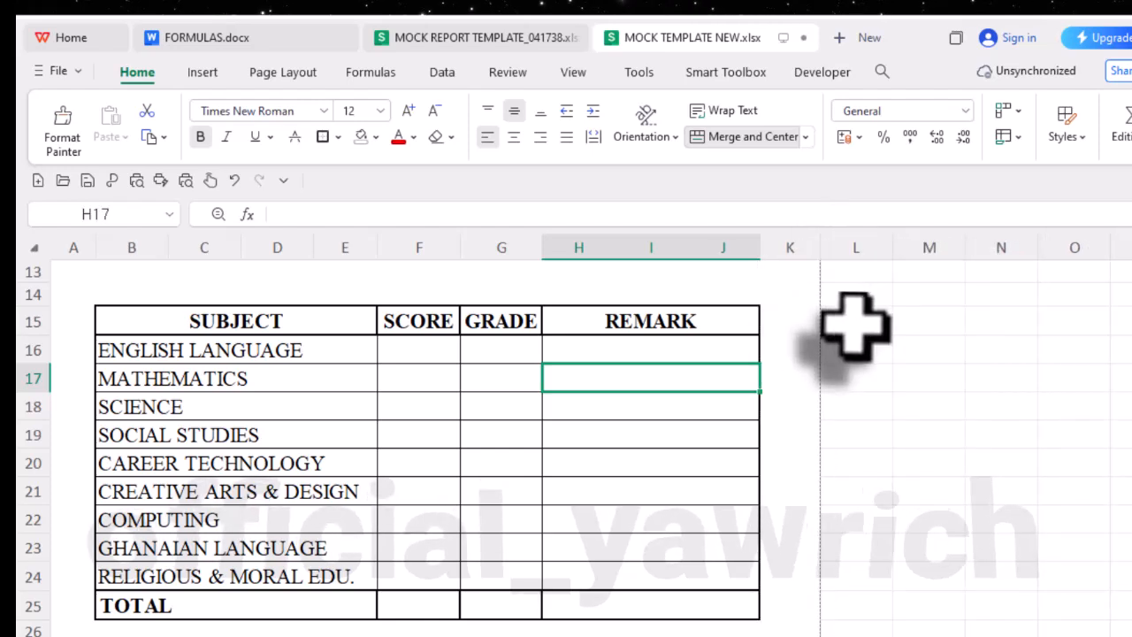
left_click_drag(821, 247, 813, 276)
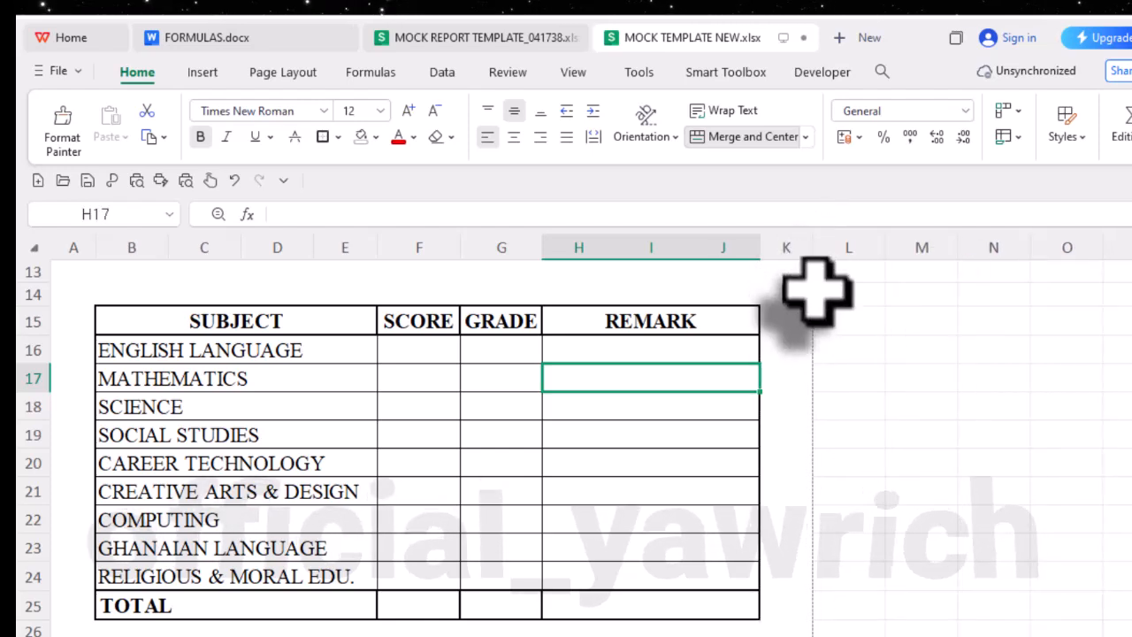
scroll(862, 438, "up", 4)
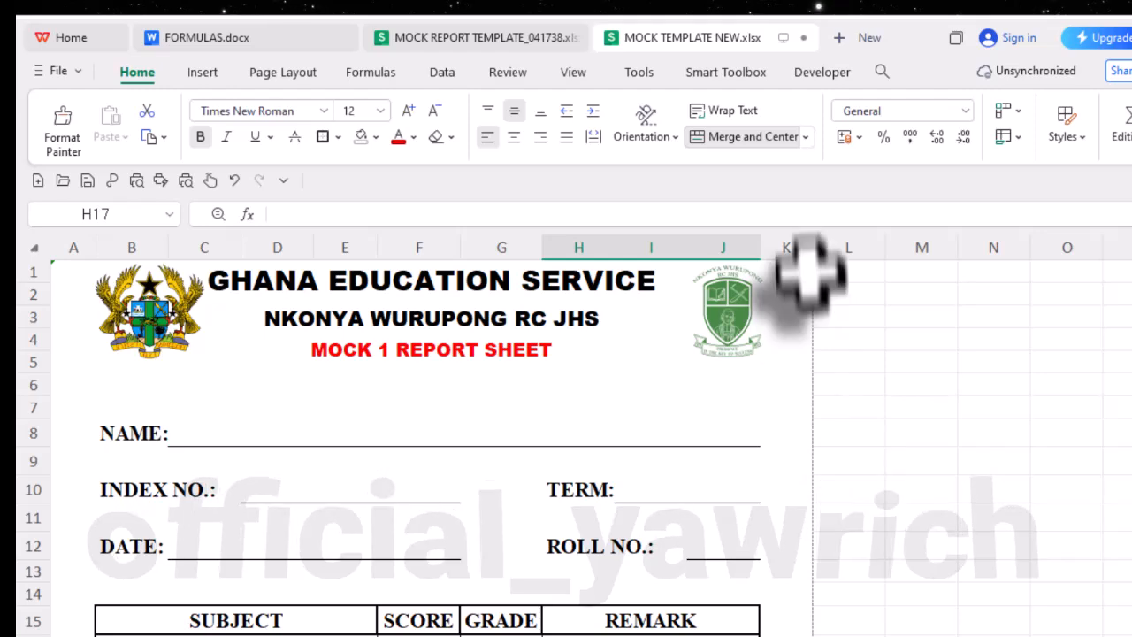
left_click_drag(816, 248, 824, 276)
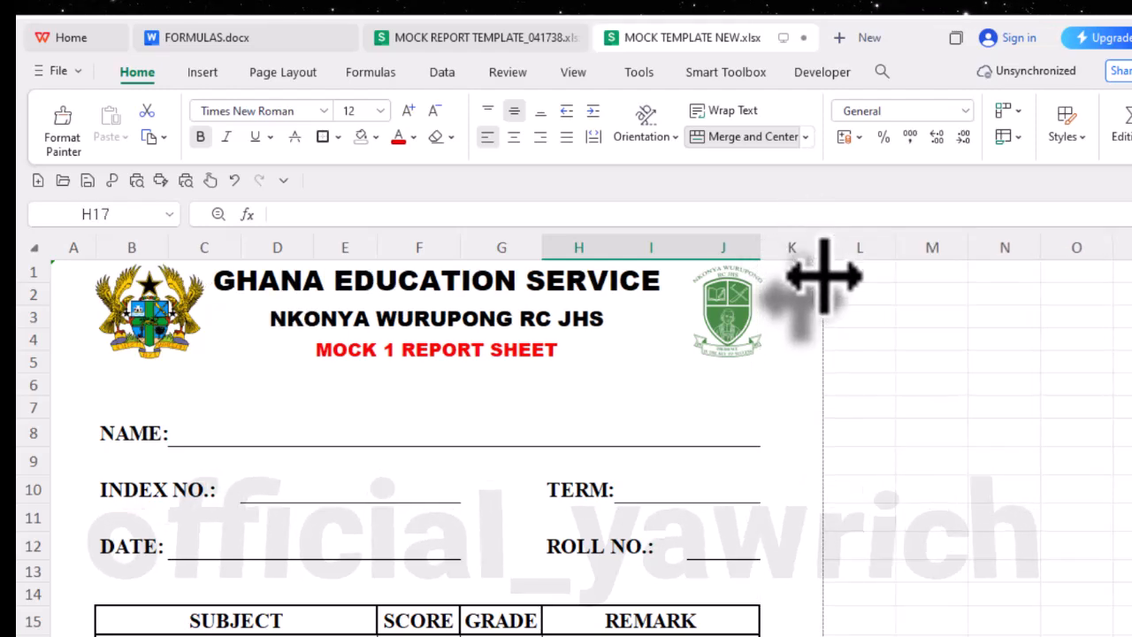
- Select B27 below the TOTAL row, then switch to the MOCK REPORT TEMPLATE workbook and examine the layout beneath its TOTAL row
scroll(824, 430, "down", 3)
scroll(798, 442, "up", 3)
scroll(801, 413, "down", 6)
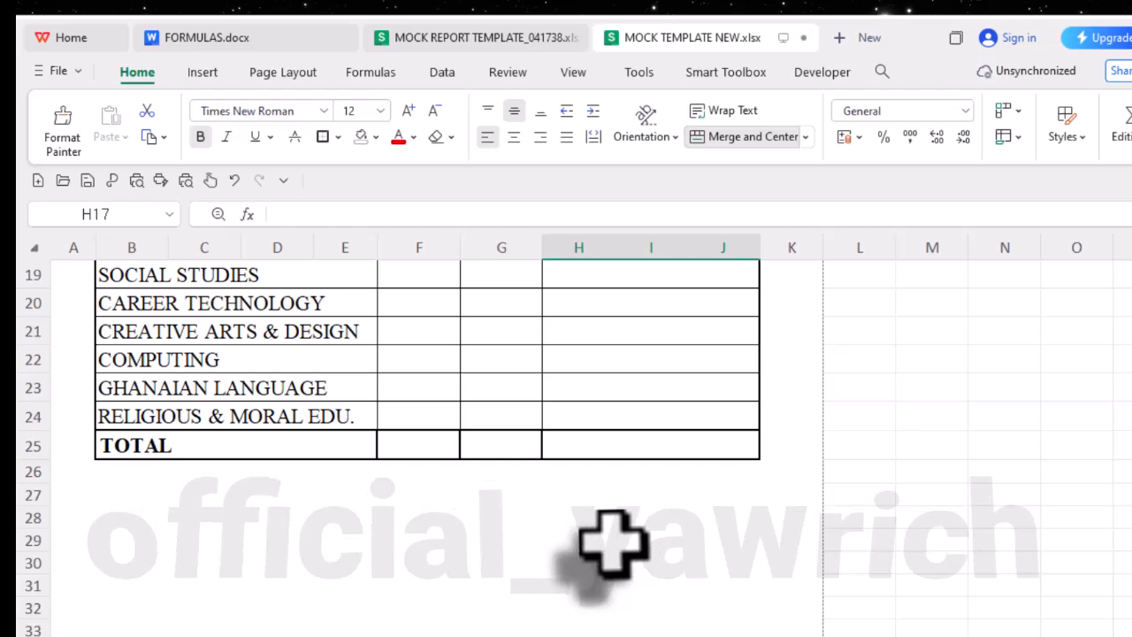
scroll(613, 544, "down", 2)
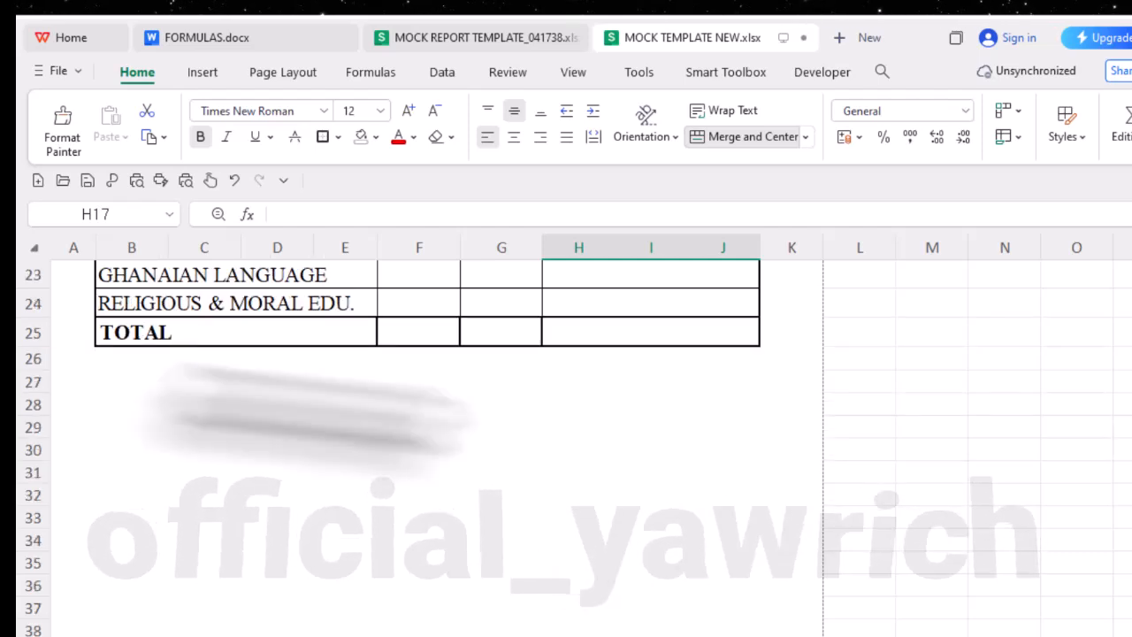
left_click(114, 388)
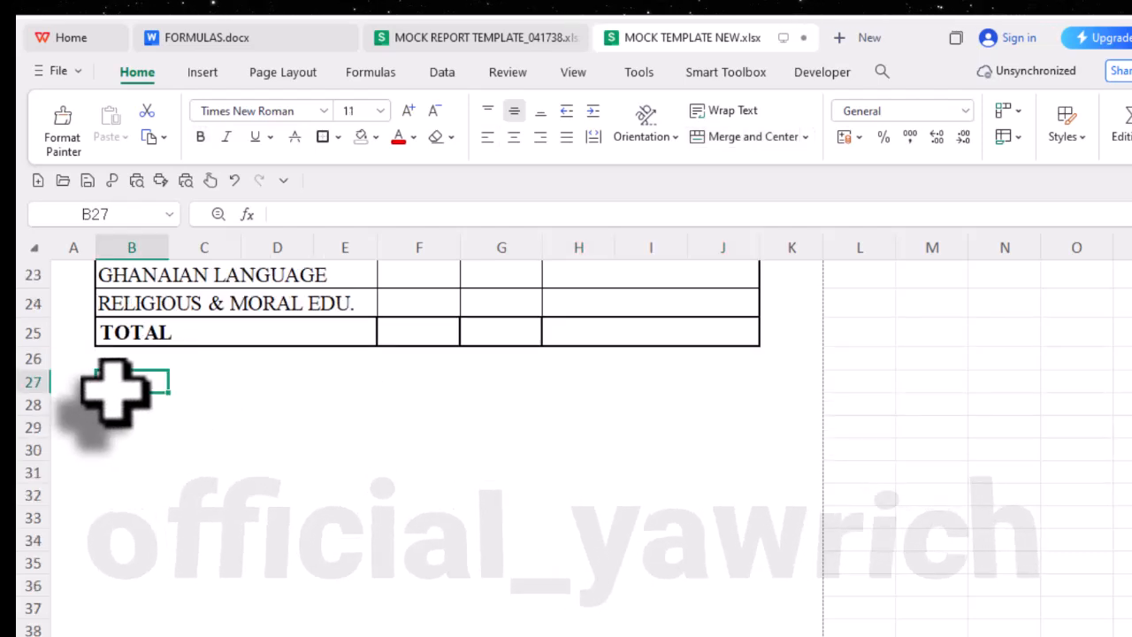
left_click(529, 53)
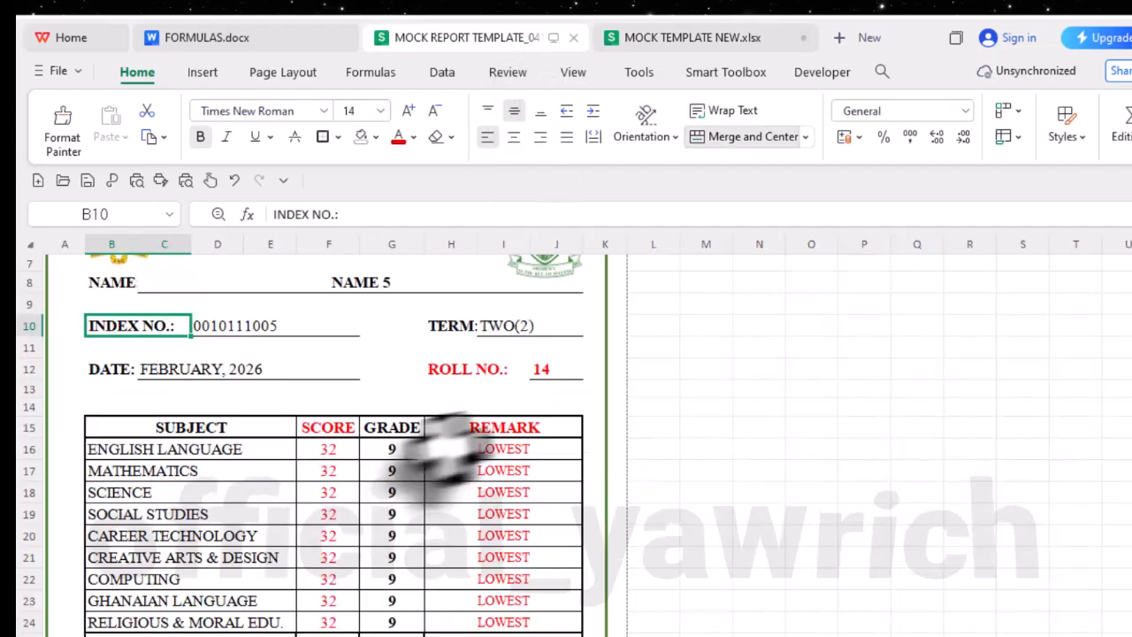
scroll(221, 411, "down", 3)
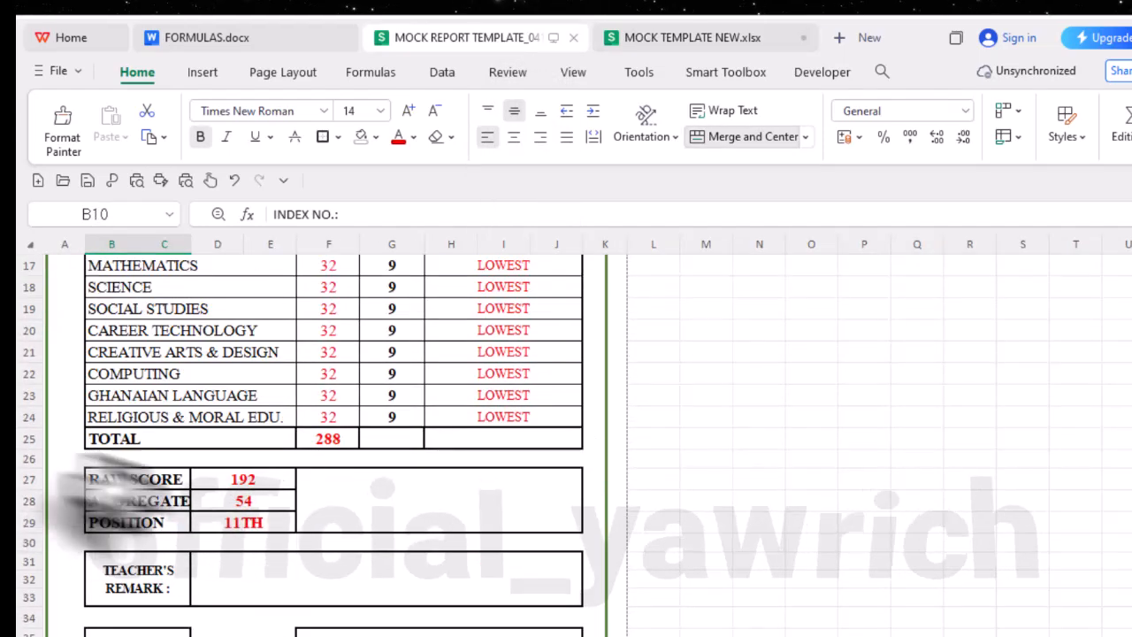
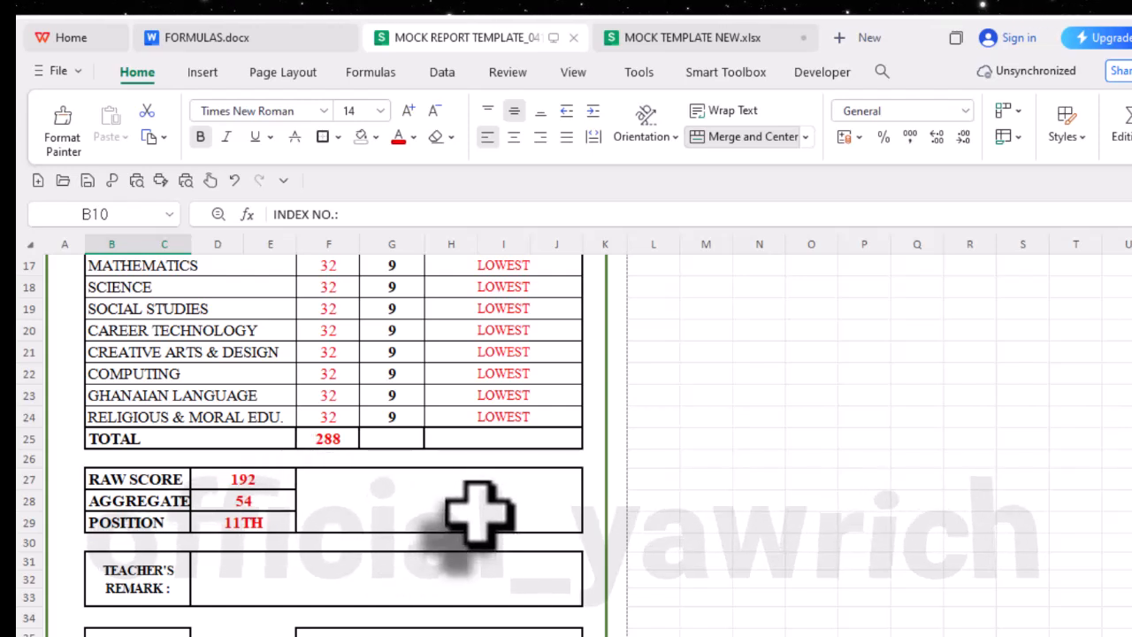
- Compare the area below TOTAL in the MOCK REPORT TEMPLATE workbook with MOCK TEMPLATE NEW.xlsx, ending in the new workbook
left_click(669, 40)
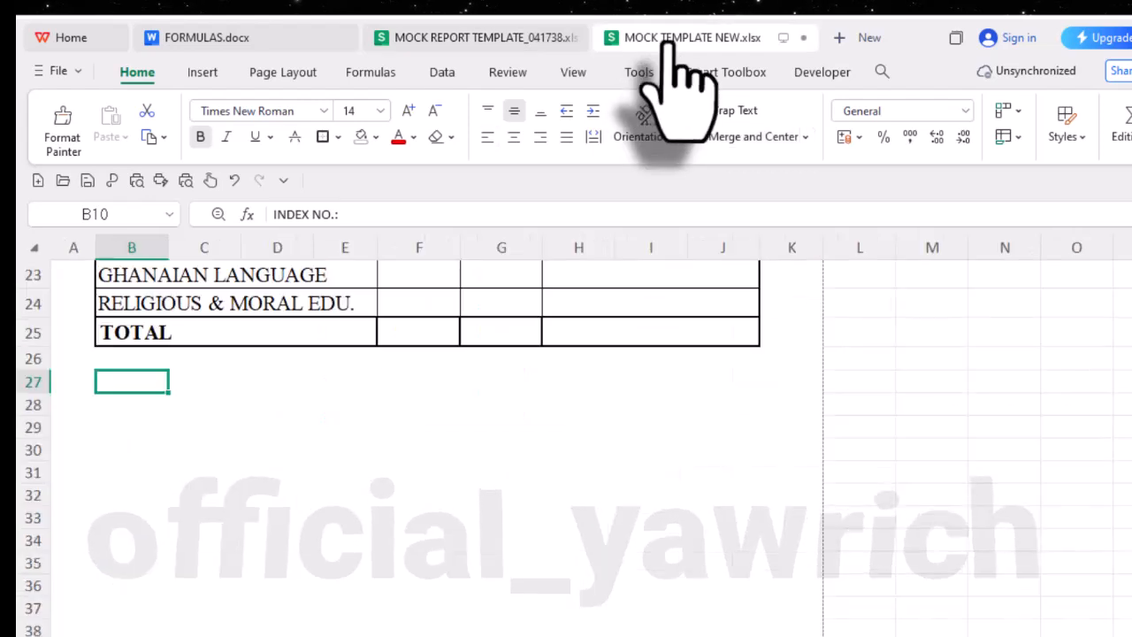
left_click(510, 37)
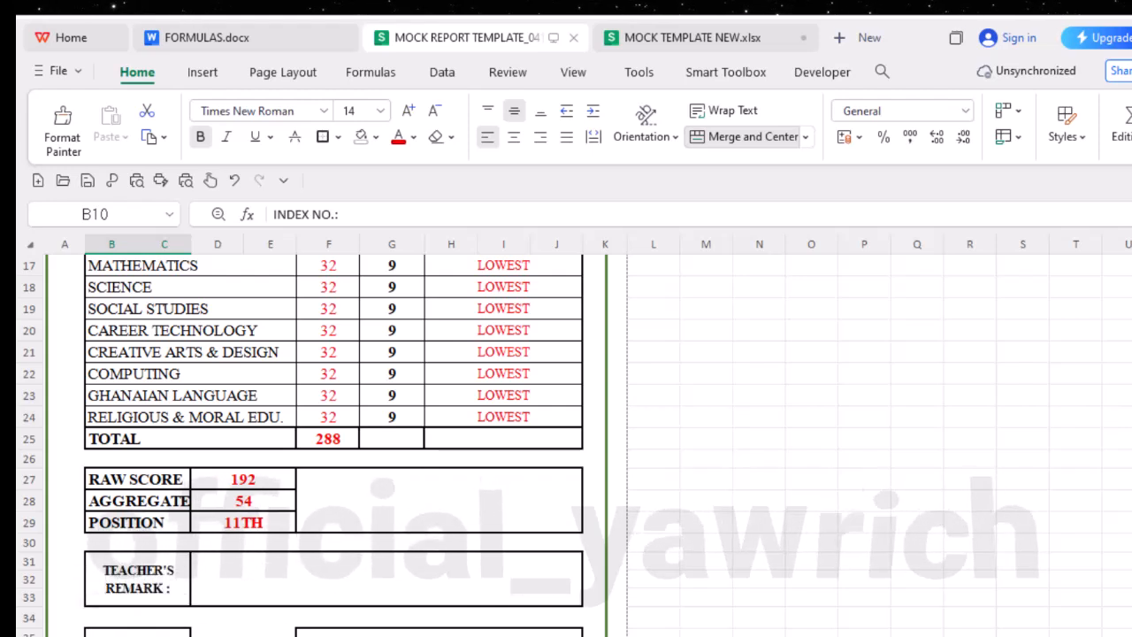
left_click(677, 38)
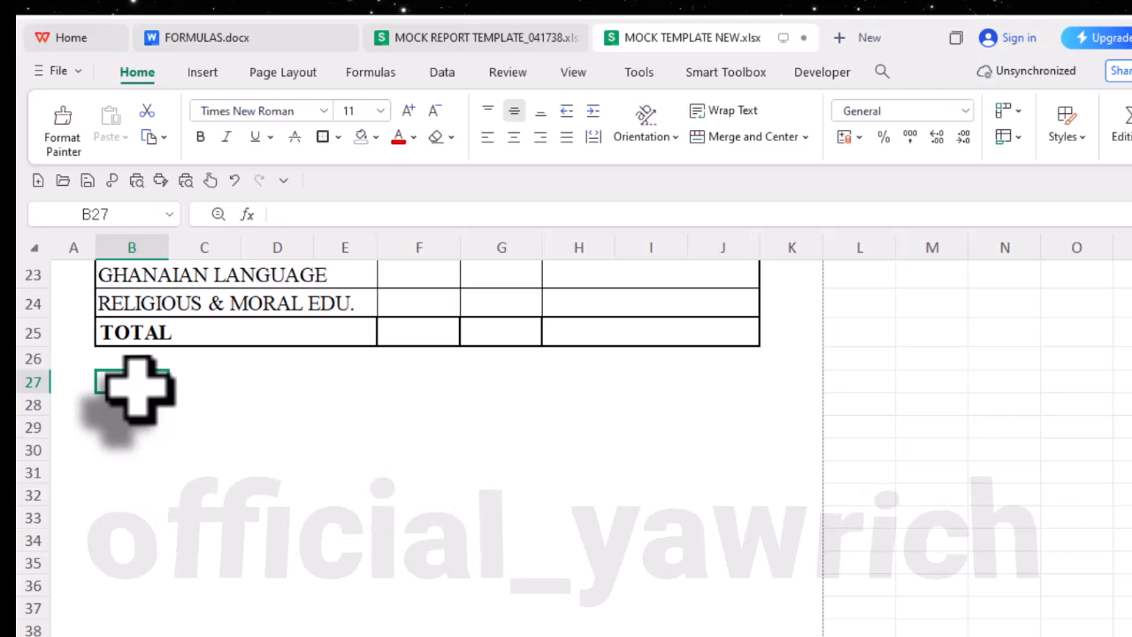
left_click(526, 40)
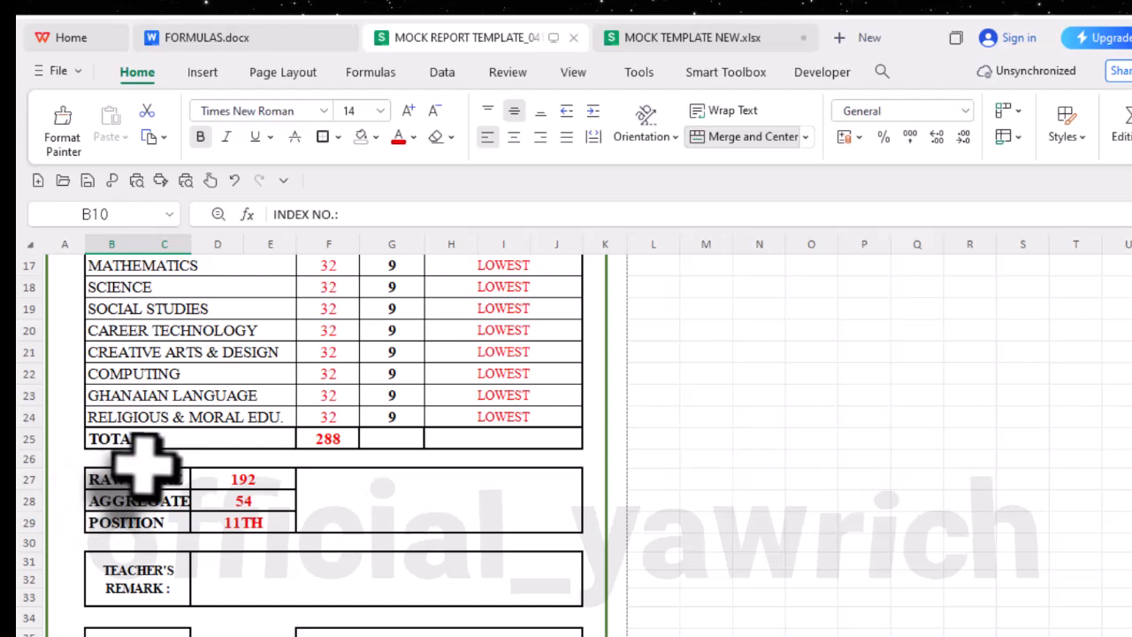
left_click(716, 37)
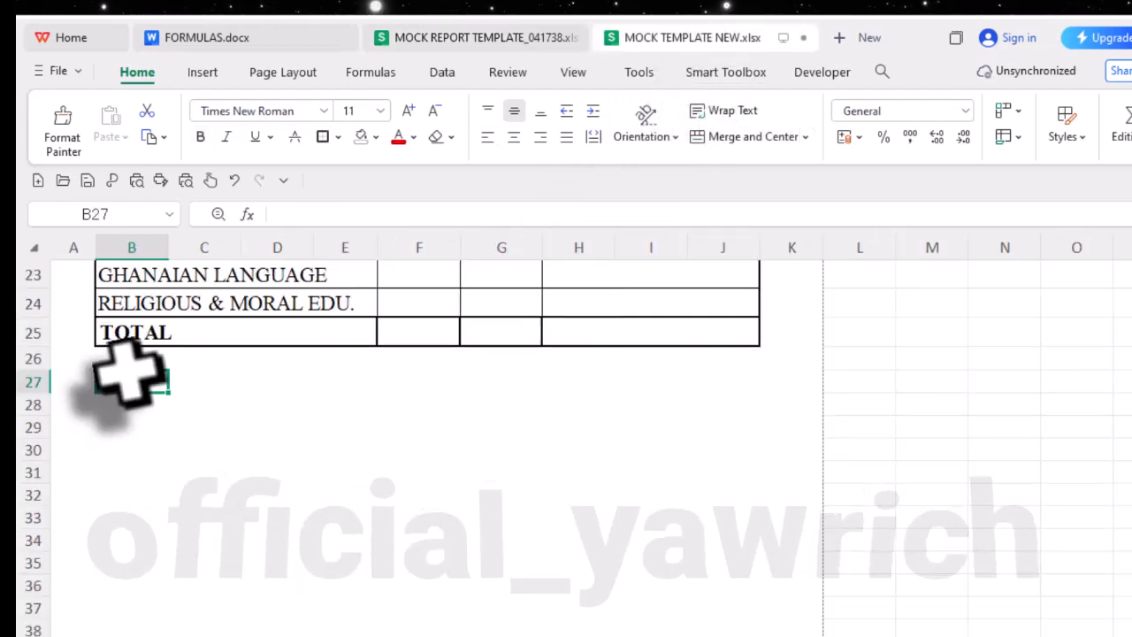
- Merge and center B27:C27, and fill the merged cell down through row 29
left_click_drag(128, 376, 210, 389)
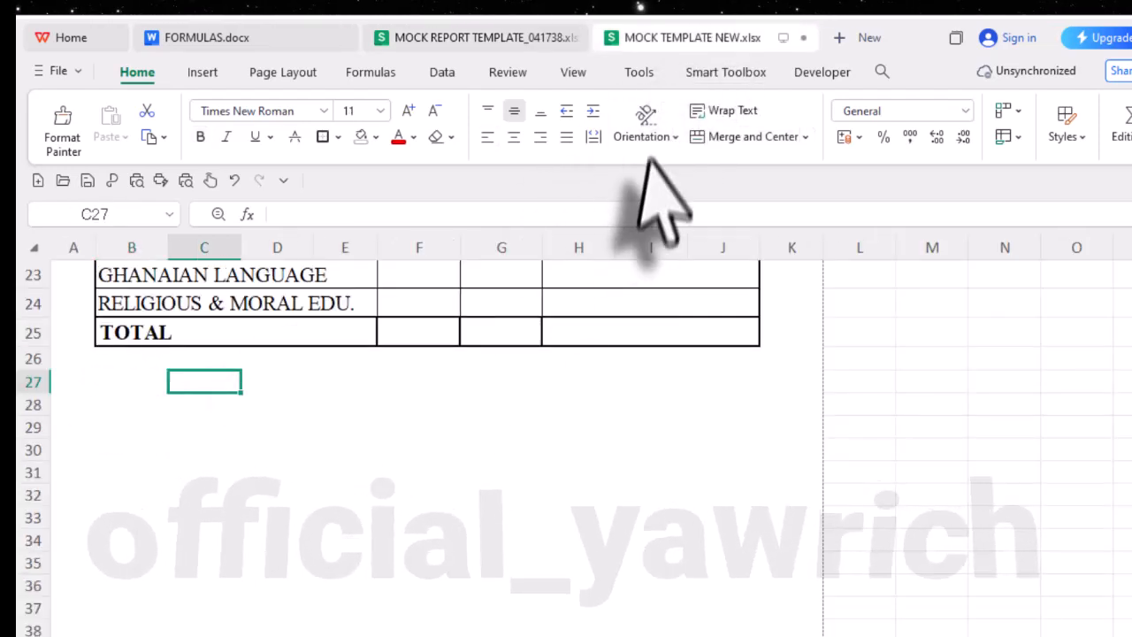
left_click(761, 141)
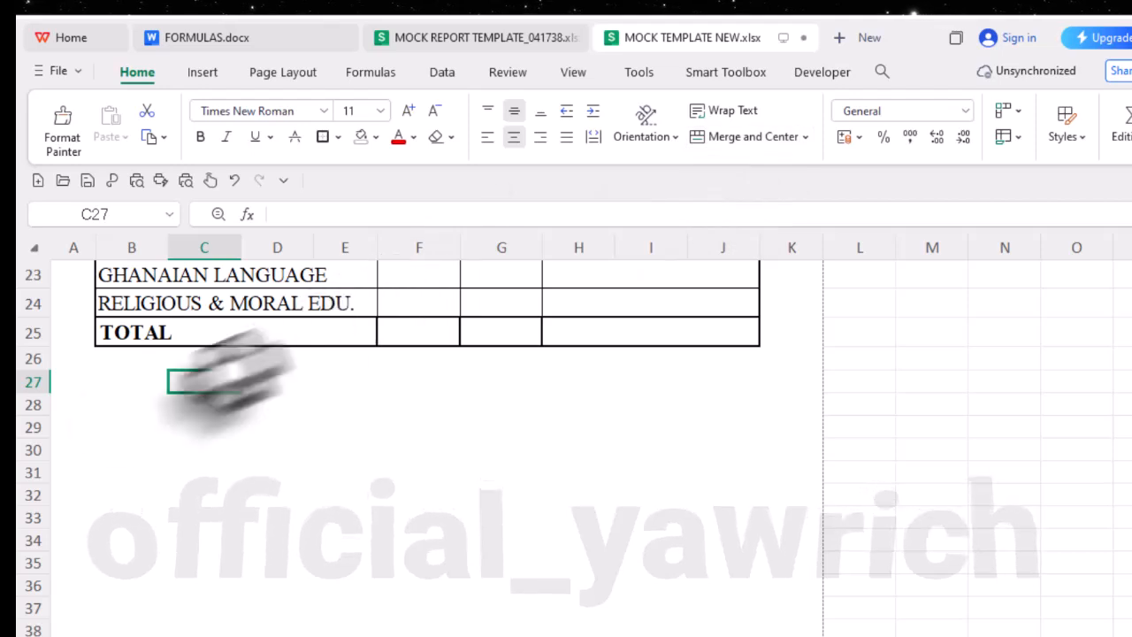
left_click_drag(114, 380, 205, 382)
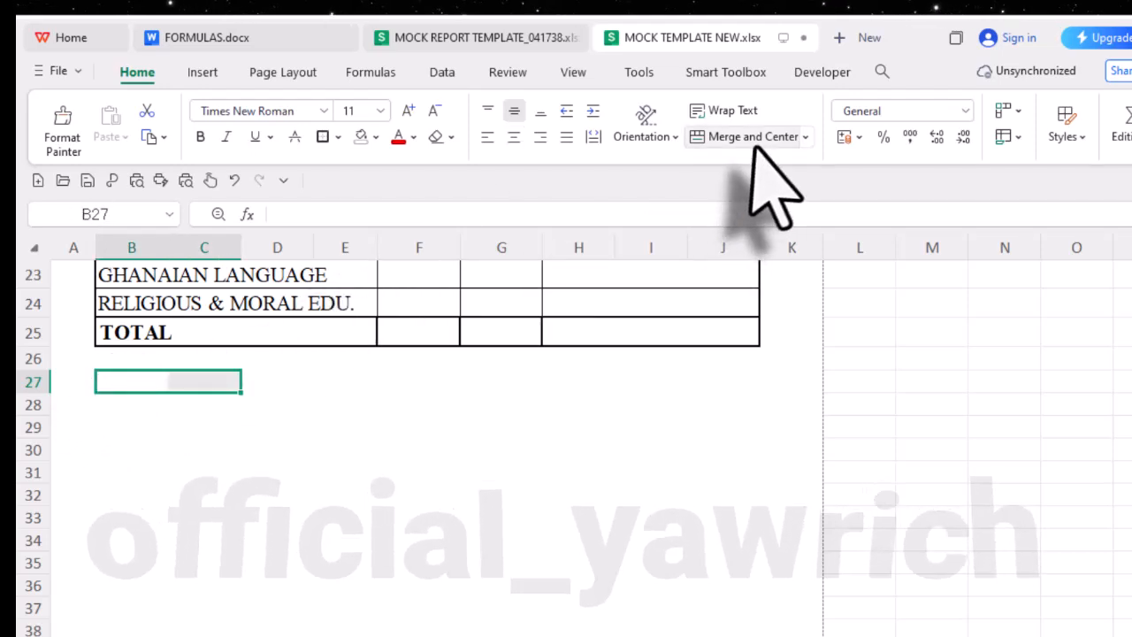
left_click(753, 139)
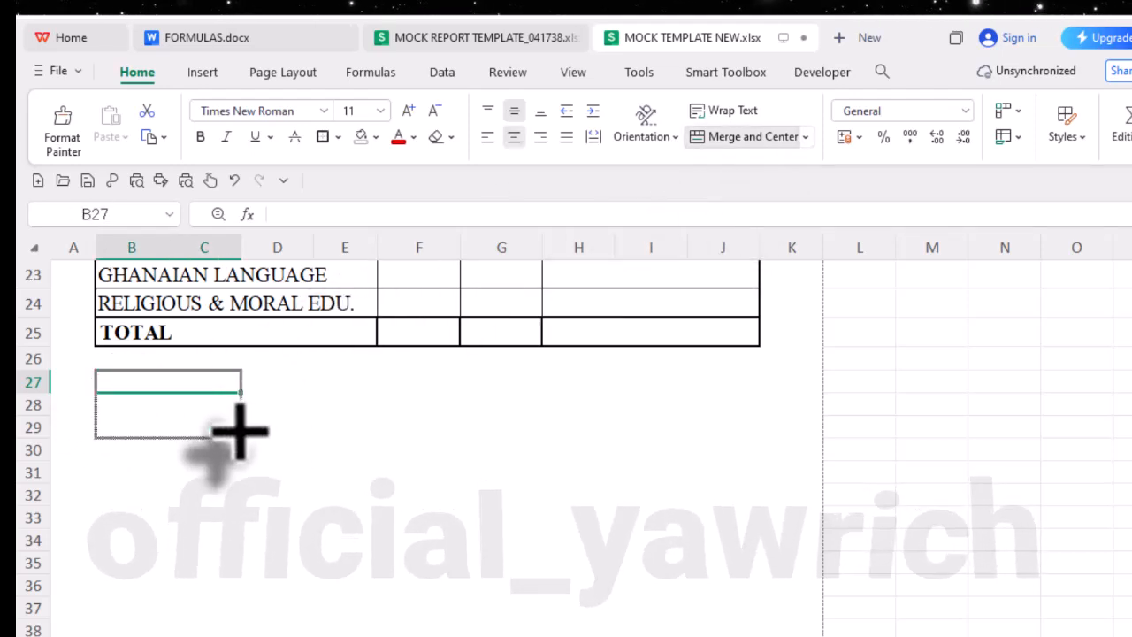
left_click_drag(239, 432, 239, 431)
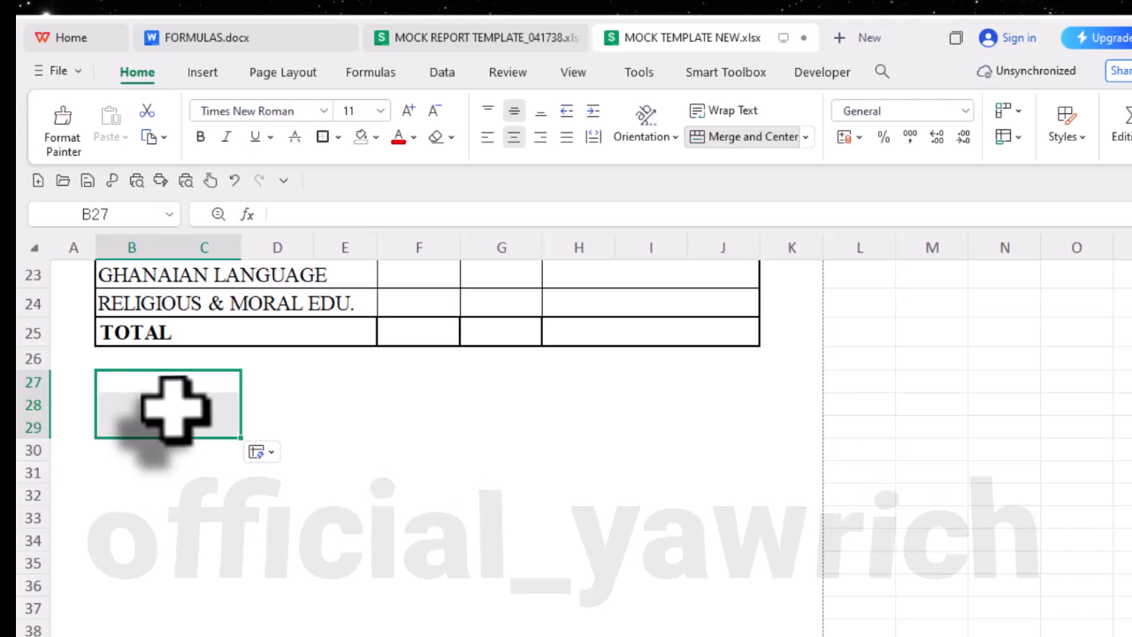
- Apply all borders to the merged cells B27:C29 and to the adjoining cells D27:D29
left_click(338, 138)
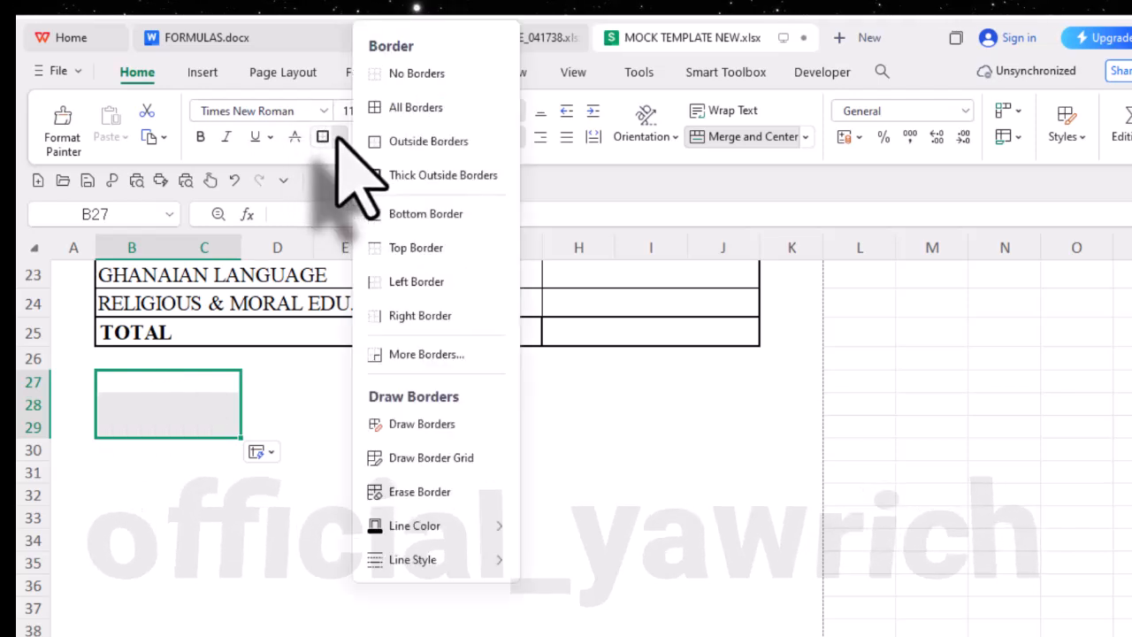
left_click(407, 109)
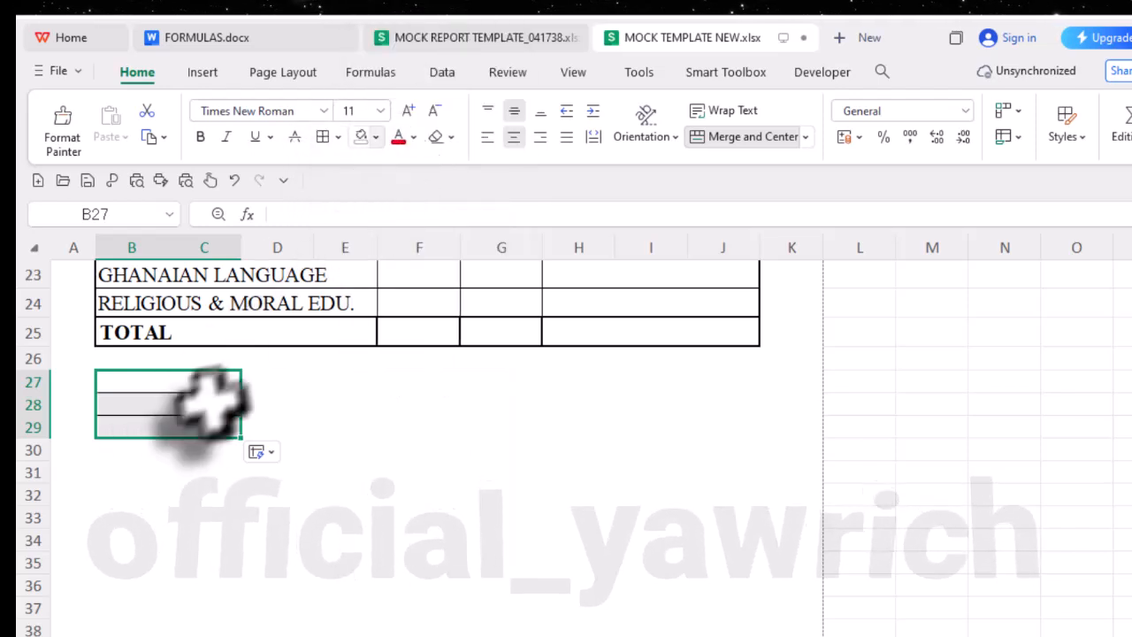
left_click_drag(274, 383, 693, 431)
left_click(283, 386)
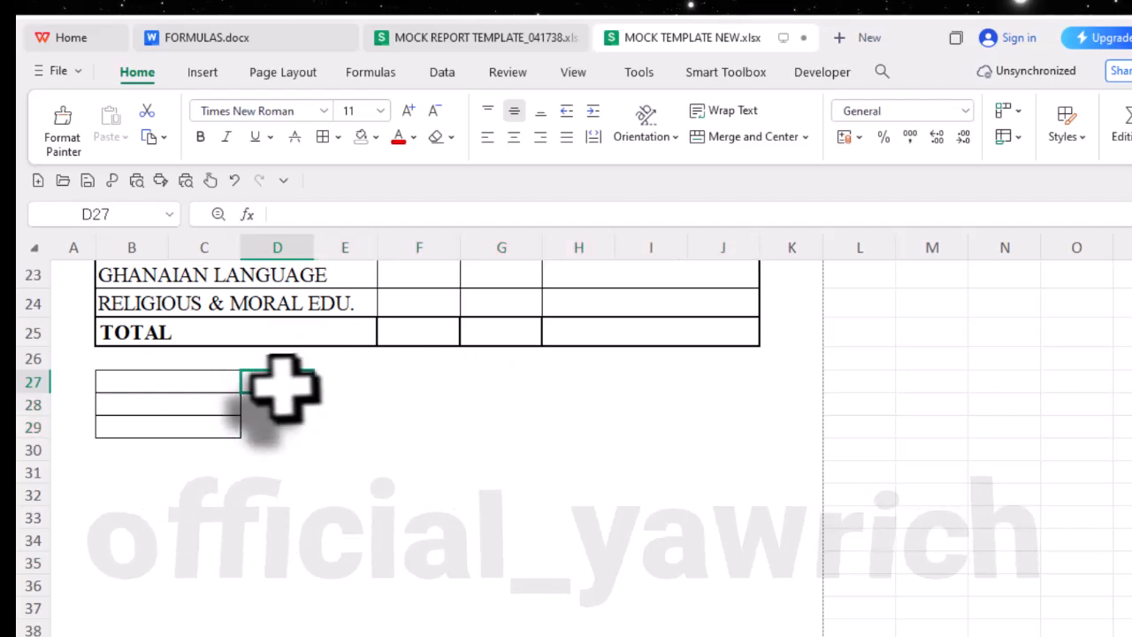
left_click_drag(283, 387, 298, 430)
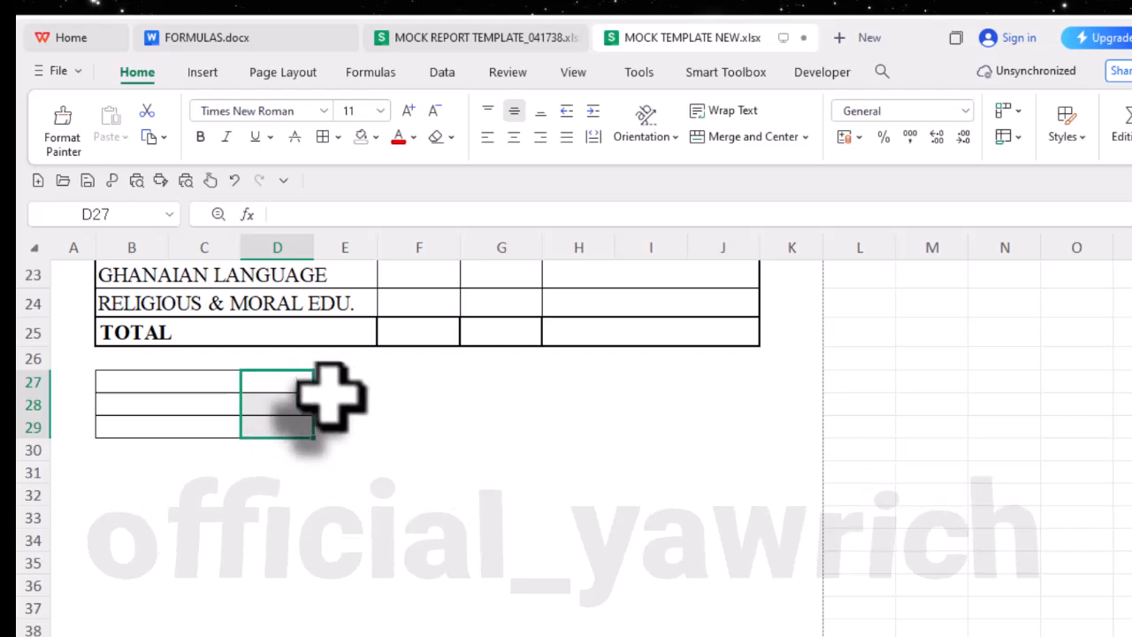
- Merge and center E27:J29 into one box, then check the block against the MOCK REPORT TEMPLATE workbook and return
left_click_drag(332, 387, 750, 442)
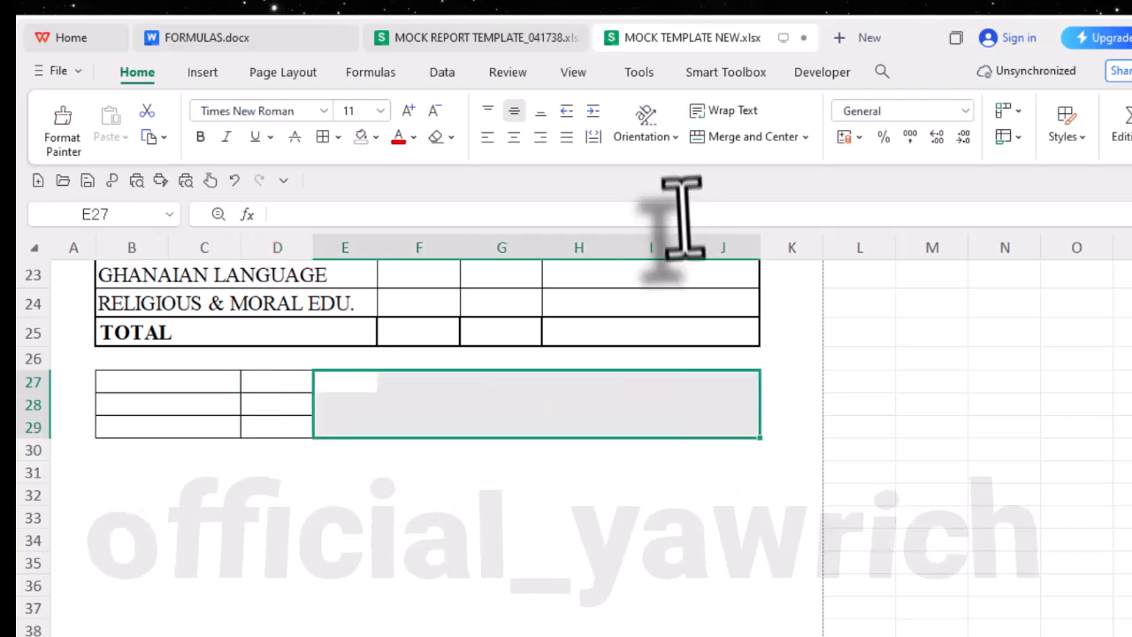
left_click(739, 140)
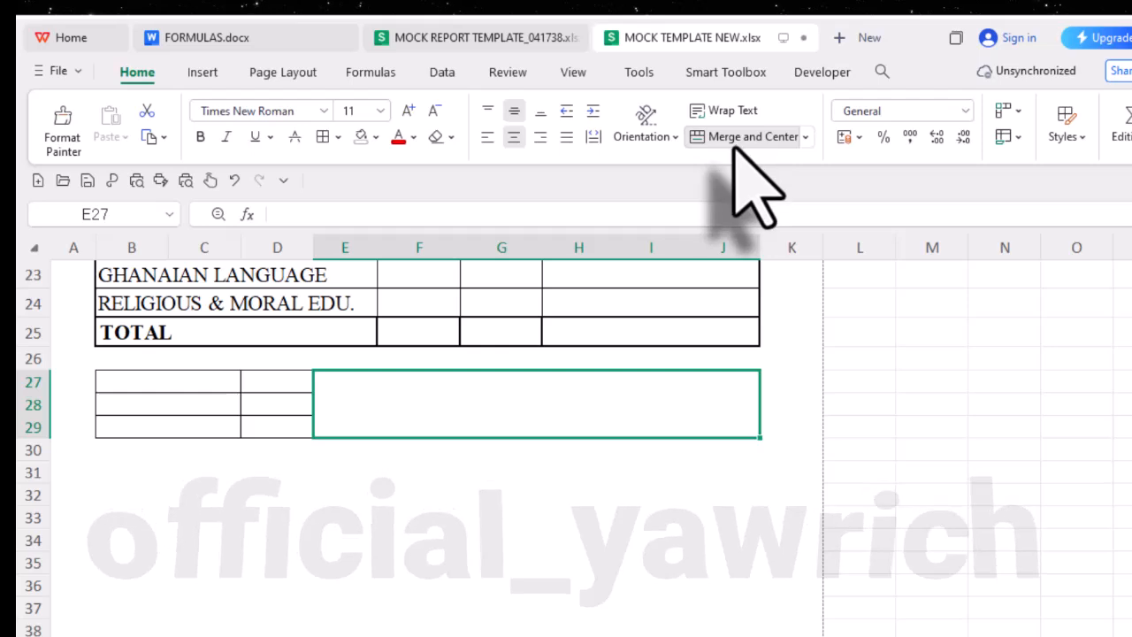
left_click(479, 40)
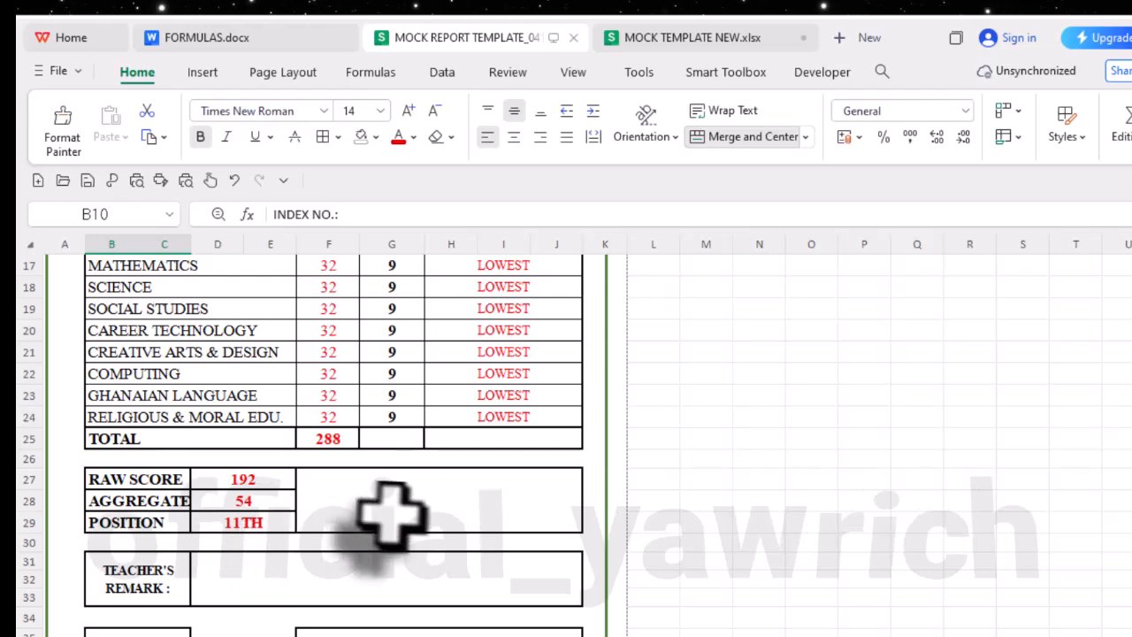
scroll(399, 519, "up", 3)
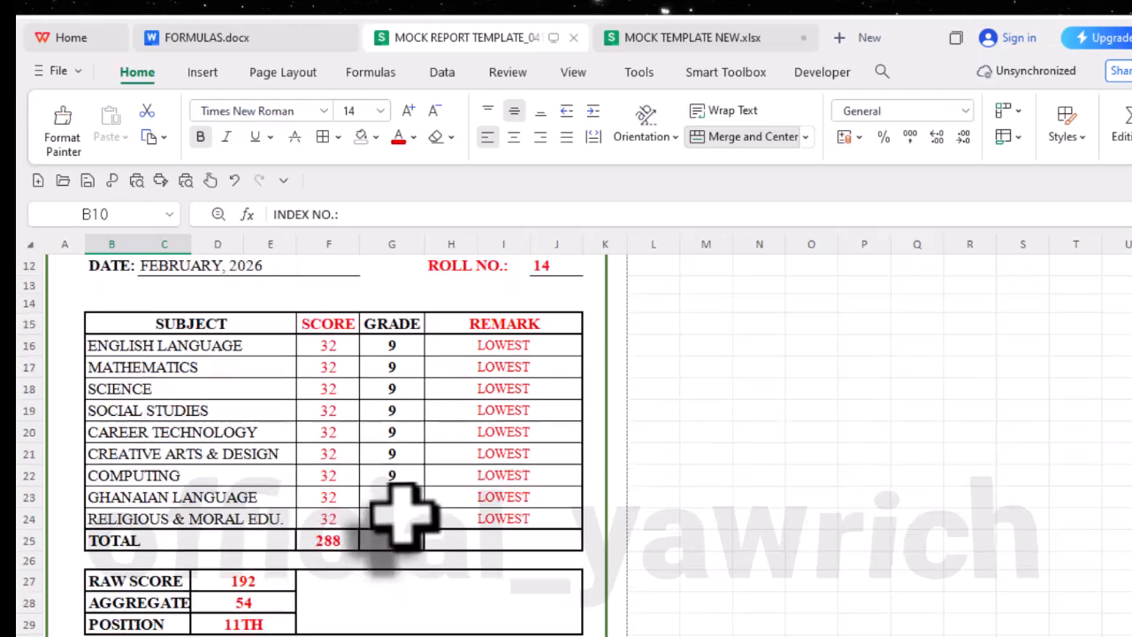
scroll(399, 513, "down", 3)
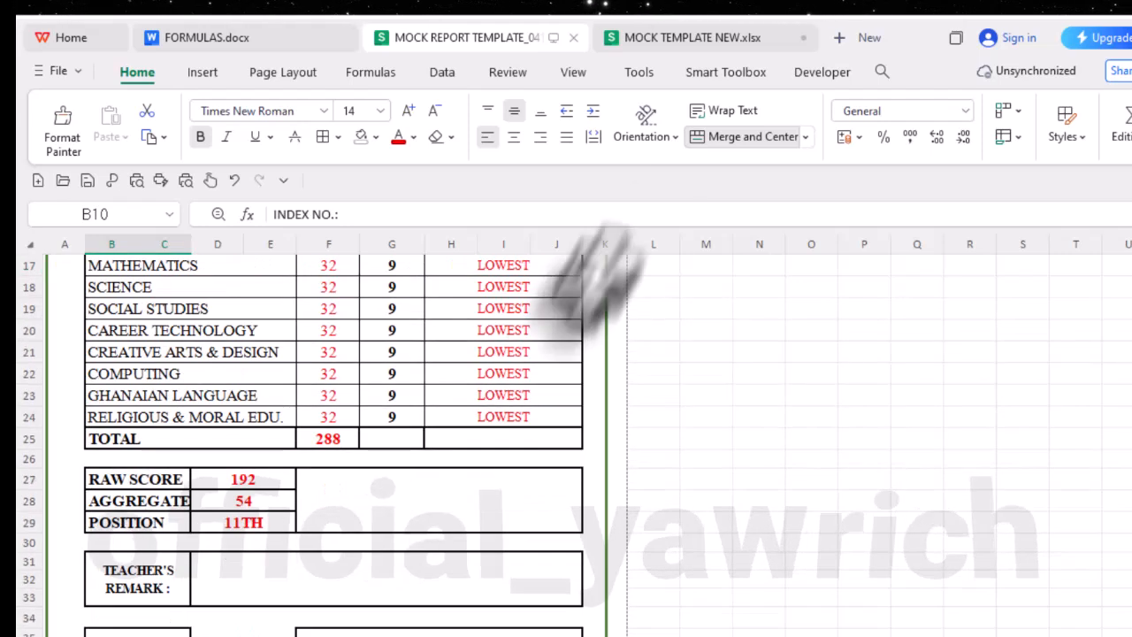
left_click(698, 39)
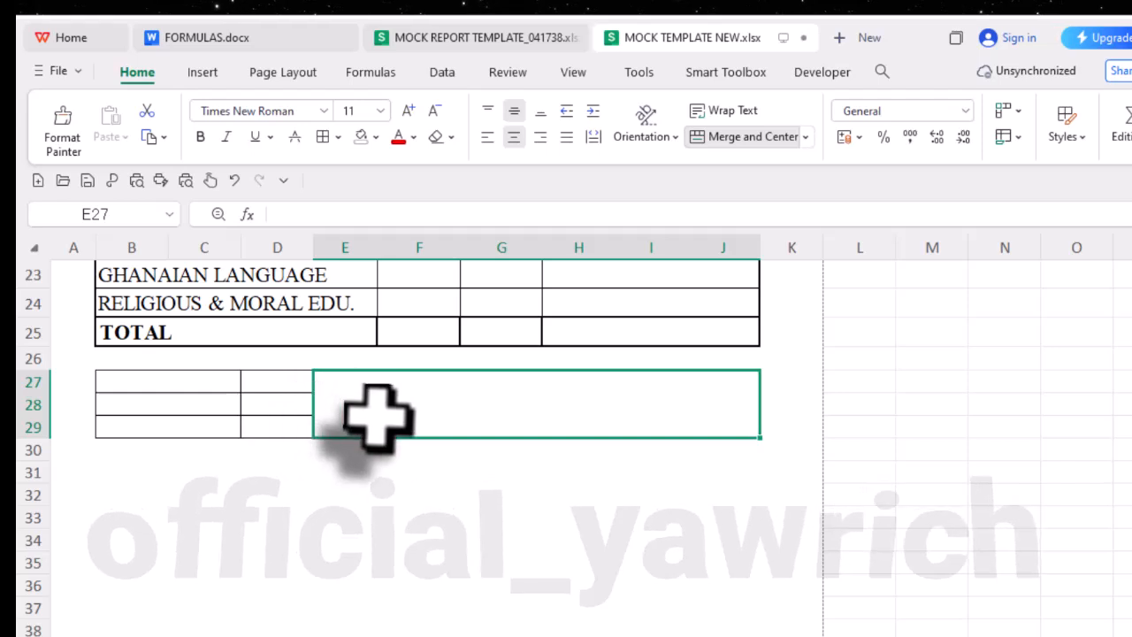
- Set the font size of the summary block B27:J29 to 14
left_click_drag(164, 384, 460, 416)
left_click(433, 491)
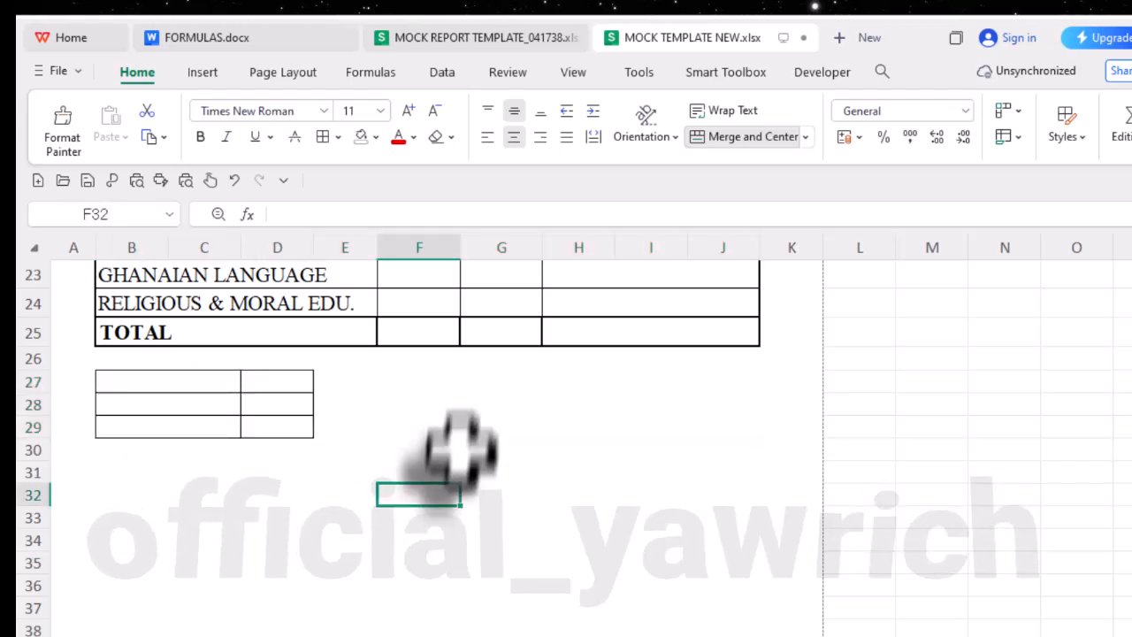
left_click(442, 402)
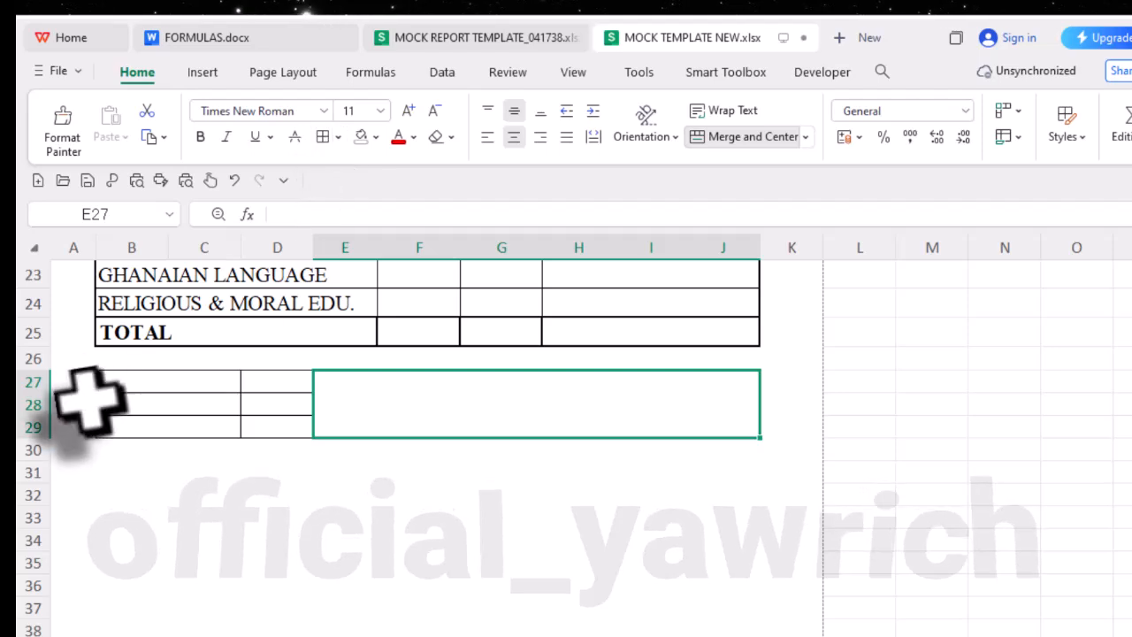
left_click_drag(147, 397, 349, 429)
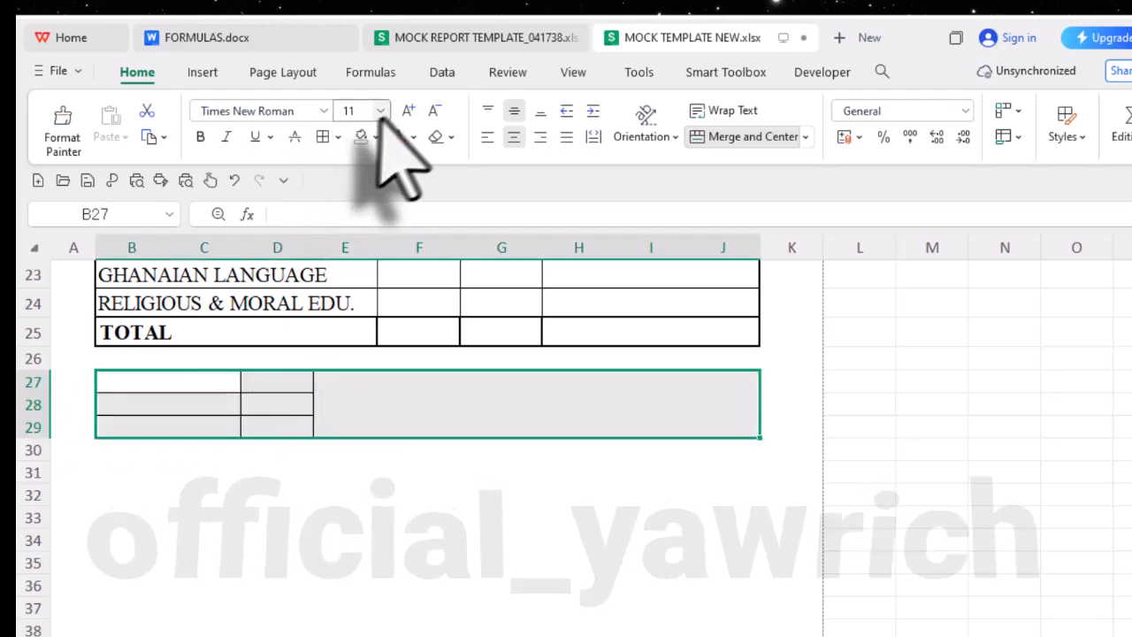
left_click(407, 111)
left_click(407, 111)
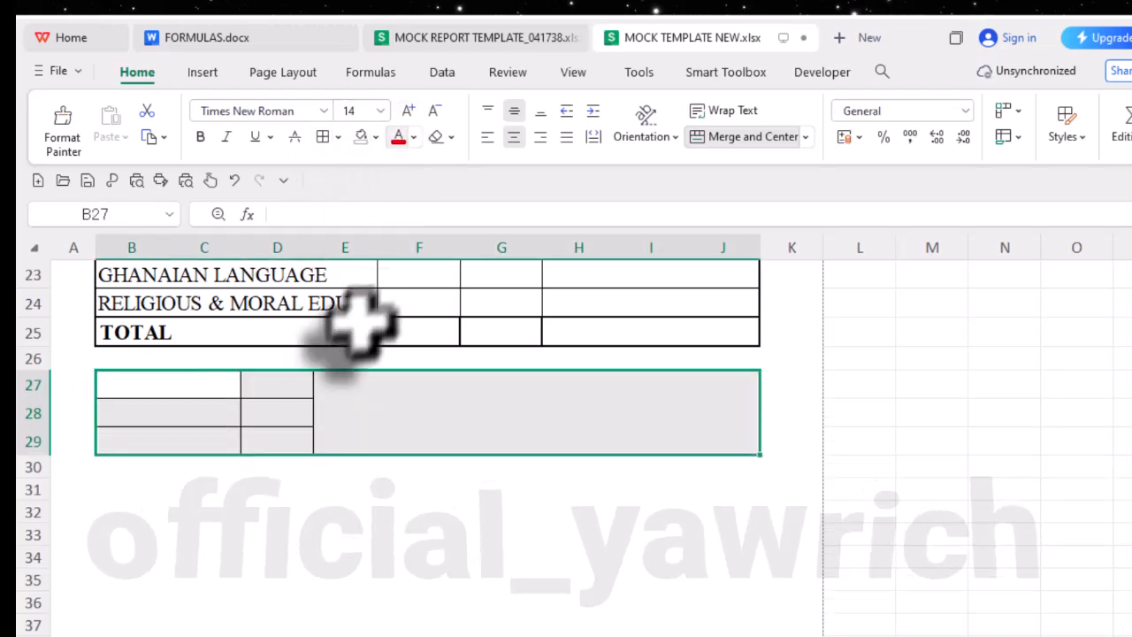
- Apply thick outside borders around the summary block B27:J29 and around the merged E27:J29 box
left_click(359, 405)
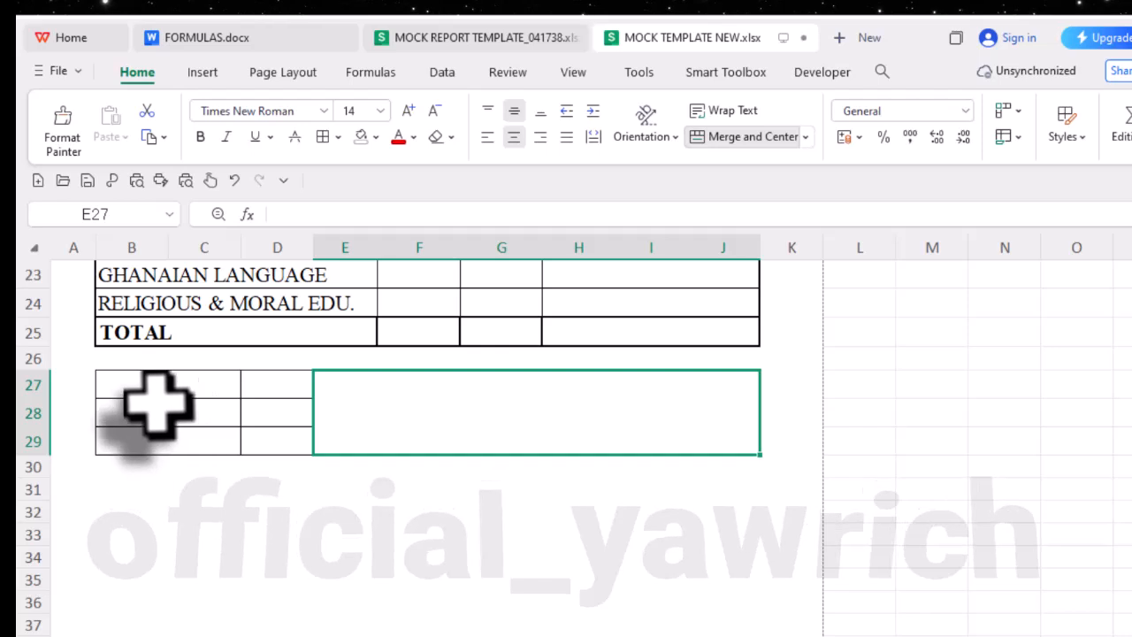
left_click_drag(137, 386, 404, 417)
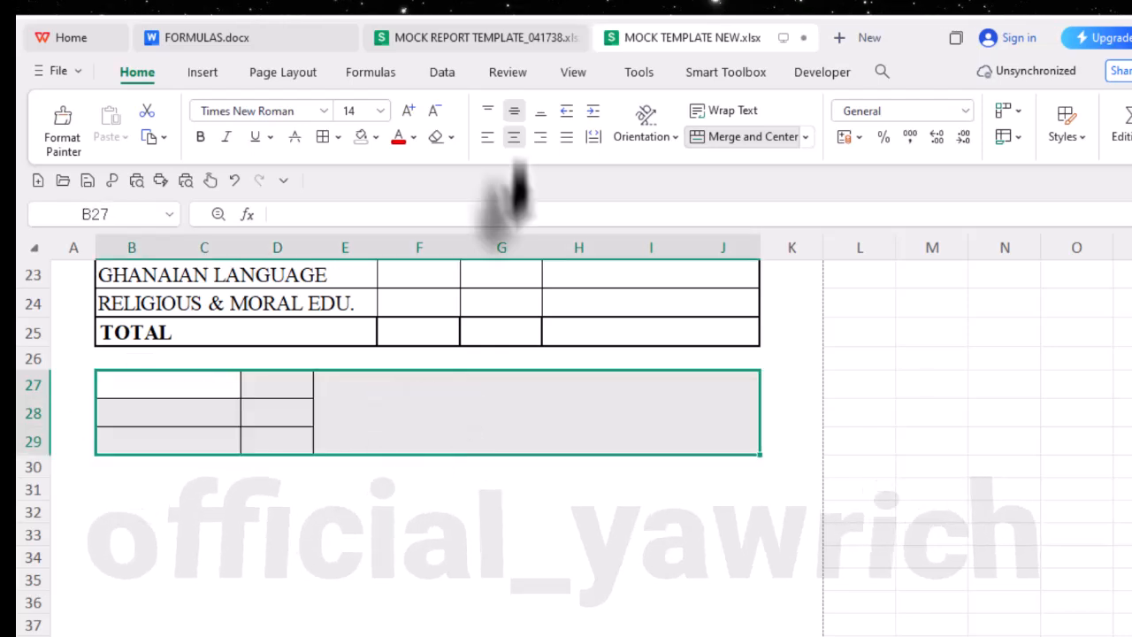
left_click(339, 138)
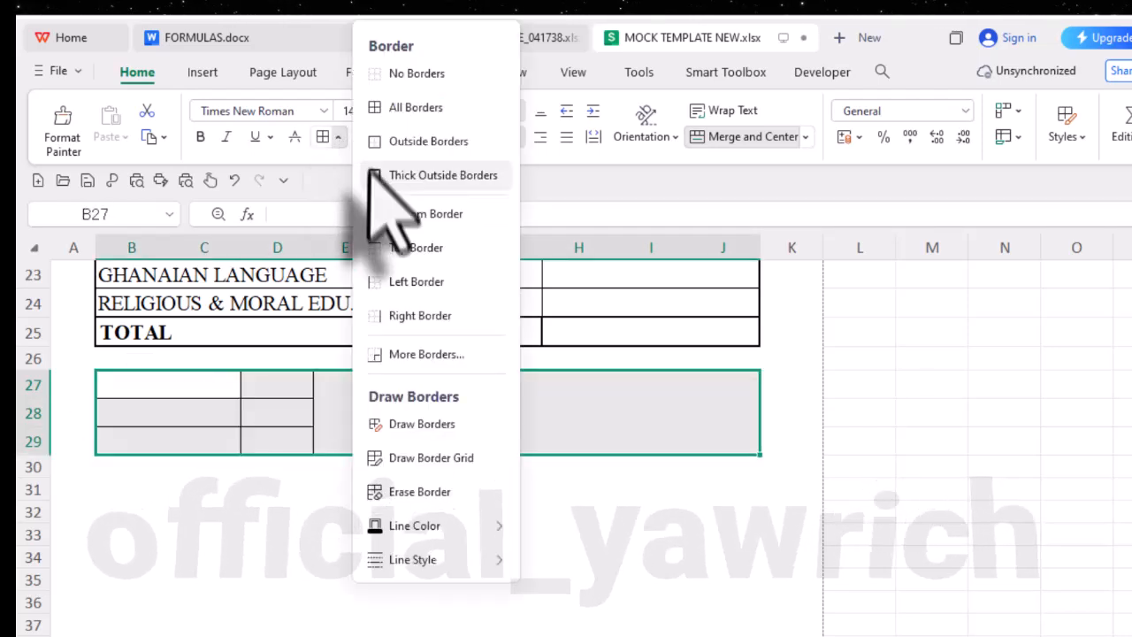
left_click(376, 177)
left_click(402, 438)
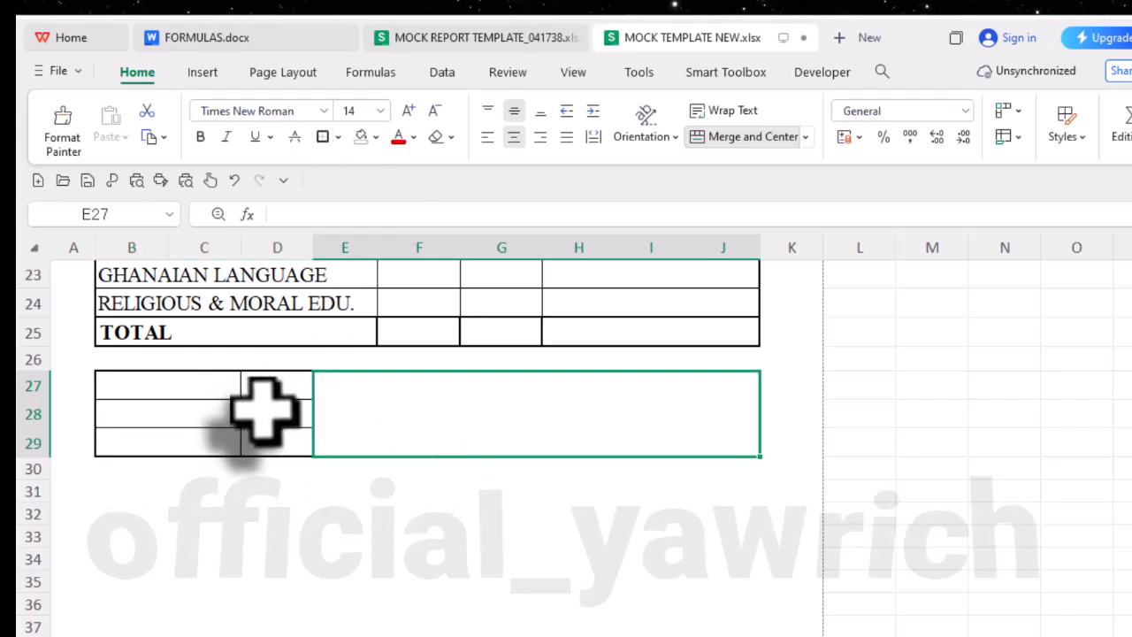
left_click(345, 536)
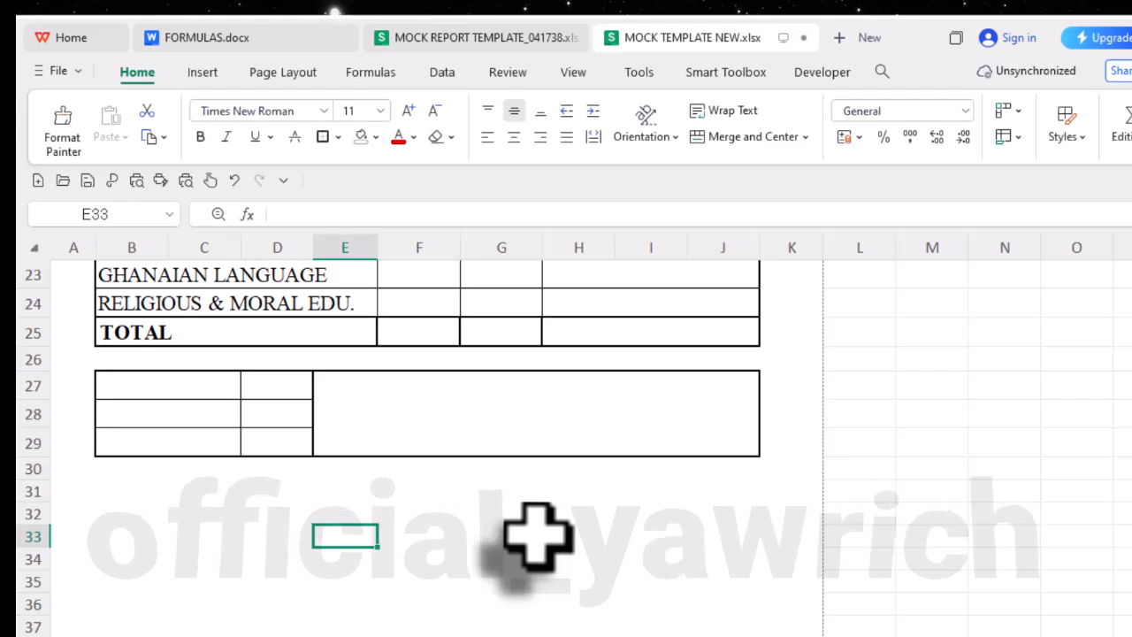
- Merge and center B31:C33 below the summary block and give it a thick outside border
left_click(112, 490)
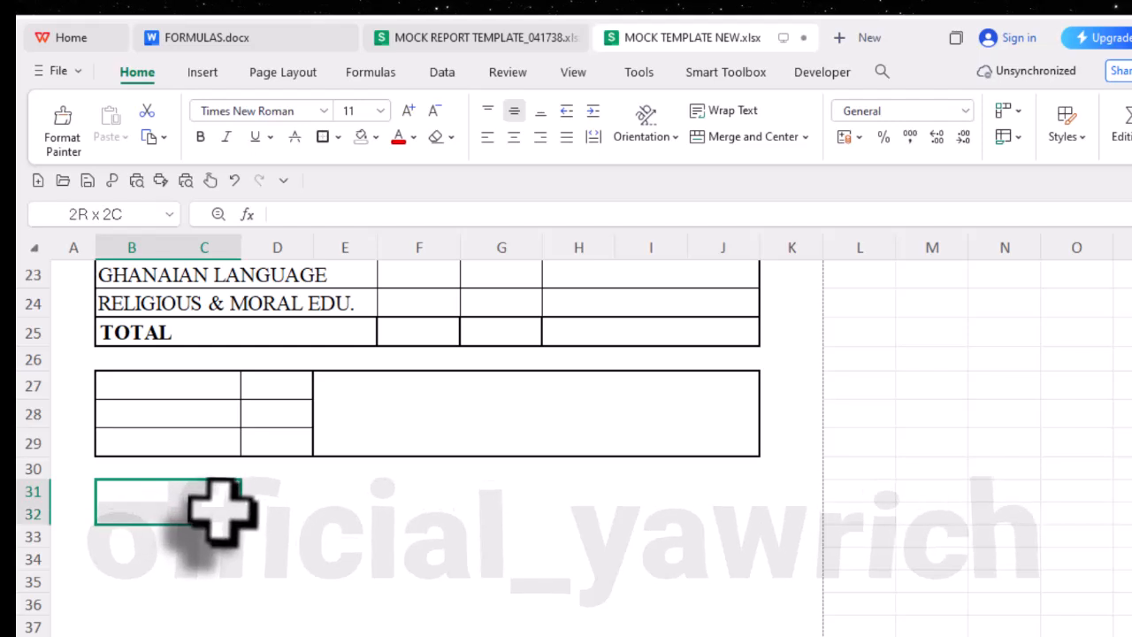
left_click_drag(222, 535, 221, 535)
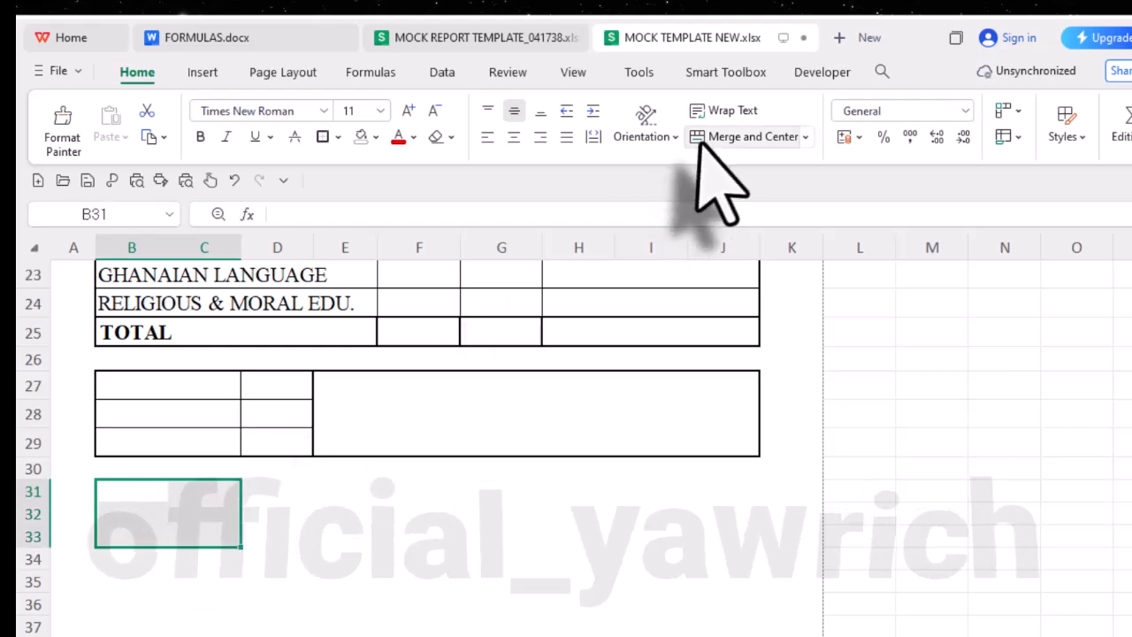
left_click(699, 142)
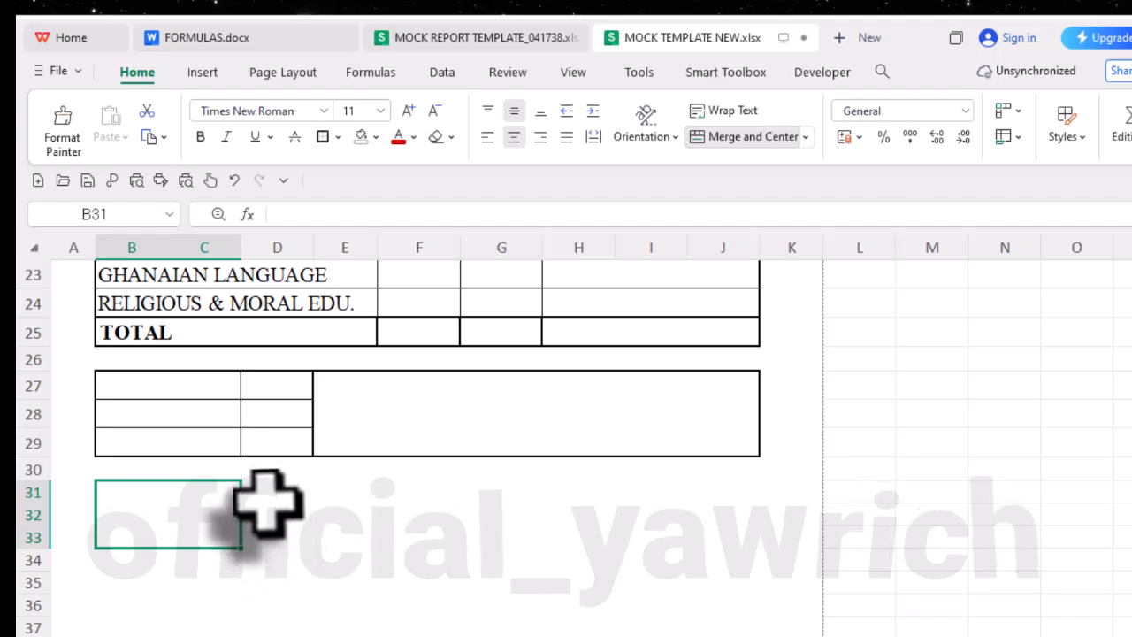
- Merge D31:J33 into one box beside the merged B31:C33 cell and left-align it
mouse_move(268, 500)
left_mouse_down()
mouse_move(649, 561)
mouse_move(713, 547)
left_mouse_up()
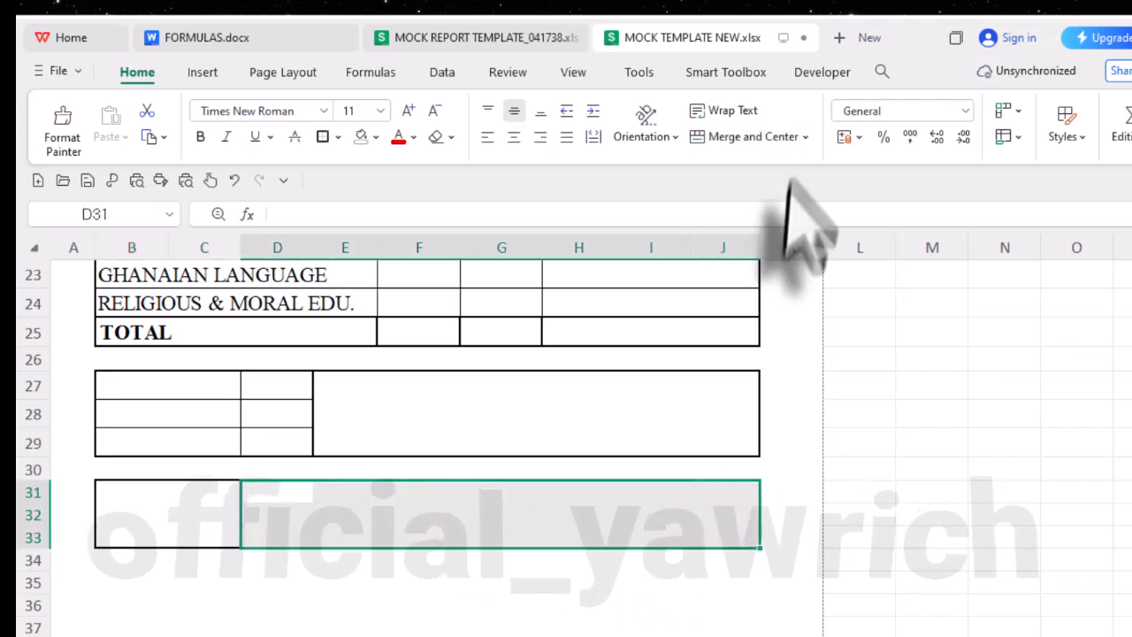
left_click(752, 137)
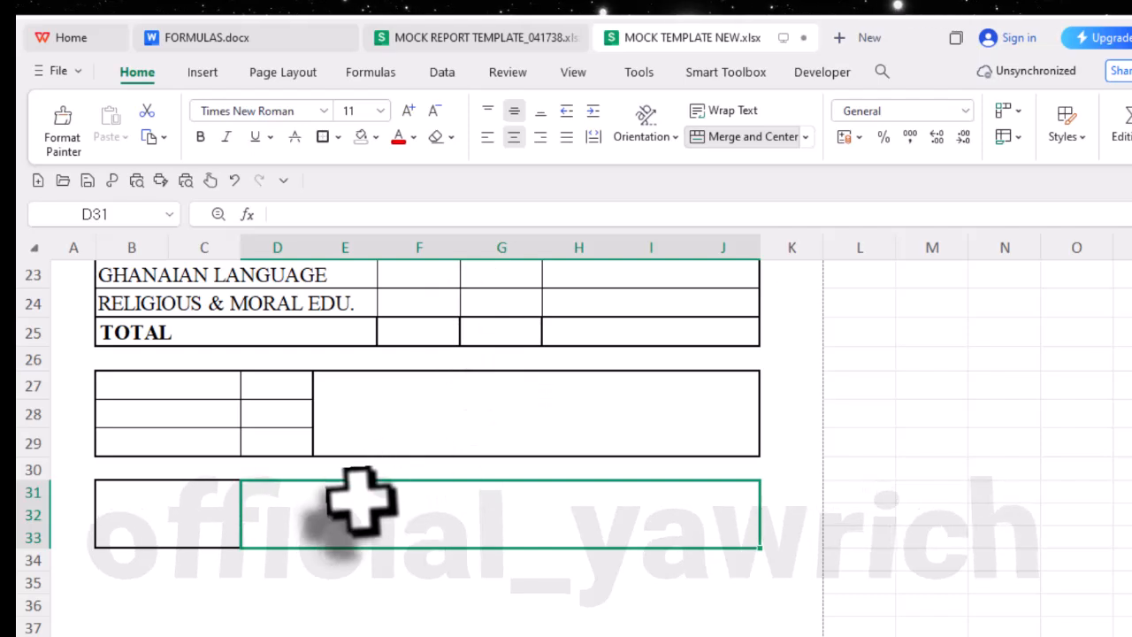
left_click(488, 137)
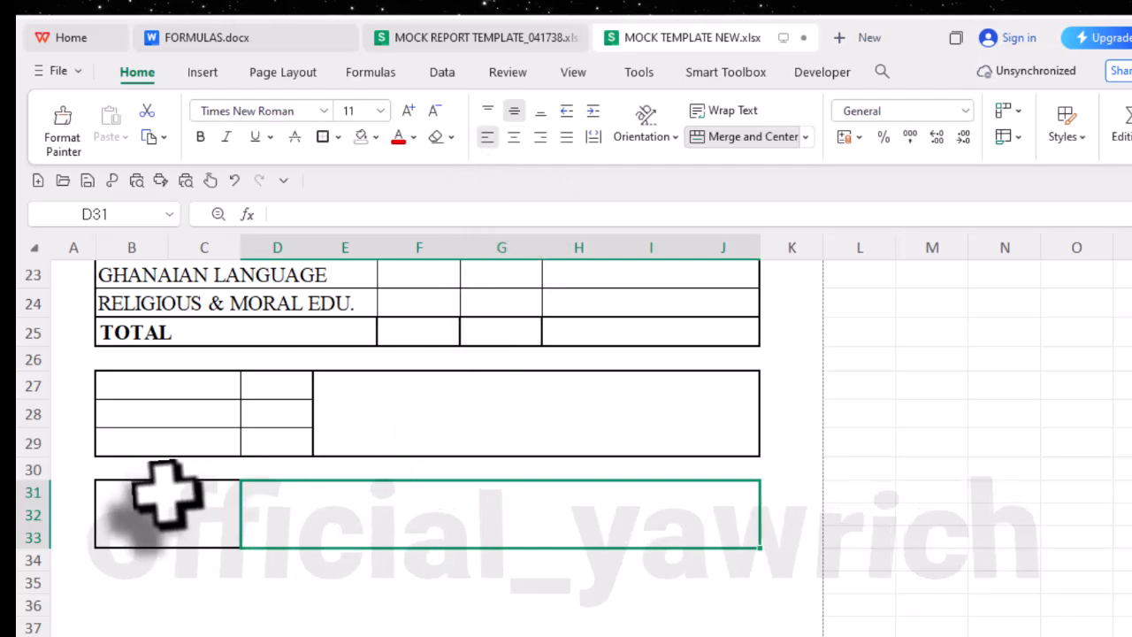
- Set the font size of the bordered boxes in B31:J33 to 14
left_click_drag(164, 495, 295, 513)
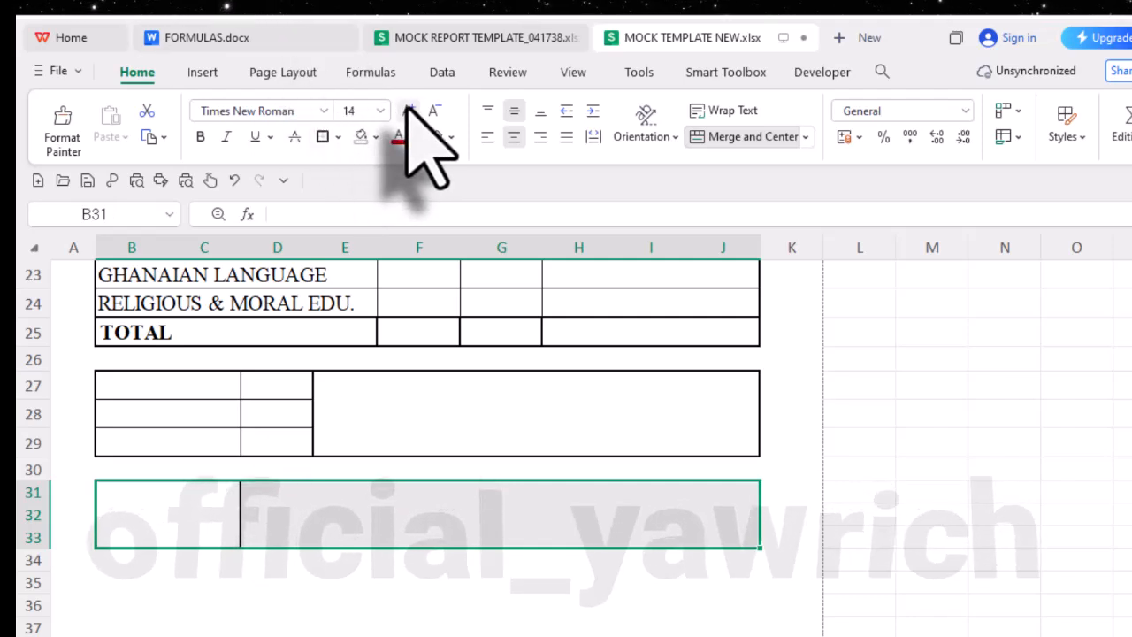
left_click(353, 581)
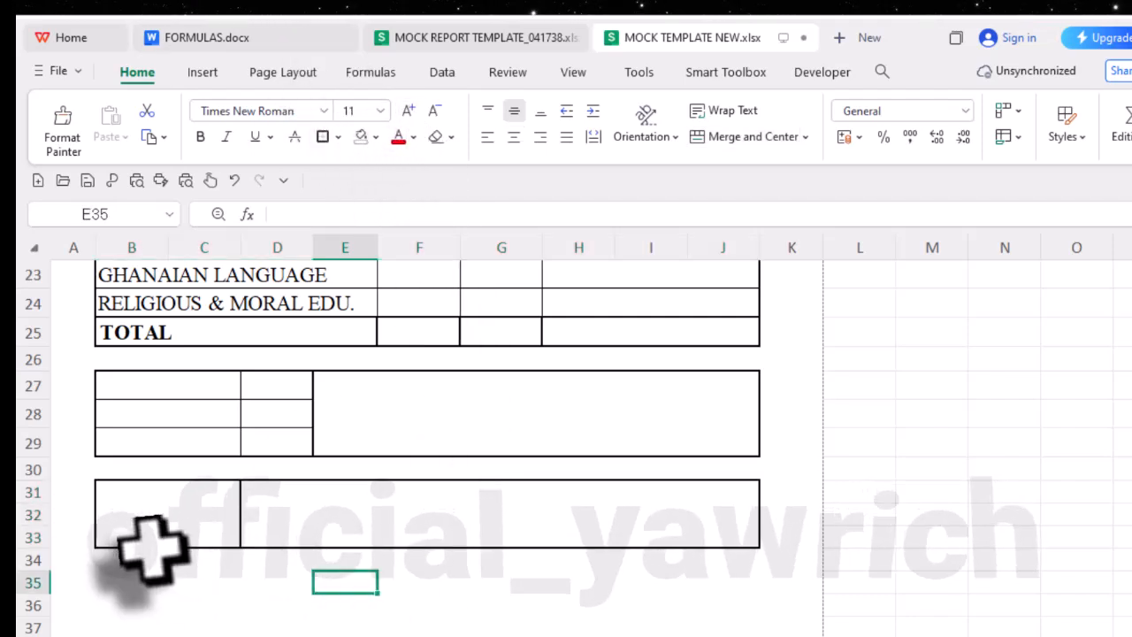
left_click(195, 526)
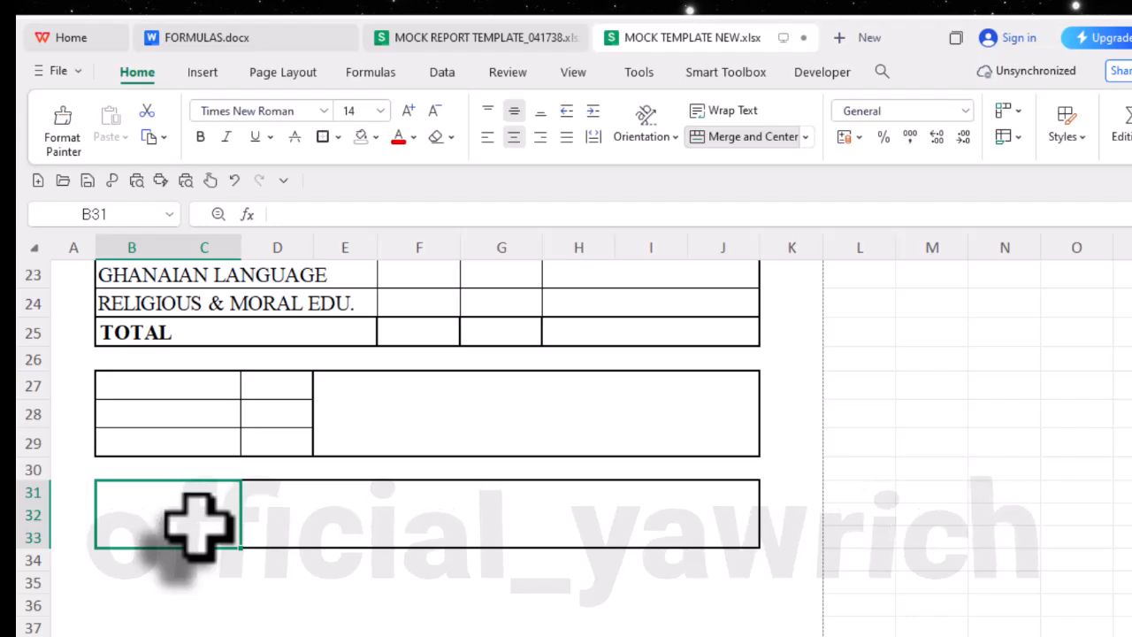
- Enter the labels RAW SCORE, AGGREGATE and POSITION in B27, B28 and B29 and left-align them
left_click(195, 386)
type("RAW SCORE")
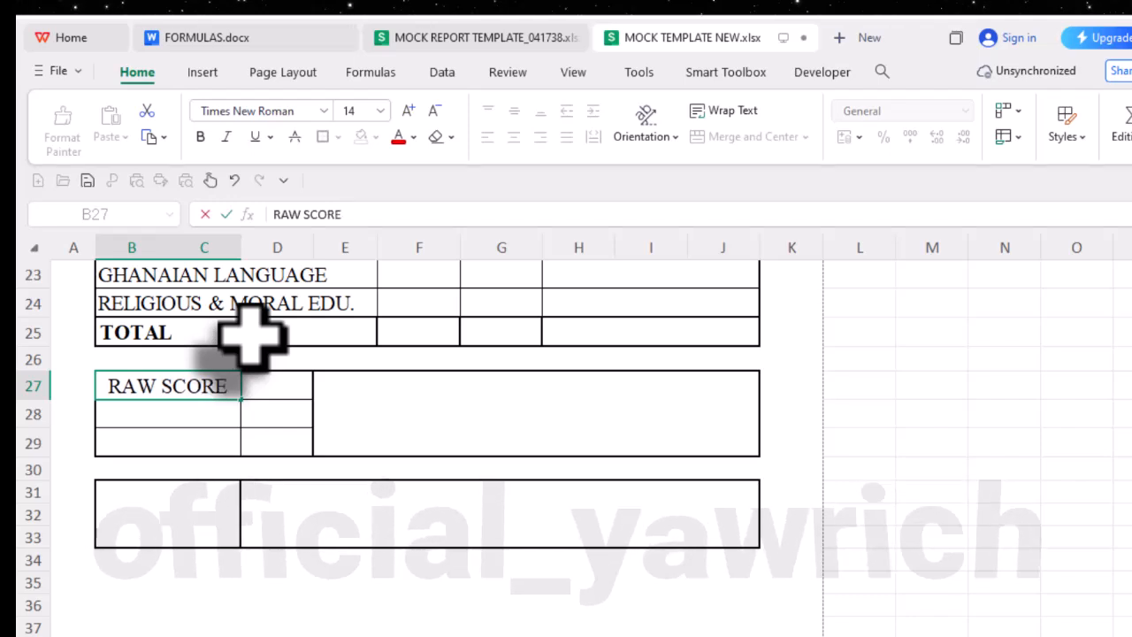
key("Return")
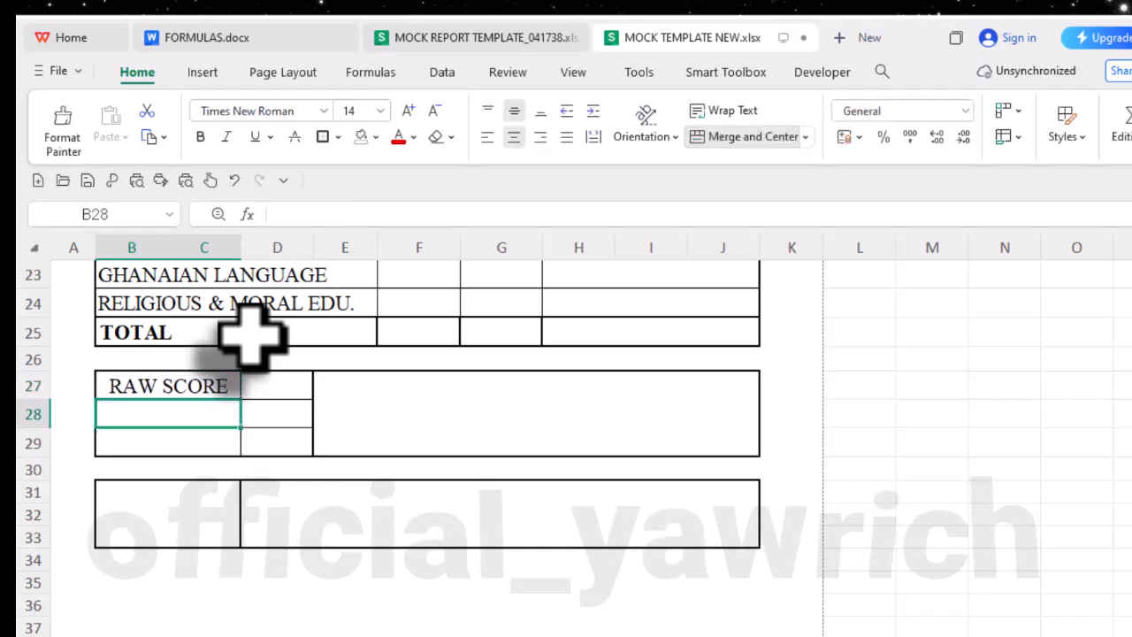
type("AGGREGATE")
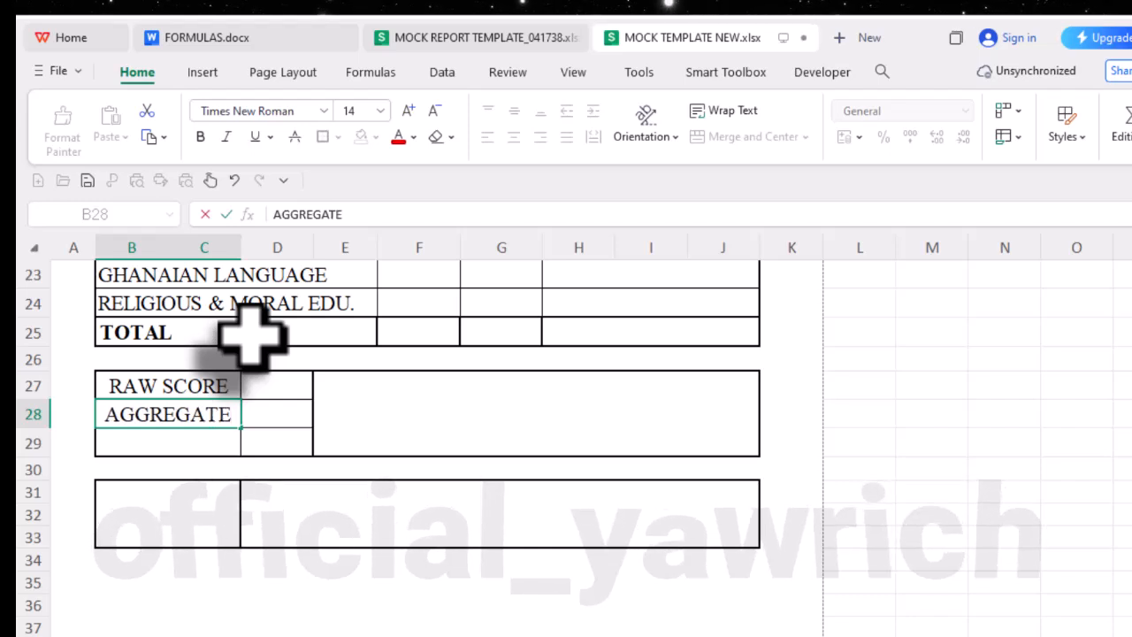
key("Return")
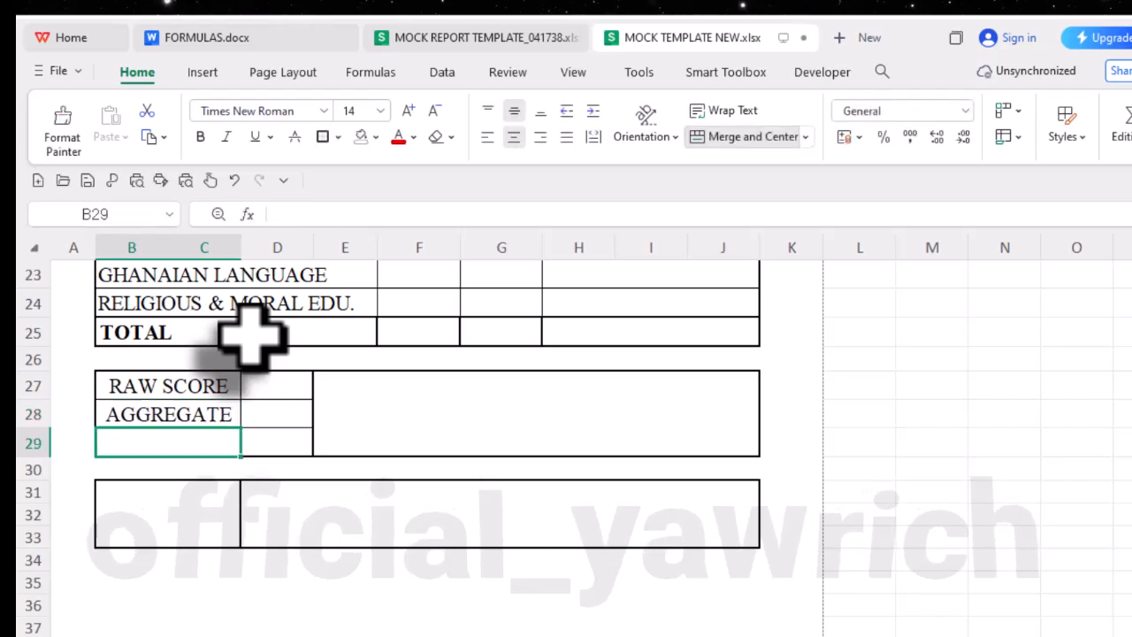
type("POSITION")
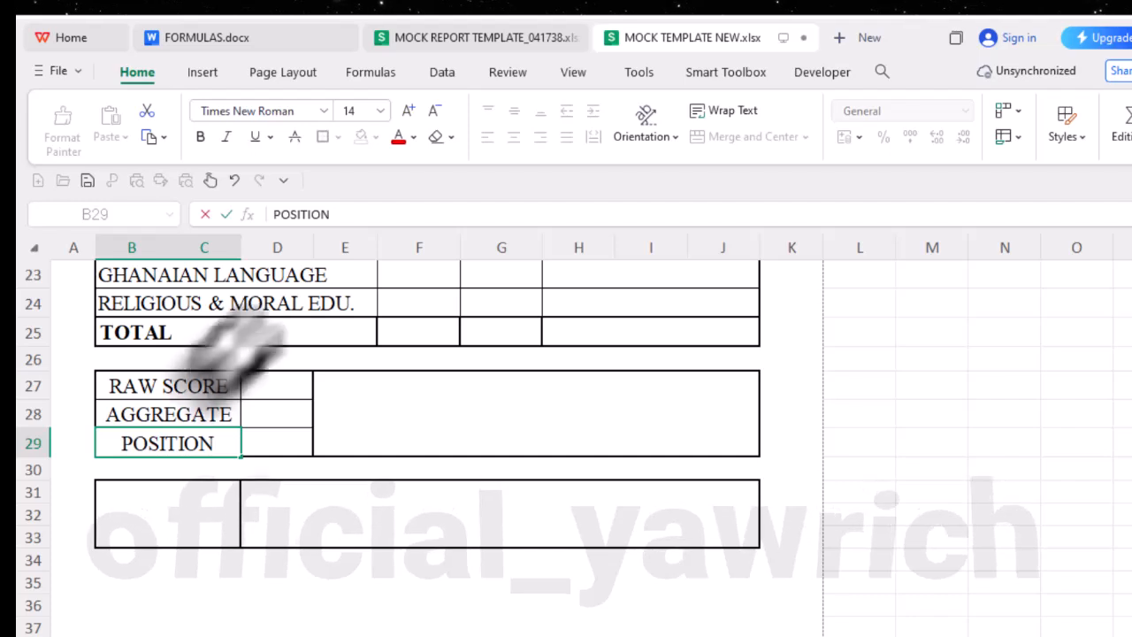
left_click_drag(207, 392, 194, 440)
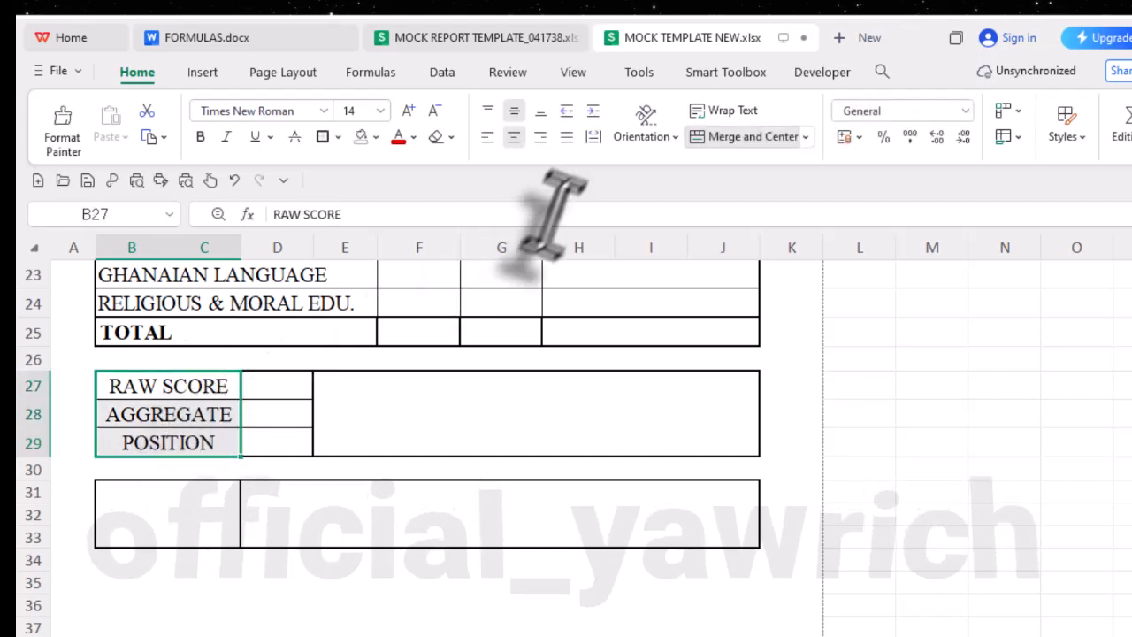
left_click(489, 138)
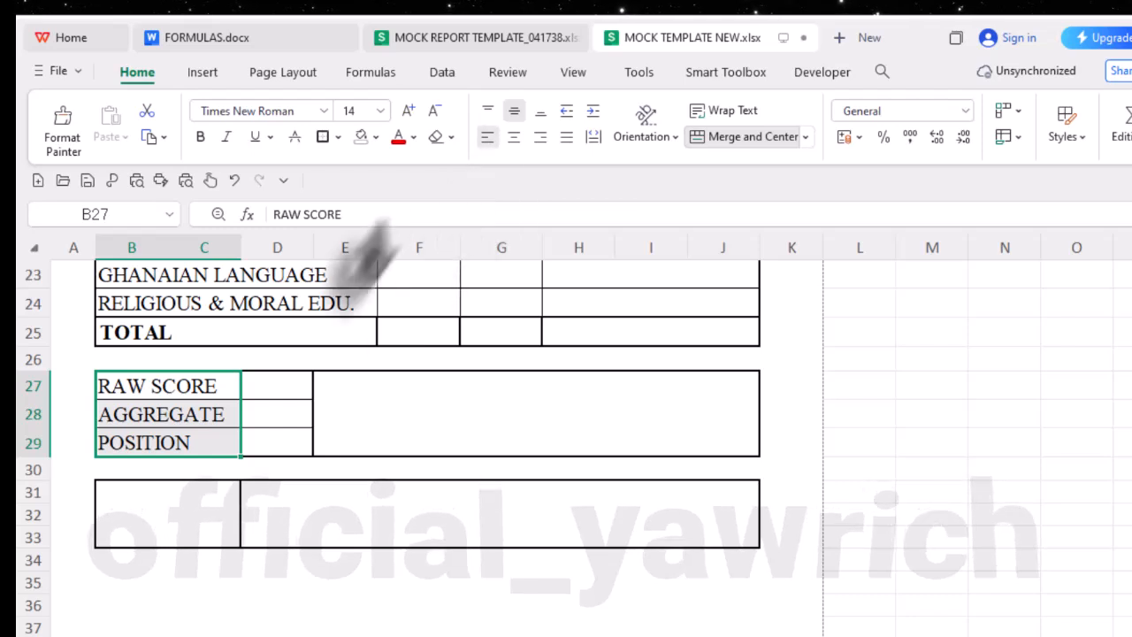
- Bold the value cells D27:D29 and set the font size of the TOTAL row's score cell F25 to 14
left_click_drag(303, 390, 298, 445)
left_click(202, 138)
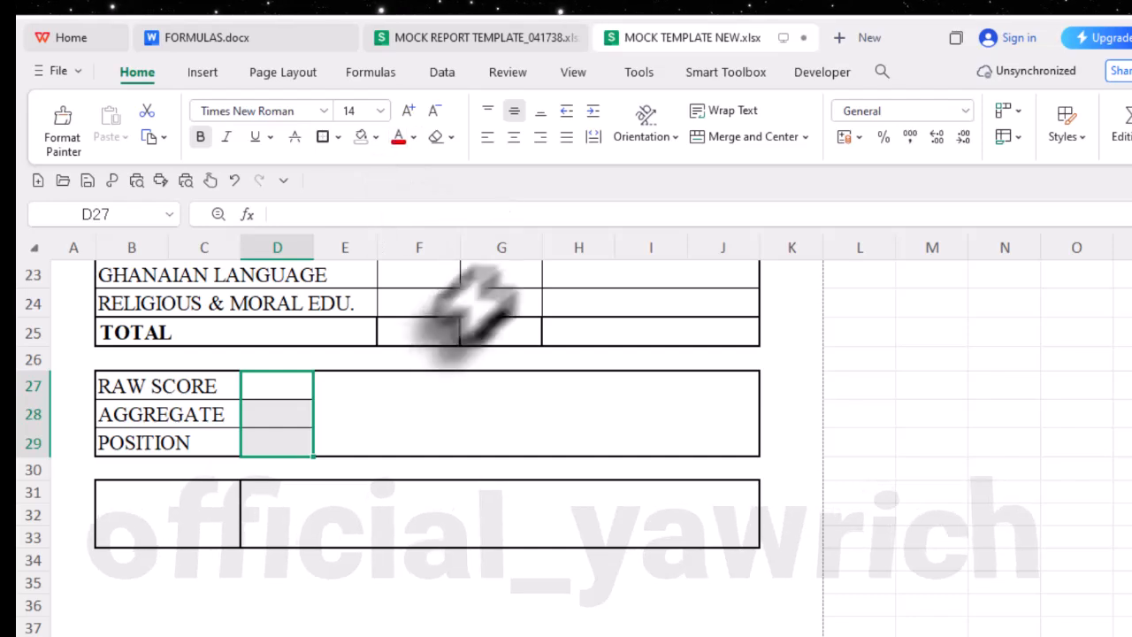
left_click(407, 336)
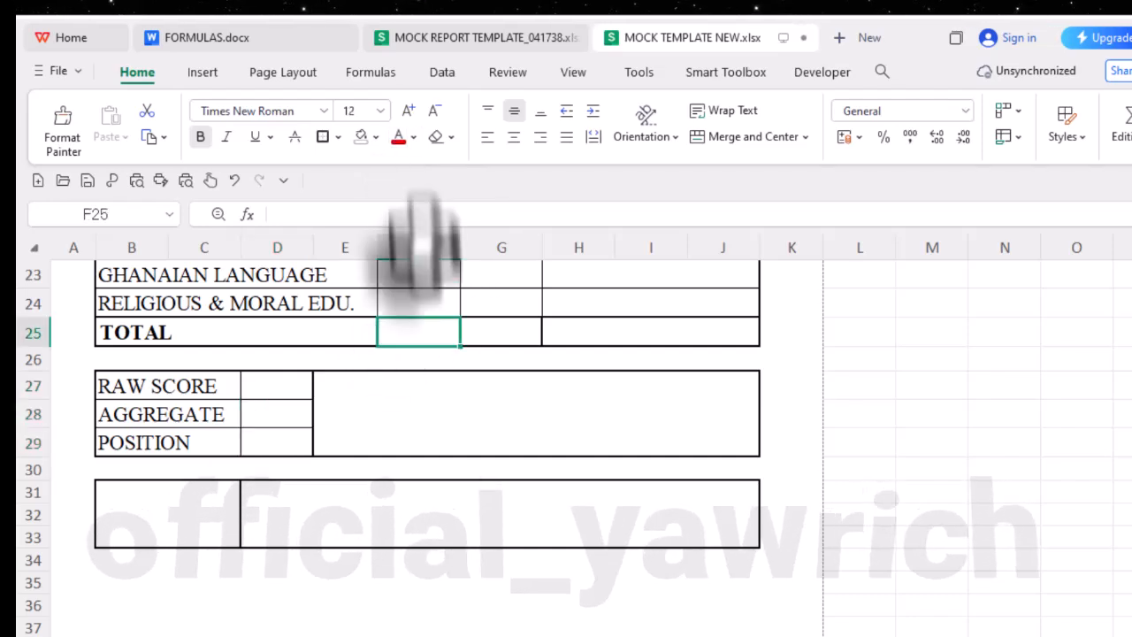
left_click(409, 109)
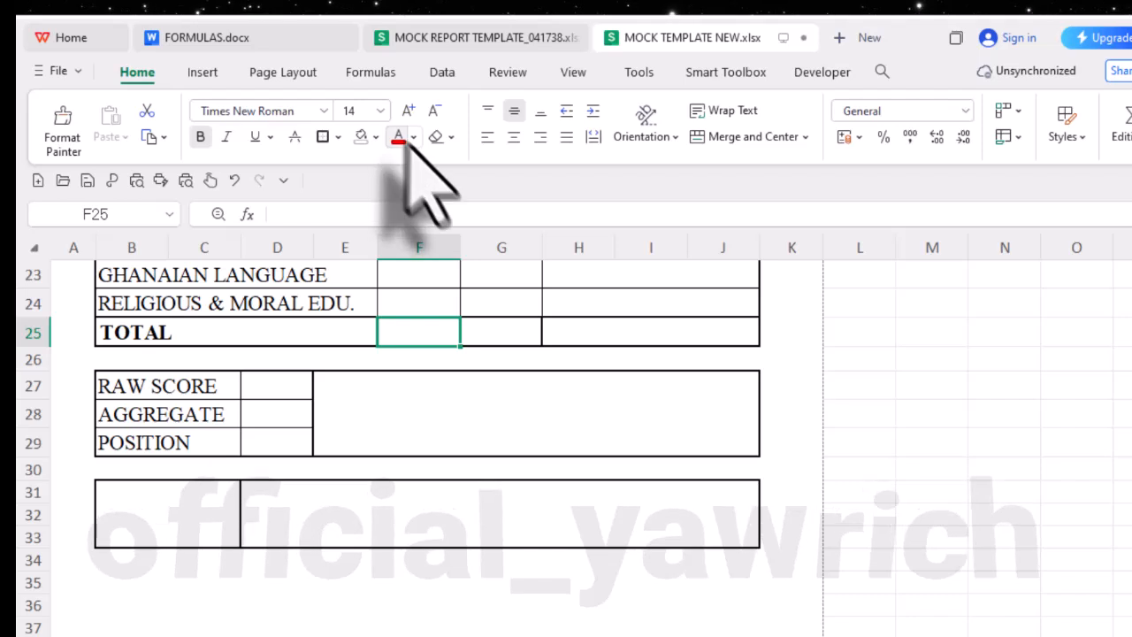
- Look over the subject table's score, grade and remark cells and the free space below the boxes down to the page break
scroll(511, 328, "up", 3)
left_click_drag(447, 310, 648, 456)
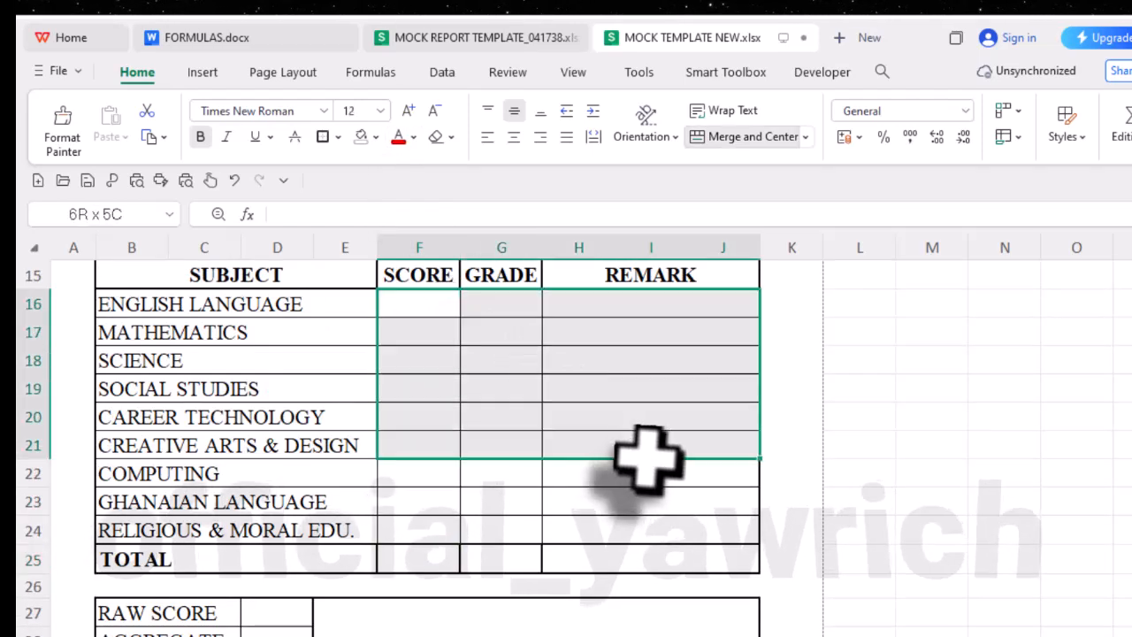
left_click(658, 536)
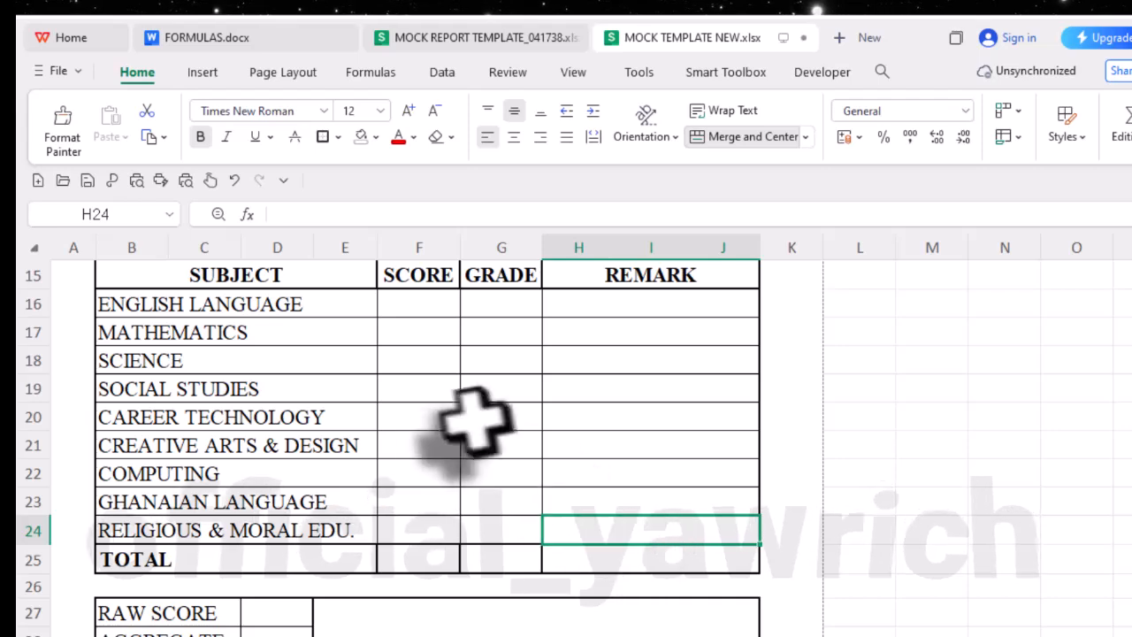
left_click(433, 385)
scroll(505, 561, "down", 4)
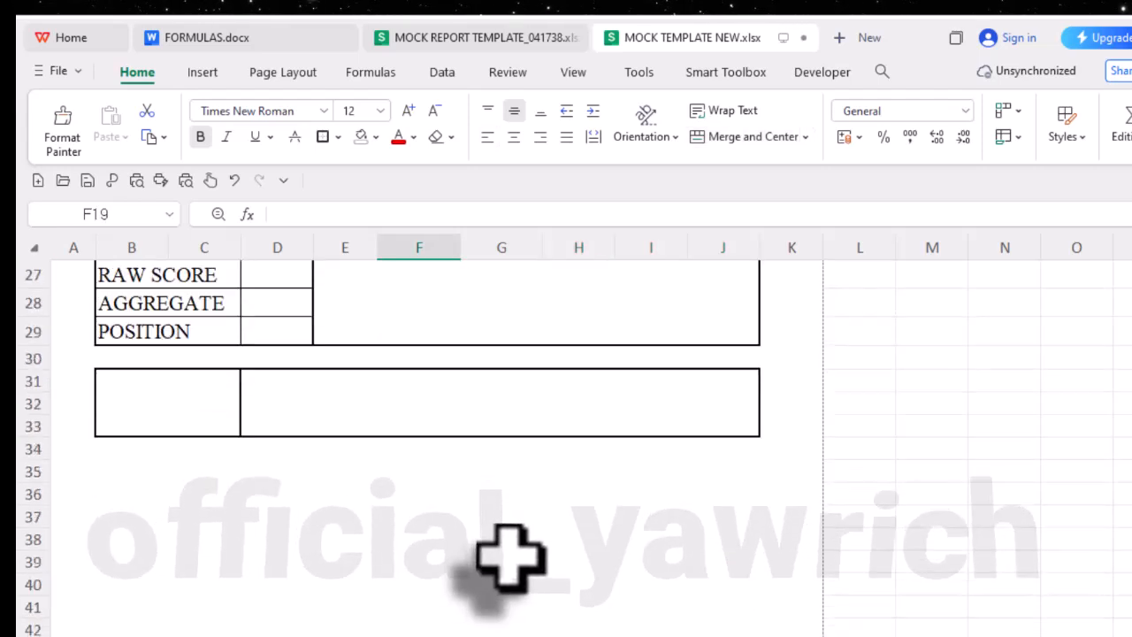
scroll(509, 553, "up", 1)
scroll(424, 589, "down", 1)
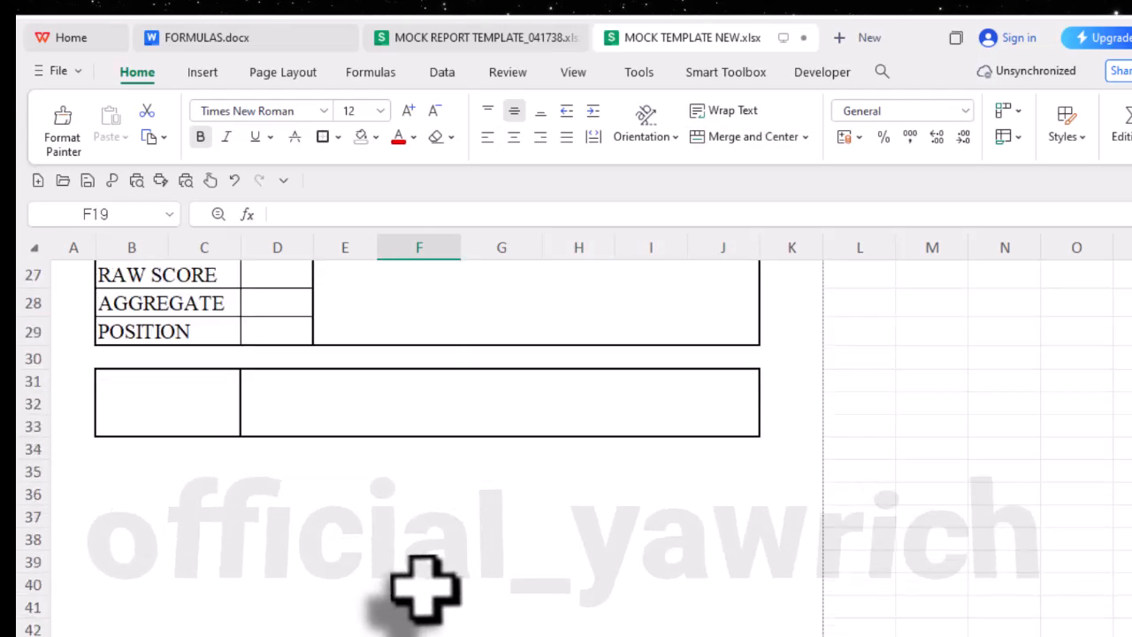
scroll(158, 517, "down", 1)
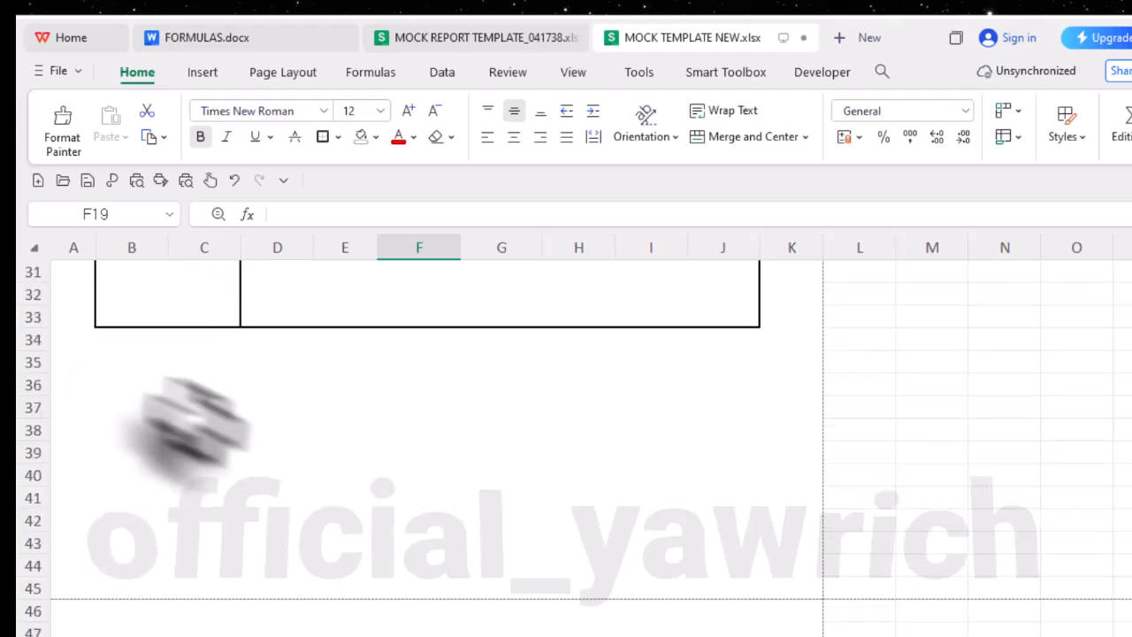
scroll(336, 593, "up", 10)
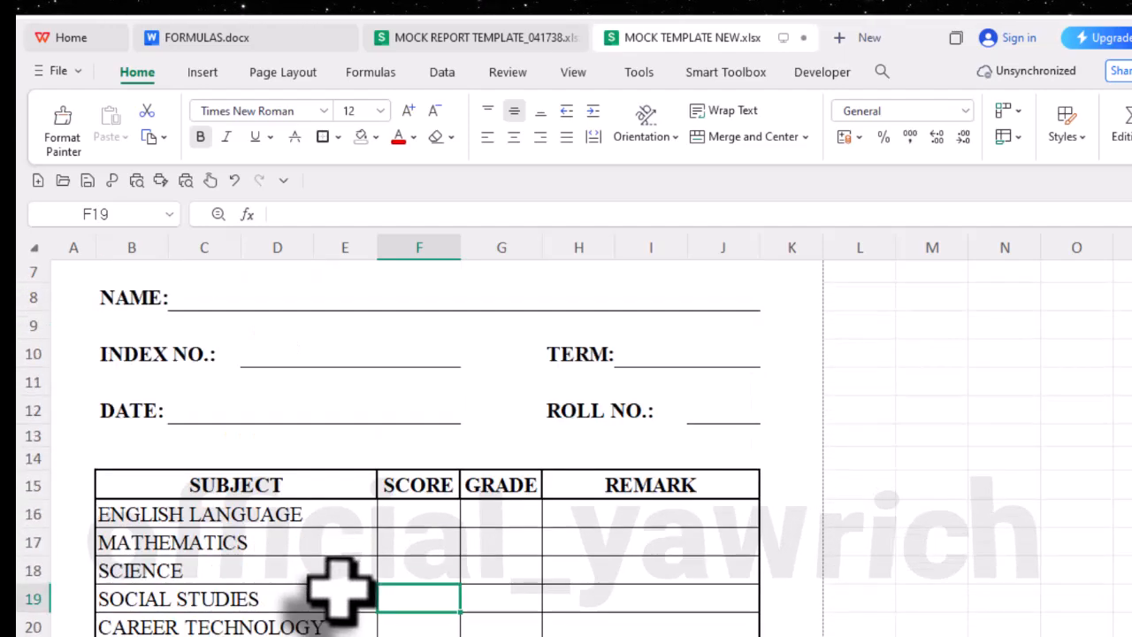
- Set the GHANA EDUCATION SERVICE line in the merged heading cell A1 to font size 20
left_click(402, 338)
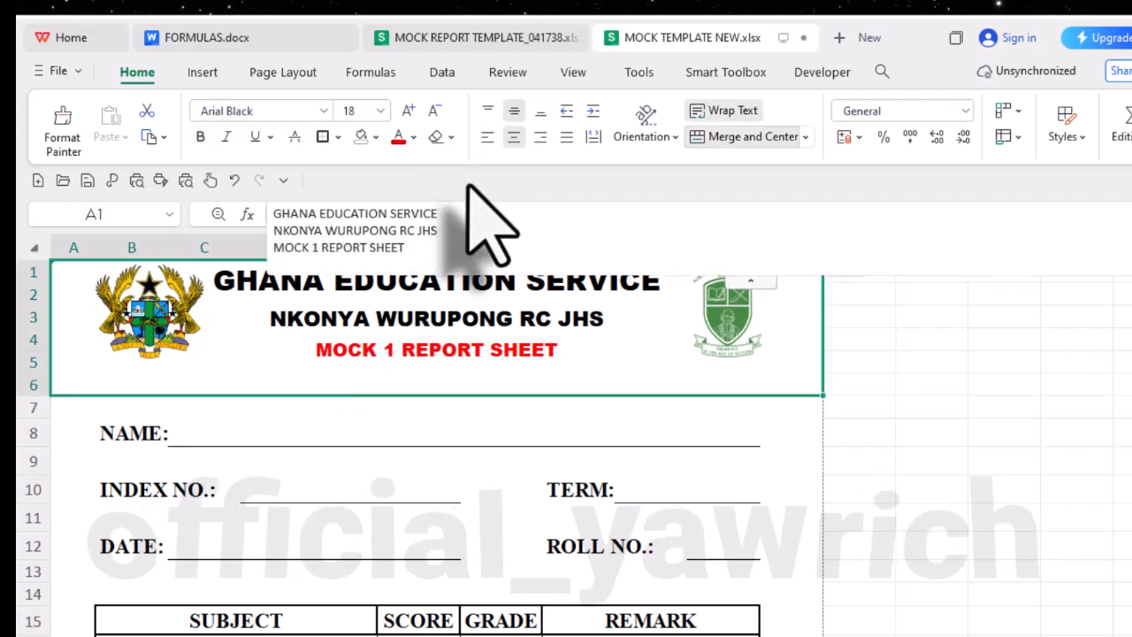
double_click(619, 291)
left_click_drag(662, 283, 190, 265)
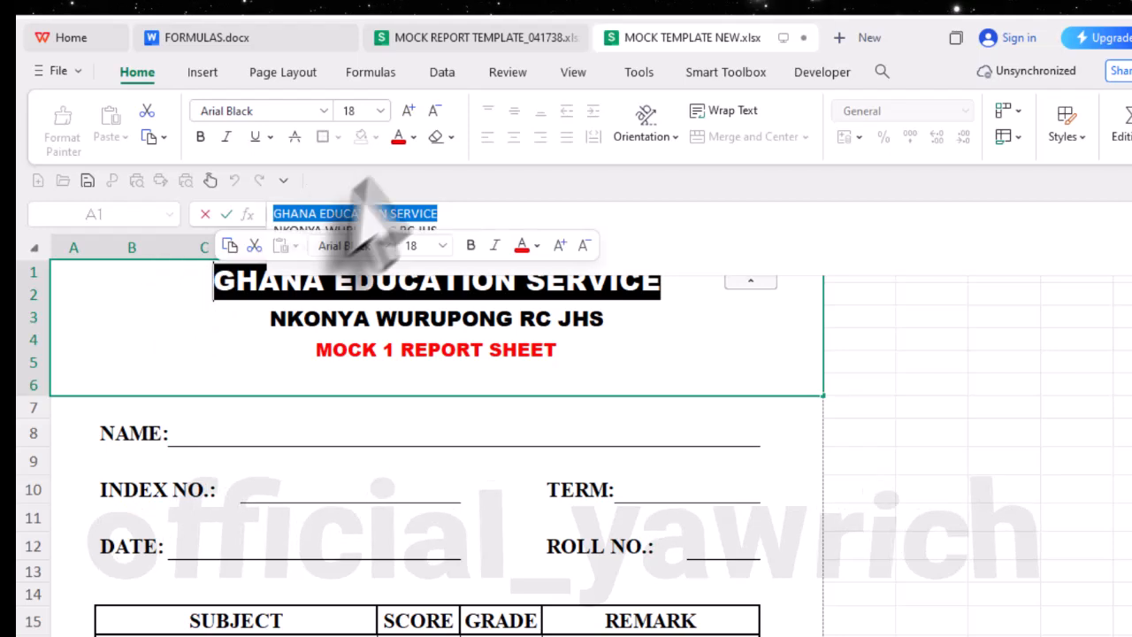
left_click(408, 107)
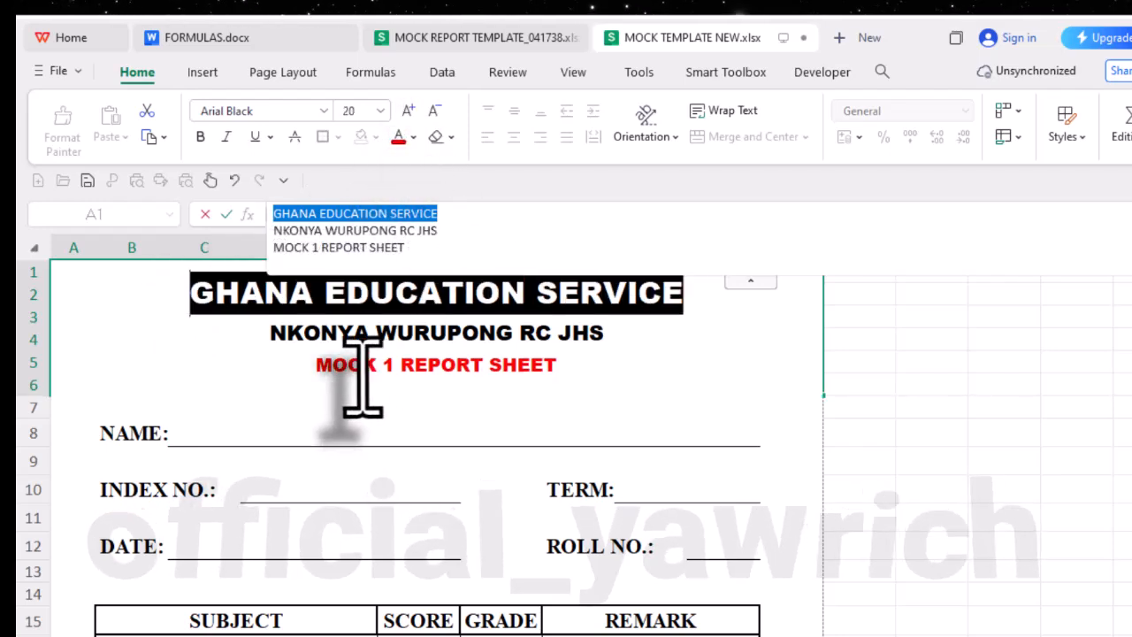
- Set the NKONYA WURUPONG RC JHS line of the heading to font size 16
left_click(371, 323)
key("ctrl+a")
left_click(387, 347)
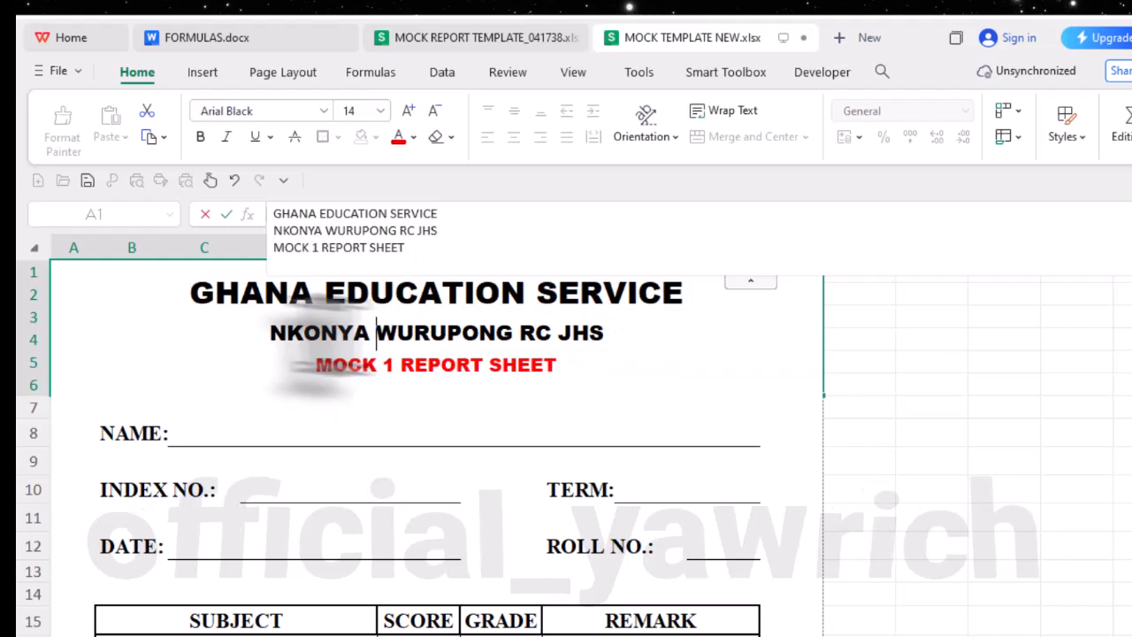
left_click_drag(270, 333, 377, 332)
left_click_drag(442, 345, 602, 328)
left_click(411, 110)
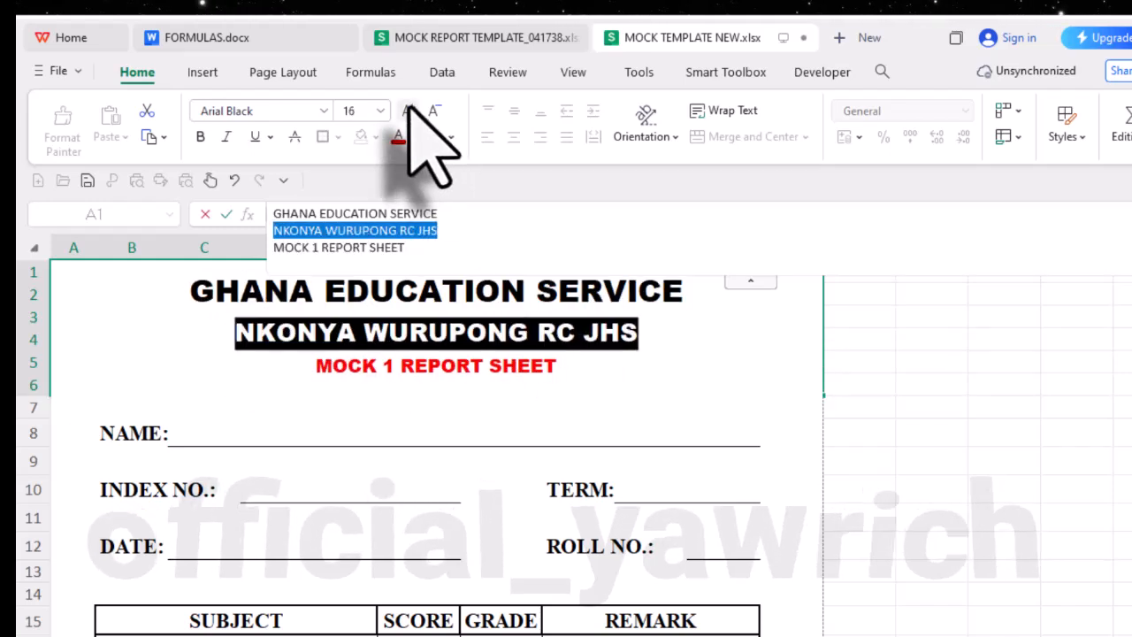
- Increase the font size of the red MOCK 1 REPORT SHEET line by one step and finish editing the heading
left_click_drag(315, 369, 557, 370)
left_click(410, 111)
left_click(628, 435)
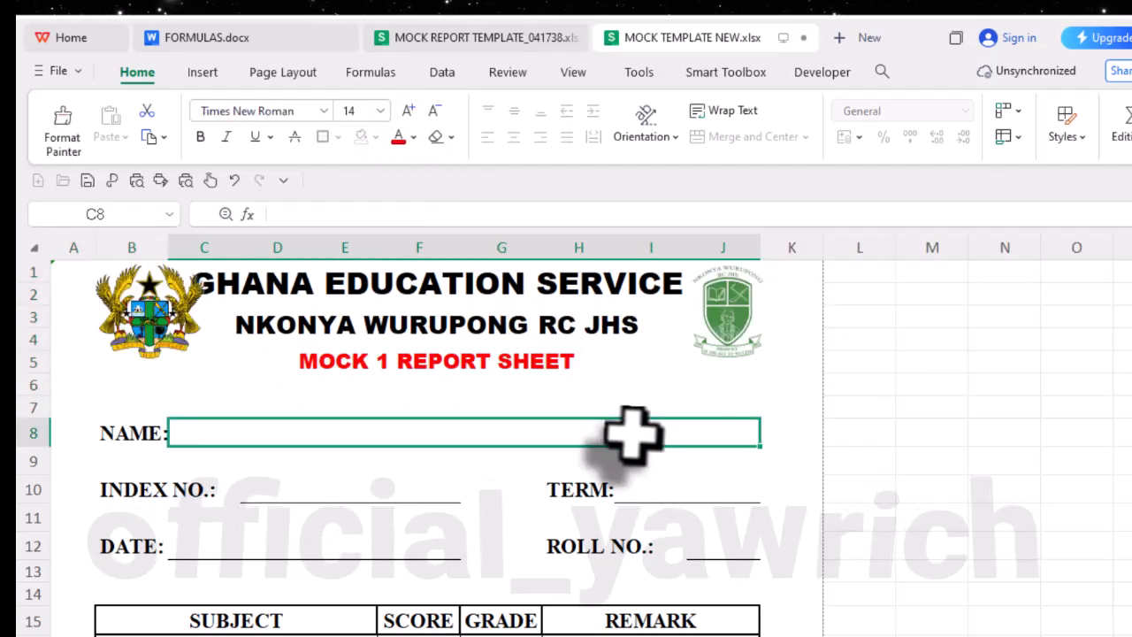
- Enlarge the green school crest to about 2.71 cm high by 2.55 cm wide and align it with the top of the heading
left_click(730, 336)
left_click_drag(742, 355, 673, 398)
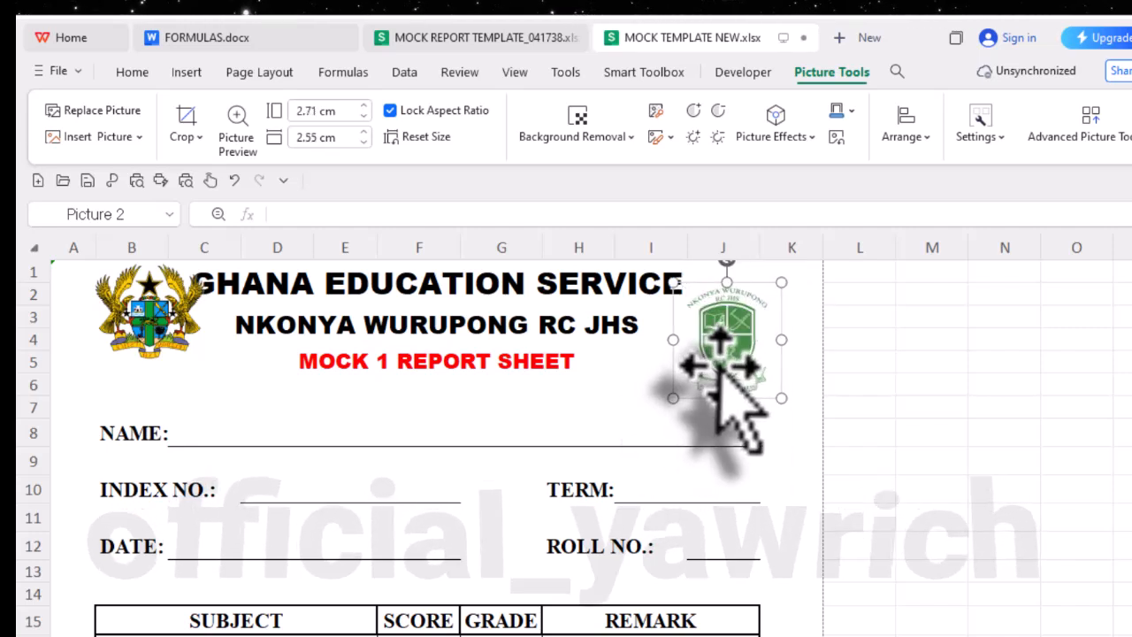
left_click_drag(727, 340, 730, 322)
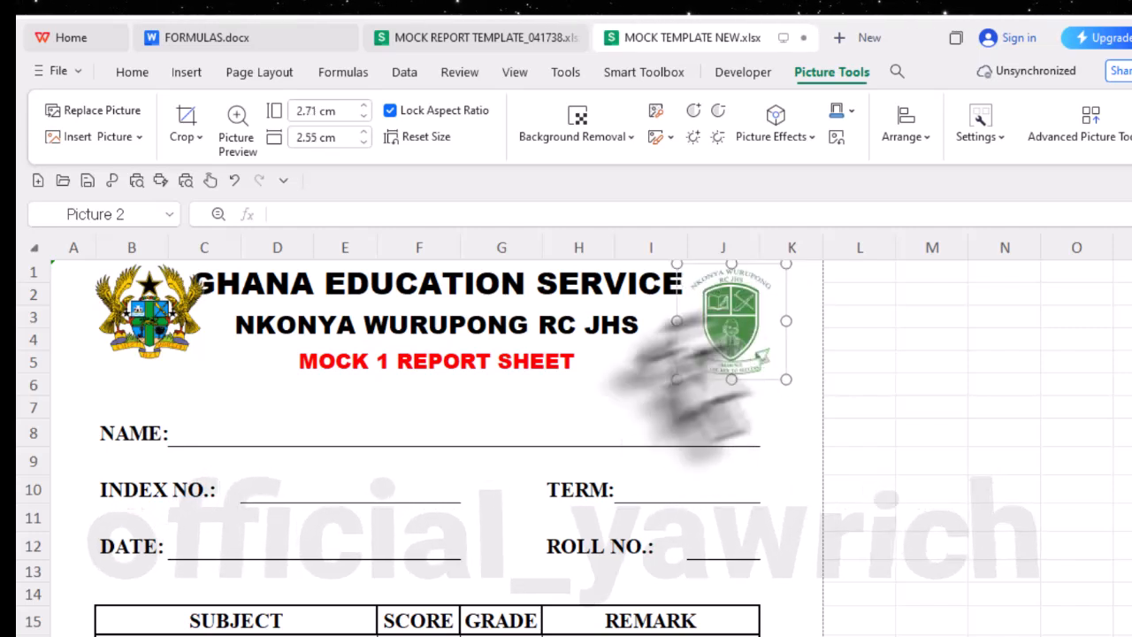
- Shift the coat of arms away from the GHANA EDUCATION SERVICE text and fine-tune the school crest's position on the opposite side
left_click(170, 329)
left_click_drag(170, 329, 158, 335)
left_click(732, 344)
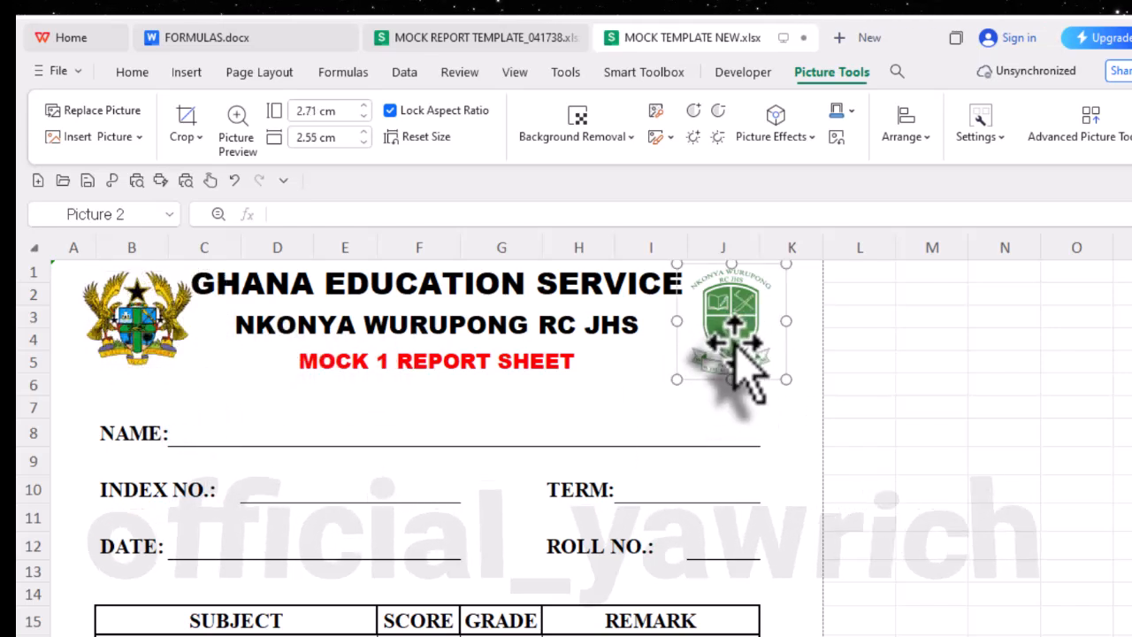
double_click(733, 347)
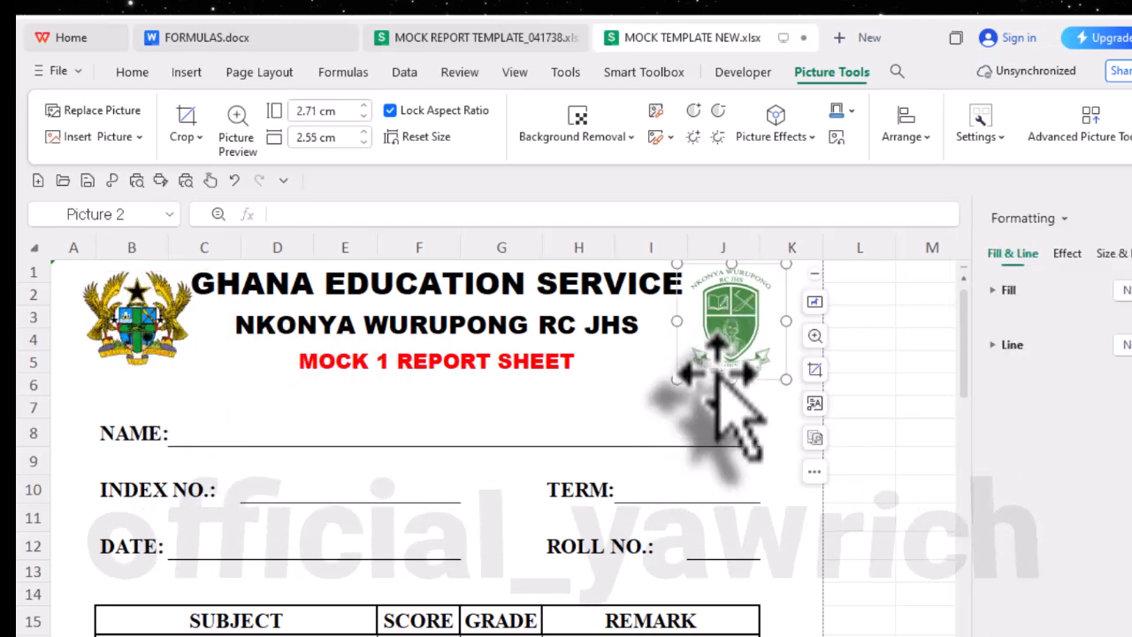
mouse_move(731, 325)
left_mouse_down()
mouse_move(734, 343)
mouse_move(732, 318)
left_mouse_up()
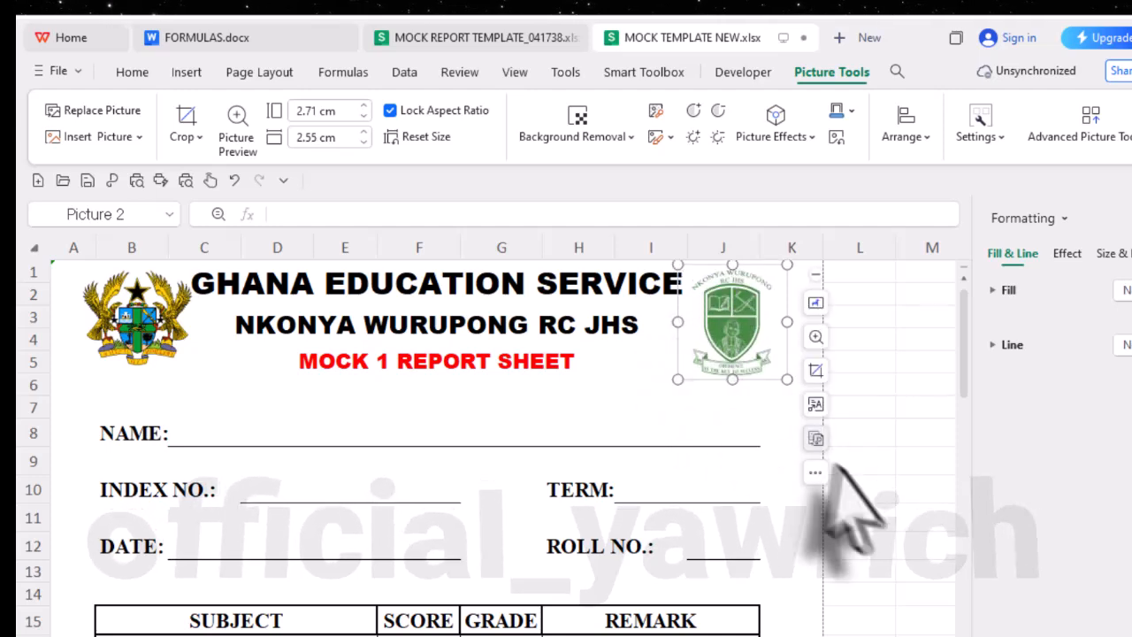
- Bold the RAW SCORE, AGGREGATE and POSITION labels in B27:C29
scroll(486, 495, "down", 9)
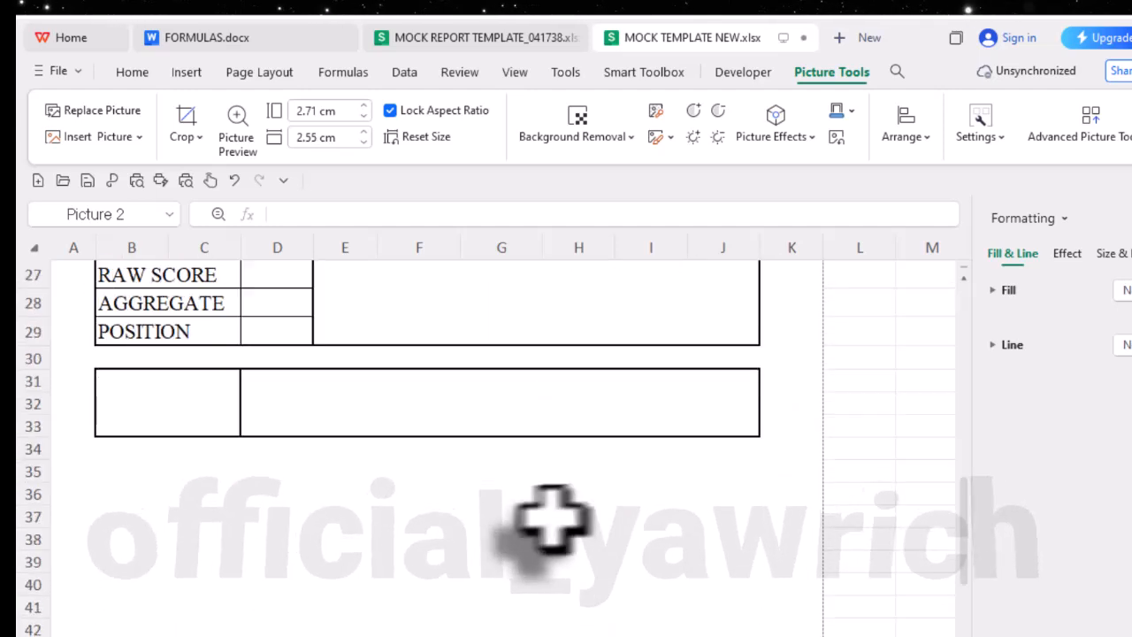
scroll(550, 520, "down", 1)
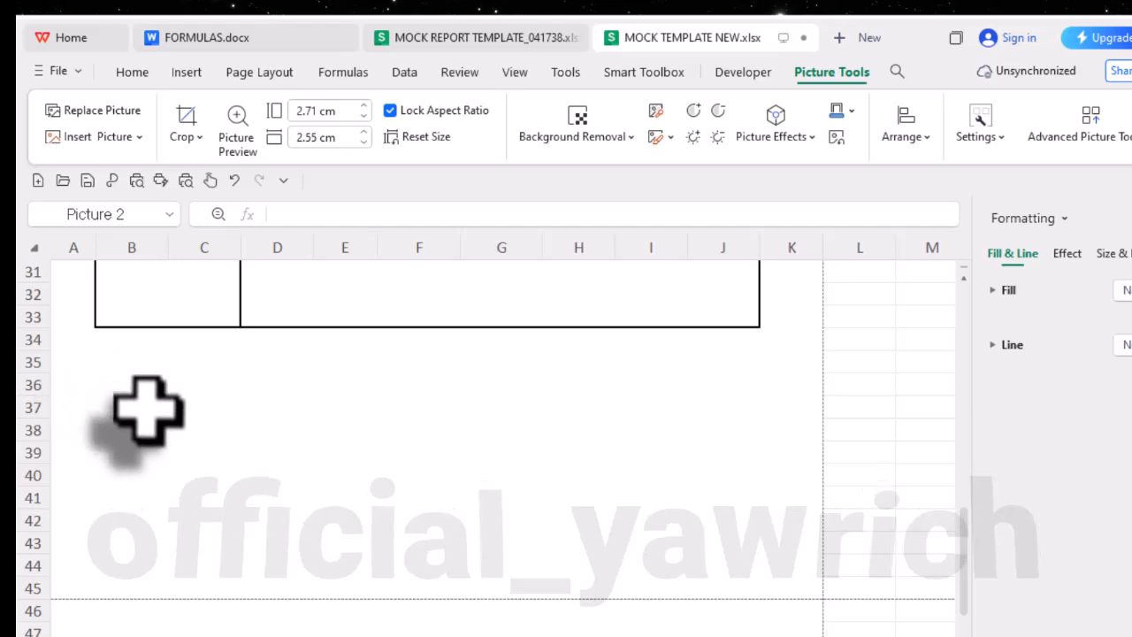
scroll(159, 416, "up", 2)
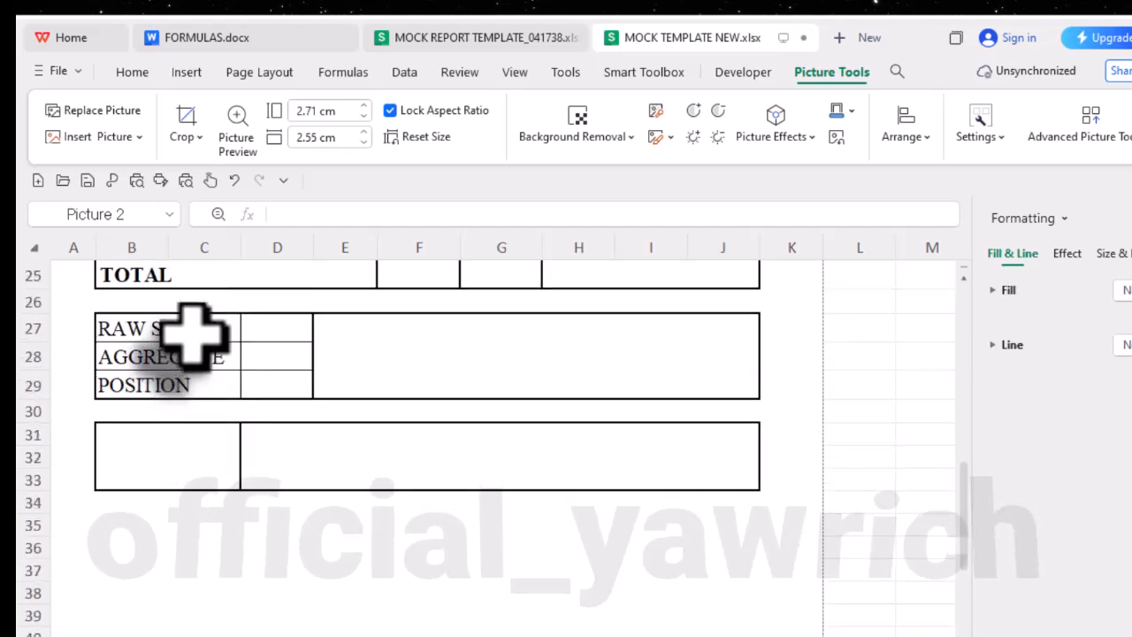
left_click_drag(194, 336, 195, 392)
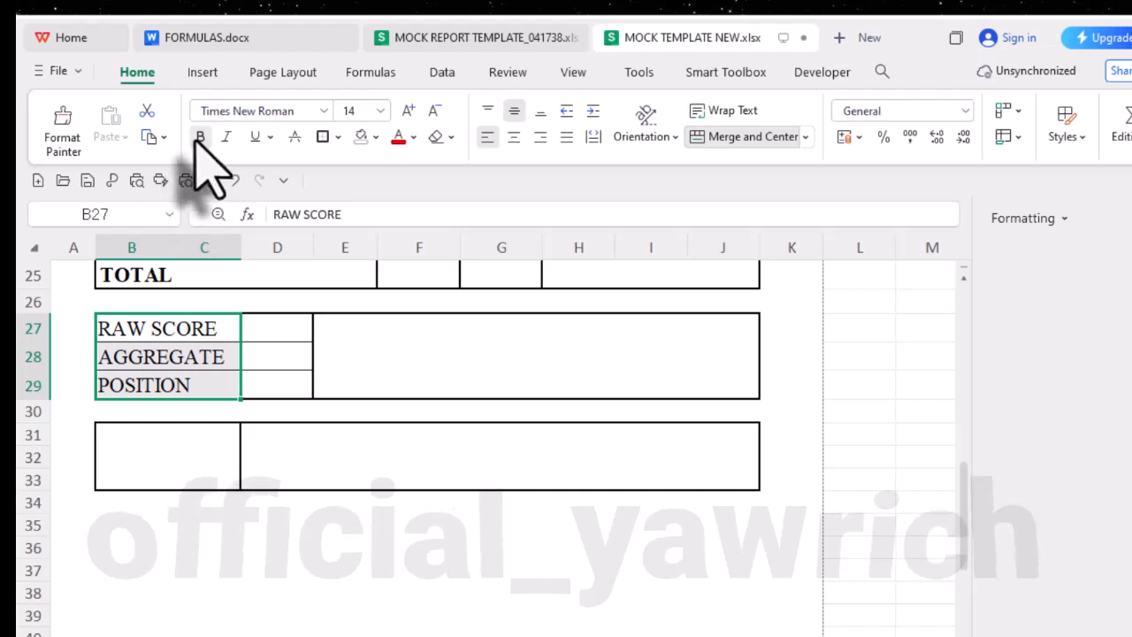
left_click(200, 136)
left_click(263, 523)
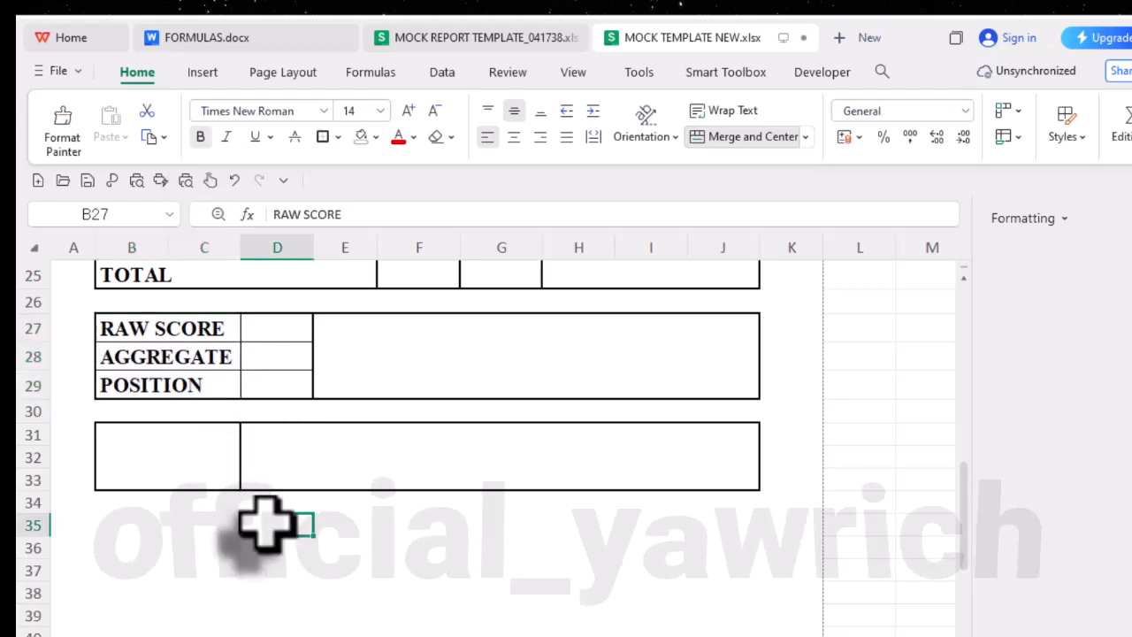
- Enter TEACHER'S REMARK in the merged B31 box, wrap the text onto two lines and make it bold
left_click(177, 460)
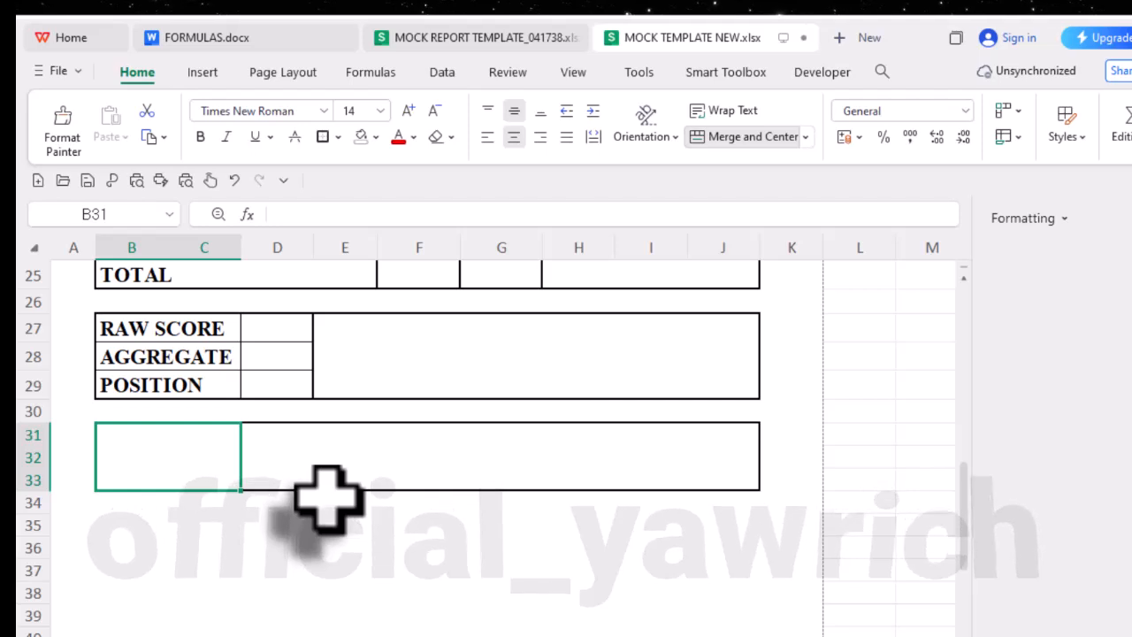
type("TEACHER'S REMARK")
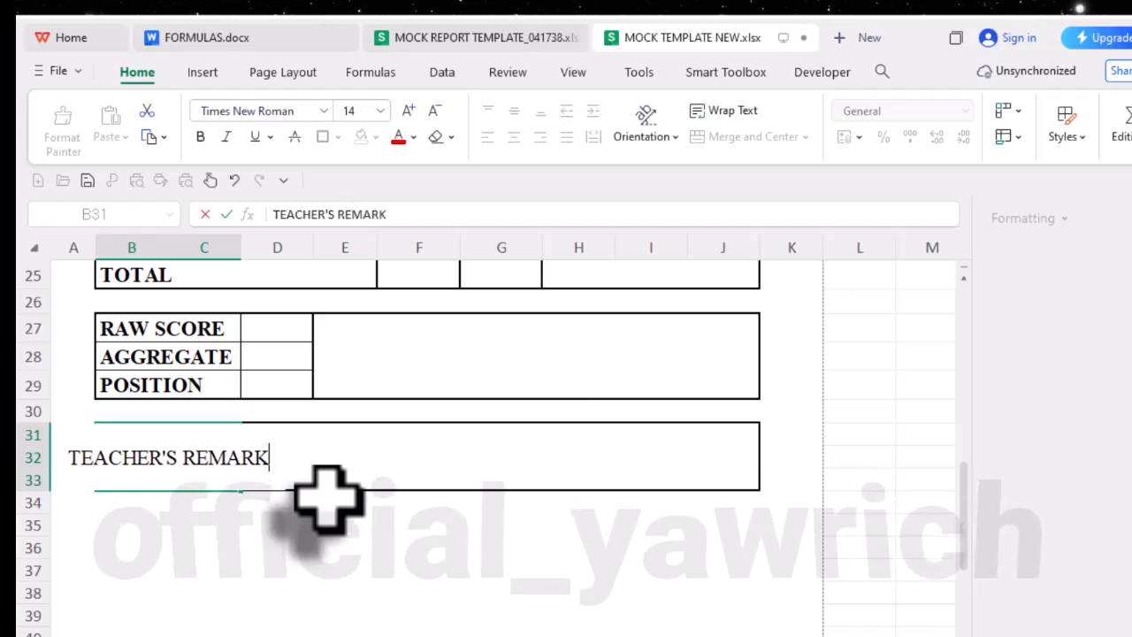
key("Return")
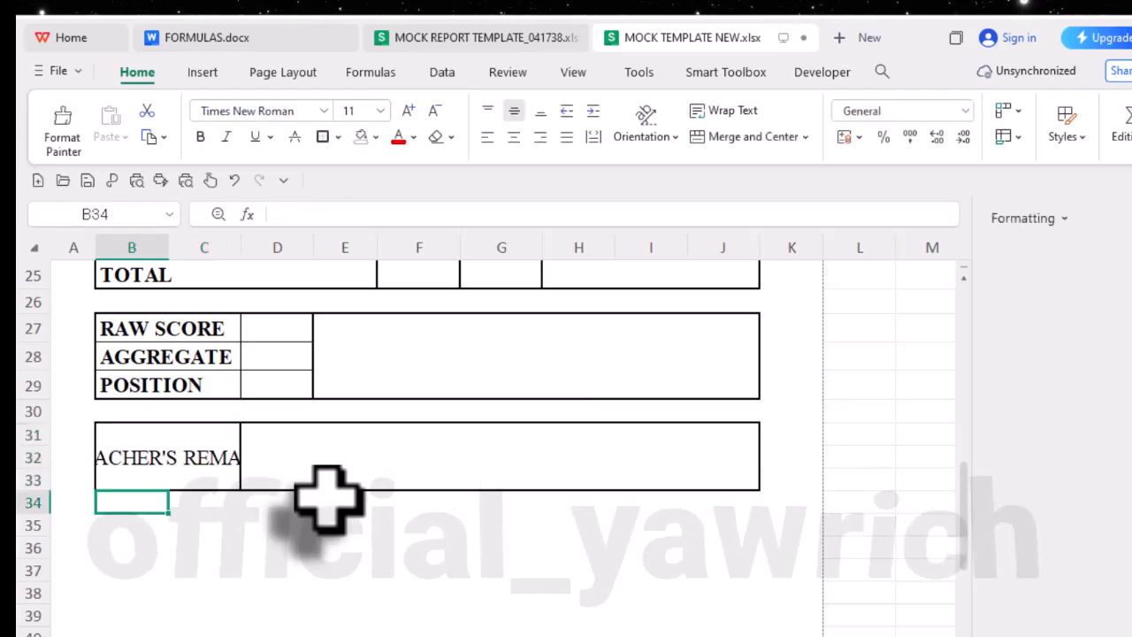
left_click(206, 457)
left_click(727, 113)
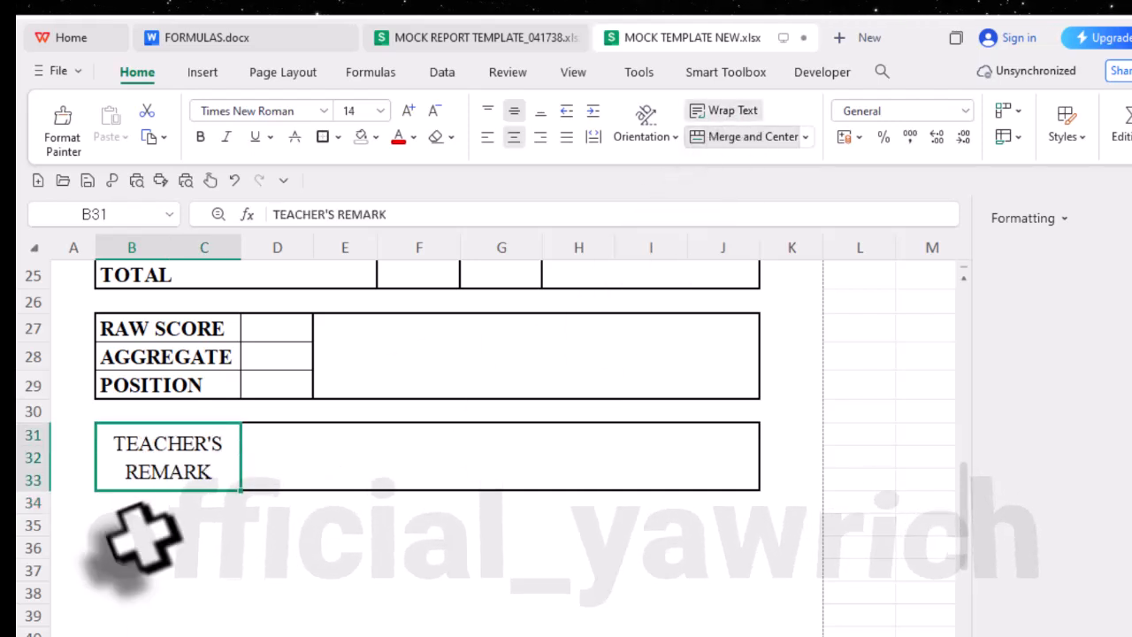
left_click(200, 136)
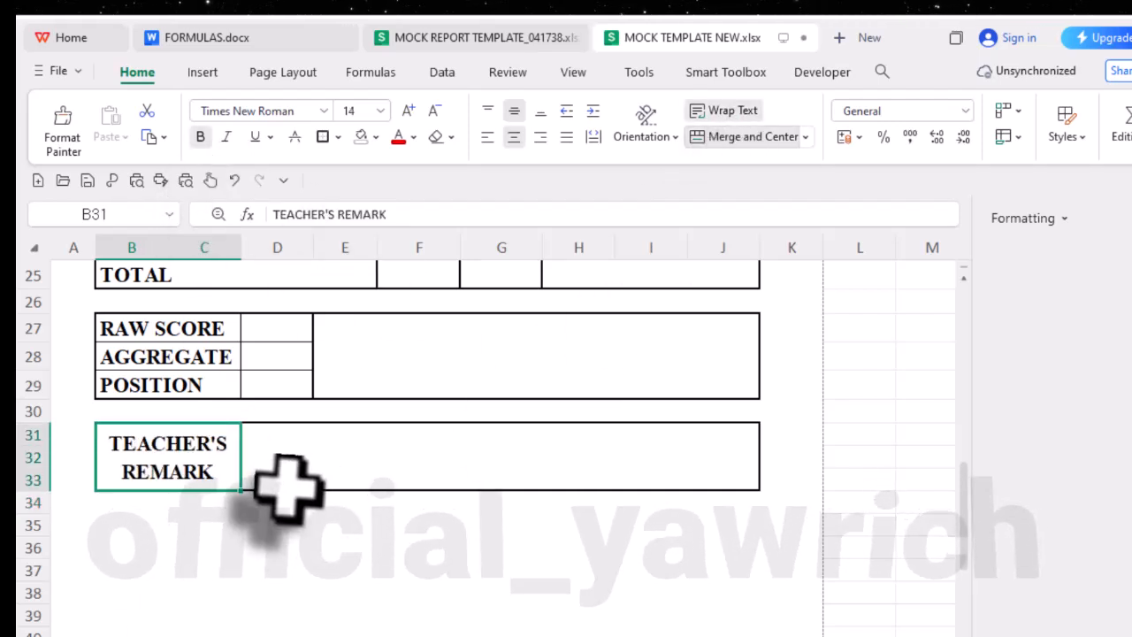
left_click(299, 478)
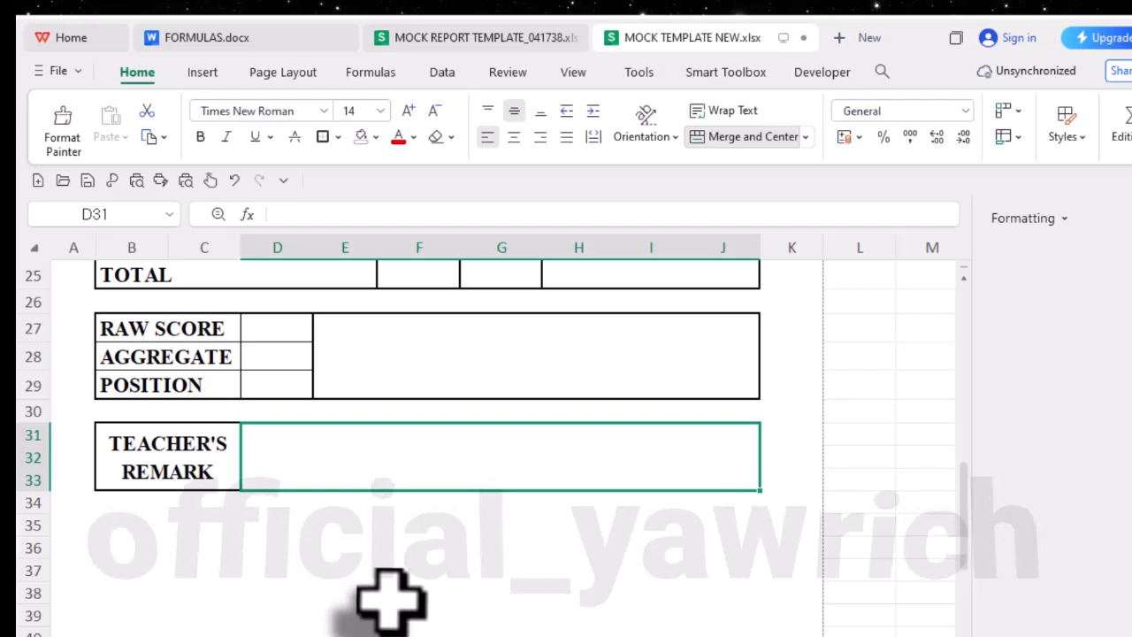
- Using the lower boxes of the MOCK REPORT TEMPLATE_041738 workbook as reference, merge B35:C40 in MOCK TEMPLATE NEW.xlsx and outline it with a border
scroll(389, 602, "down", 3)
scroll(389, 601, "up", 1)
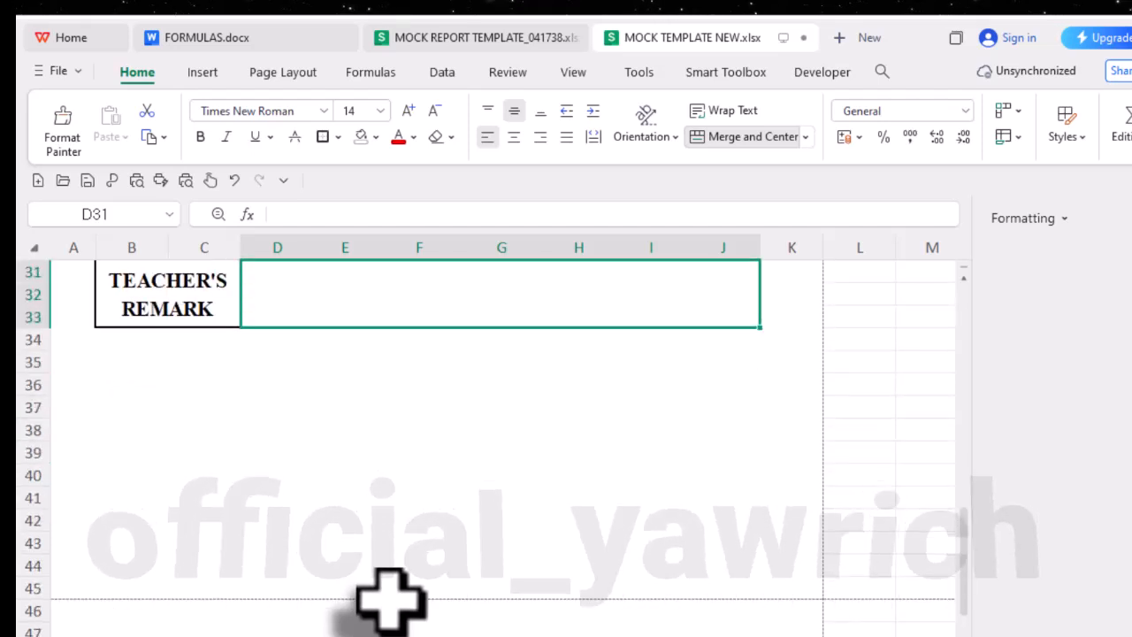
left_click(483, 43)
scroll(253, 522, "down", 3)
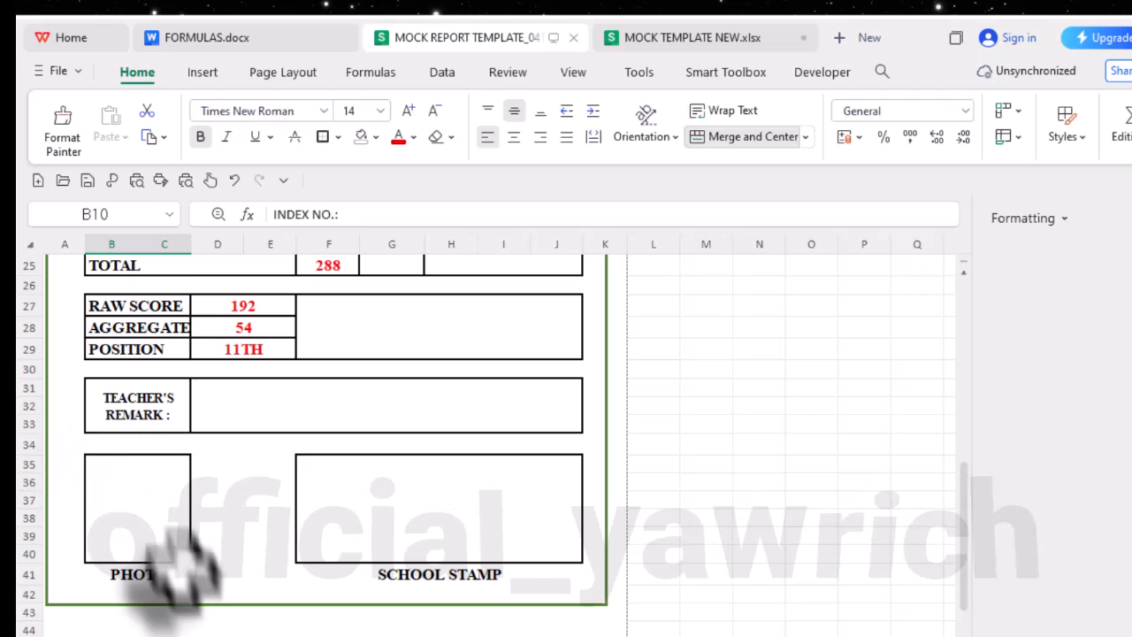
left_click(695, 38)
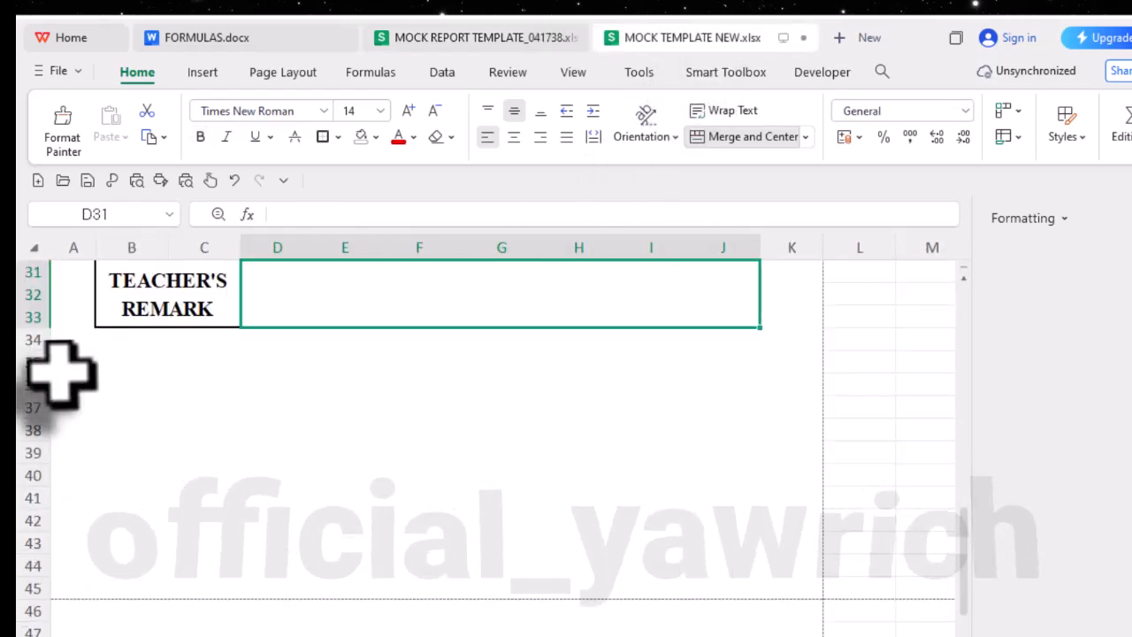
left_click_drag(110, 370, 231, 473)
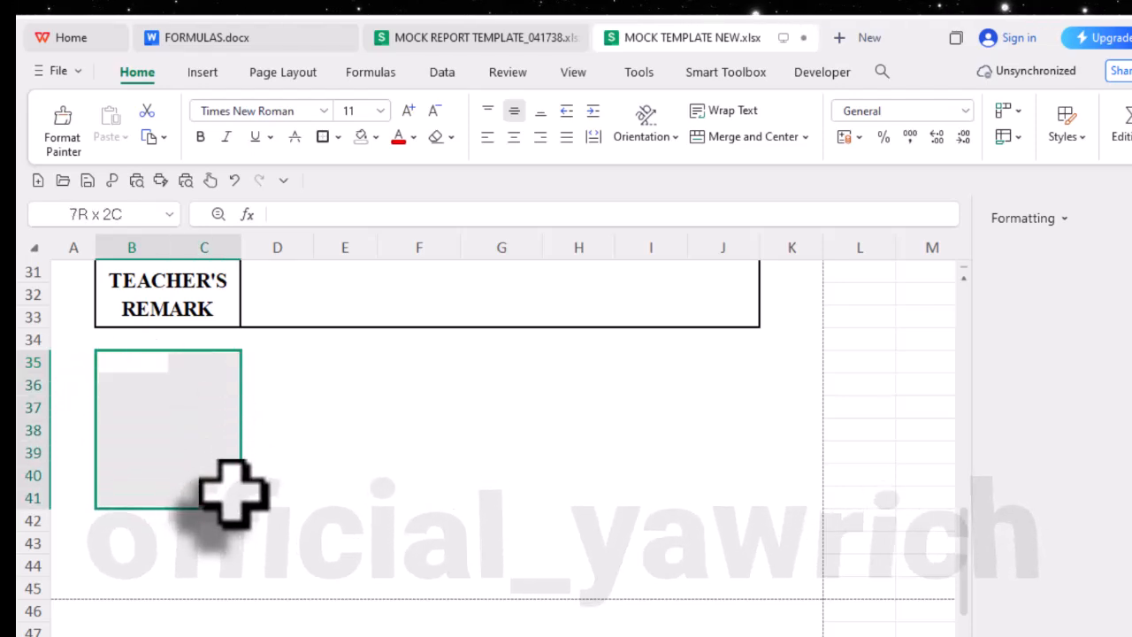
left_click_drag(233, 497, 228, 452)
left_click_drag(129, 364, 222, 472)
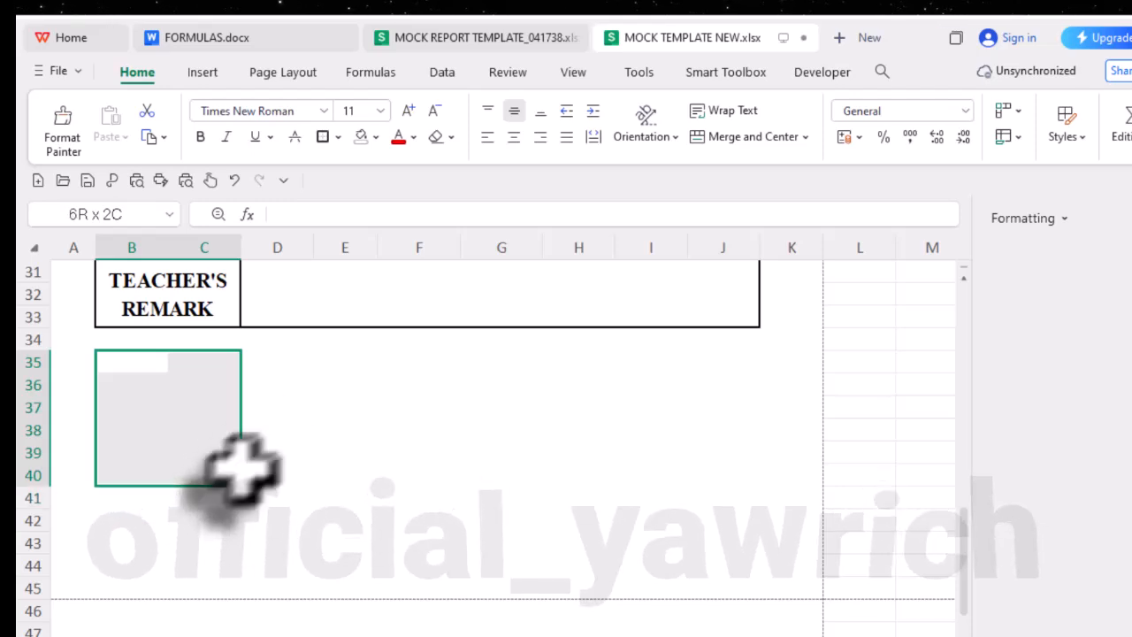
left_click(718, 136)
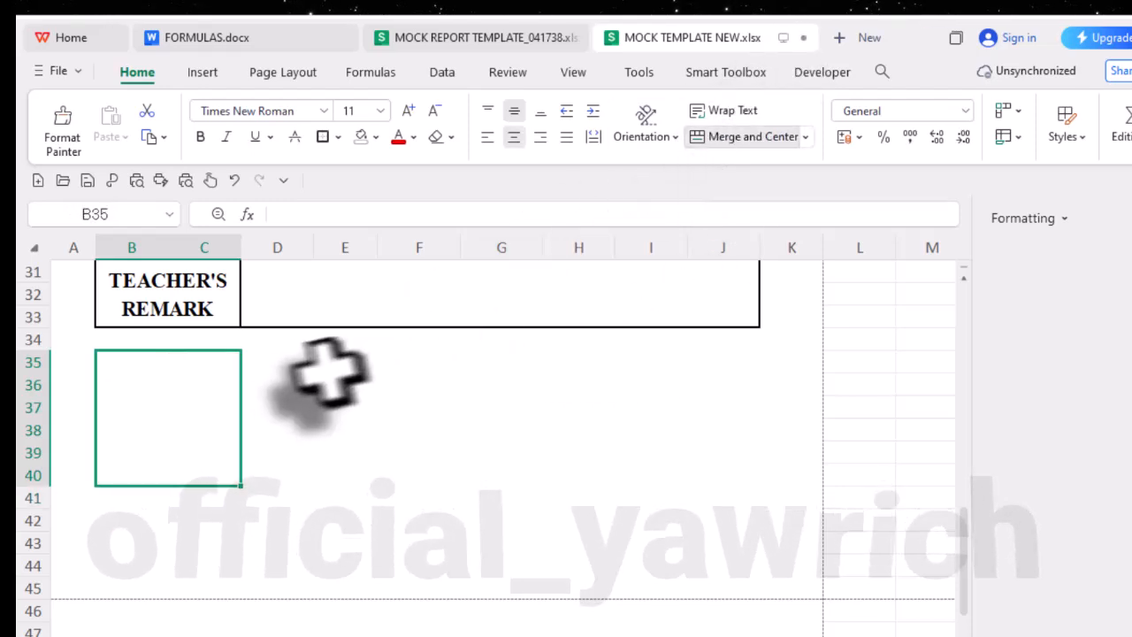
left_click(296, 362)
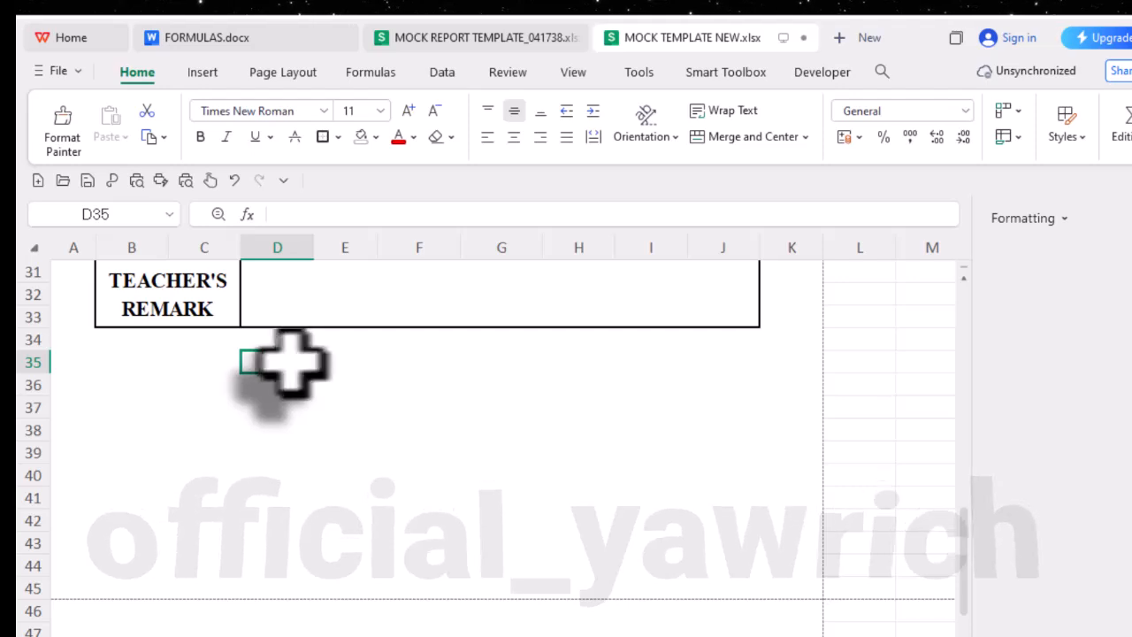
left_click_drag(340, 364, 712, 453)
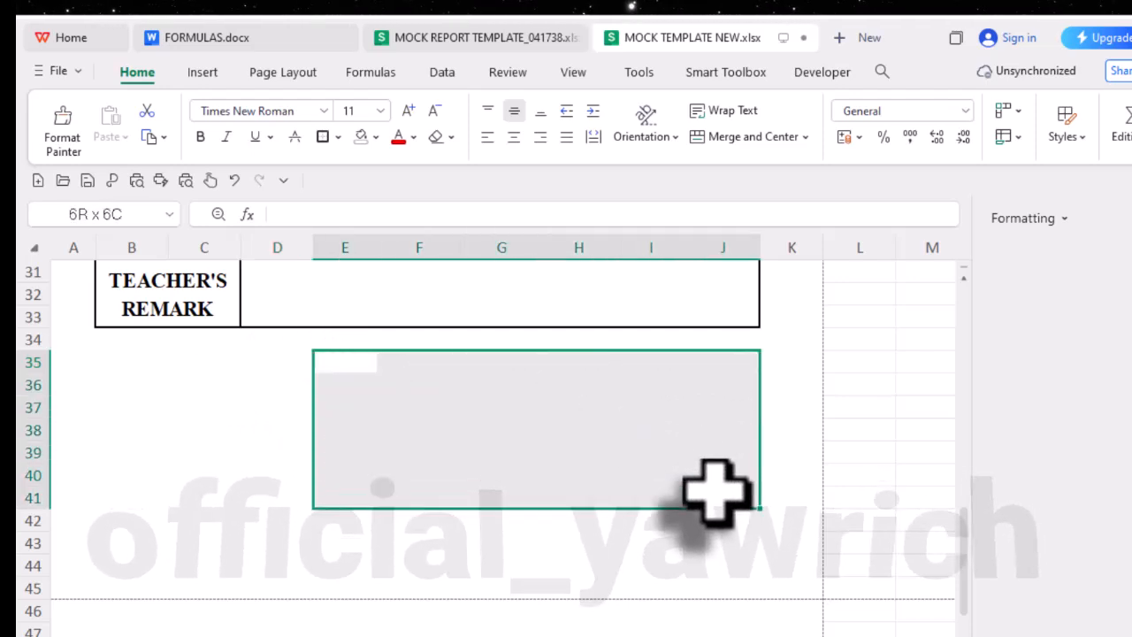
left_click(115, 392)
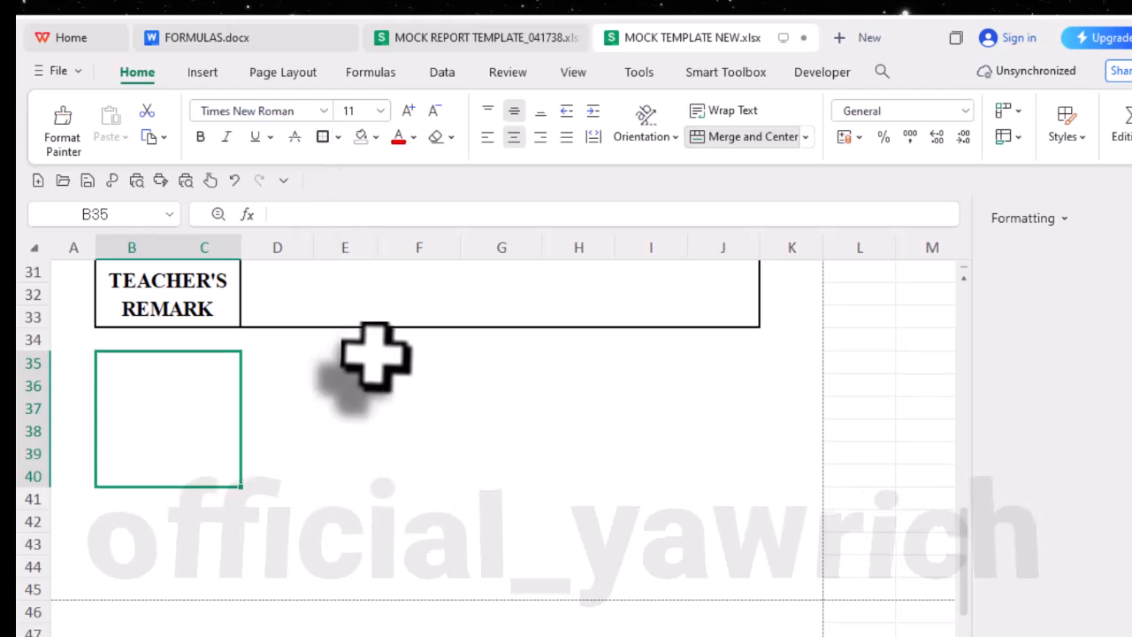
- Merge and center E35:J40 beside the small box and outline it with a border
mouse_move(322, 363)
left_mouse_down()
mouse_move(659, 438)
mouse_move(728, 469)
left_mouse_up()
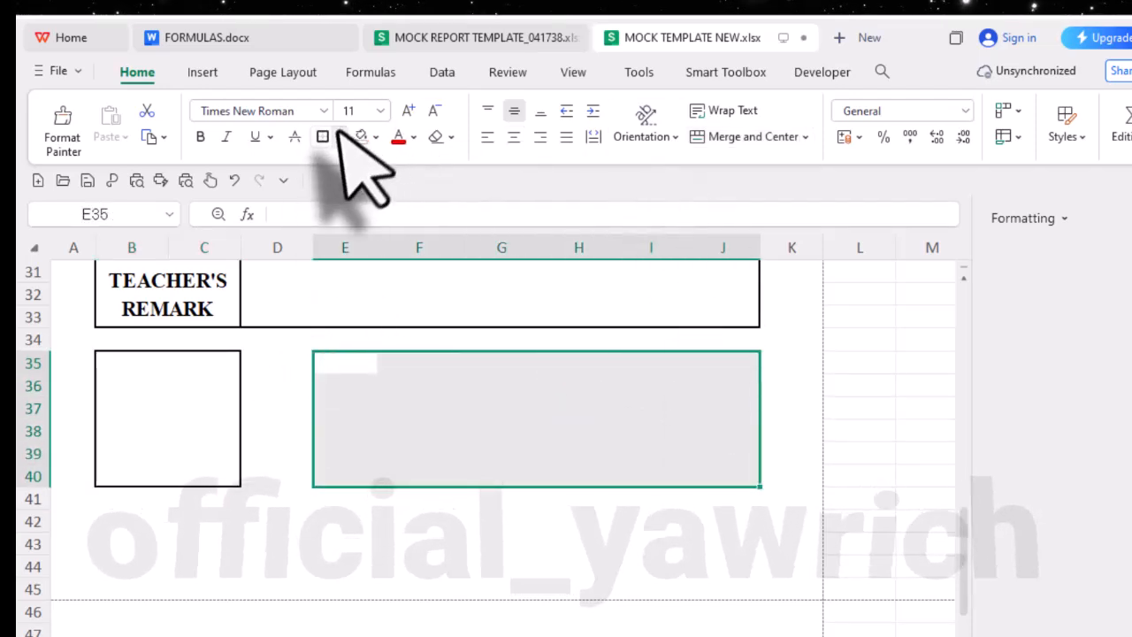
left_click(743, 137)
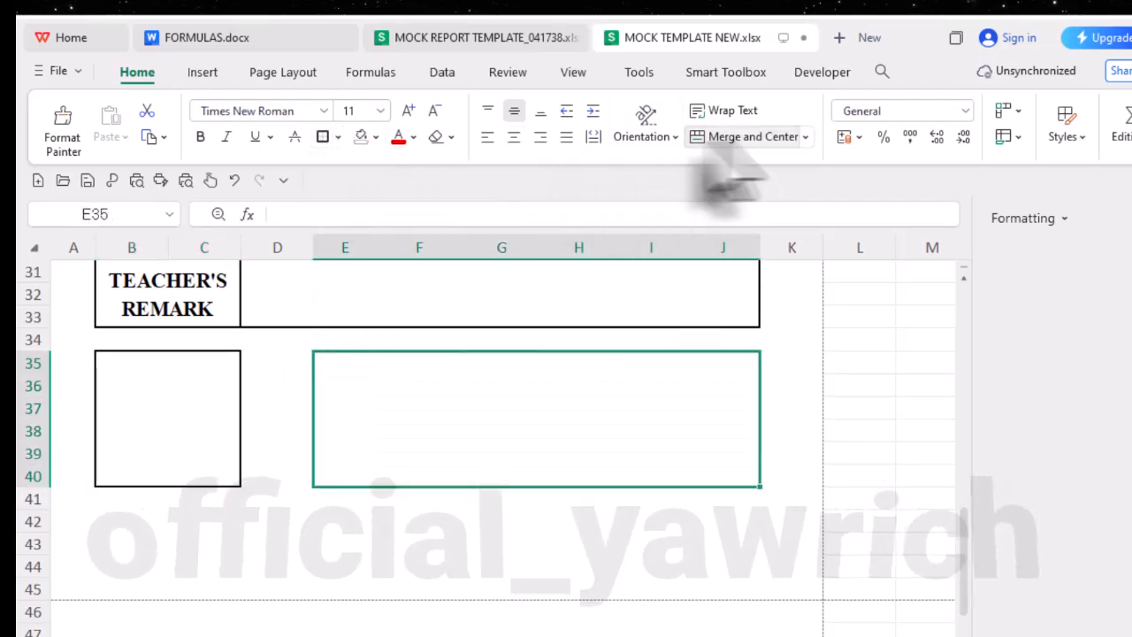
left_click(323, 137)
left_click(350, 544)
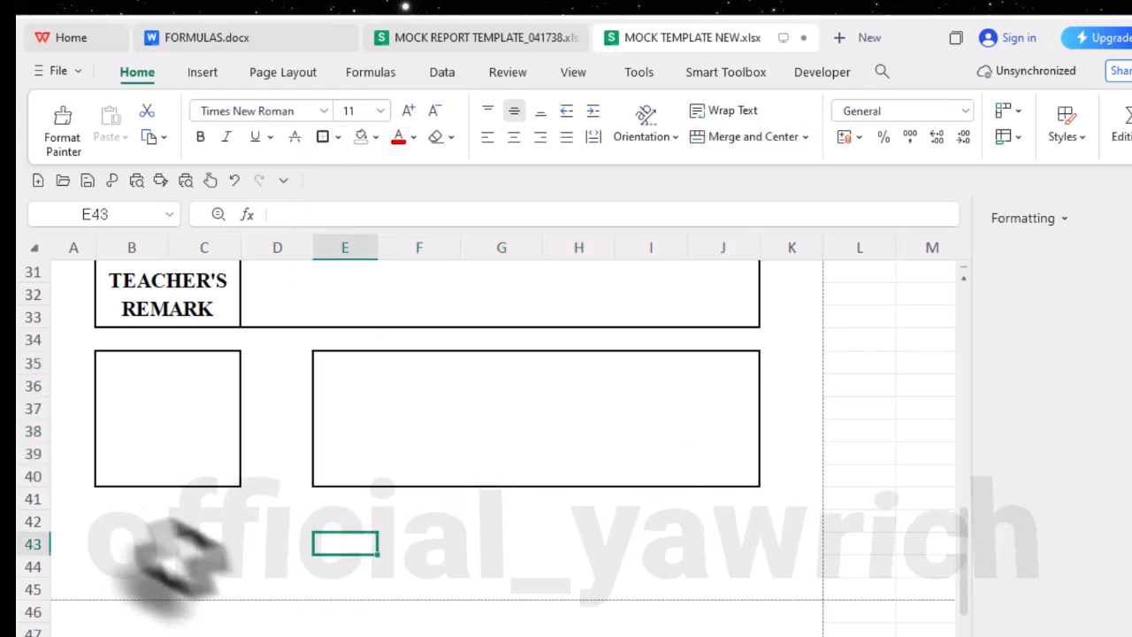
- Merge and center B41:C41, enter the caption PHOTO, make it bold and enlarge its font
left_click(137, 520)
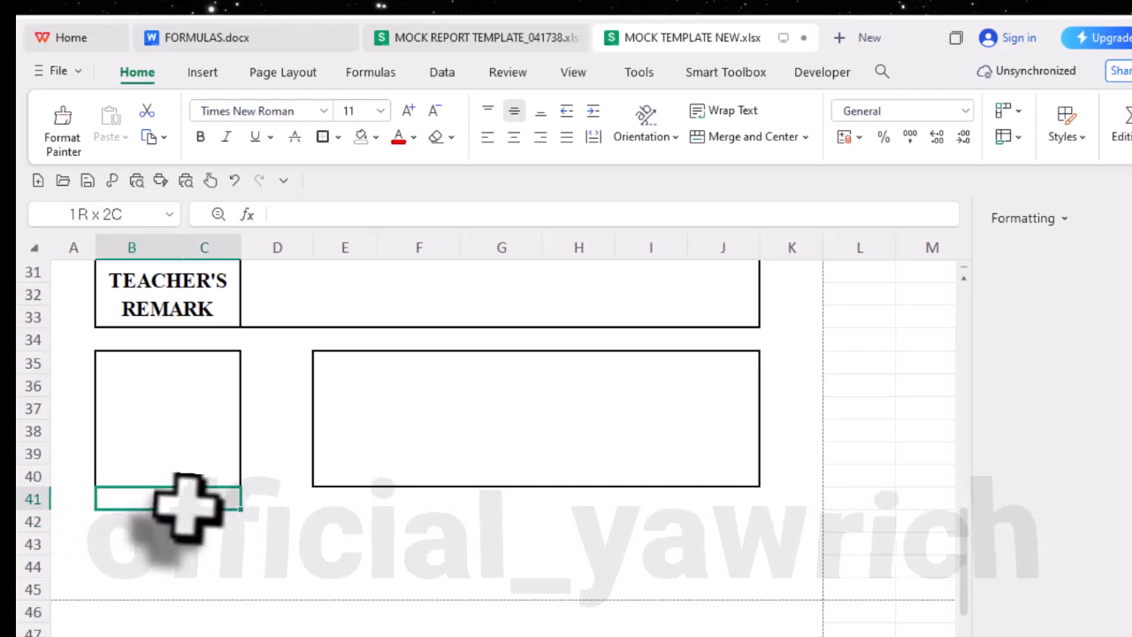
left_click_drag(201, 506, 201, 506)
left_click(747, 137)
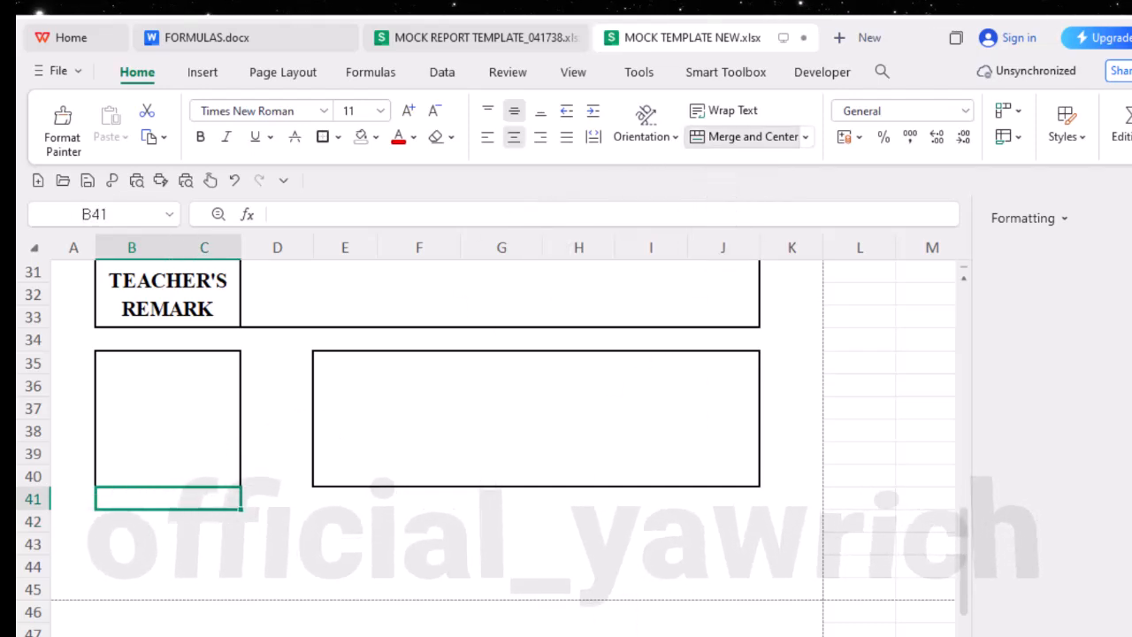
type("PHOTO")
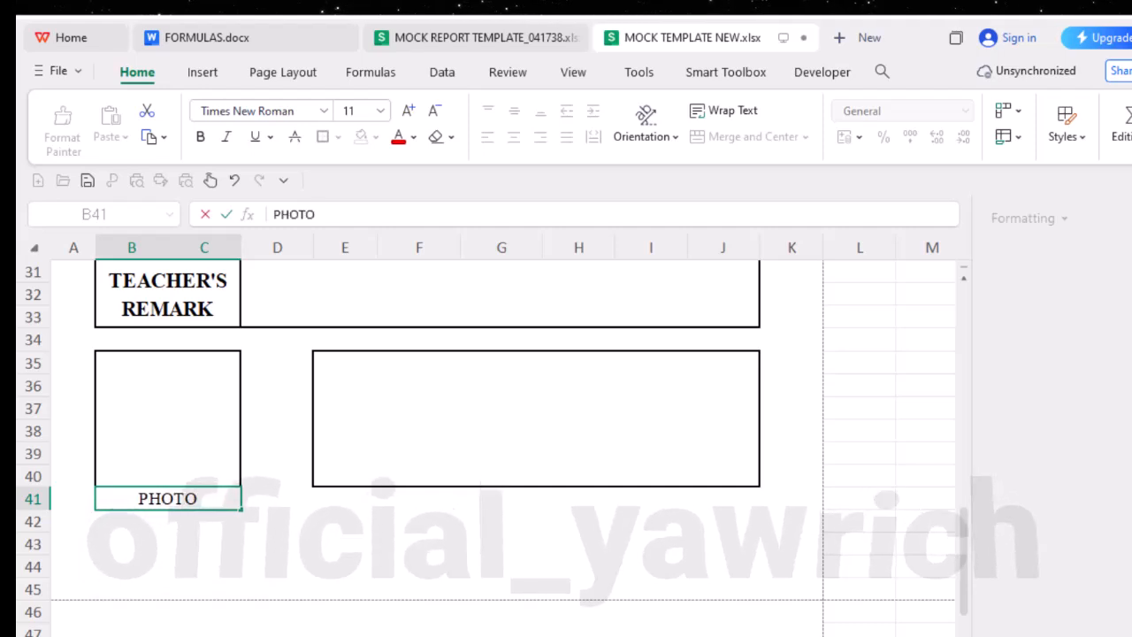
left_click(300, 571)
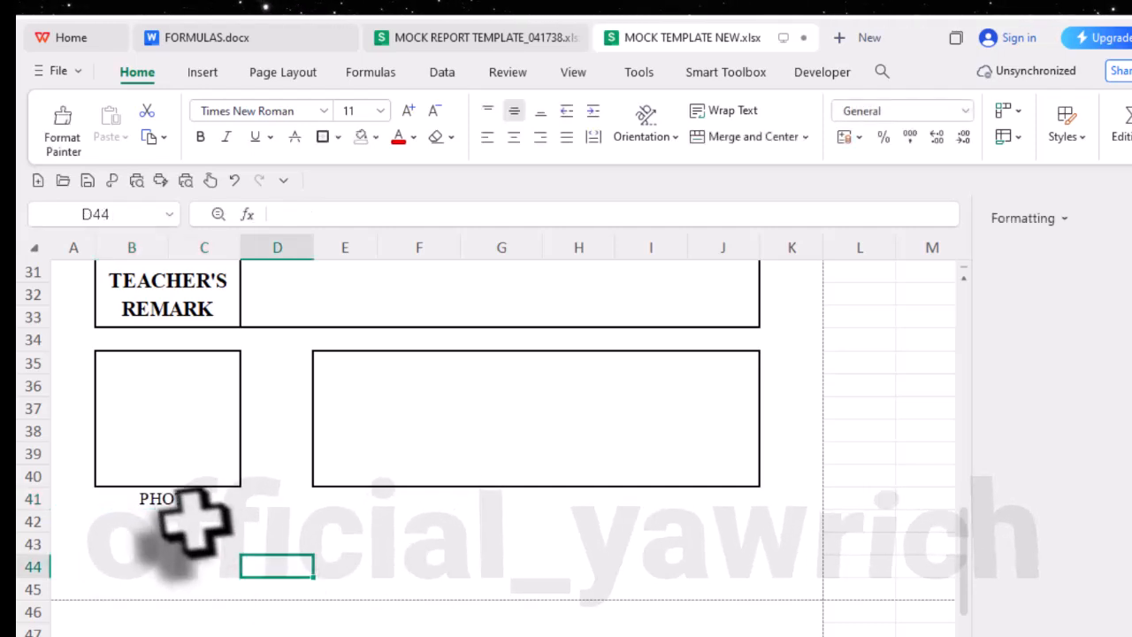
left_click(181, 502)
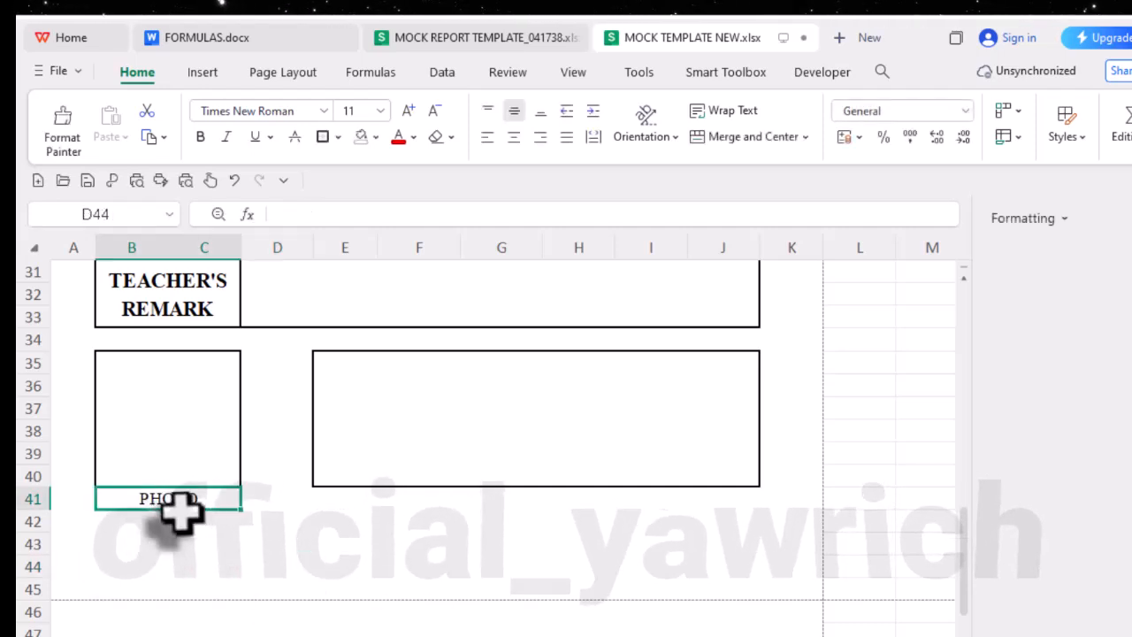
left_click(200, 136)
left_click(408, 110)
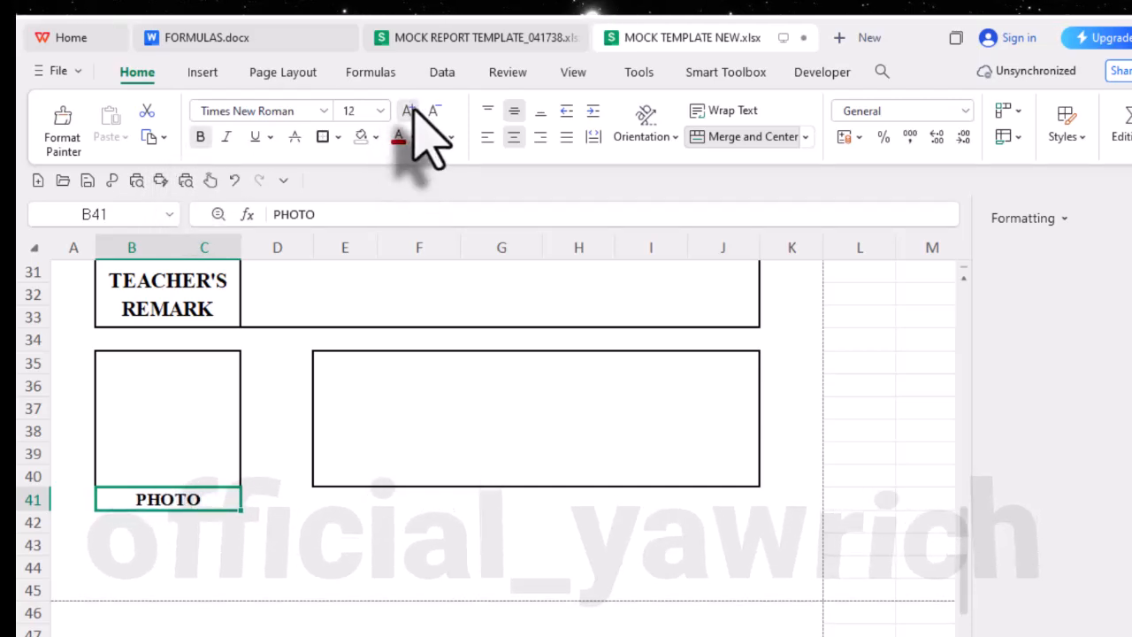
- Merge and center E41:J41 and enter the caption SCHOOL STAMP in bold at font size 14
left_click(372, 501)
left_click_drag(357, 508, 728, 505)
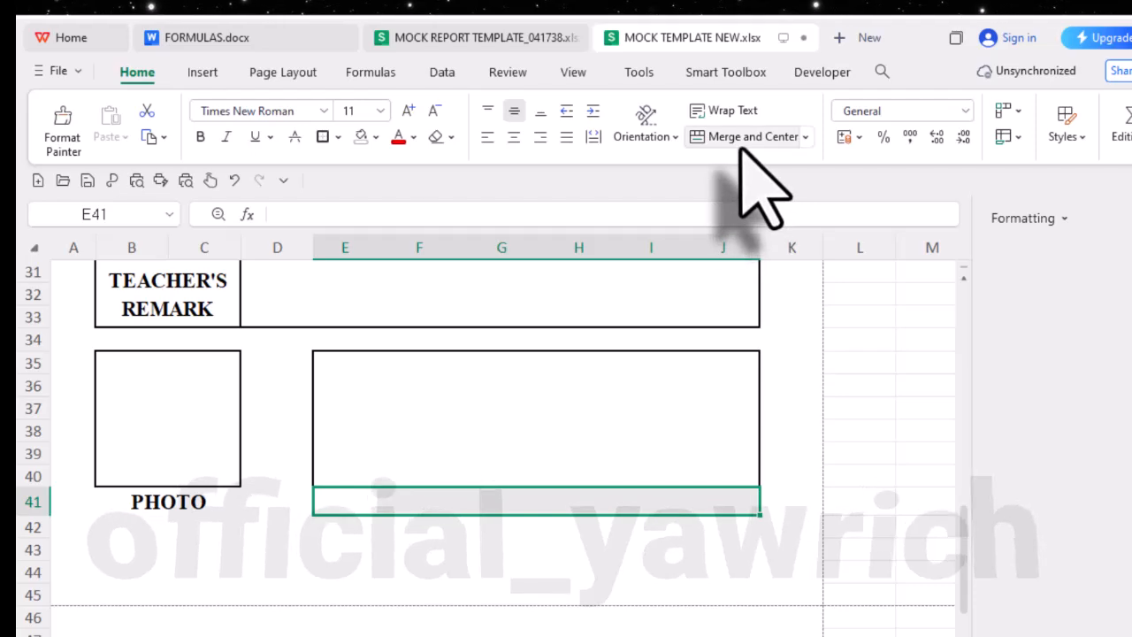
left_click(408, 110)
left_click(408, 110)
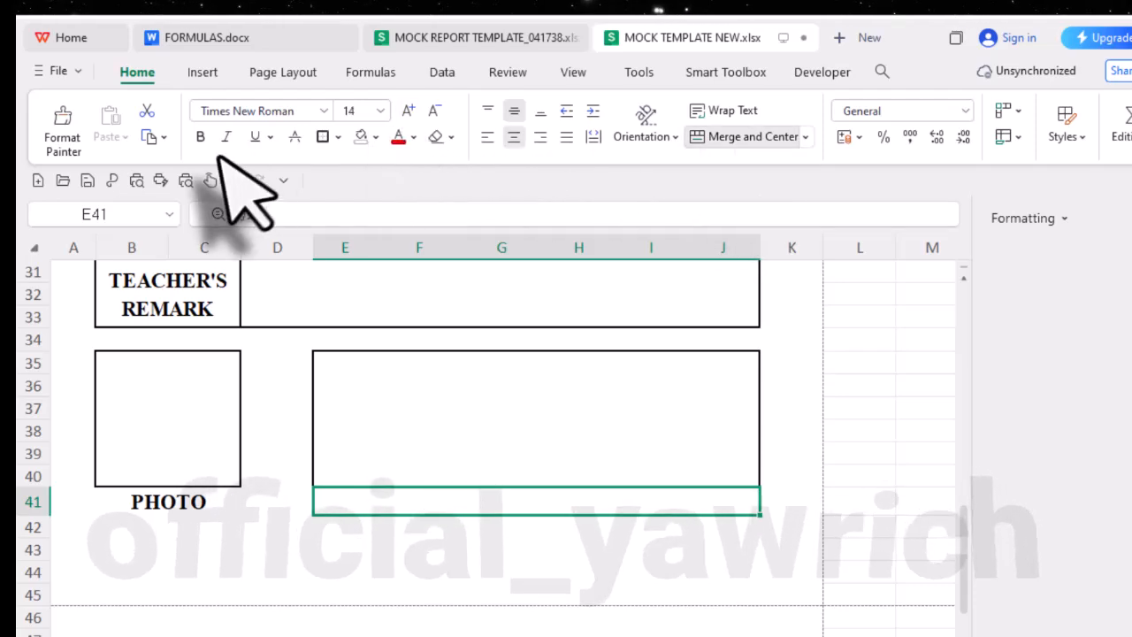
left_click(201, 138)
type("SCHOOL STAMP")
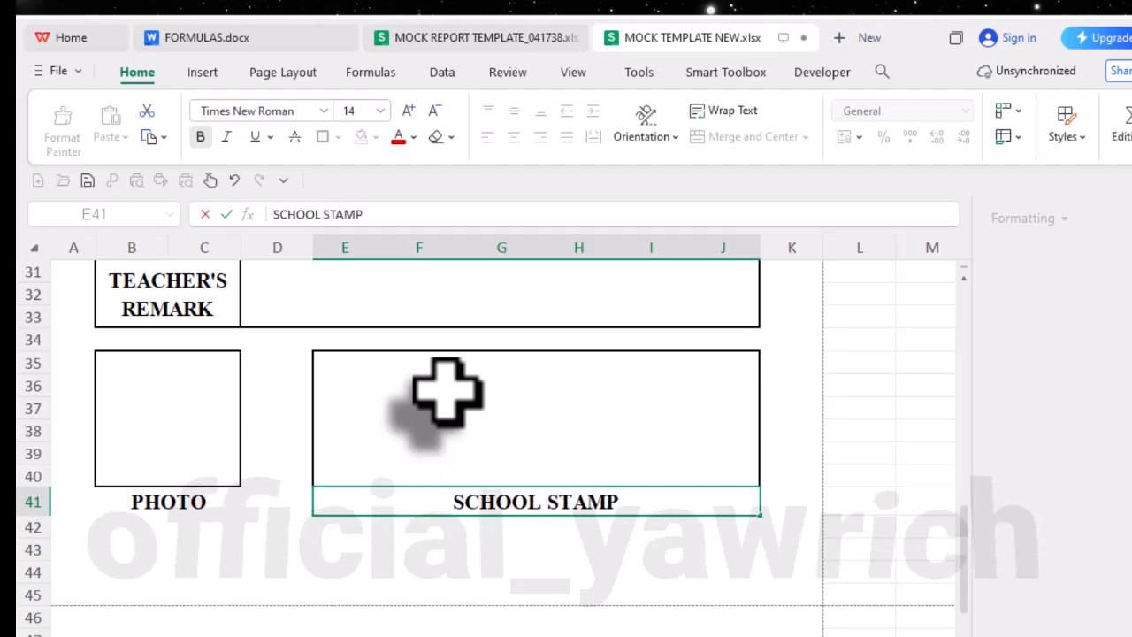
left_click(283, 527)
- Move the coat of arms and the green school crest slightly lower beside the heading lines
scroll(365, 518, "up", 2)
scroll(365, 516, "up", 7)
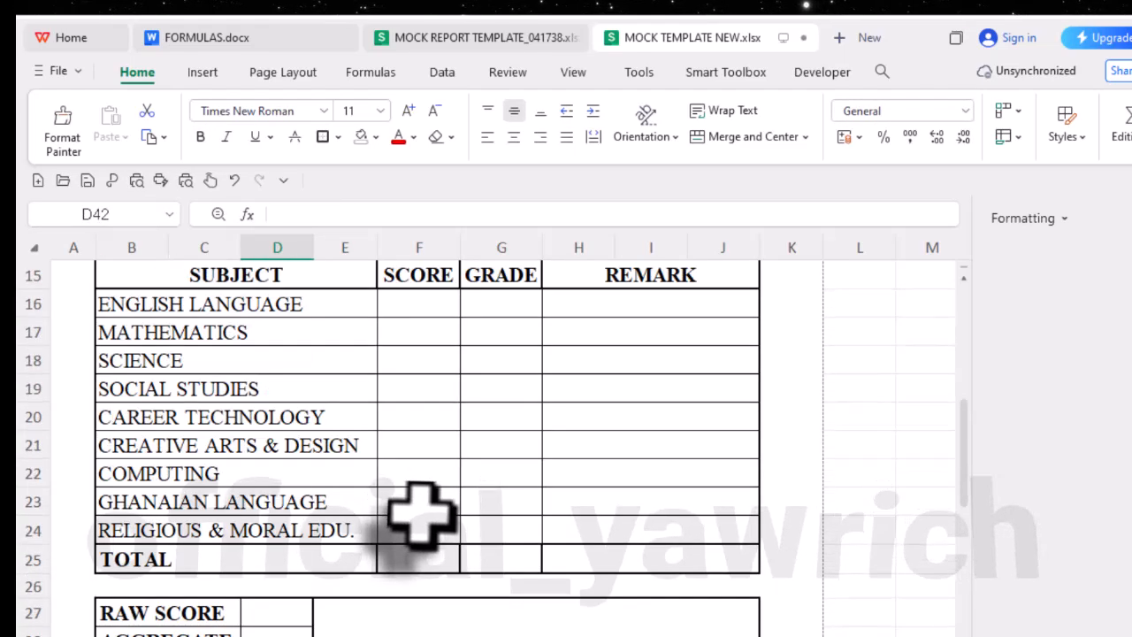
scroll(417, 451, "down", 5)
scroll(440, 507, "up", 5)
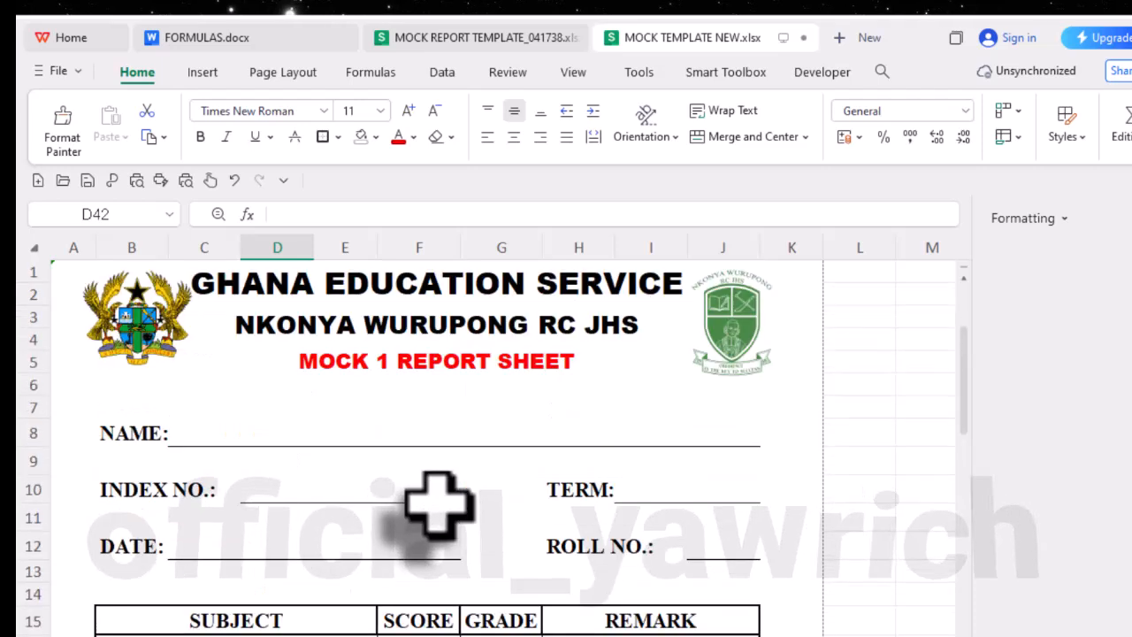
left_click(164, 345)
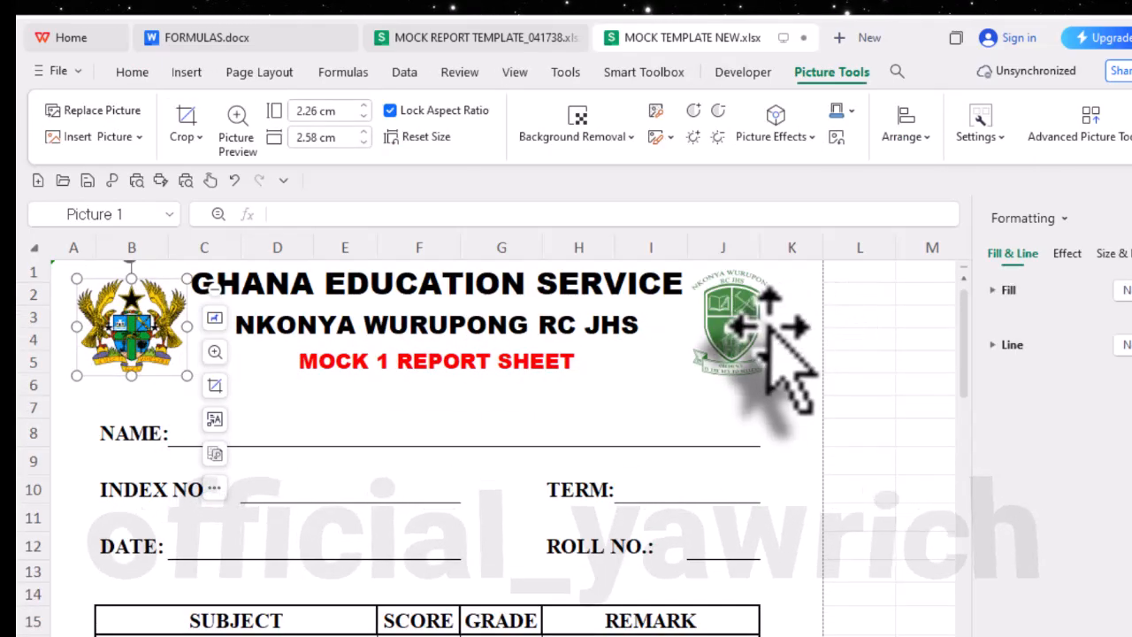
left_click(741, 345)
left_click_drag(746, 346, 745, 359)
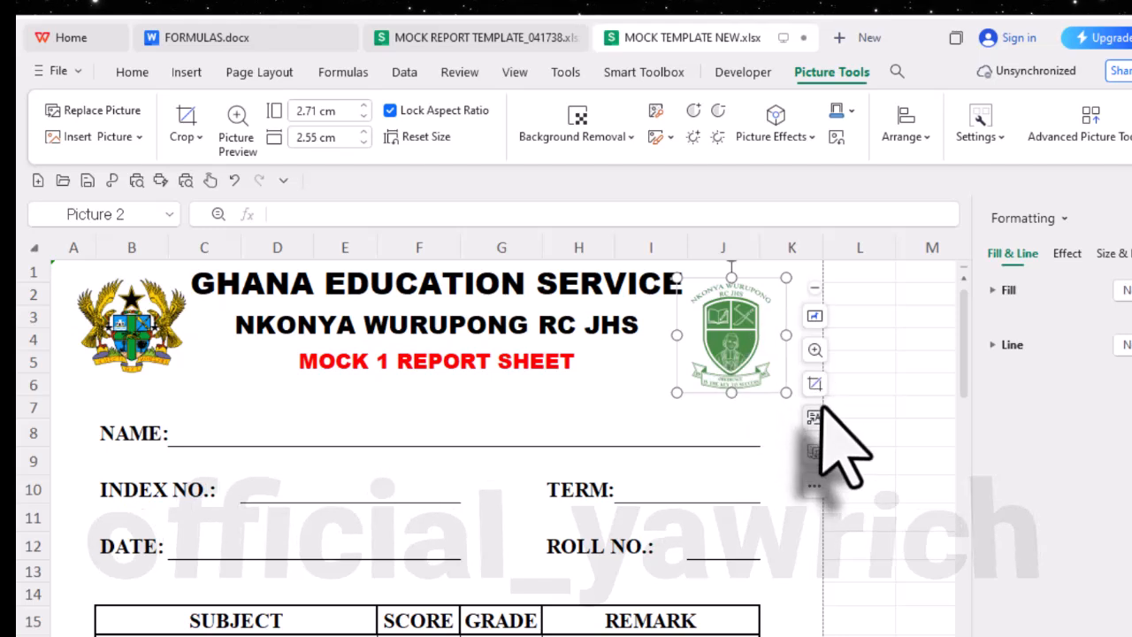
- Widen column K slightly and shift the school crest outward, away from the GHANA EDUCATION SERVICE text
left_click_drag(823, 251, 832, 254)
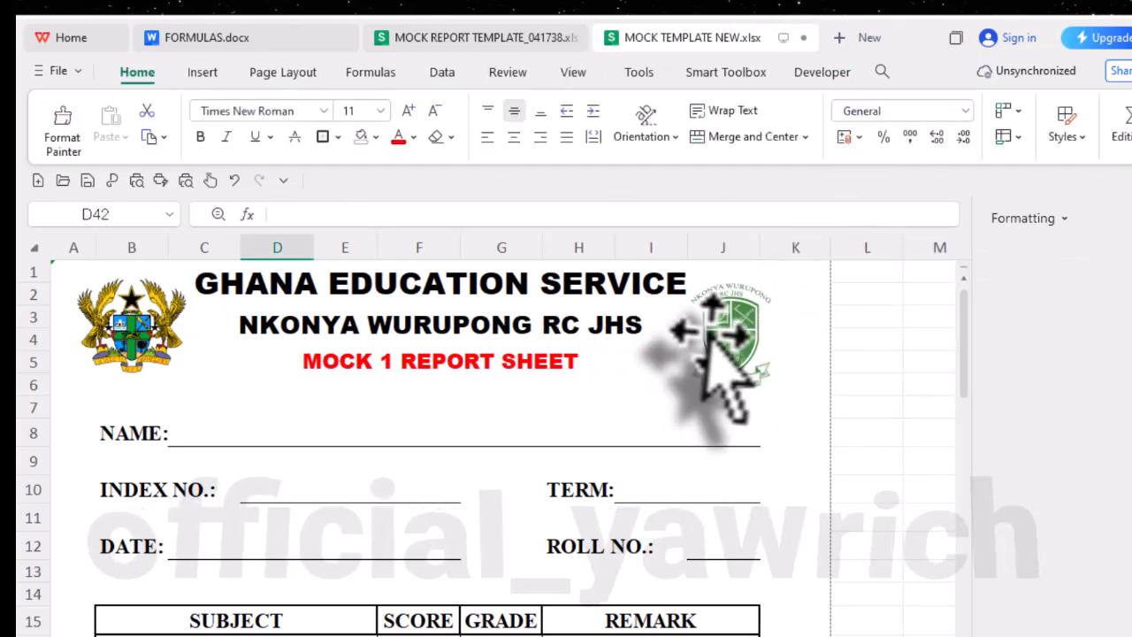
left_click(725, 341)
left_click_drag(725, 340, 736, 341)
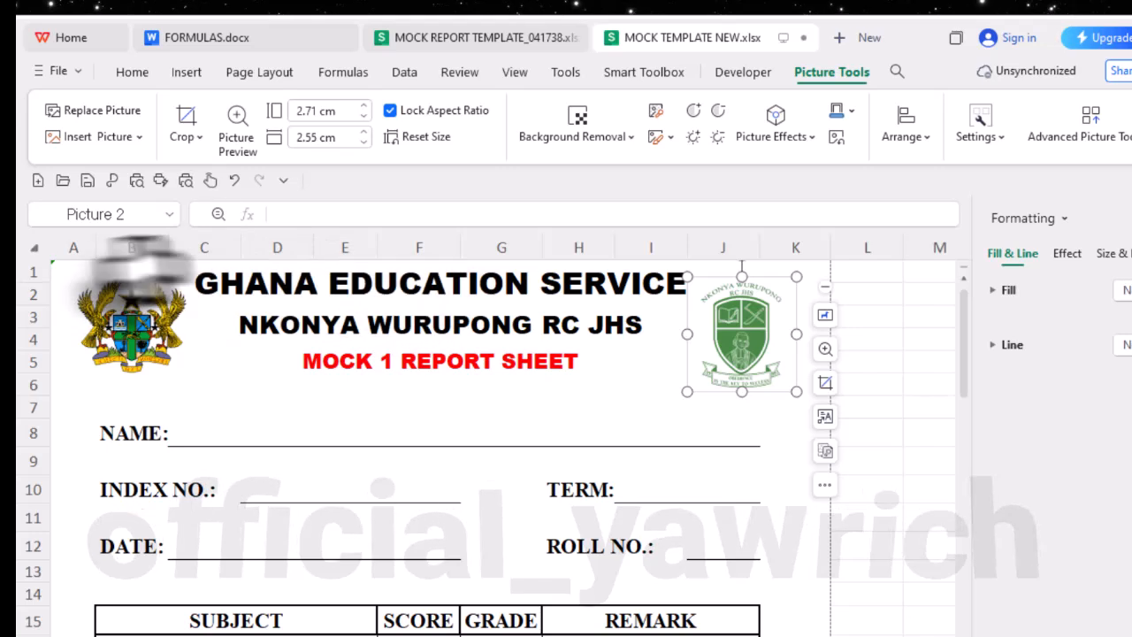
left_click(738, 469)
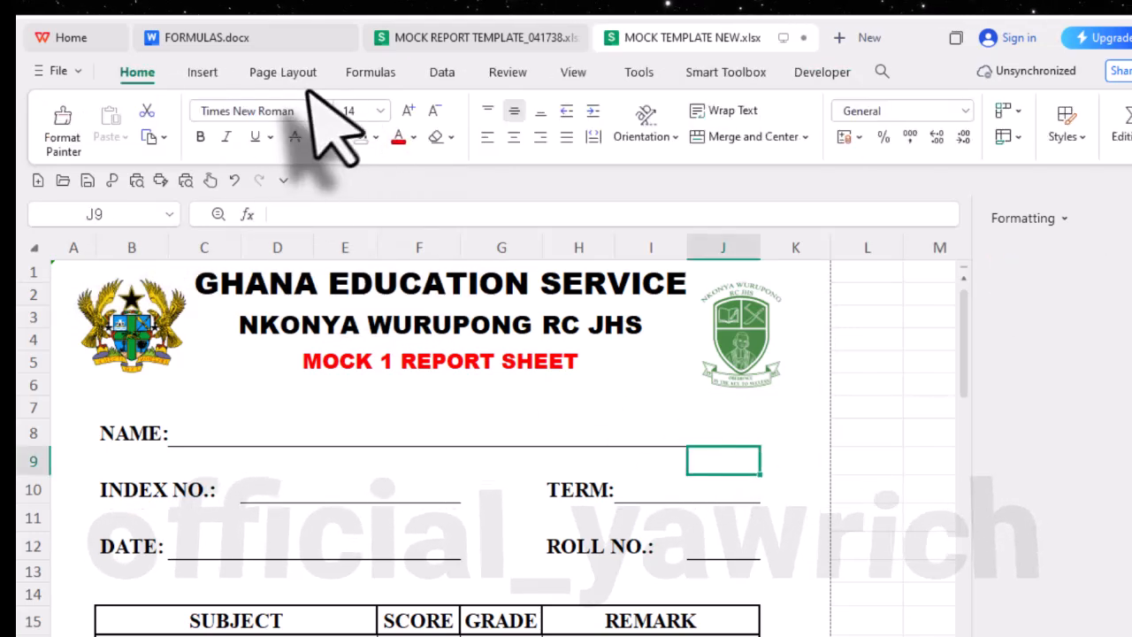
- Draw a rectangle shape around the whole report sheet, from the top of column A to row 45 in column K
left_click(203, 72)
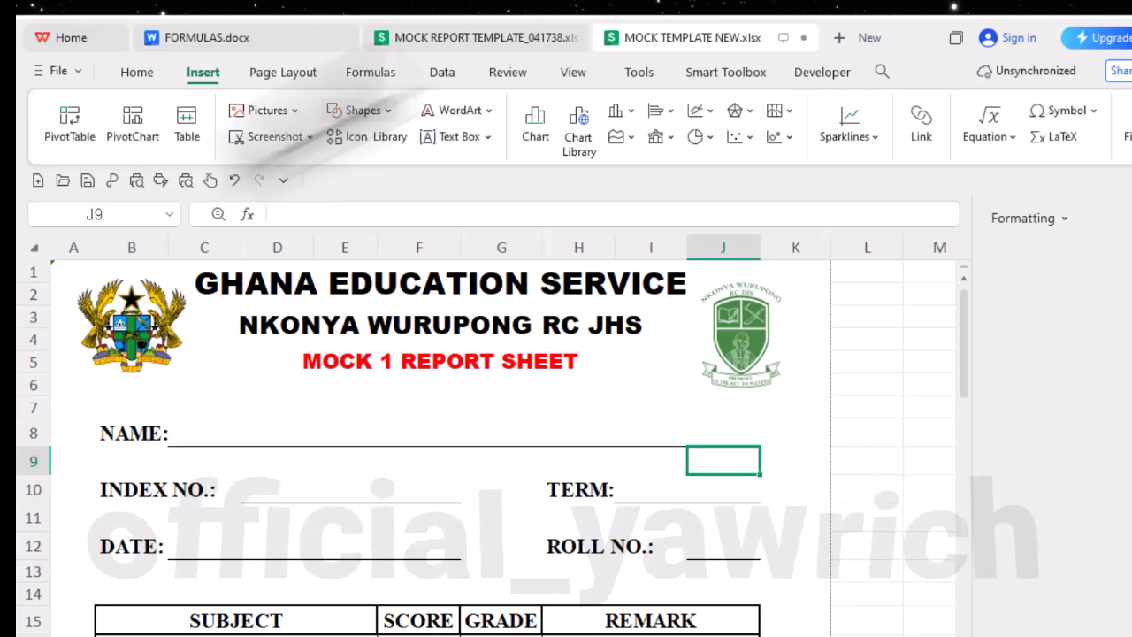
left_click(350, 111)
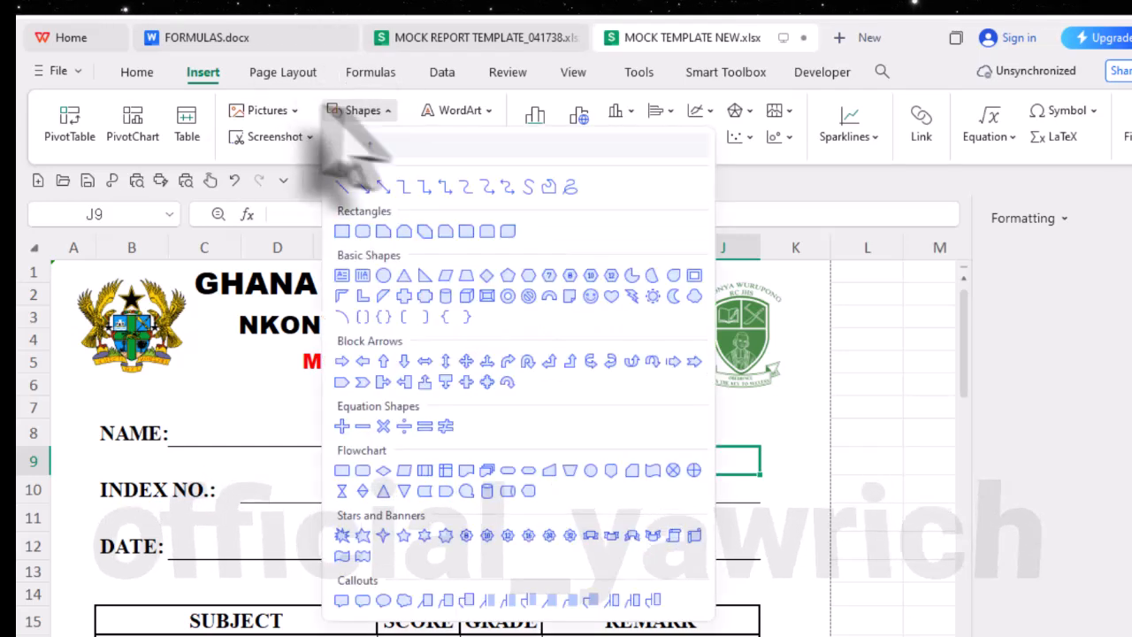
left_click(341, 232)
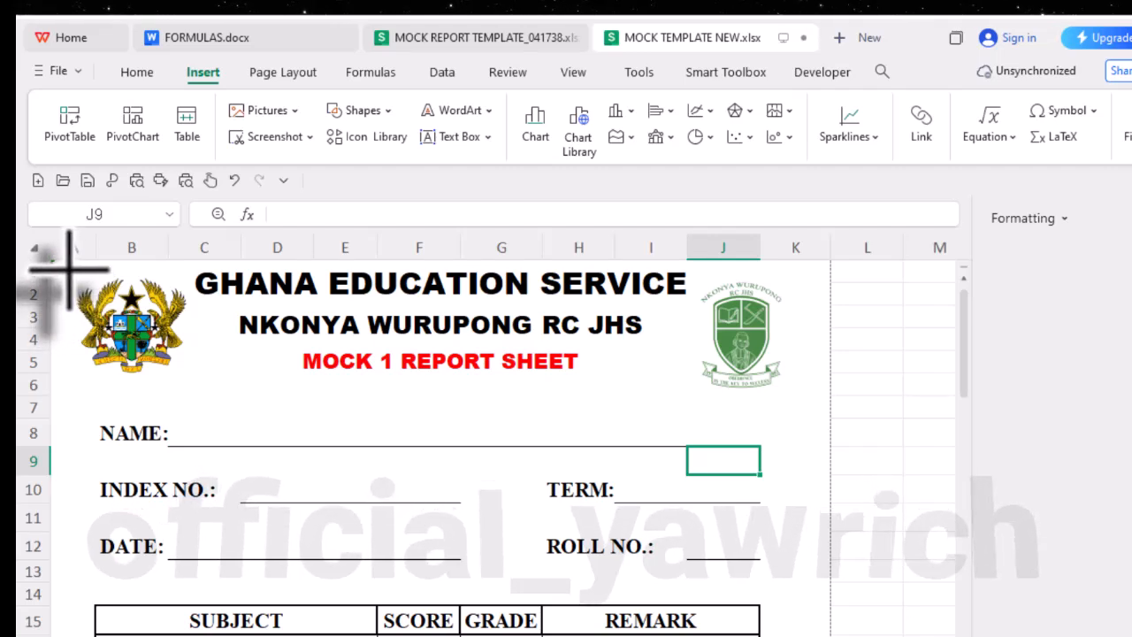
left_click_drag(69, 270, 808, 553)
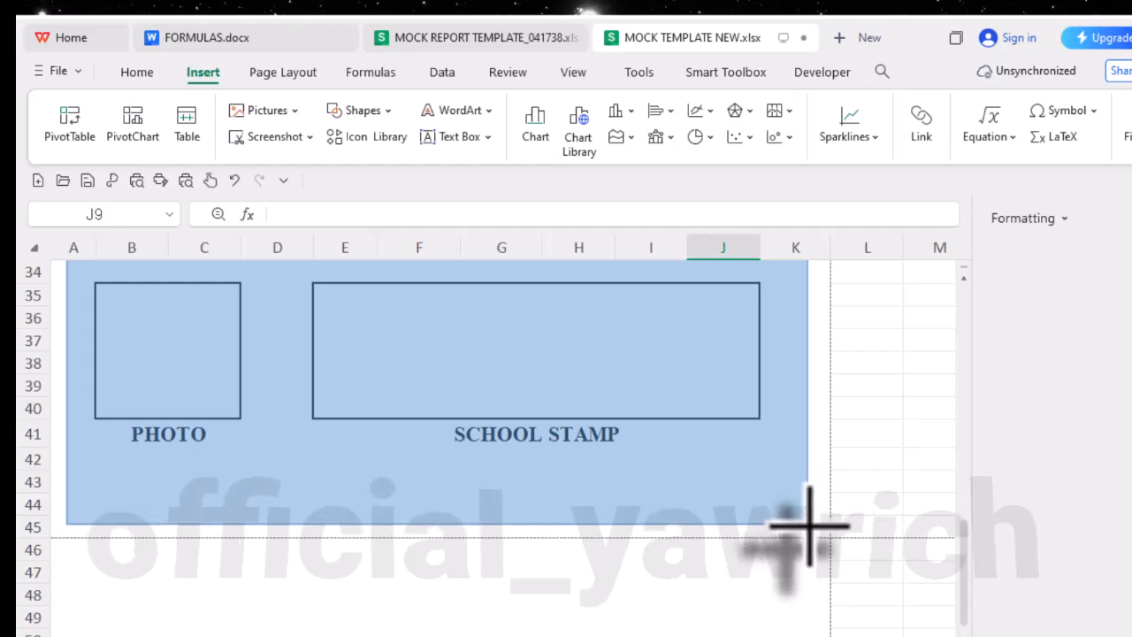
left_click_drag(807, 527, 808, 523)
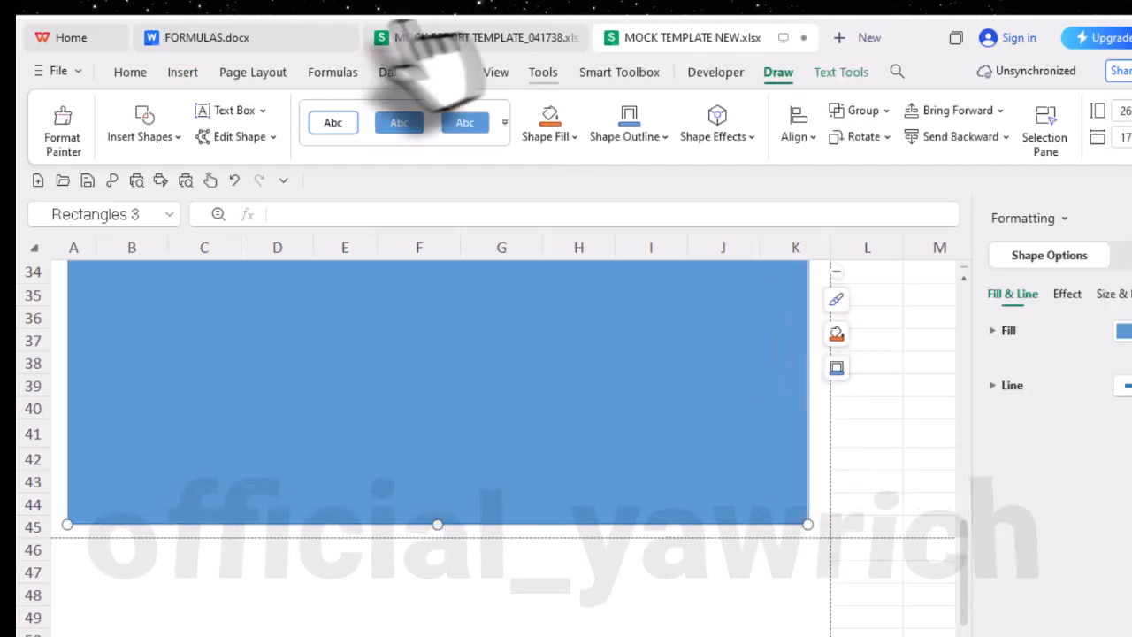
- Apply the outline-only preset style to the rectangle and set its fill to No Fill
left_click(330, 121)
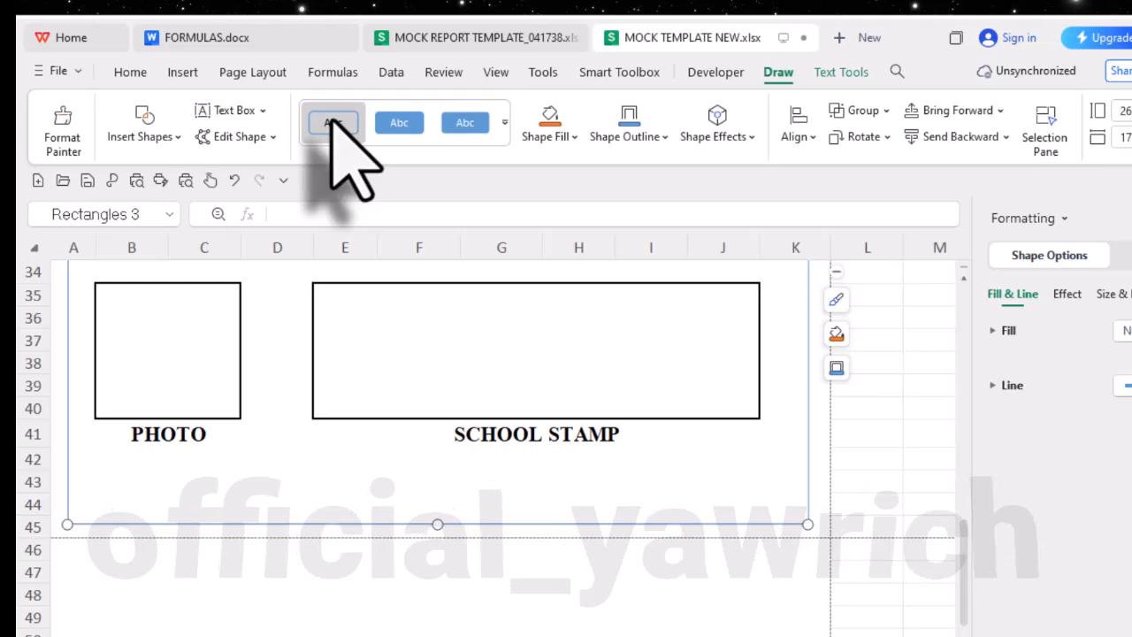
left_click(571, 140)
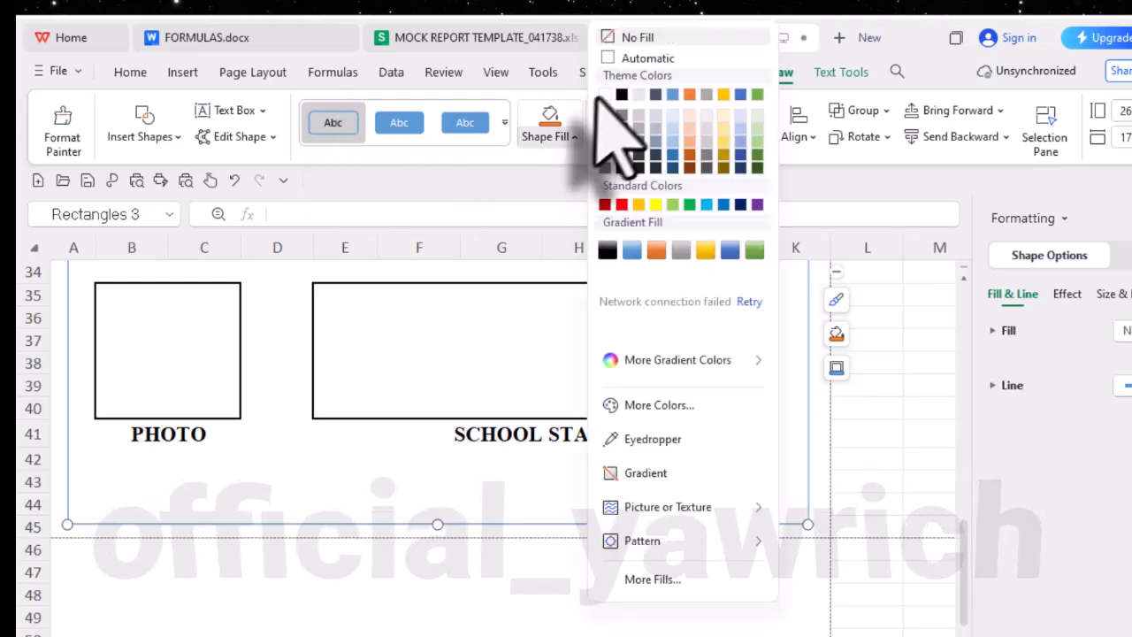
left_click(615, 37)
- Give the rectangle around the report a red outline with a weight of 2.25 pt
left_click(665, 137)
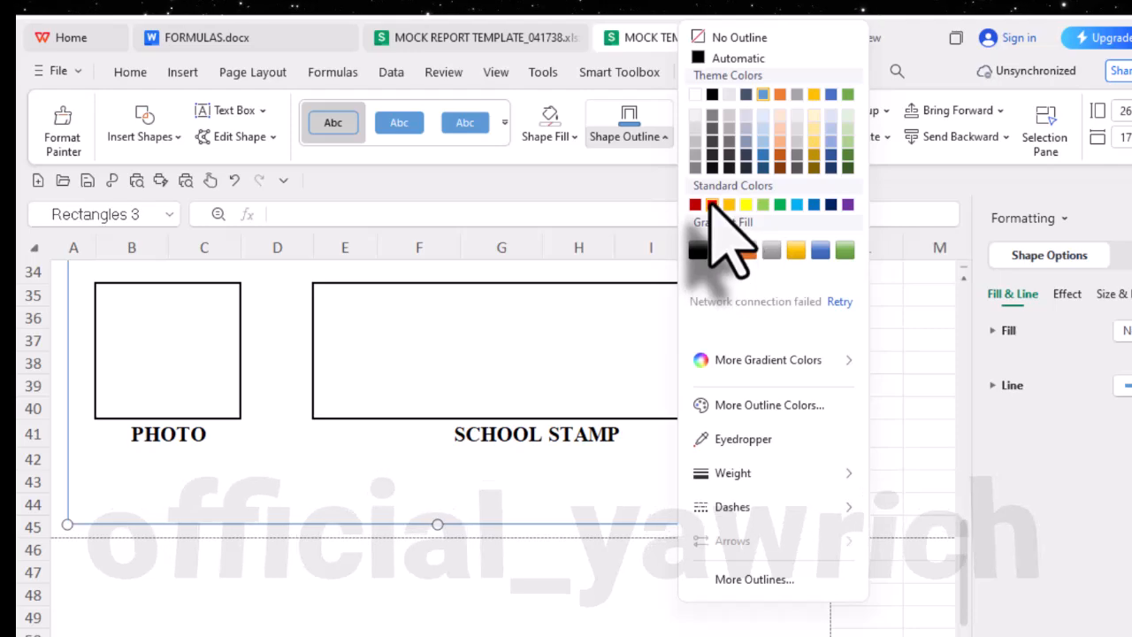
left_click(713, 205)
scroll(790, 379, "up", 11)
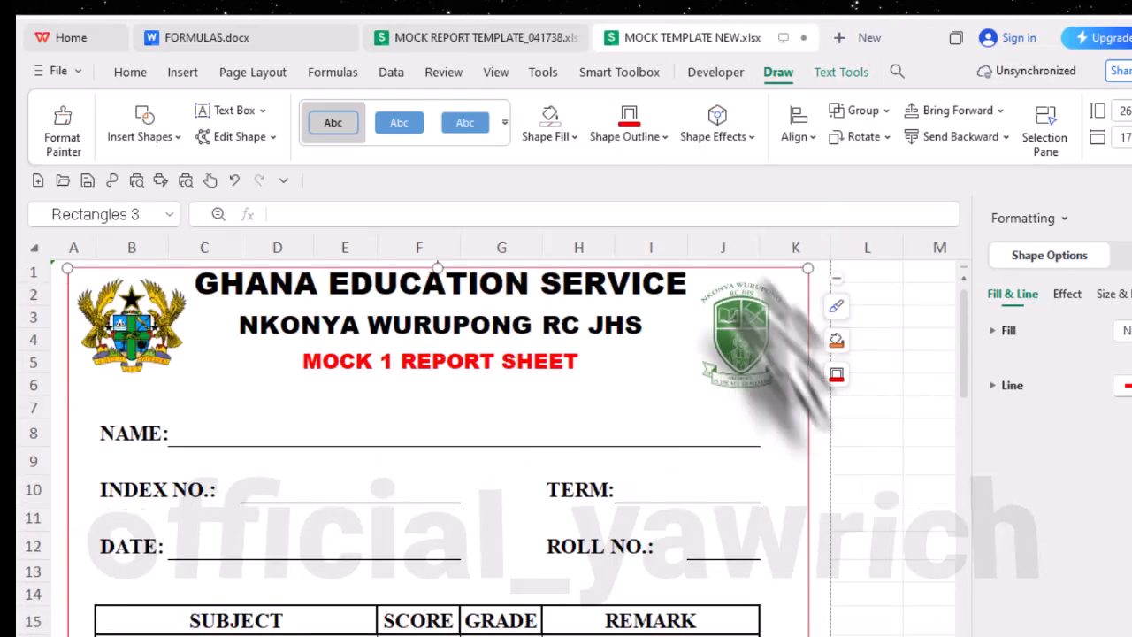
left_click(665, 139)
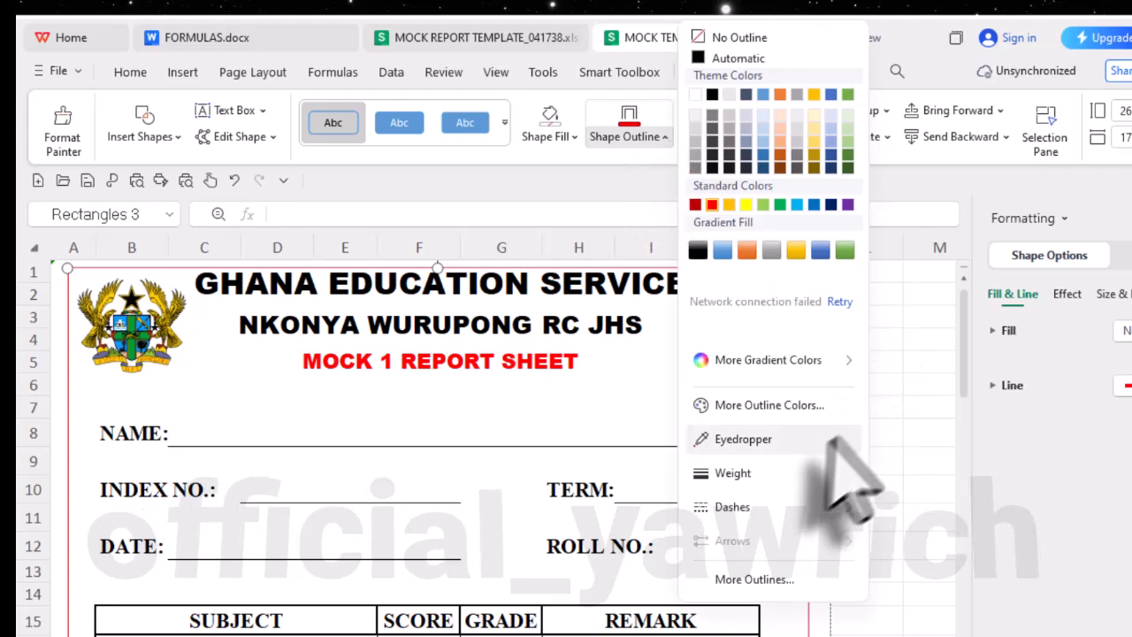
mouse_move(858, 469)
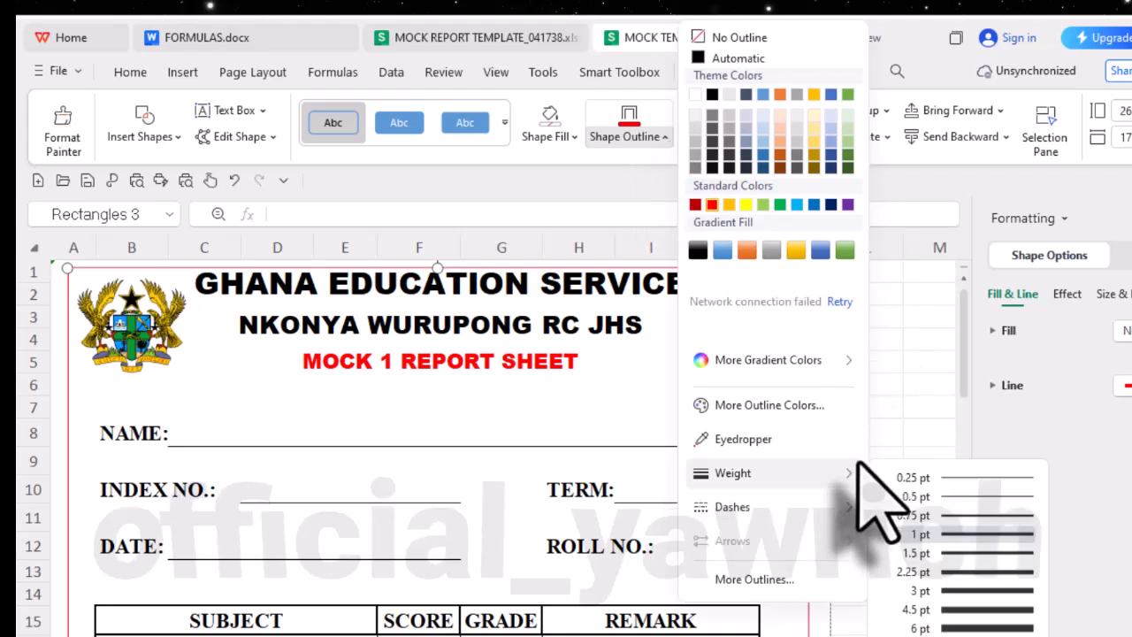
left_click(974, 573)
scroll(389, 442, "down", 5)
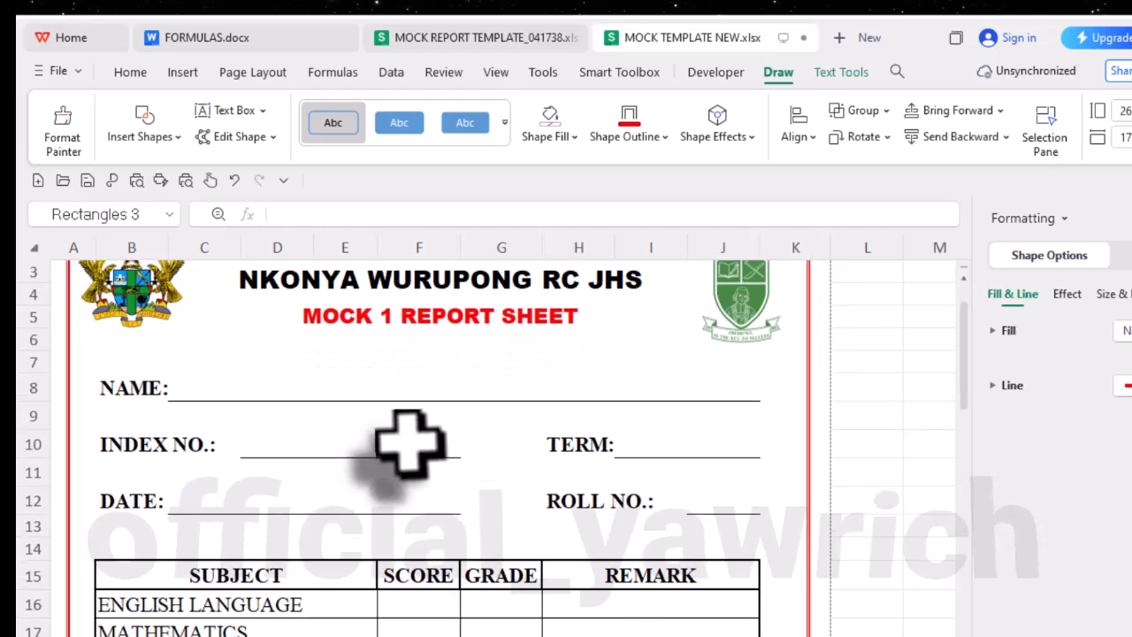
scroll(404, 442, "up", 5)
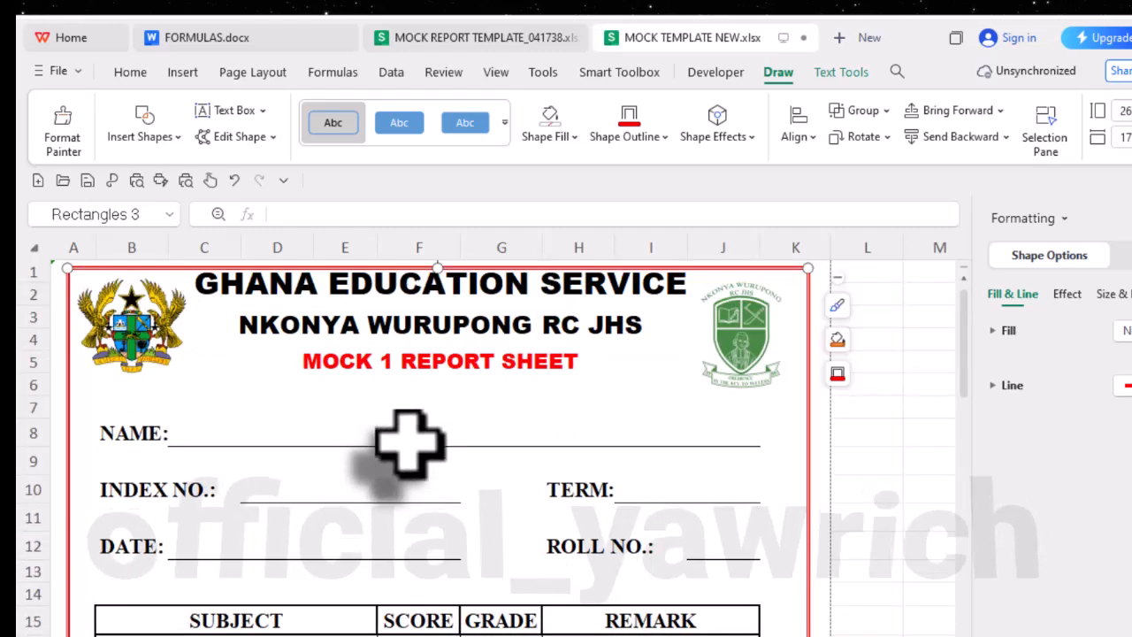
- Nudge the border rectangle slightly up to the top edge of row 1 and close the formatting pane
key("Escape")
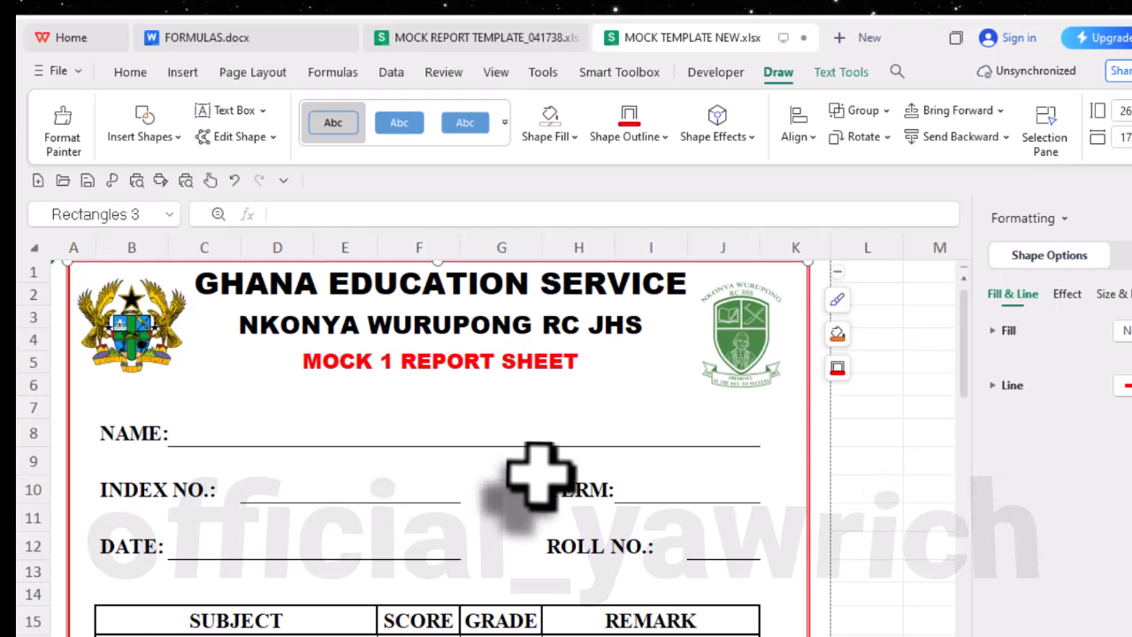
scroll(555, 485, "down", 12)
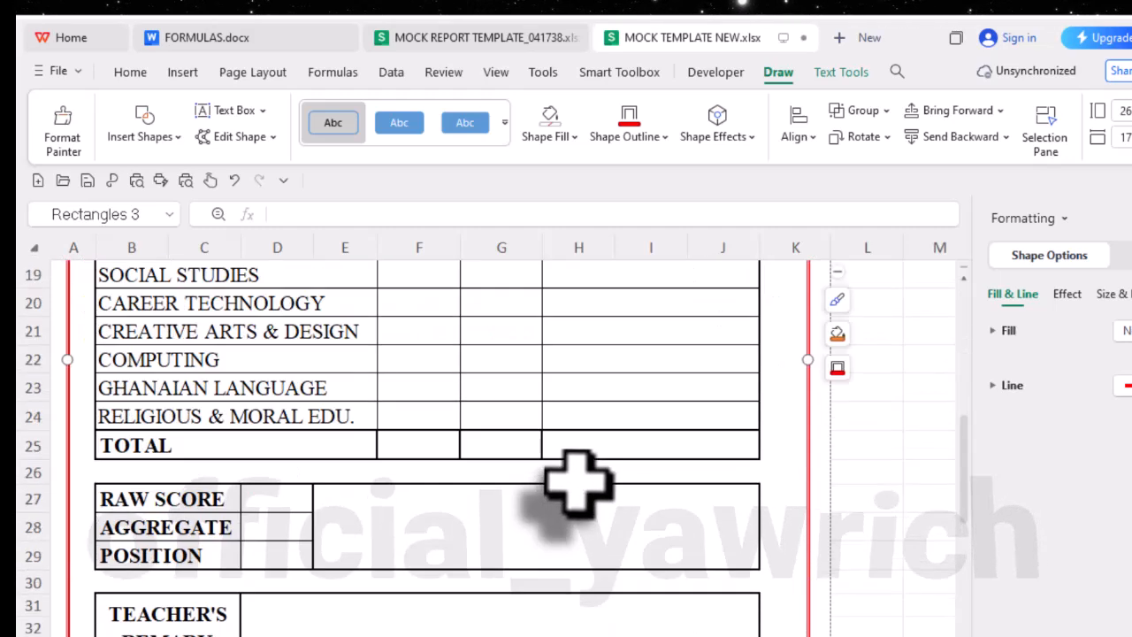
scroll(579, 482, "up", 4)
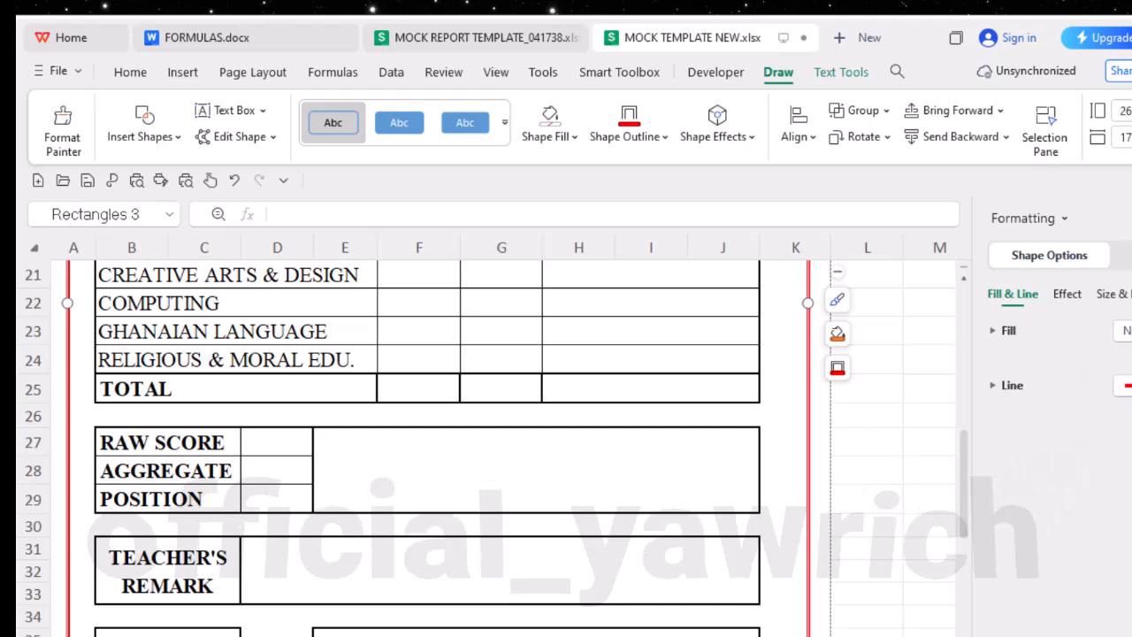
left_click(1131, 218)
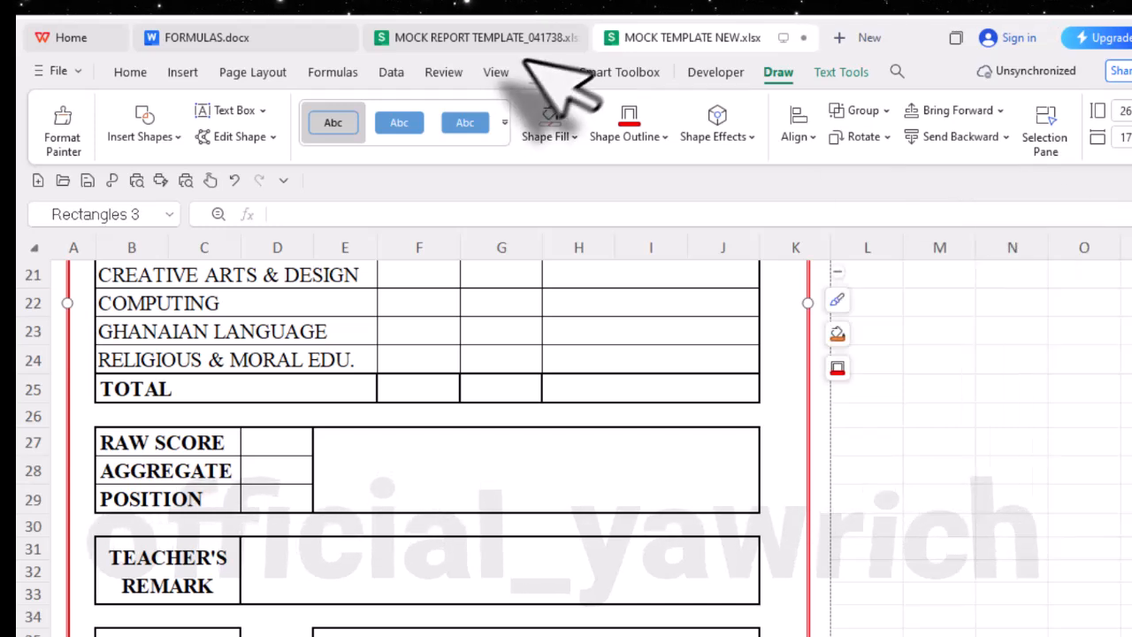
- Check in print preview how the bordered report sheet fits on the A4 page, and return to the worksheet
left_click(133, 72)
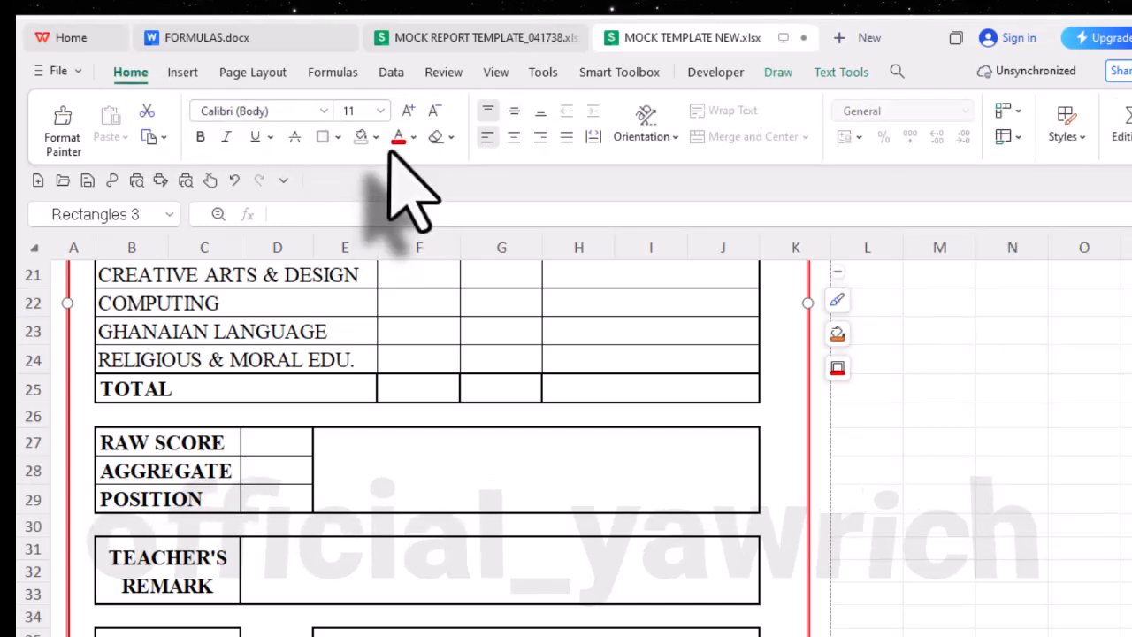
left_click(136, 181)
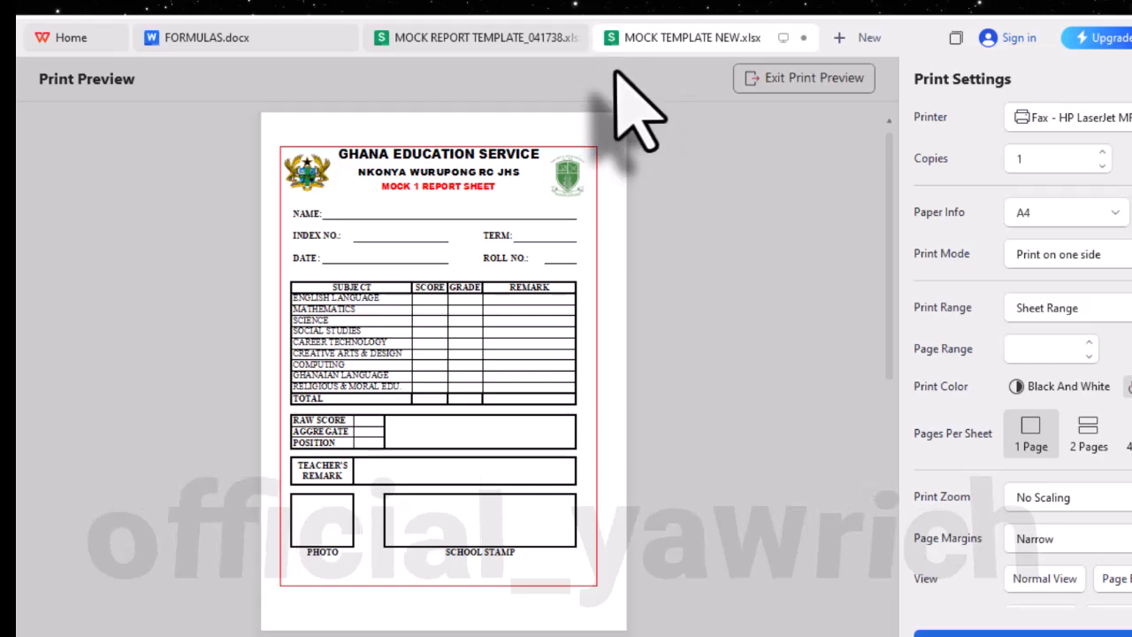
left_click(783, 81)
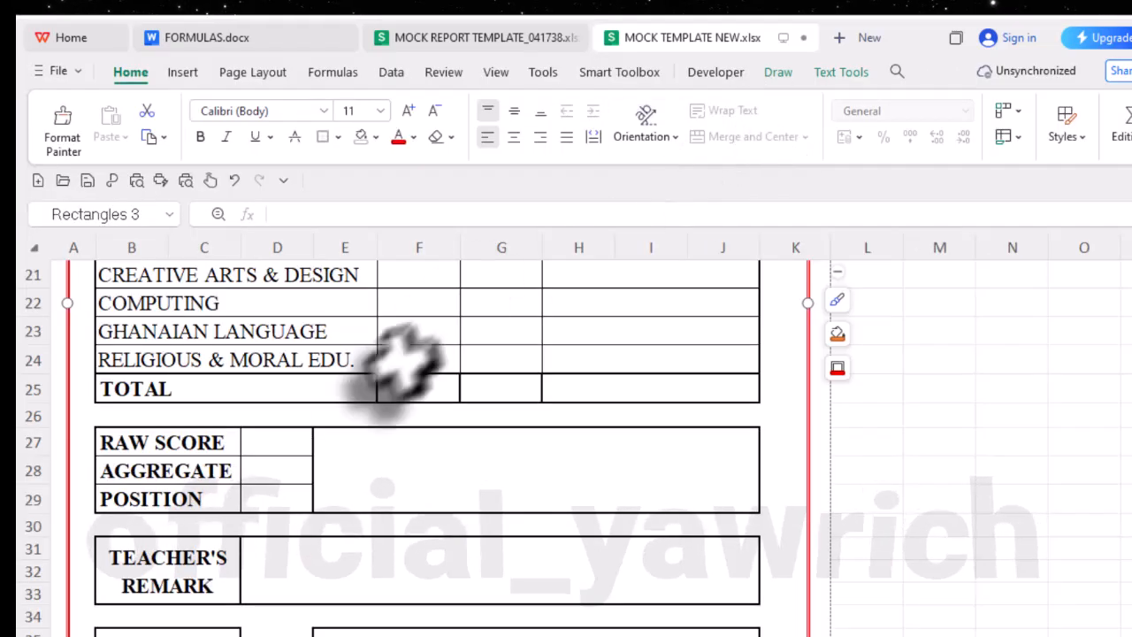
scroll(402, 358, "up", 7)
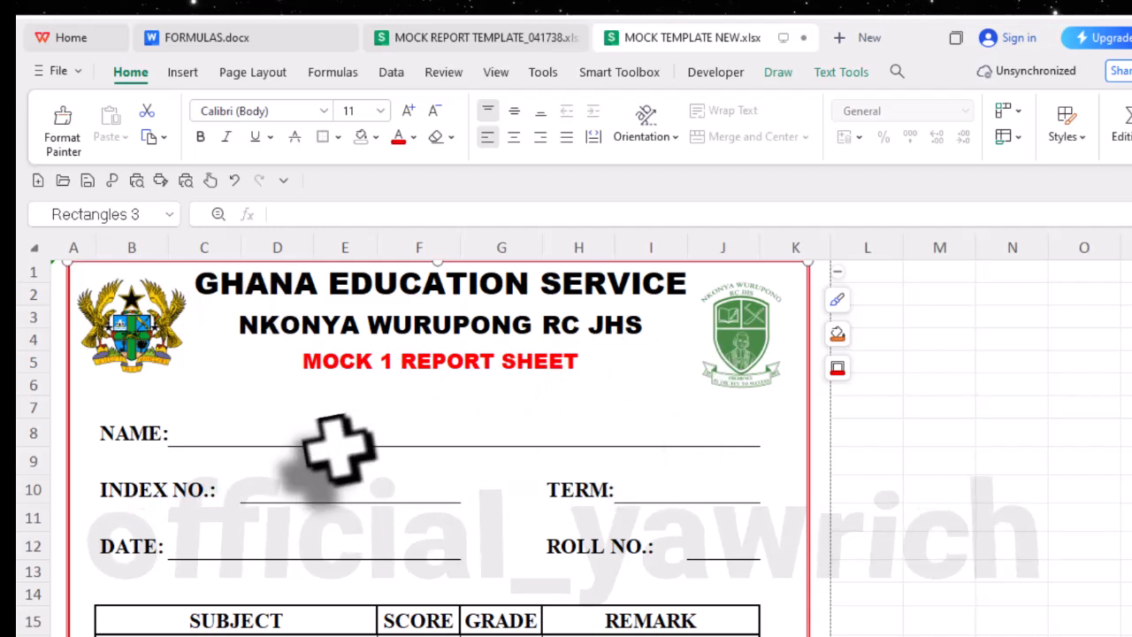
scroll(232, 531, "down", 2)
scroll(232, 531, "up", 2)
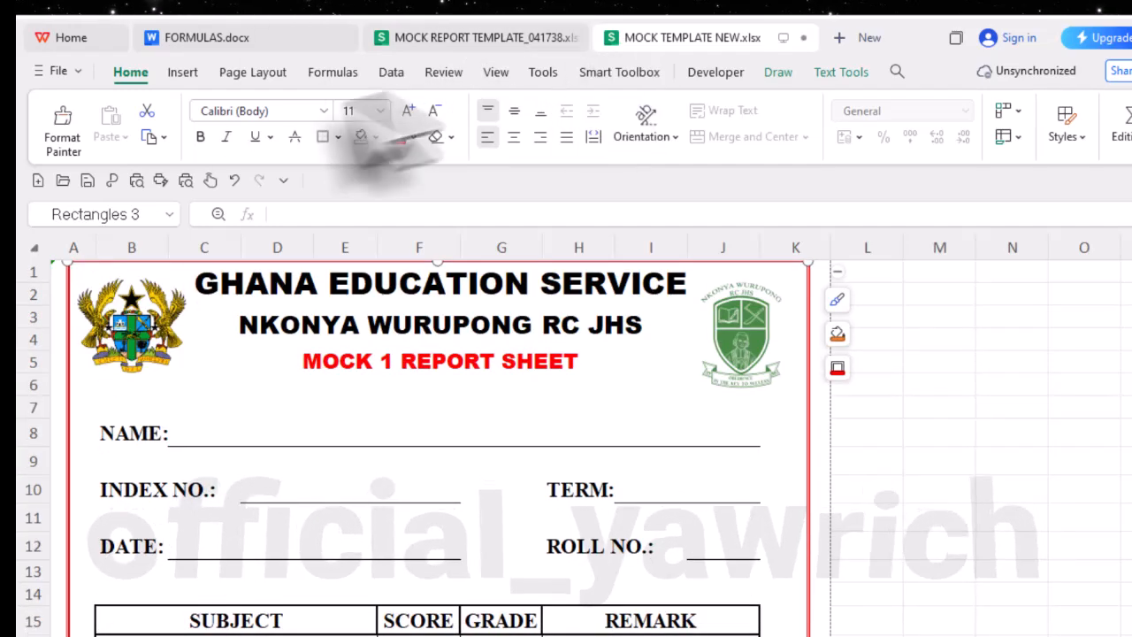
left_click(185, 181)
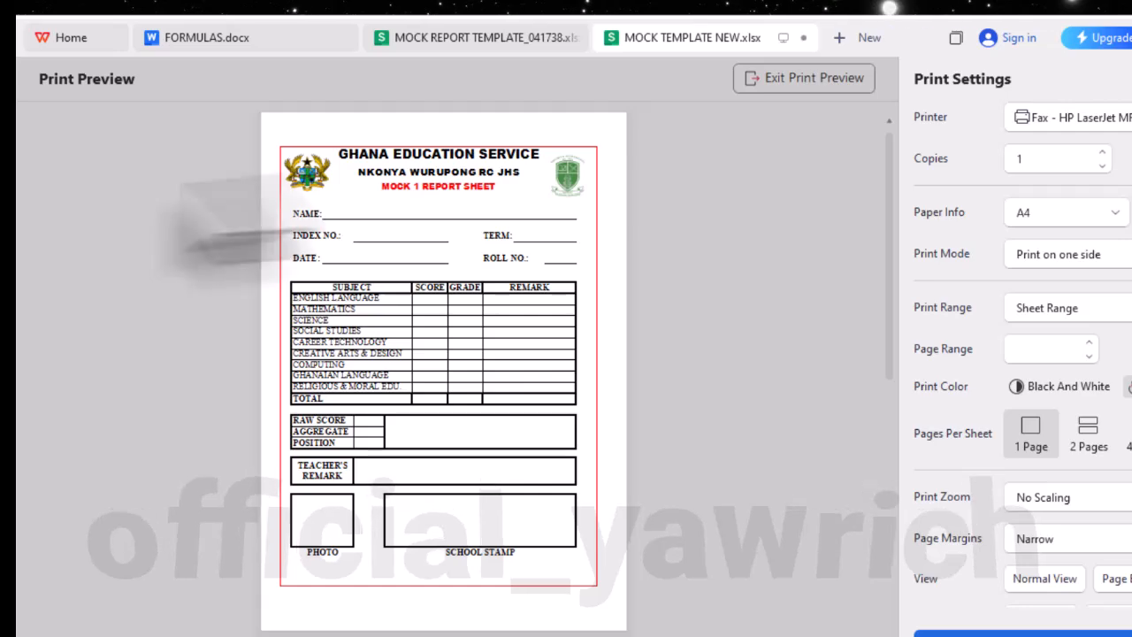
left_click(810, 78)
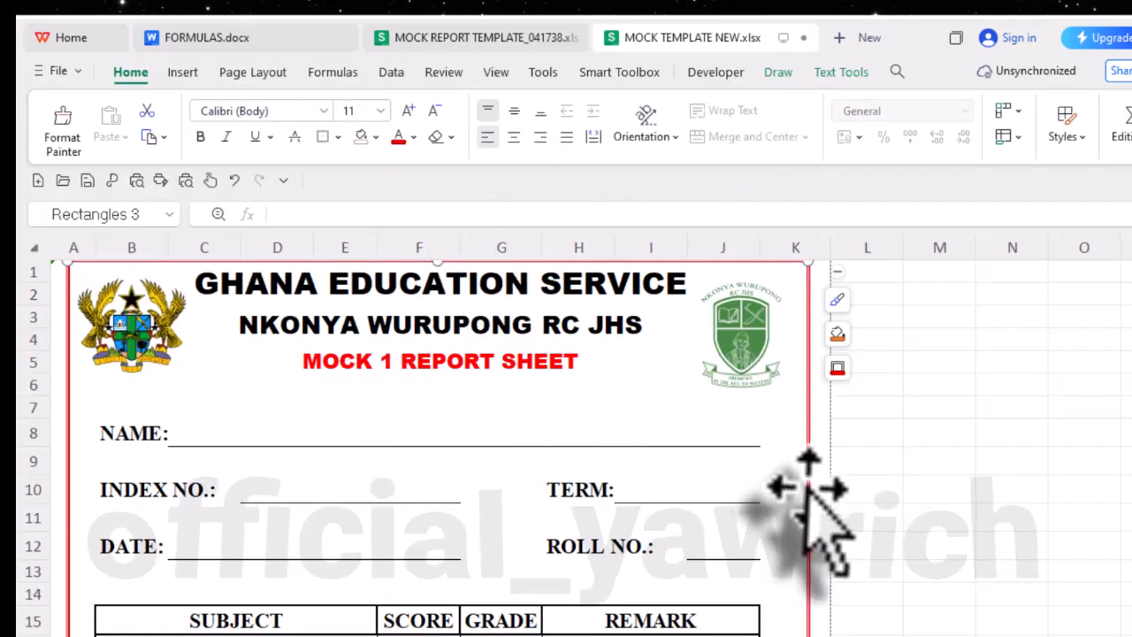
- Widen the border rectangle slightly outward on both sides of the report and deselect it
scroll(807, 488, "down", 4)
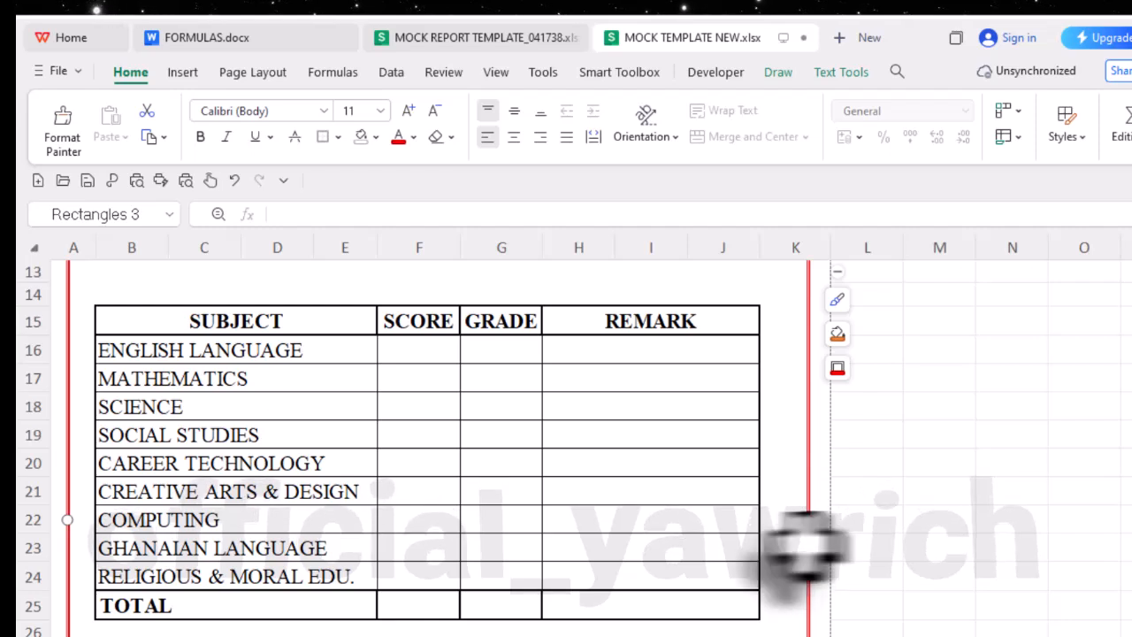
left_click_drag(67, 520, 63, 520)
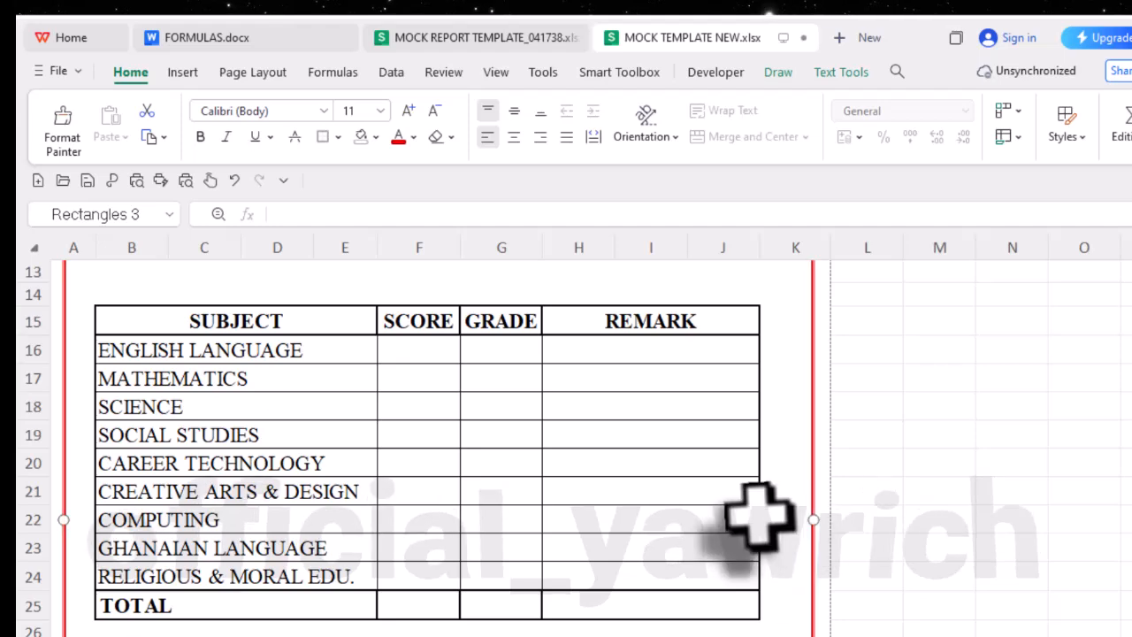
scroll(757, 509, "up", 4)
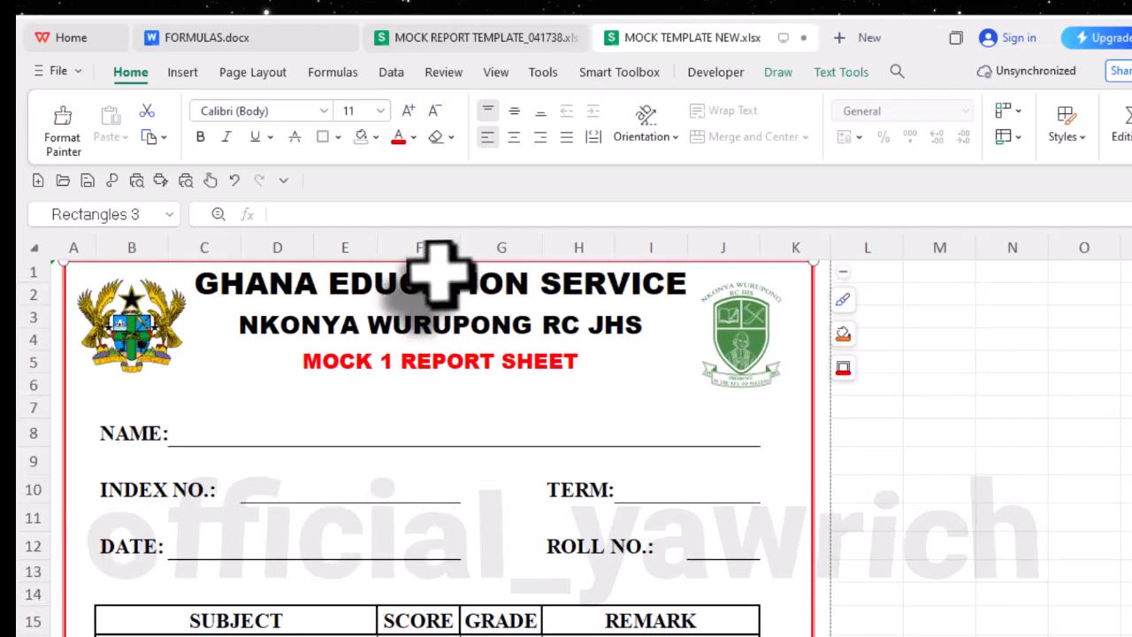
left_click(431, 289)
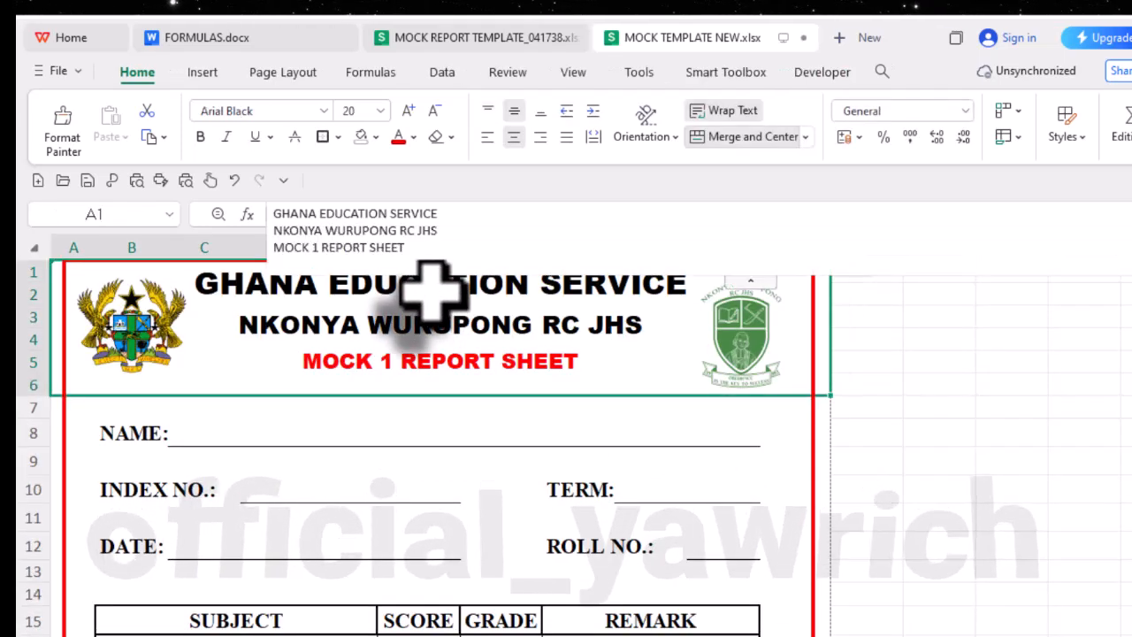
left_click(395, 445)
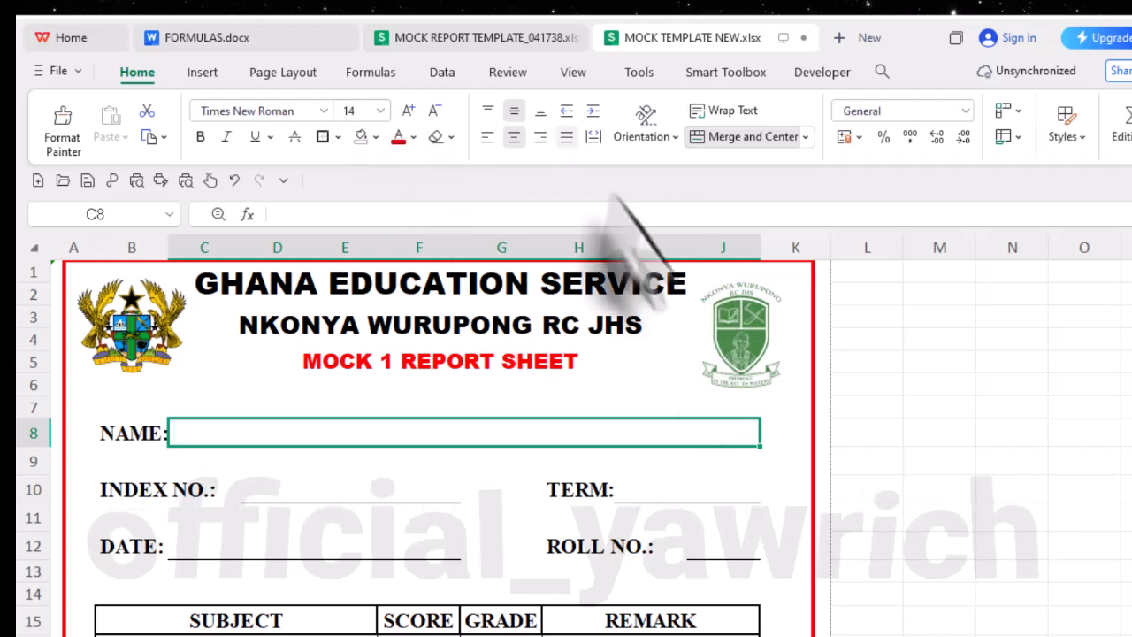
- Change the border rectangle's outline colour to dark green and deselect it
left_click(813, 311)
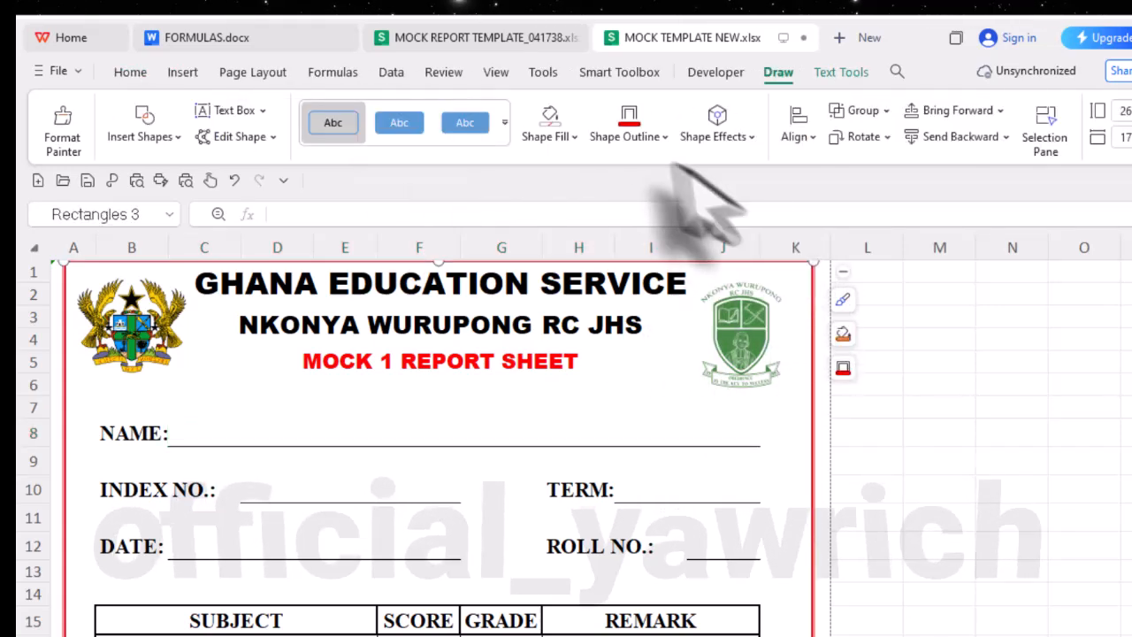
left_click(619, 139)
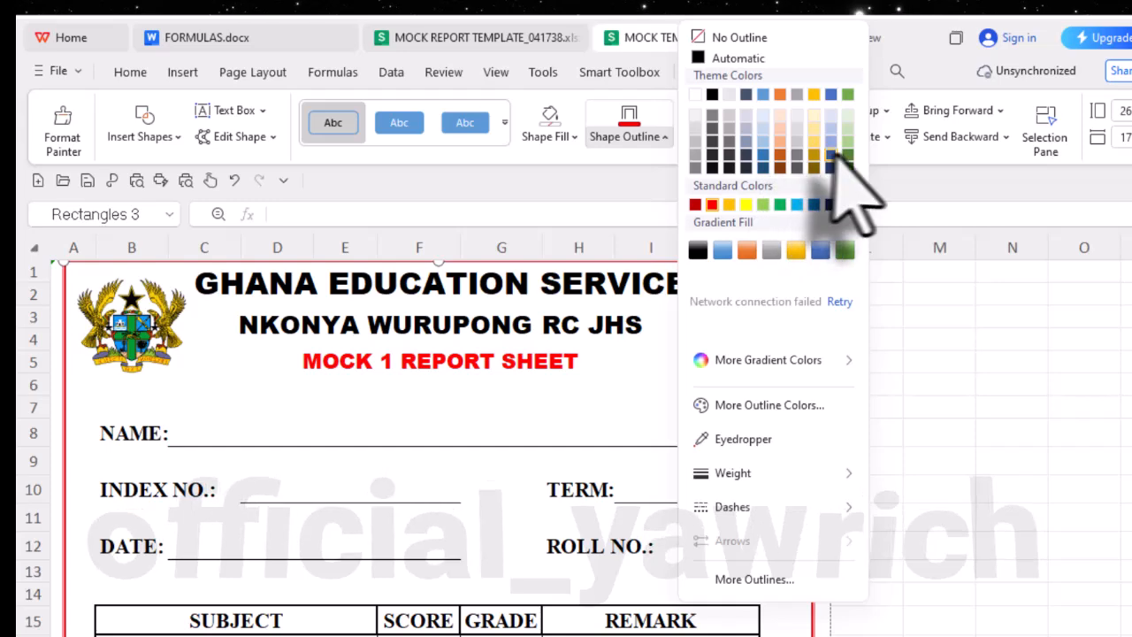
left_click(845, 158)
left_click(870, 456)
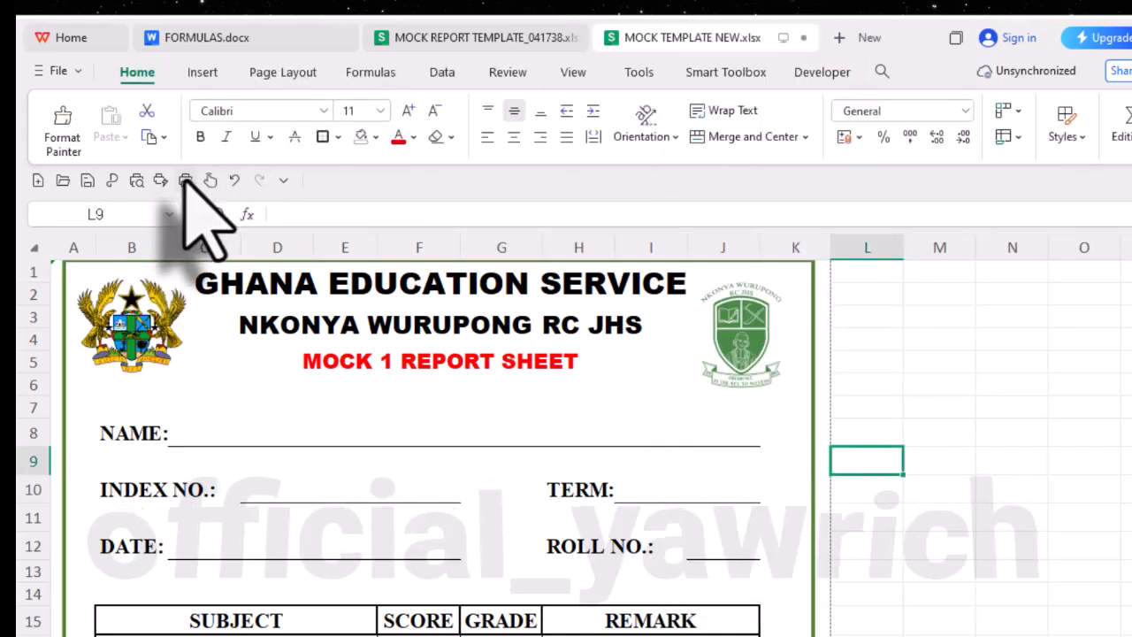
- Check the green-bordered report in print preview and inspect the border's lower edge on the worksheet
left_click(138, 181)
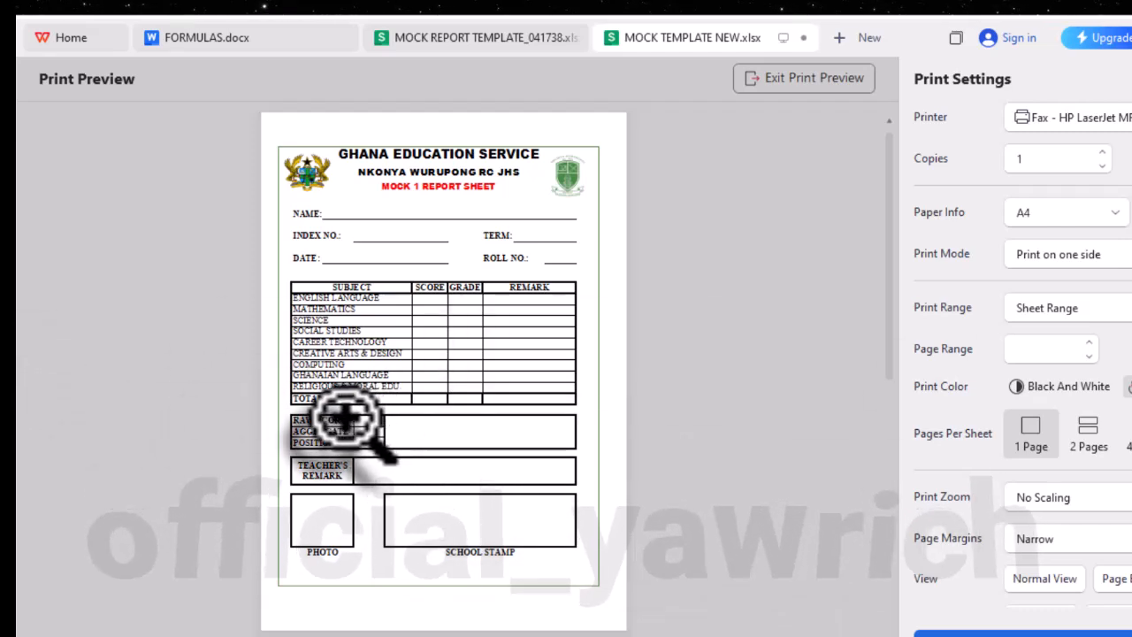
left_click(807, 81)
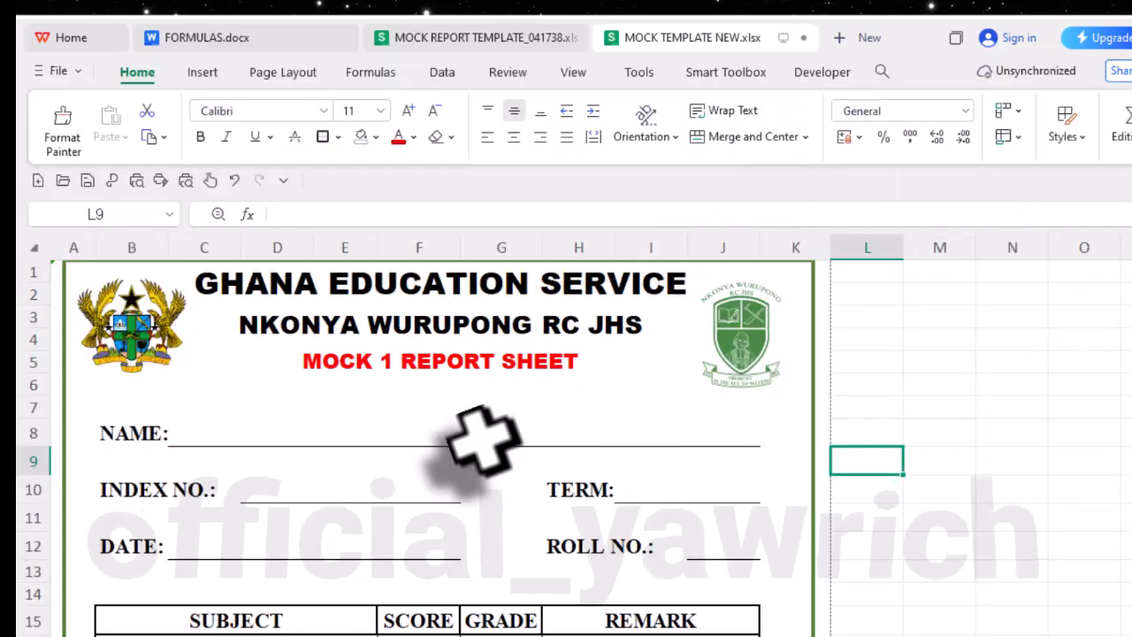
scroll(517, 522, "down", 12)
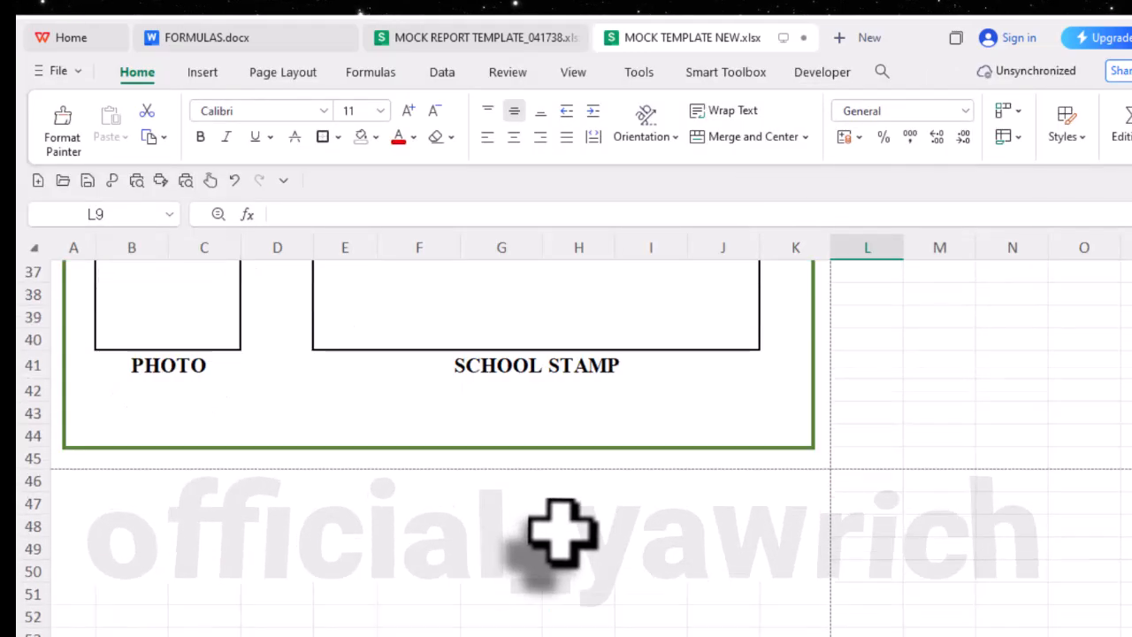
- Examine the area below the green border and check in print preview for extra pages, returning to the worksheet
scroll(551, 528, "up", 3)
scroll(563, 522, "down", 3)
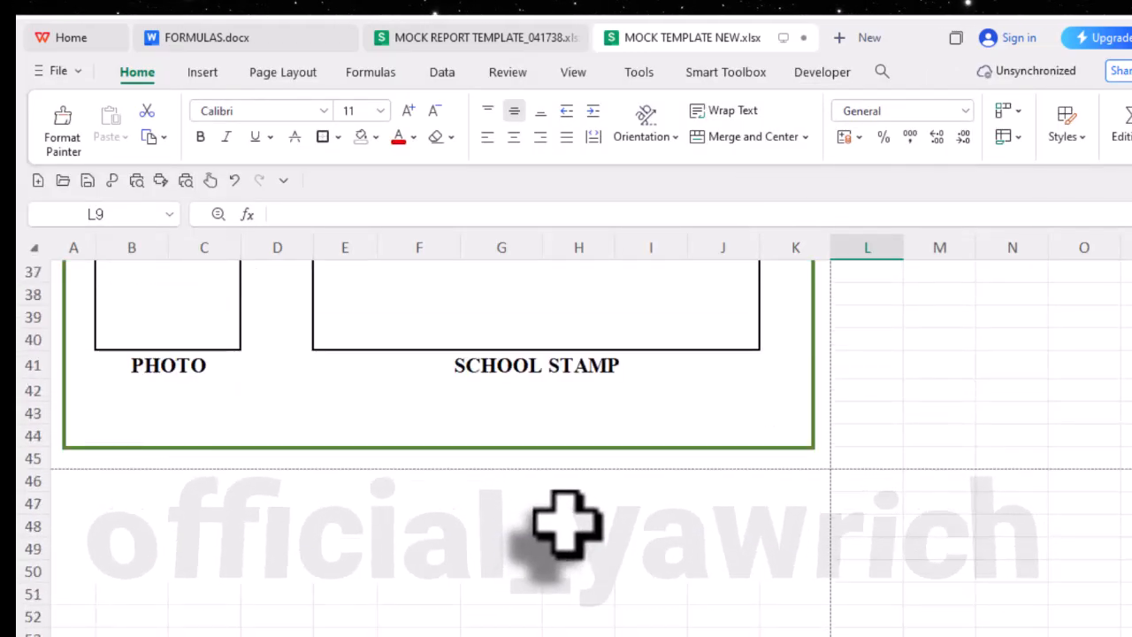
scroll(566, 522, "down", 1)
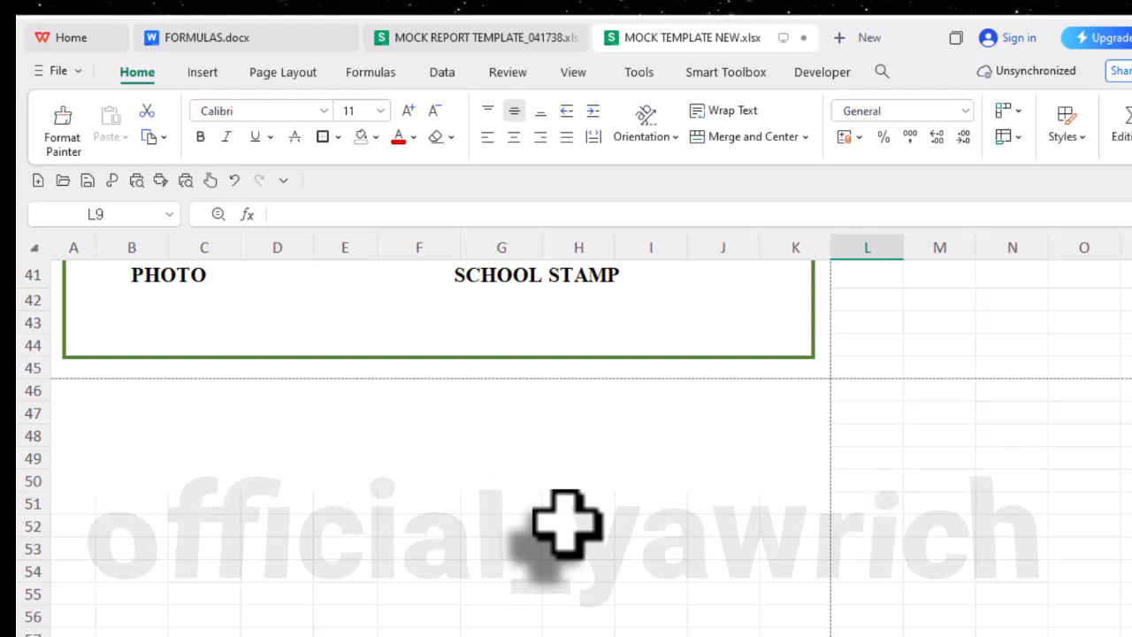
scroll(566, 522, "up", 2)
scroll(566, 521, "down", 1)
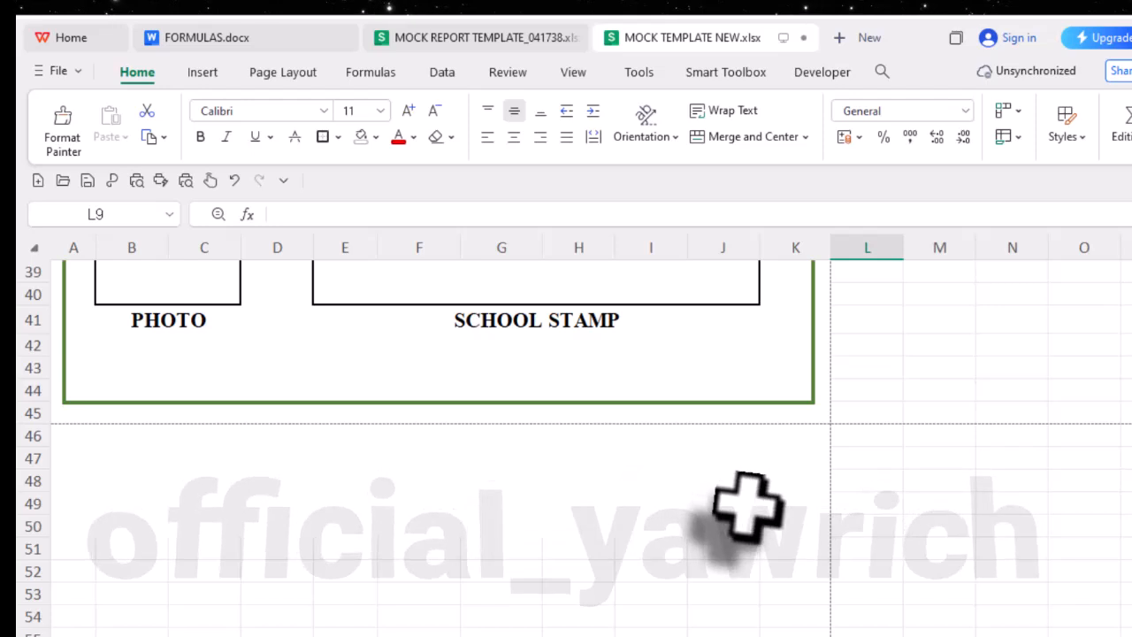
left_click(187, 179)
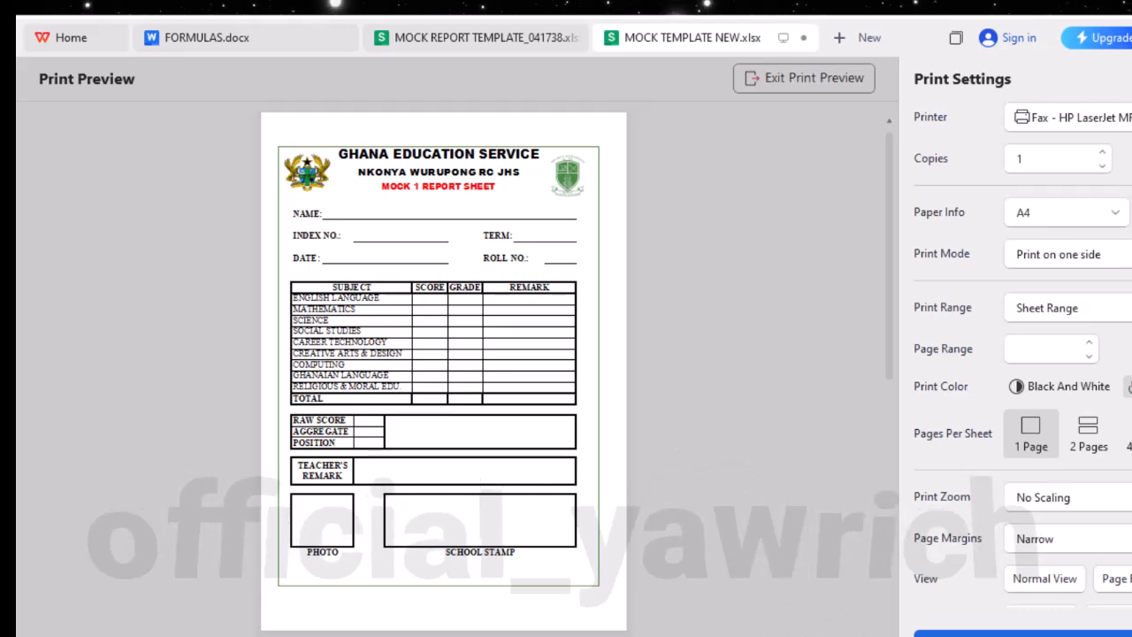
scroll(451, 579, "down", 1)
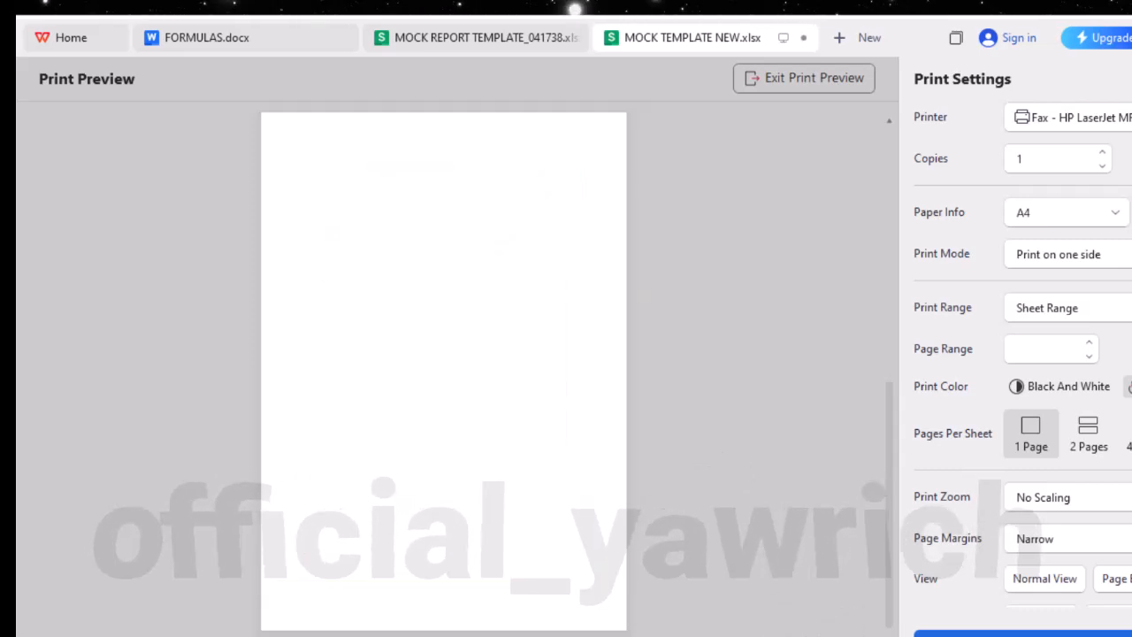
left_click(814, 82)
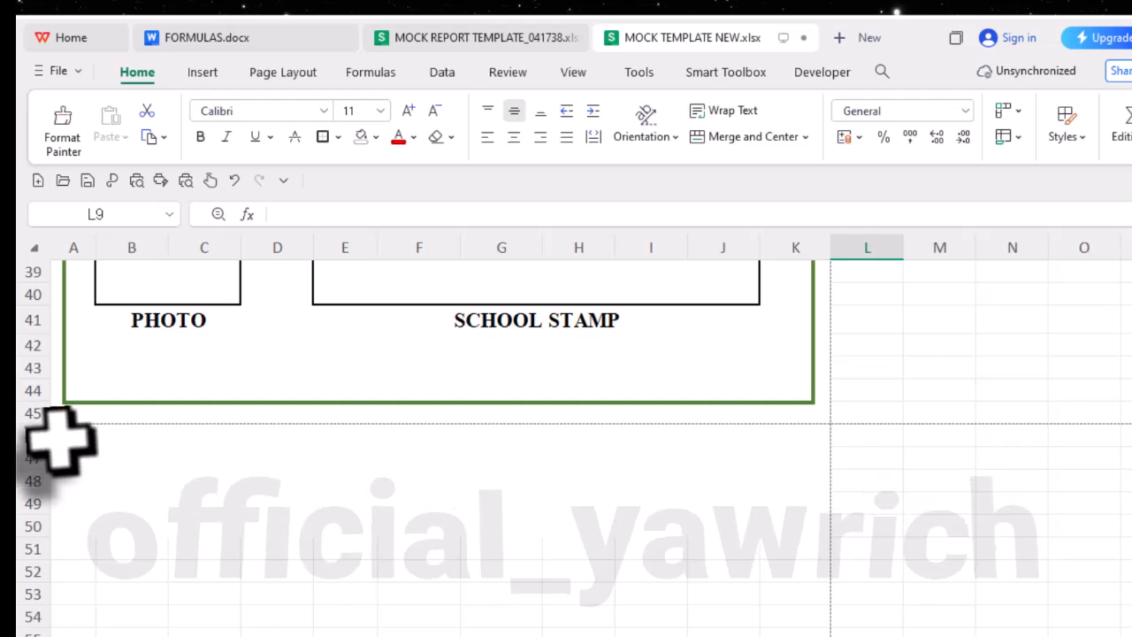
- Remove the fill colour from cells A46:K52 below the report and check the sheet in print preview
left_click_drag(61, 439, 800, 580)
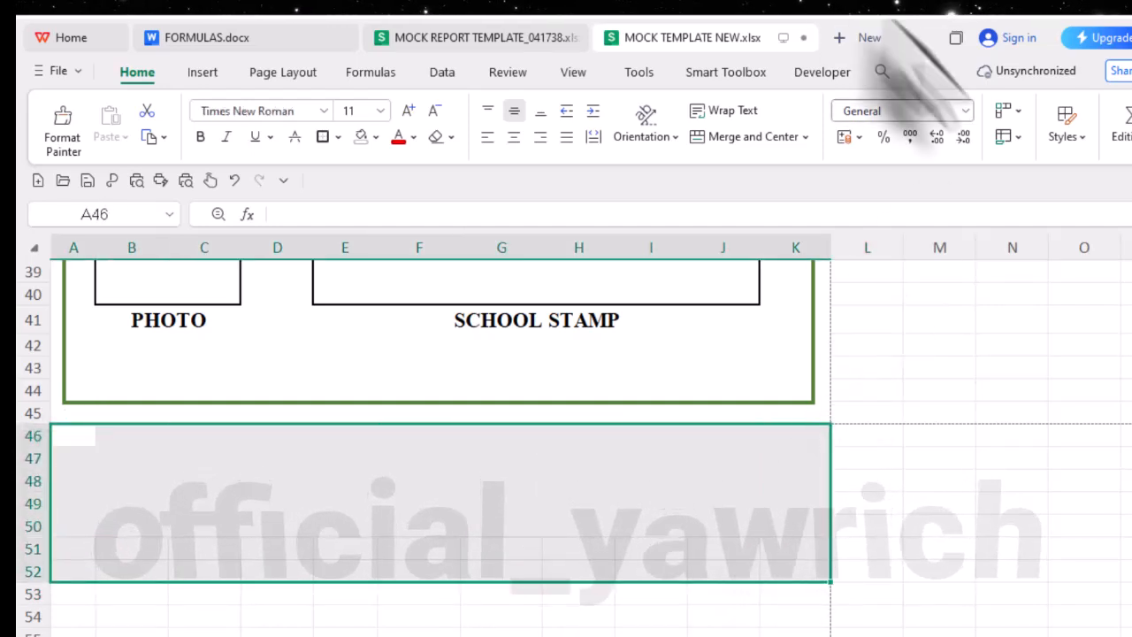
left_click(374, 138)
left_click(371, 181)
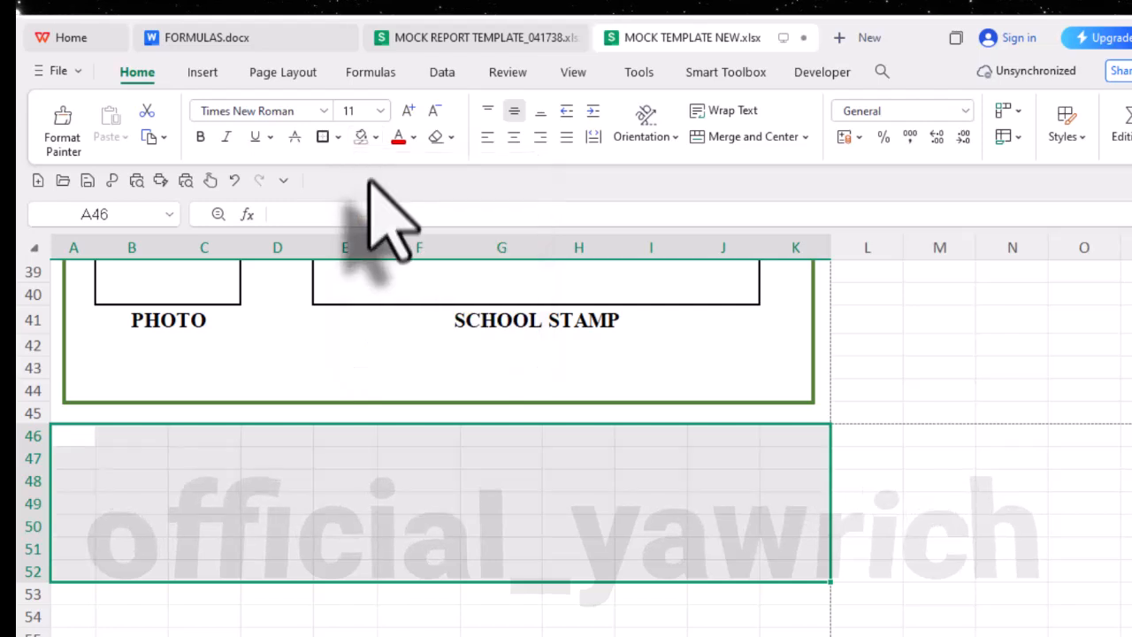
left_click(734, 631)
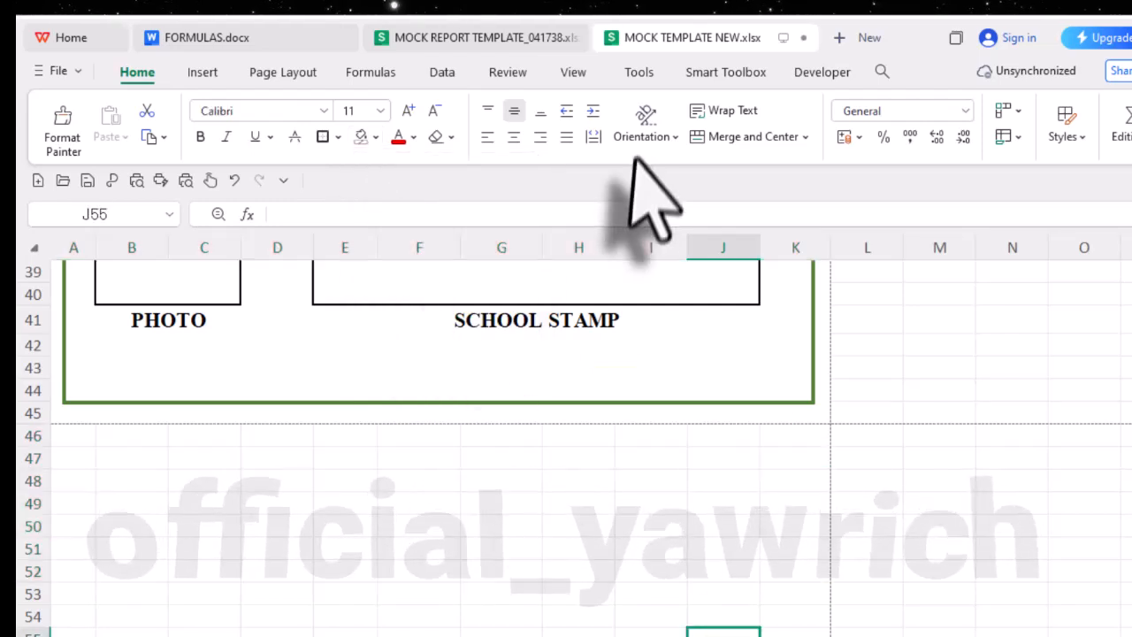
left_click(186, 180)
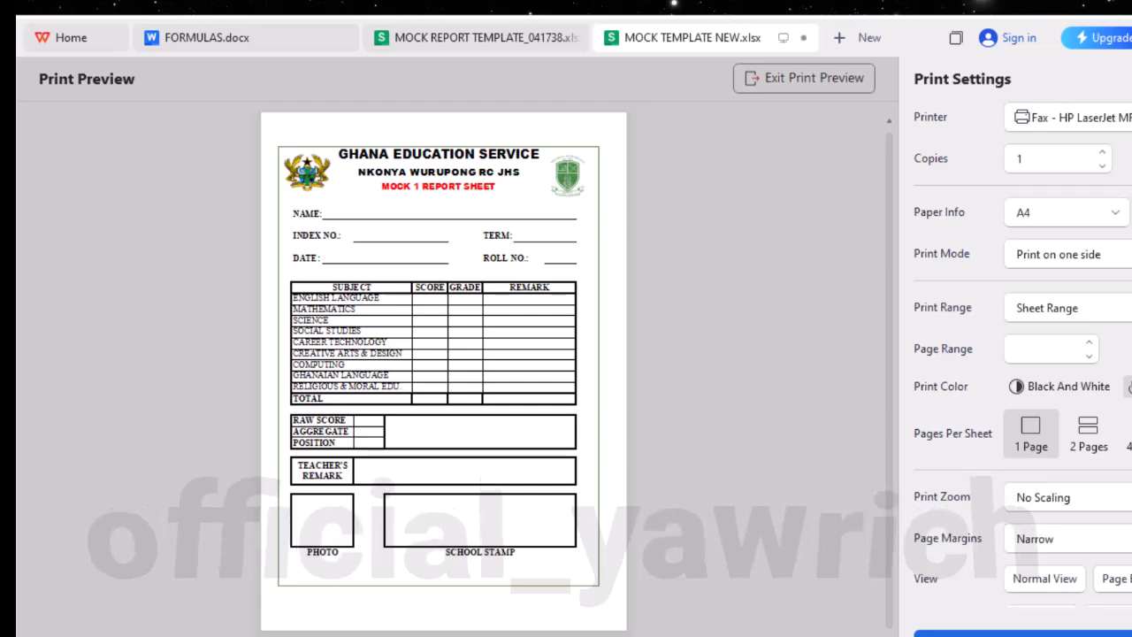
left_click(822, 77)
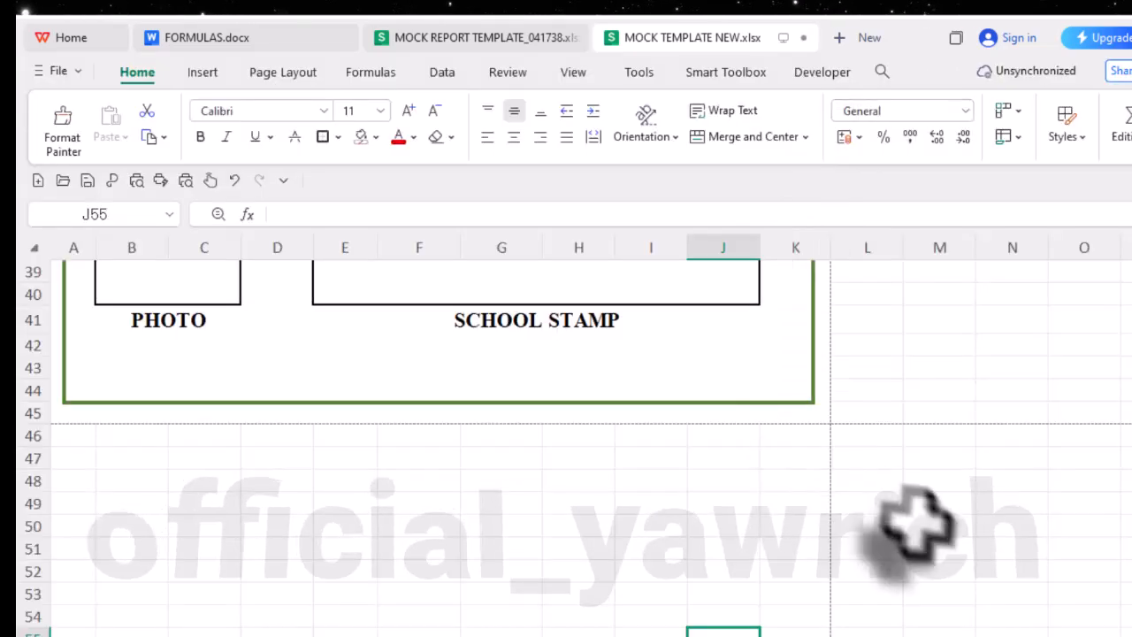
- Narrow column L beside the report and hide every column from M to the end of the sheet
scroll(915, 527, "up", 13)
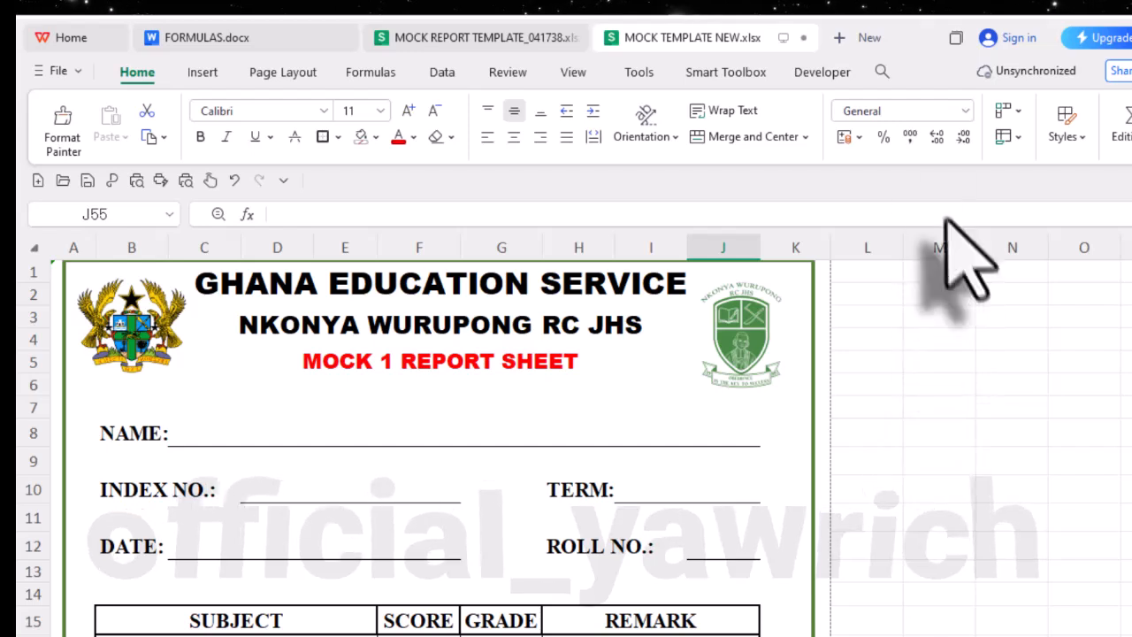
left_click_drag(904, 249, 863, 283)
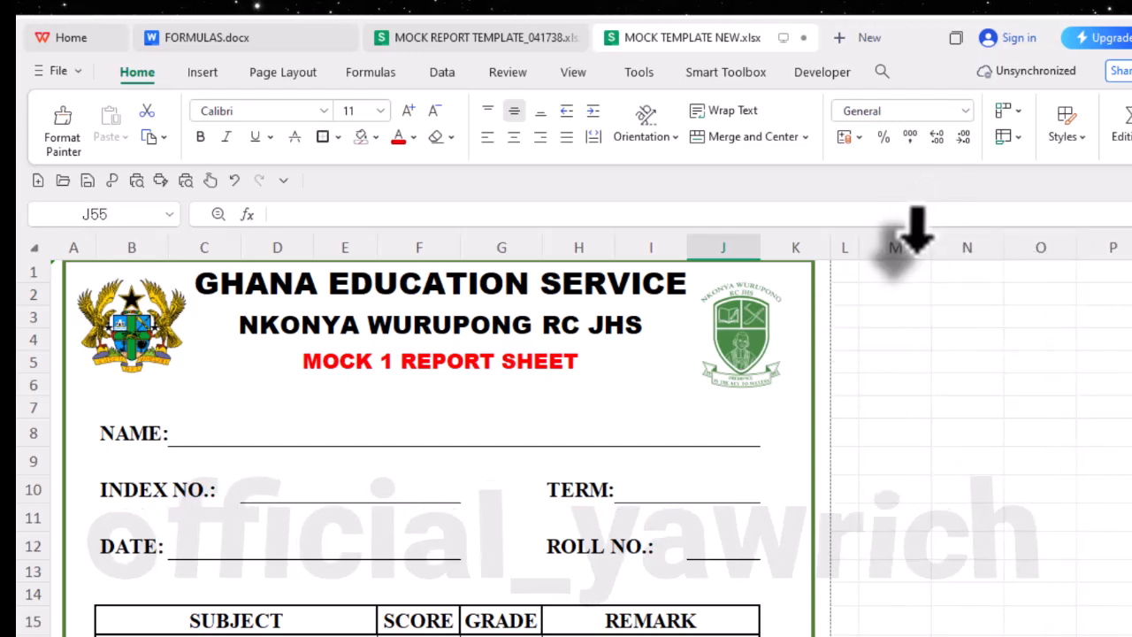
left_click(911, 239)
right_click(911, 238)
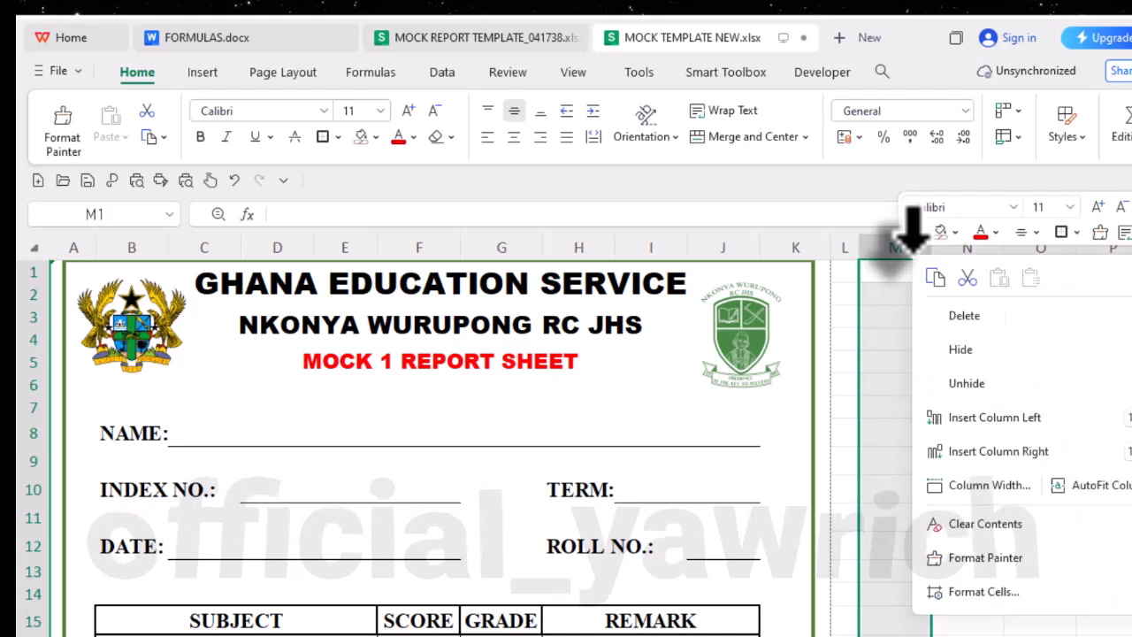
left_click(894, 294)
left_click(892, 243)
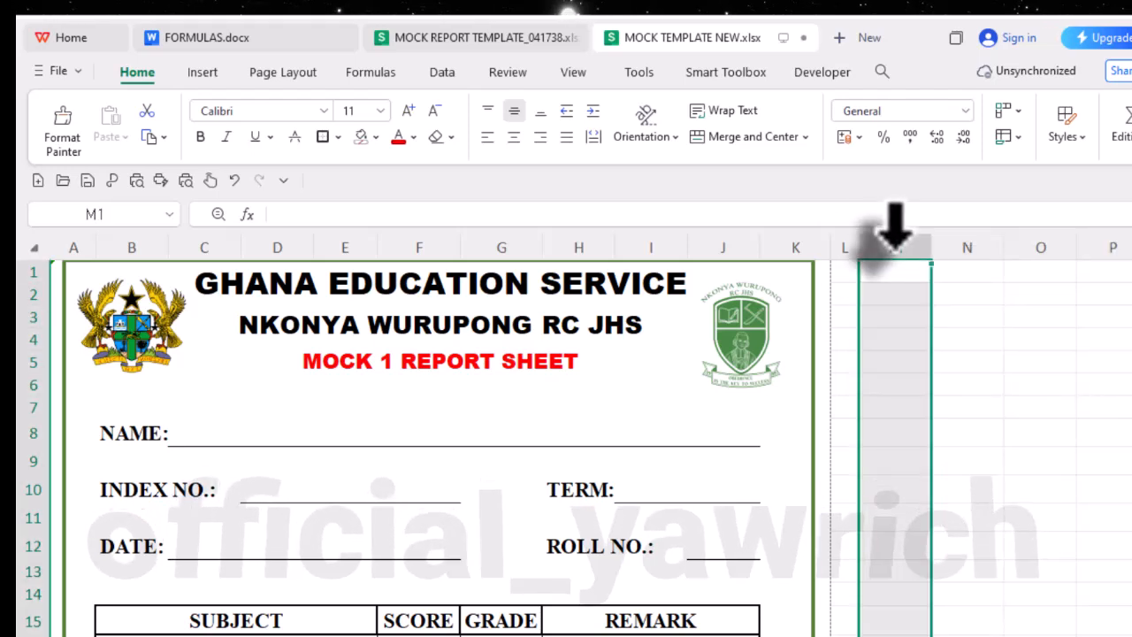
key("ctrl+shift+Right")
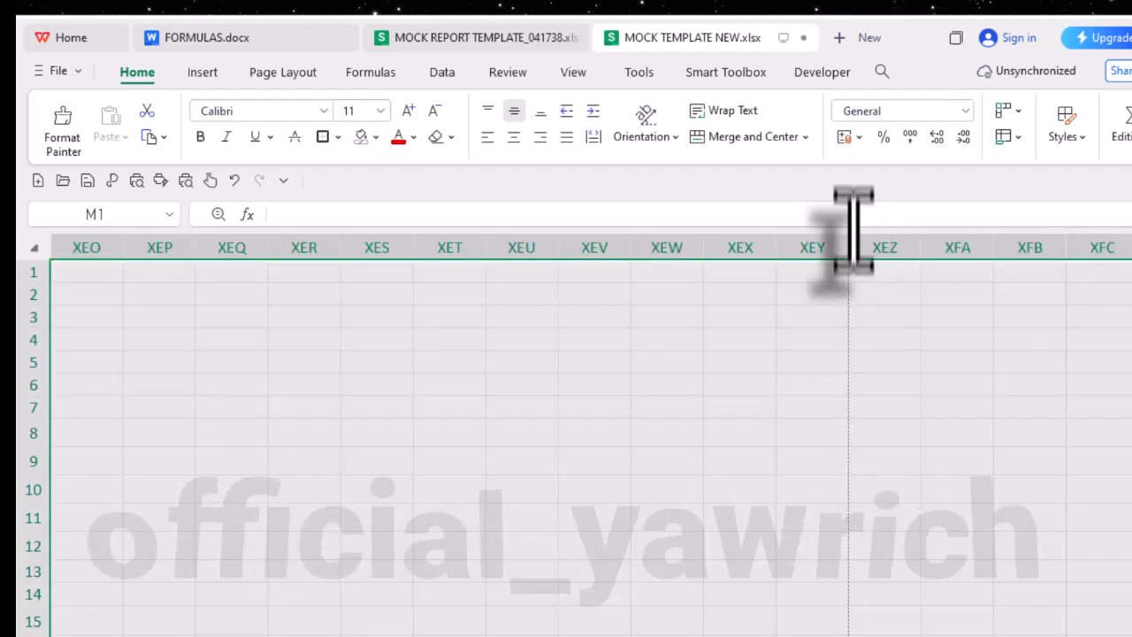
right_click(685, 420)
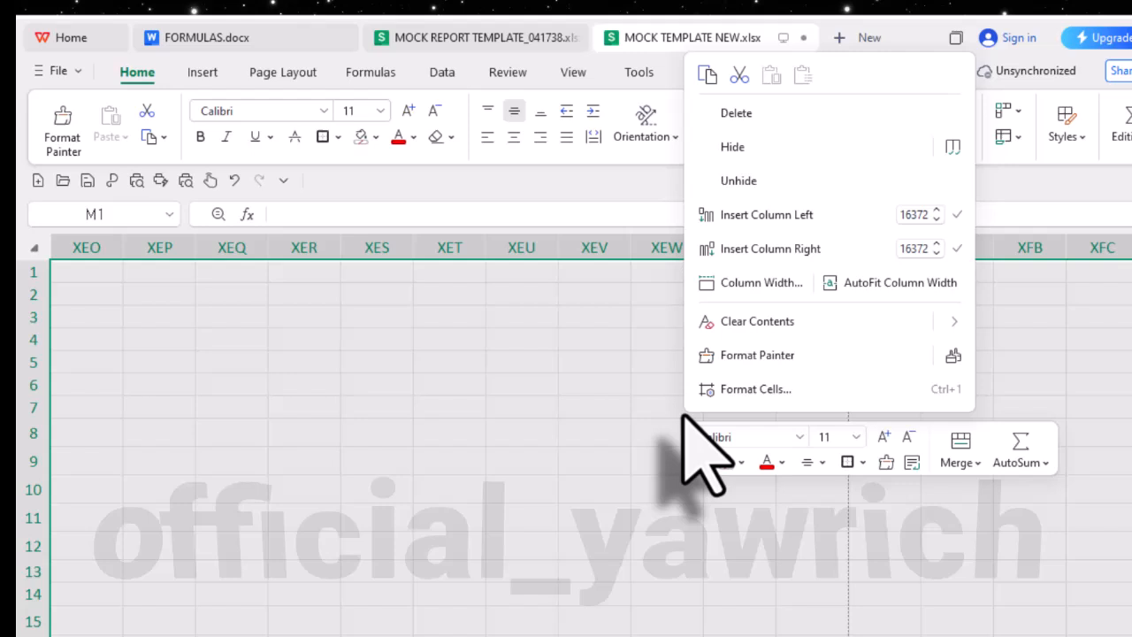
left_click(730, 147)
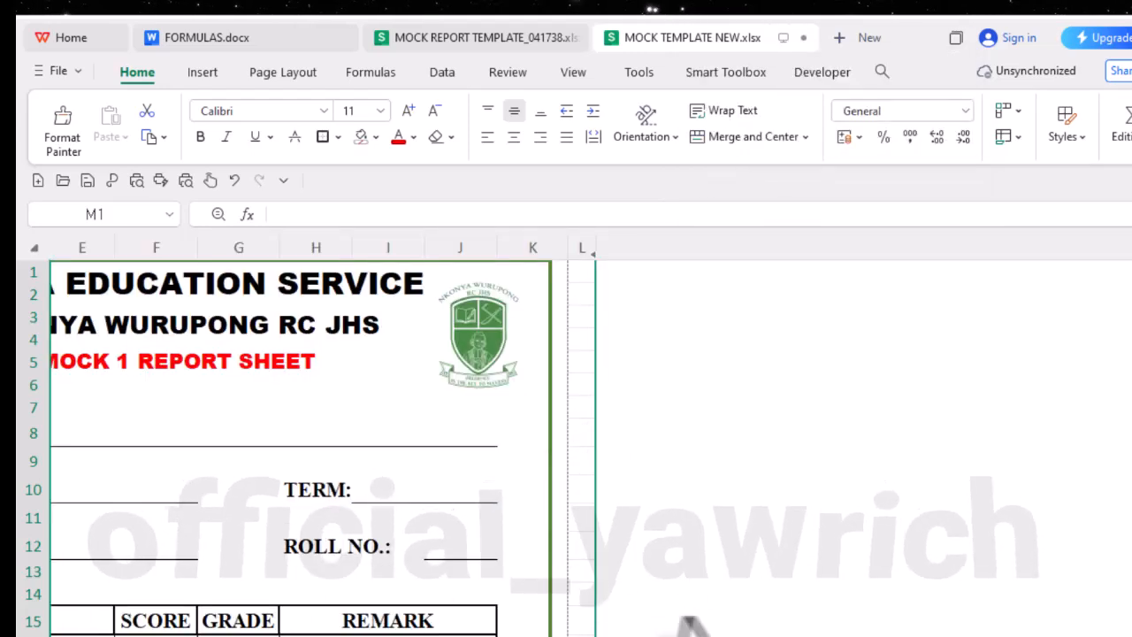
scroll(566, 452, "left", 3)
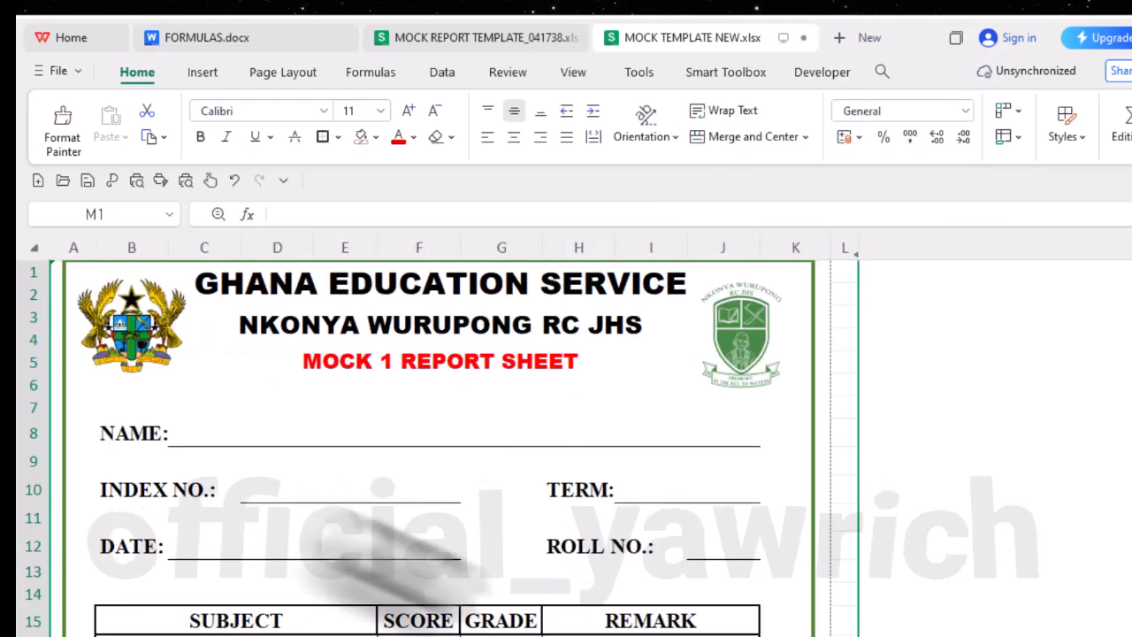
- Hide every row from 46 to the end of the sheet, below the report's green border
scroll(566, 447, "down", 2)
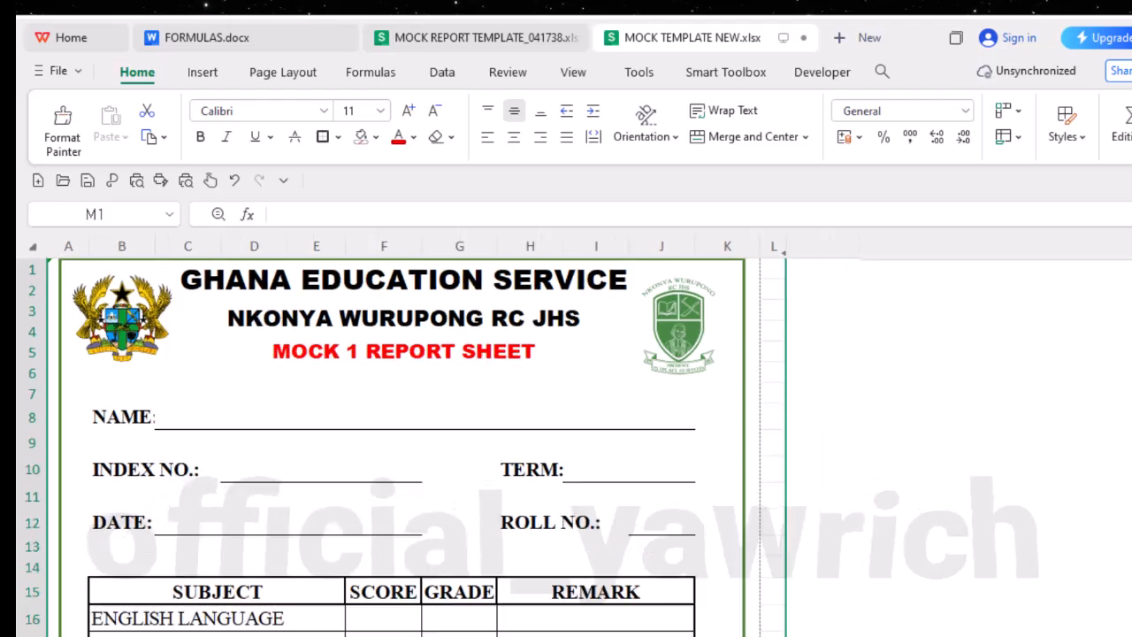
scroll(303, 468, "down", 1)
scroll(304, 468, "down", 9)
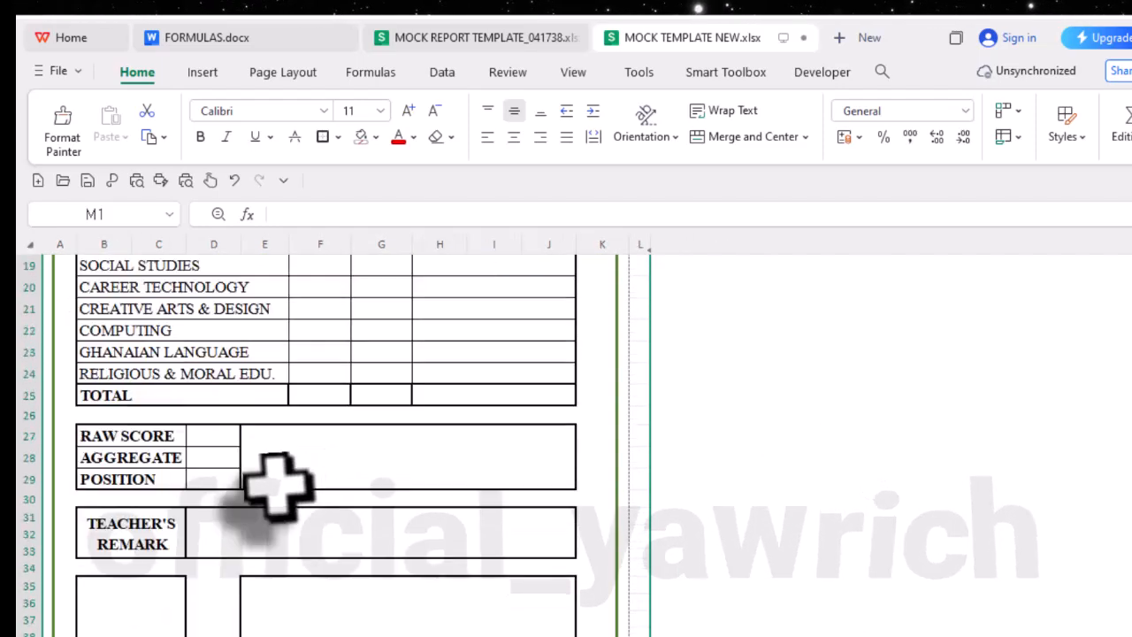
scroll(265, 493, "down", 2)
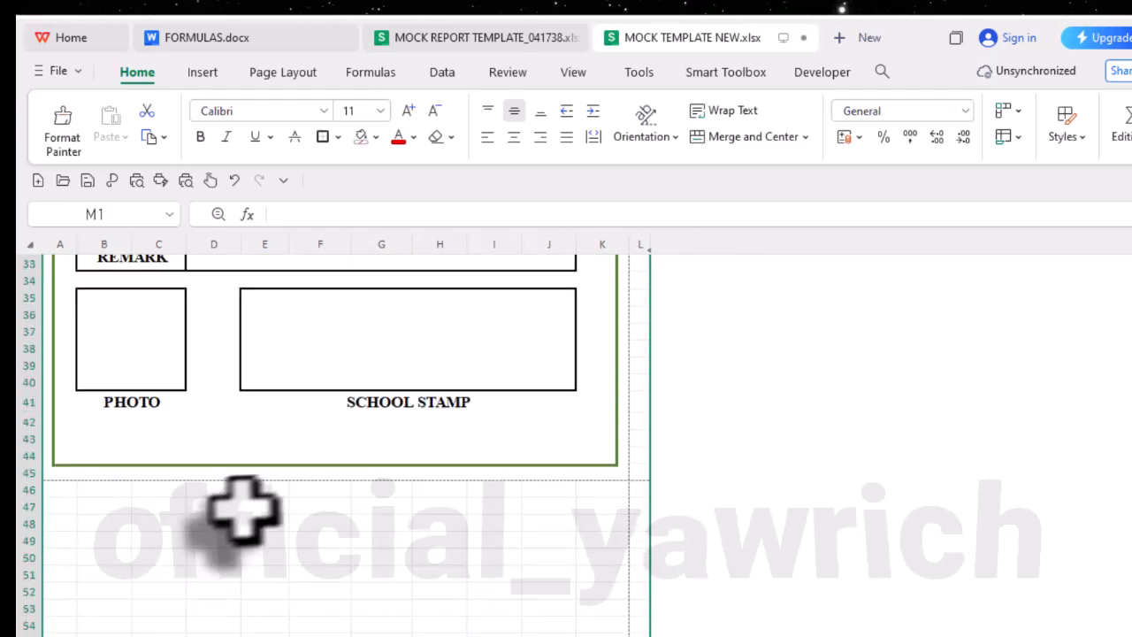
left_click(19, 489)
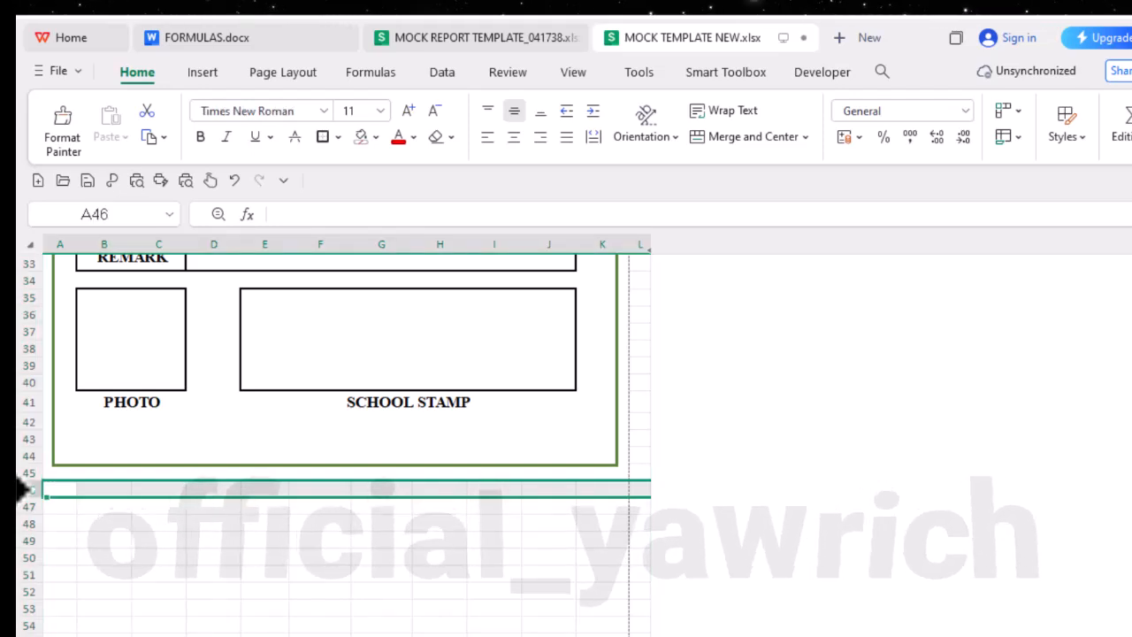
key("ctrl+shift+Down")
right_click(170, 529)
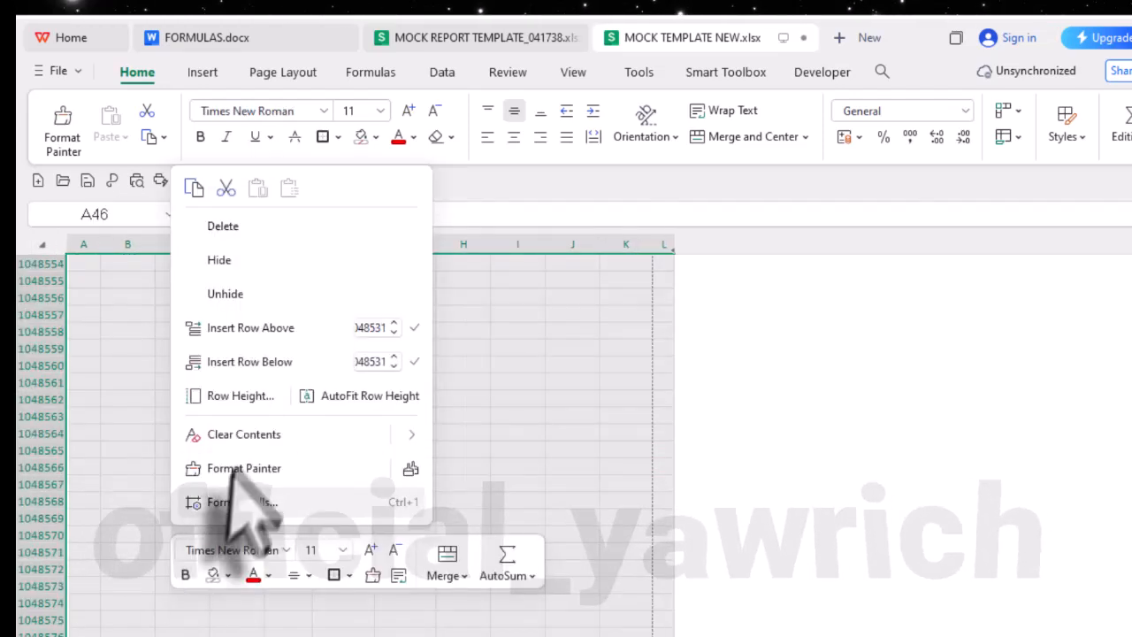
left_click(255, 259)
scroll(372, 446, "up", 11)
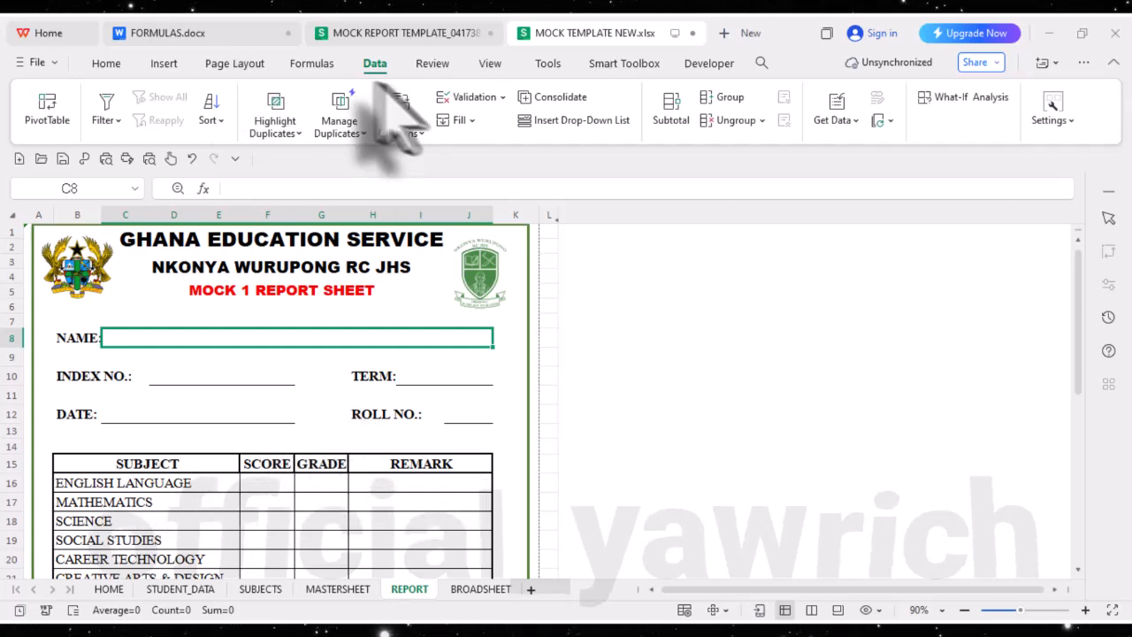
- Examine the drop-down choices in the first student's TEACHER'S REMARK cell on the MASTERSHEET without picking one
left_click(312, 63)
left_click(375, 64)
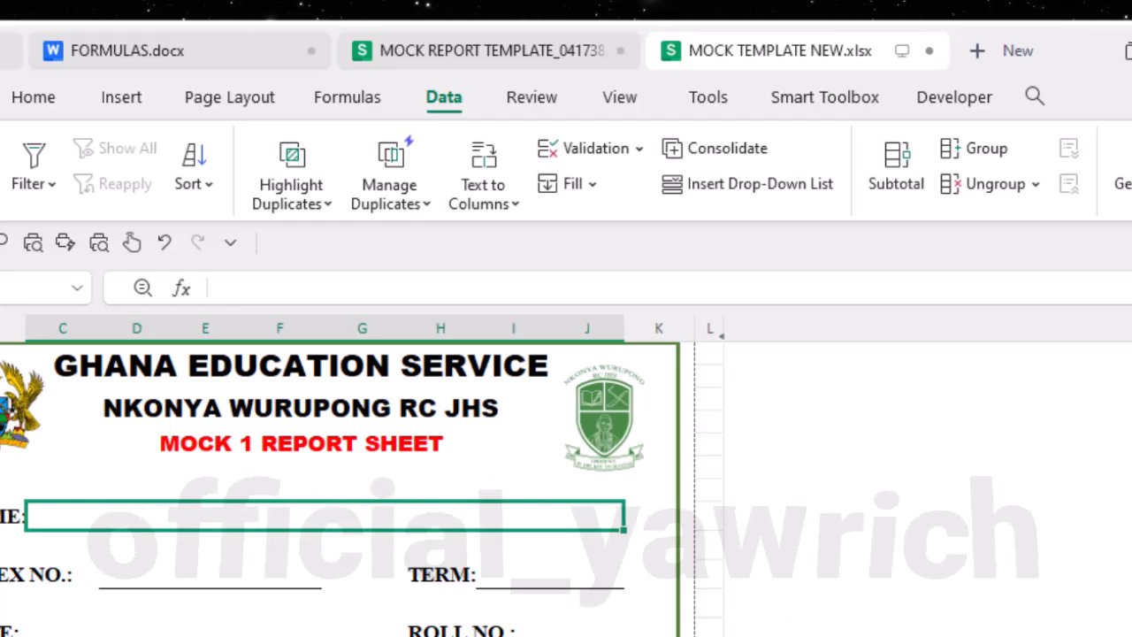
key("ctrl+Page_Up")
scroll(566, 487, "up", 8)
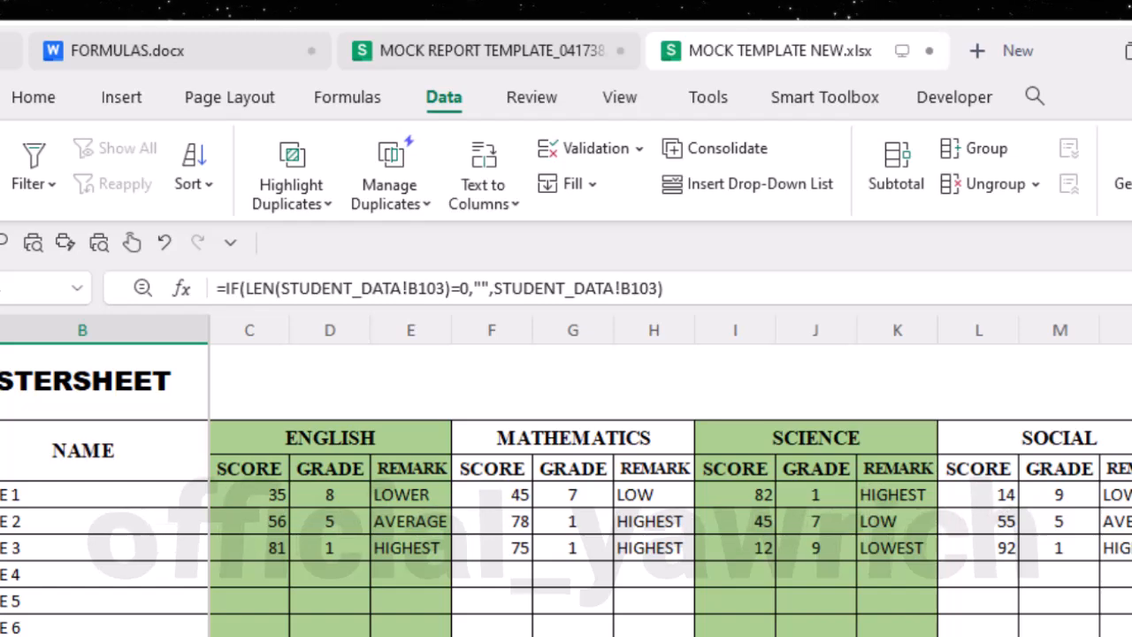
scroll(836, 464, "right", 10)
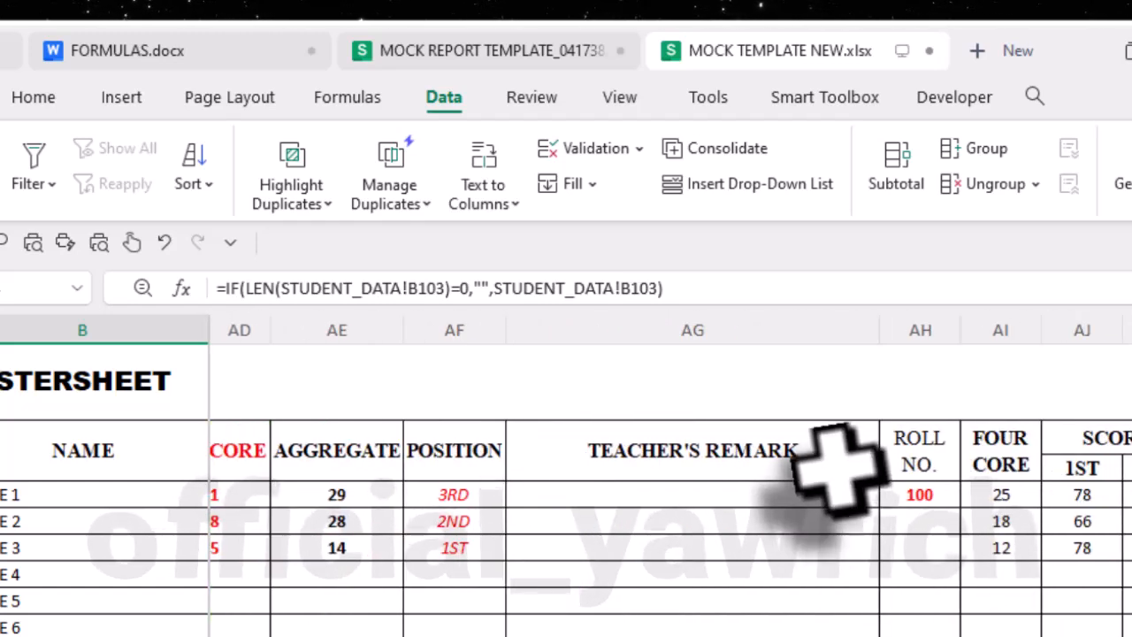
left_click(865, 497)
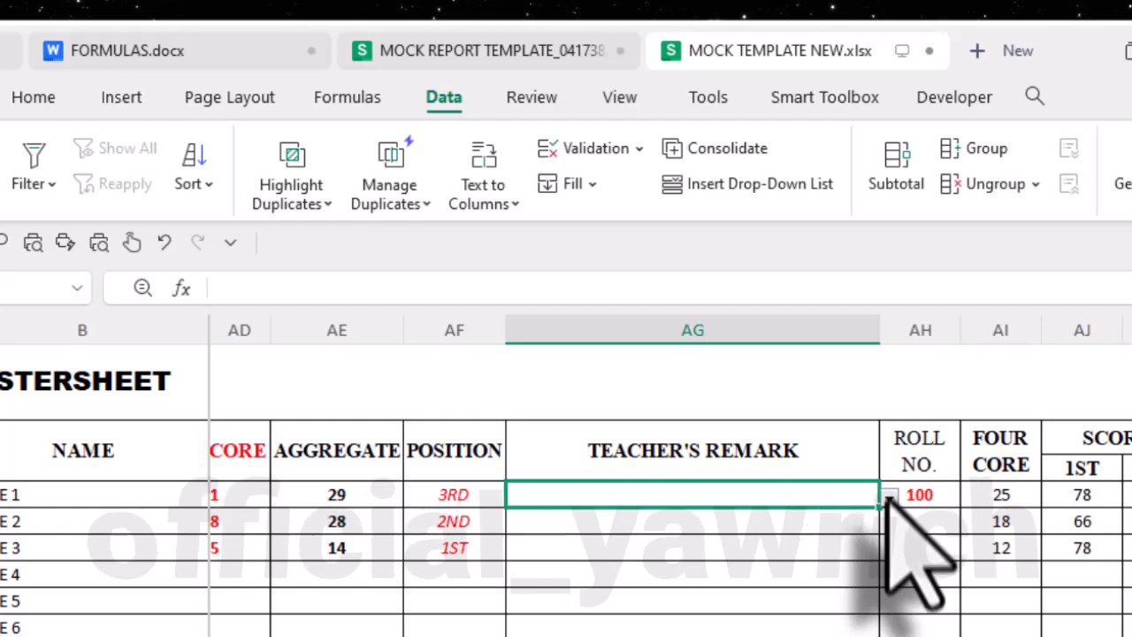
left_click(888, 497)
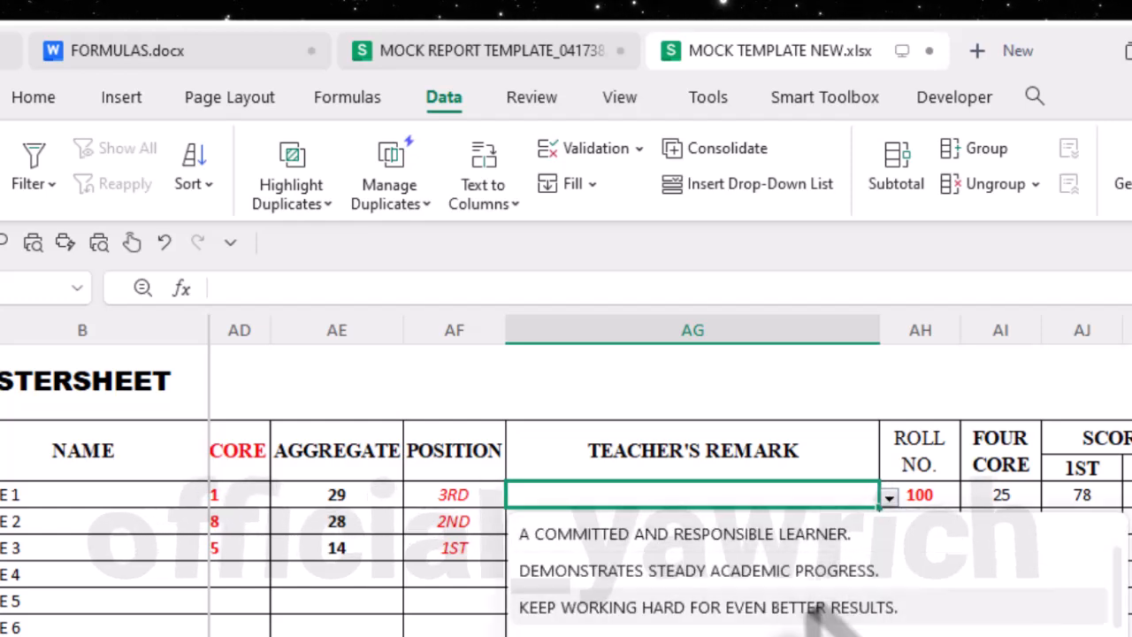
left_click(807, 376)
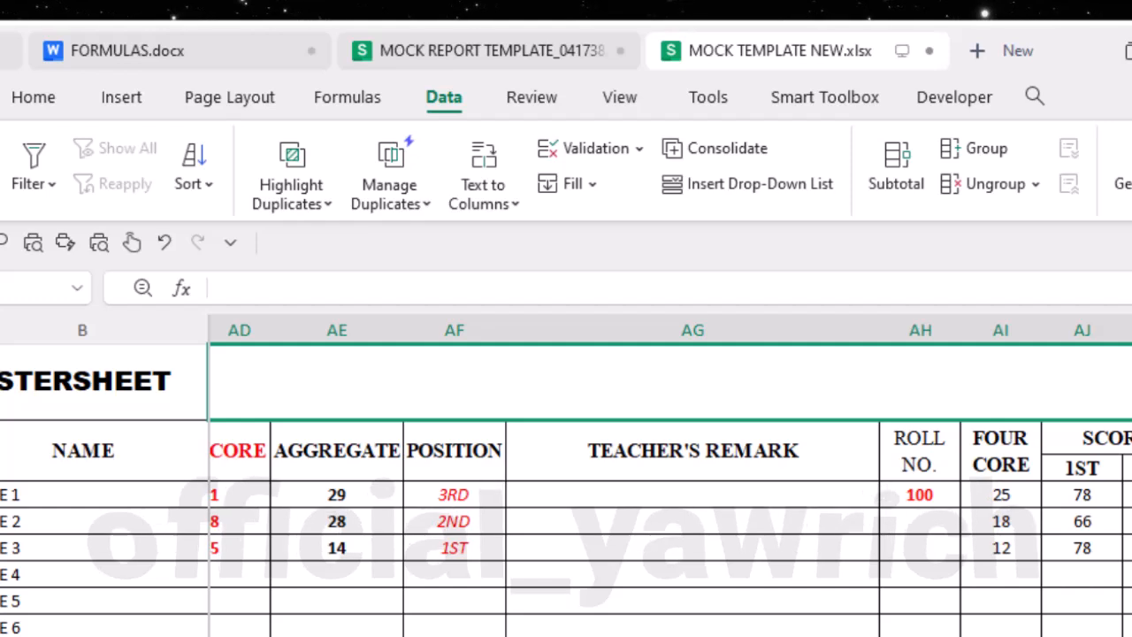
- Create a data validation rule of type List for the NAME cell C8 on the REPORT sheet
left_click(531, 634)
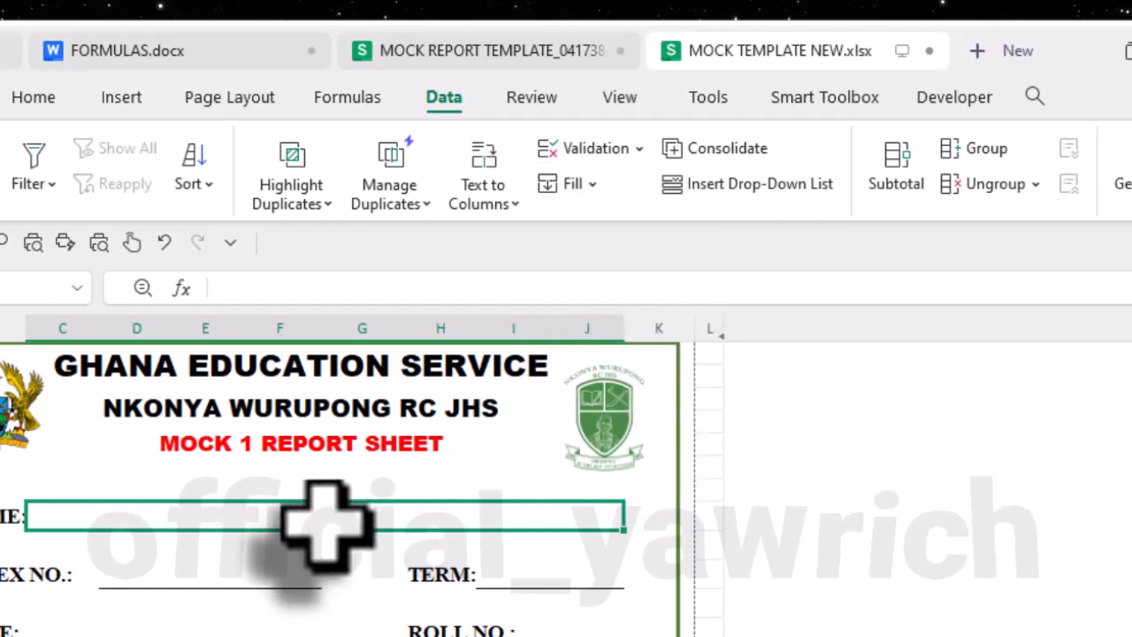
left_click(636, 149)
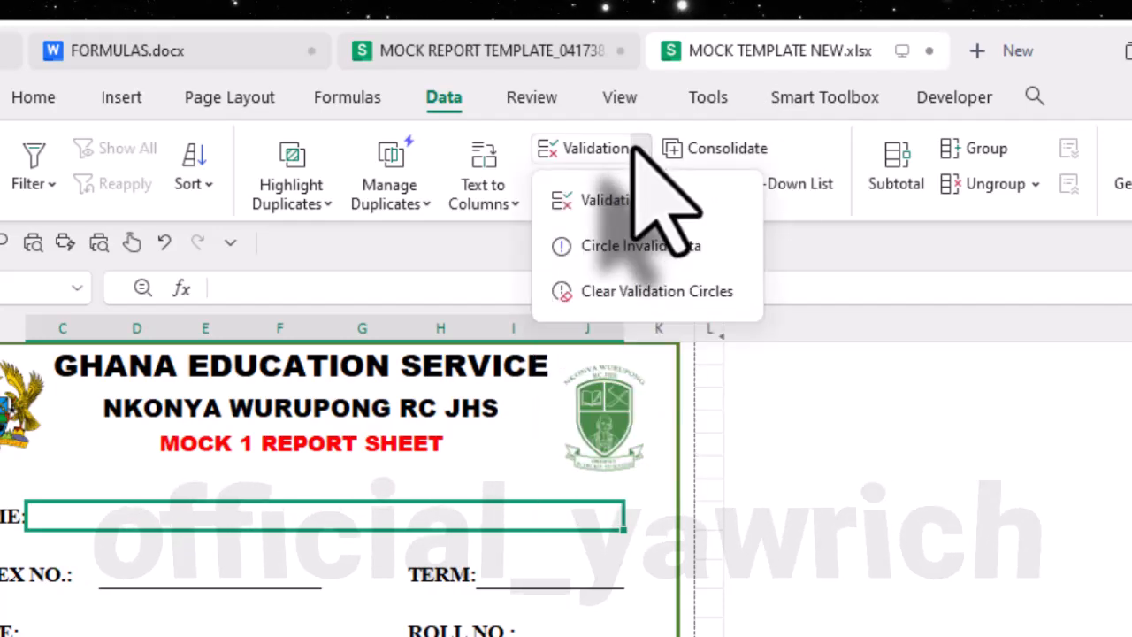
left_click(645, 199)
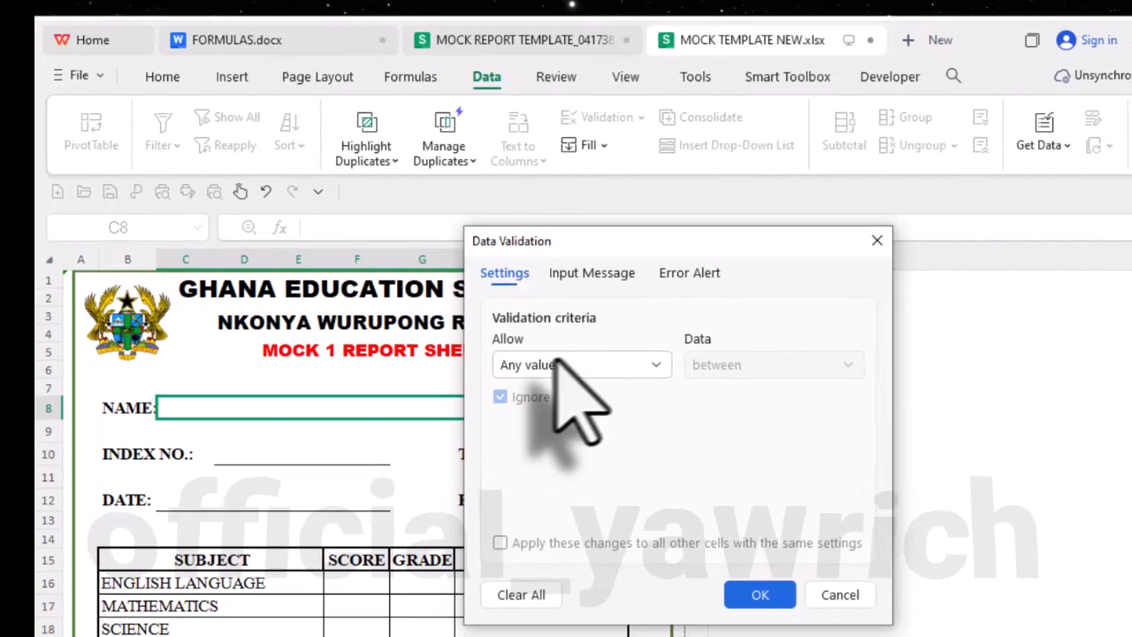
left_click(650, 364)
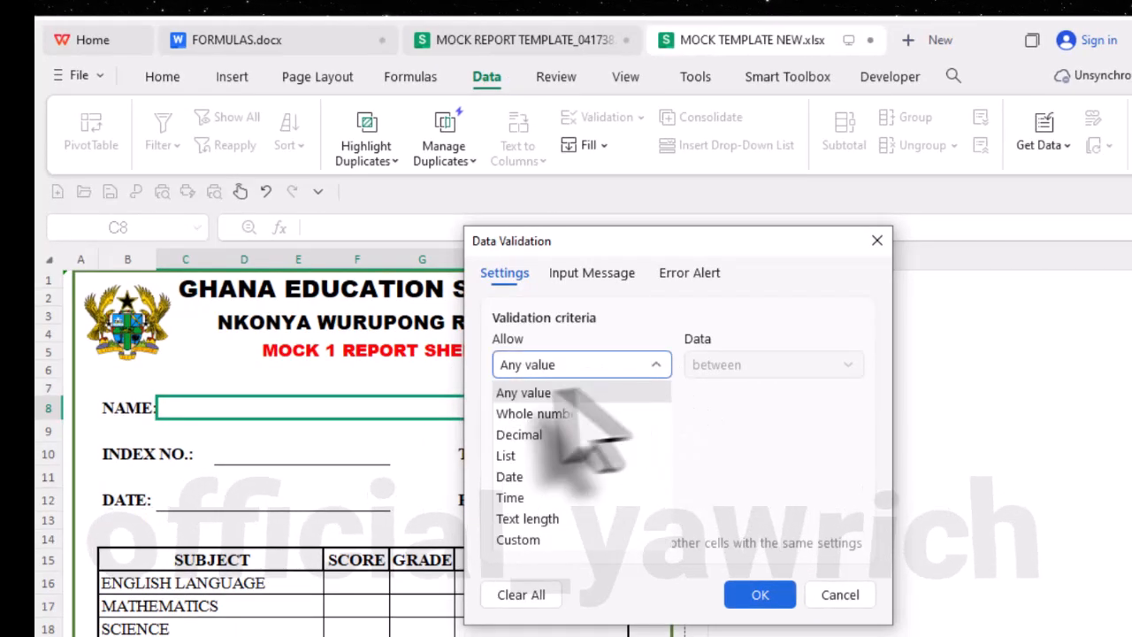
left_click(513, 455)
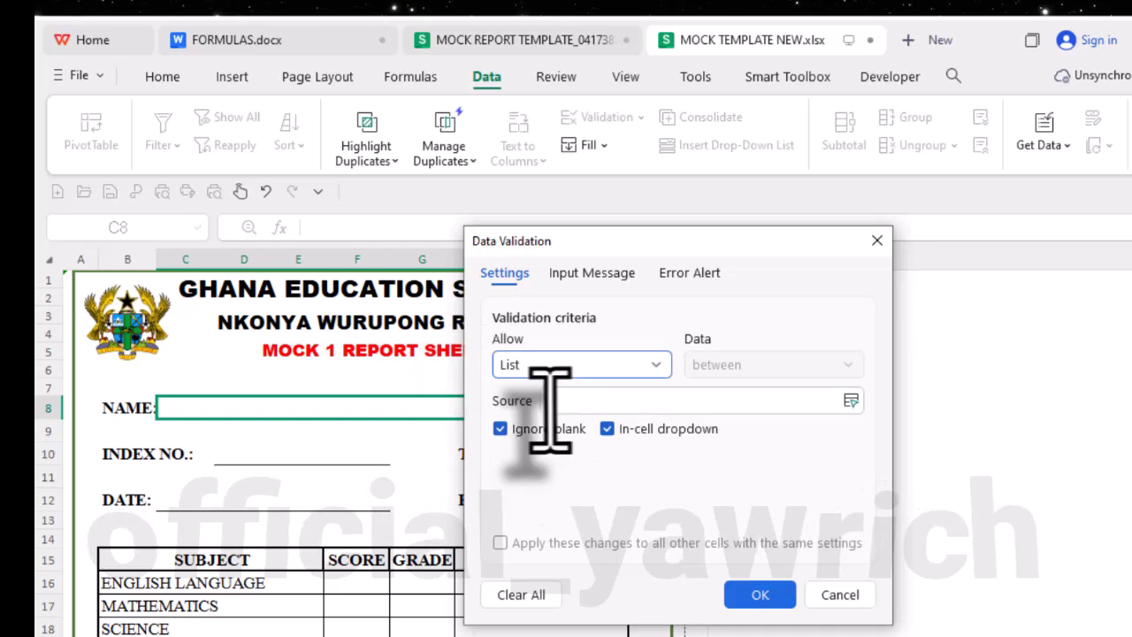
- Set the validation list's source to the student names in =MASTERSHEET!$B$4:$B$106 and apply the rule
left_click(588, 402)
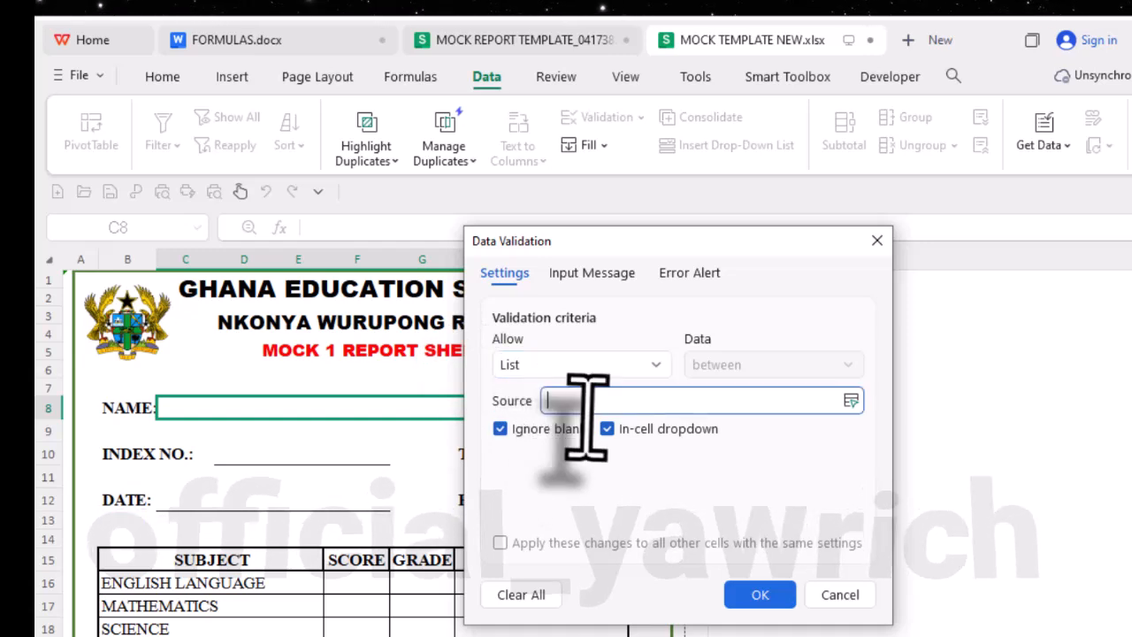
left_click_drag(663, 233, 880, 229)
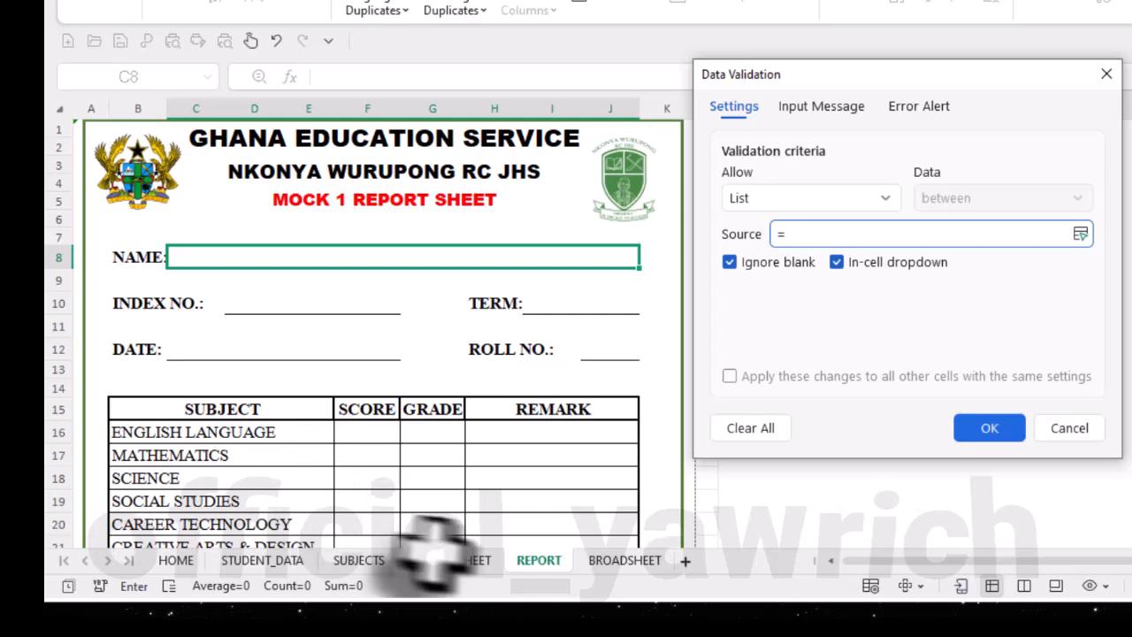
left_click(473, 568)
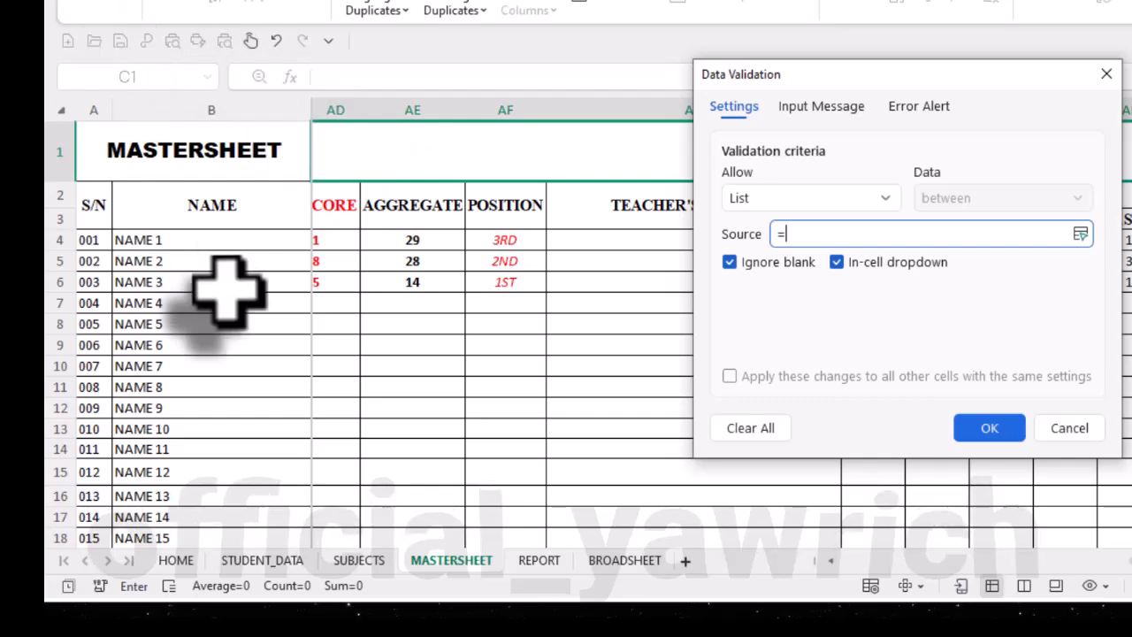
left_click_drag(233, 245, 221, 448)
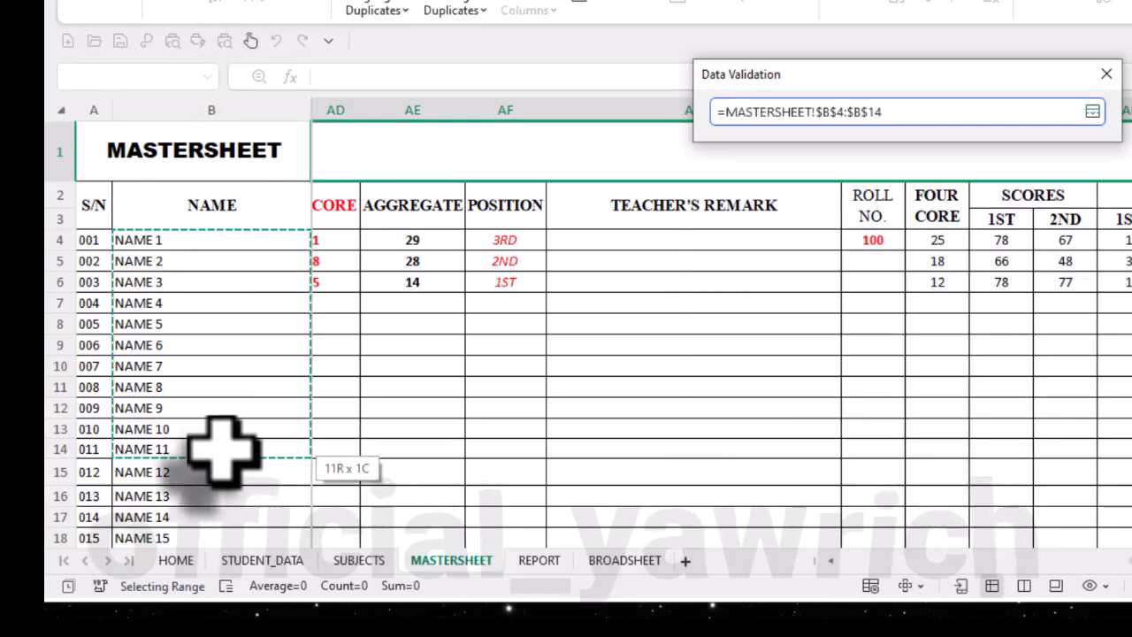
left_click_drag(229, 570, 228, 571)
left_click_drag(292, 553, 240, 248)
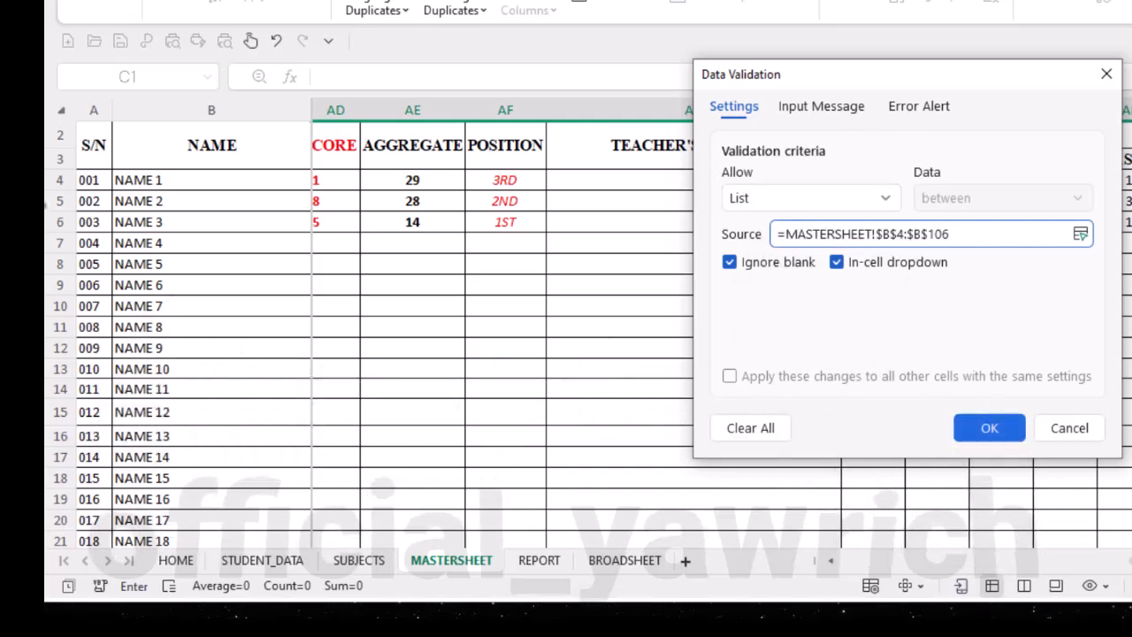
left_click(987, 428)
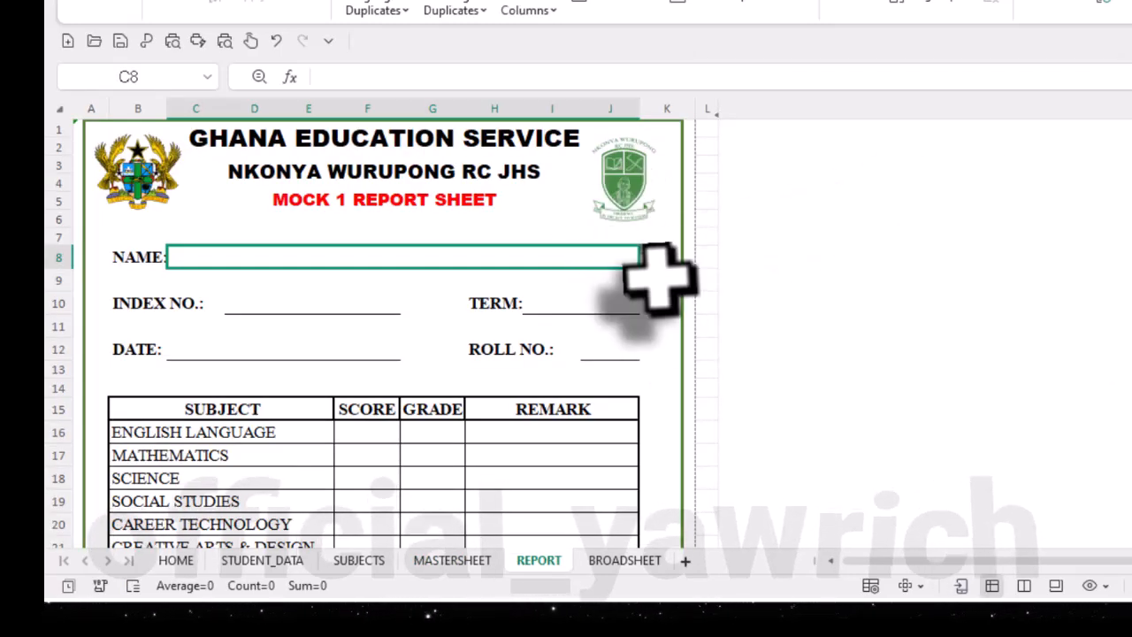
- Choose NAME 1 from the NAME cell's drop-down list on the report
left_click(649, 262)
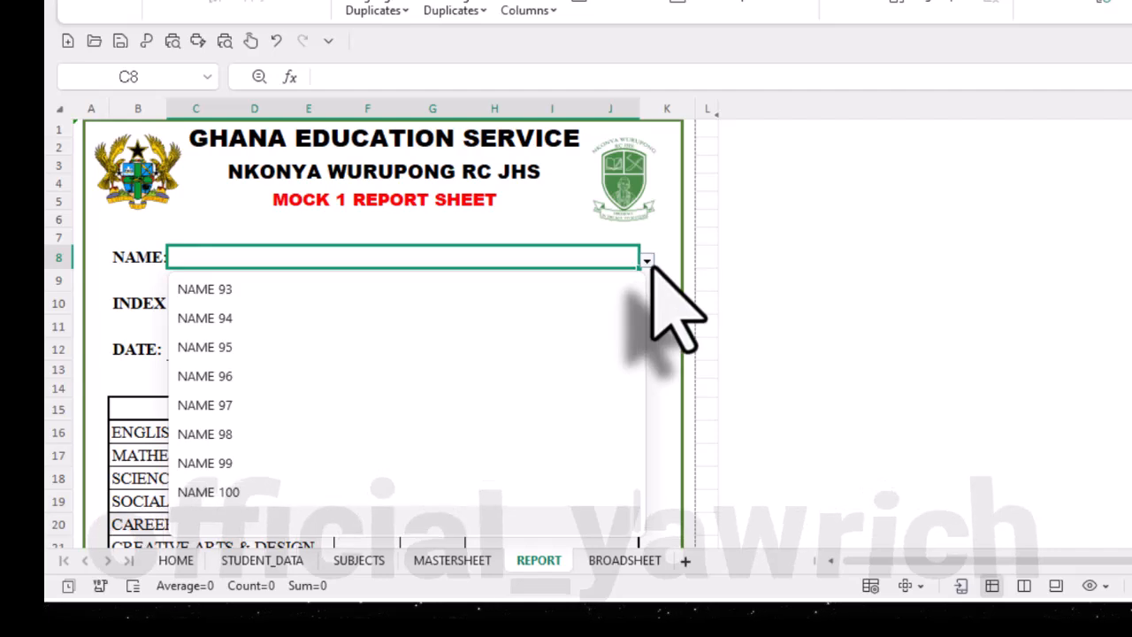
scroll(513, 416, "up", 9)
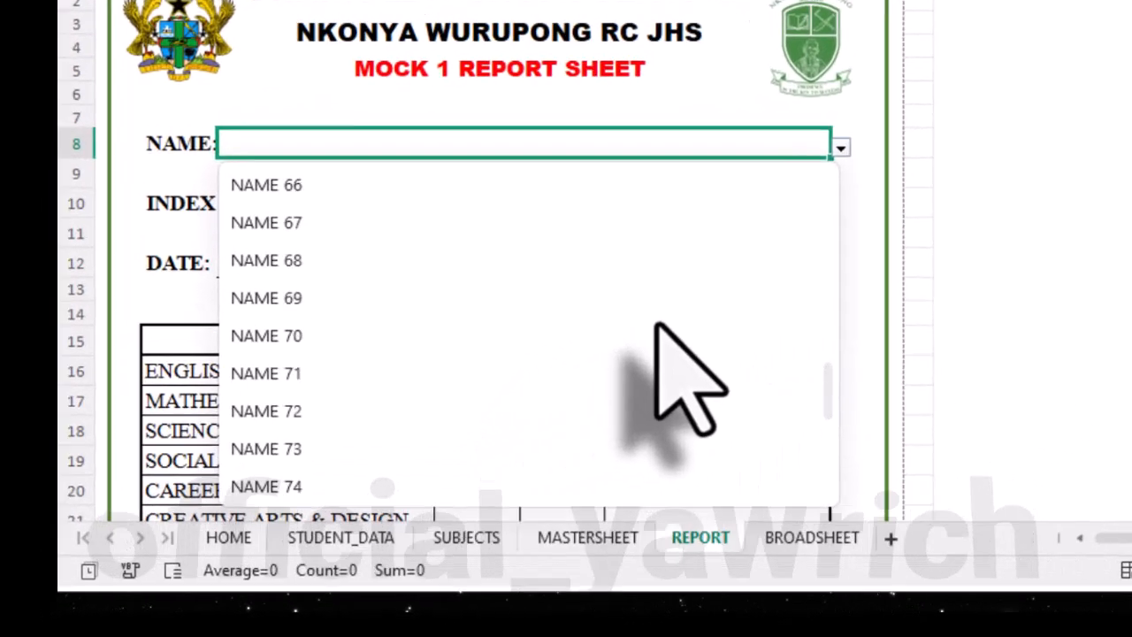
scroll(656, 325, "up", 15)
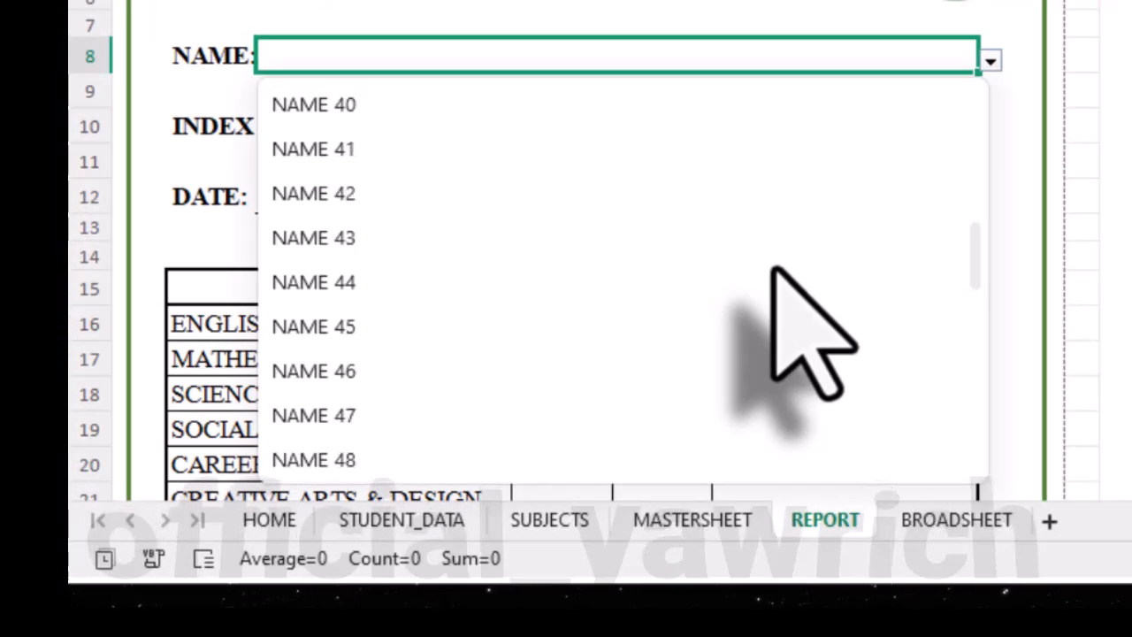
scroll(809, 332, "up", 6)
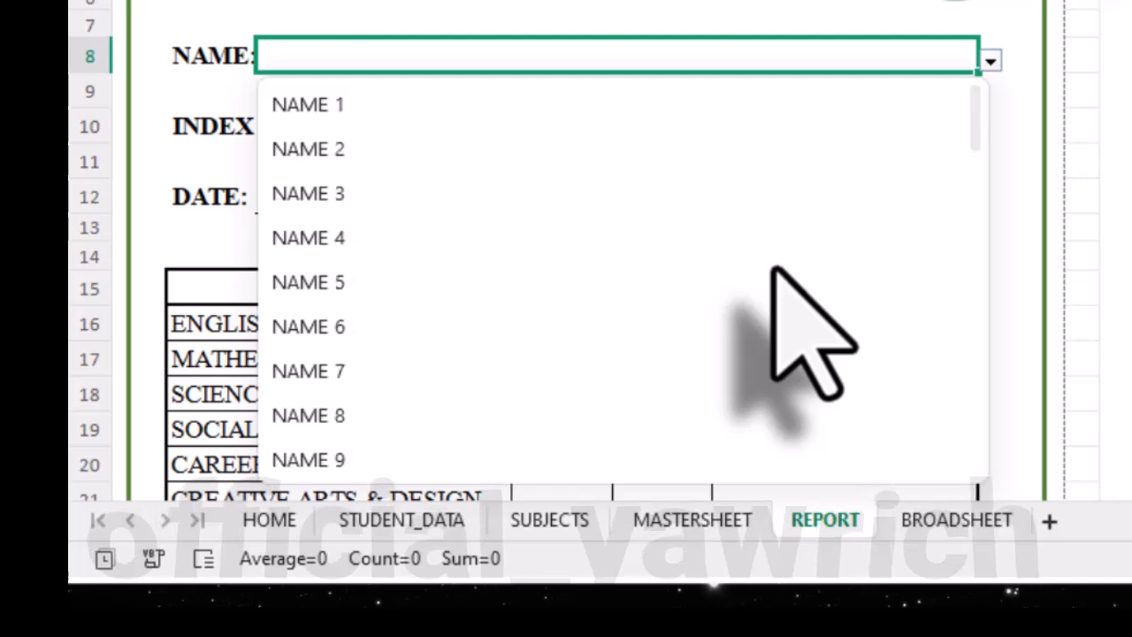
left_click(485, 127)
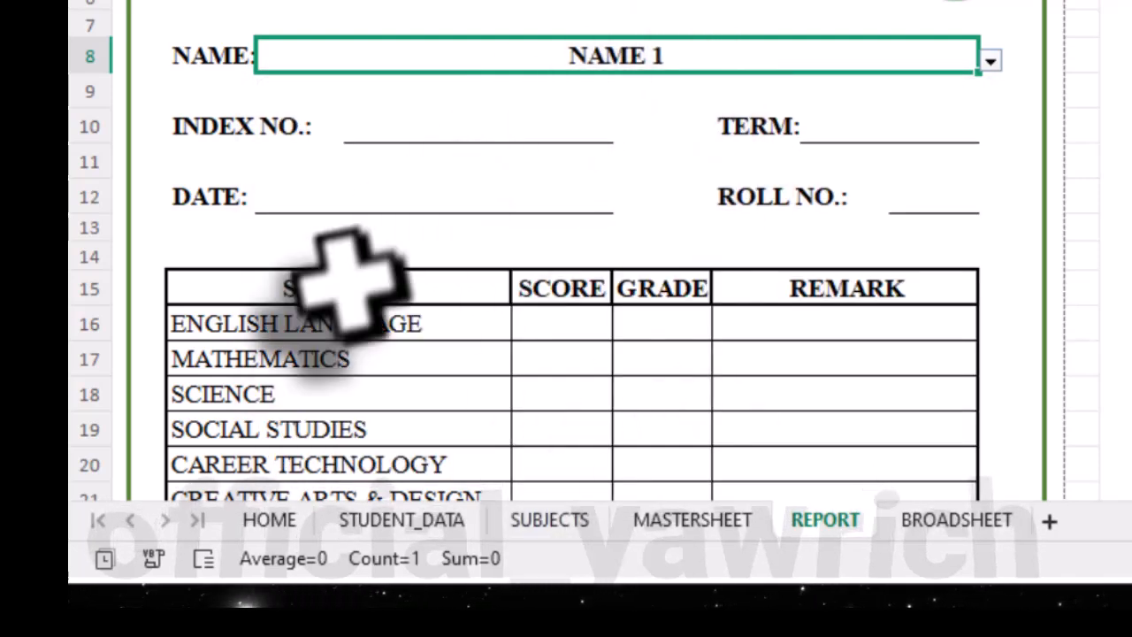
- Begin a VLOOKUP formula in the INDEX NO. cell D10 with the NAME cell C8 as its lookup value
left_click(416, 124)
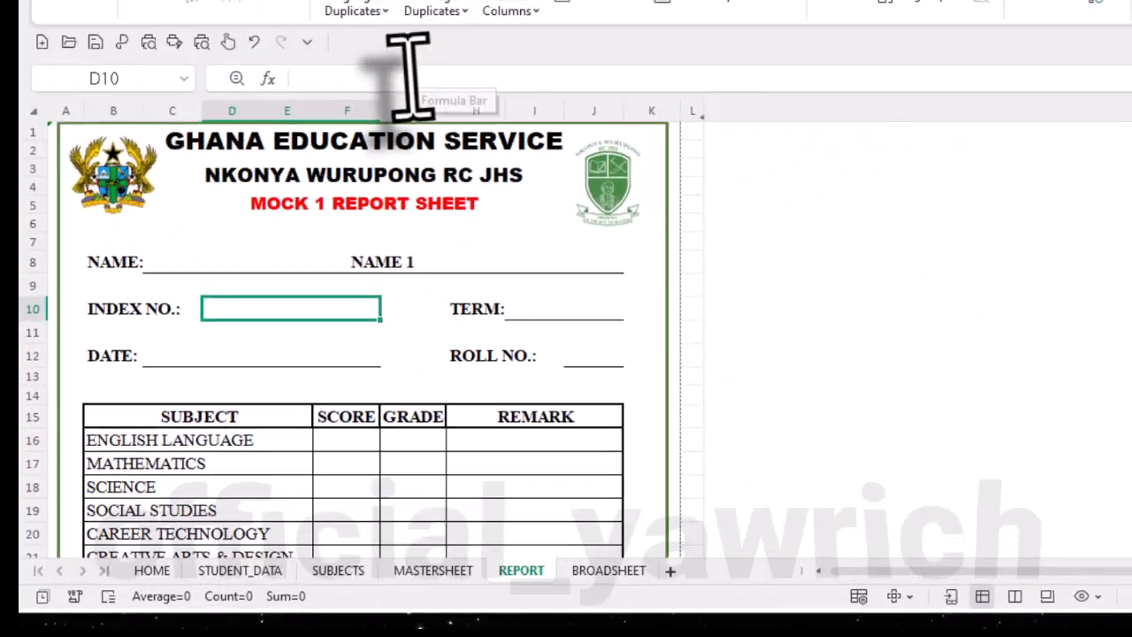
left_click(320, 188)
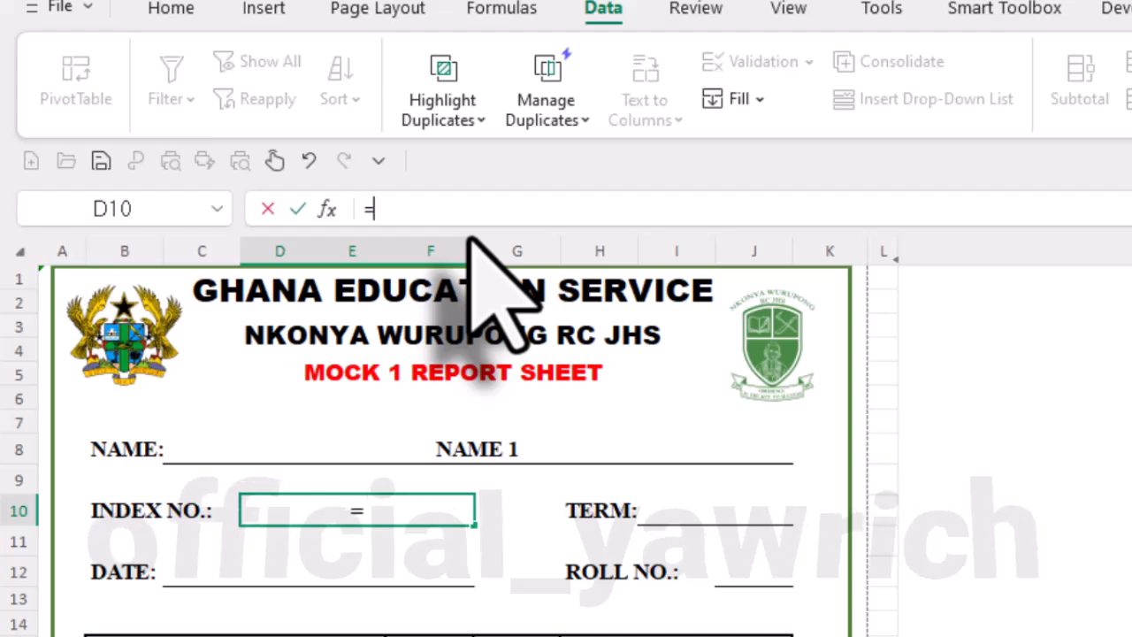
type("VL")
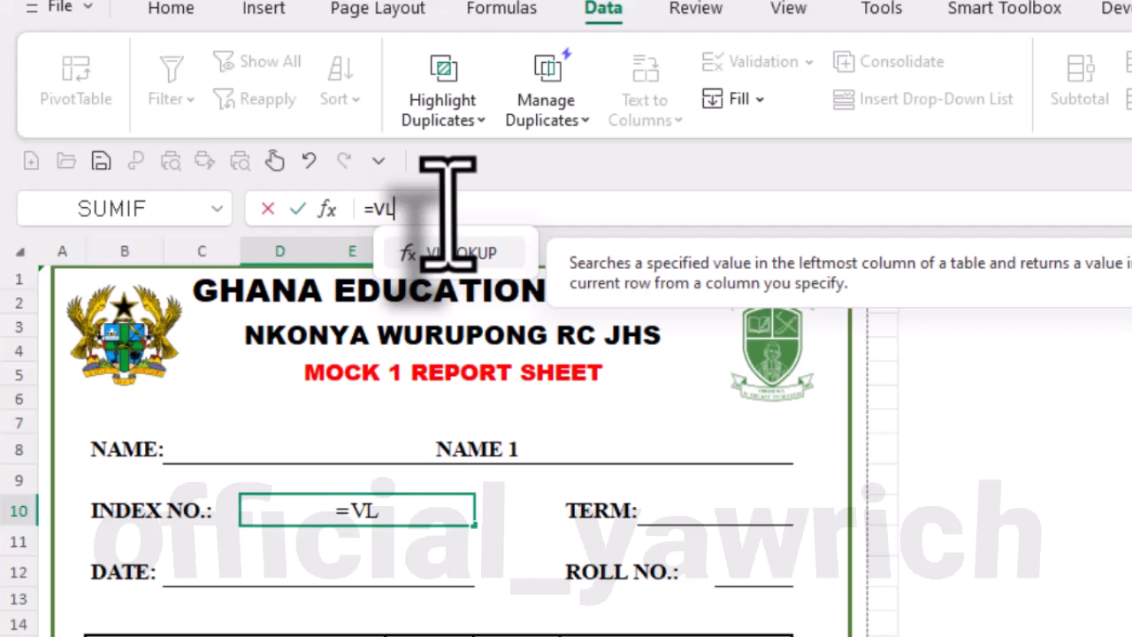
double_click(433, 253)
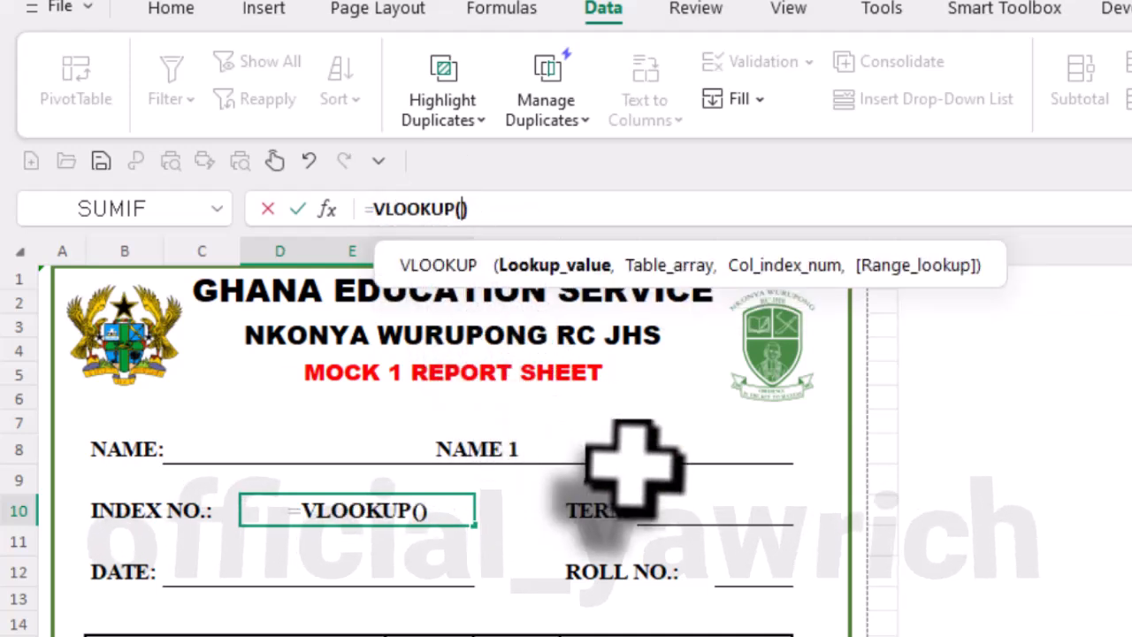
left_click(511, 450)
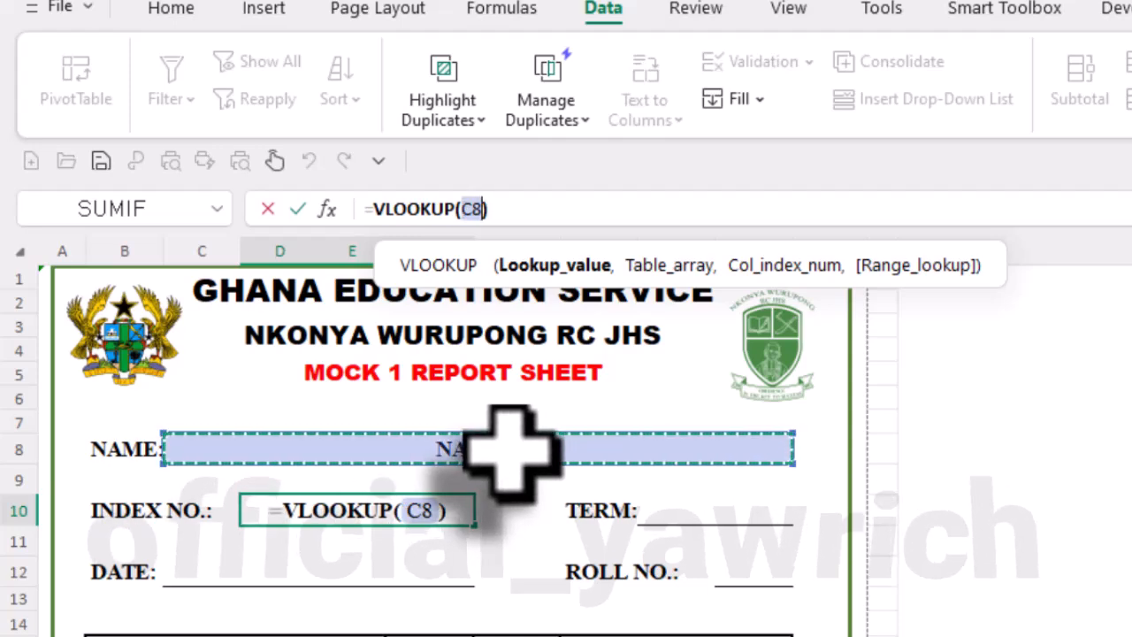
type(",")
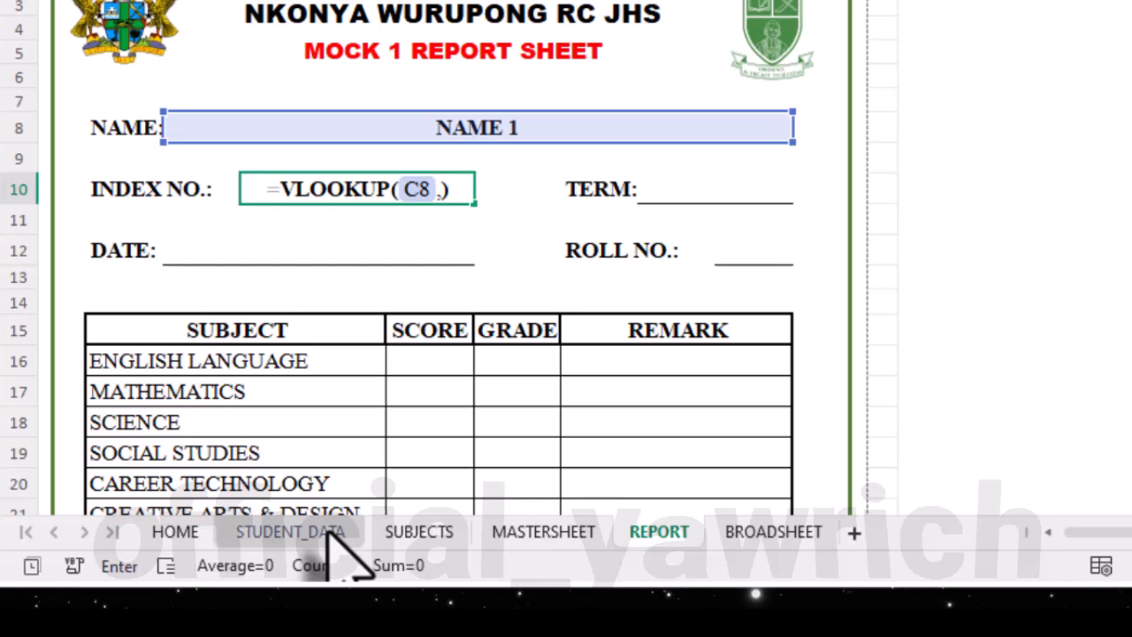
- Complete the INDEX NO. lookup with the table array STUDENT_DATA!B:E and column index 4
left_click(292, 532)
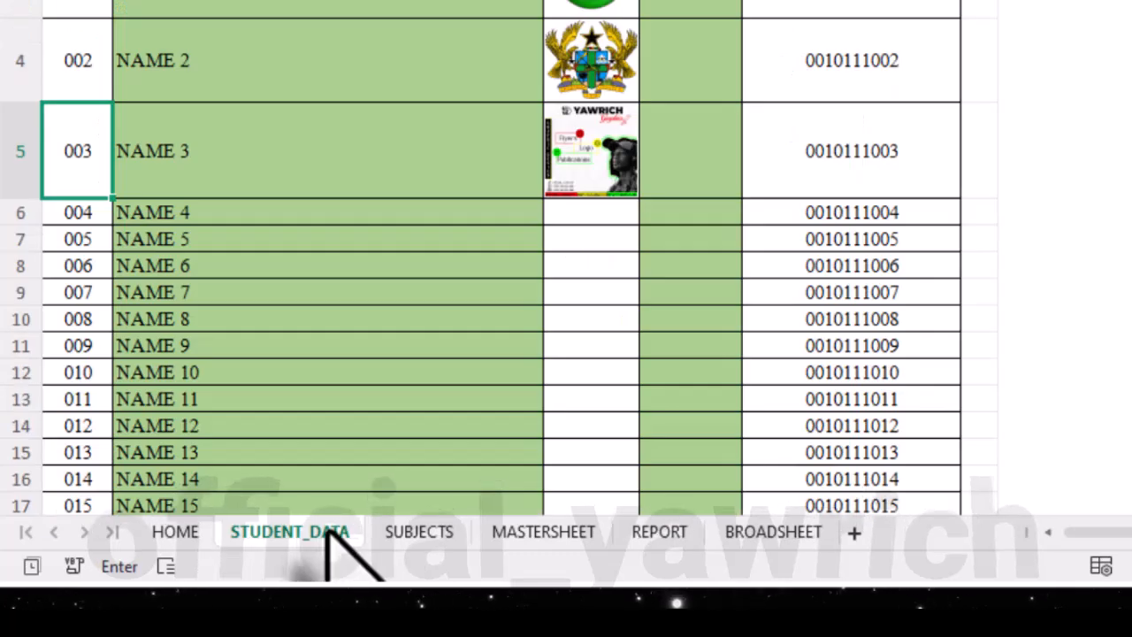
scroll(288, 323, "up", 2)
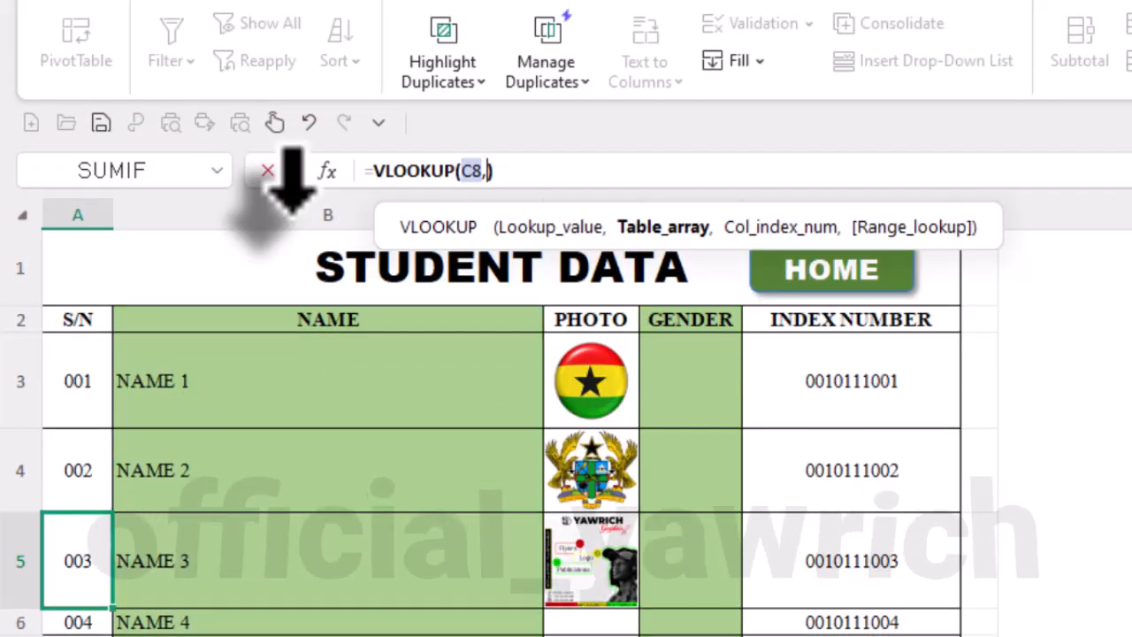
left_click(294, 215)
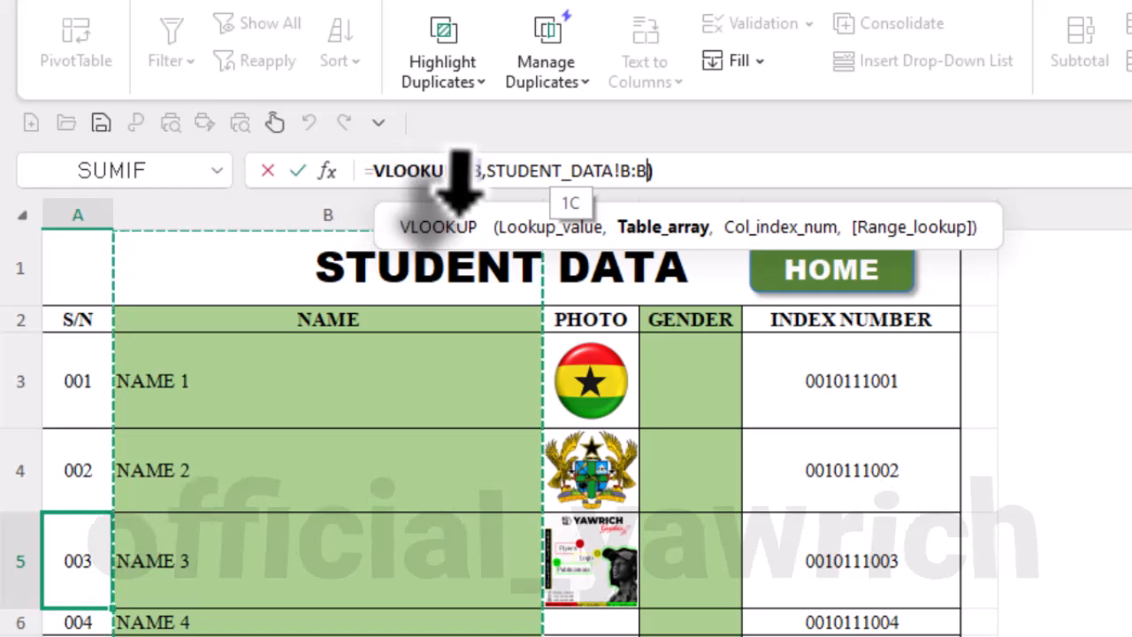
left_click_drag(459, 209, 845, 205)
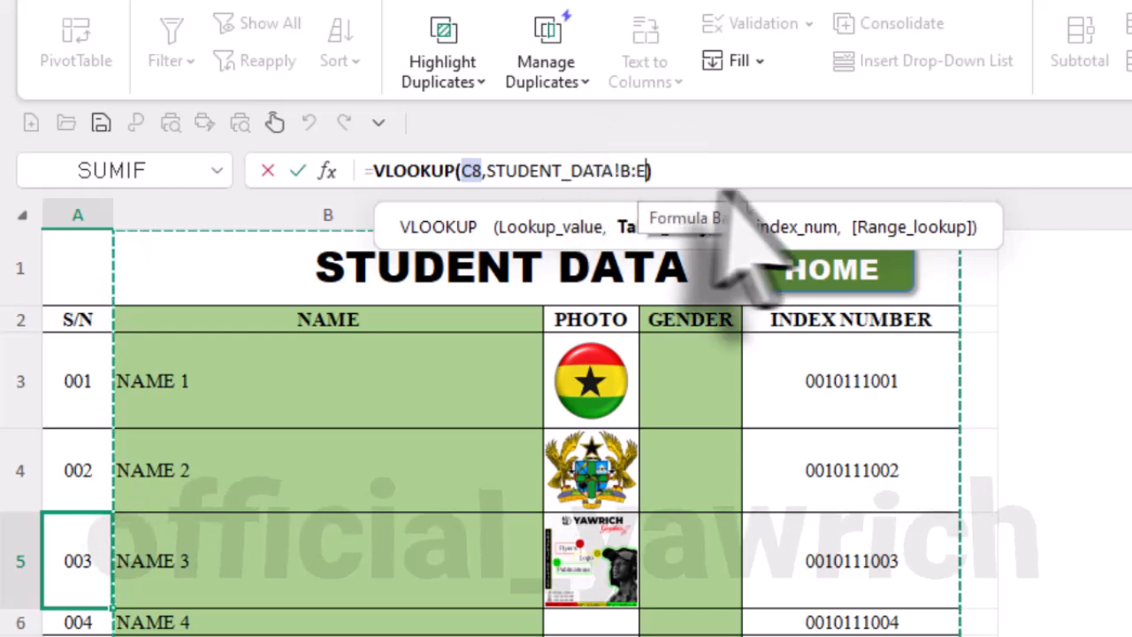
type(",")
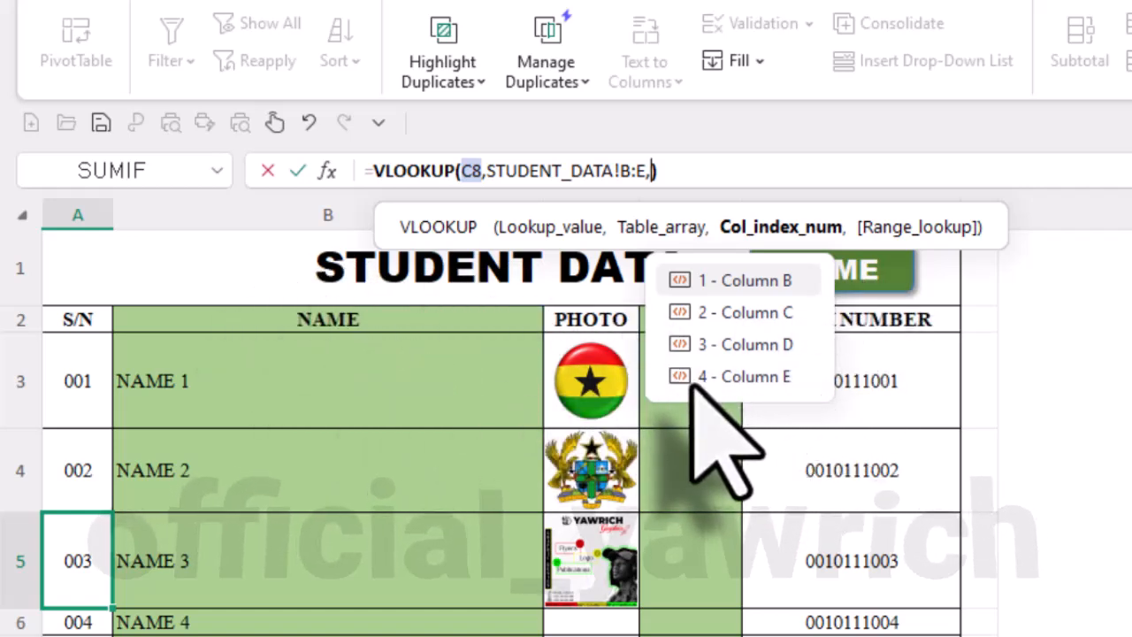
double_click(748, 379)
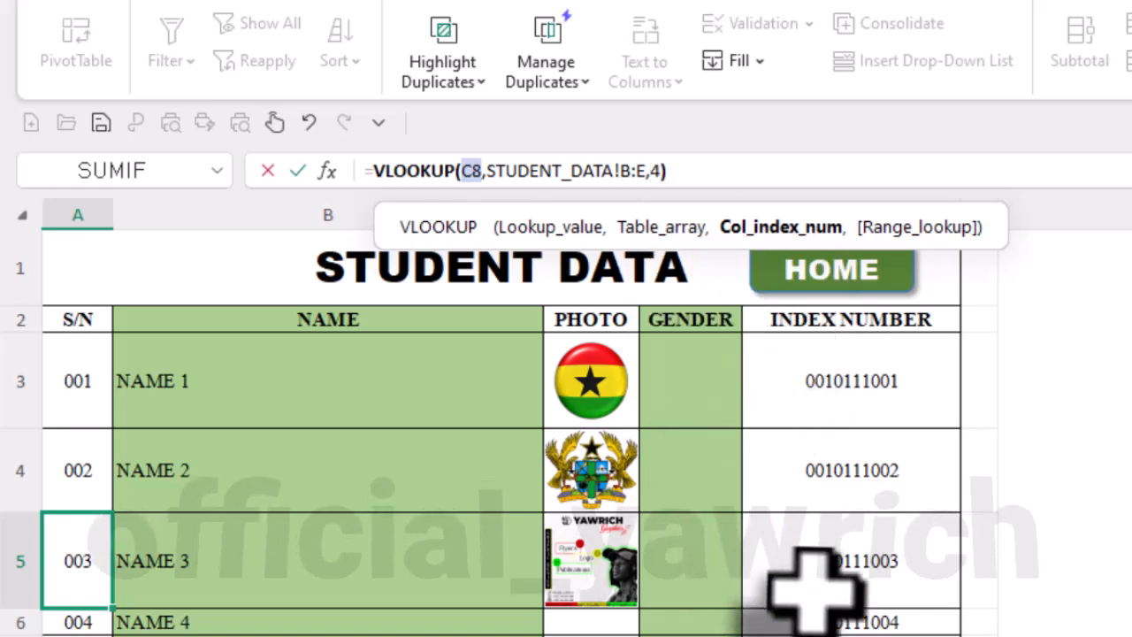
key("Return")
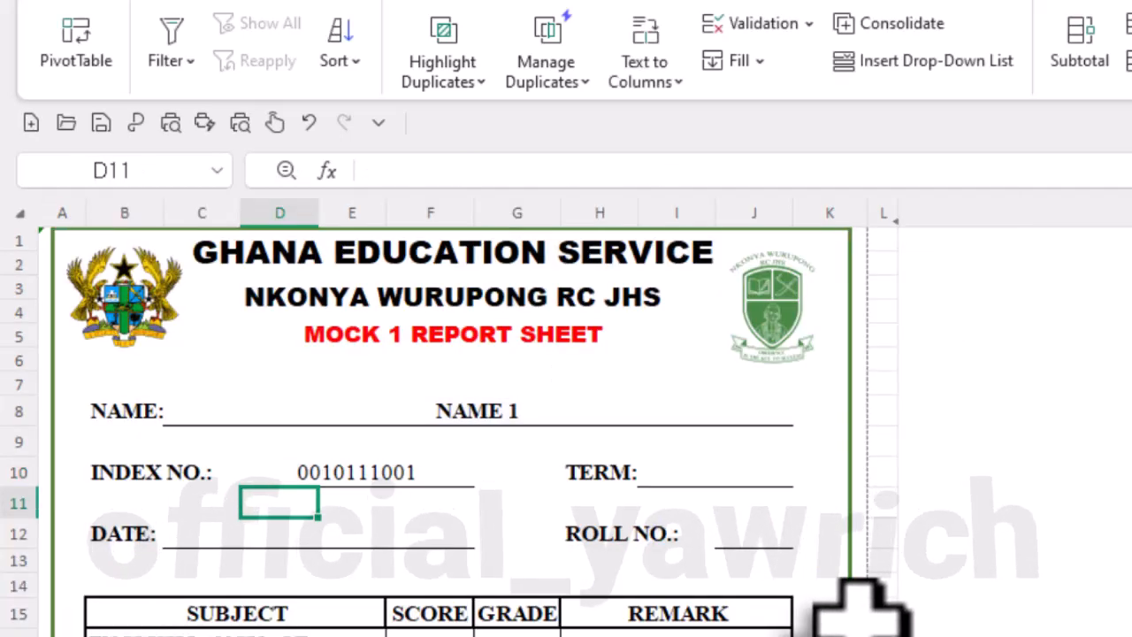
- Test the INDEX NO. lookup by switching the report's NAME cell to NAME 2, NAME 3 and back to NAME 1
left_click(437, 476)
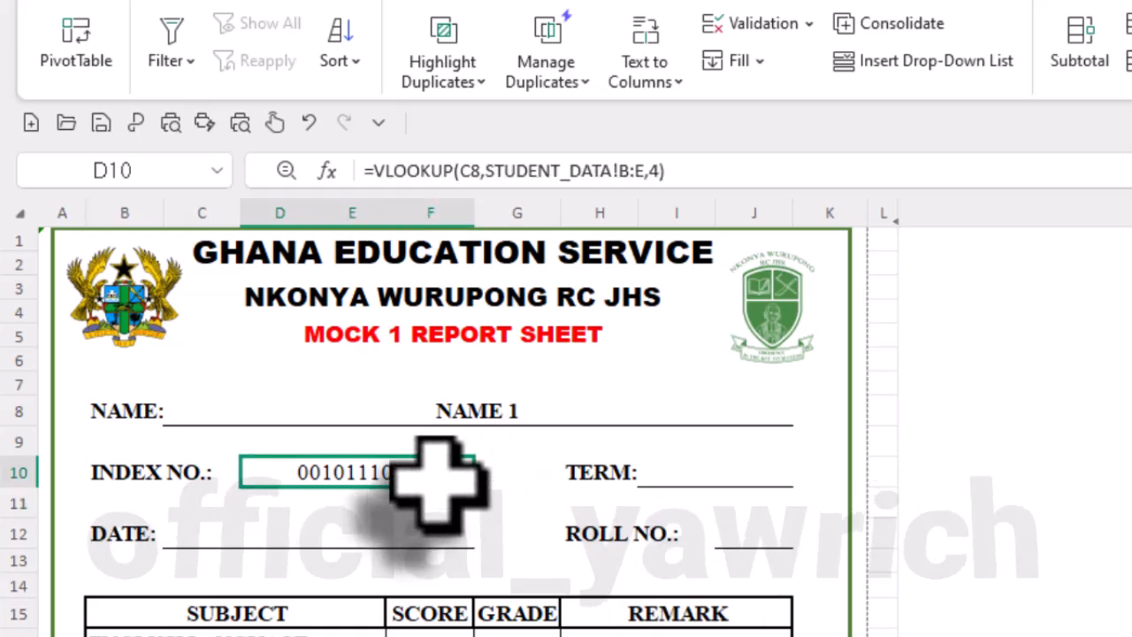
left_click(542, 418)
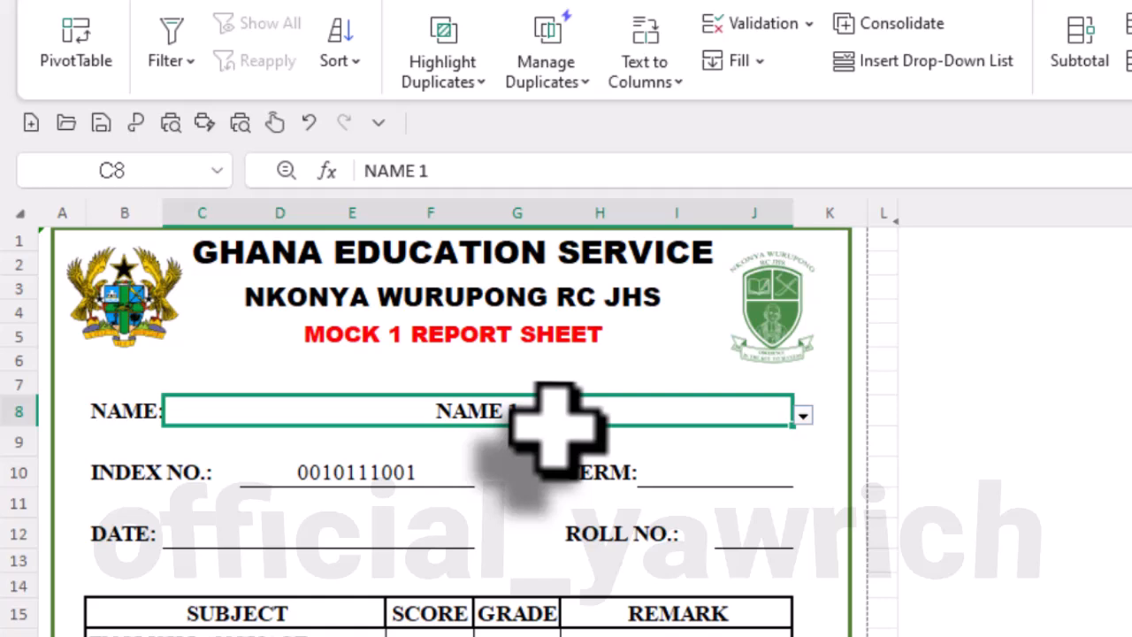
left_click(803, 412)
left_click(650, 491)
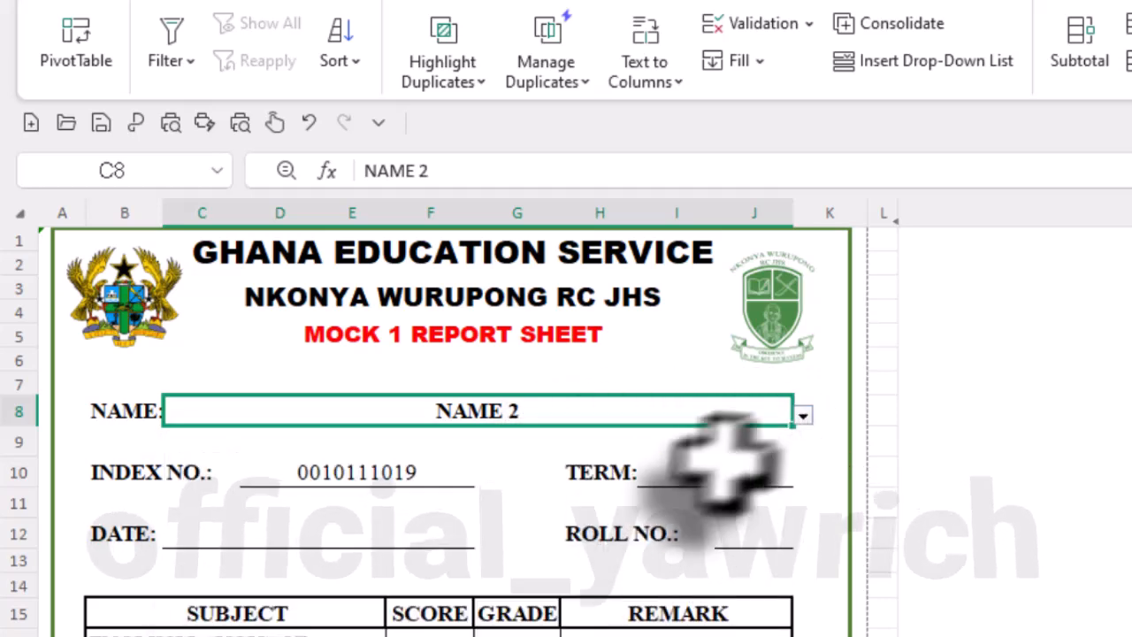
left_click(804, 415)
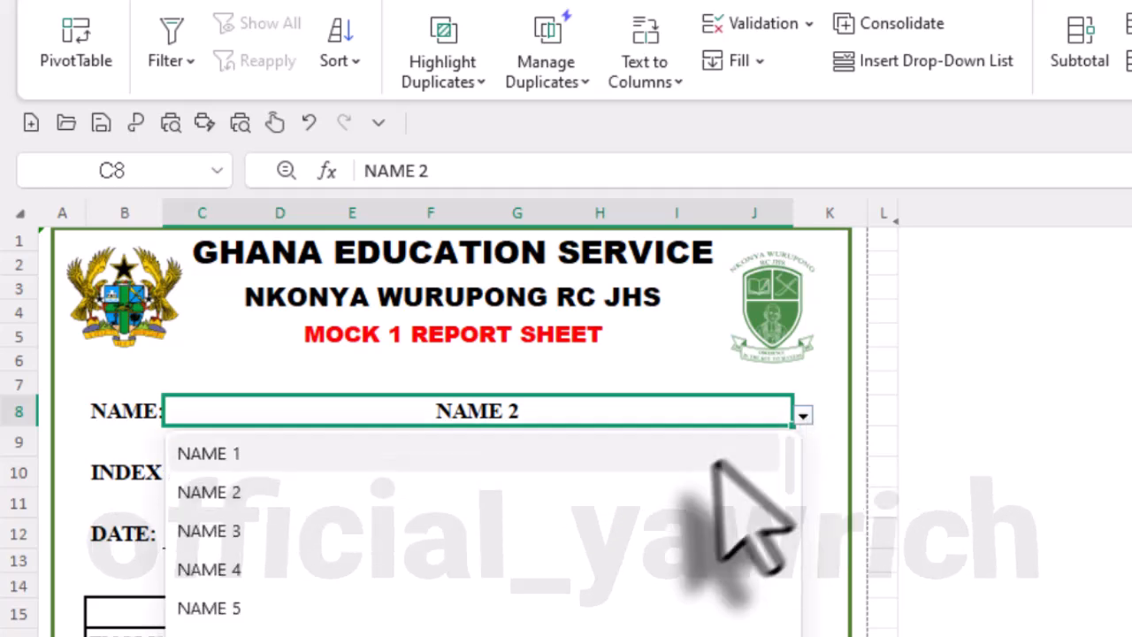
left_click(674, 528)
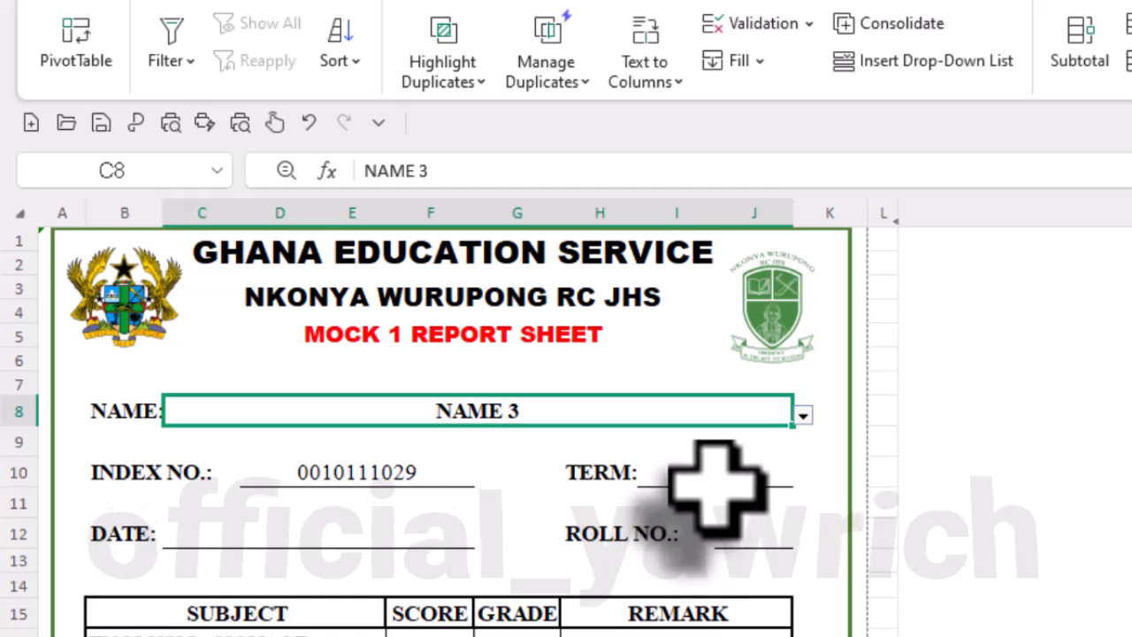
left_click(801, 415)
left_click(652, 452)
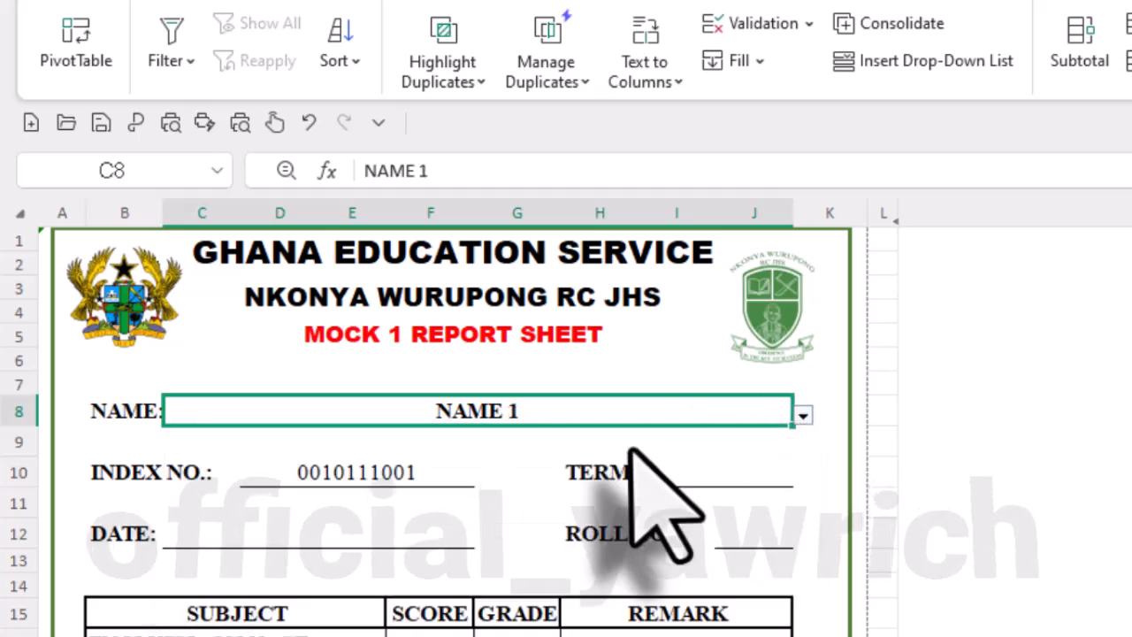
left_click(802, 417)
left_click(802, 417)
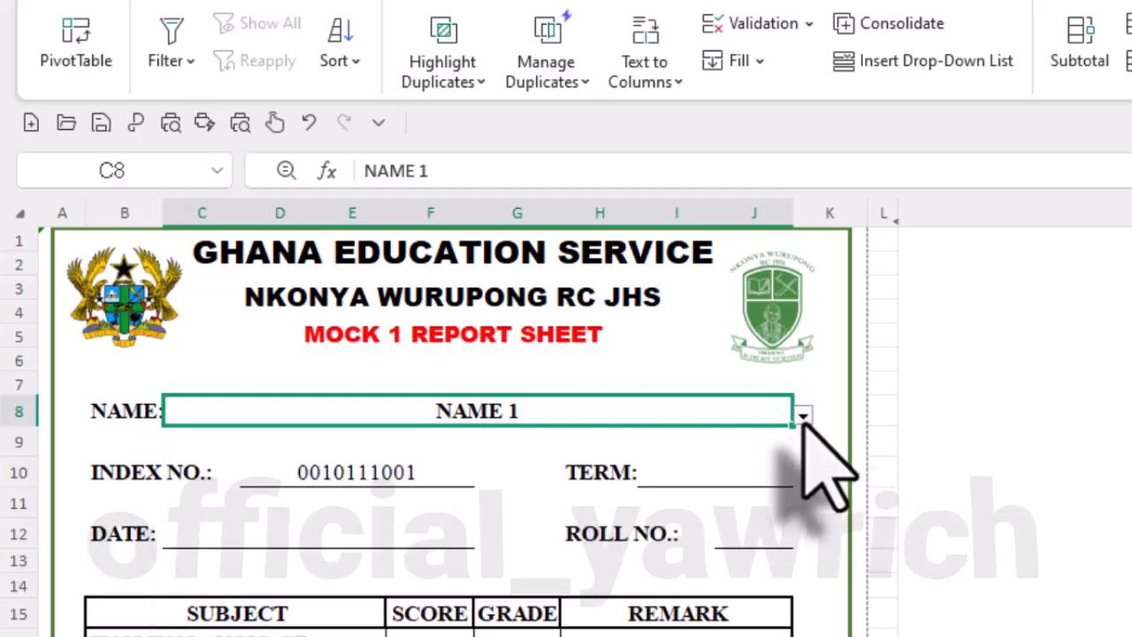
left_click(802, 417)
- Switch to FORMULAS.docx and copy the complete IF and VLOOKUP formula under the INDEX NUMBER - REPORT heading
left_click(277, 3)
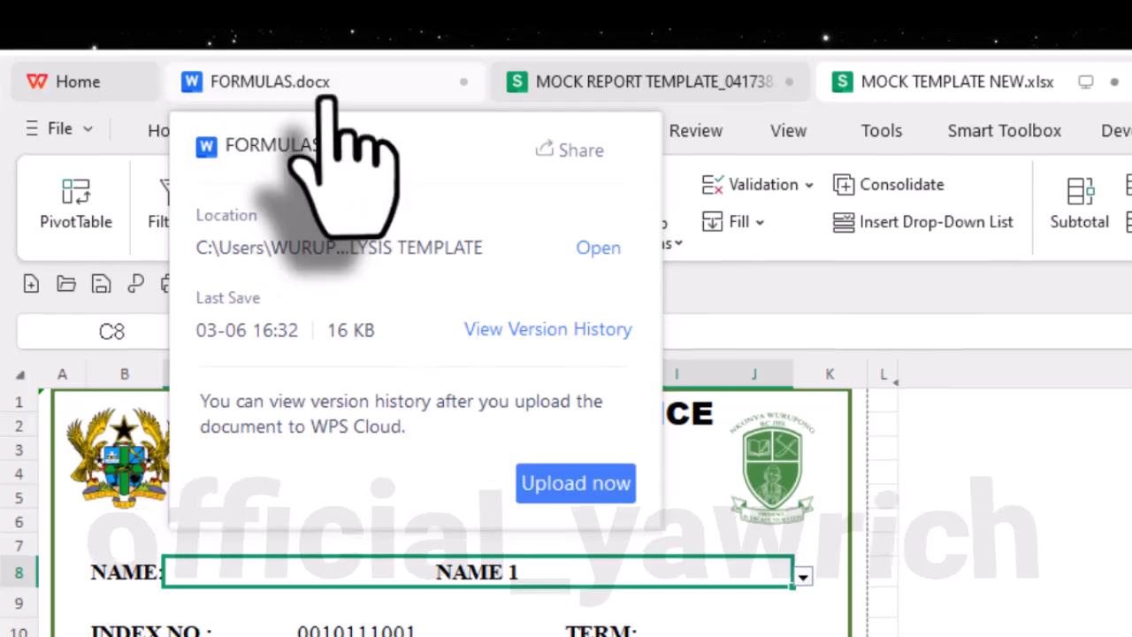
left_click(336, 0)
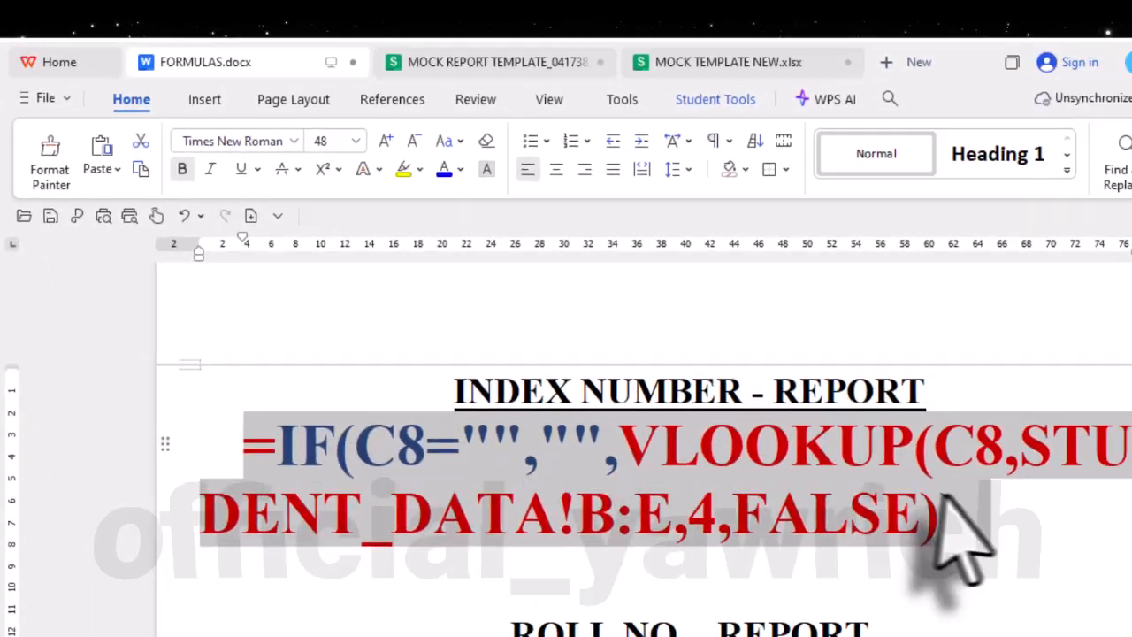
left_click(816, 434)
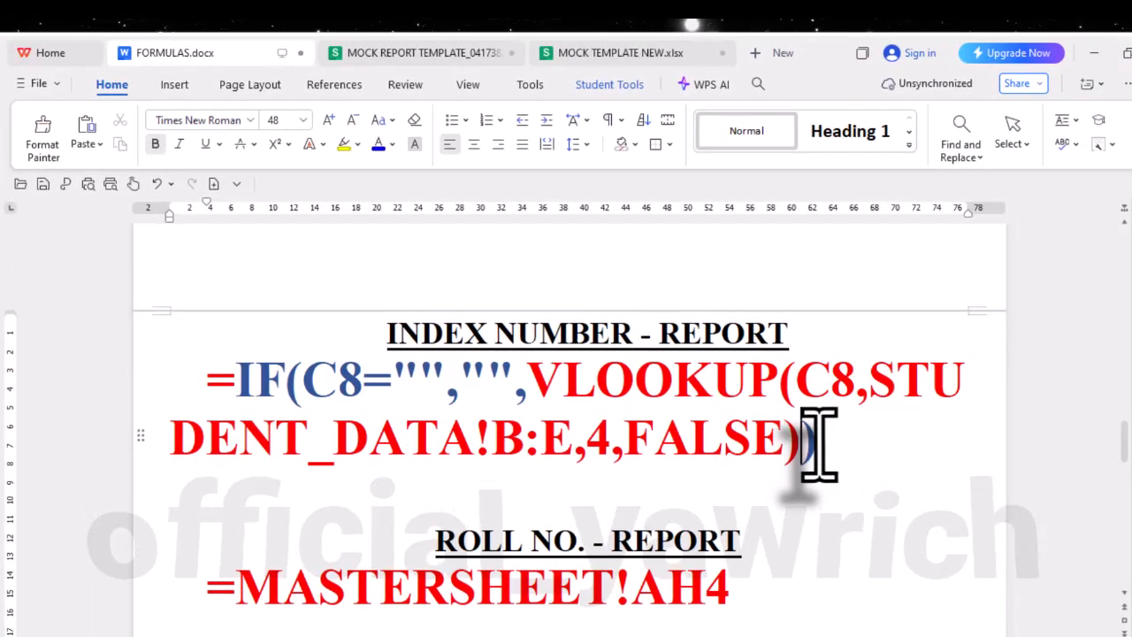
left_click_drag(818, 439, 210, 374)
key("ctrl+c")
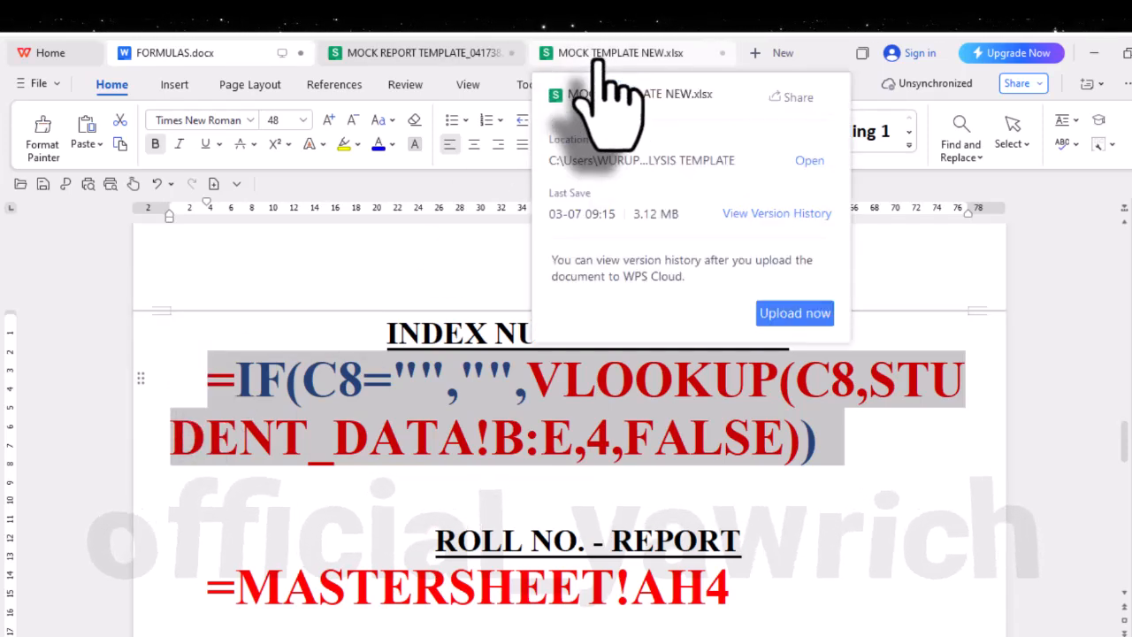
- Return to MOCK TEMPLATE NEW.xlsx and paste the copied formula after the existing VLOOKUP in the INDEX NO. cell D10
left_click(603, 62)
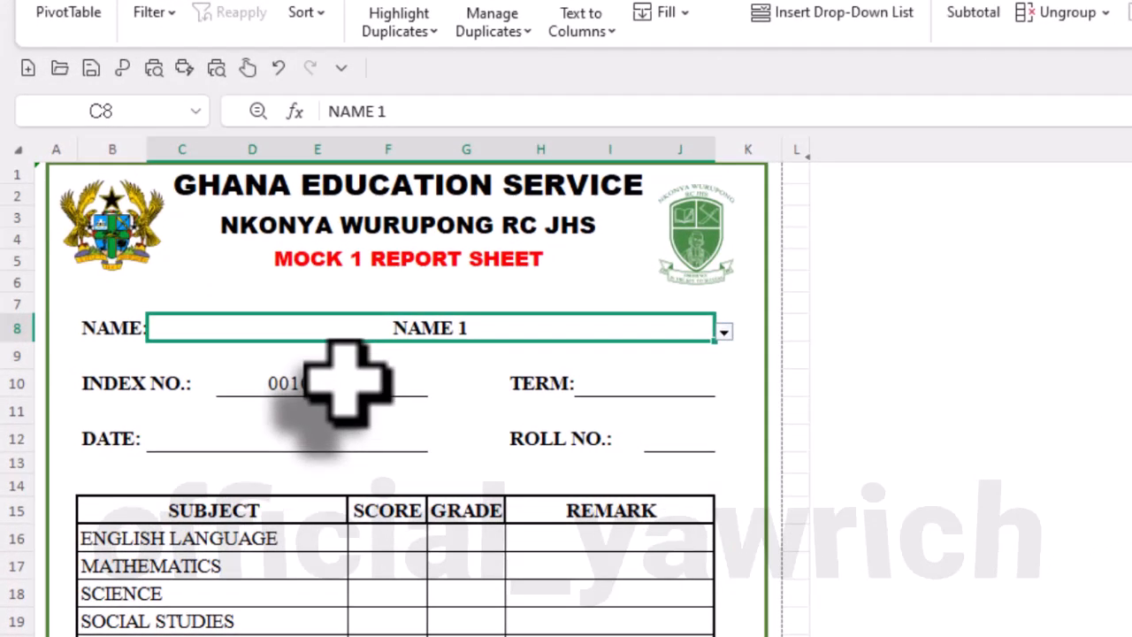
left_click(312, 389)
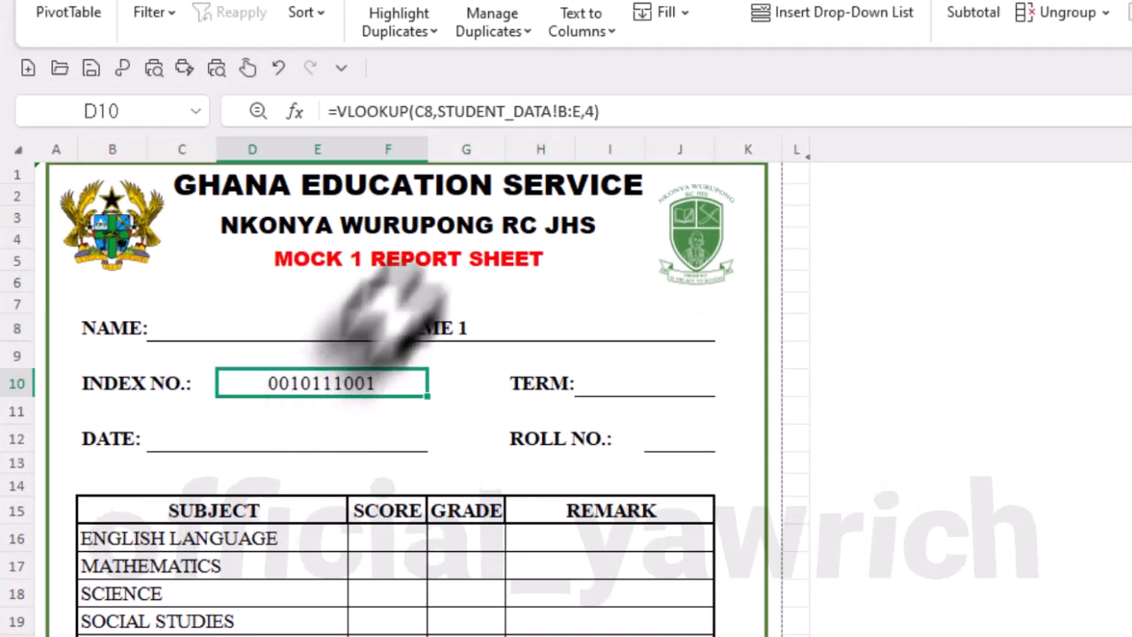
left_click(462, 110)
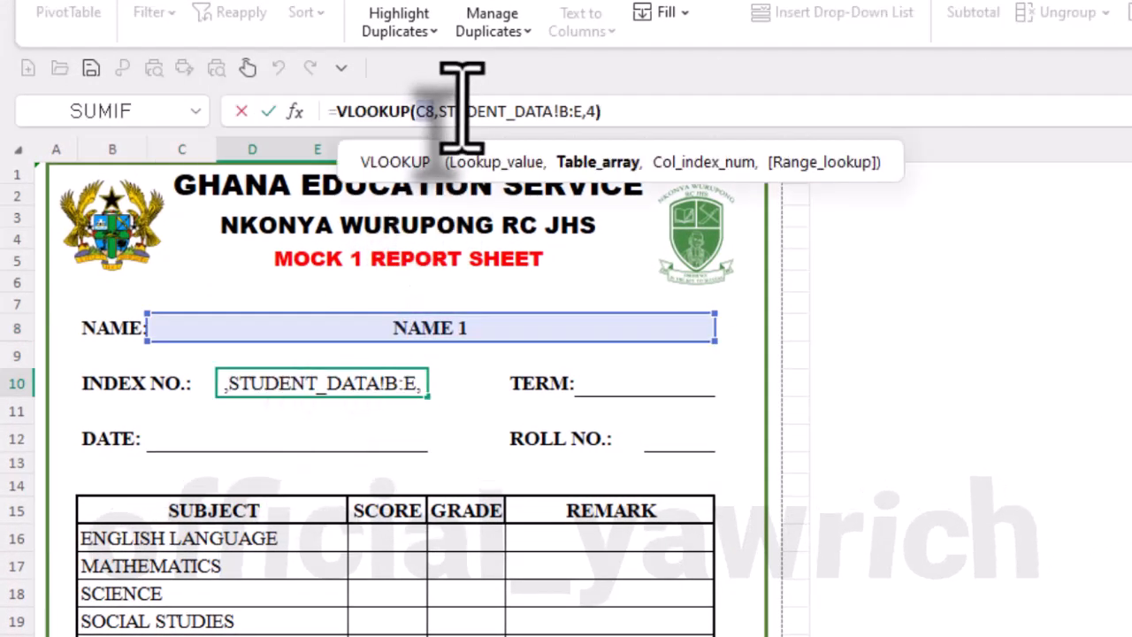
left_click(661, 114)
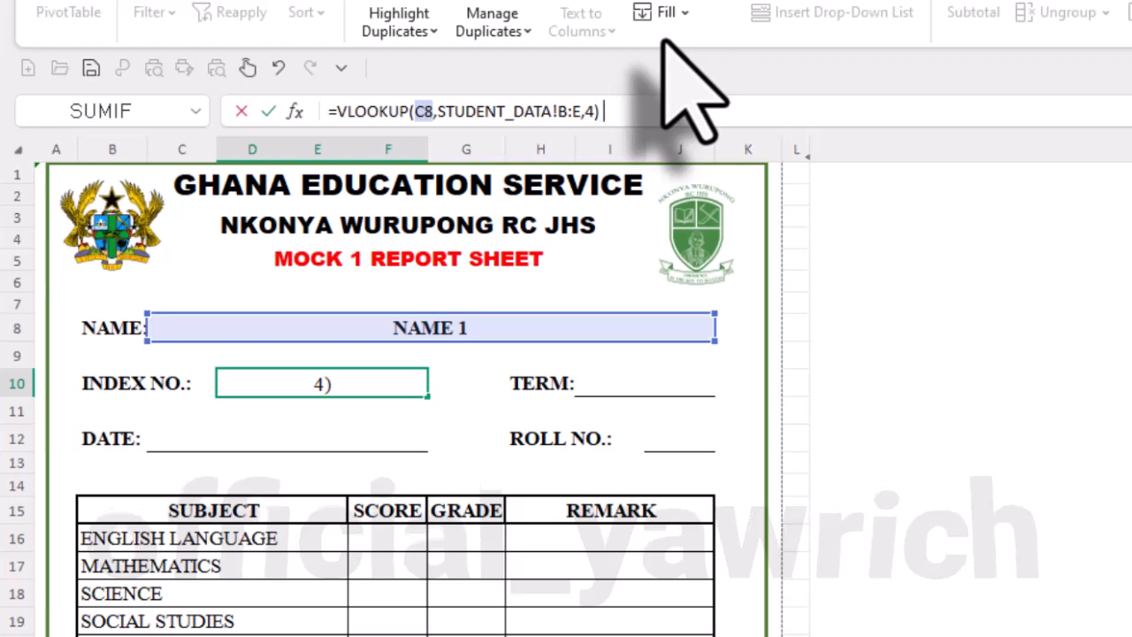
key("ctrl+v")
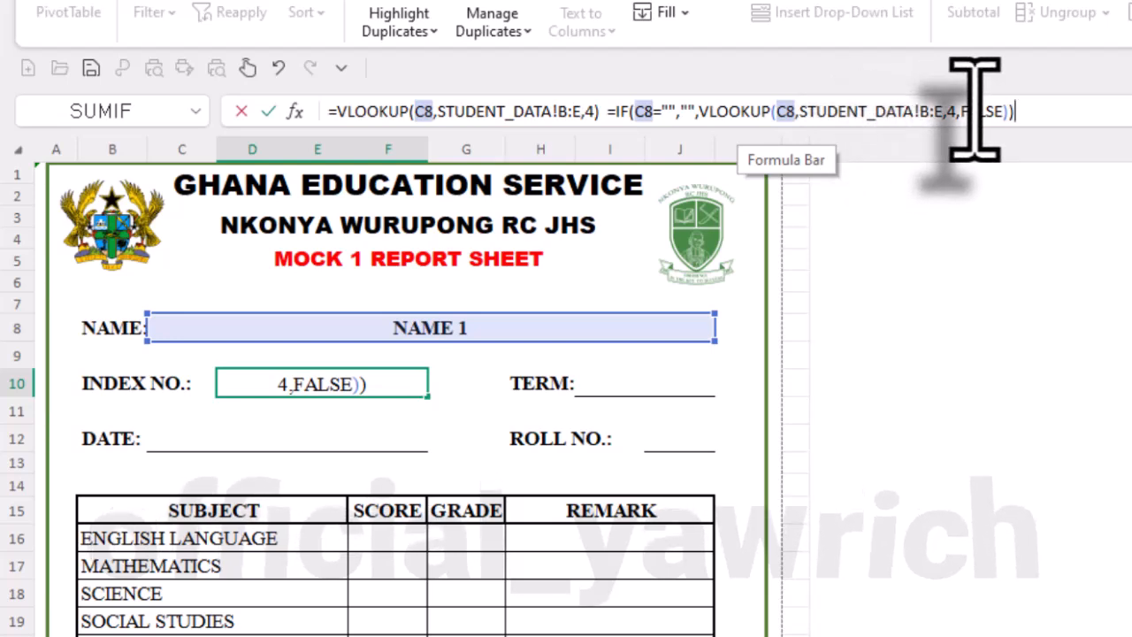
- Delete the old VLOOKUP ahead of the pasted text in D10, committing =IF(C8="","",VLOOKUP(C8,STUDENT_DATA!B:E,4,FALSE))
left_click(606, 120)
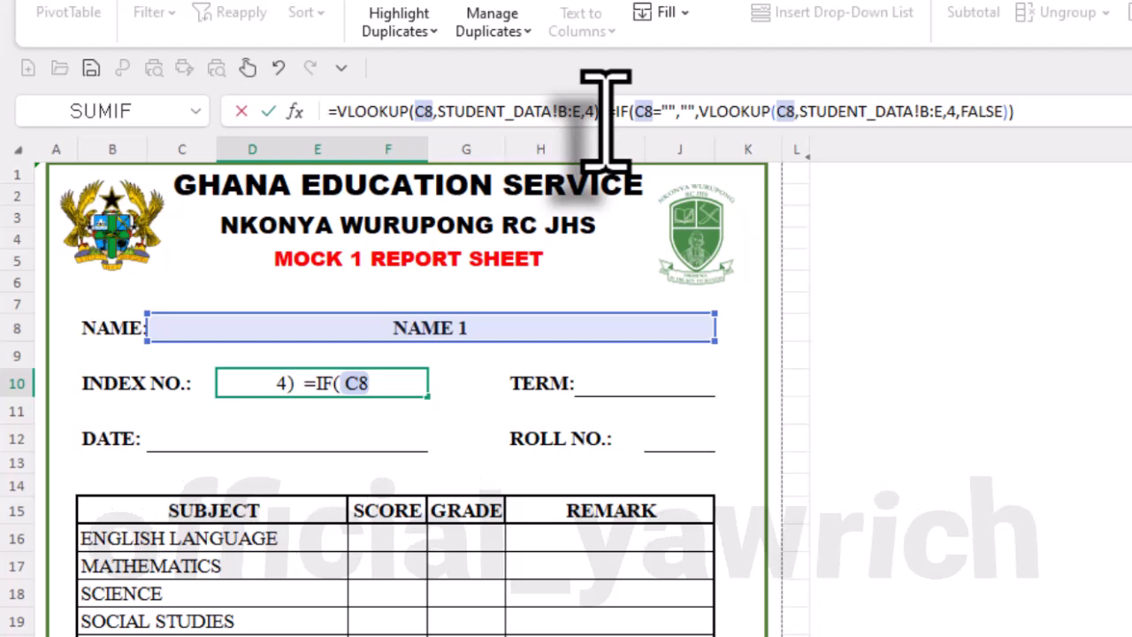
left_click_drag(604, 111, 271, 101)
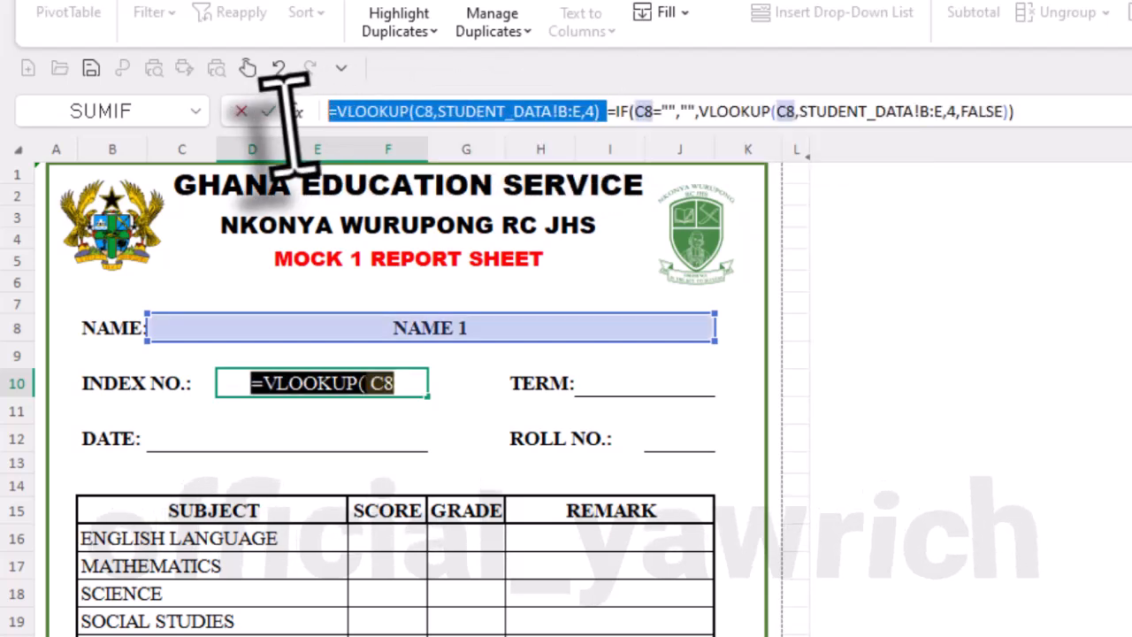
key("BackSpace")
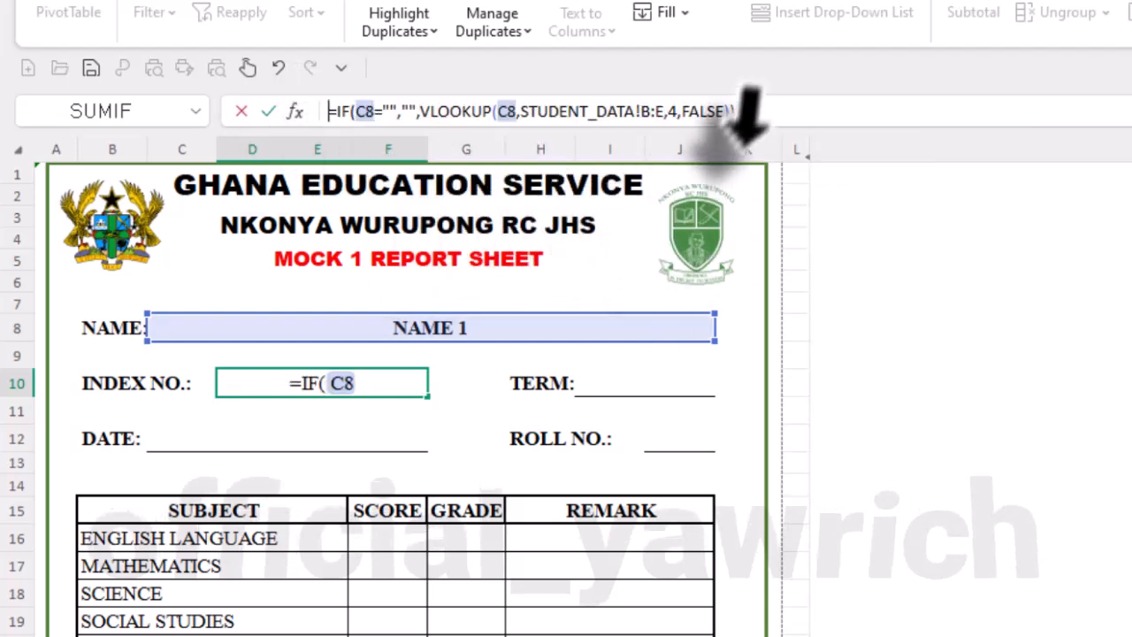
left_click(764, 113)
key("Return")
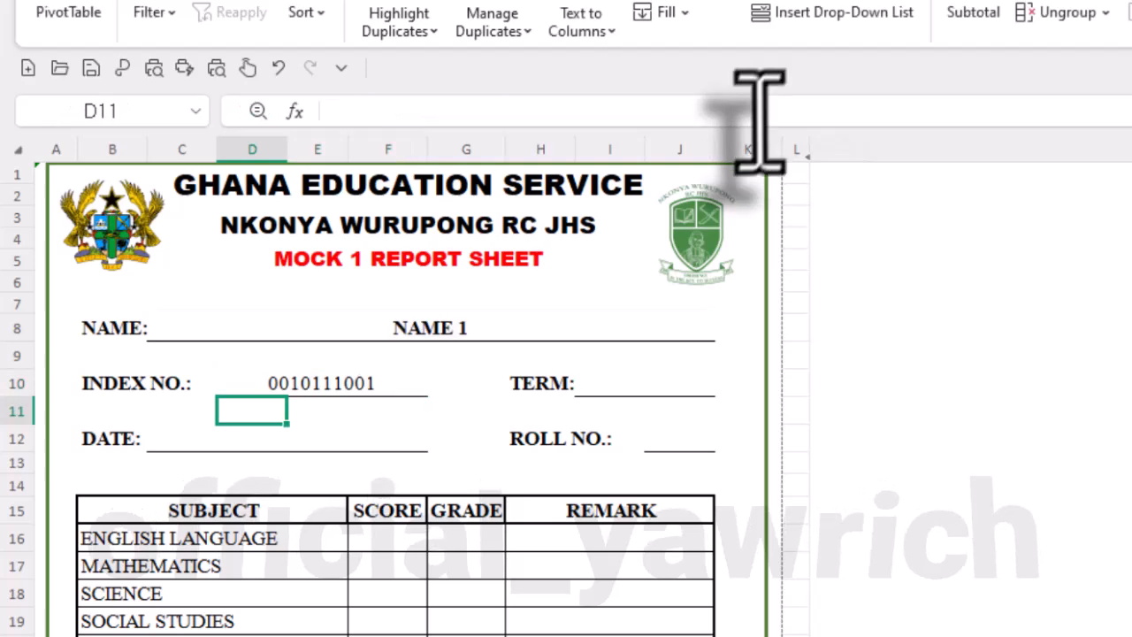
- Test the IF-wrapped INDEX NO. lookup by switching the report's NAME cell to NAME 2 and NAME 3
left_click(523, 329)
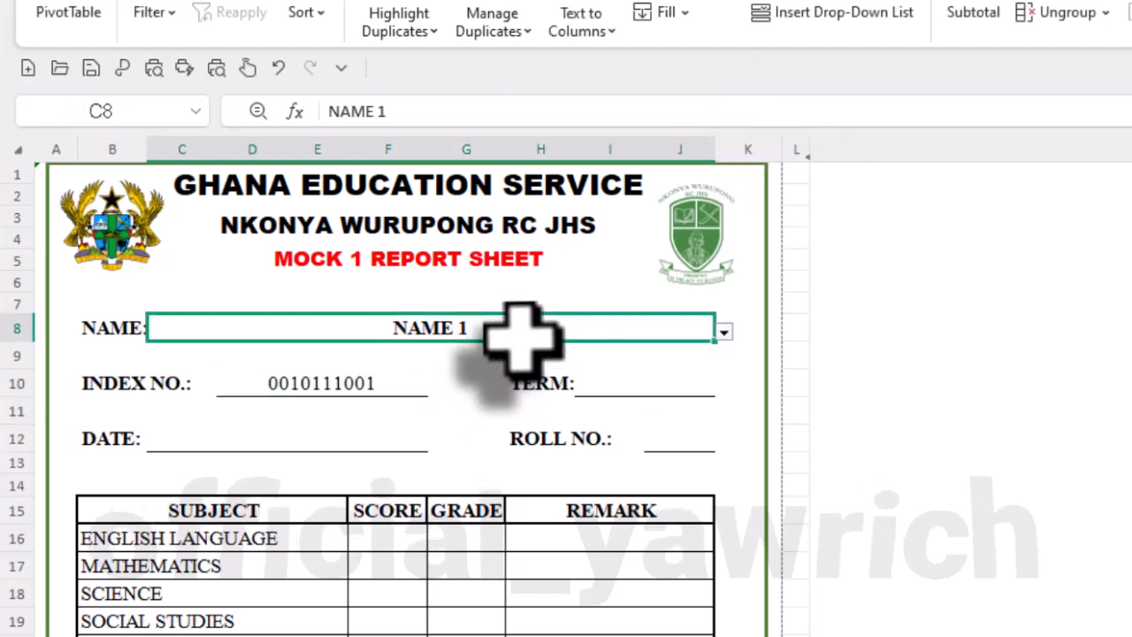
left_click(725, 331)
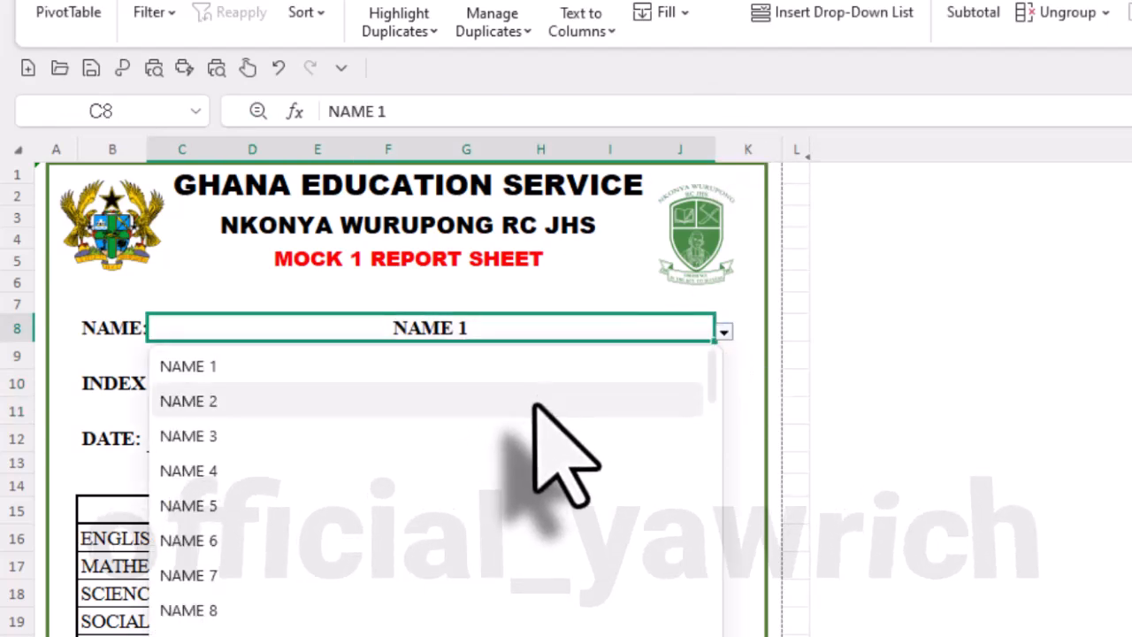
left_click(534, 403)
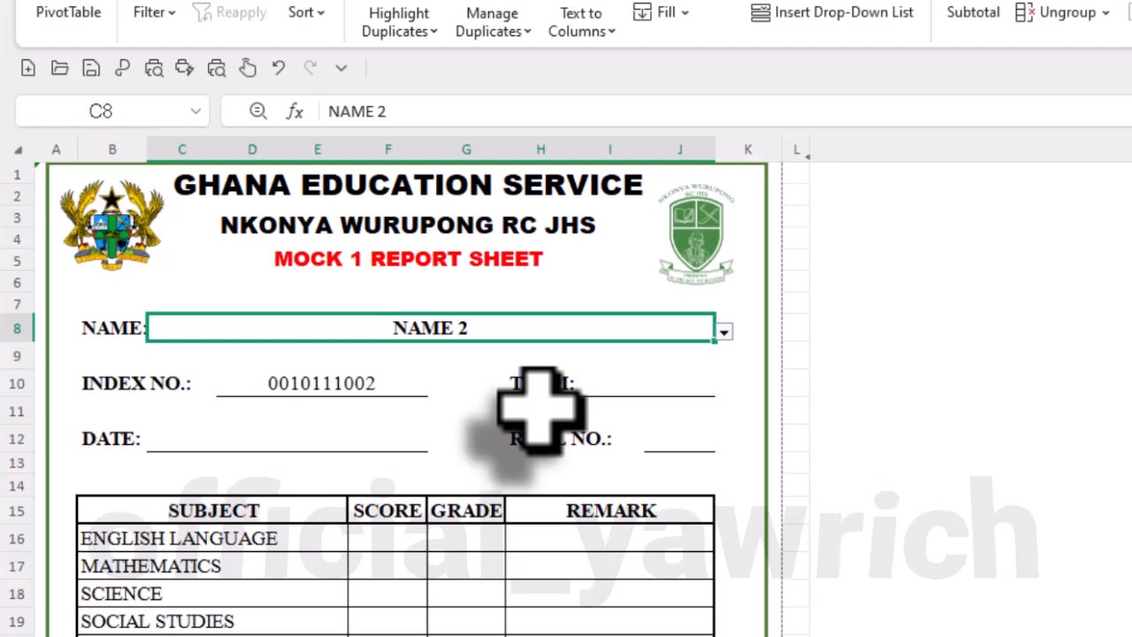
left_click(724, 330)
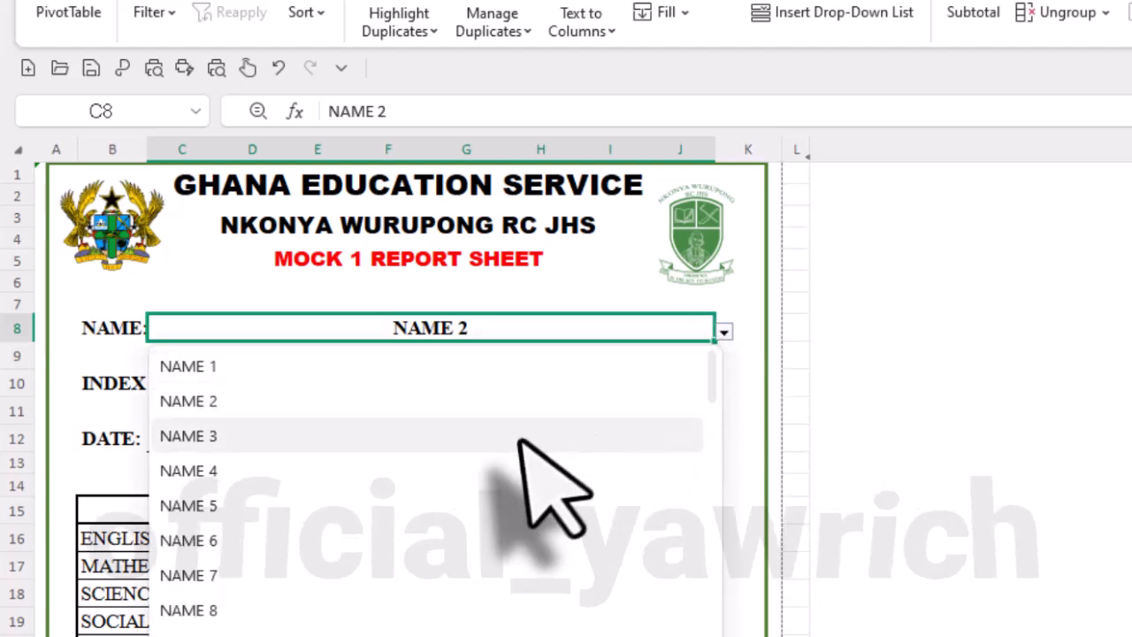
left_click(520, 437)
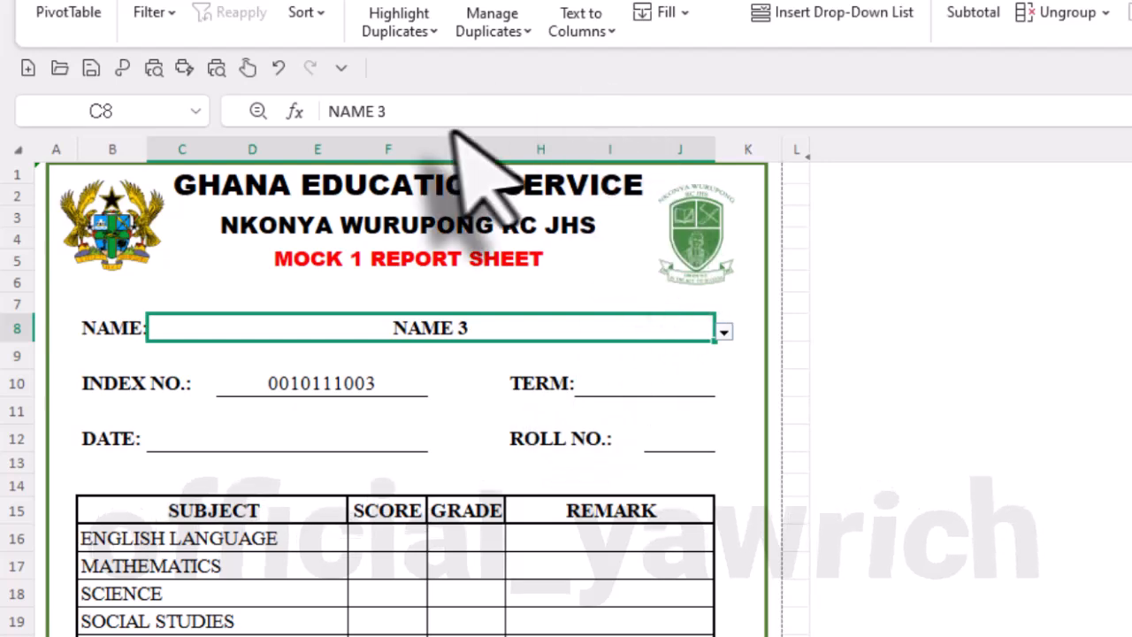
- Strip the IF wrapper from the INDEX NO. formula in D10, leaving =VLOOKUP(C8,STUDENT_DATA!B:E,4,FALSE)
left_click(358, 386)
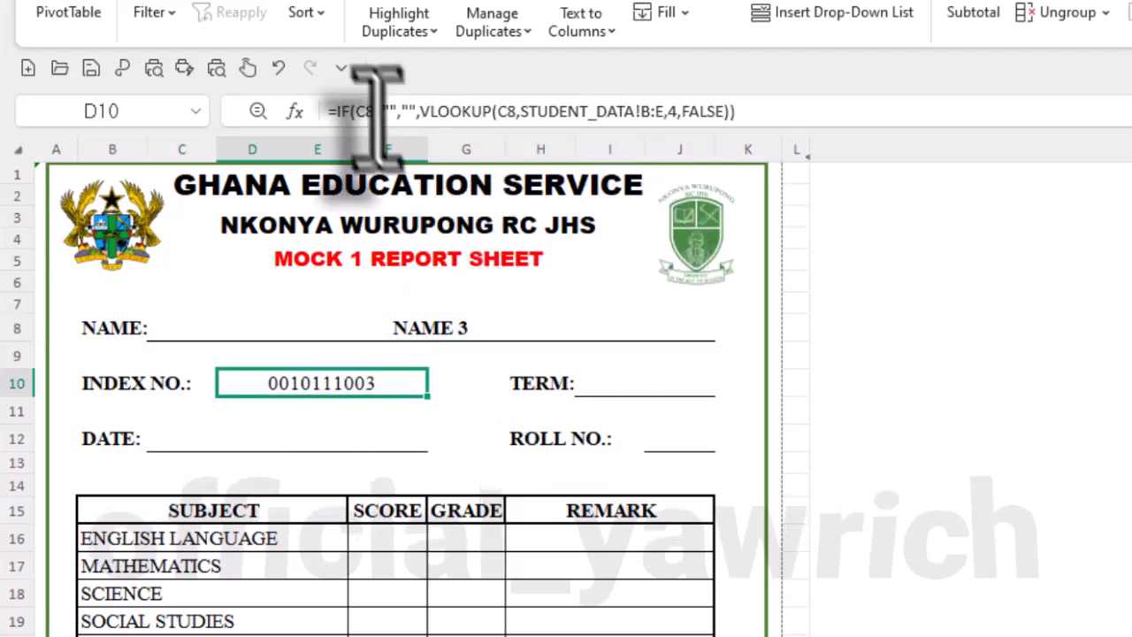
left_click(413, 113)
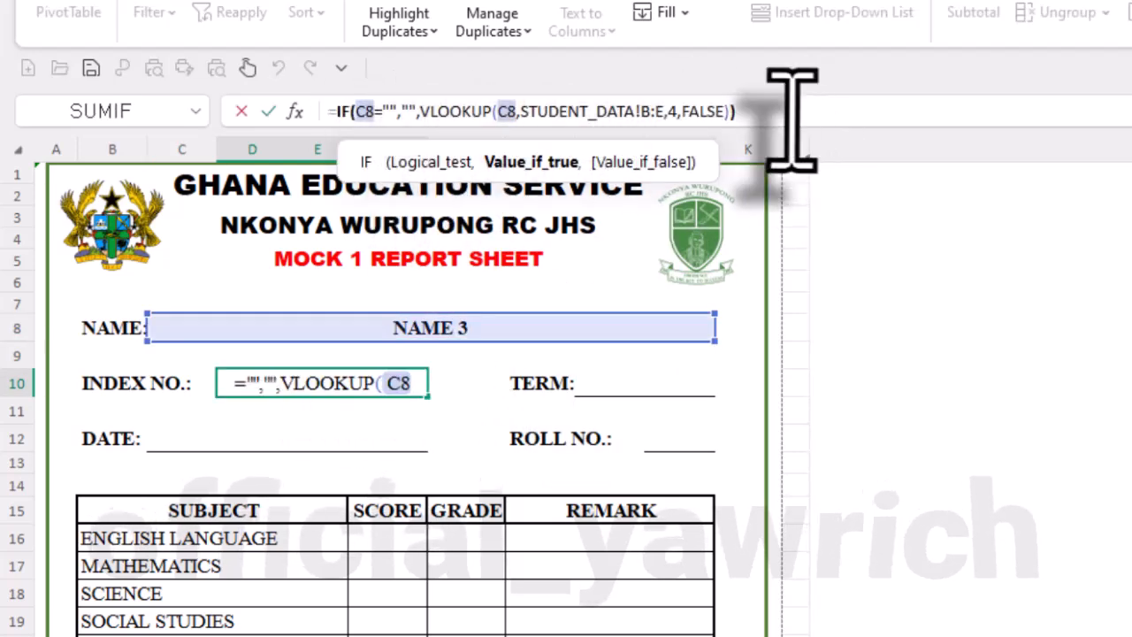
left_click_drag(791, 114, 561, 113)
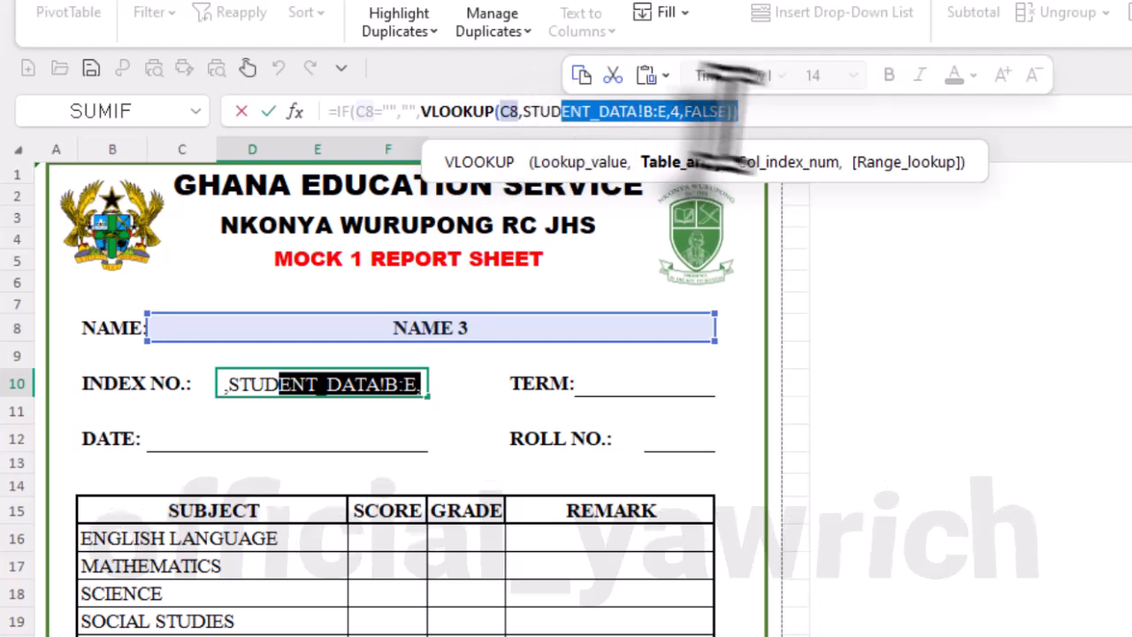
left_click(759, 115)
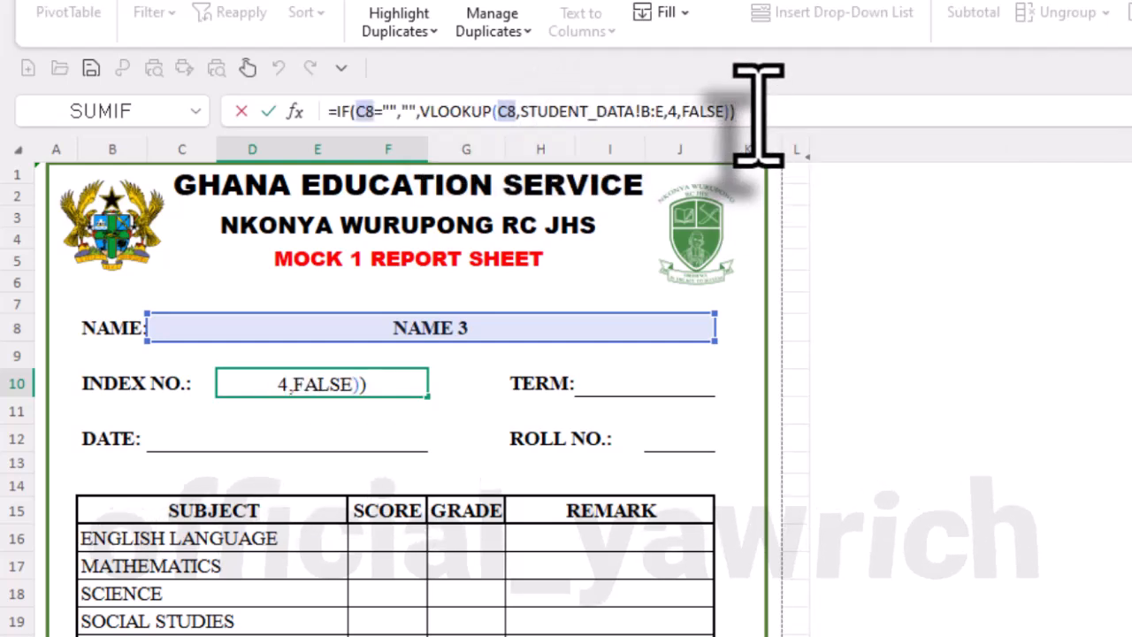
key("BackSpace")
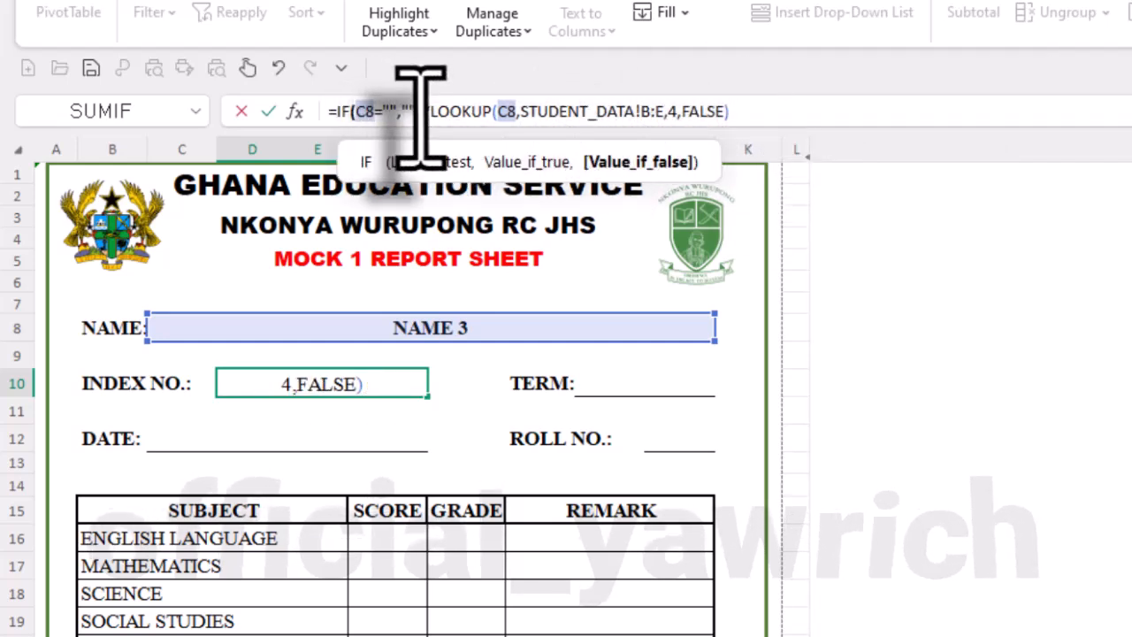
left_click_drag(417, 113, 324, 114)
key("BackSpace")
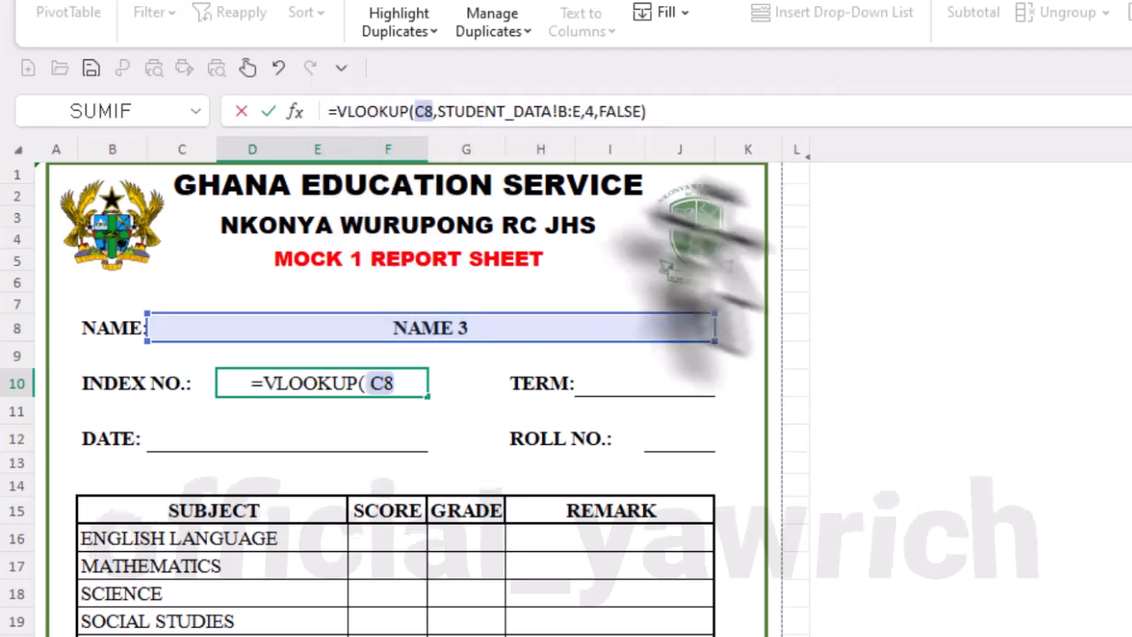
left_click(670, 114)
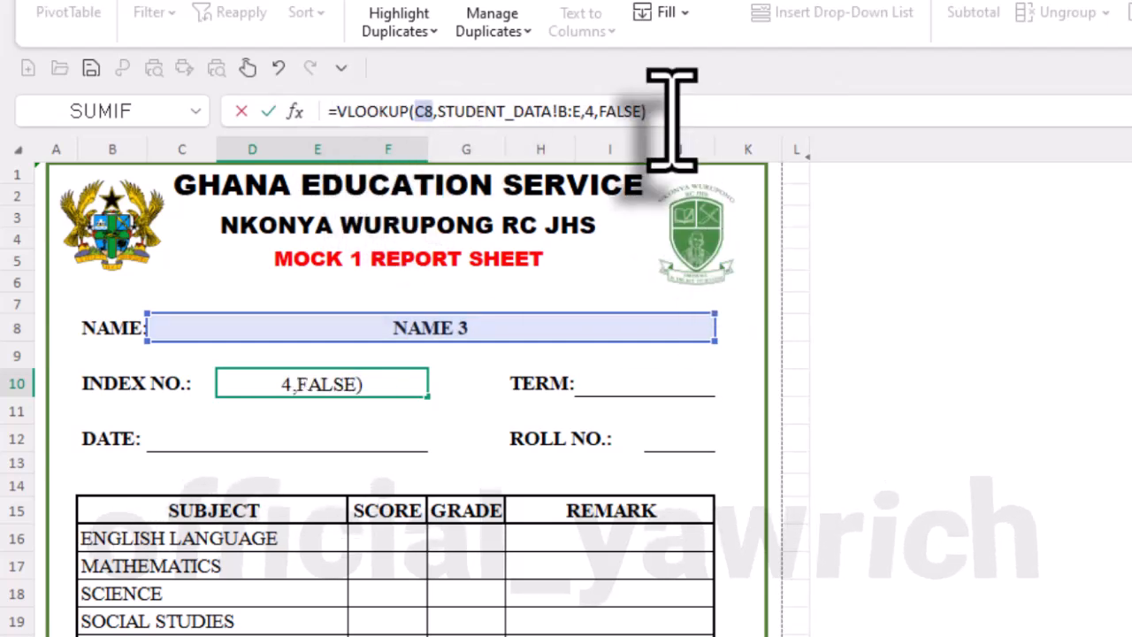
key("Return")
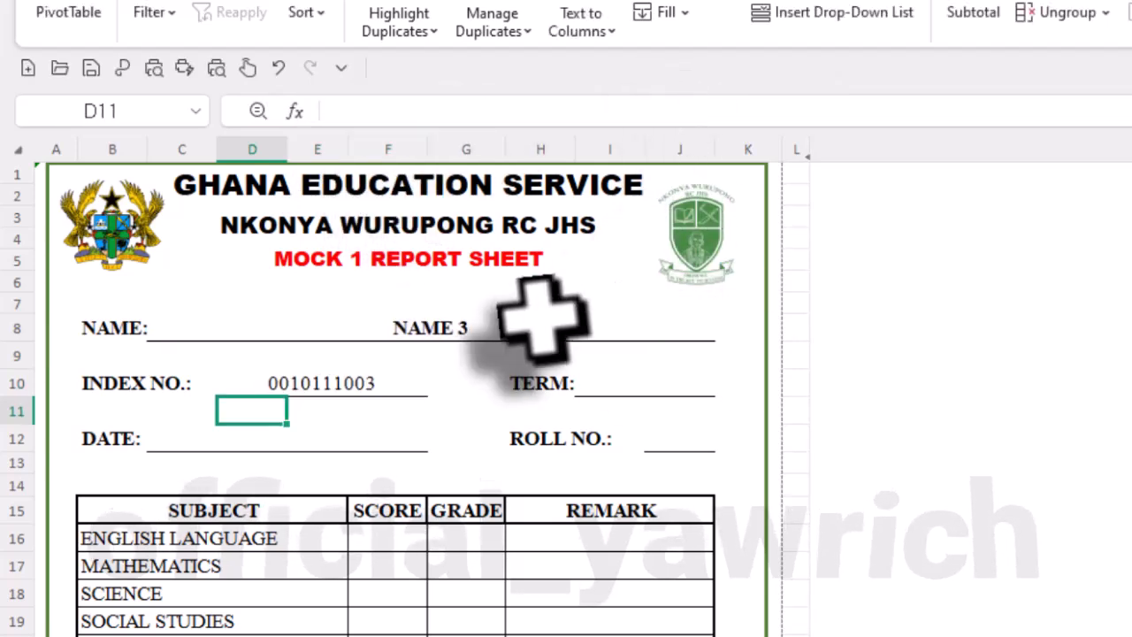
- Test the plain VLOOKUP by setting the report's NAME cell to NAME 1, NAME 2 and NAME 3
left_click(619, 331)
left_click(724, 331)
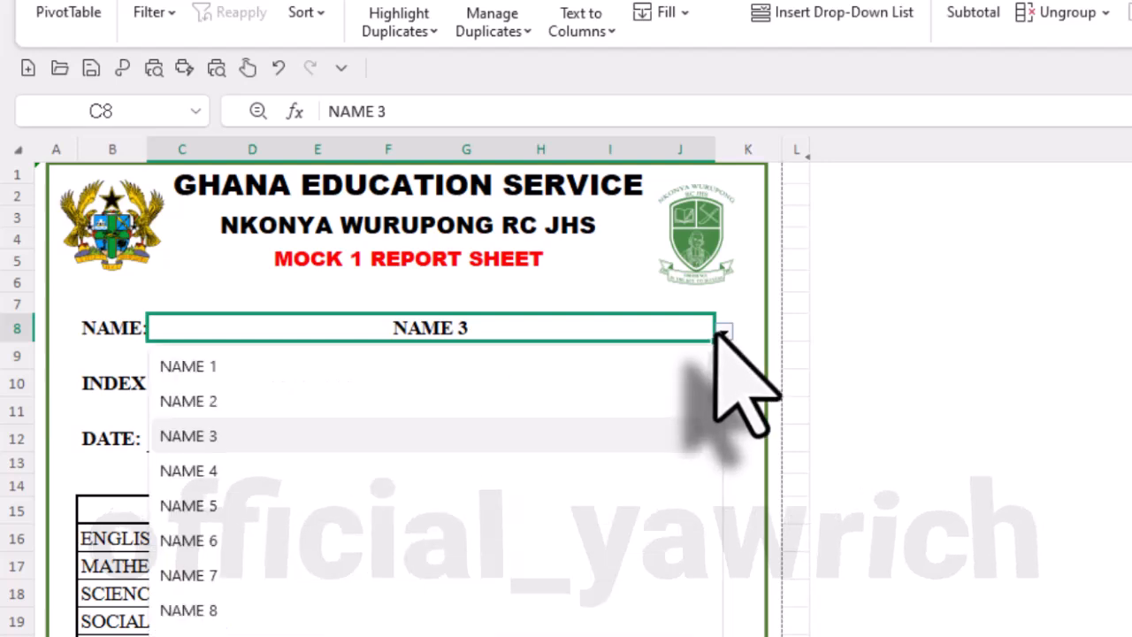
left_click(513, 370)
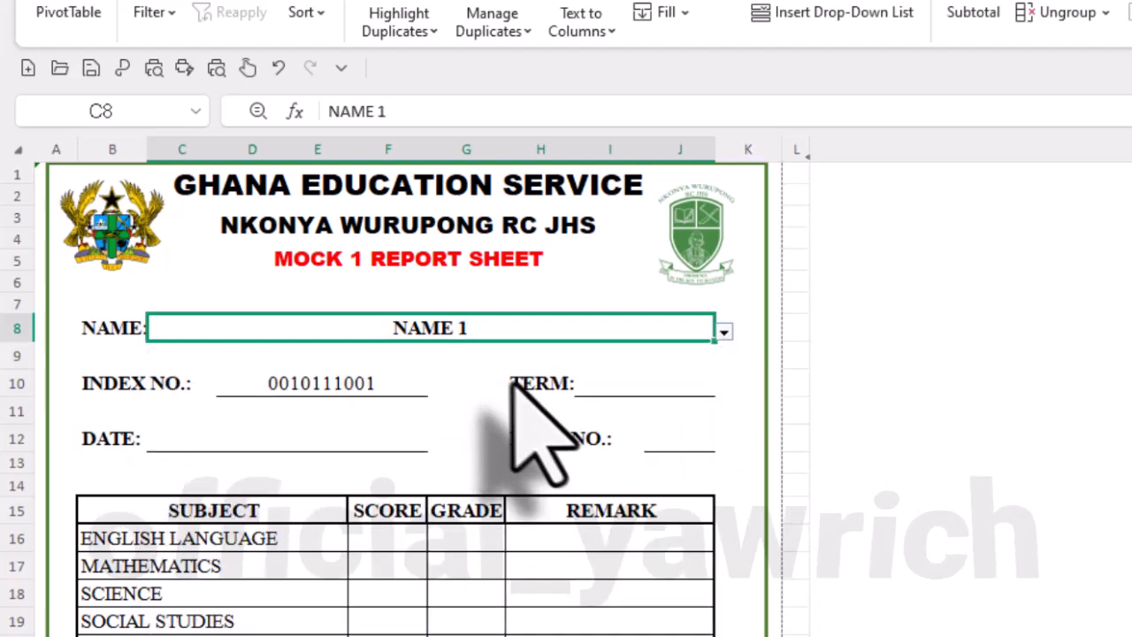
left_click(724, 331)
left_click(389, 403)
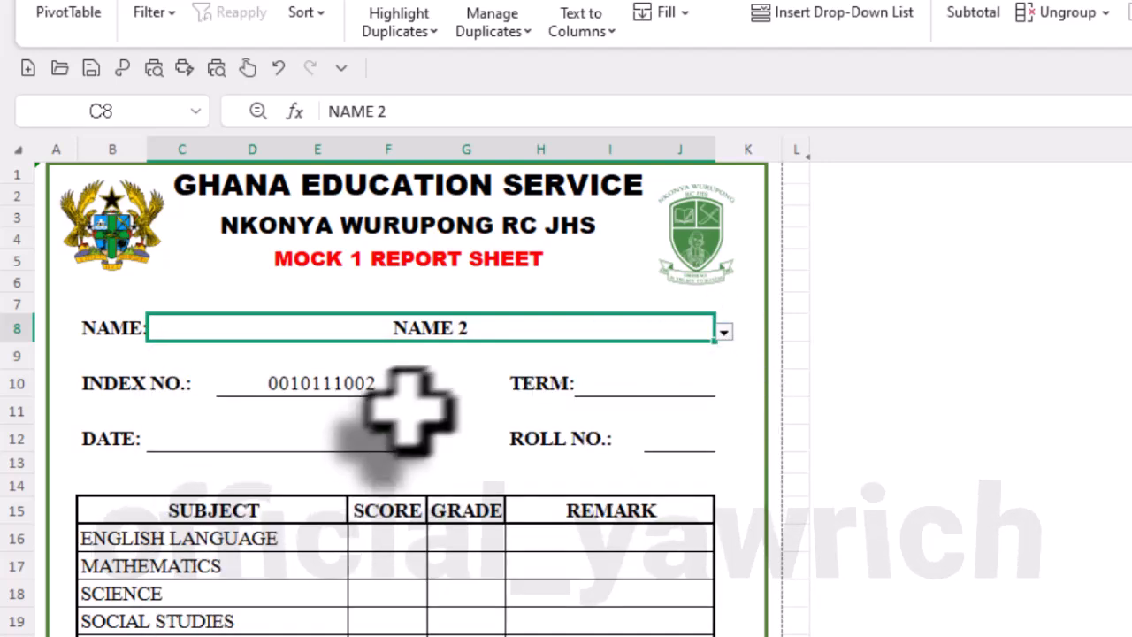
left_click(723, 330)
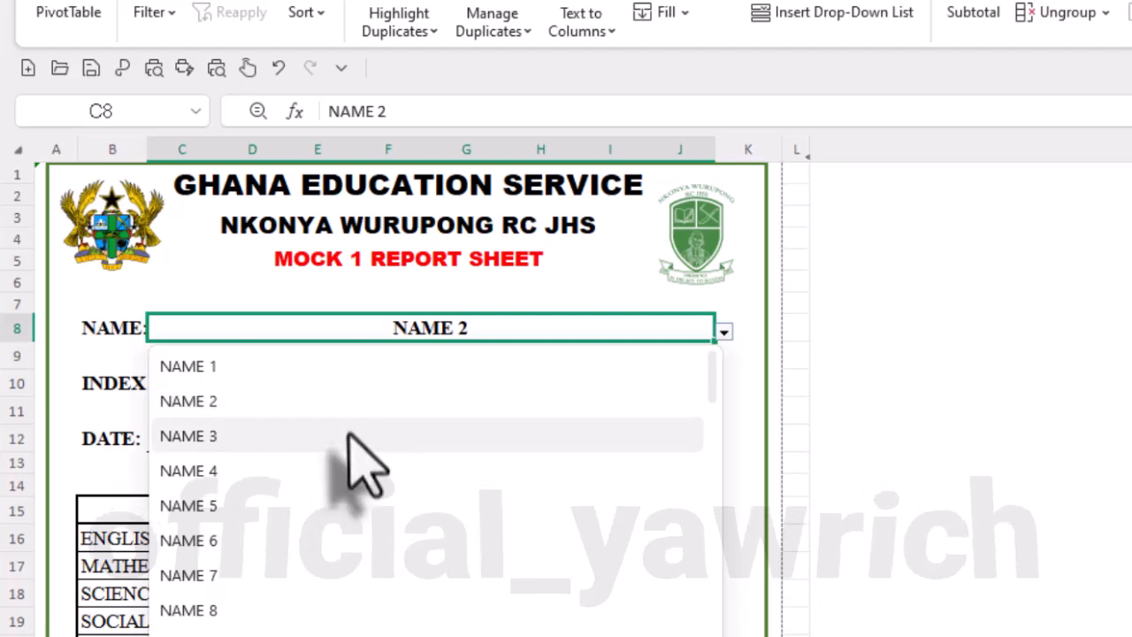
left_click(348, 435)
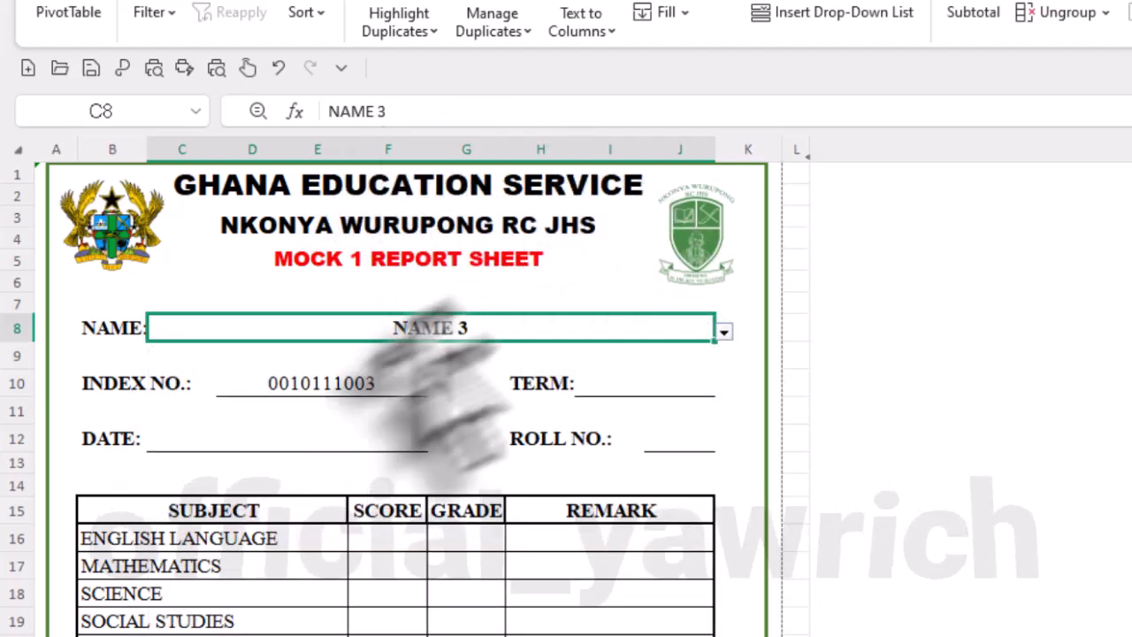
- Replace the plain VLOOKUP in D10 with the copied formula =IF(C8="","",VLOOKUP(C8,STUDENT_DATA!B:E,4,FALSE))
left_click(327, 381)
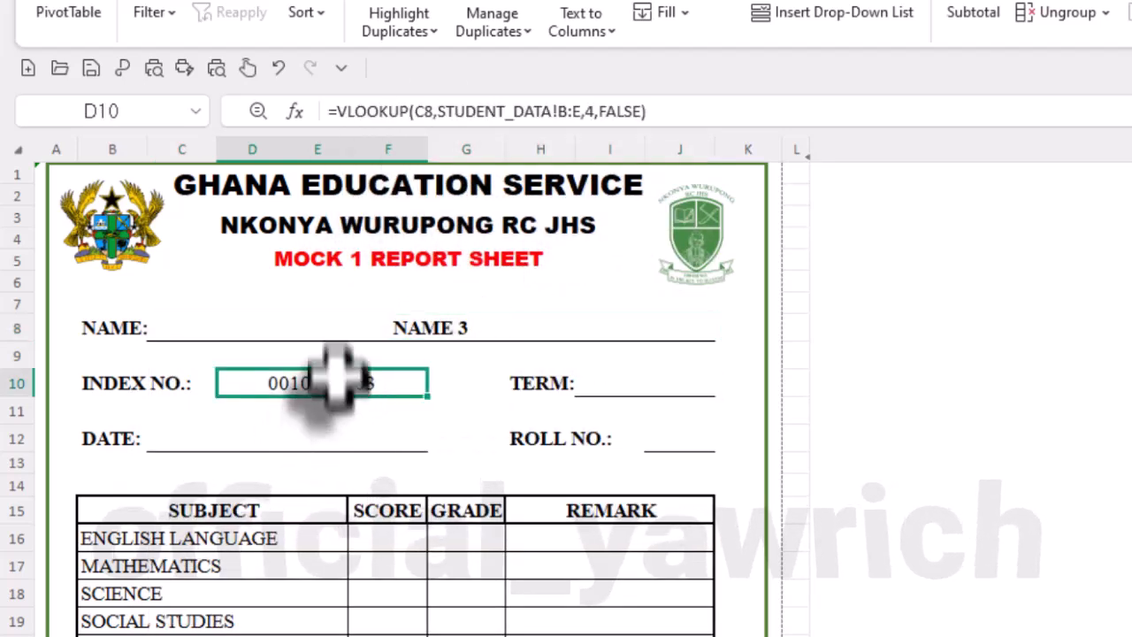
left_click(330, 110)
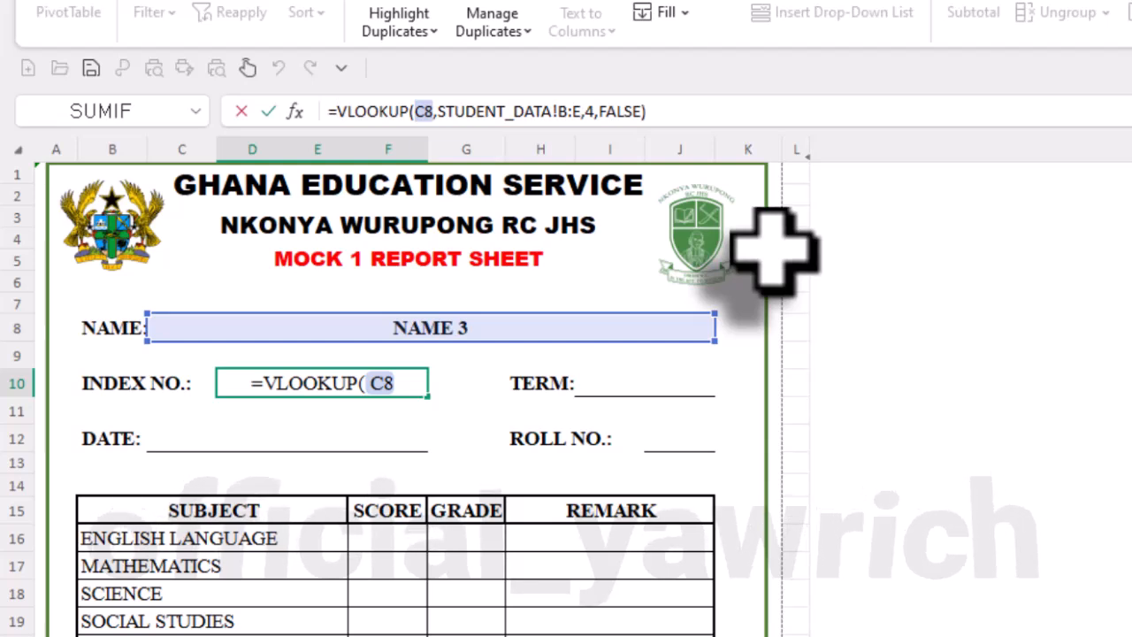
left_click(729, 112)
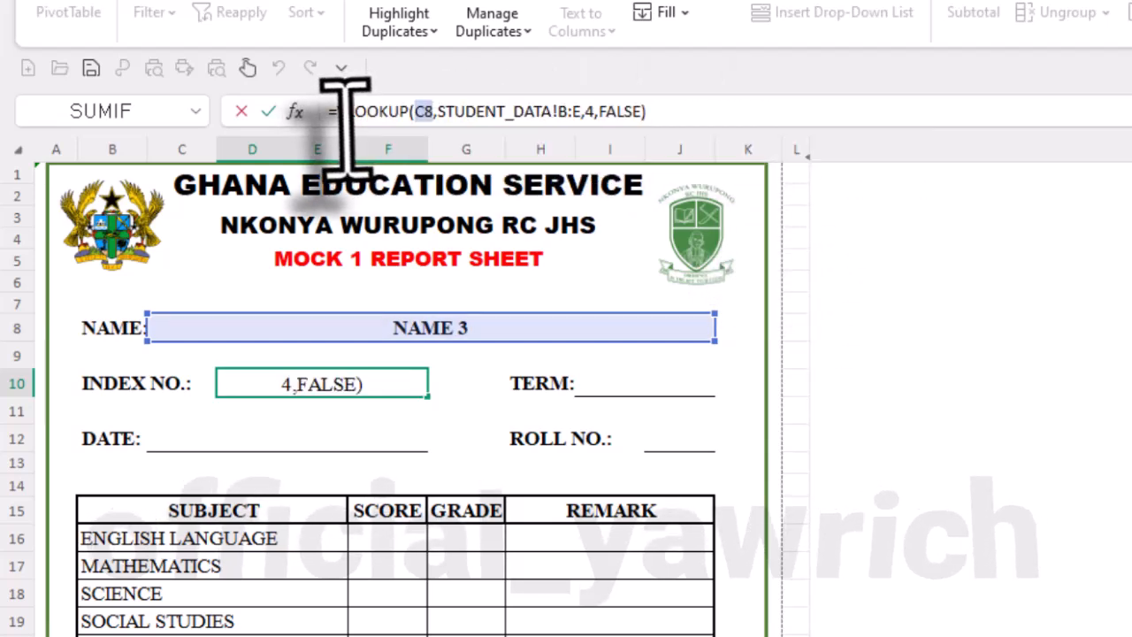
left_click_drag(346, 129, 309, 94)
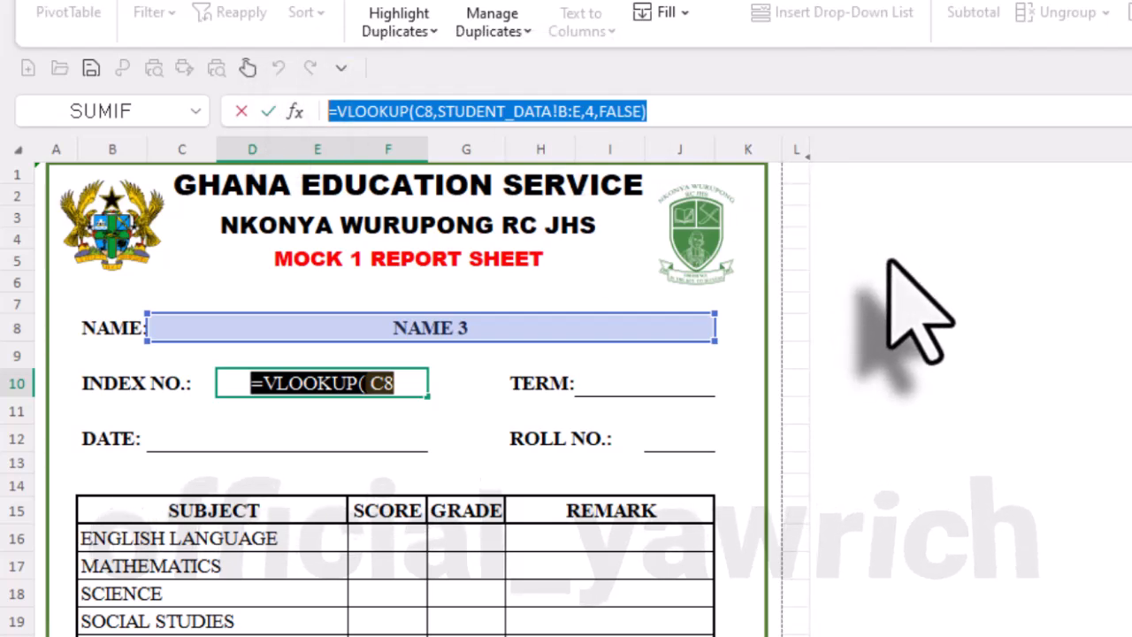
type("=IF(C8=\"\",\"\",VLOOKUP(C8,STUDENT_DATA!B:E,4,FALSE))")
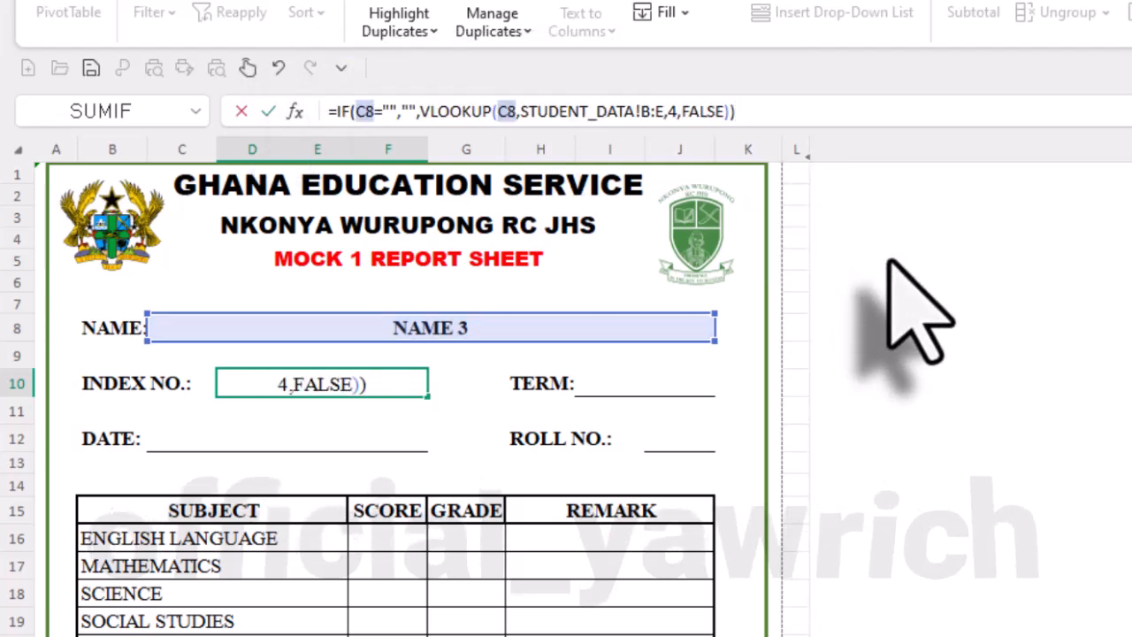
key("Return")
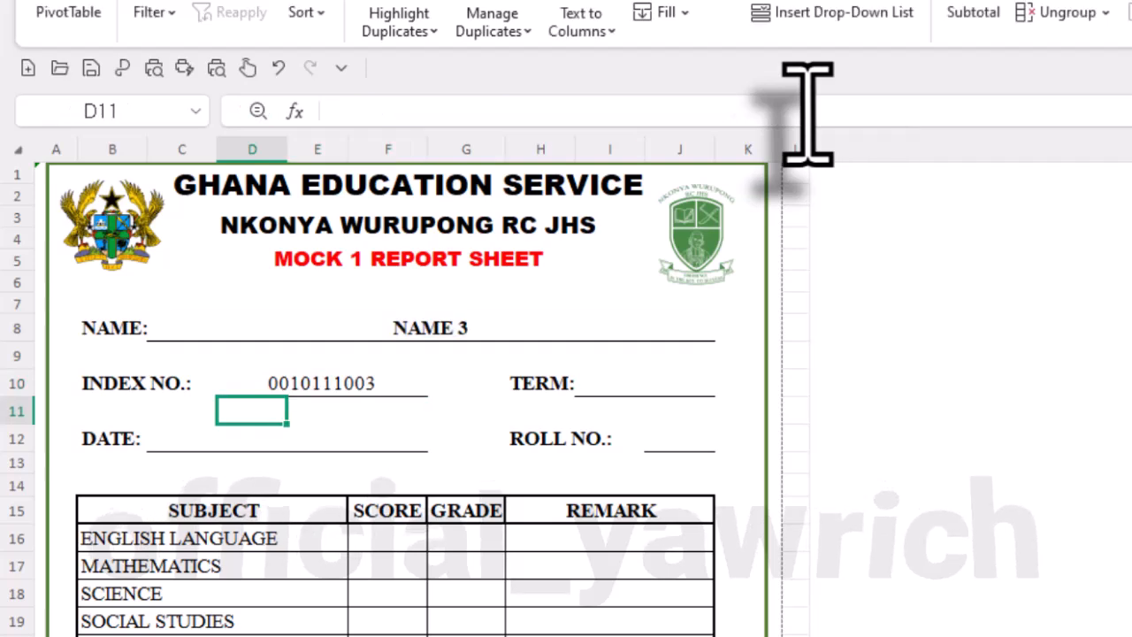
- Test the IF-wrapped INDEX NO. lookup by setting the report's NAME cell to NAME 1 and then clearing it
left_click(354, 386)
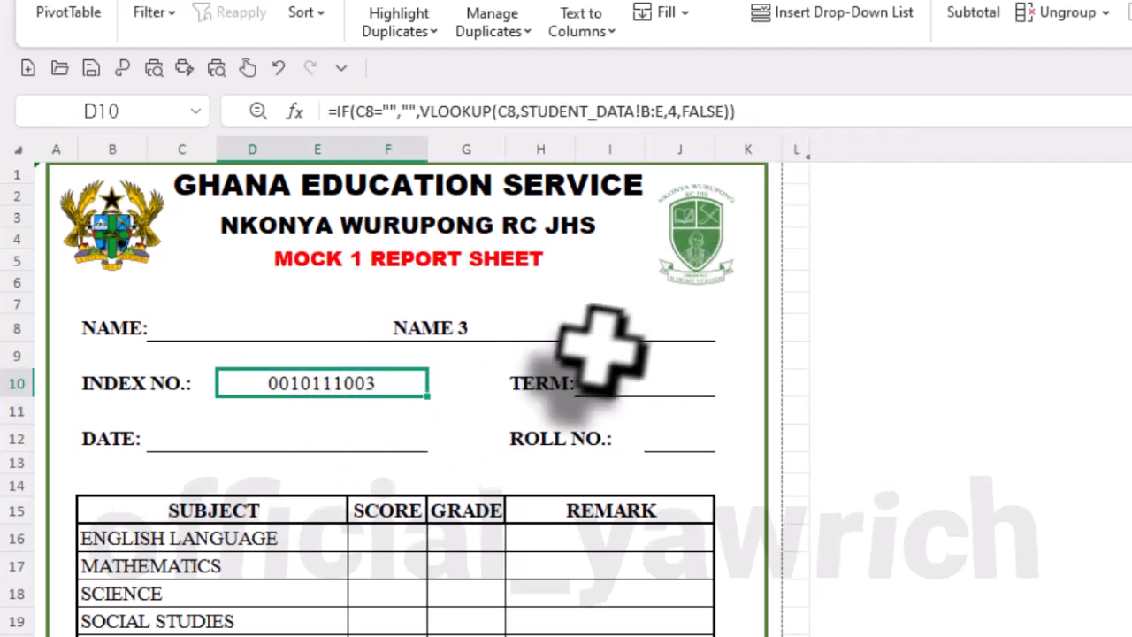
left_click(629, 329)
left_click(724, 332)
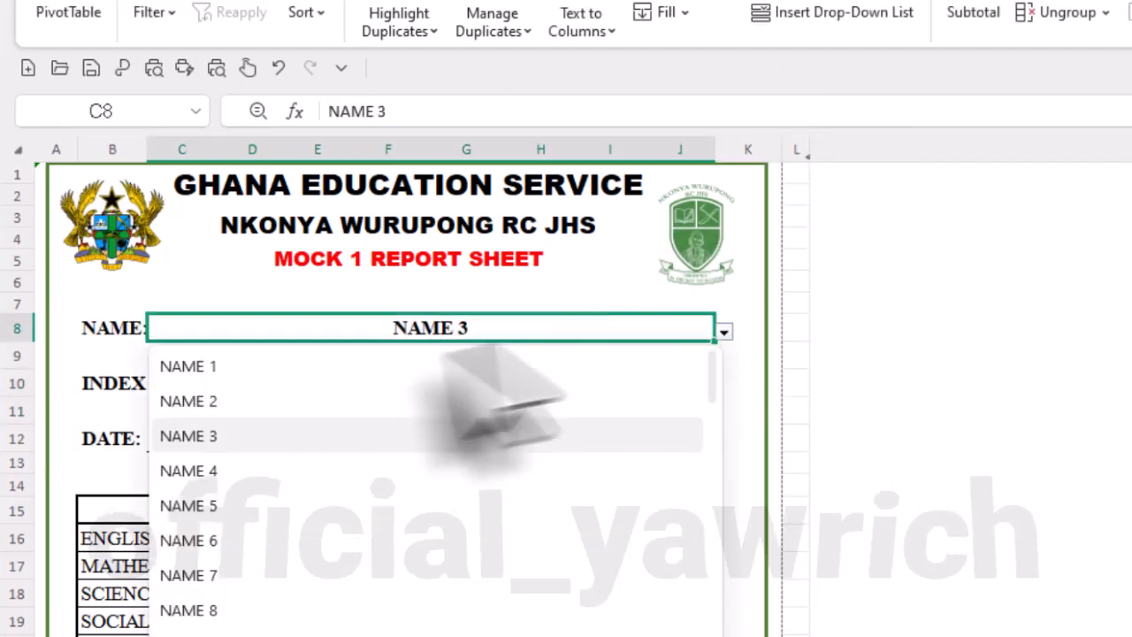
left_click(495, 366)
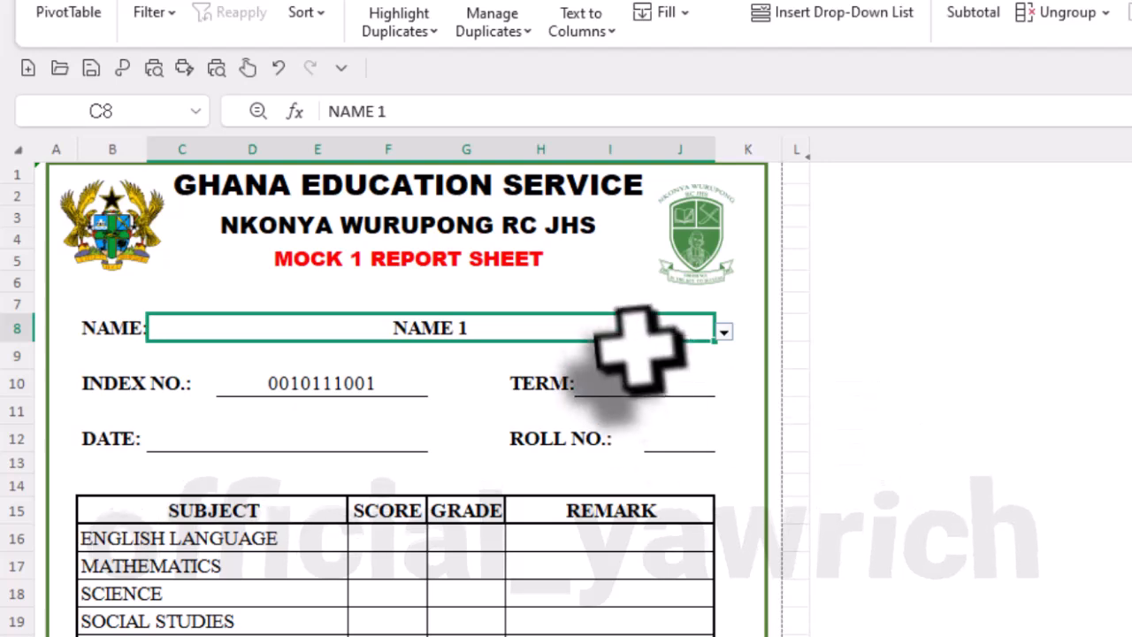
key("BackSpace")
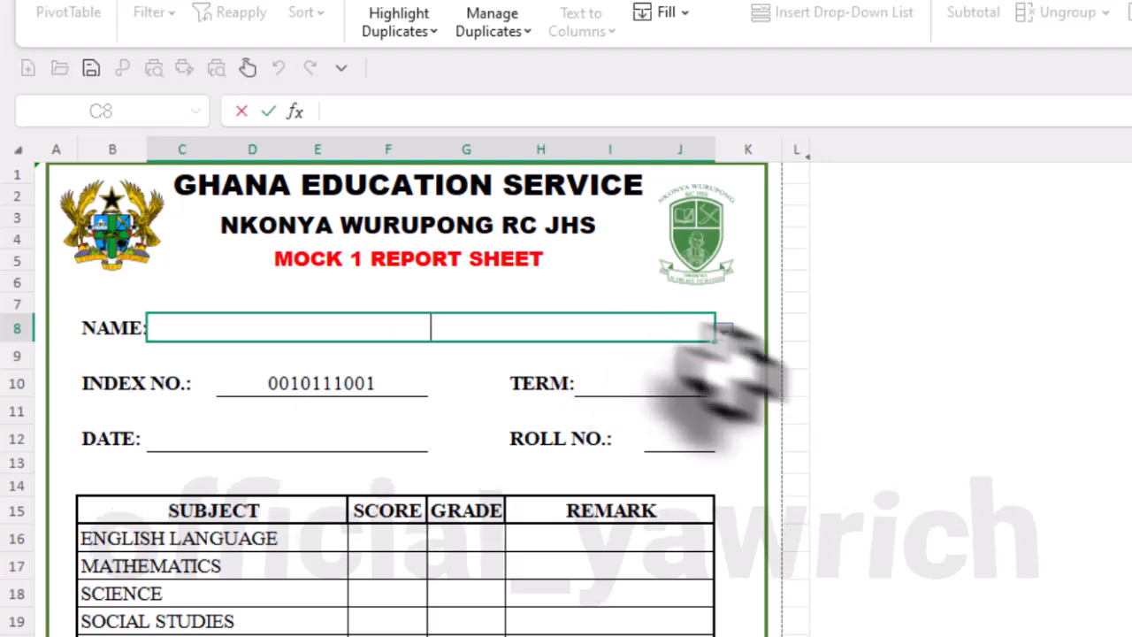
left_click(705, 411)
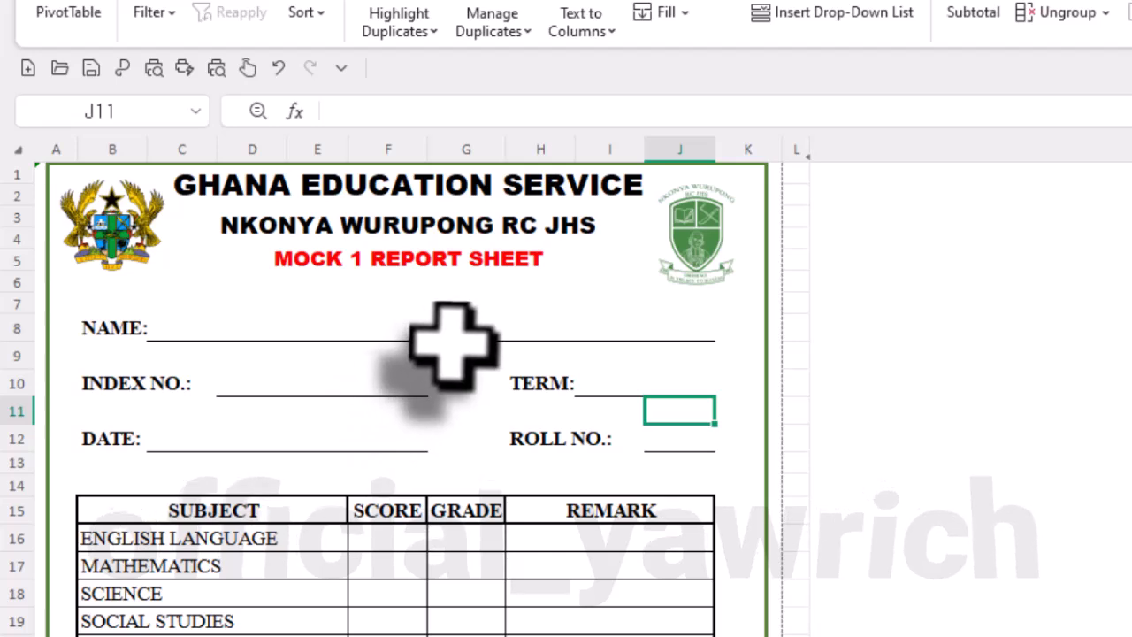
- Remove the IF wrapper from the INDEX NO. formula, committing =VLOOKUP(C8,STUDENT_DATA!B:E,4,FALSE) in D10 with the NAME cell empty
left_click(389, 382)
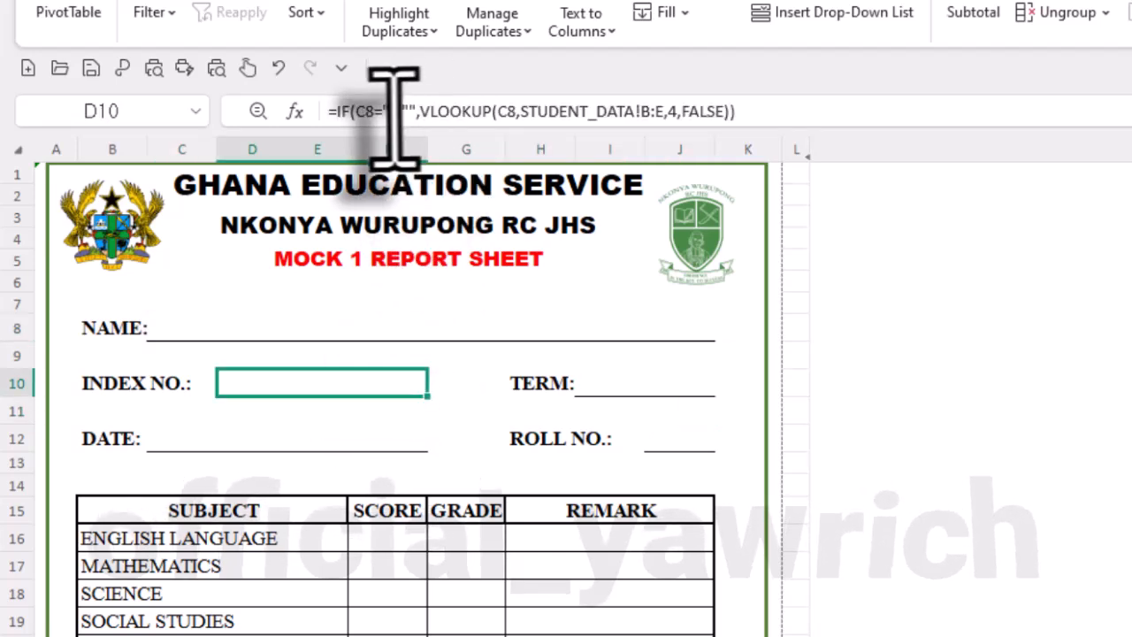
left_click_drag(421, 111, 337, 124)
left_click(338, 122)
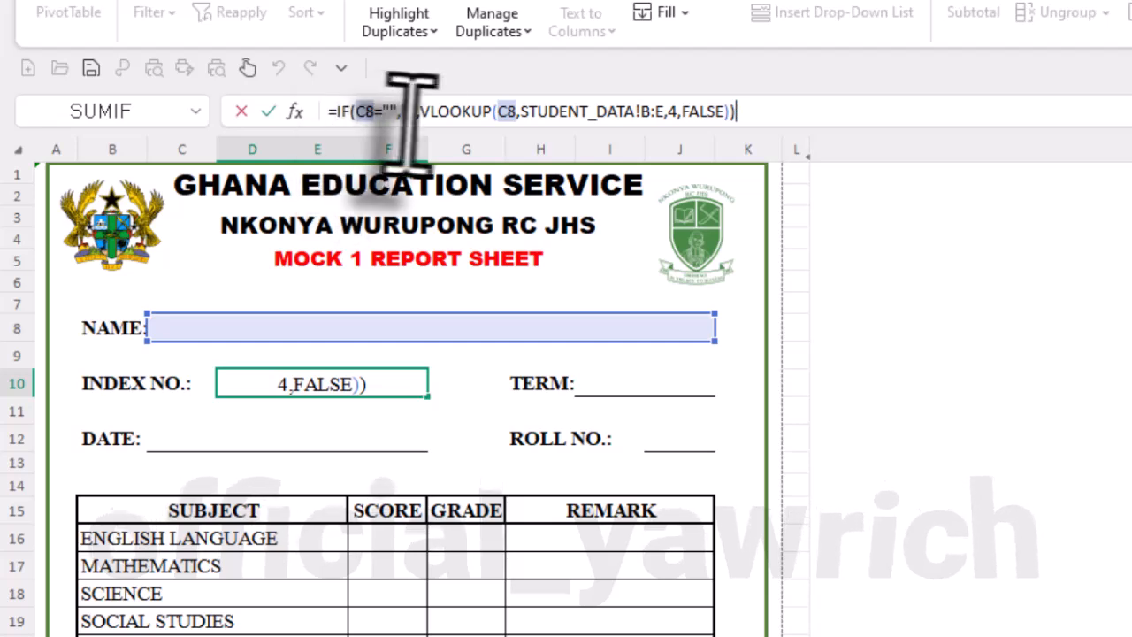
left_click(492, 116)
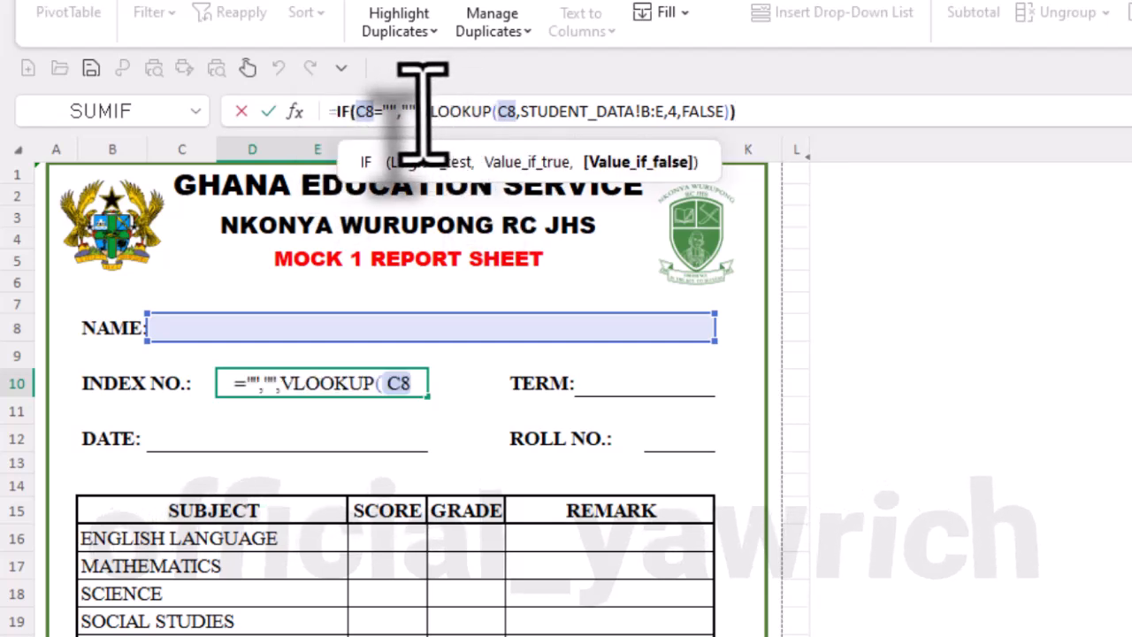
left_click_drag(422, 113, 330, 113)
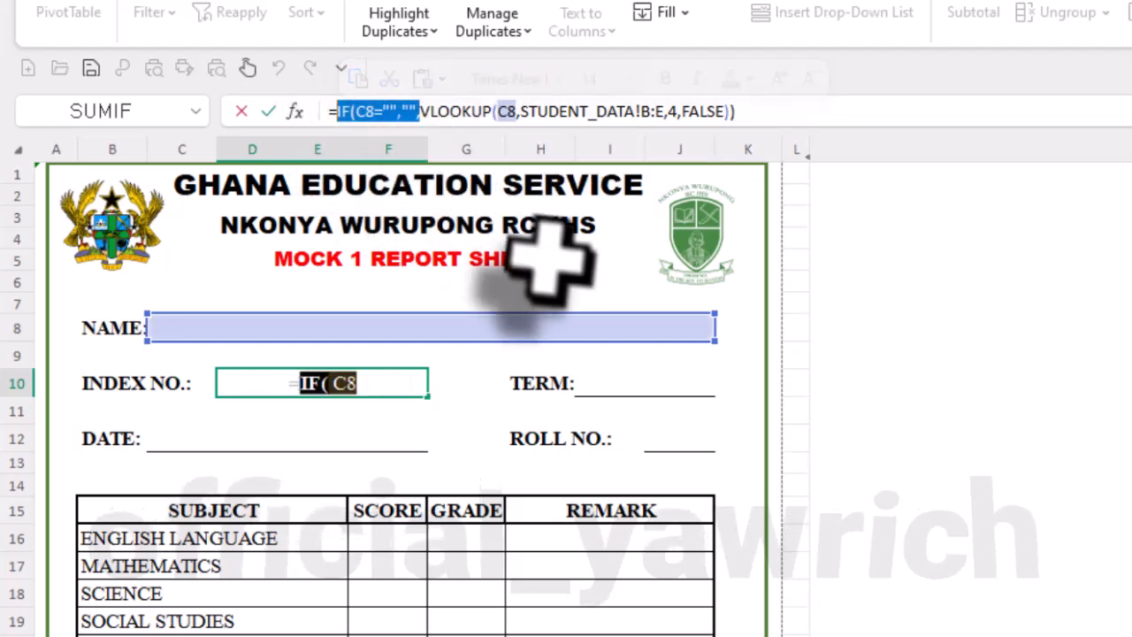
key("BackSpace")
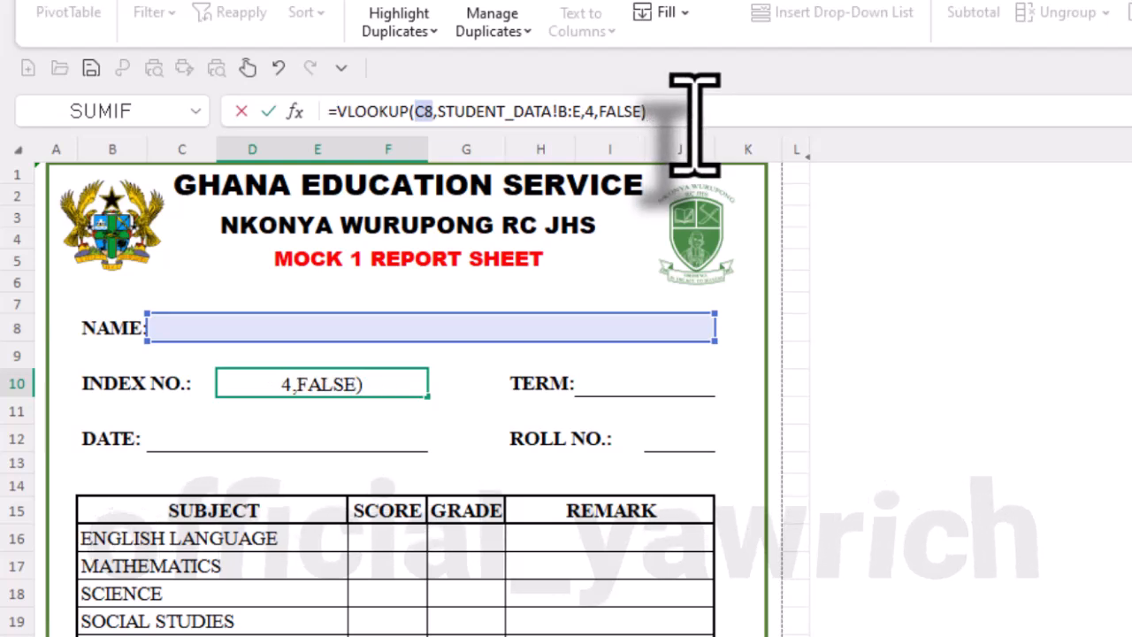
key("Return")
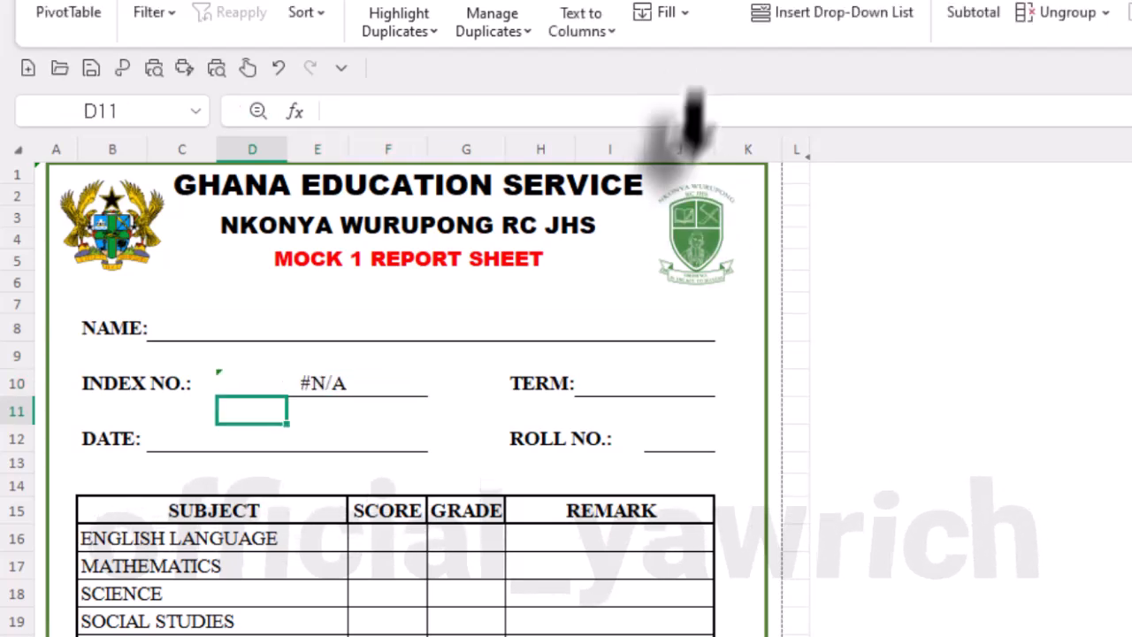
- Check the error details on D10 and restore its formula to =IF(C8="","",VLOOKUP(C8,STUDENT_DATA!B:E,4,FALSE))
left_click(345, 389)
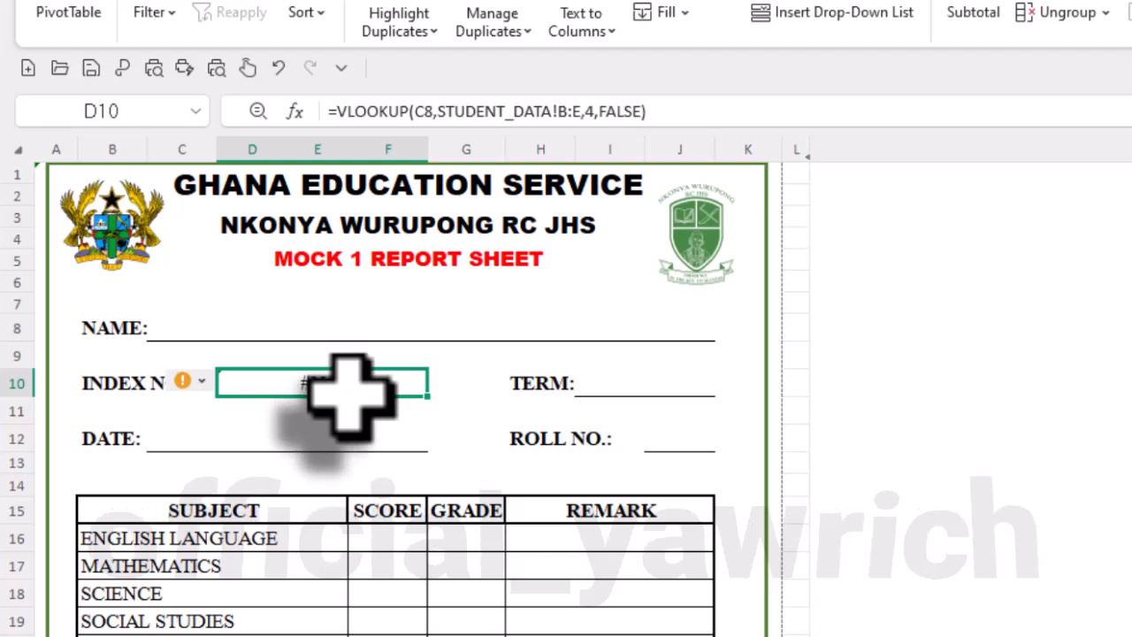
left_click(206, 382)
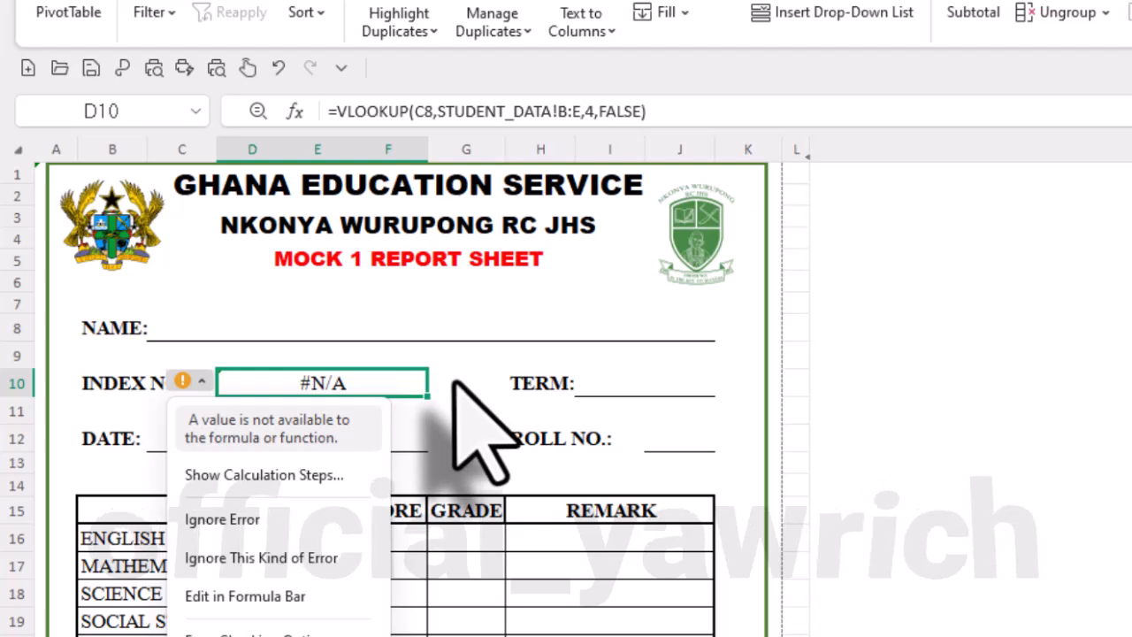
left_click_drag(672, 111, 122, 104)
type("=IF(C8=\"\",\"\",VLOOKUP(C8,STUDENT_DATA!B:E,4,FALSE))")
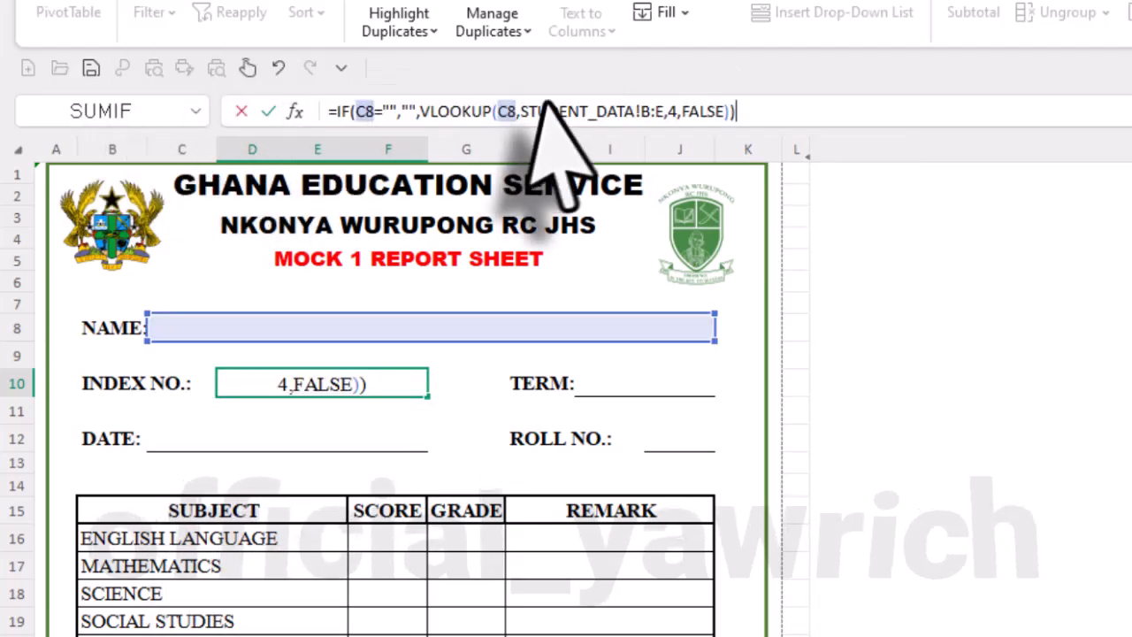
key("Return")
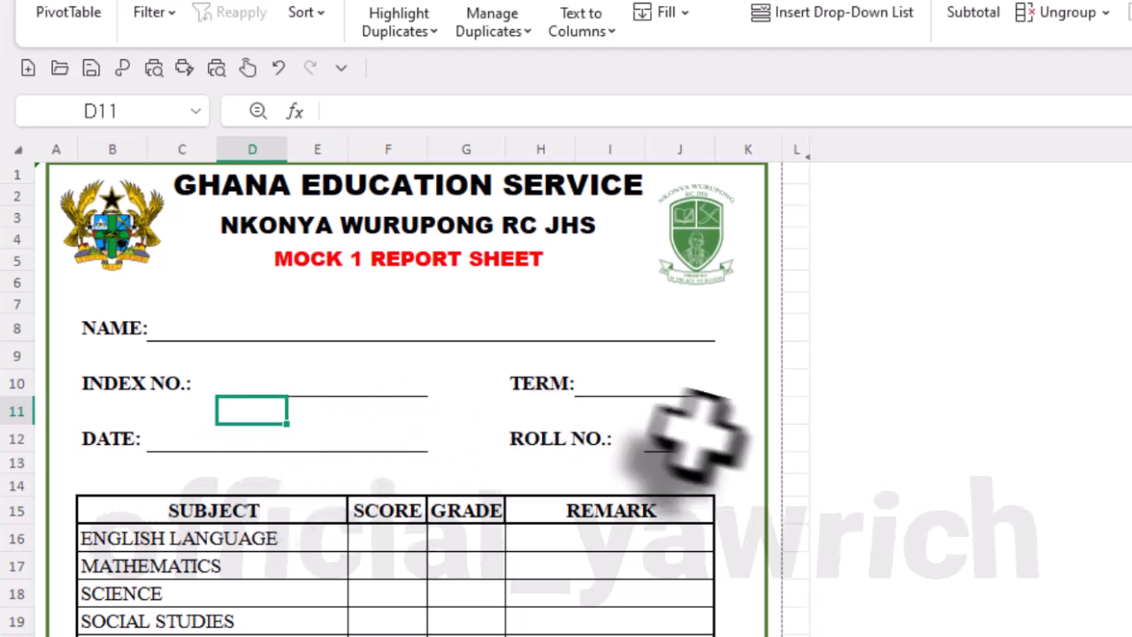
- Enter TWO(2) as the report's TERM in cell I10
left_click(614, 392)
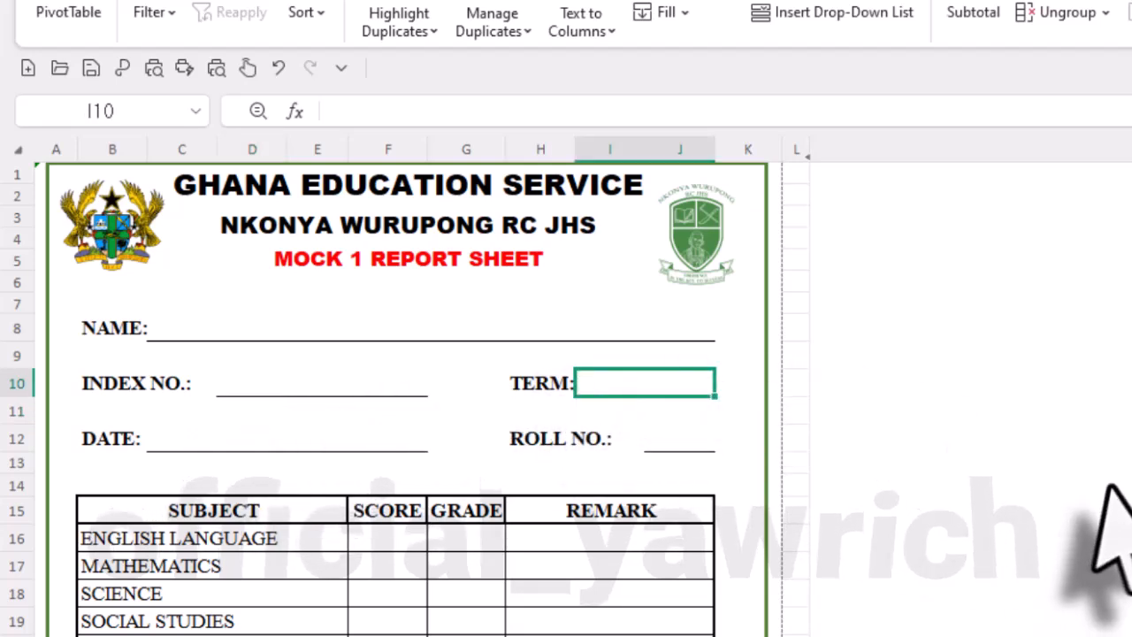
type("TWO(2")
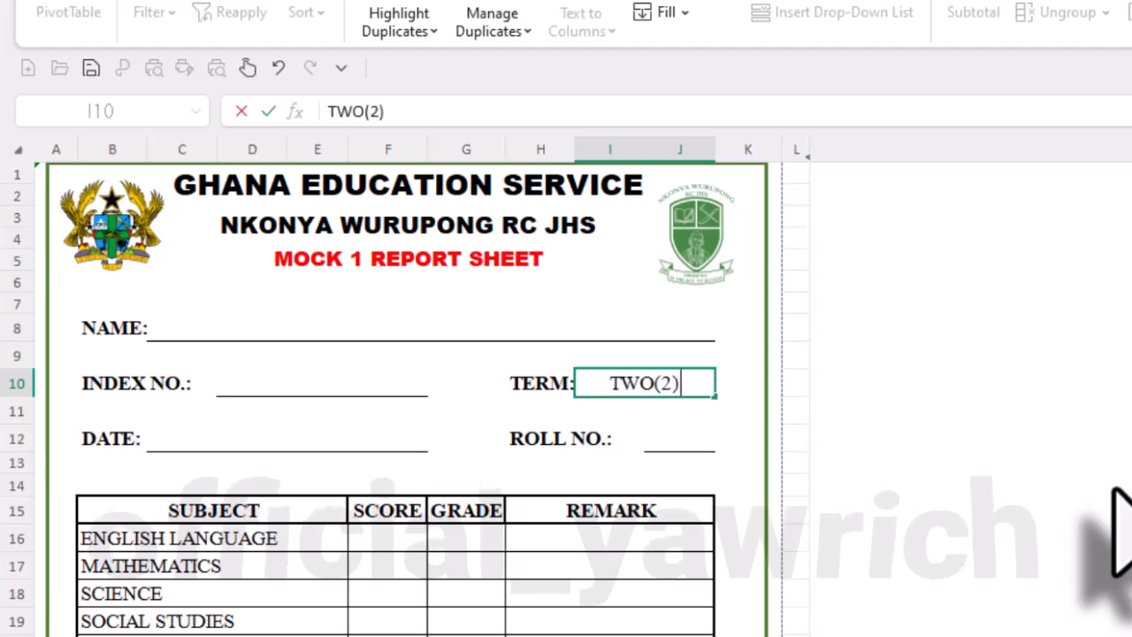
key("Return")
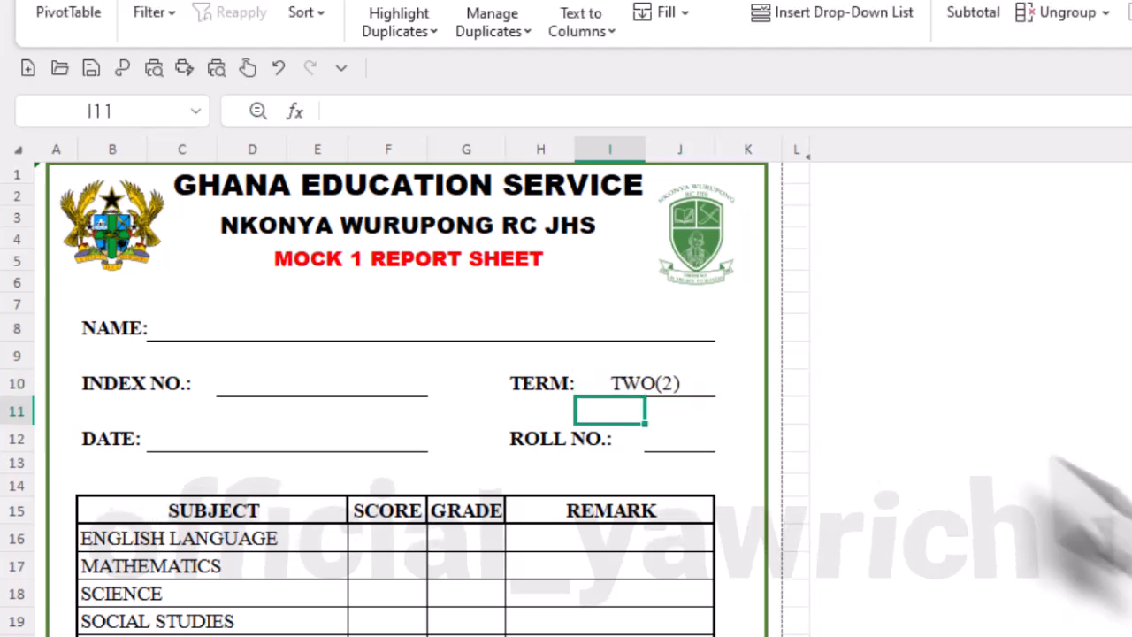
- Enter the report's DATE in cell C12, starting with 12TH
left_click(297, 436)
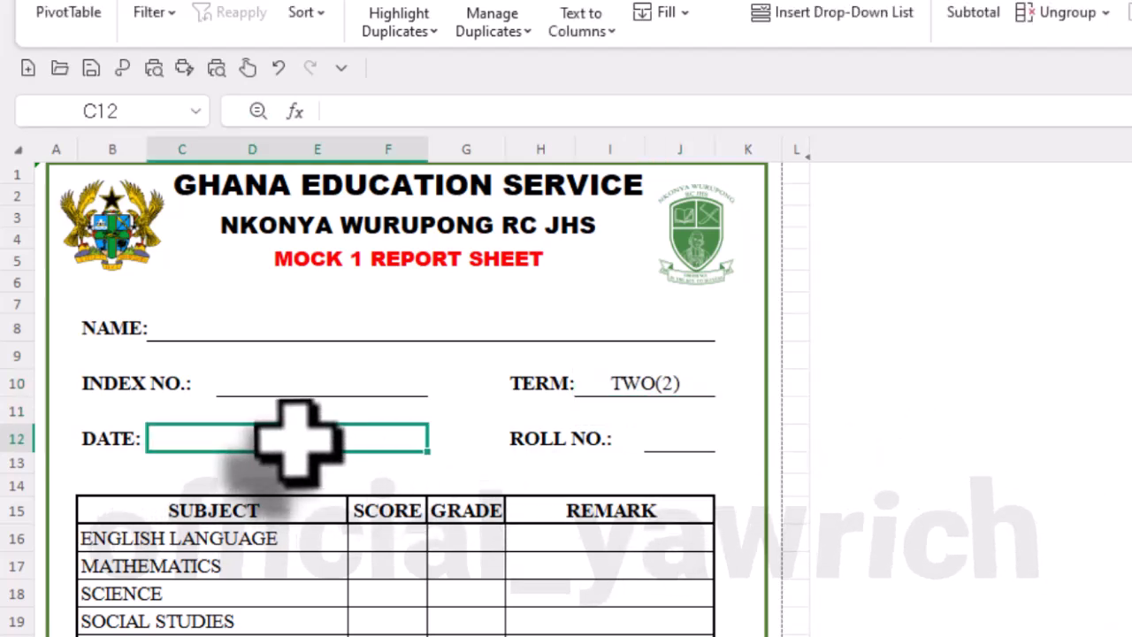
type("12TH MARCH, 2026")
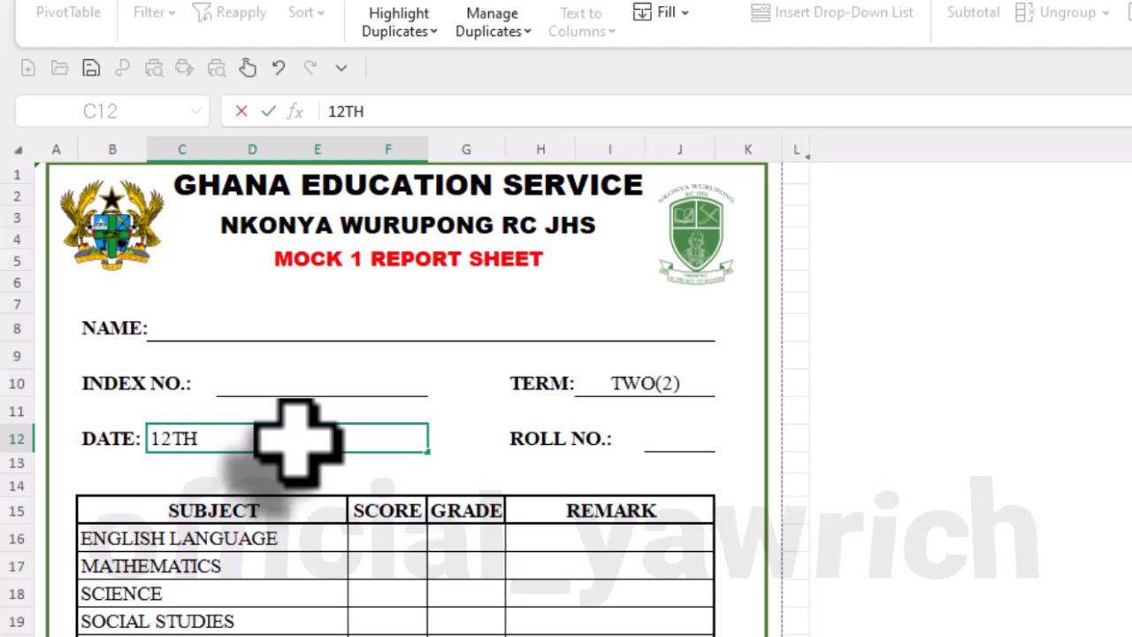
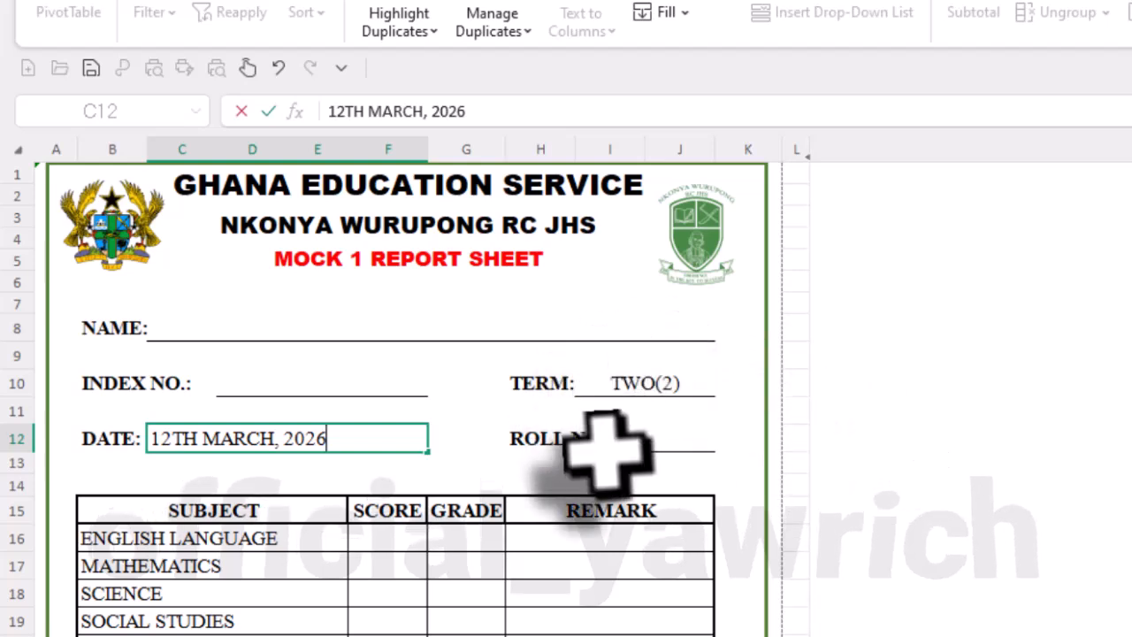
- Commit the date 12TH MARCH, 2026, and link the ROLL NO. cell J12 to the master sheet with =MASTERSHEET!AH4
left_click(659, 449)
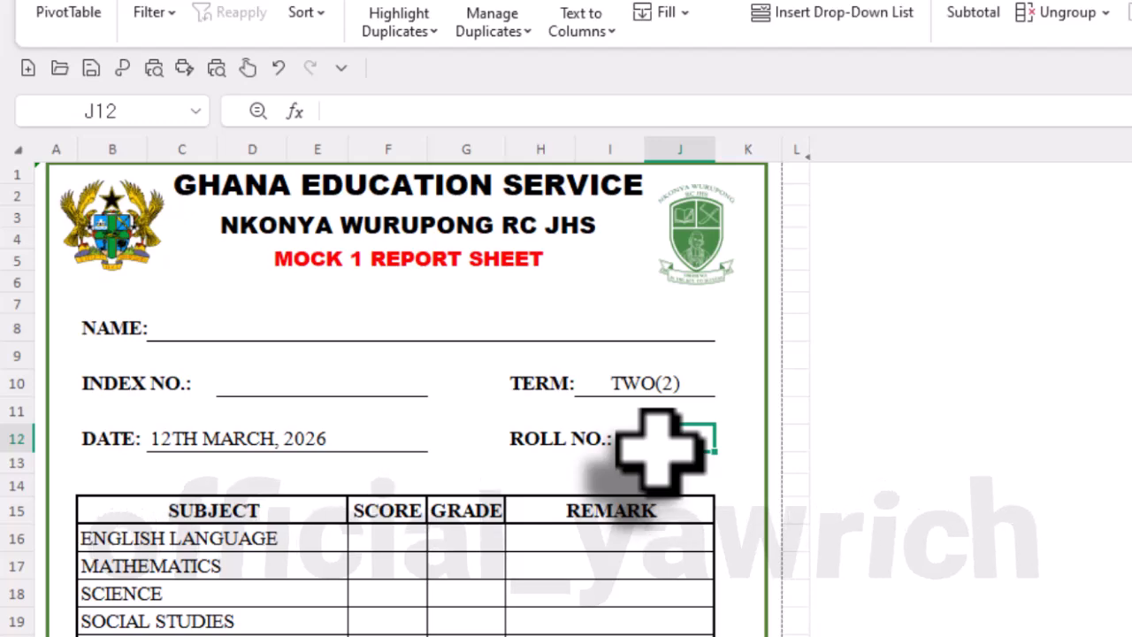
type("=")
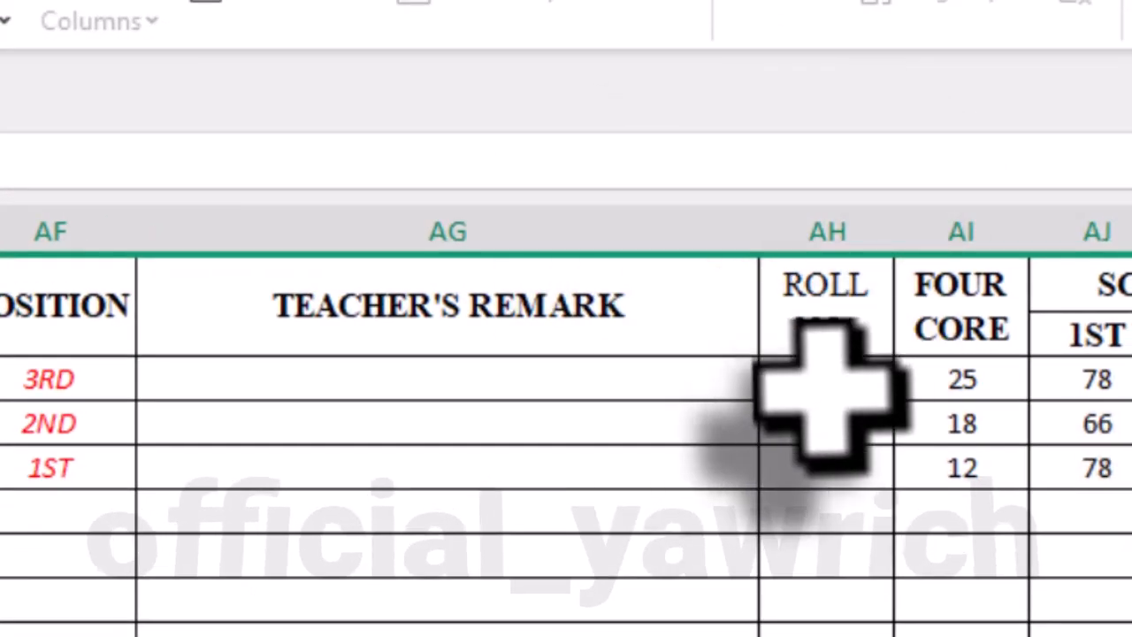
left_click(827, 389)
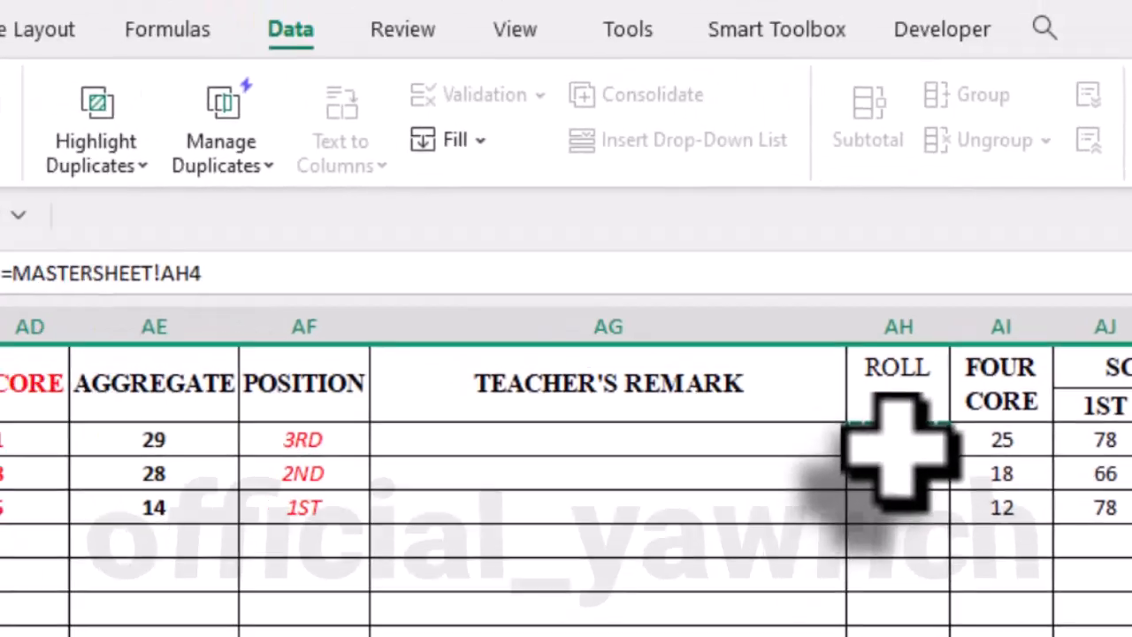
key("Return")
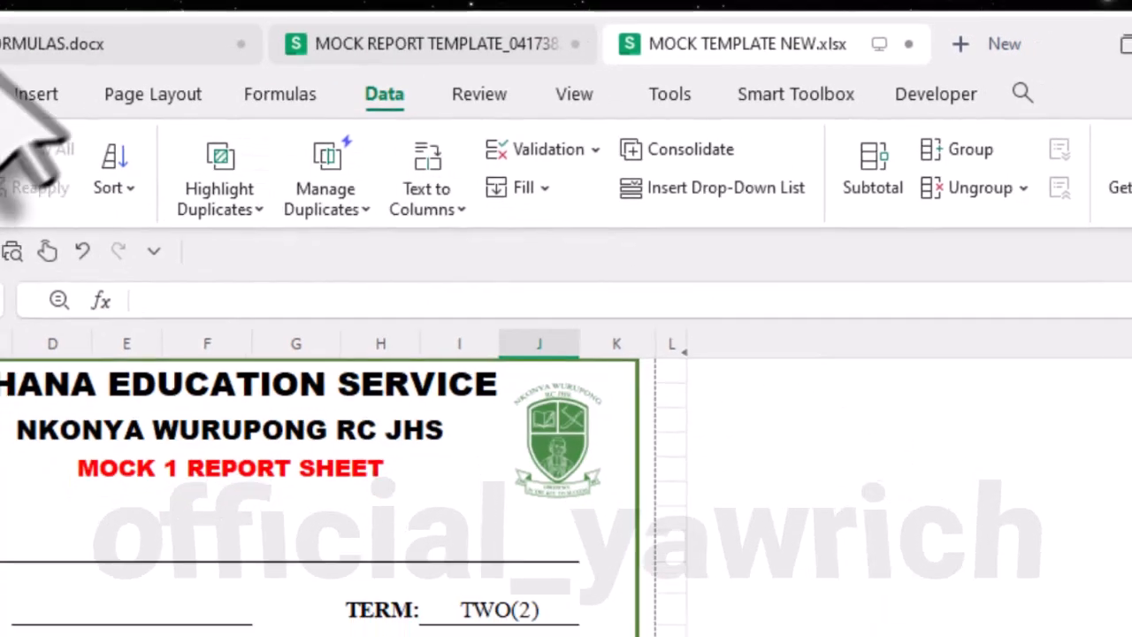
- Check the ROLL NO. - REPORT formula in FORMULAS.docx and return to MOCK TEMPLATE NEW.xlsx
left_click(44, 45)
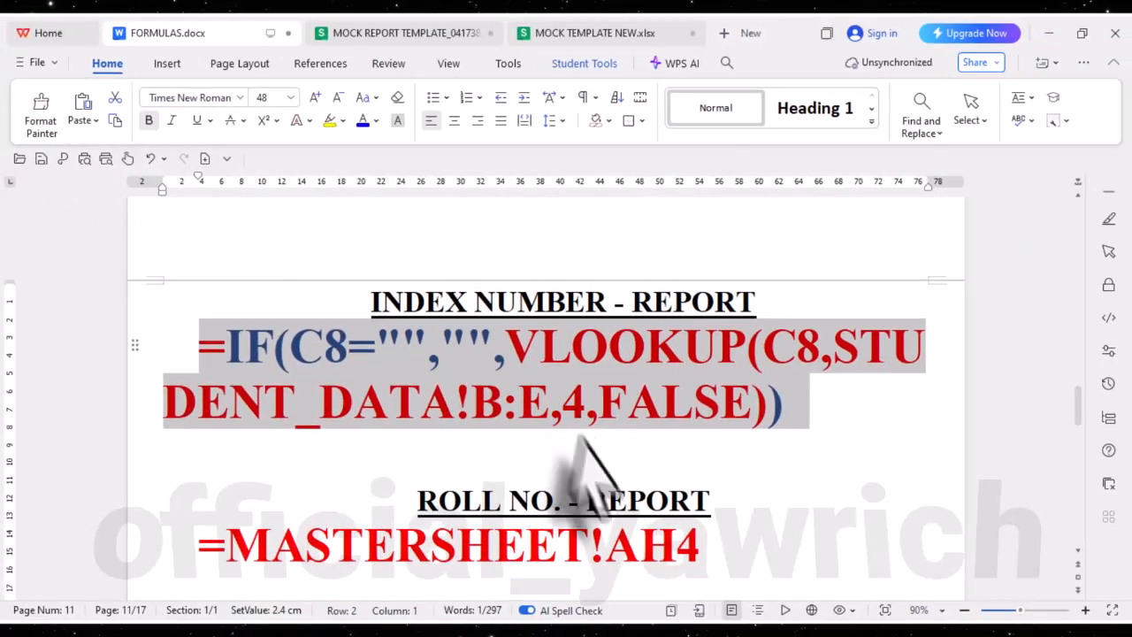
scroll(619, 466, "down", 2)
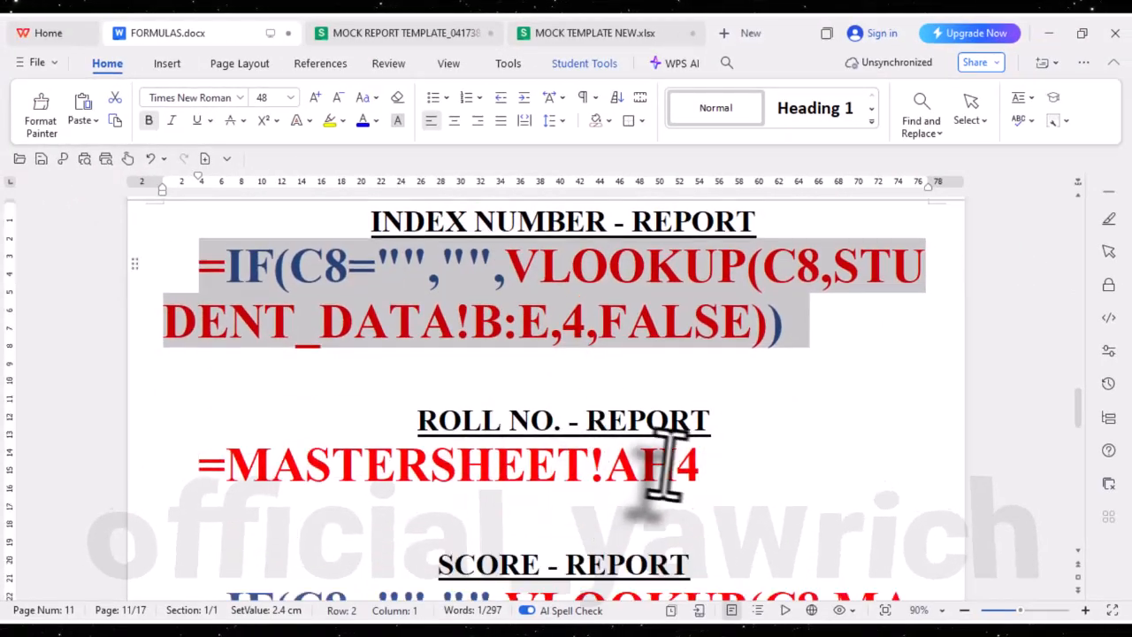
left_click_drag(705, 469, 526, 469)
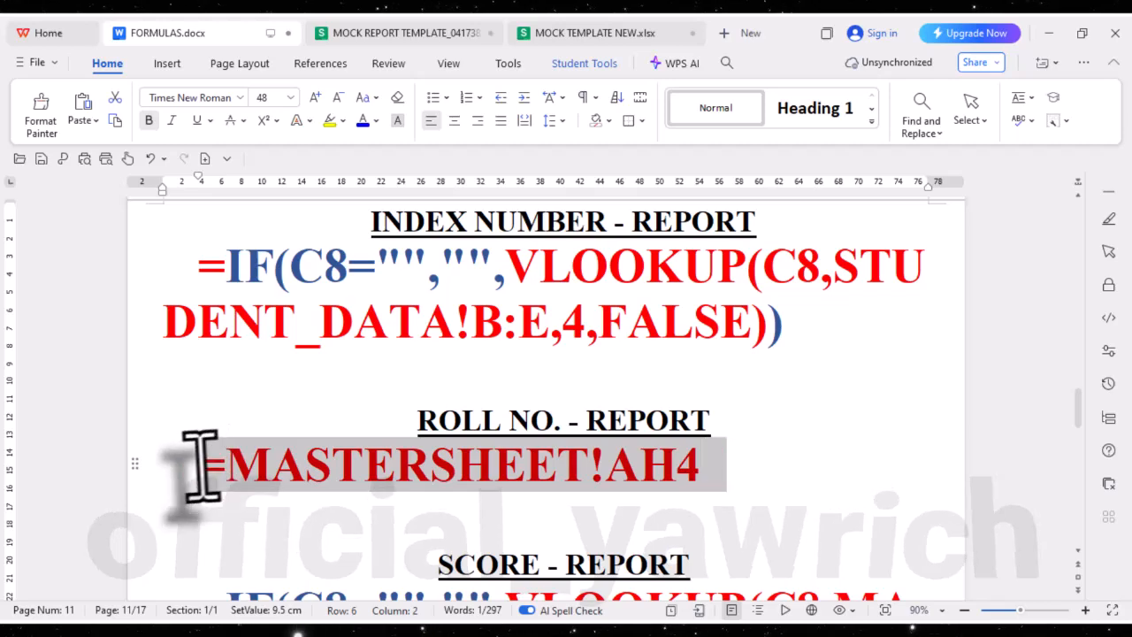
left_click(603, 467)
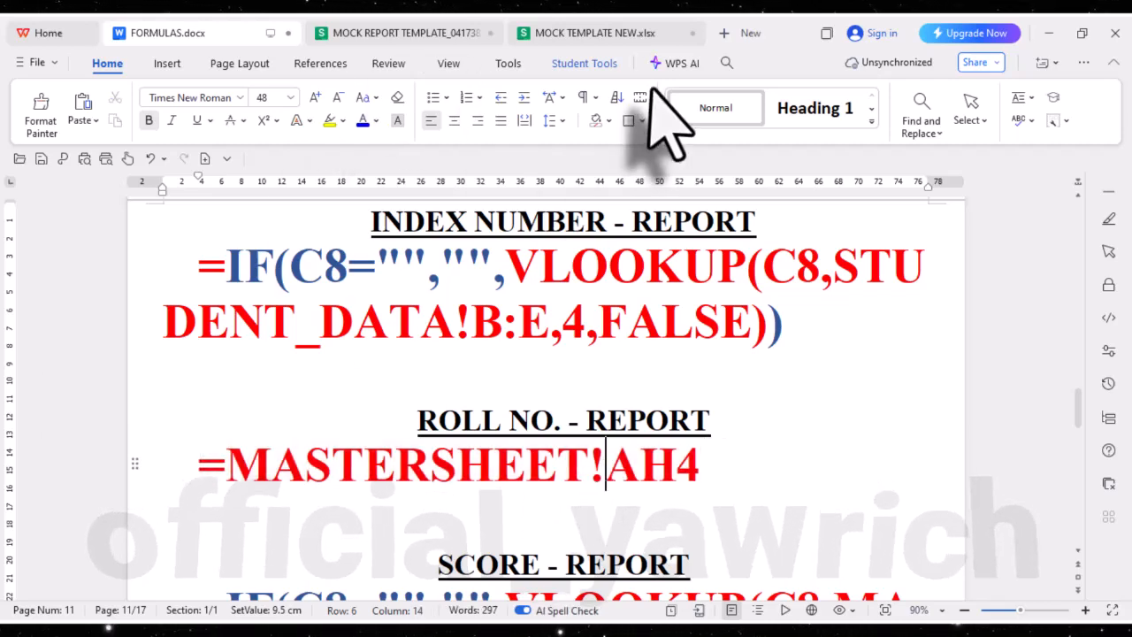
left_click(574, 36)
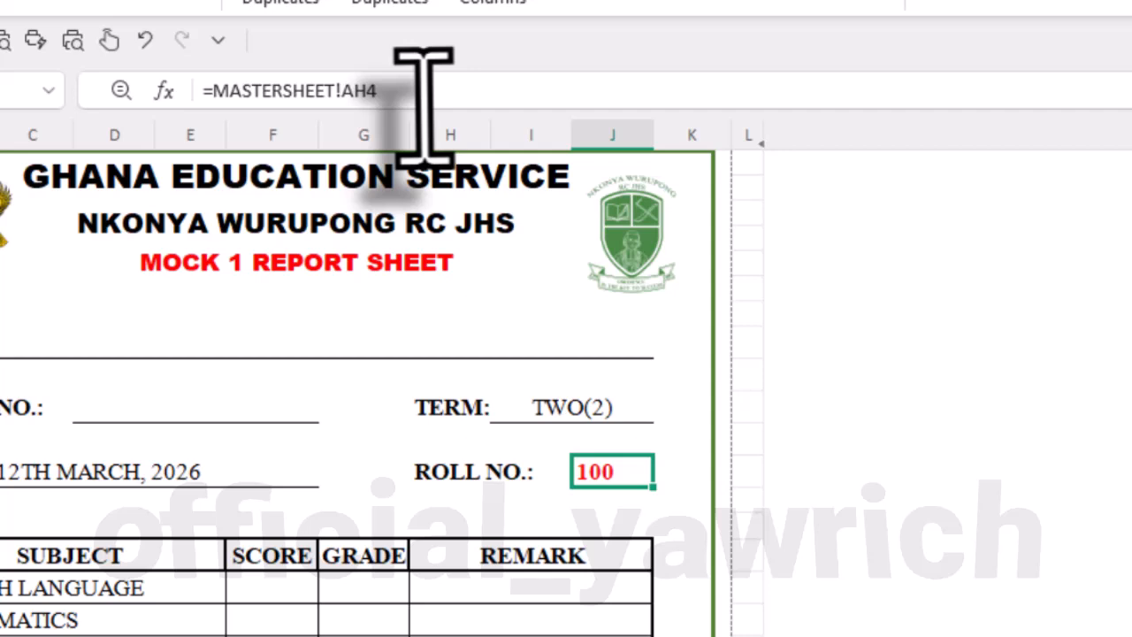
- Clear the formula from the ROLL NO. cell J12 on the REPORT sheet
left_click(141, 50)
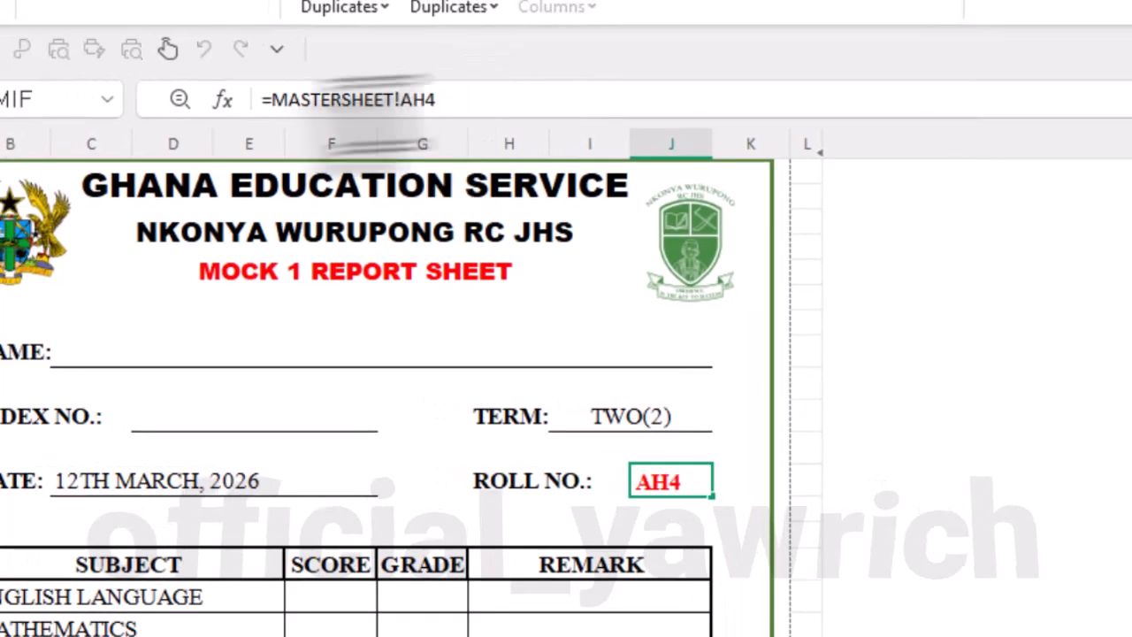
left_click_drag(443, 100, 106, 80)
key("BackSpace")
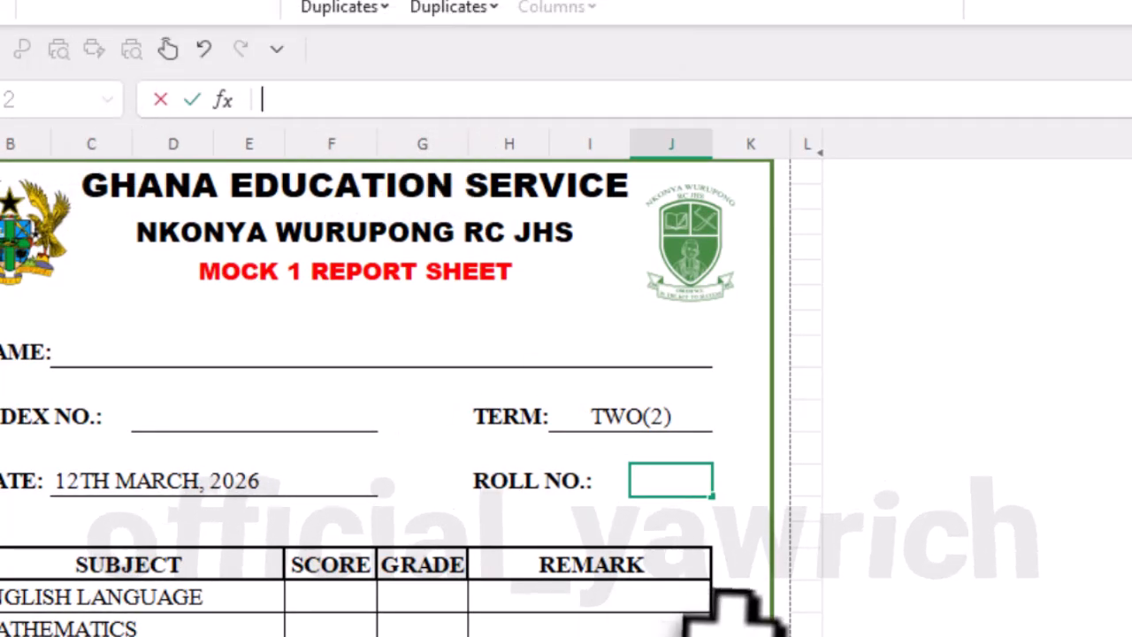
left_click(743, 624)
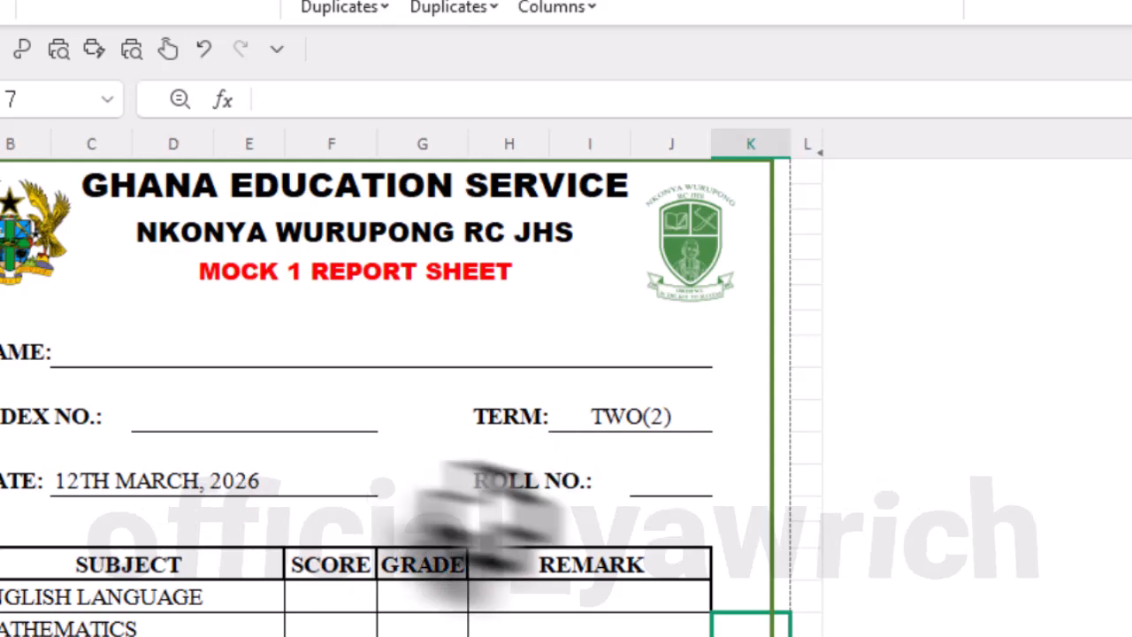
- Inspect the formula behind the ROLL NO. value in cell AH4 of the MASTERSHEET
left_click(346, 608)
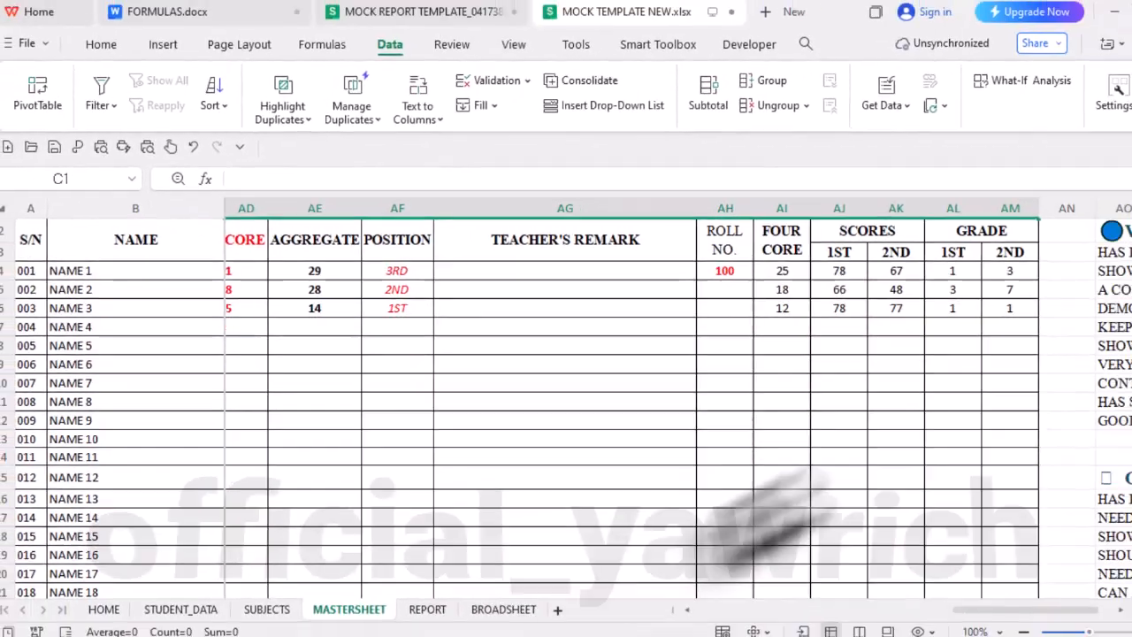
scroll(701, 409, "up", 1)
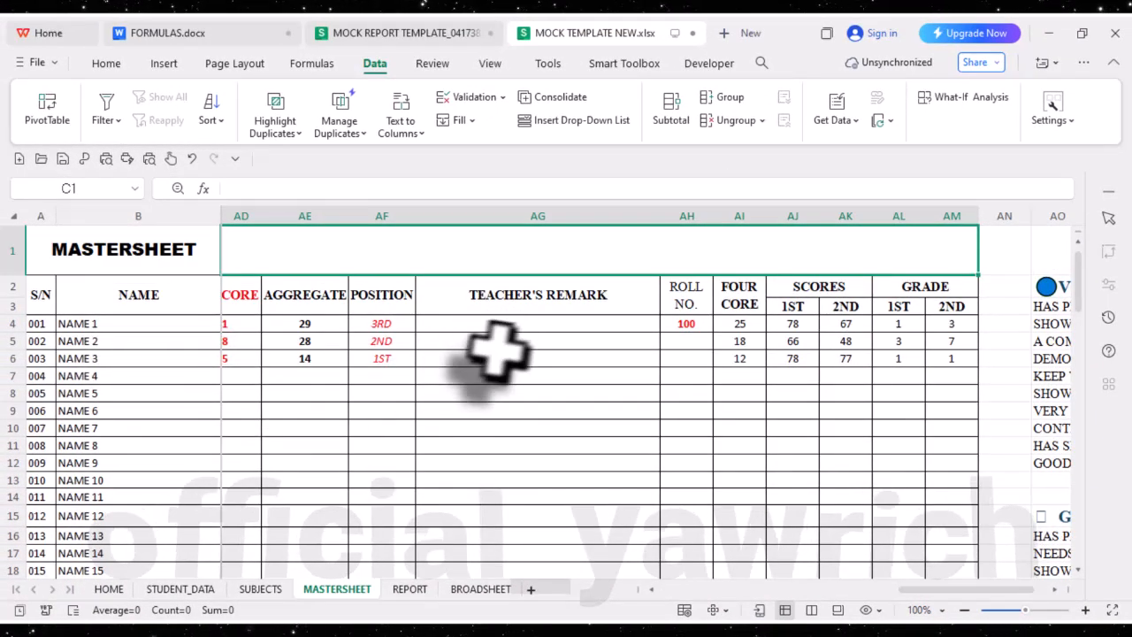
left_click(681, 325)
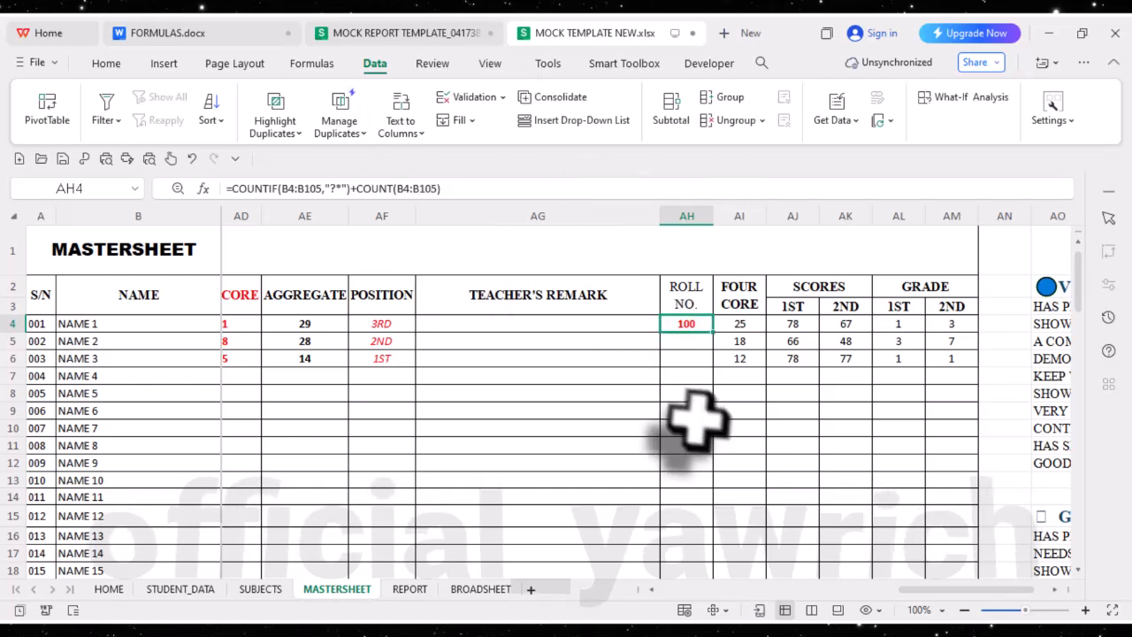
- Enter =MASTERSHEET!AH4 in the REPORT sheet's ROLL NO. cell J12, leaving the border rectangle unselected
left_click(410, 589)
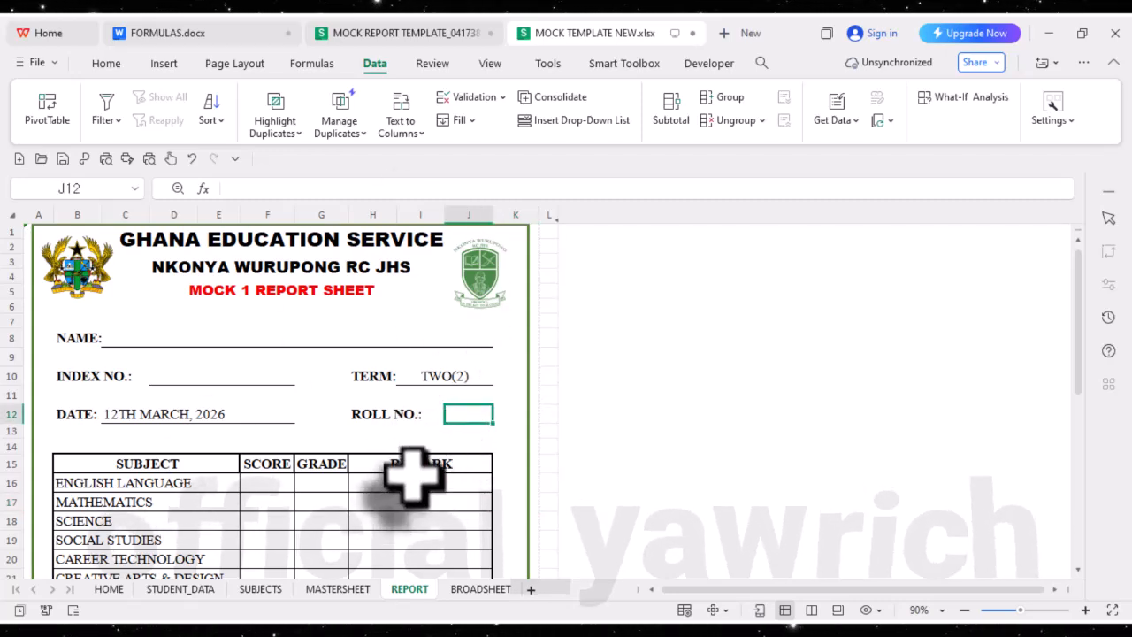
type("=")
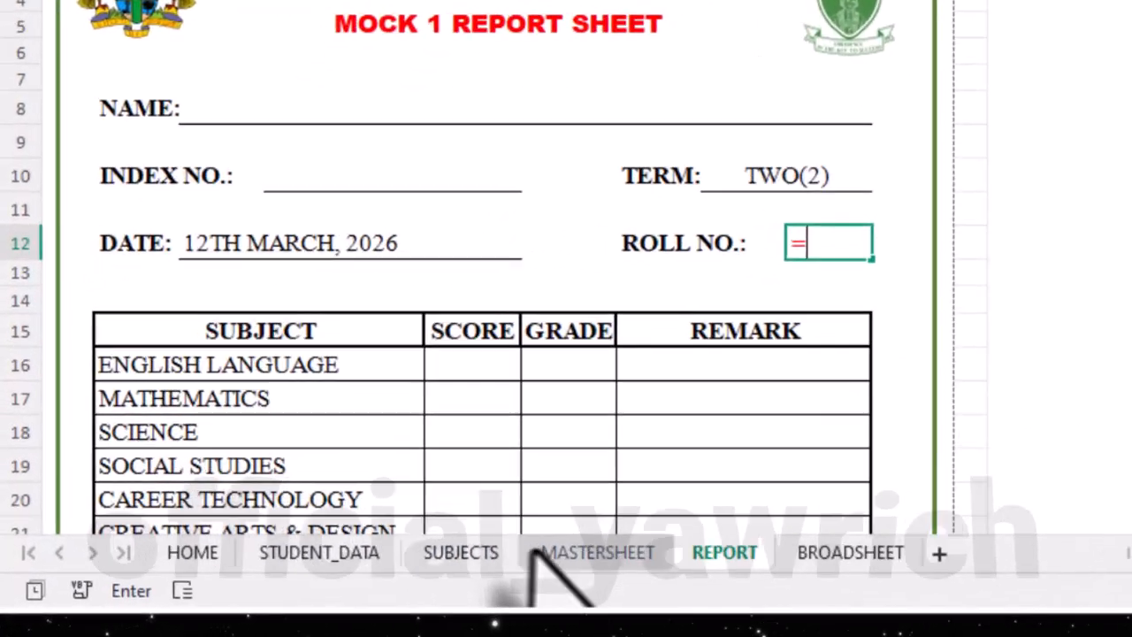
left_click(338, 589)
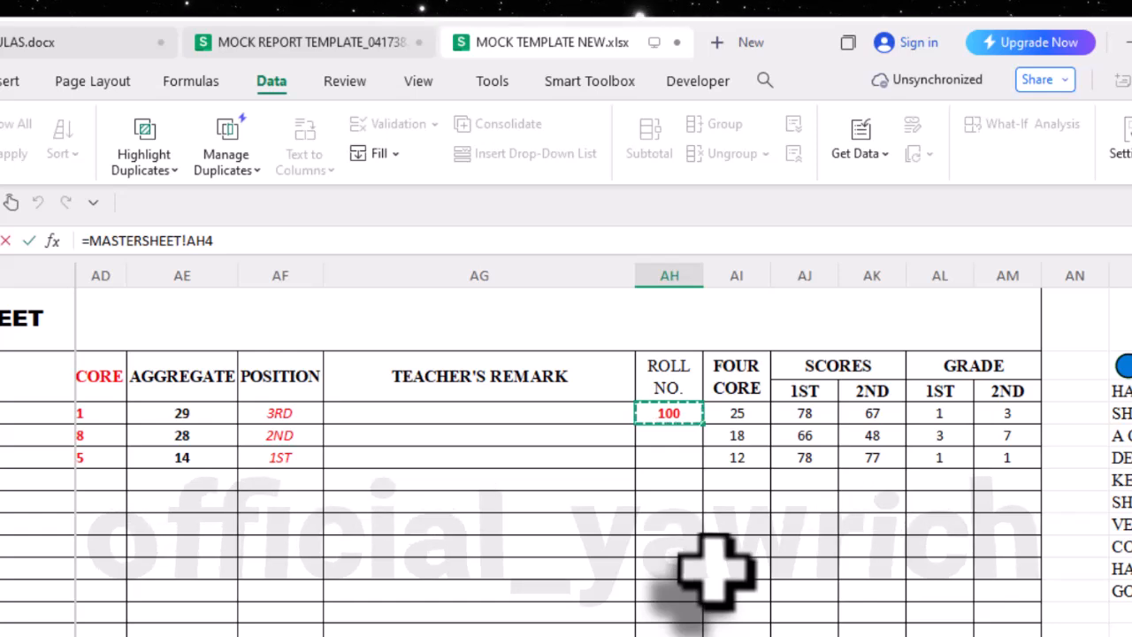
key("Return")
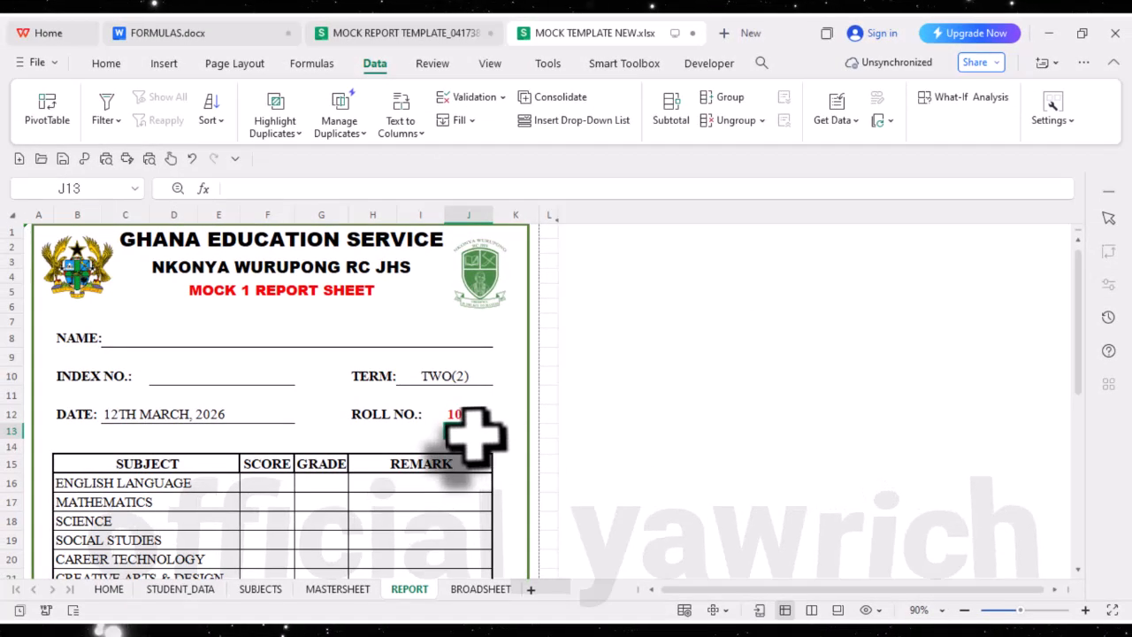
left_click(528, 492)
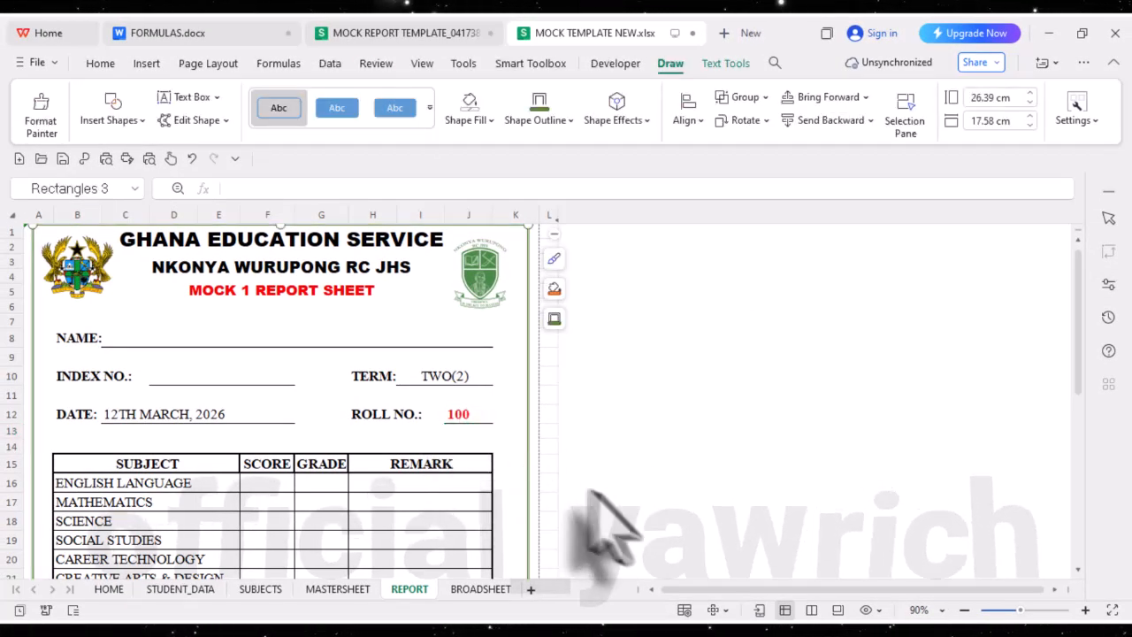
left_click(549, 464)
- Choose NAME 1 from the report's NAME drop-down in cell C8 and look over the filled-in sheet
scroll(343, 443, "down", 1)
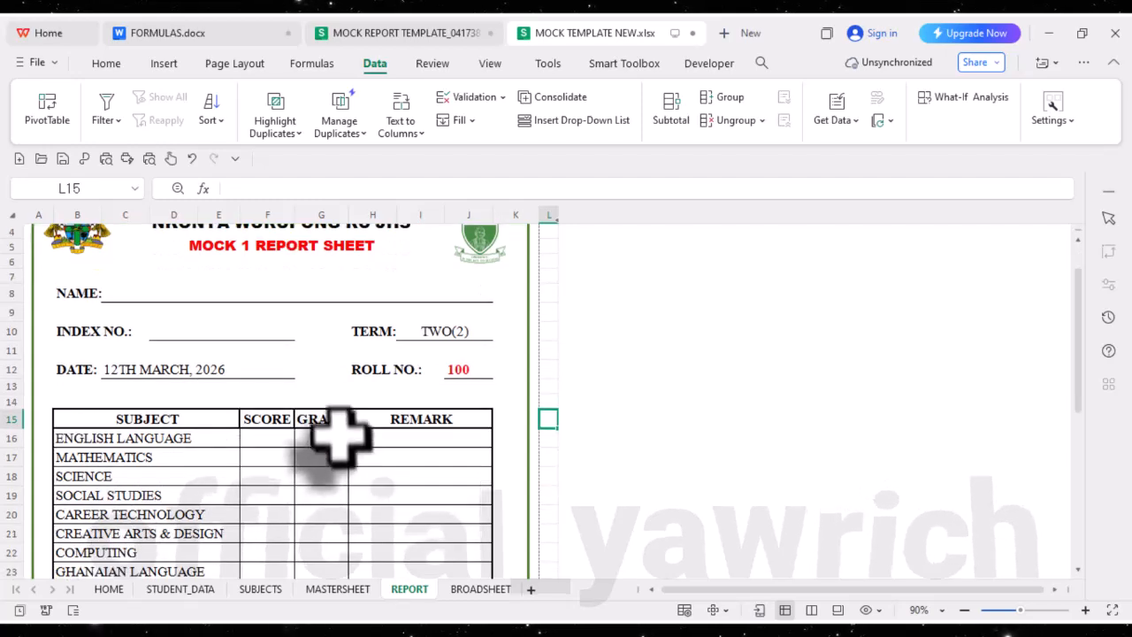
left_click(364, 299)
left_click(498, 295)
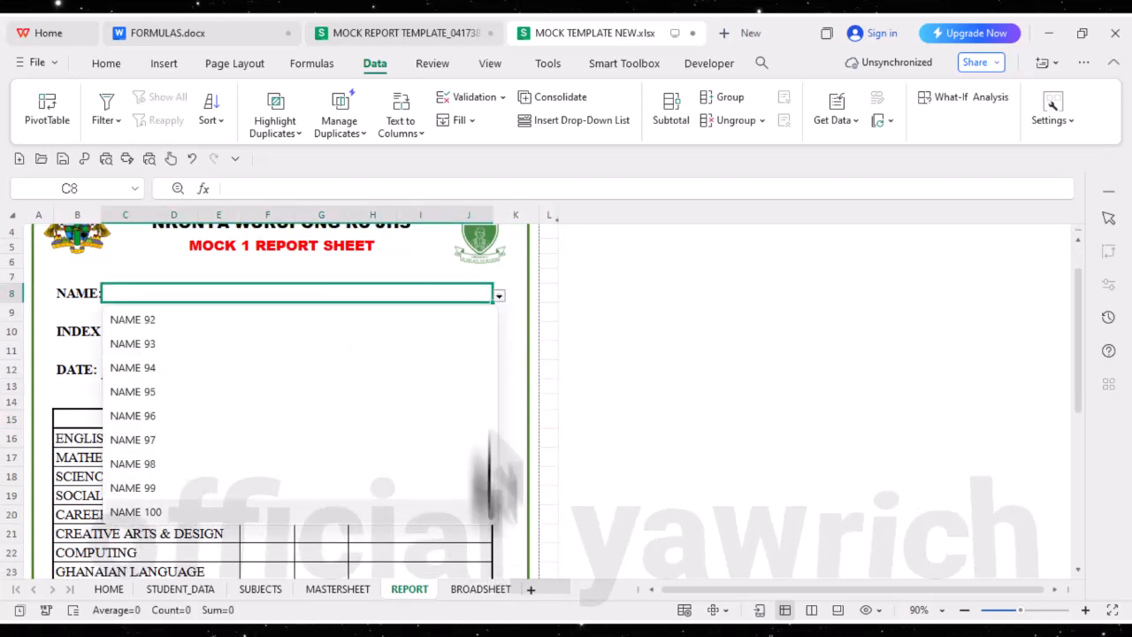
left_click_drag(489, 478, 477, 265)
left_click(262, 320)
scroll(243, 438, "down", 4)
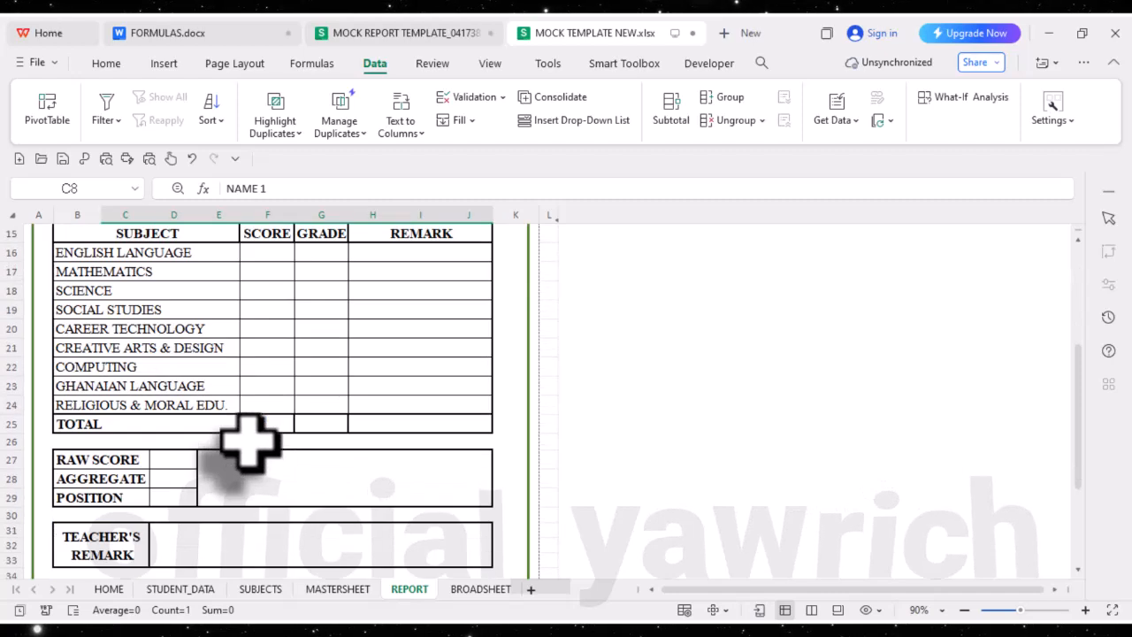
scroll(250, 442, "up", 3)
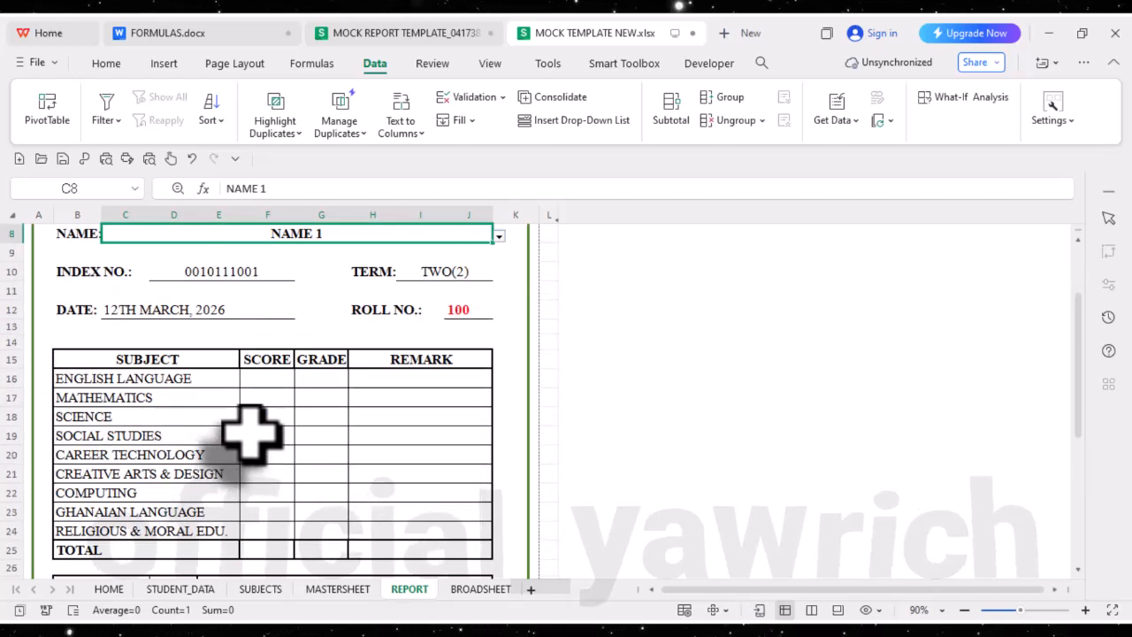
- Start a VLOOKUP formula in the ENGLISH LANGUAGE score cell F16 with the NAME cell C8 as lookup value
scroll(250, 436, "down", 2)
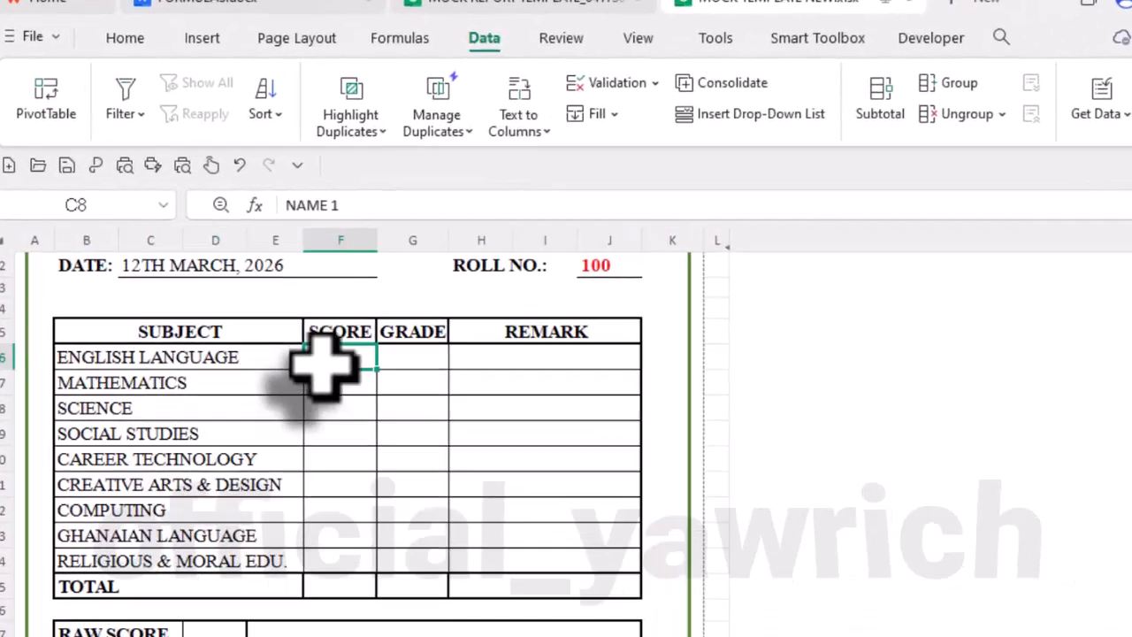
left_click(252, 307)
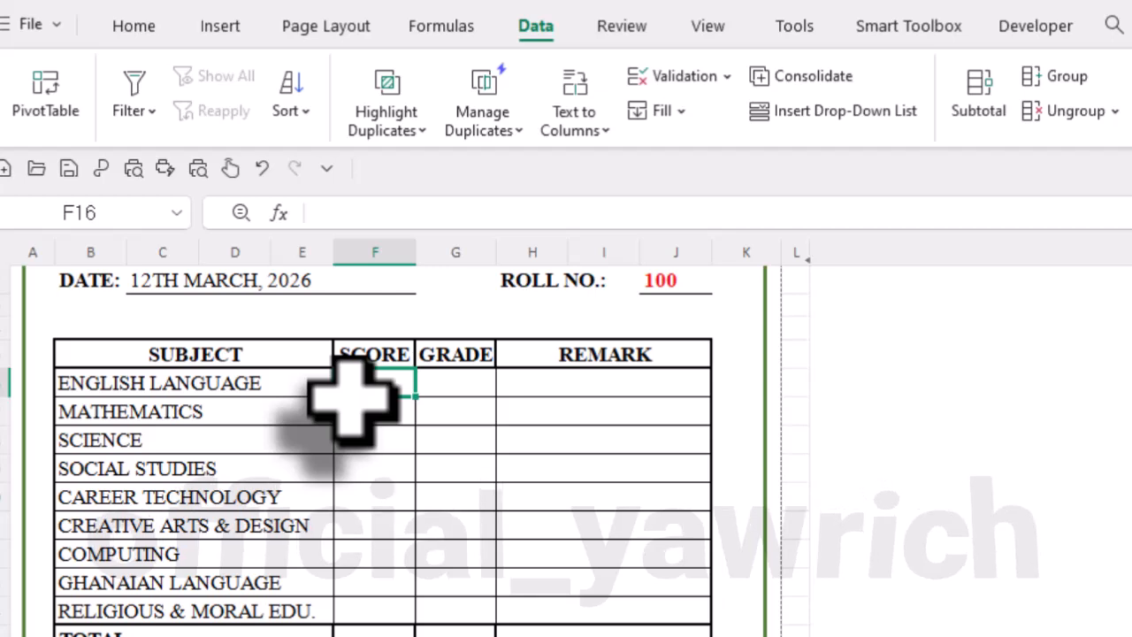
type("=")
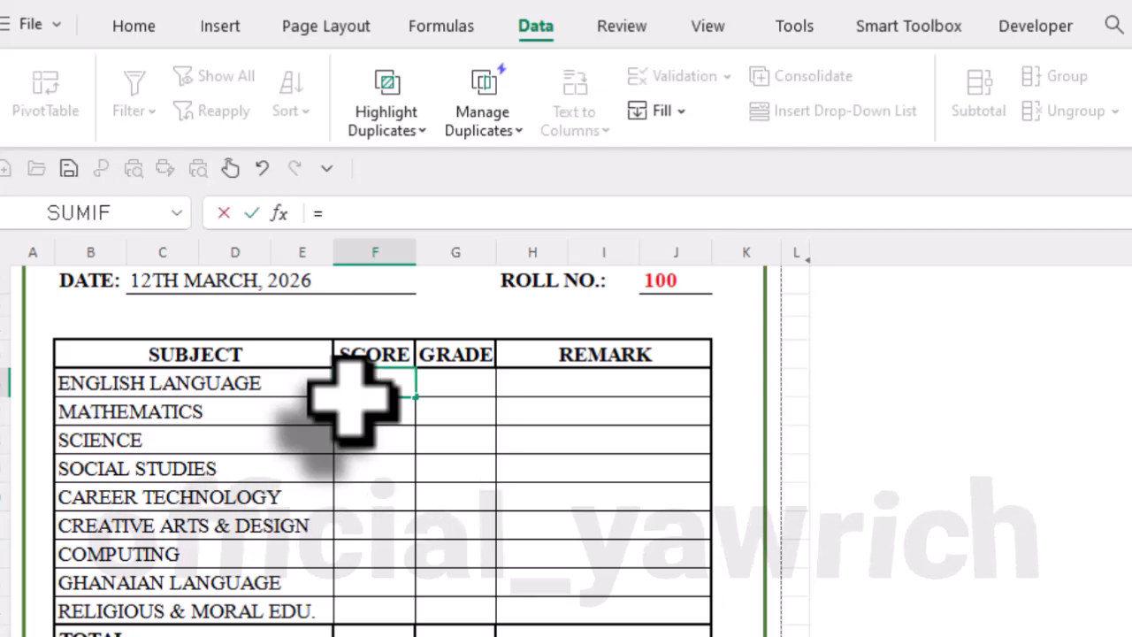
type("V")
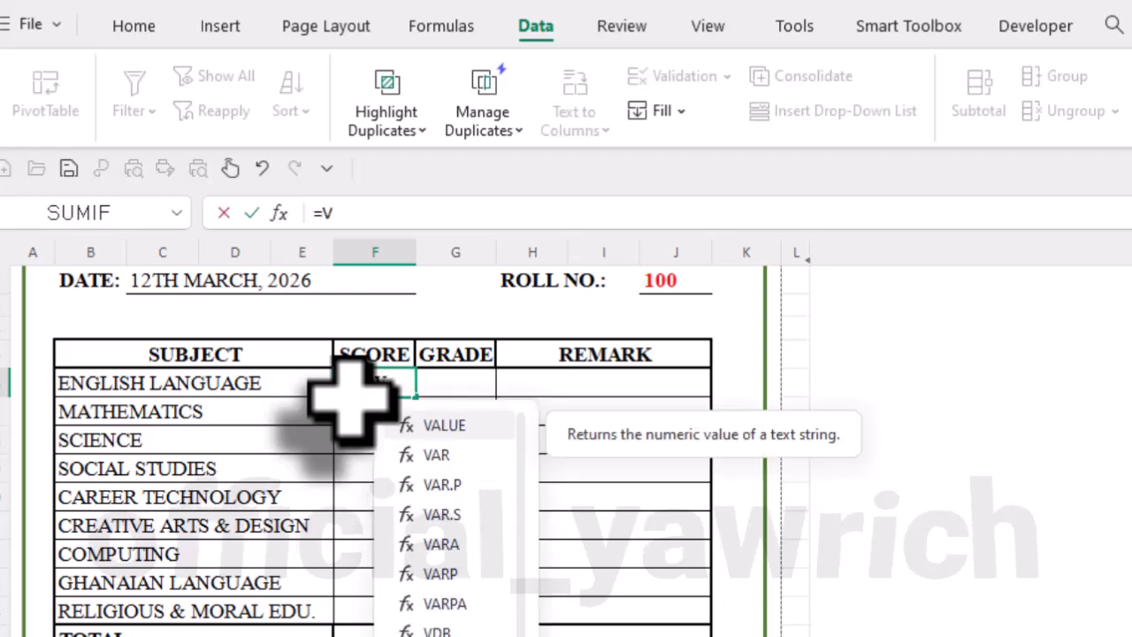
double_click(445, 636)
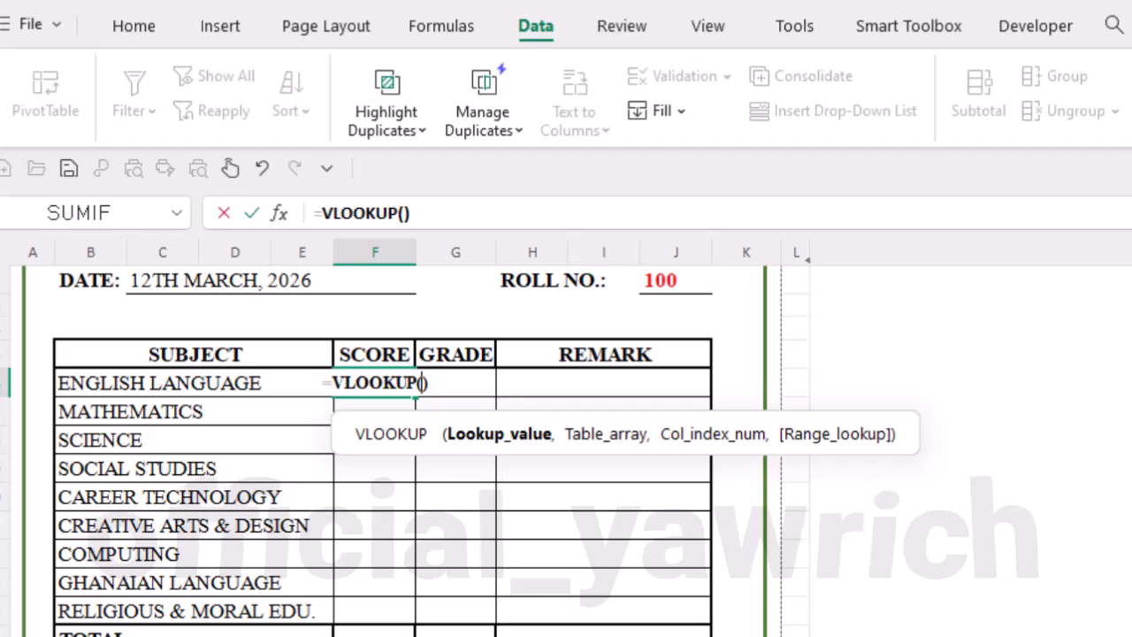
scroll(333, 380, "up", 3)
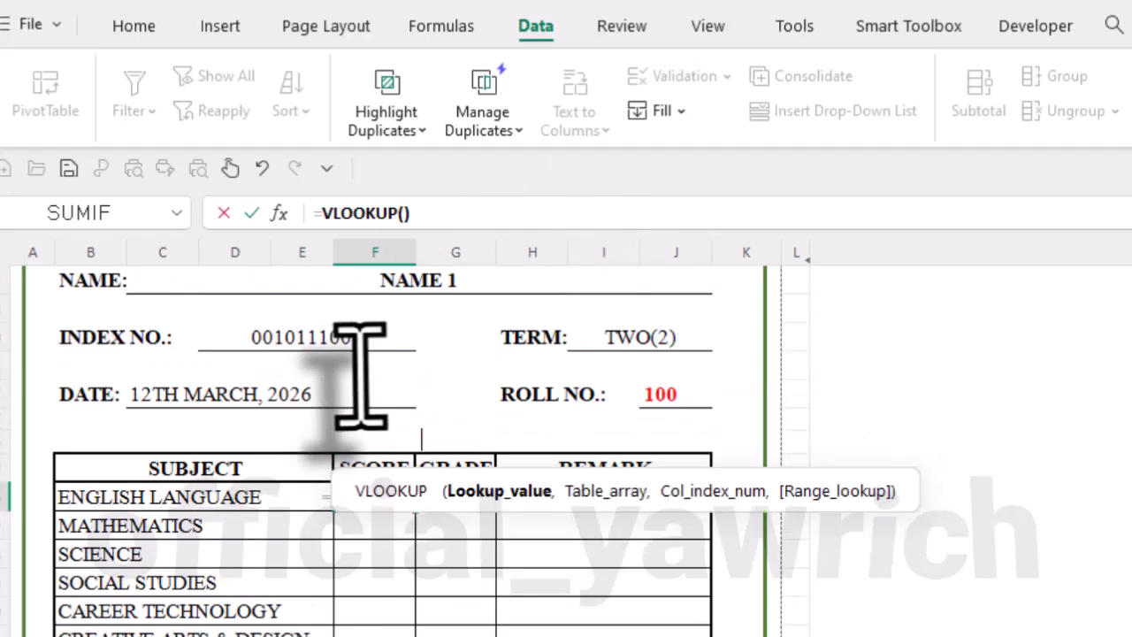
left_click(398, 410)
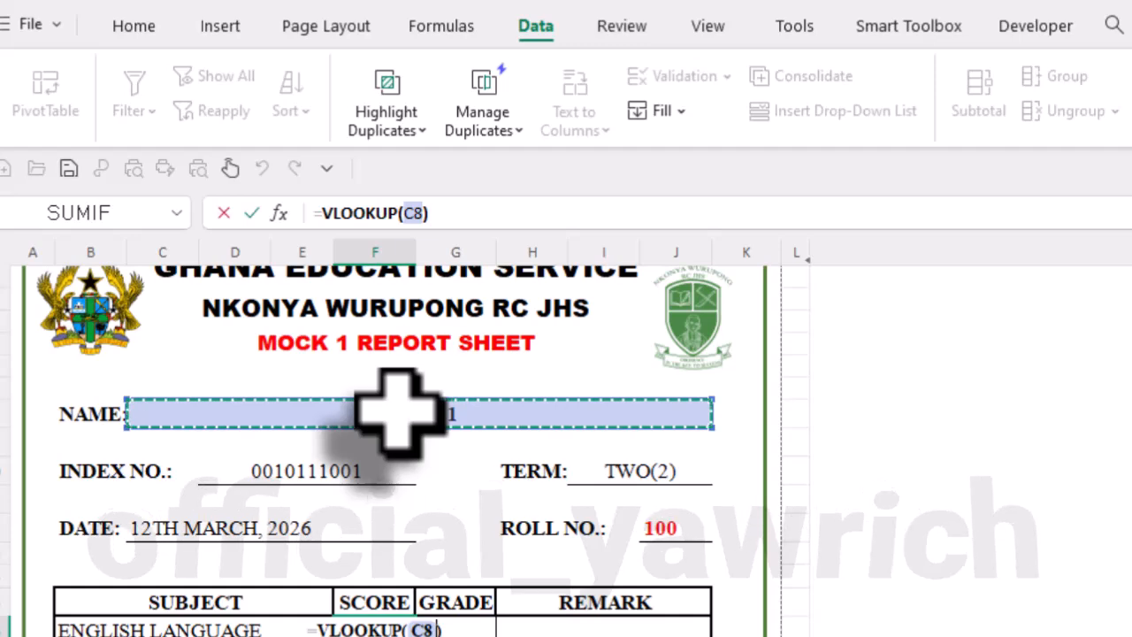
type(",")
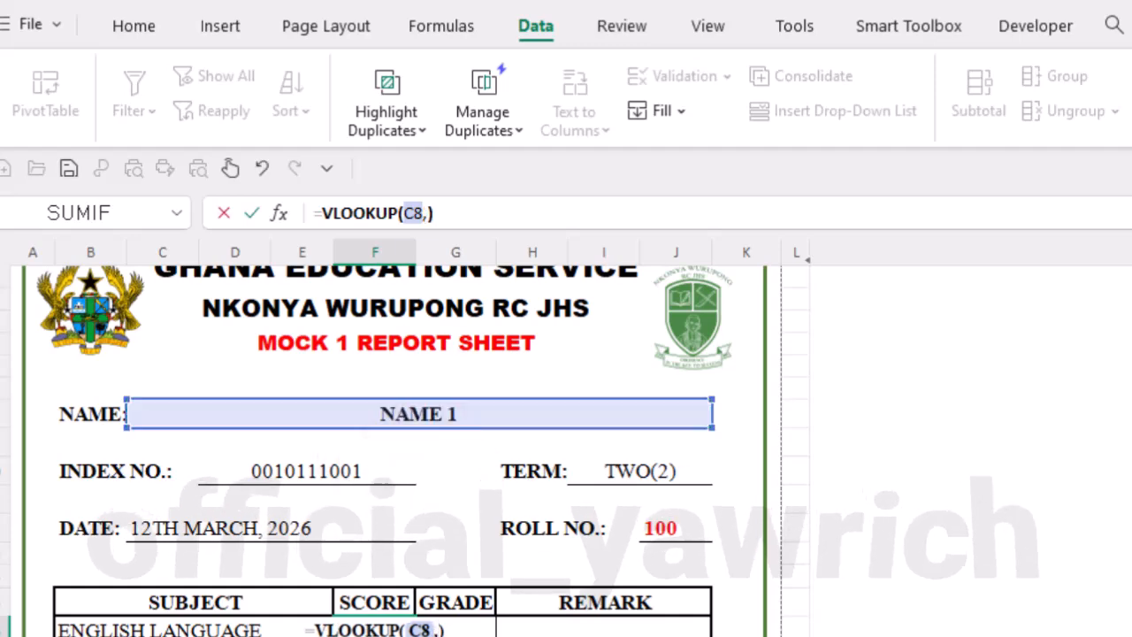
- Set the VLOOKUP table array to columns B:C of the MASTERSHEET, ready for the column index
key("ctrl+Page_Up")
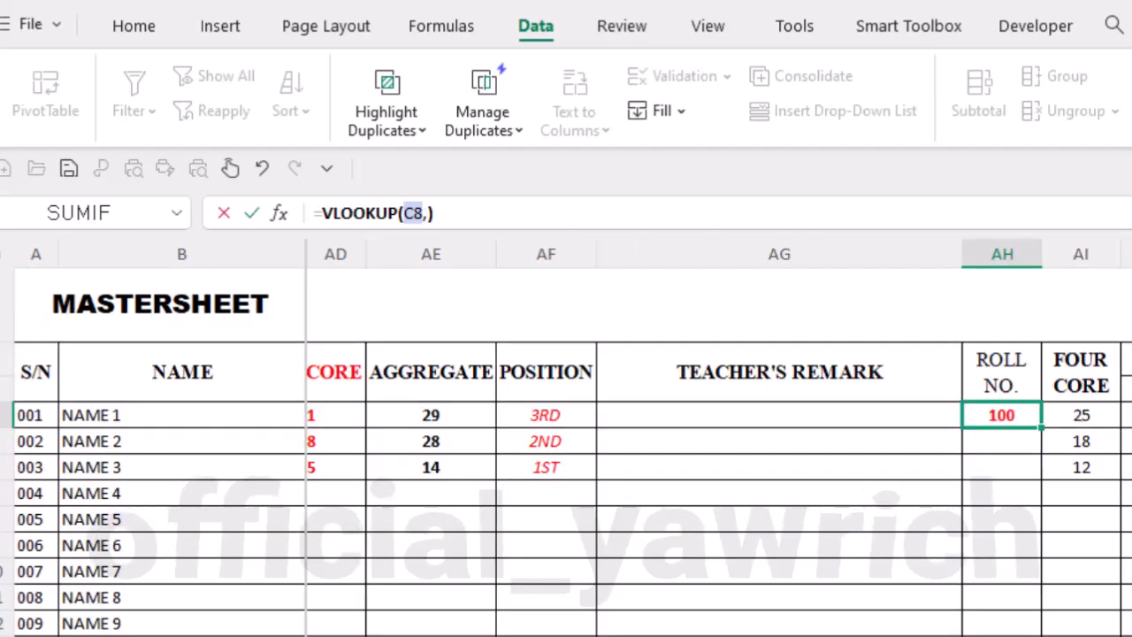
scroll(719, 445, "left", 10)
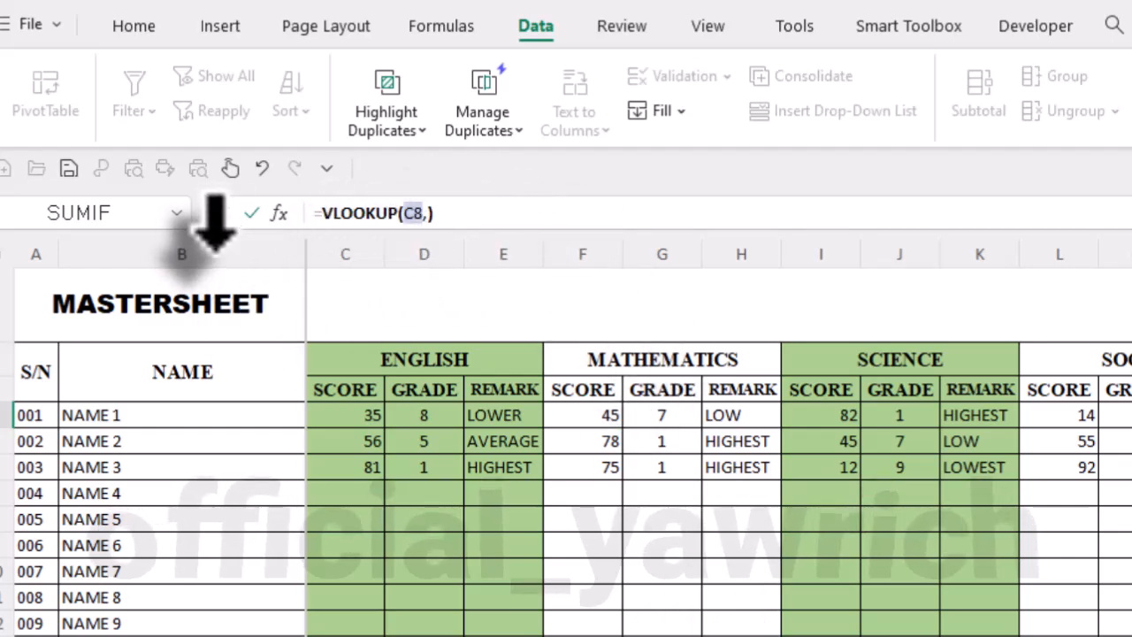
left_click_drag(215, 250, 323, 269)
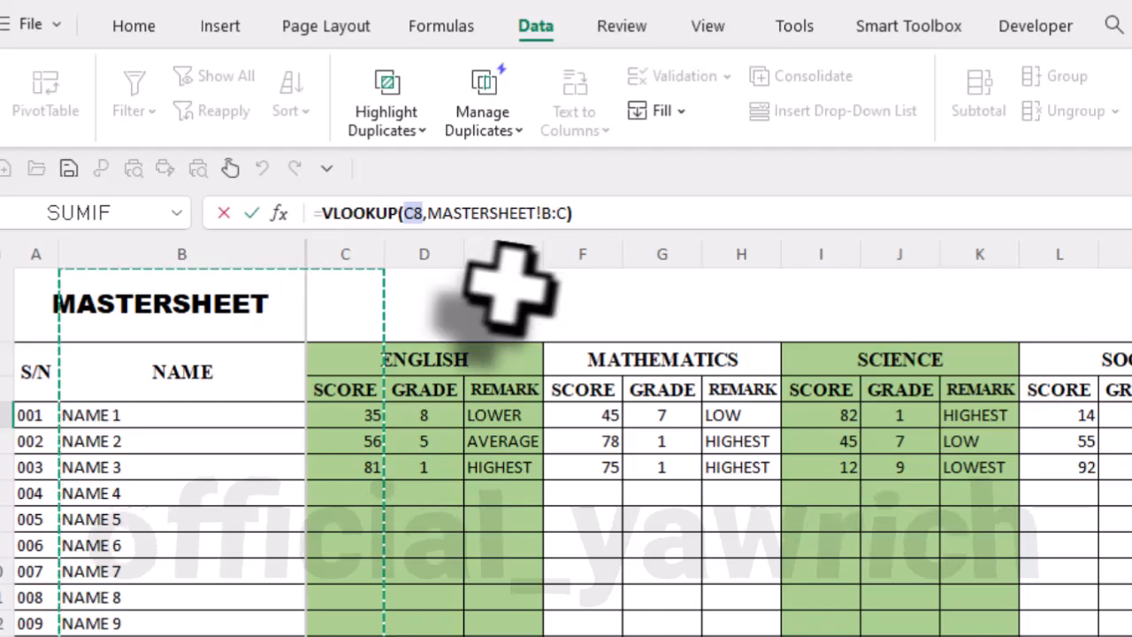
type(",")
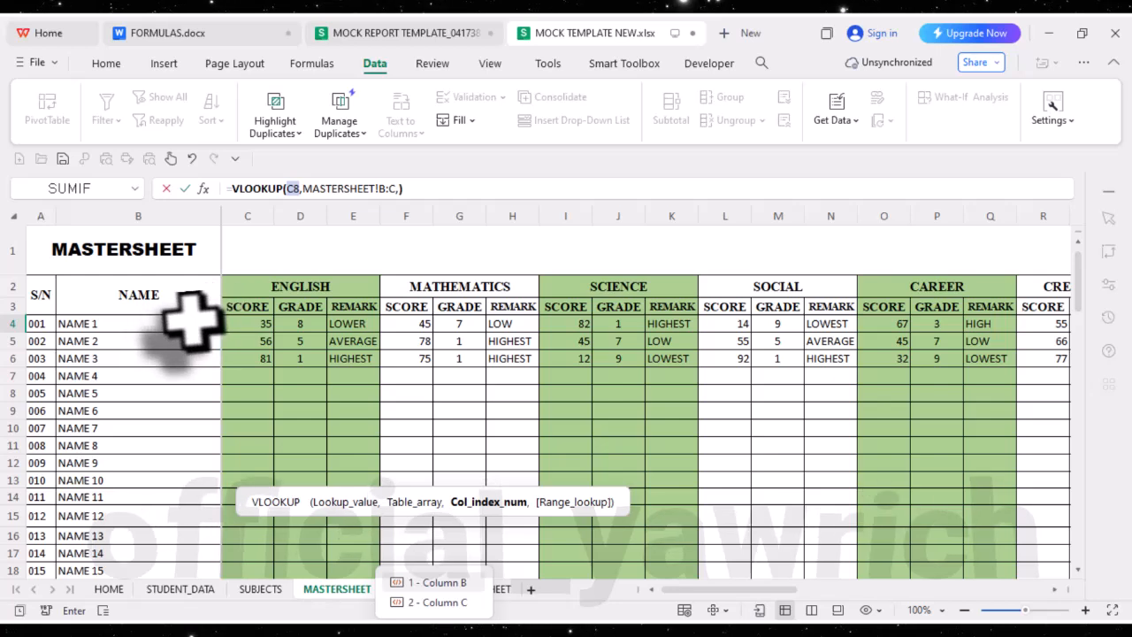
- Complete the ENGLISH LANGUAGE score formula in F16 with column index 2 and no range lookup, as =VLOOKUP(C8,MASTERSHEET!B:C,2)
type("2")
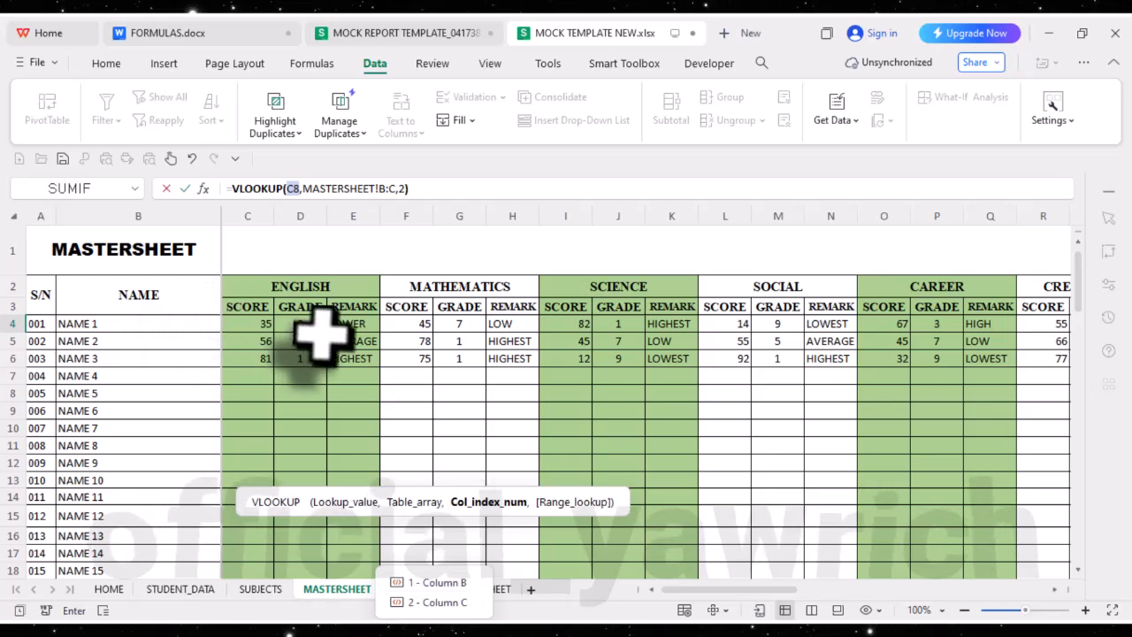
type(",")
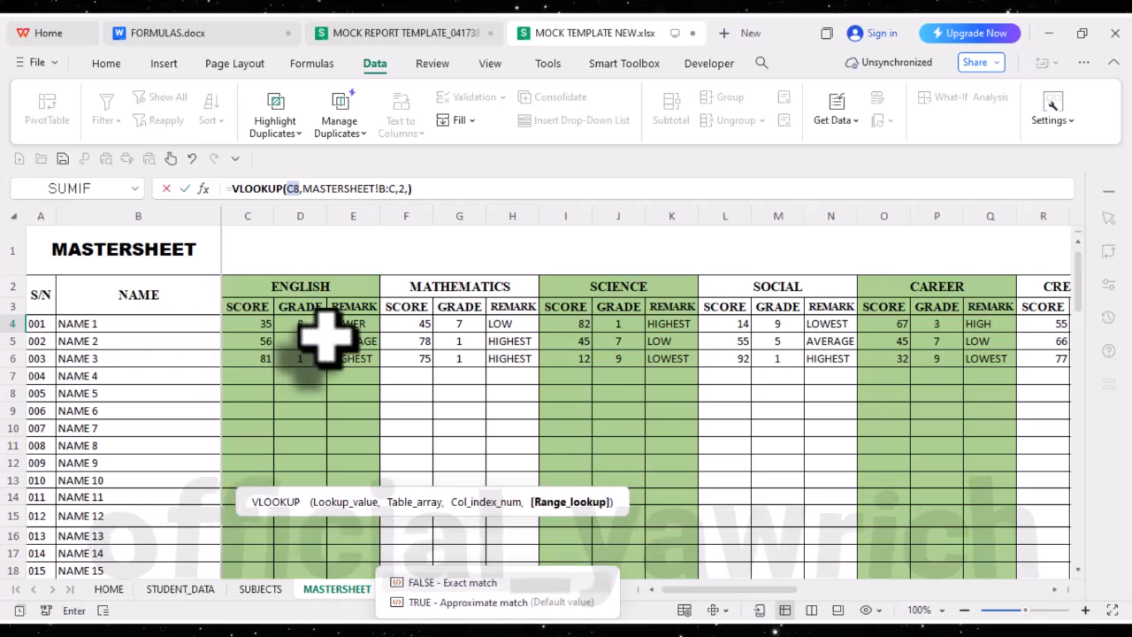
type("F")
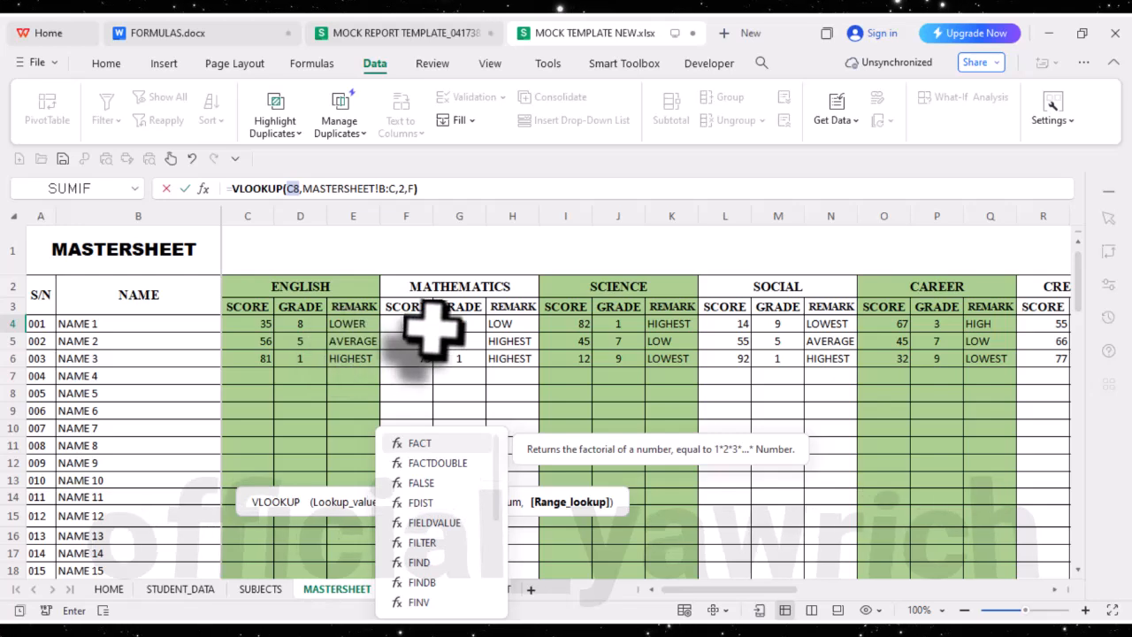
type("A")
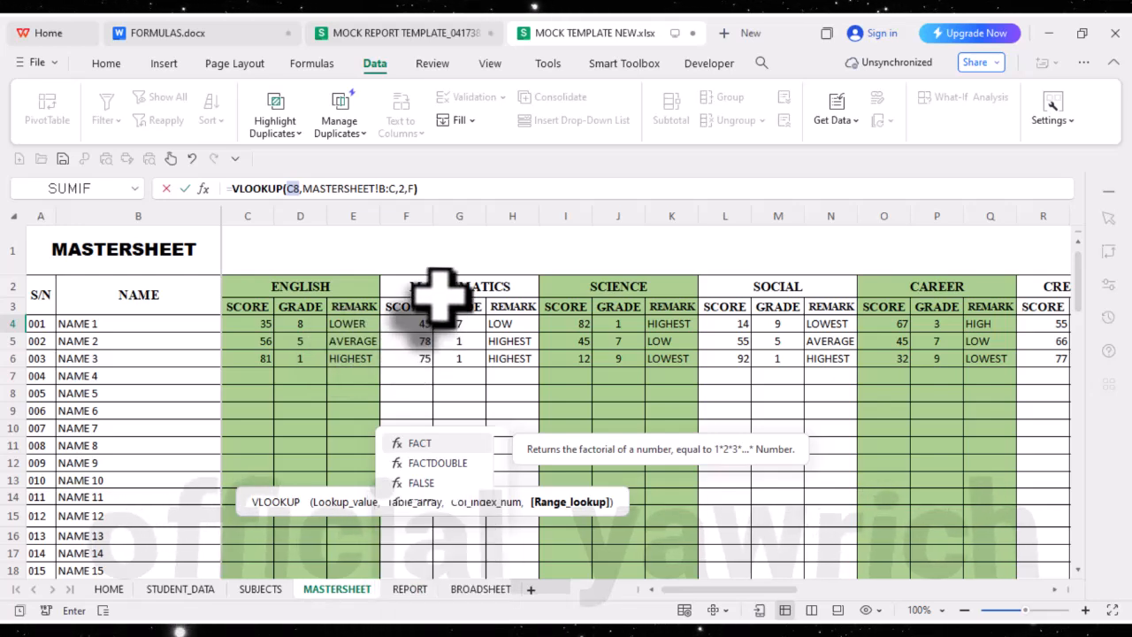
key("BackSpace")
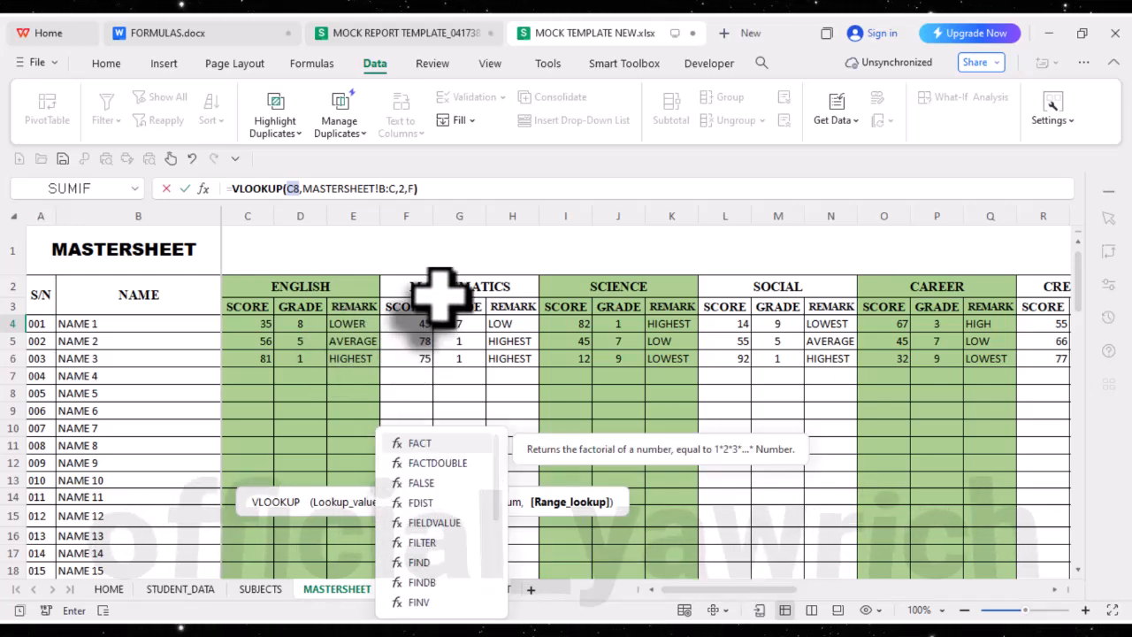
key("BackSpace")
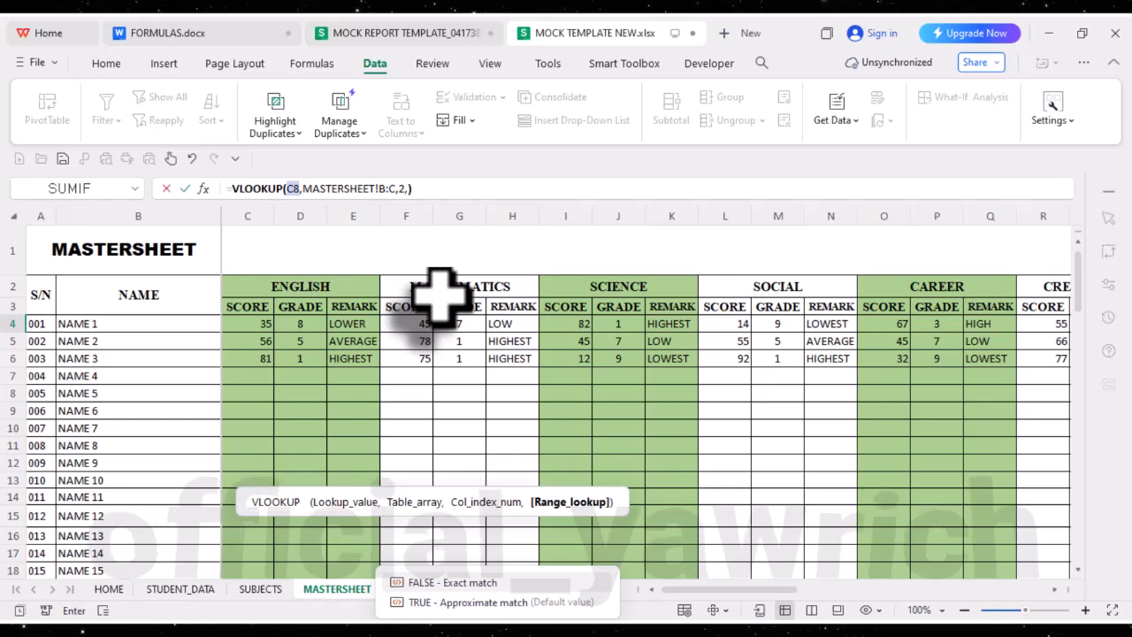
key("BackSpace")
key("Return")
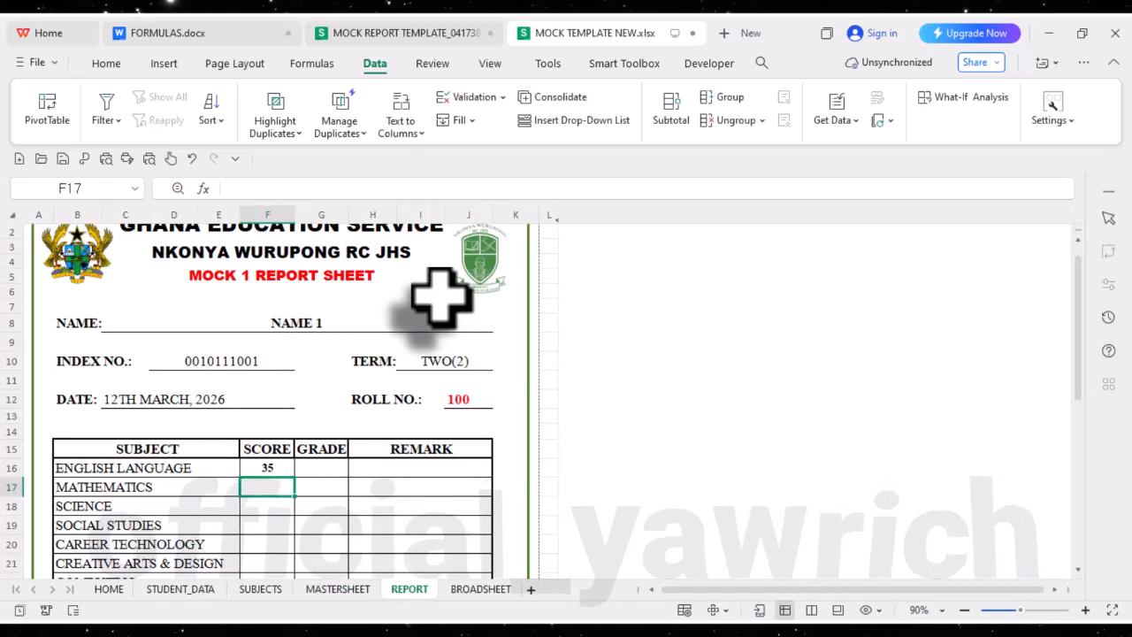
- Review the lookup formula in score cell F16 and clear the report's NAME cell C8
left_click(270, 469)
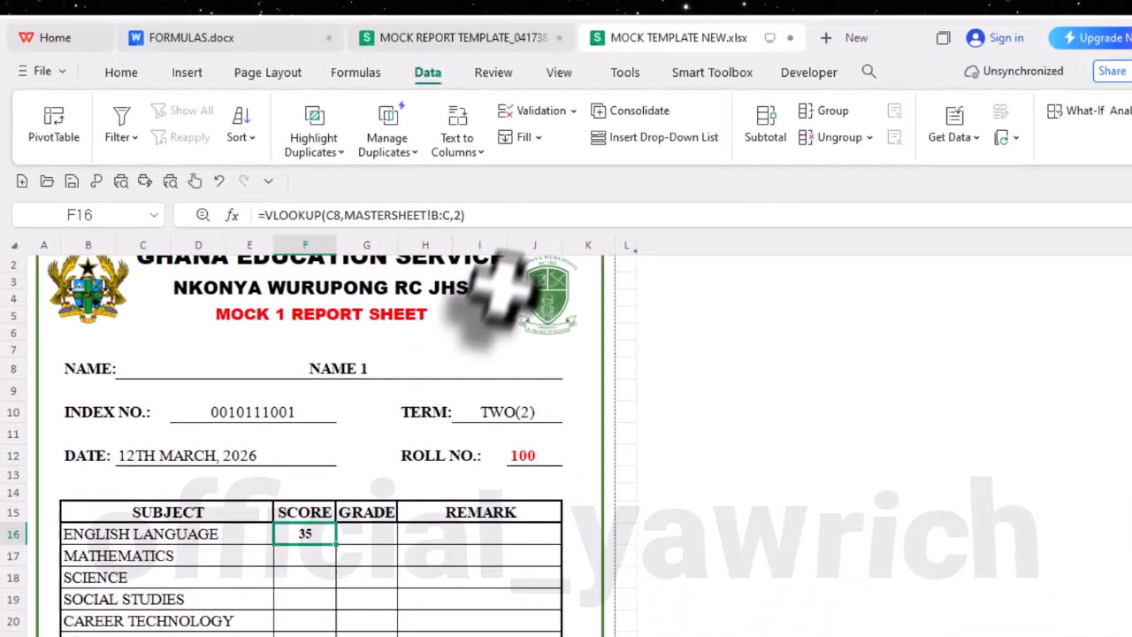
left_click(437, 188)
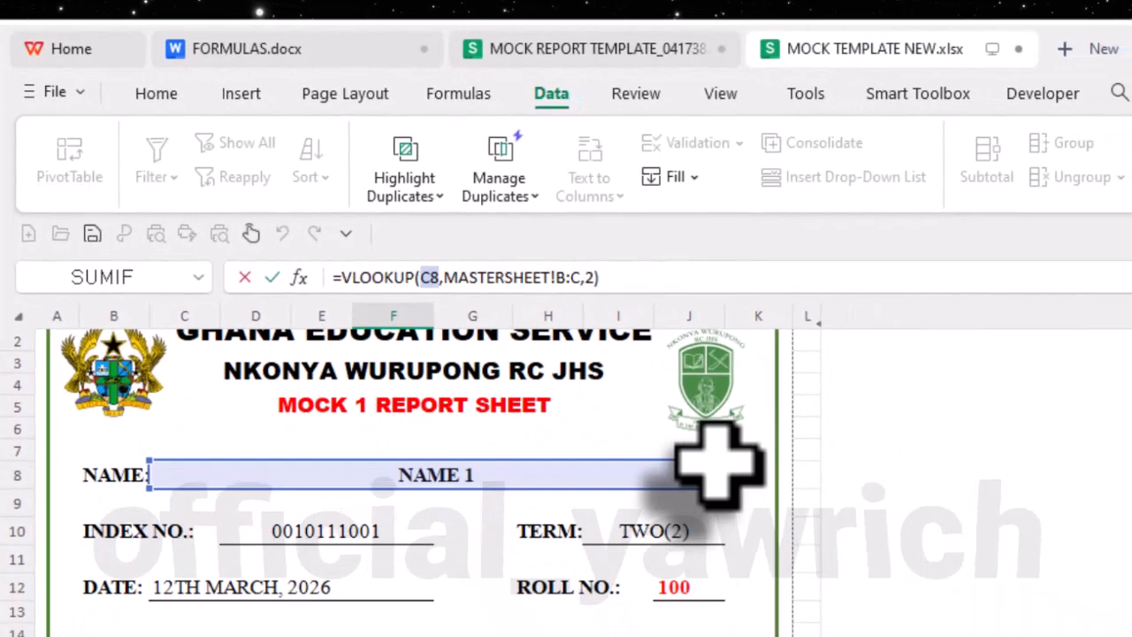
key("Return")
left_click(680, 478)
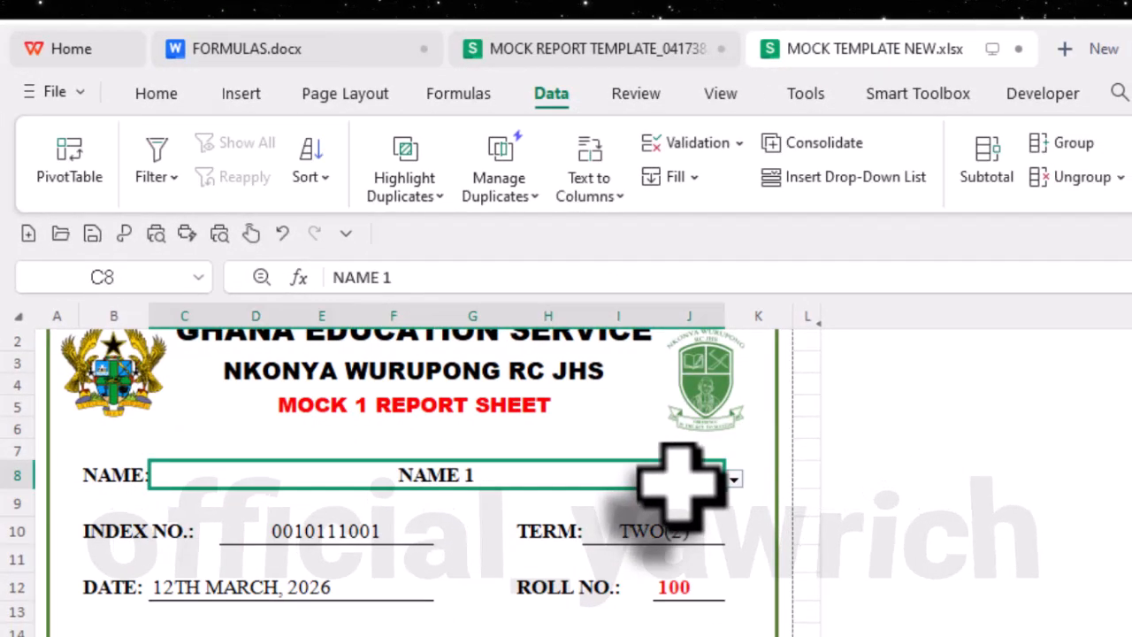
key("BackSpace")
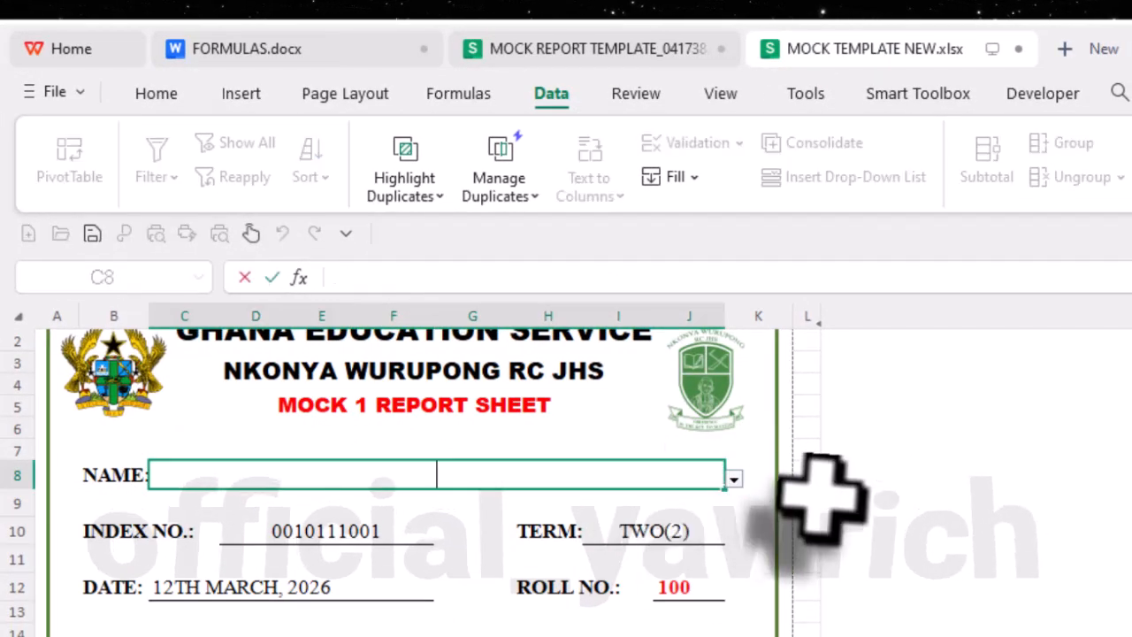
left_click(758, 555)
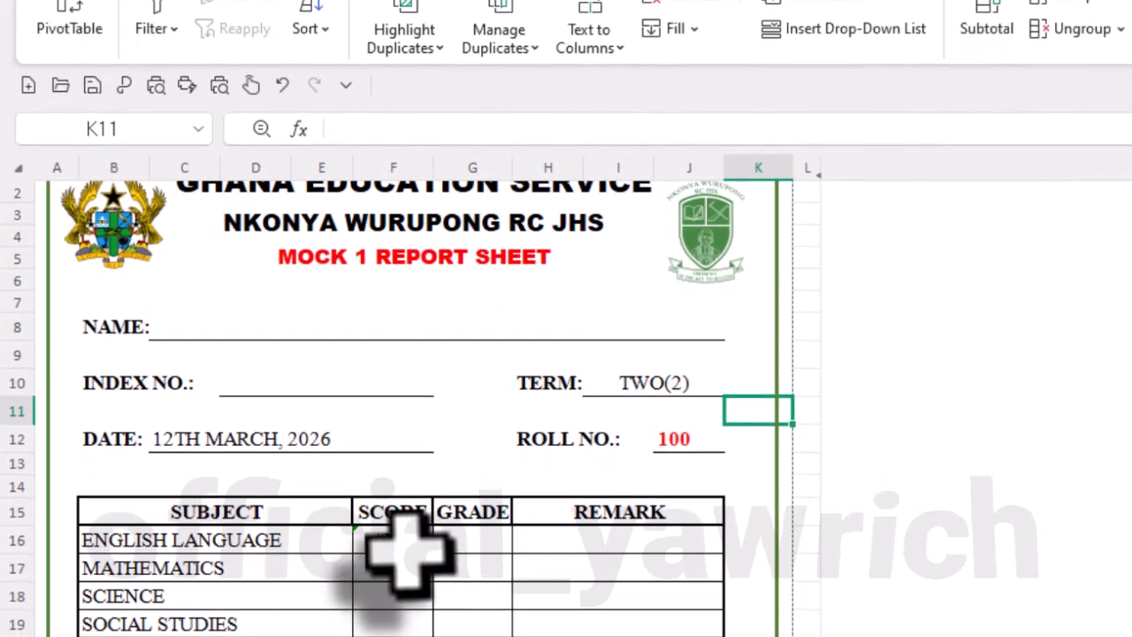
- Compare the lookup formula in score cell F16 with the IF-wrapped formula in the INDEX NO. cell D10
left_click(398, 541)
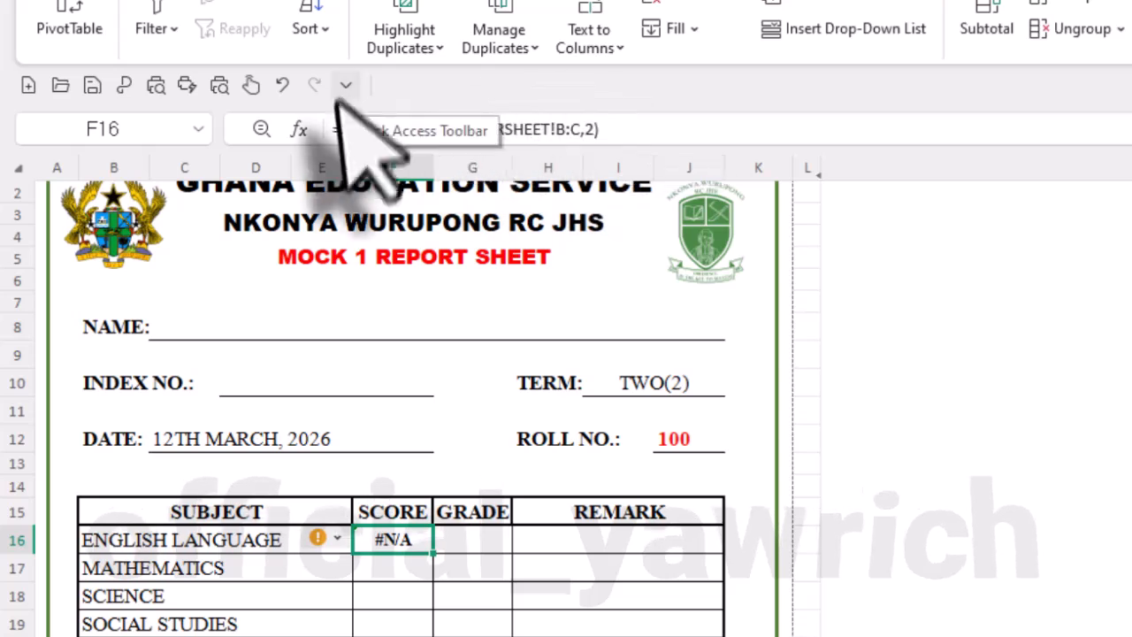
left_click(340, 130)
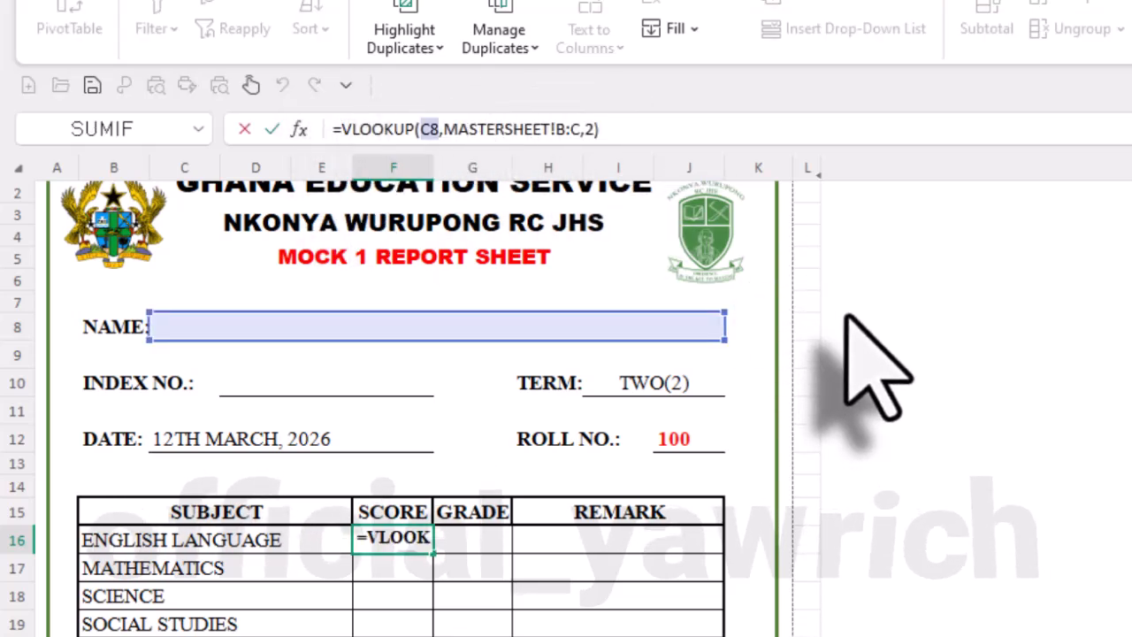
key("Return")
left_click(335, 407)
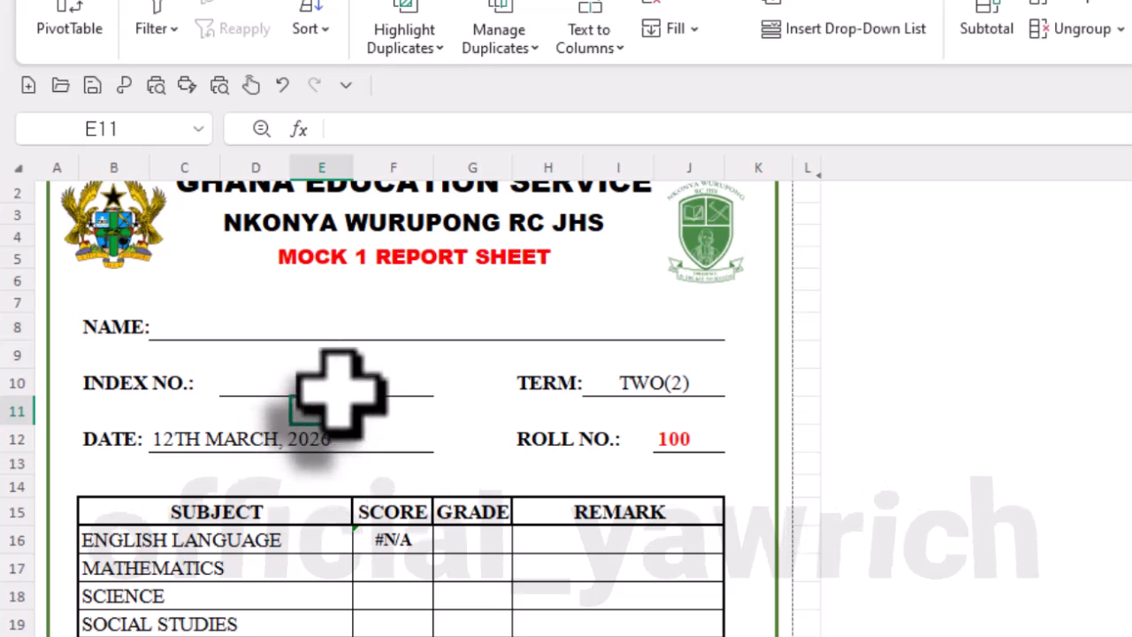
left_click(336, 385)
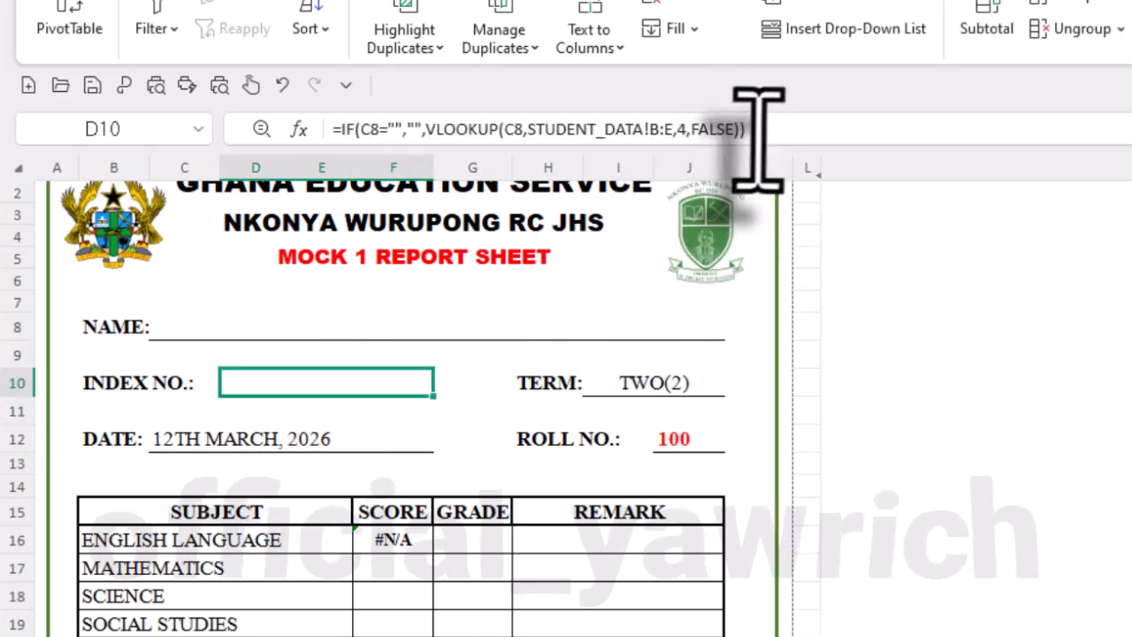
key("Return")
- Wrap the F16 lookup in an IF that returns blank for an empty NAME: =IF(C8="", "",VLOOKUP(C8,MASTERSHEET!B:C,2))
left_click(414, 548)
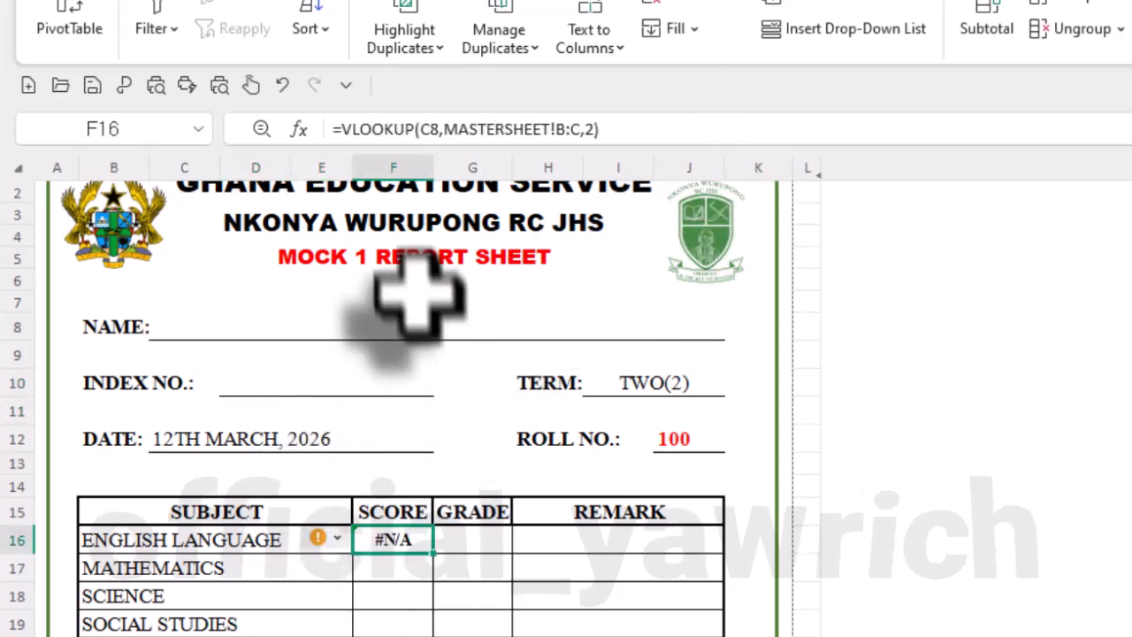
left_click(337, 129)
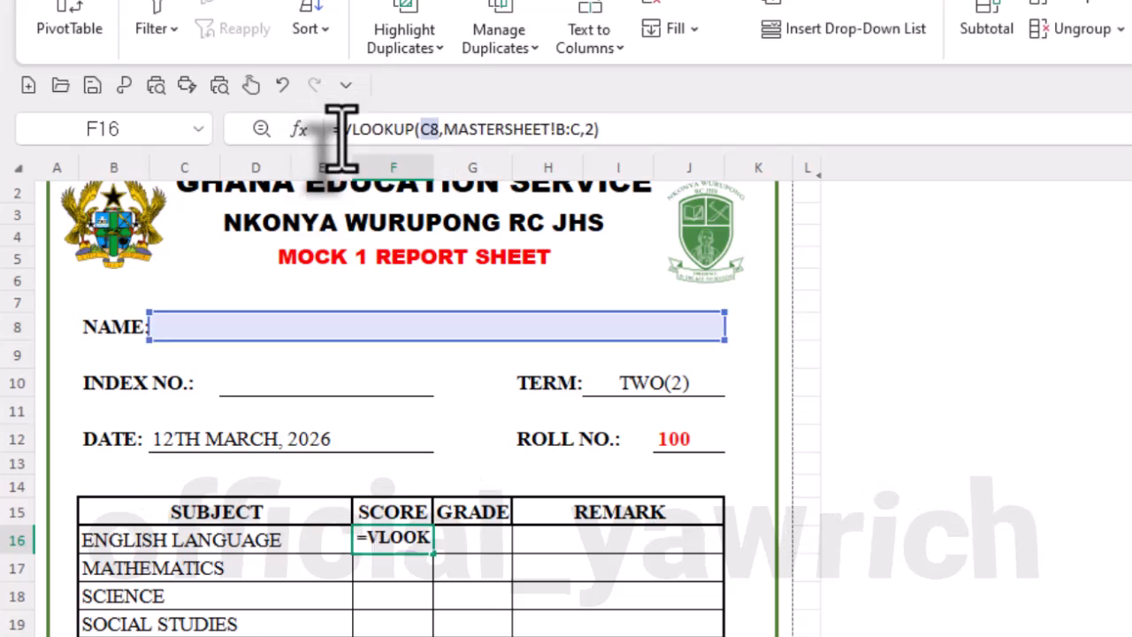
type("IF")
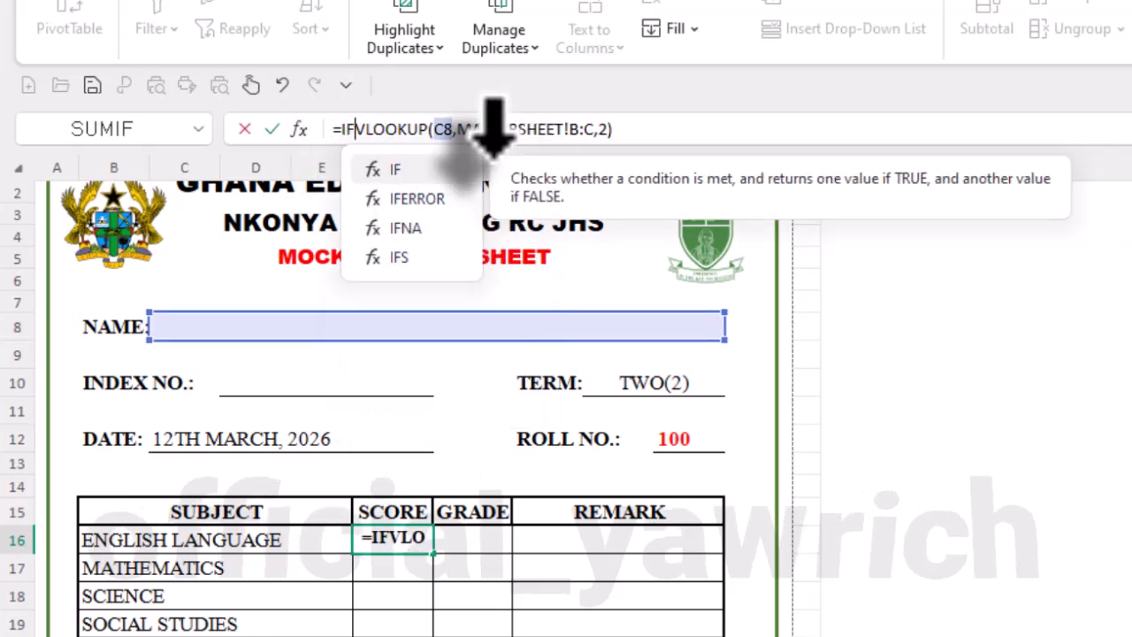
type("(")
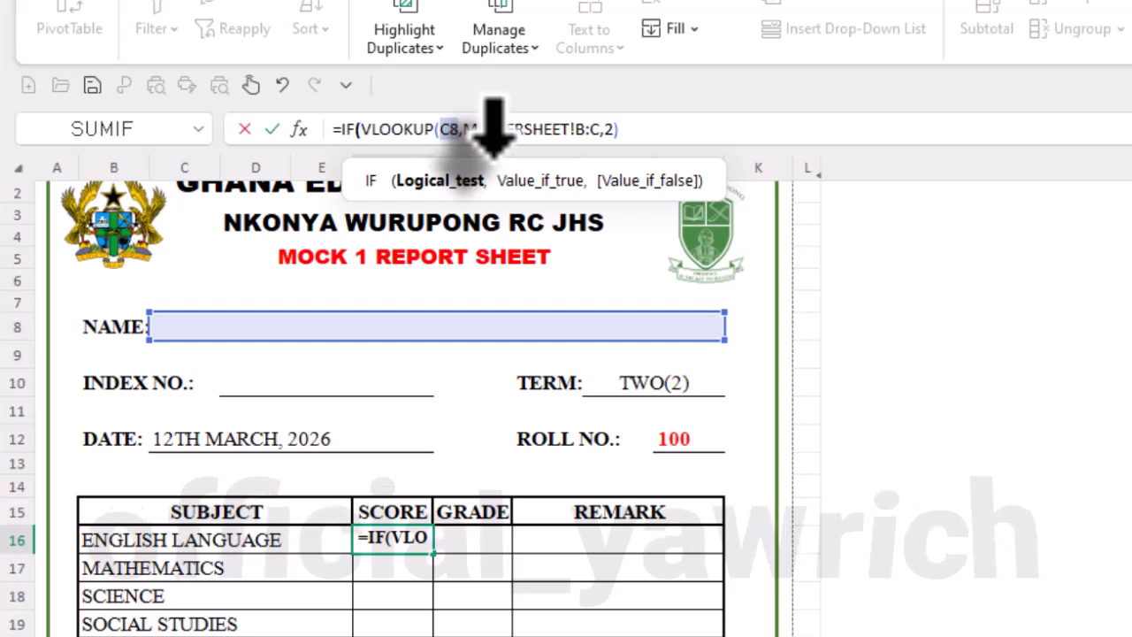
left_click(489, 336)
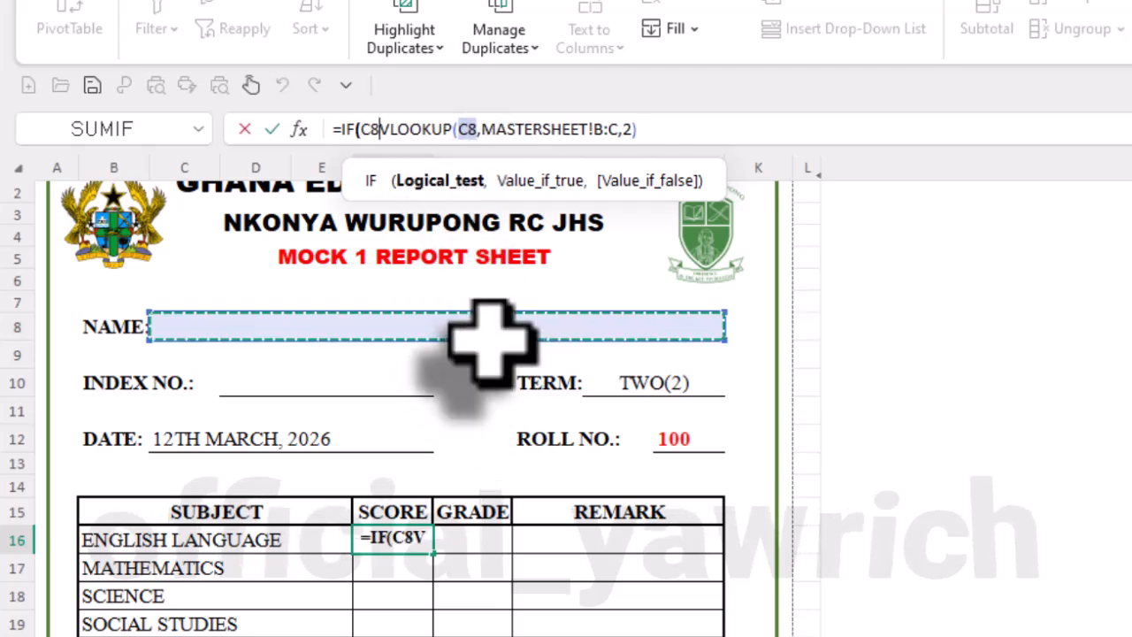
type("=")
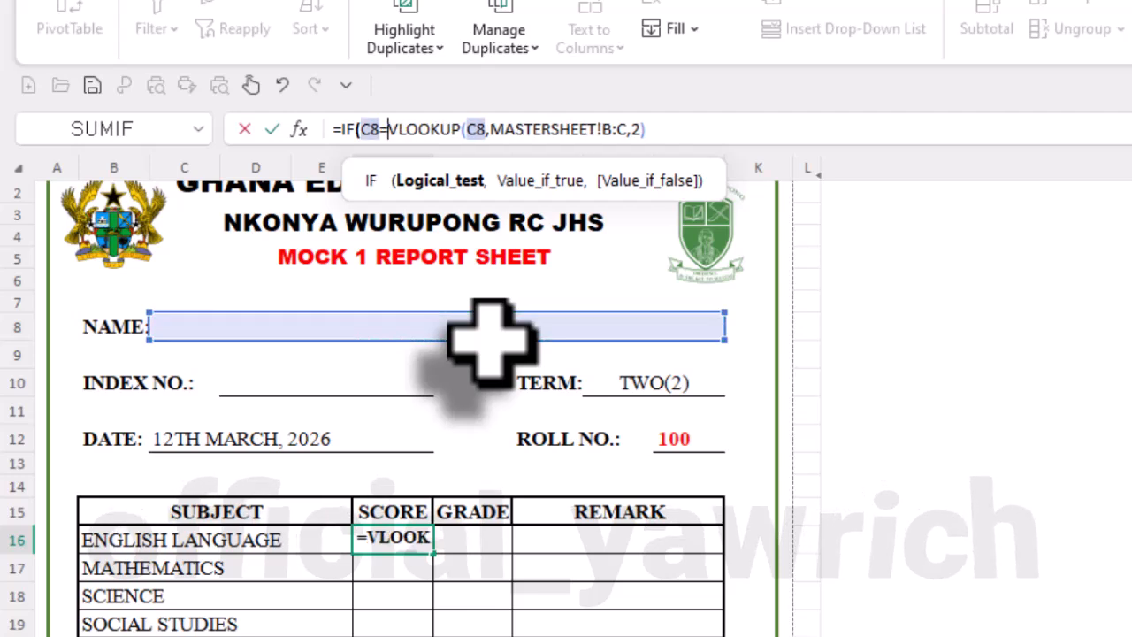
type("\"\"")
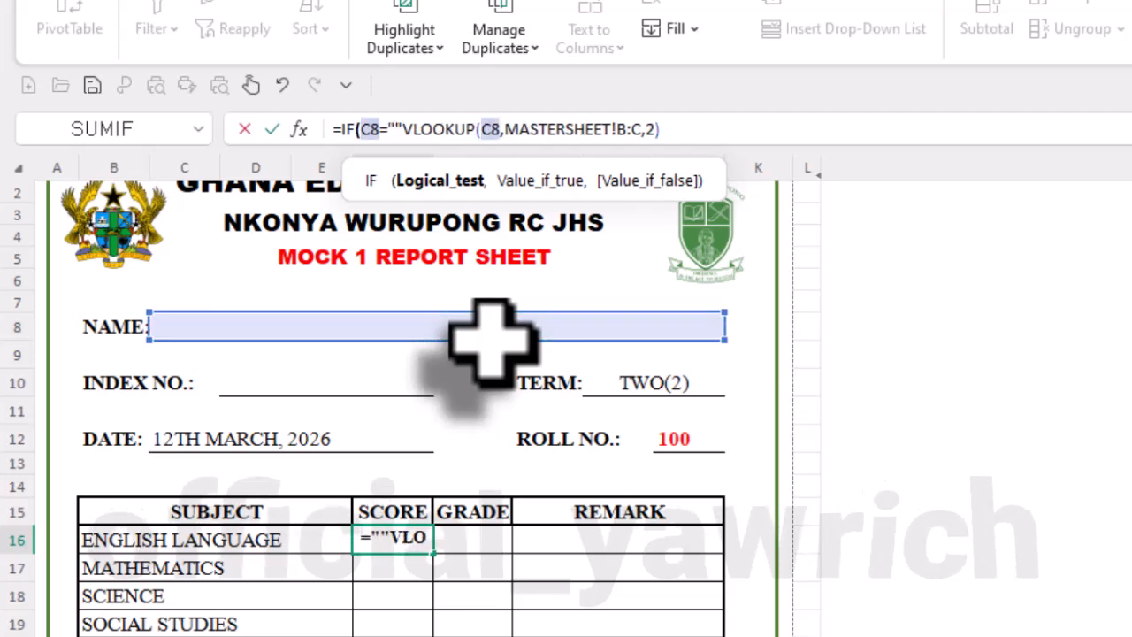
type(",")
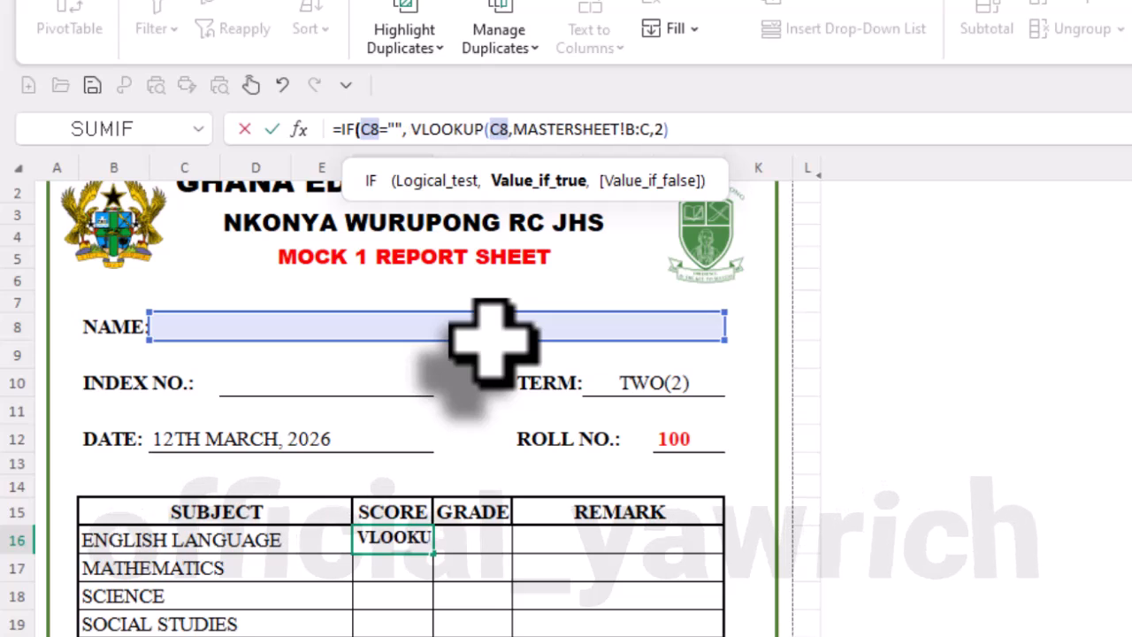
type(" \"\"")
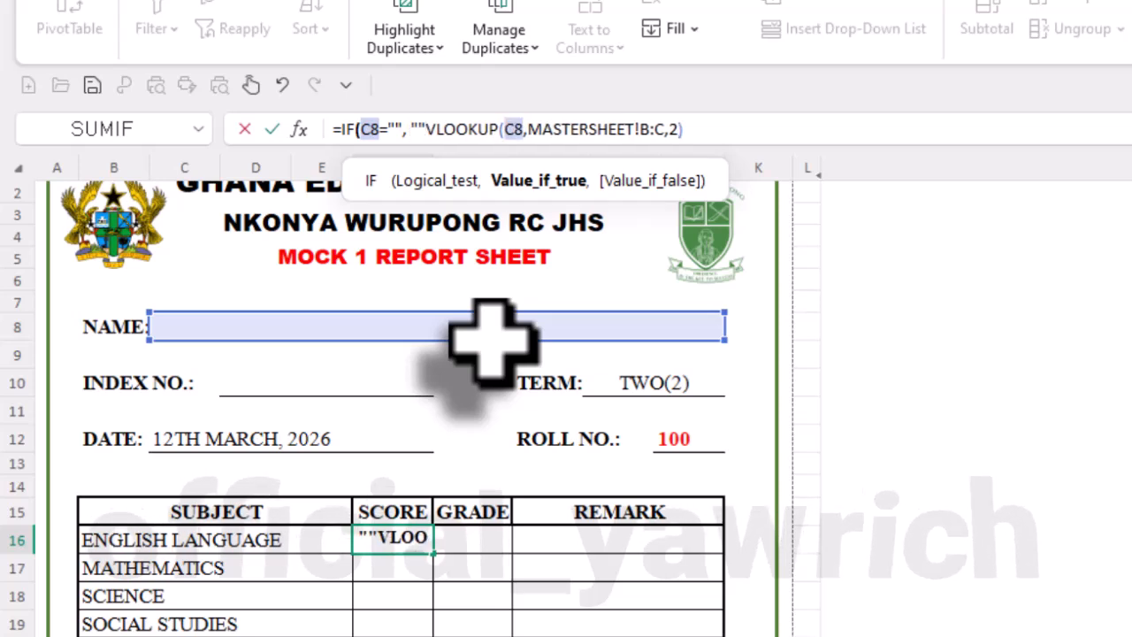
type(",")
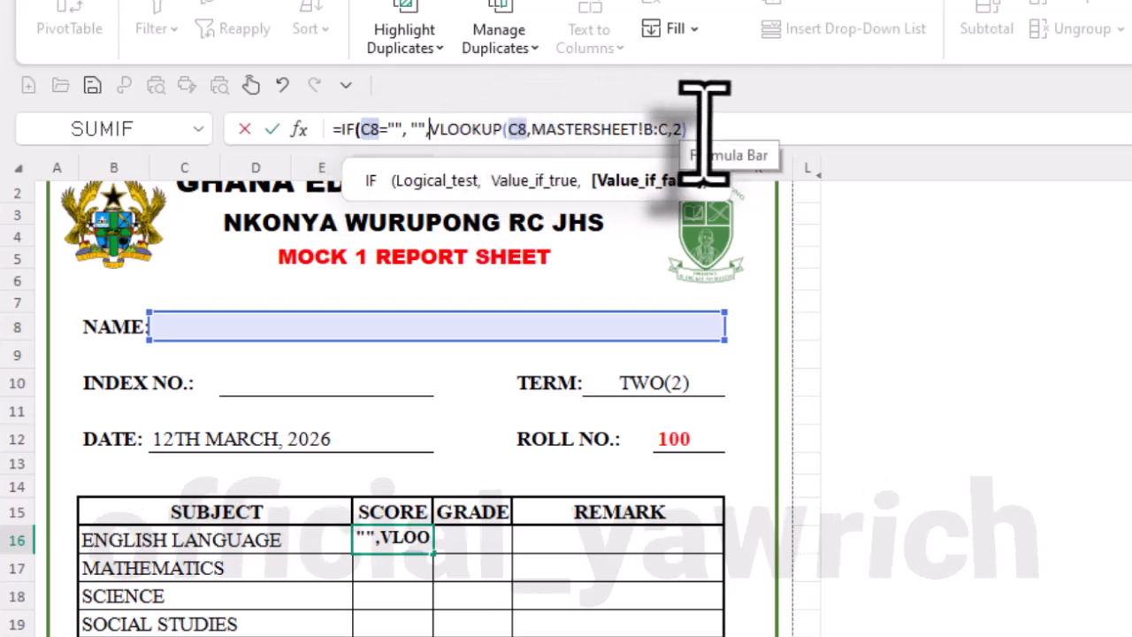
type("2)")
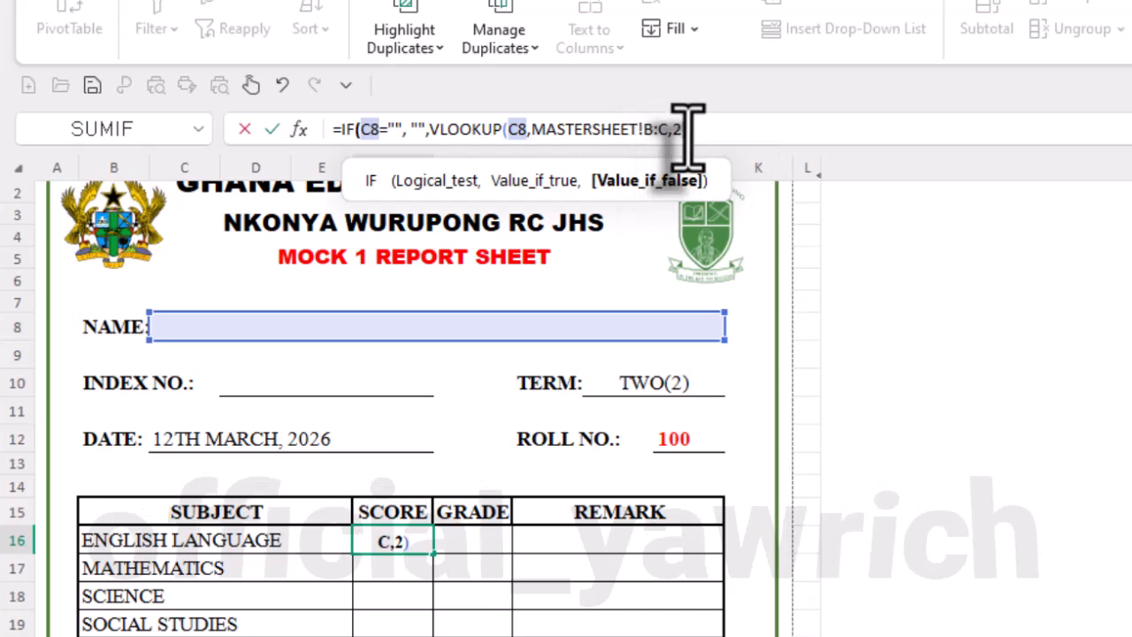
type(")")
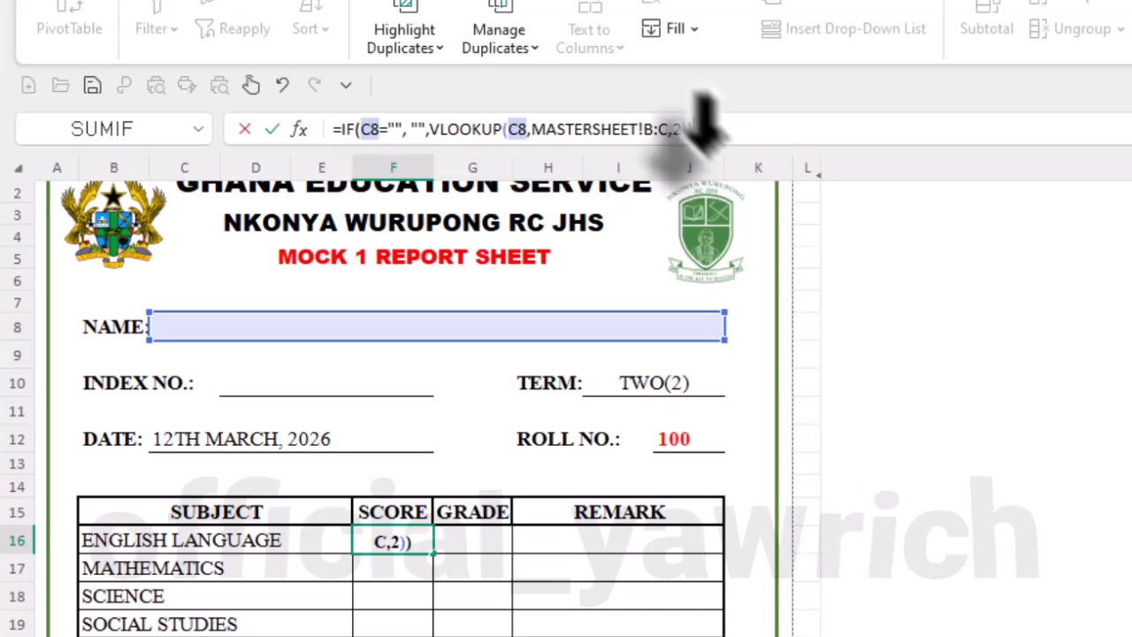
- Add FALSE as the VLOOKUP's exact-match range lookup in F16, enter the formula and check it
left_click(682, 139)
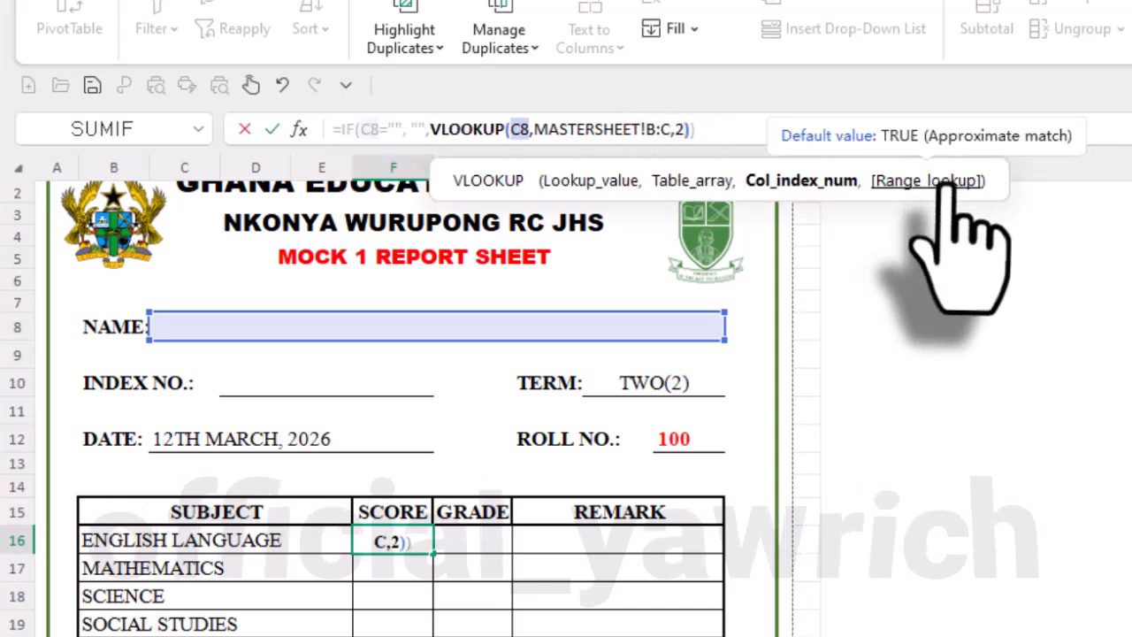
left_click(947, 184)
type(",")
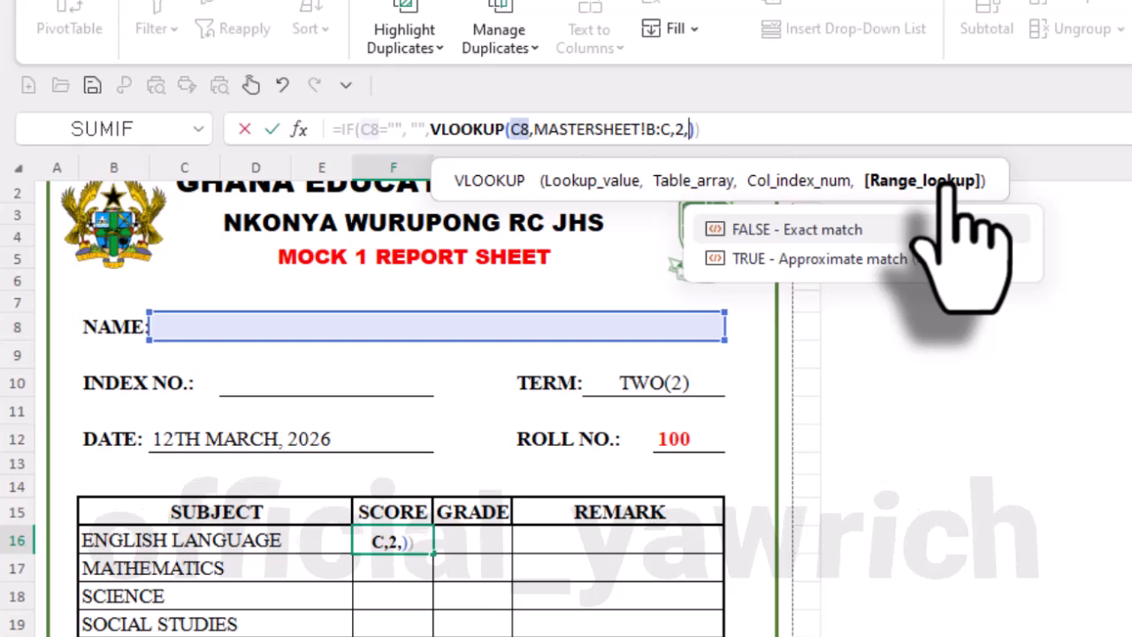
left_click(805, 232)
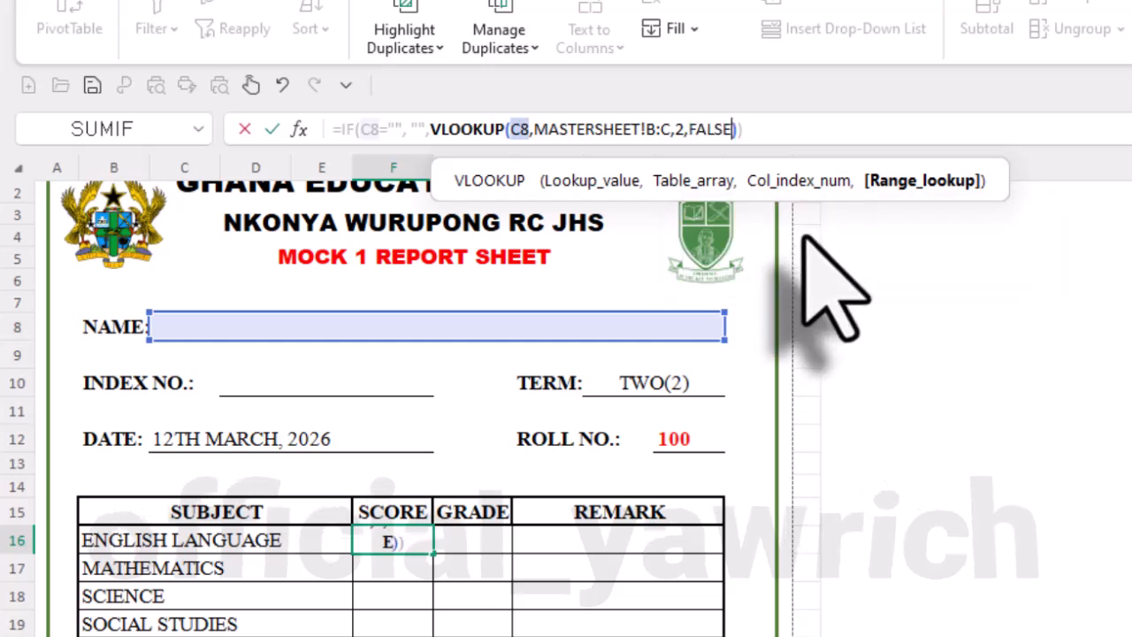
key("Return")
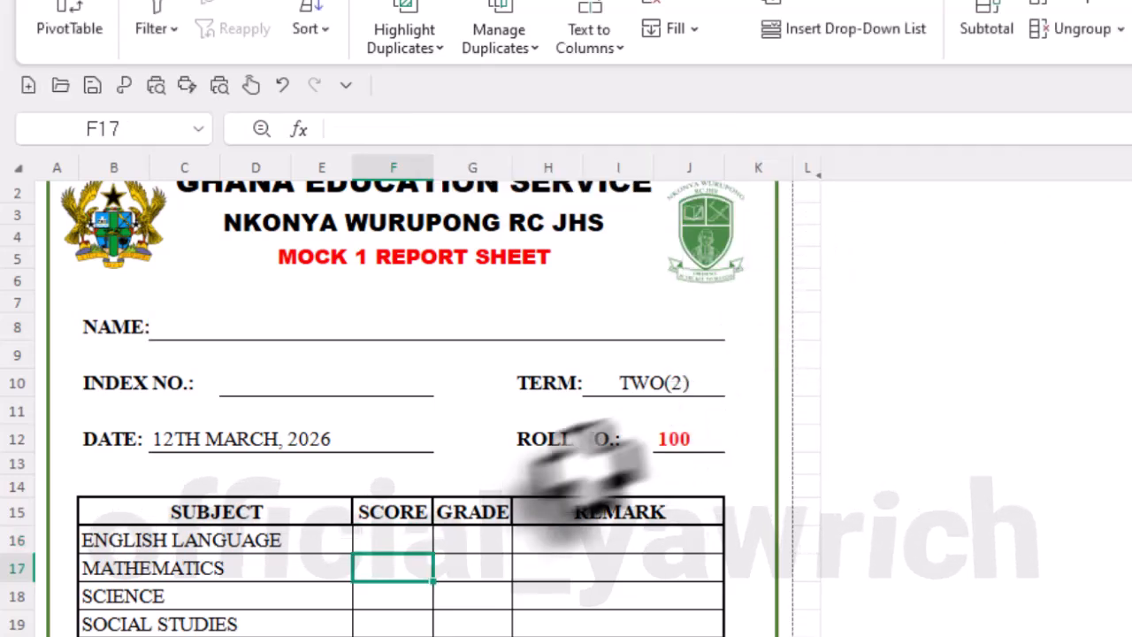
left_click(409, 544)
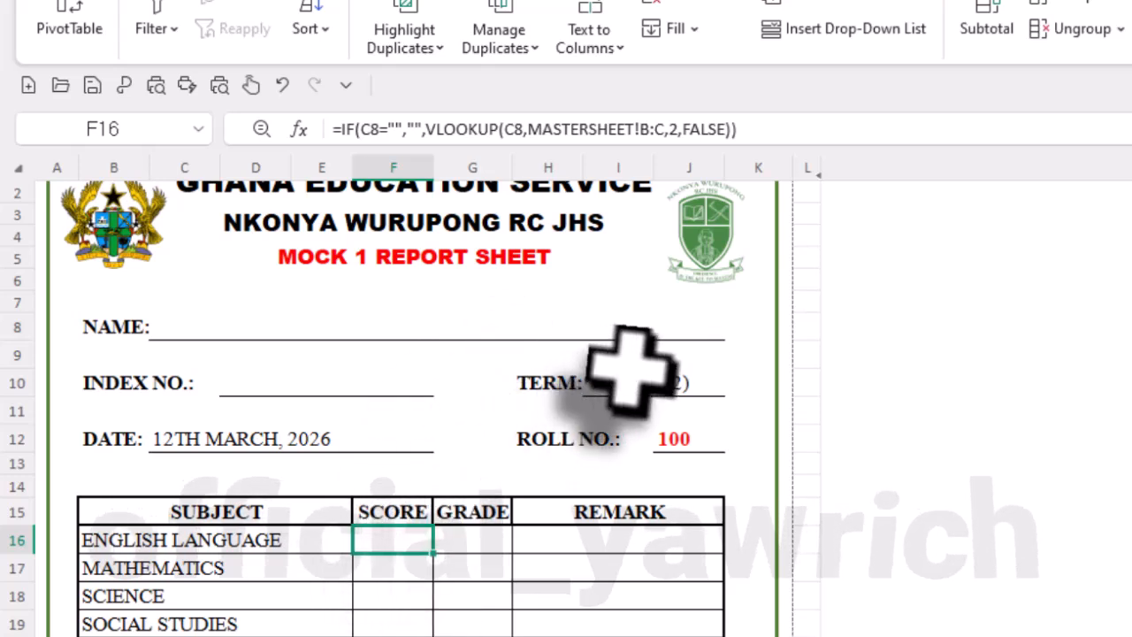
- Test the English score lookup by choosing NAME 1, NAME 2 and finally NAME 3 in the report's NAME cell C8
left_click(661, 329)
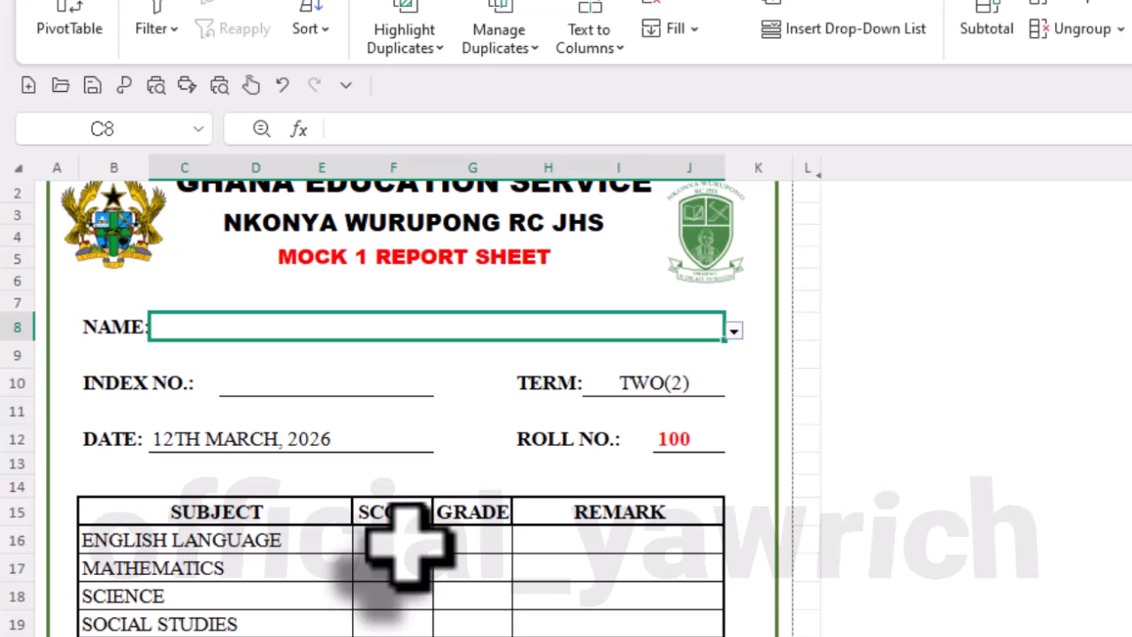
left_click(734, 330)
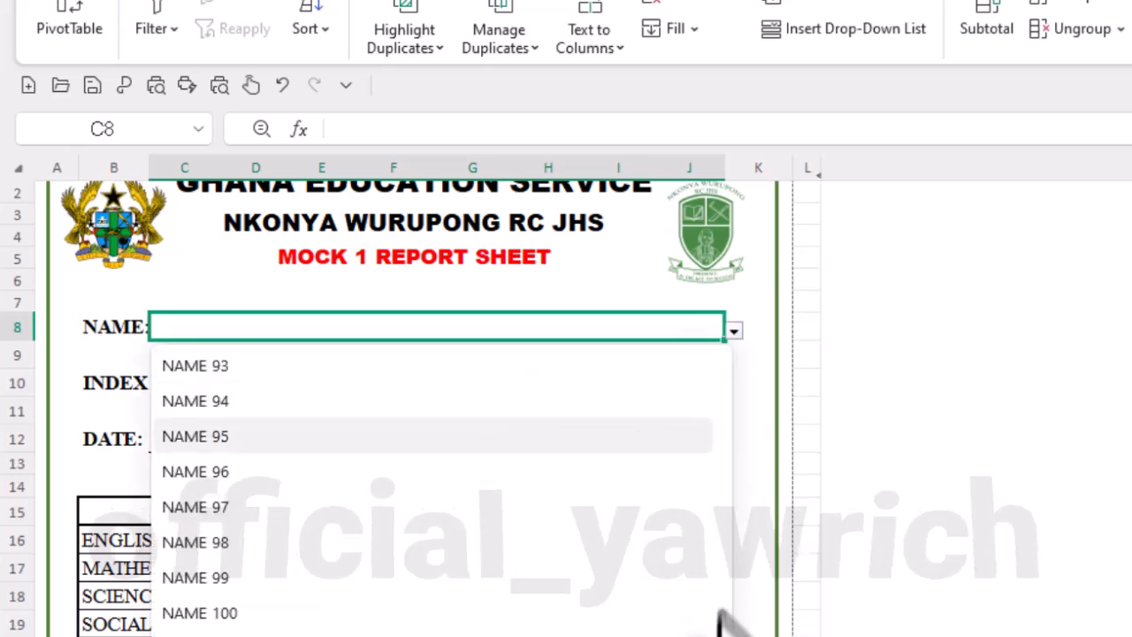
left_click_drag(724, 619, 690, 336)
left_click(525, 370)
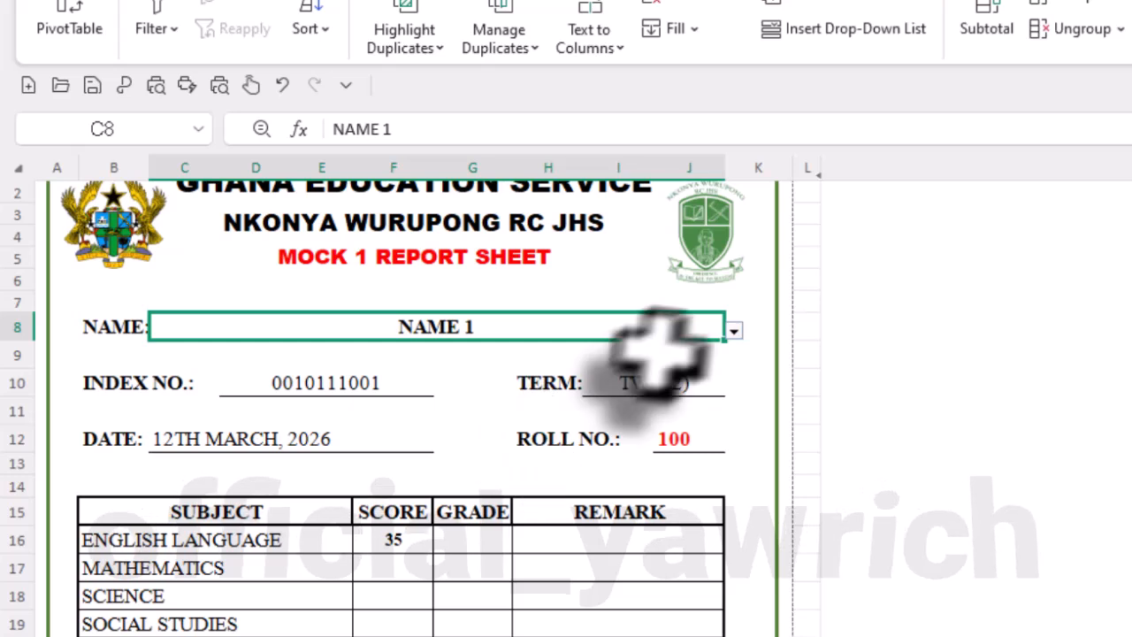
left_click(734, 330)
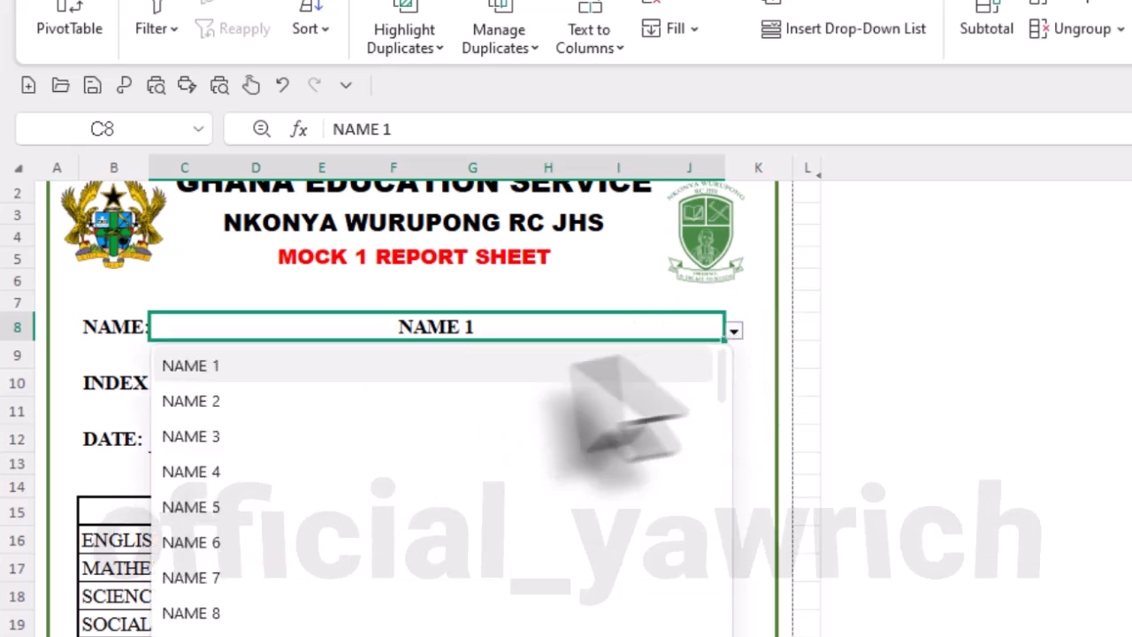
left_click(517, 400)
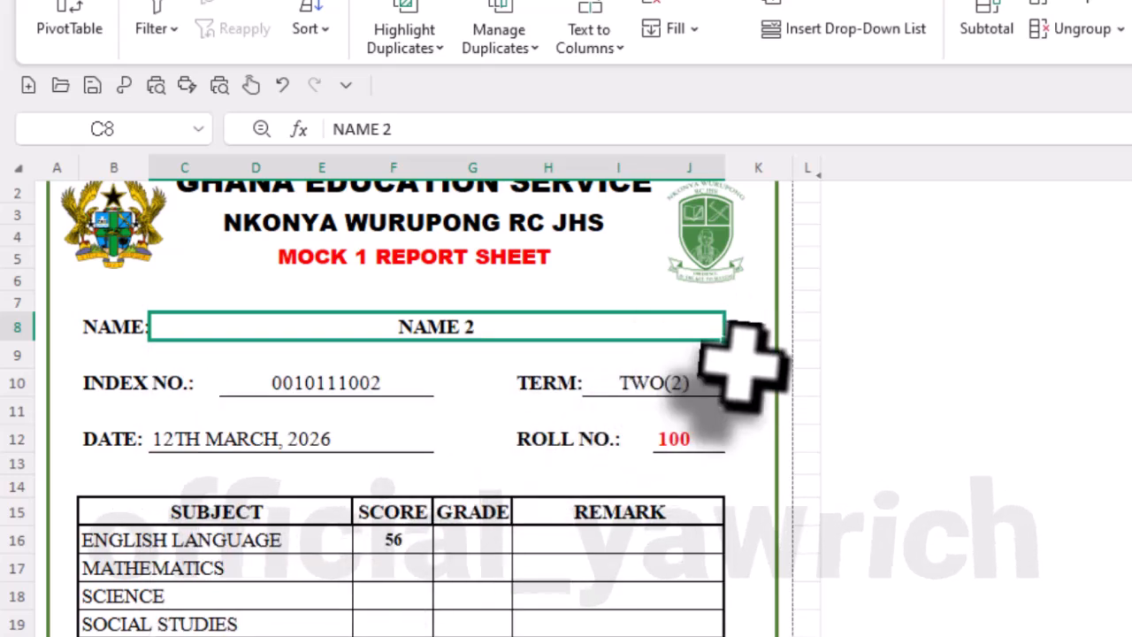
left_click(734, 330)
left_click(370, 435)
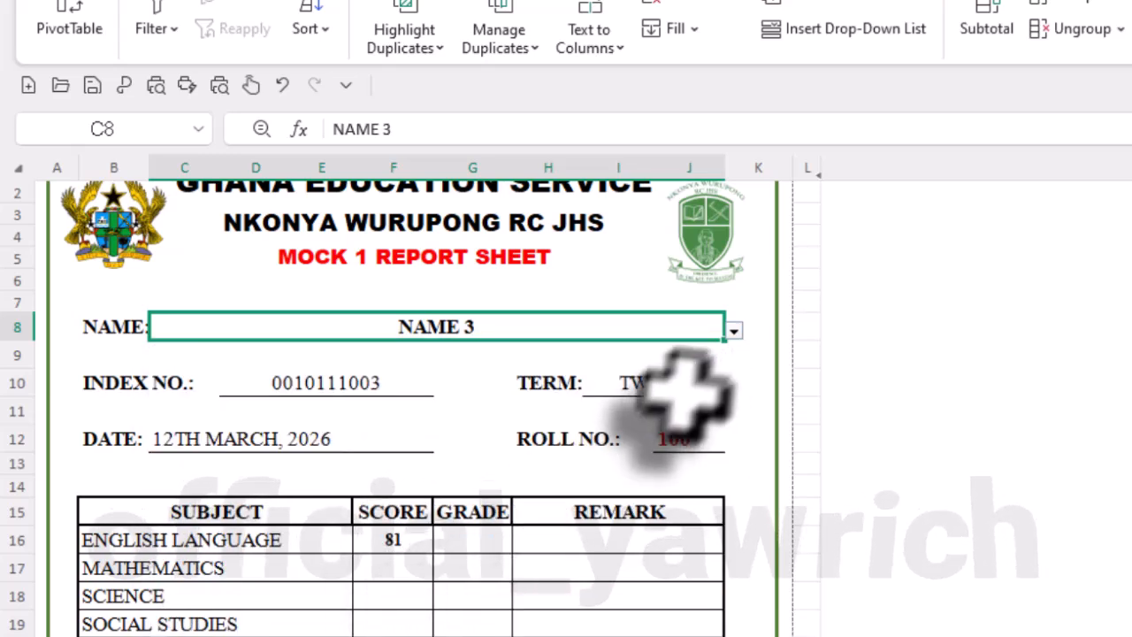
- Begin the English GRADE formula in G16 with an IF that returns blank for an empty NAME: =IF(C8="", "",
left_click(474, 541)
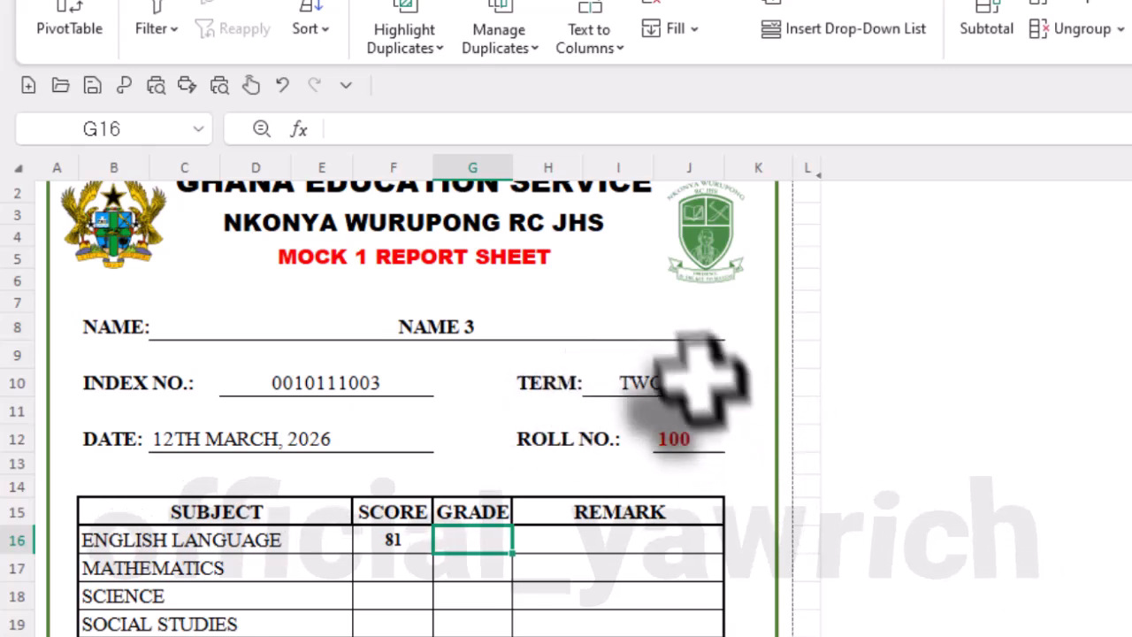
type("=")
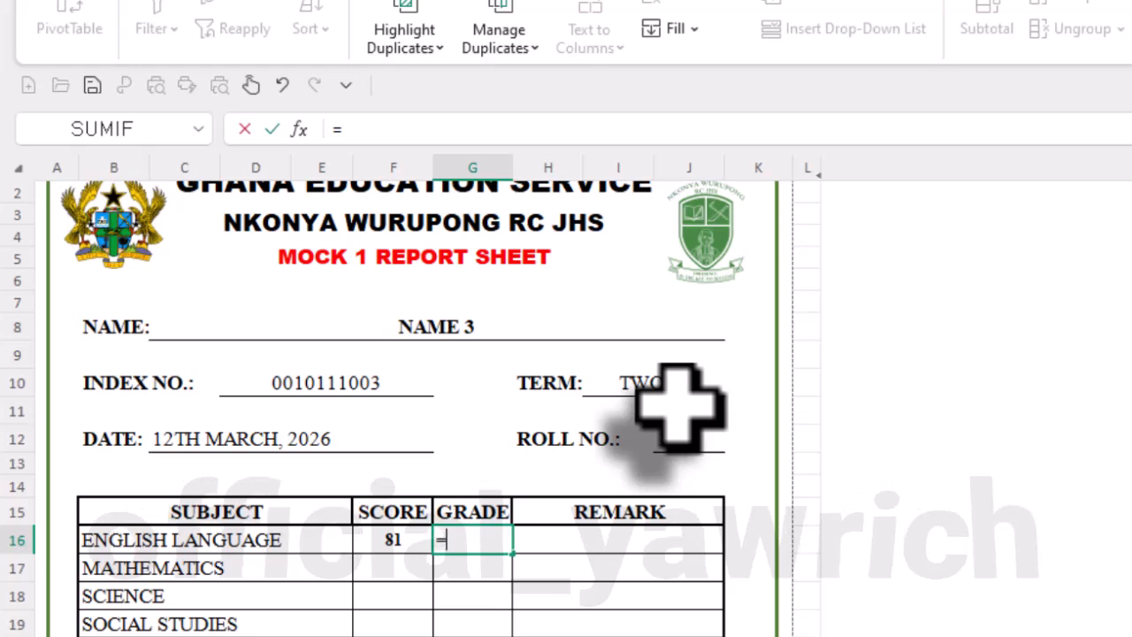
type("IF")
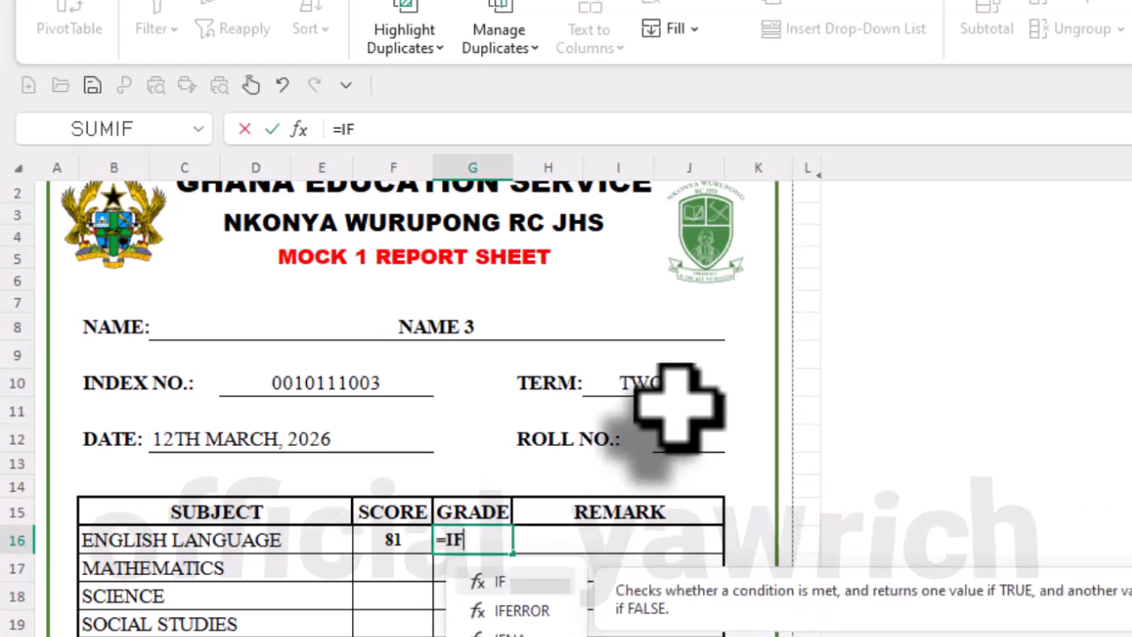
type("(")
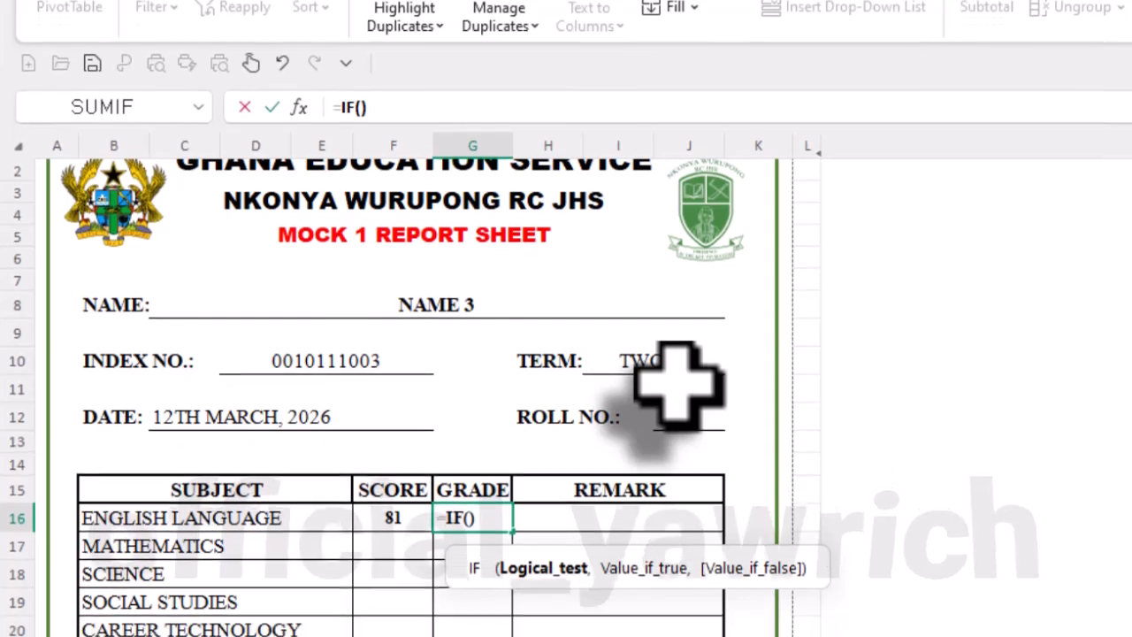
type("C")
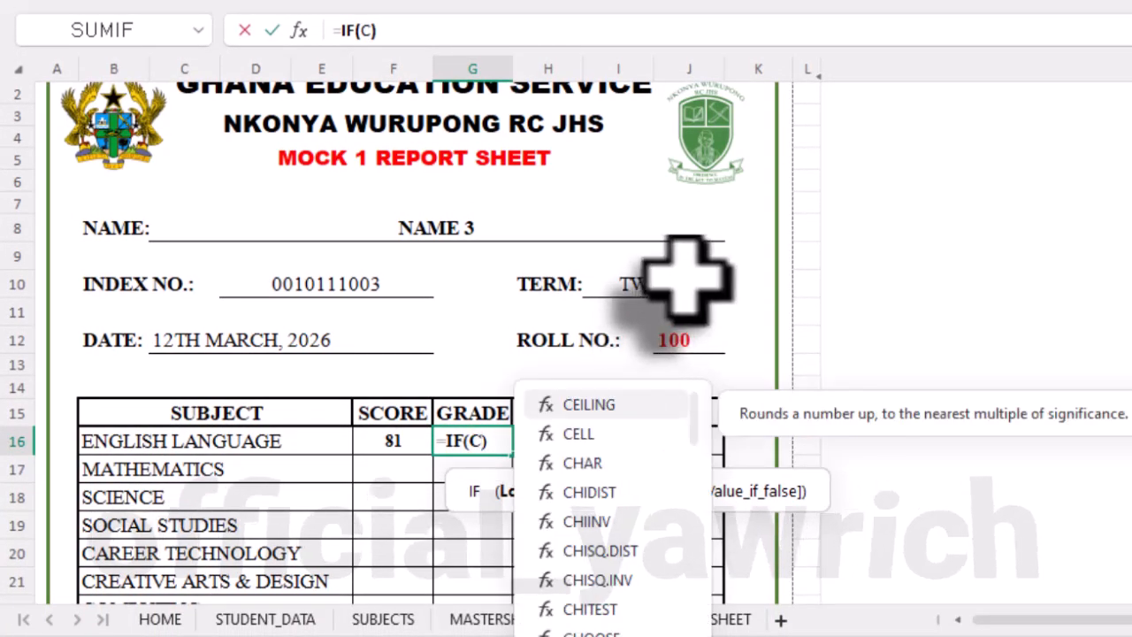
key("BackSpace")
left_click(416, 232)
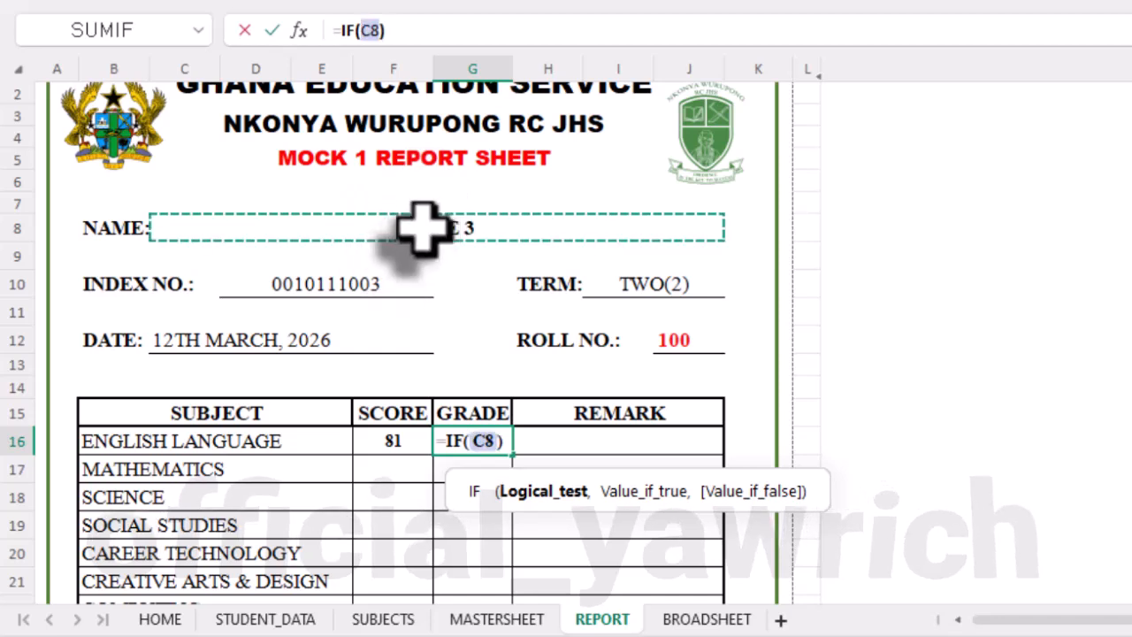
type("=\"\", \"\",")
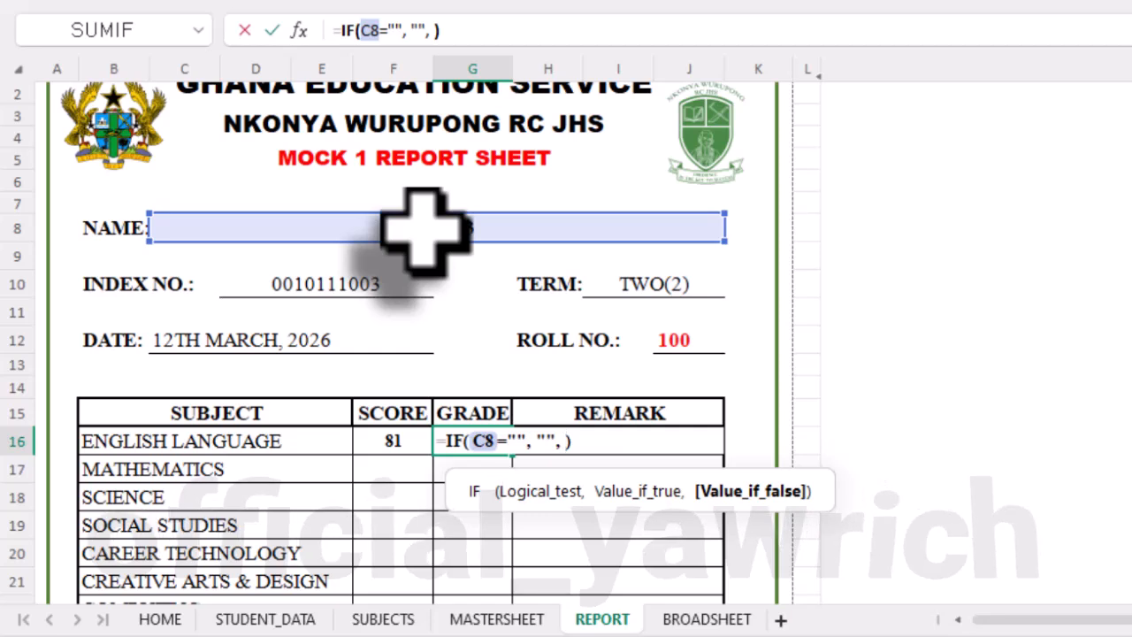
- Add a VLOOKUP as the IF's false value in G16, looking up C8 in the range MASTERSHEET!B:D
type("VL")
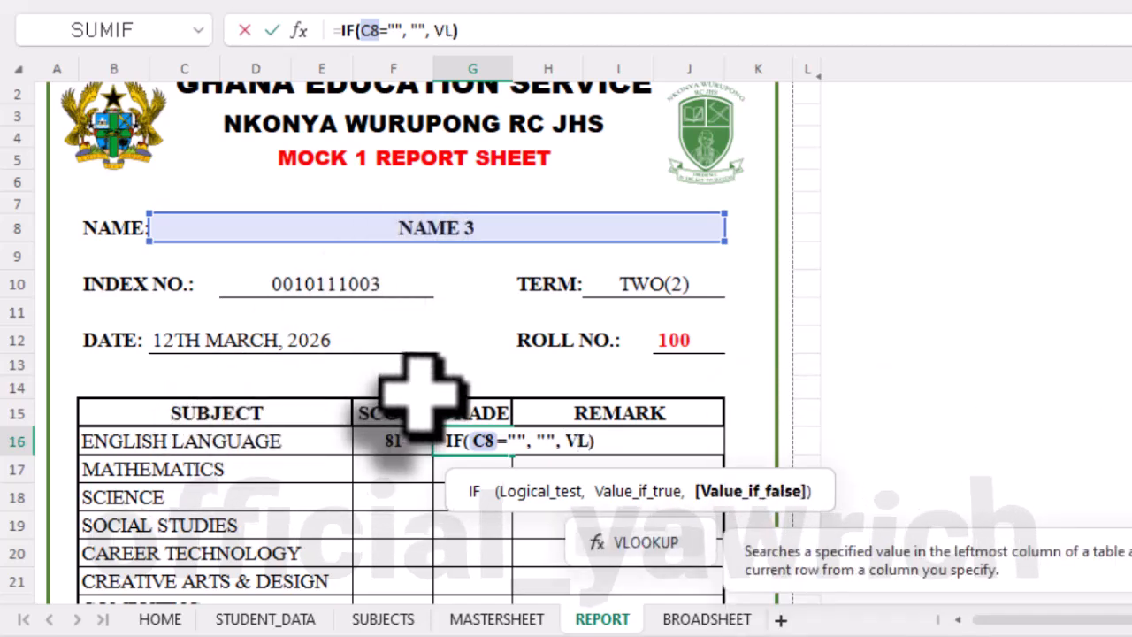
double_click(632, 545)
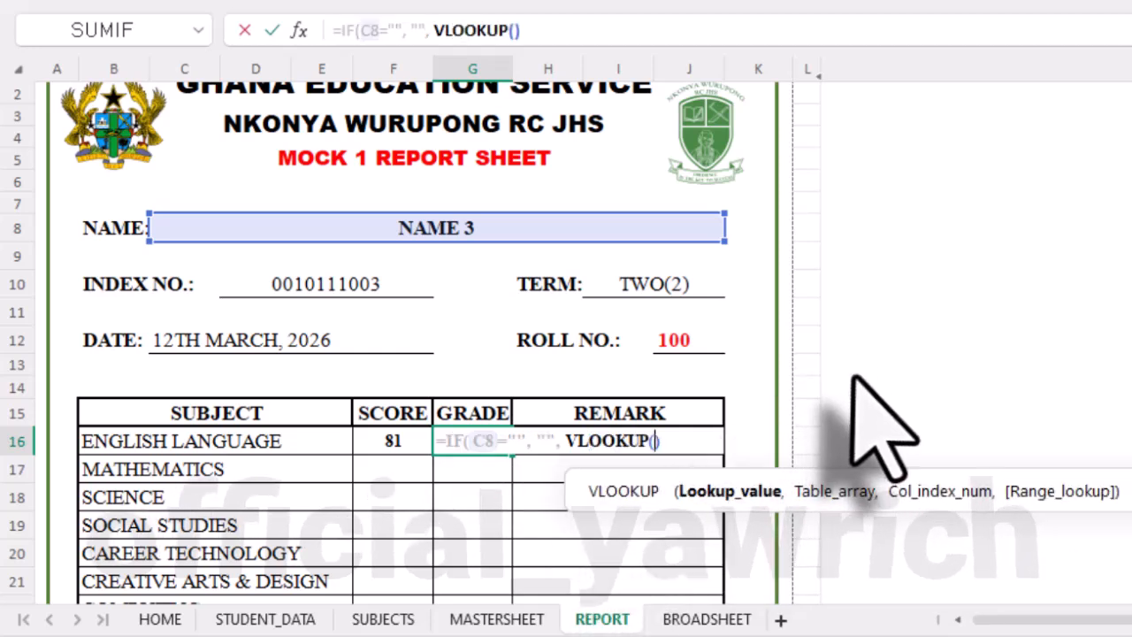
left_click(513, 227)
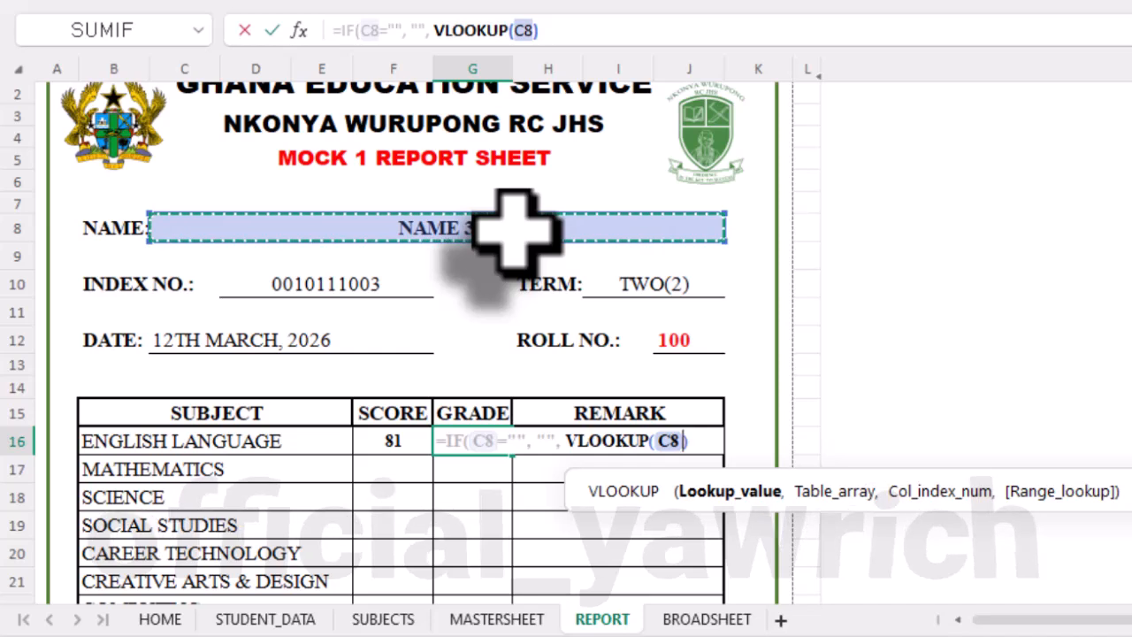
type(",")
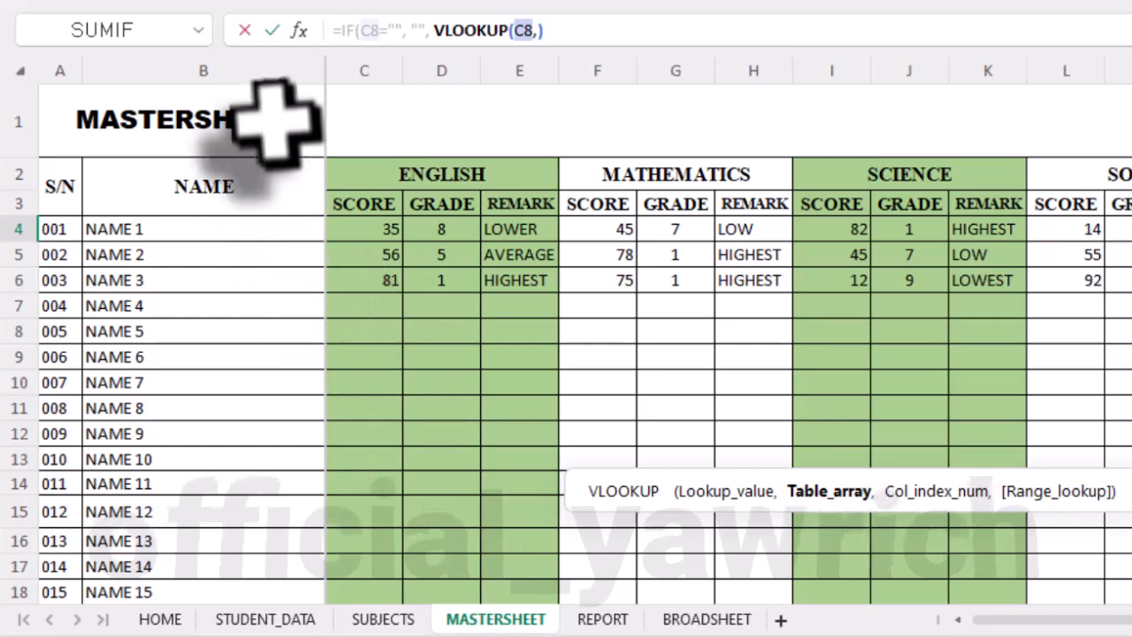
left_click_drag(281, 62, 460, 97)
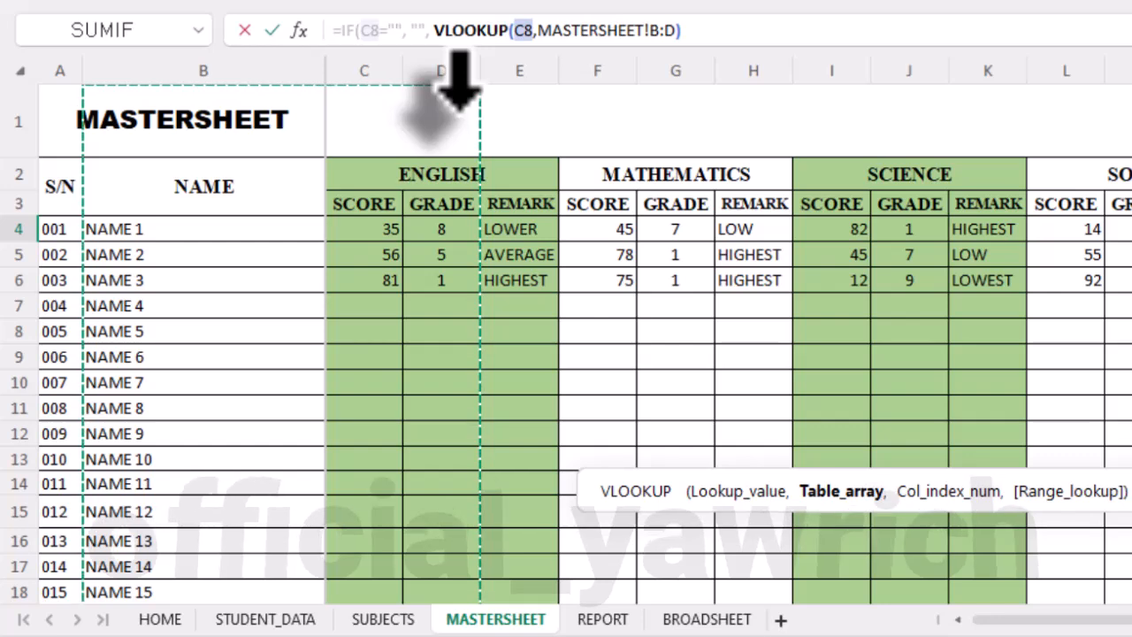
- Complete G16's VLOOKUP with column index 3 and FALSE for exact match, and enter the formula
type(",")
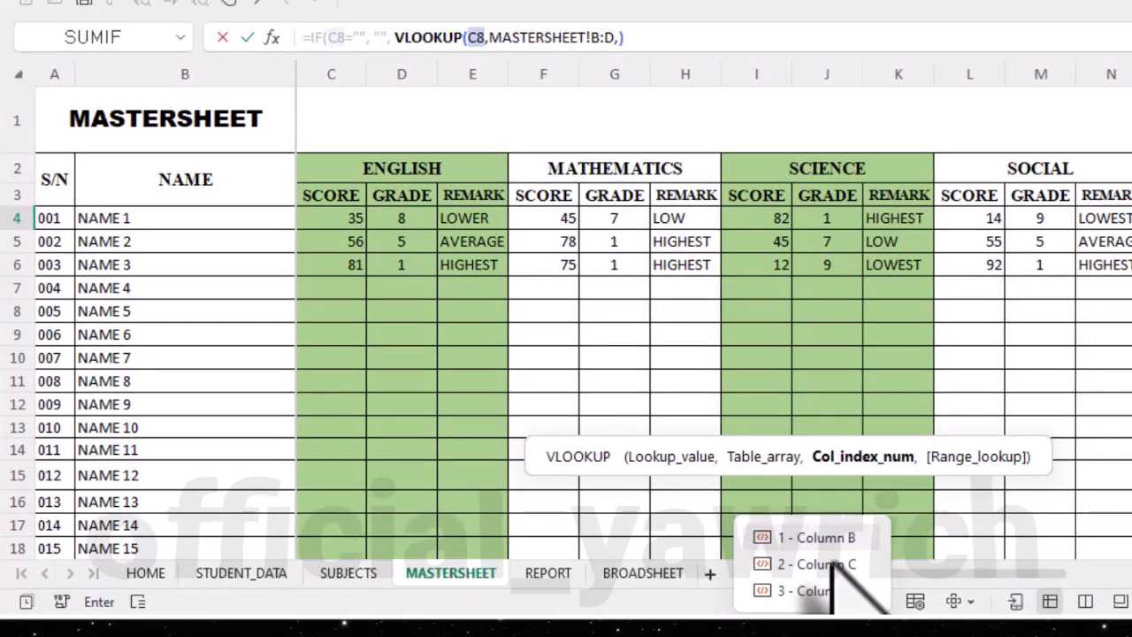
double_click(831, 600)
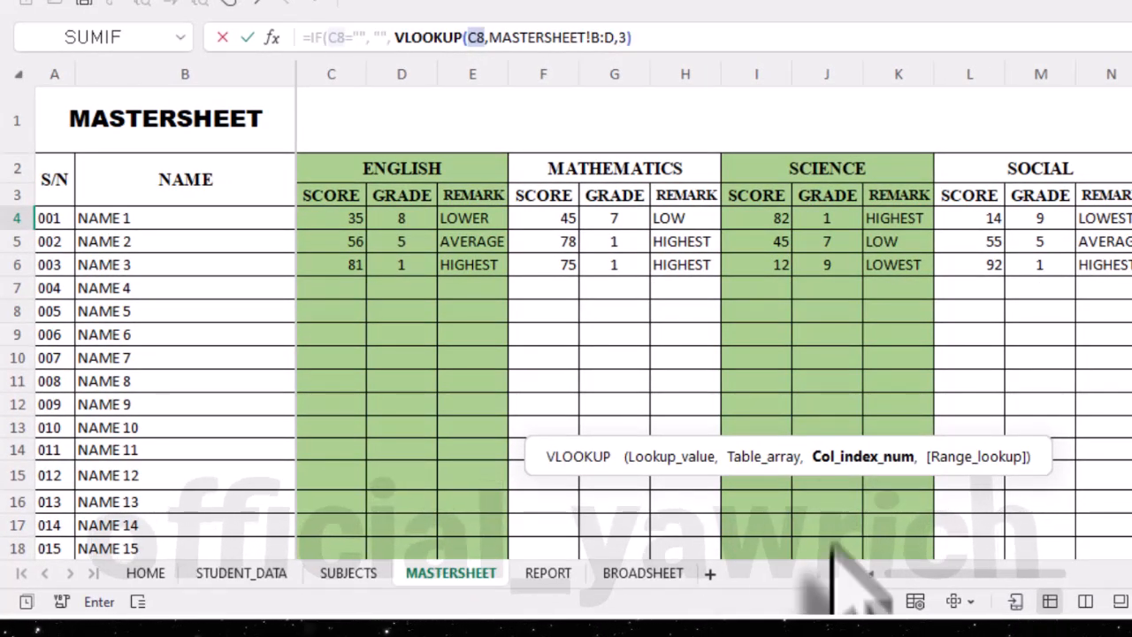
type(",")
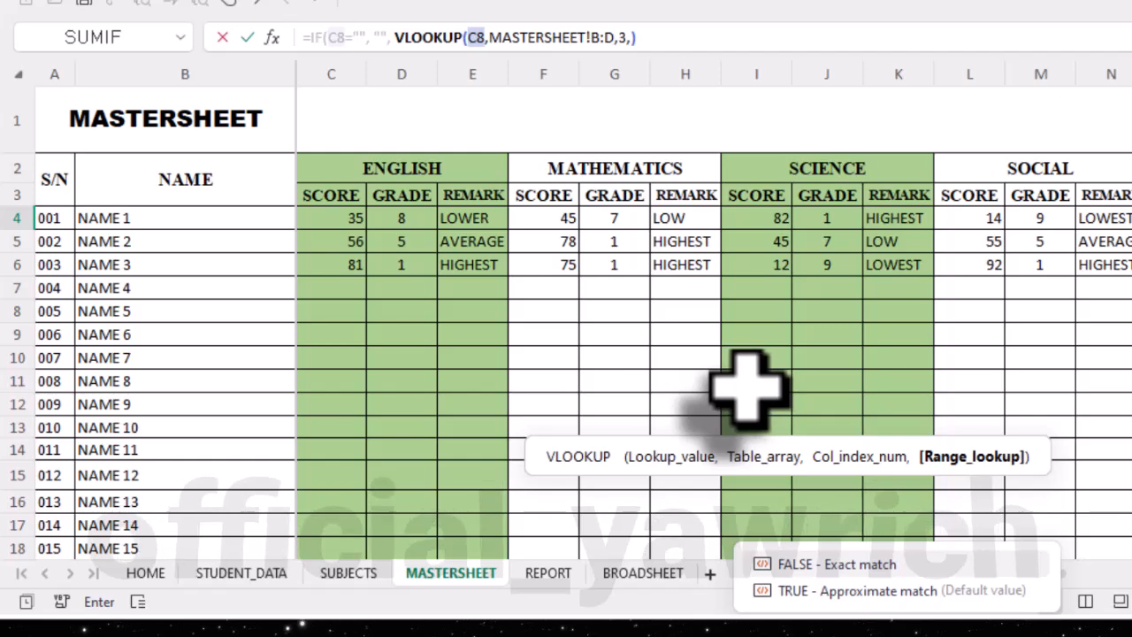
double_click(835, 566)
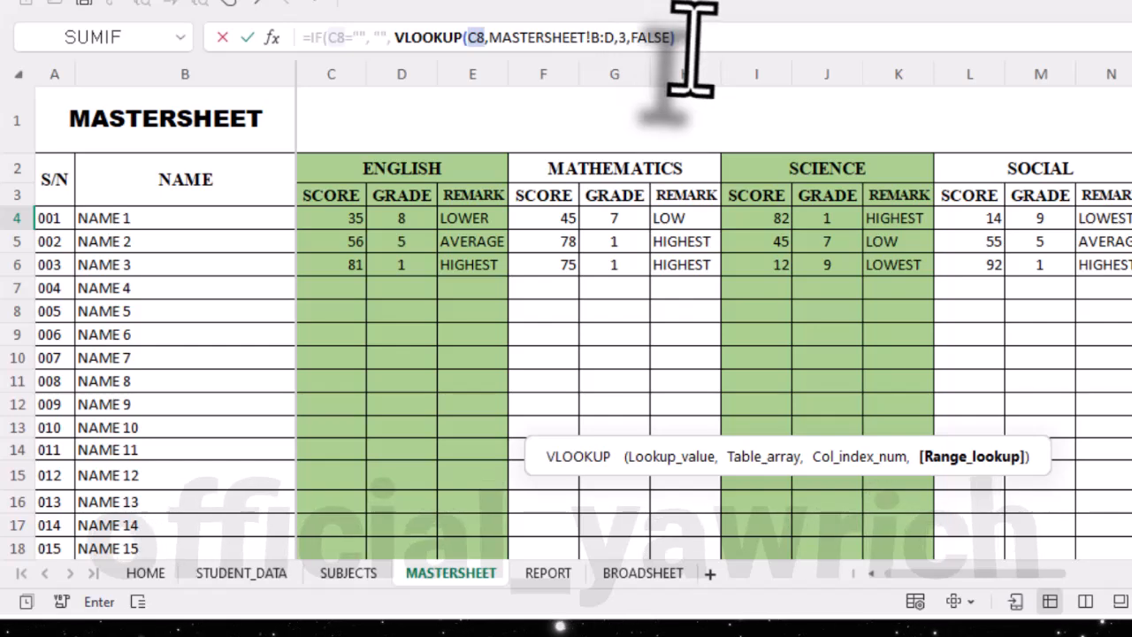
left_click(693, 44)
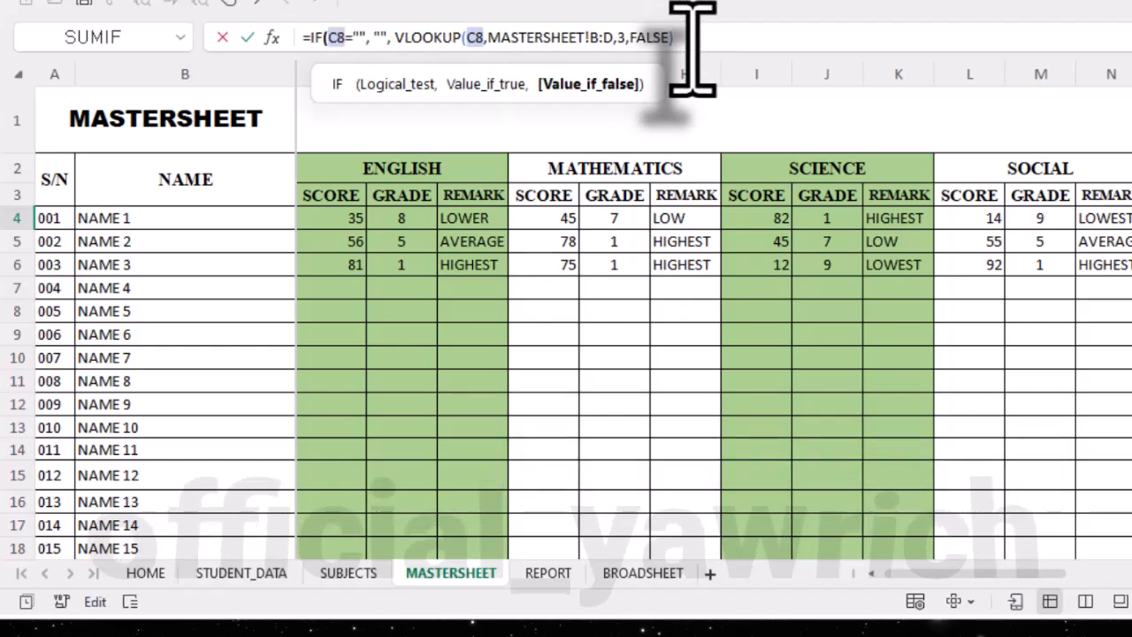
key("Return")
- Review the lookup formula in grade cell G16 and centre the cell horizontally
left_click(426, 412)
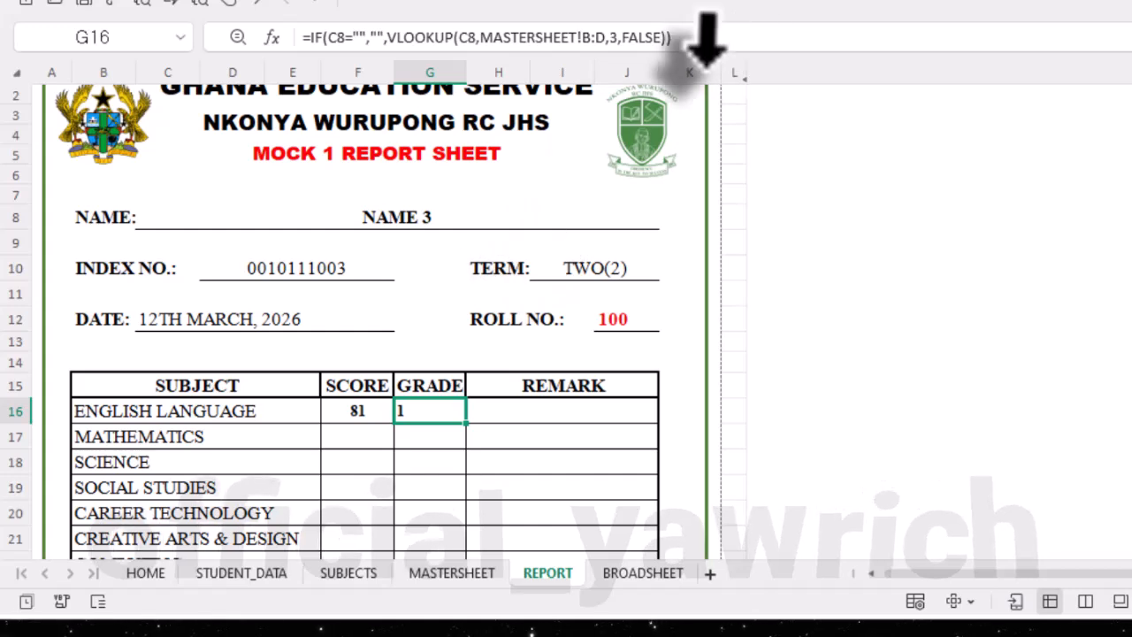
left_click(704, 37)
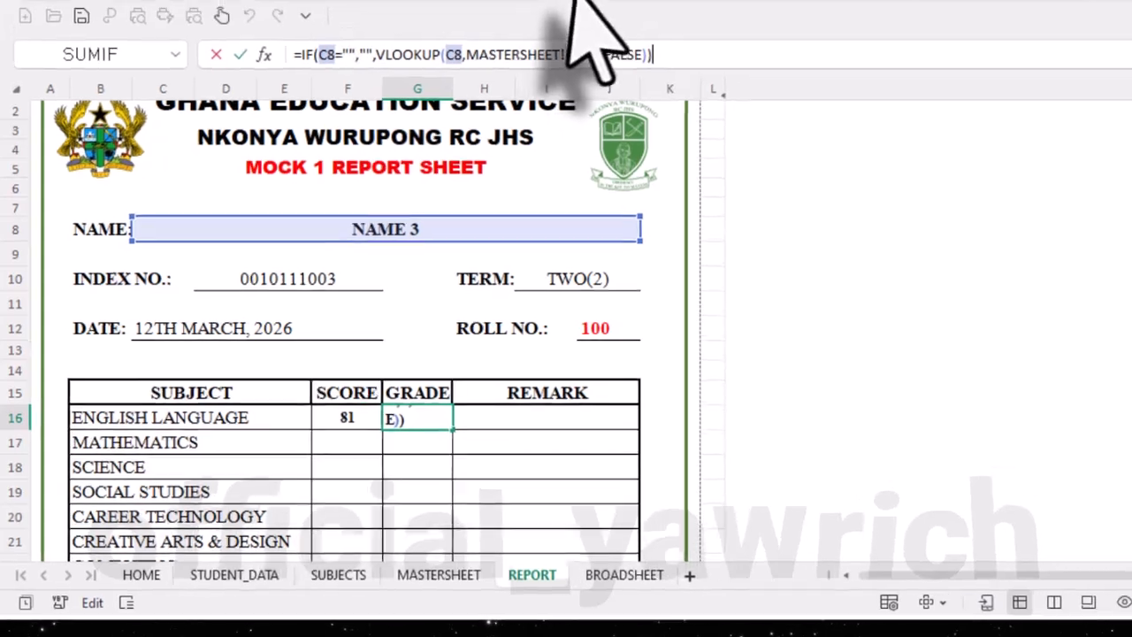
key("Return")
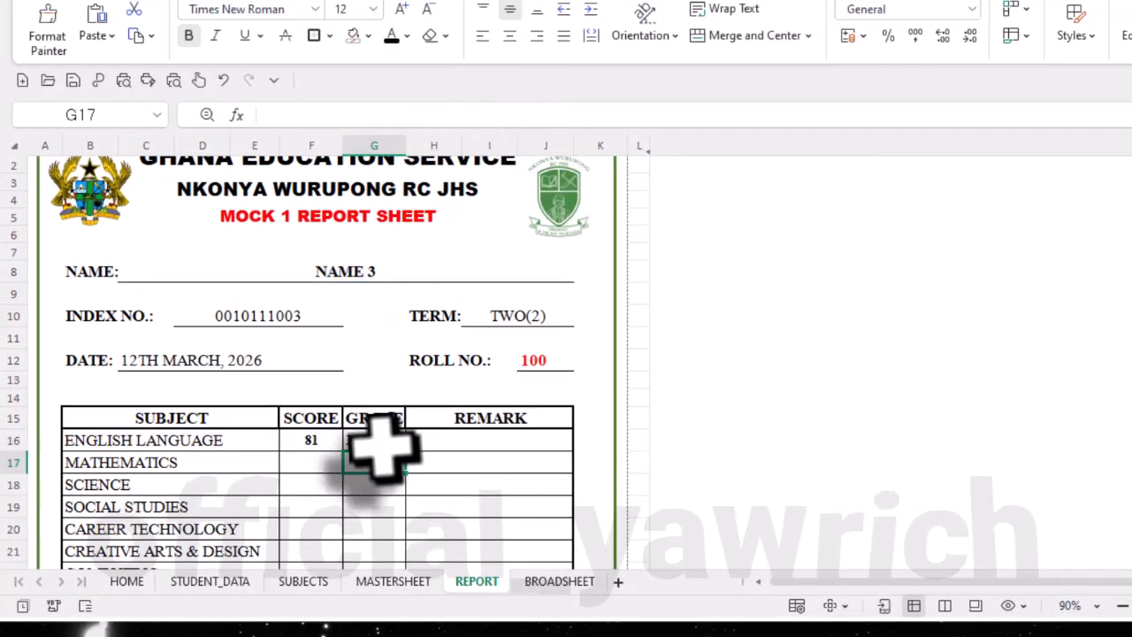
left_click(376, 441)
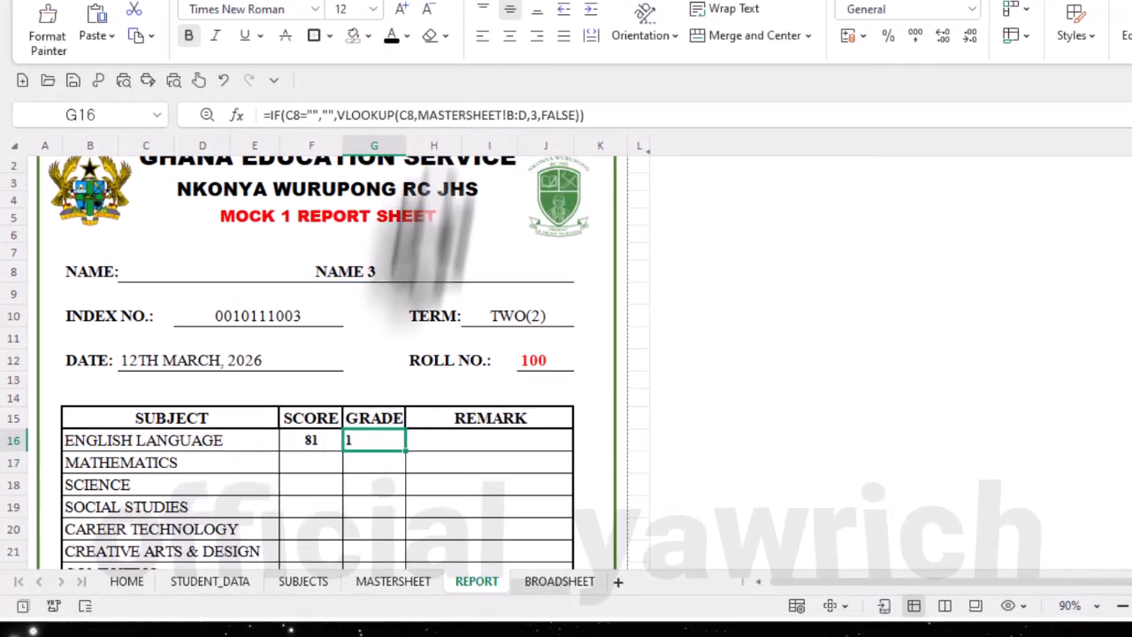
left_click(510, 35)
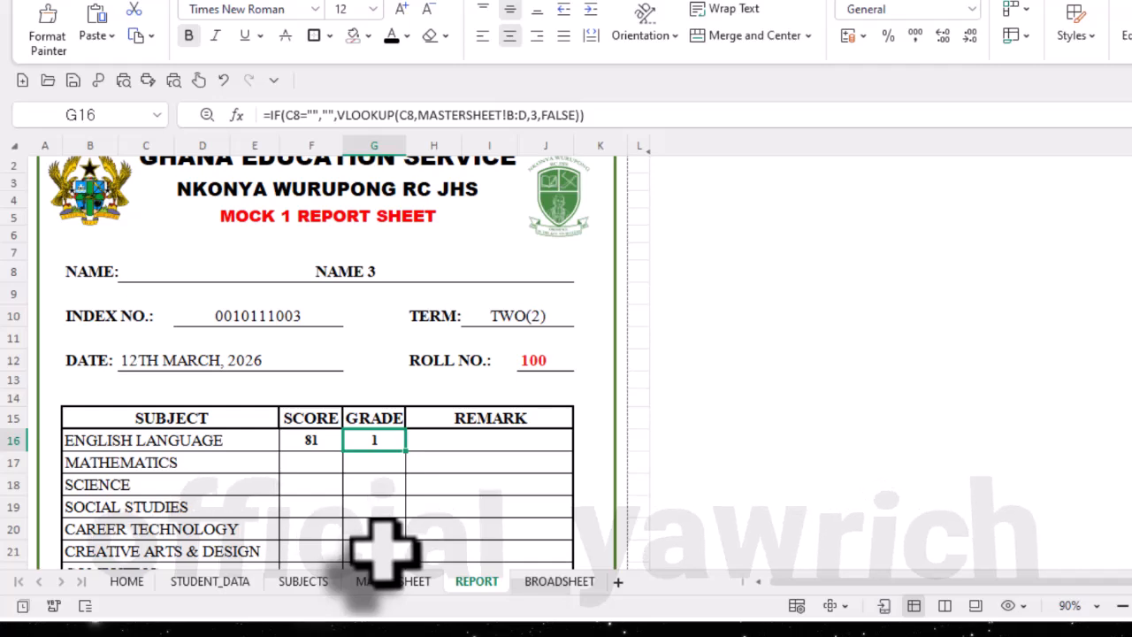
- Begin the English REMARK formula in H16 with an IF that tests the NAME cell: =IF(C8=
scroll(382, 548, "down", 3)
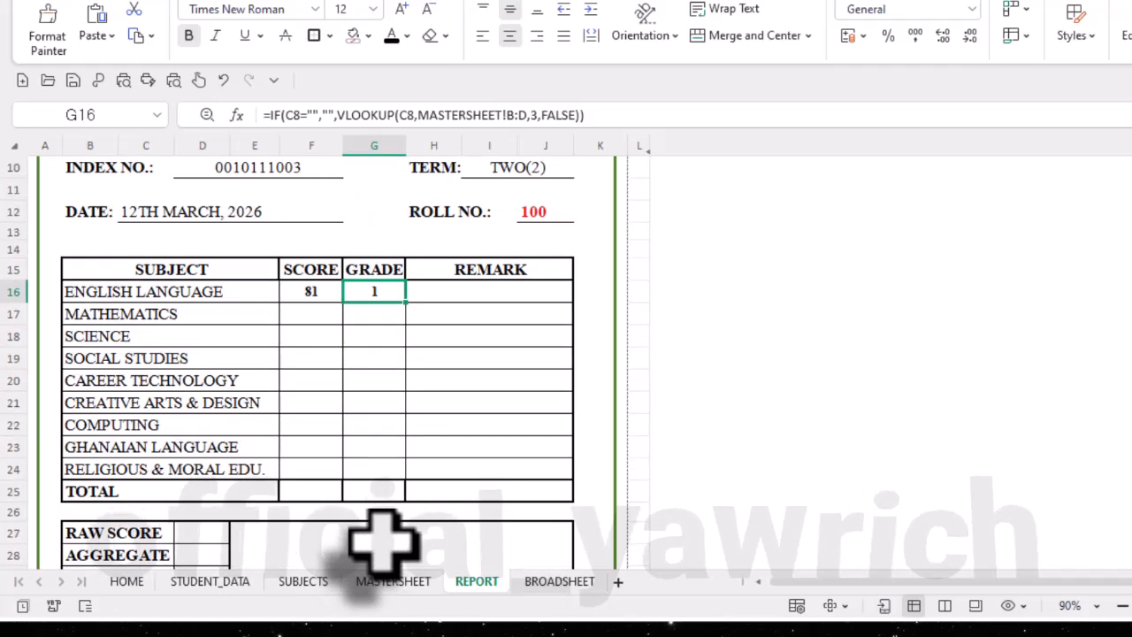
left_click(427, 291)
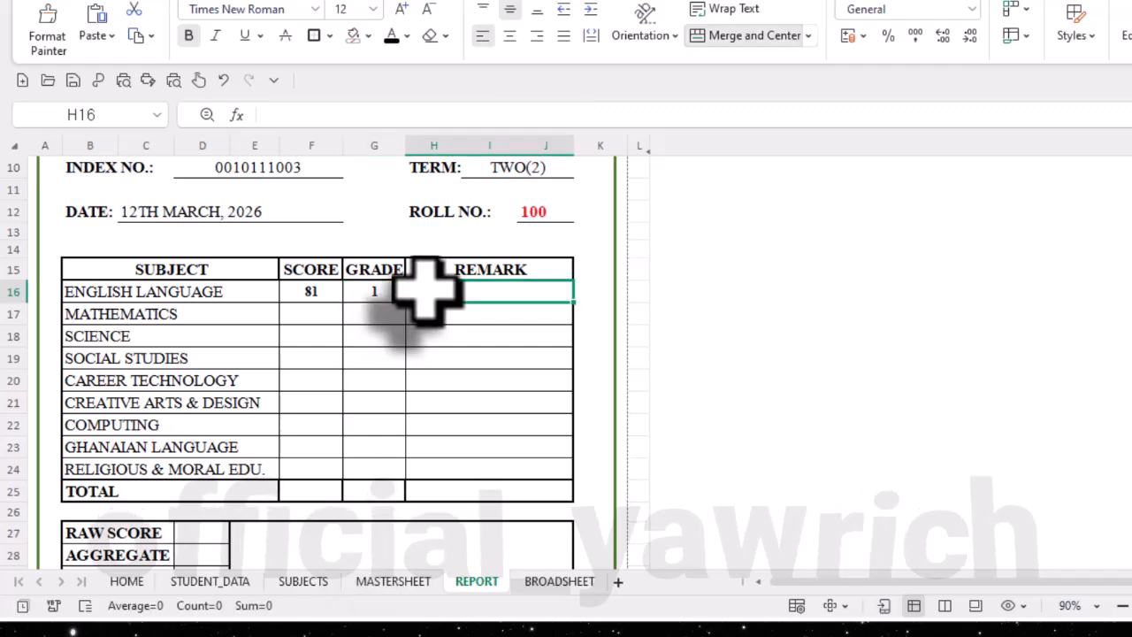
scroll(427, 291, "up", 1)
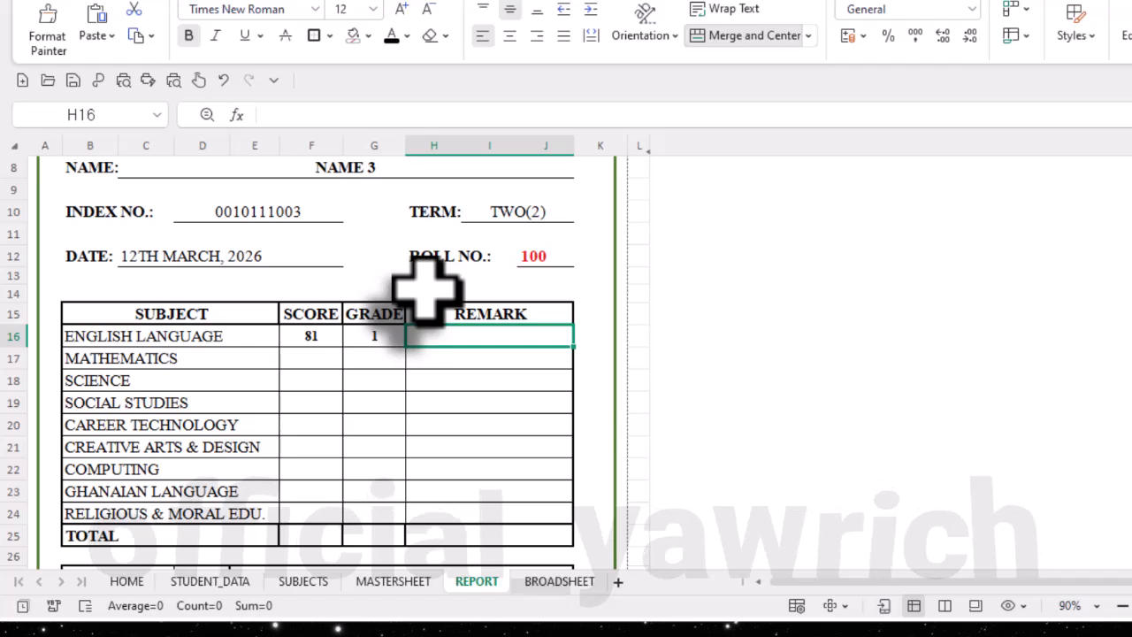
type("=")
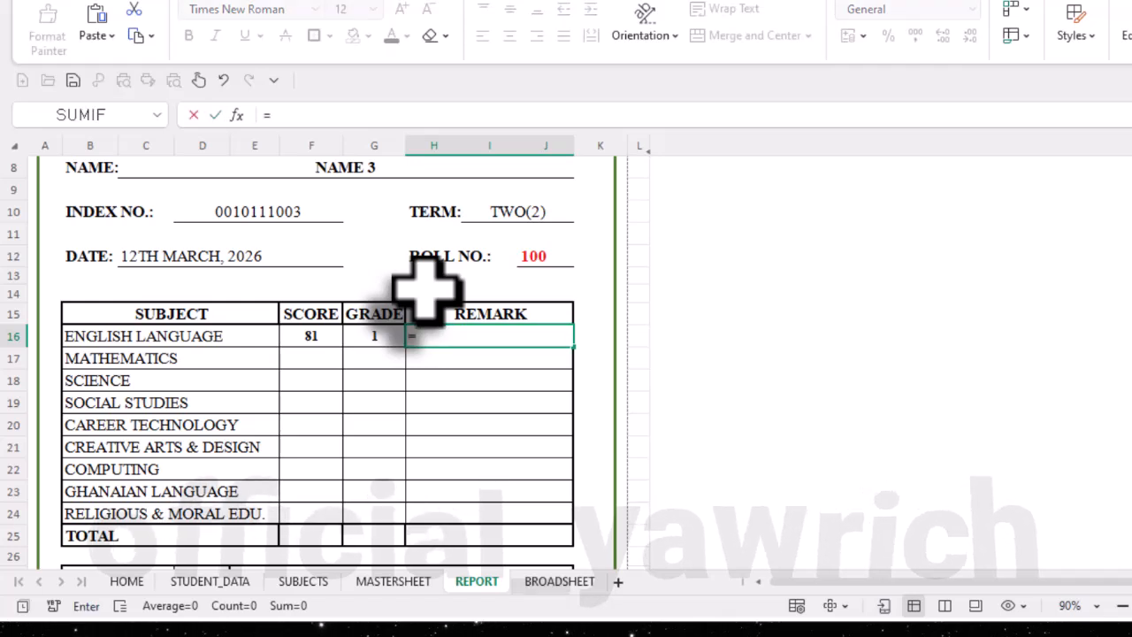
type("F")
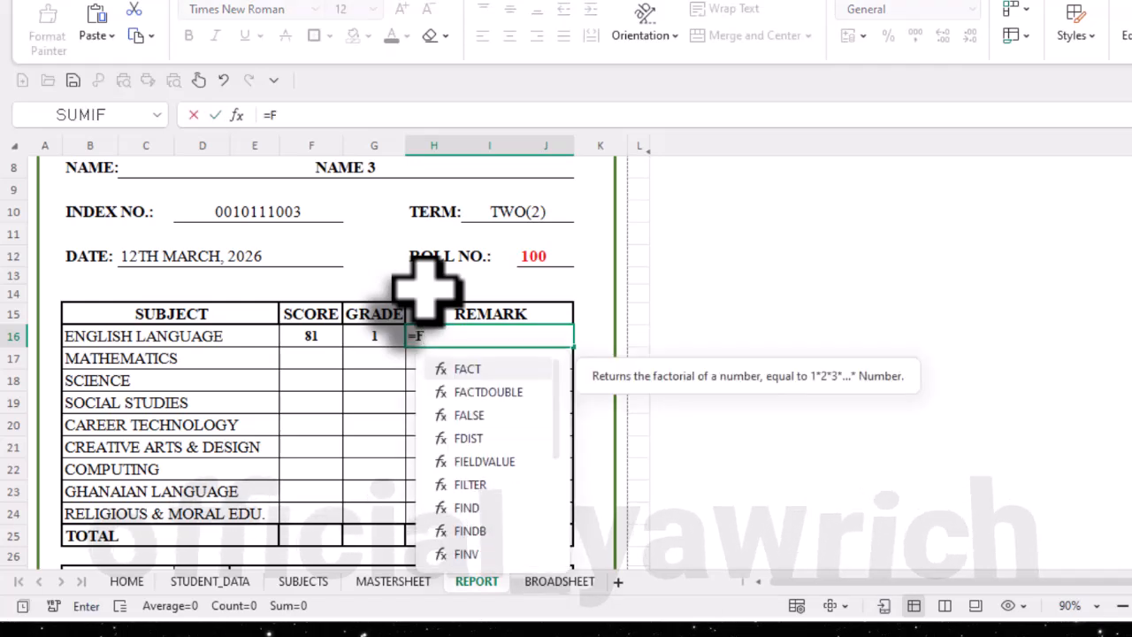
key("BackSpace")
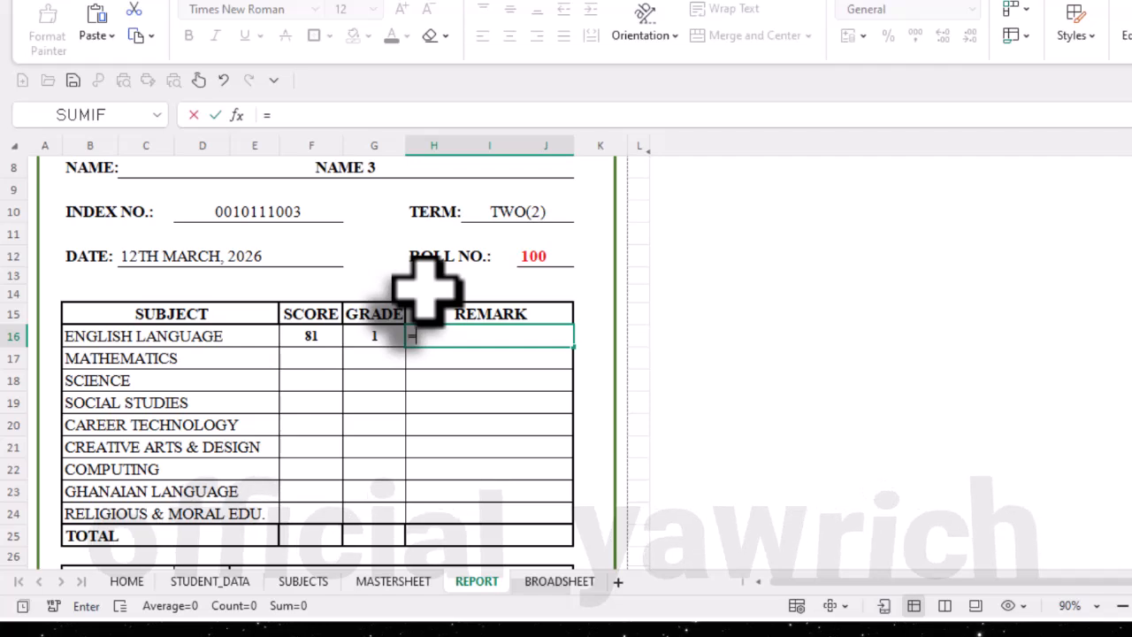
type("IF(")
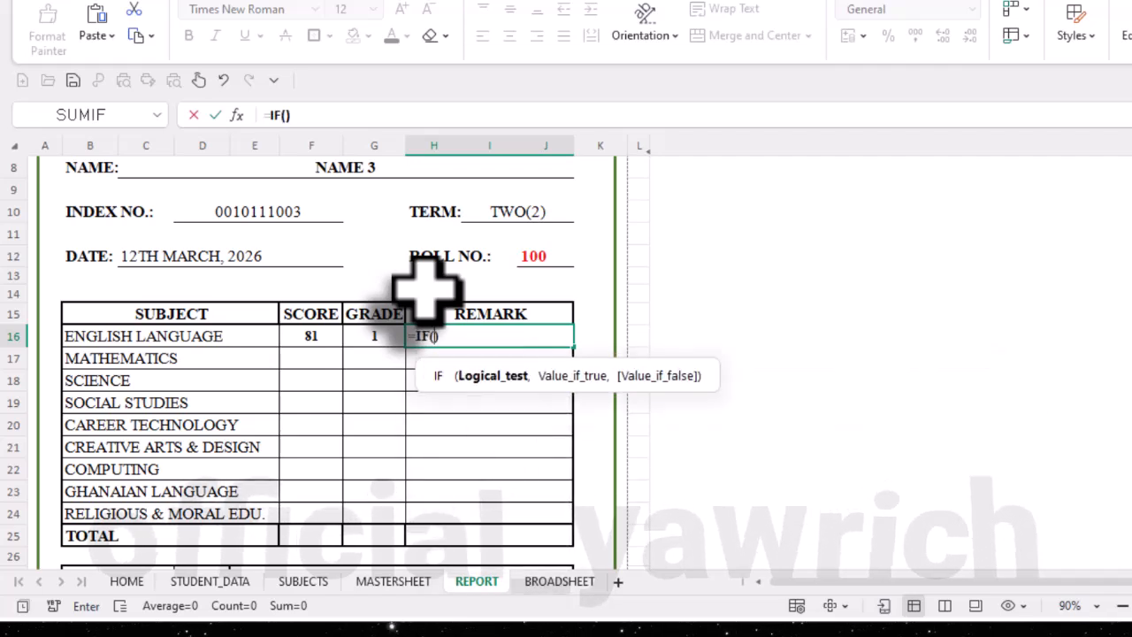
left_click(356, 173)
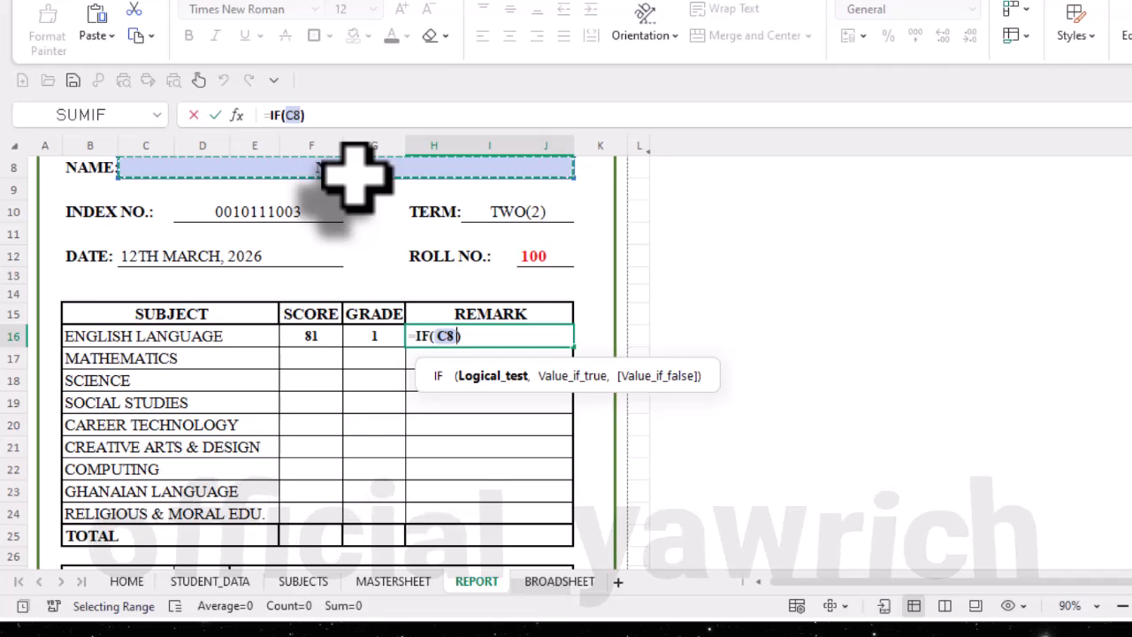
type("=")
key("ctrl+shift+semicolon")
key("ctrl+shift+semicolon")
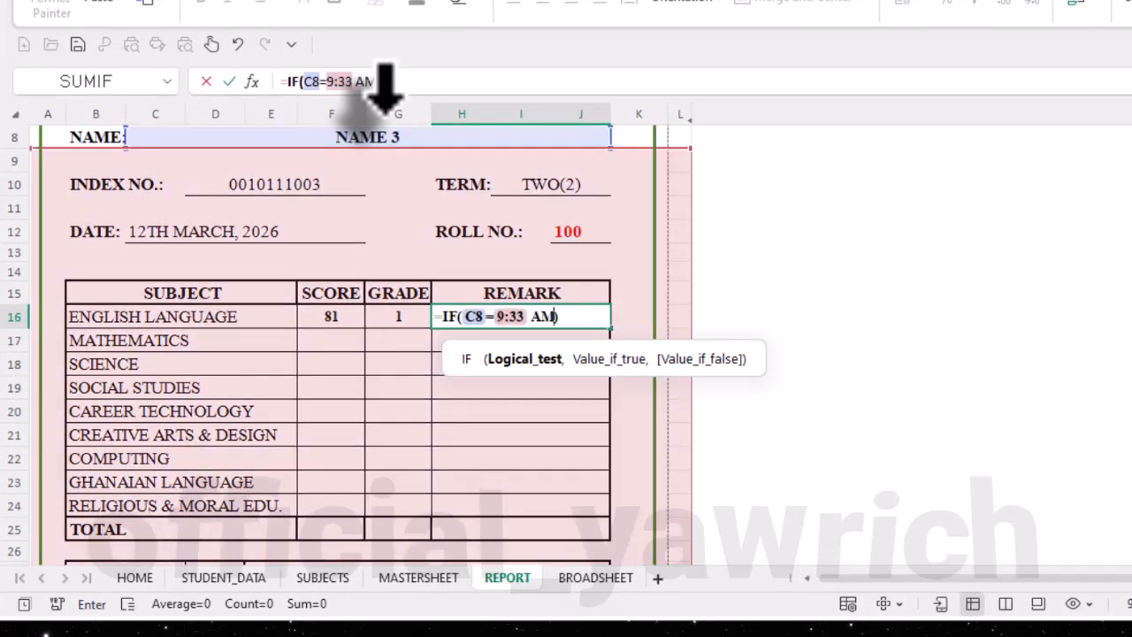
key("BackSpace")
key("BackSpace")
key("BackSpace")
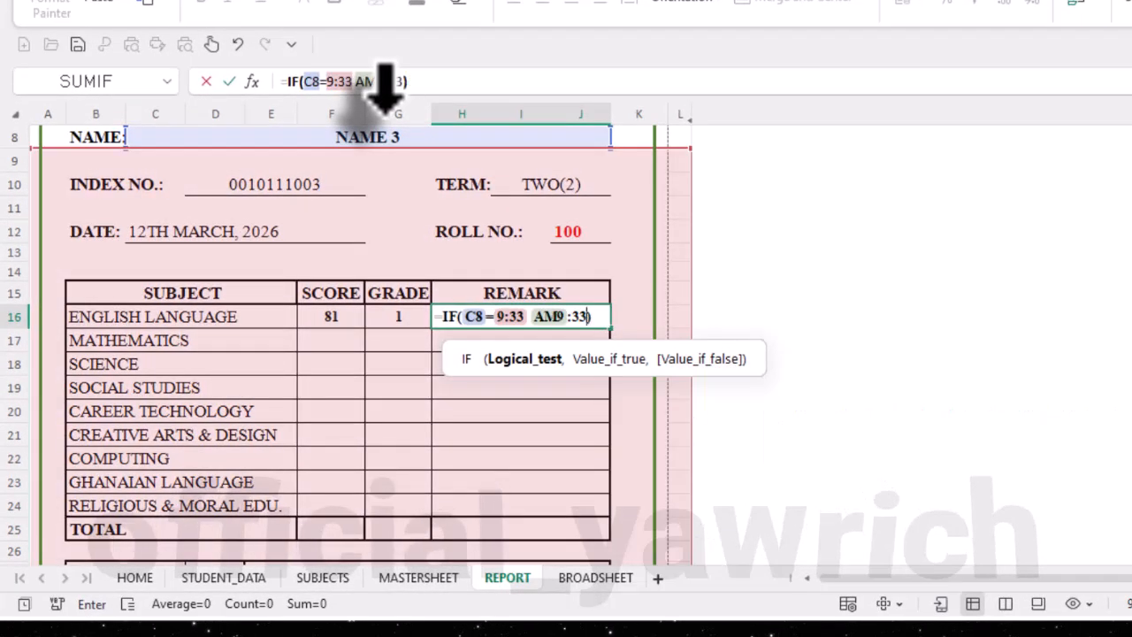
key("BackSpace")
key("BackSpace")
key("BackSpace")
key("BackSpace")
key("BackSpace")
key("BackSpace")
key("BackSpace")
key("BackSpace")
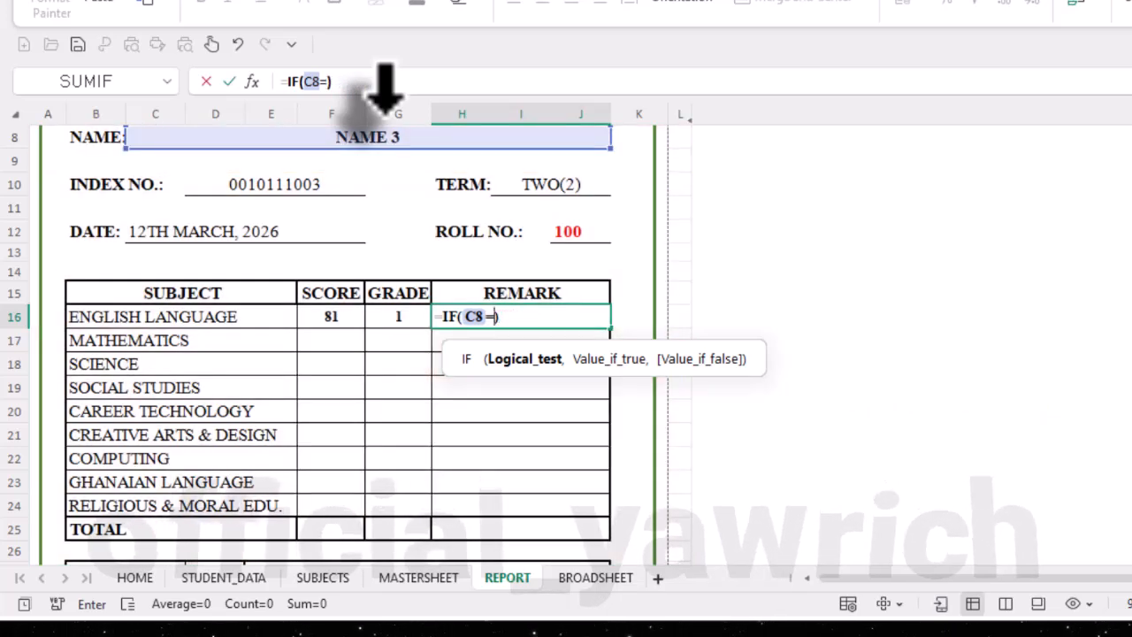
- Make H16's IF return blank when C8 is empty, and add a VLOOKUP of C8 as its false value
type("\"\", \"\"")
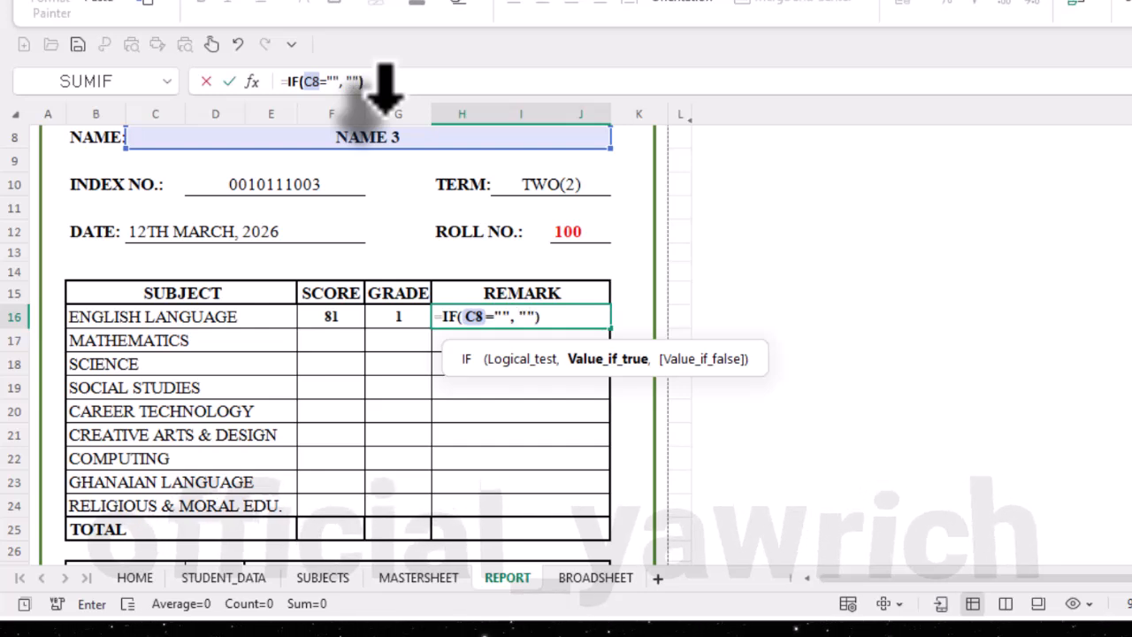
type(", ")
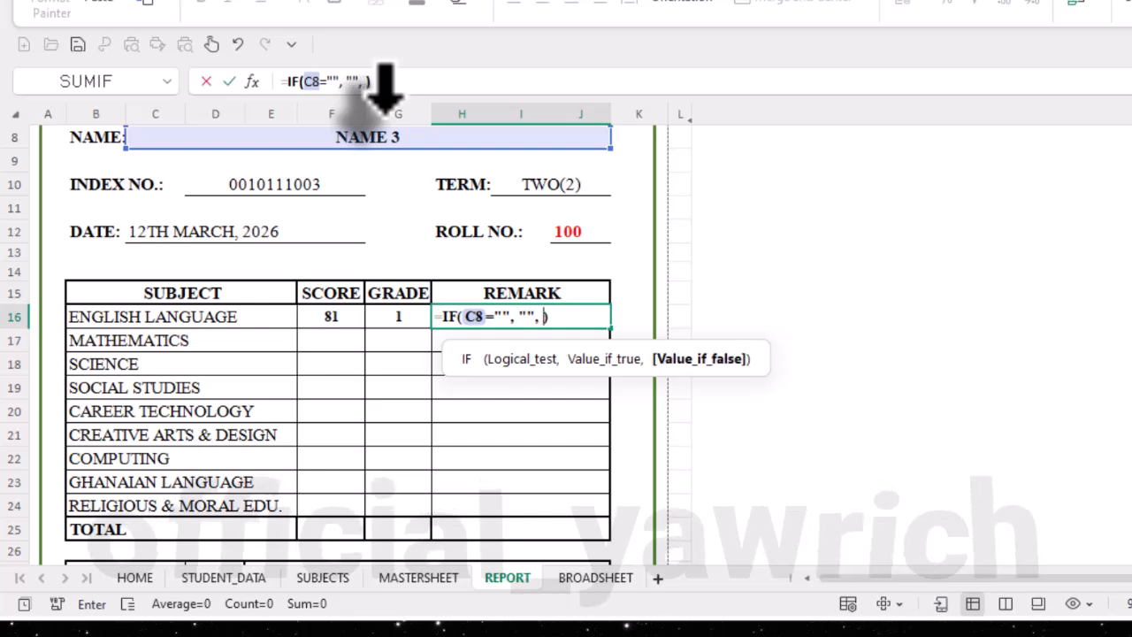
type("V")
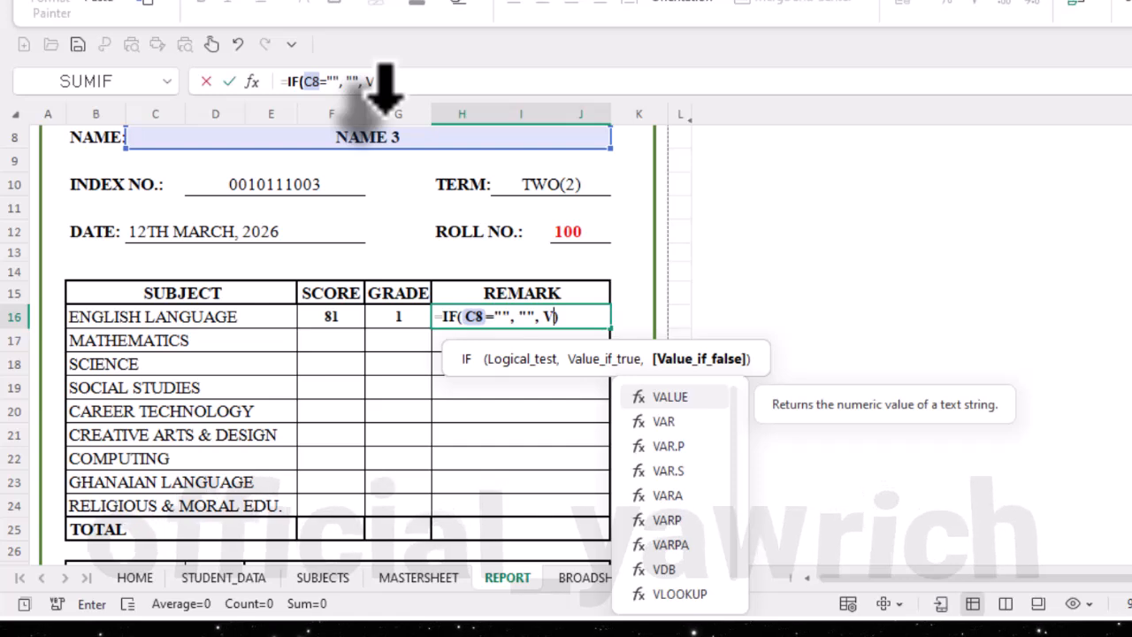
type("L")
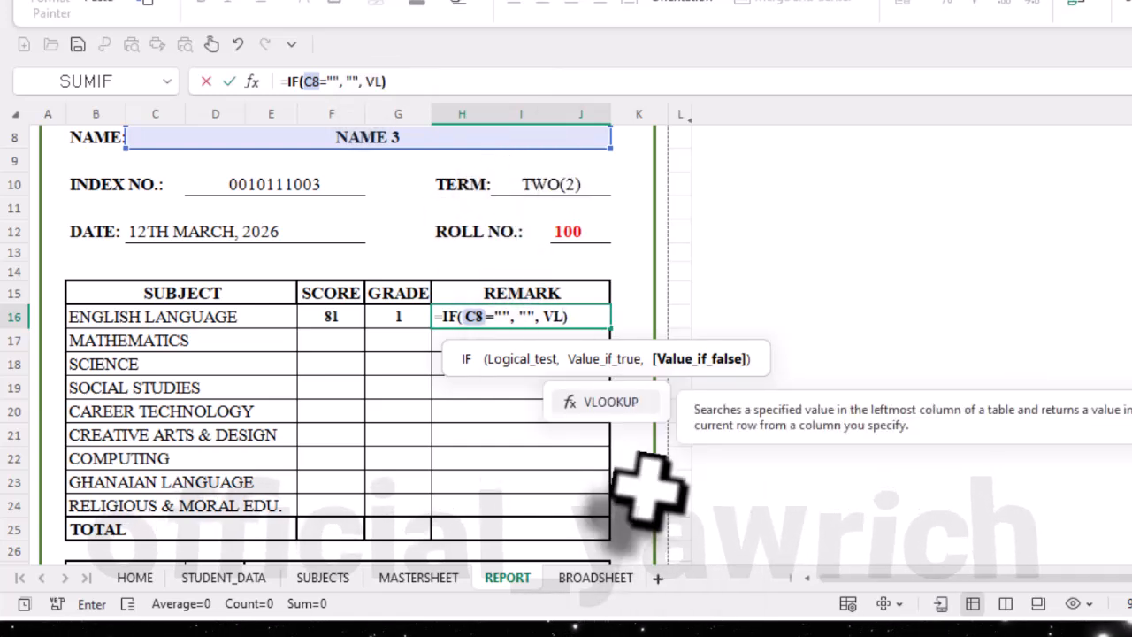
double_click(610, 401)
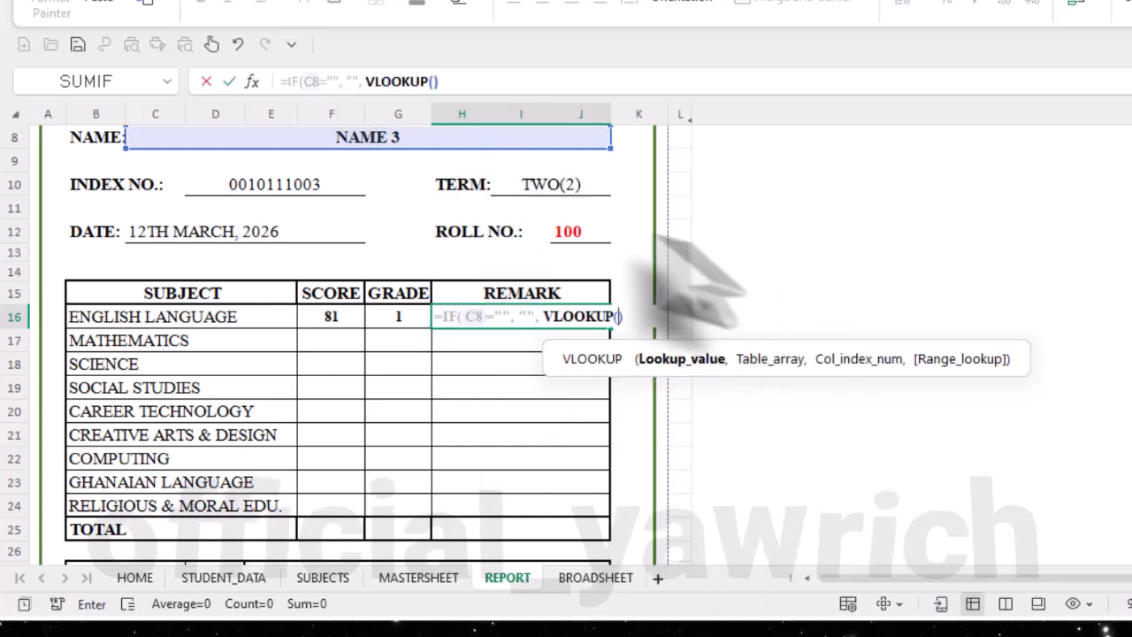
left_click(364, 137)
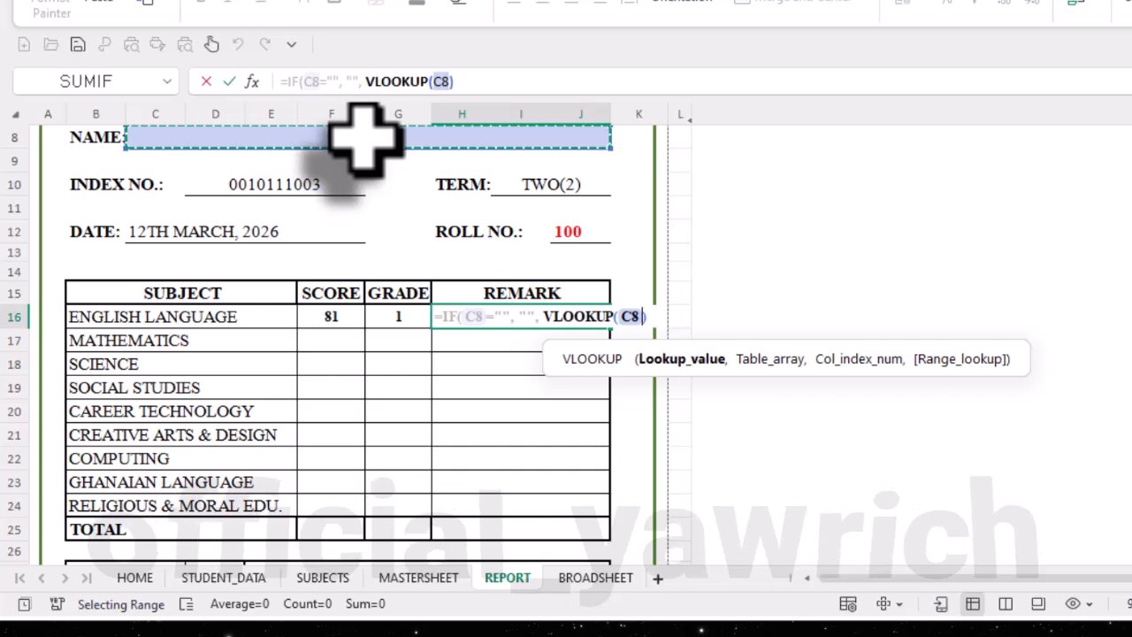
type(",")
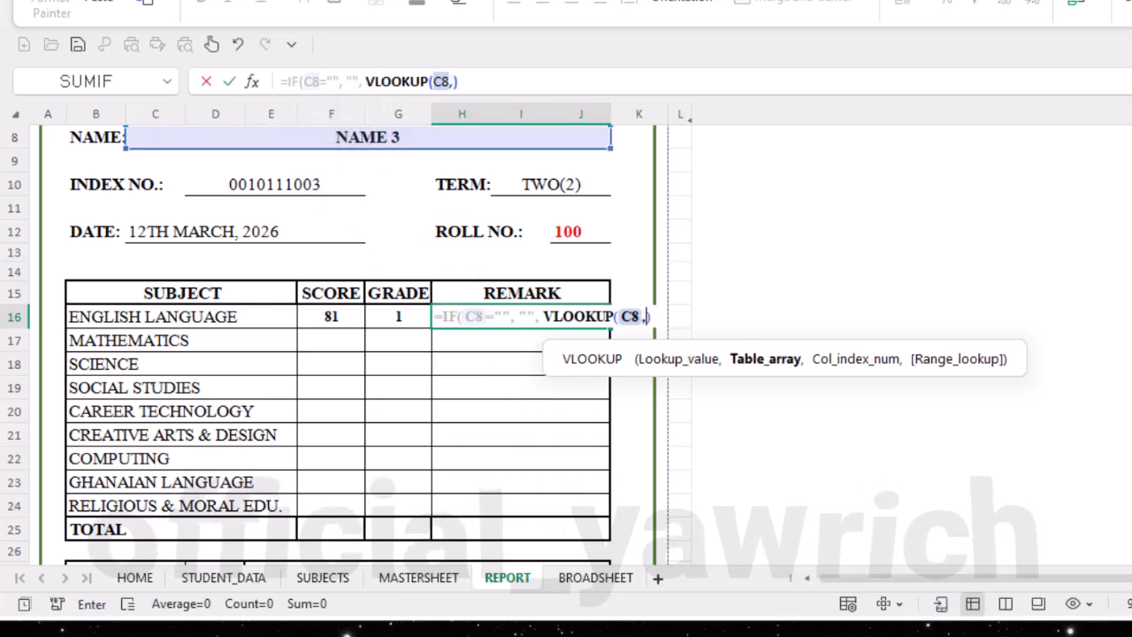
- Complete H16's VLOOKUP with the range MASTERSHEET!B:E, column index 4 and FALSE for exact match, and enter the formula
left_click(411, 579)
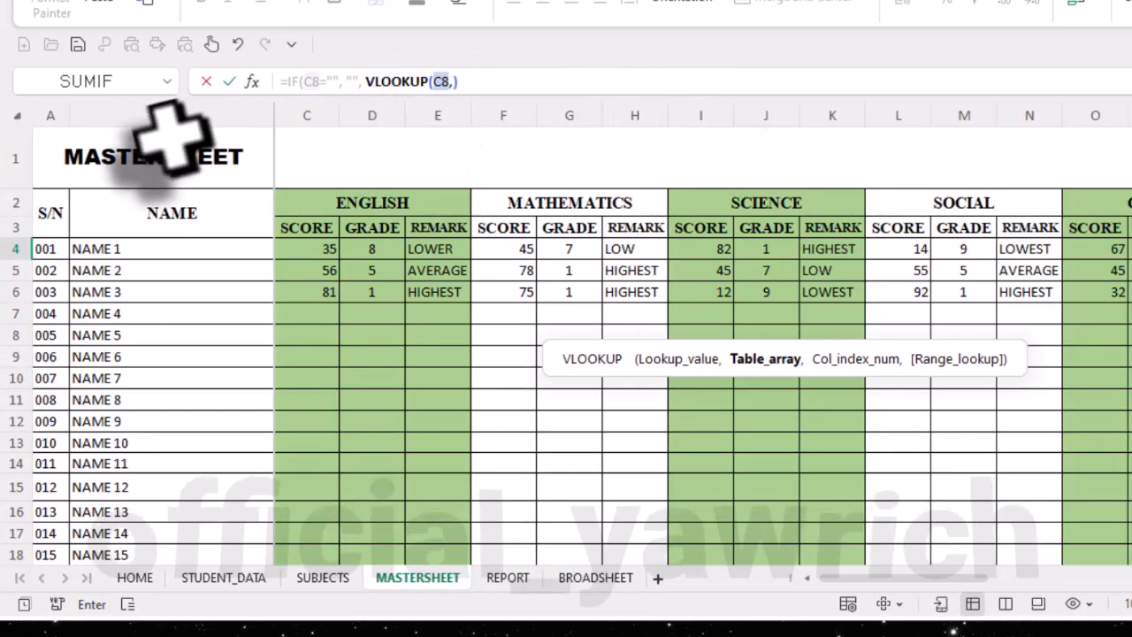
left_click_drag(177, 115, 413, 115)
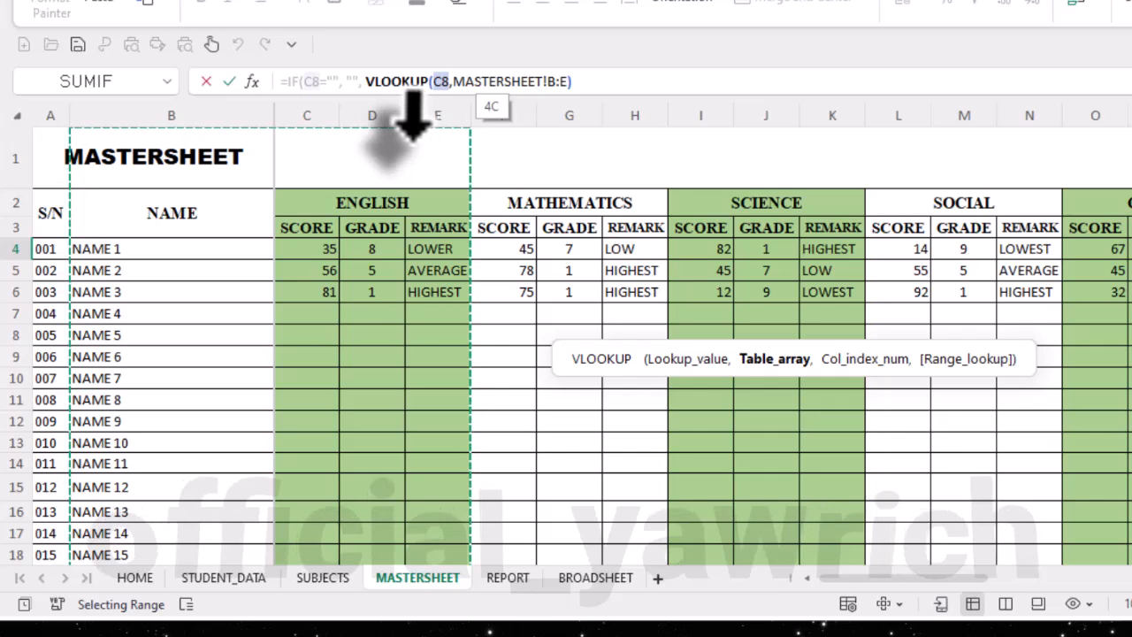
type(",")
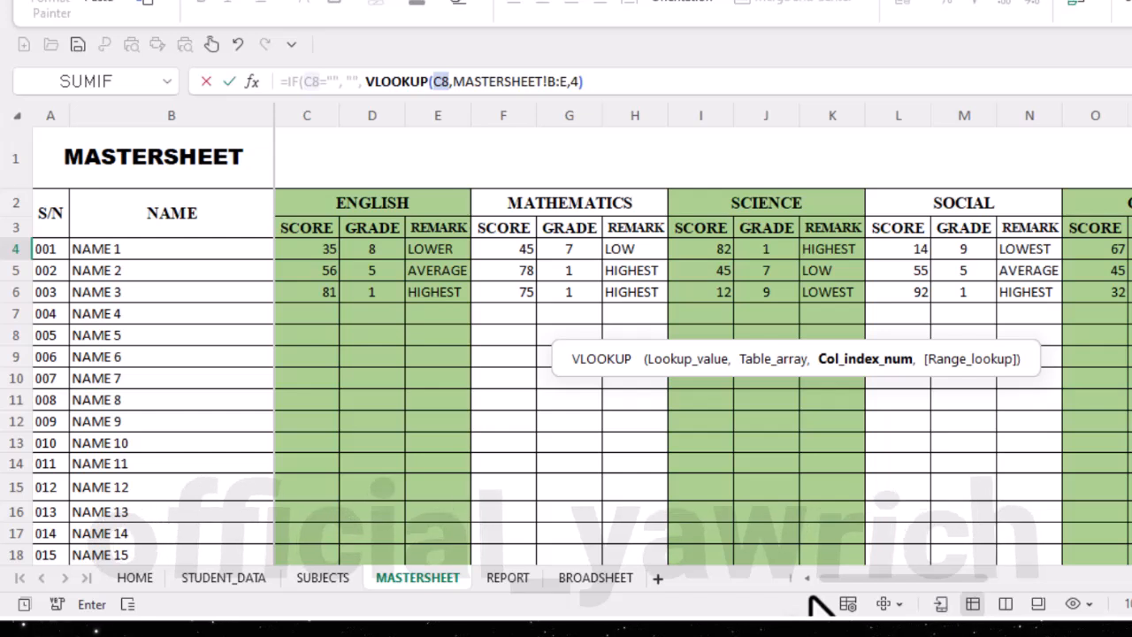
type("4,FALSE")
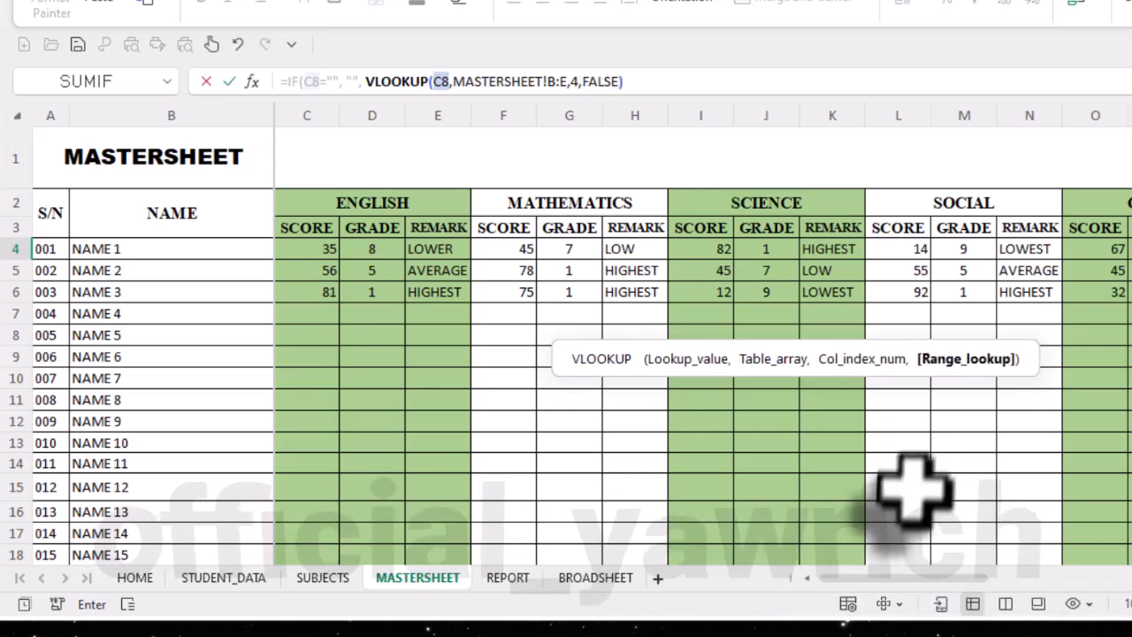
key("Return")
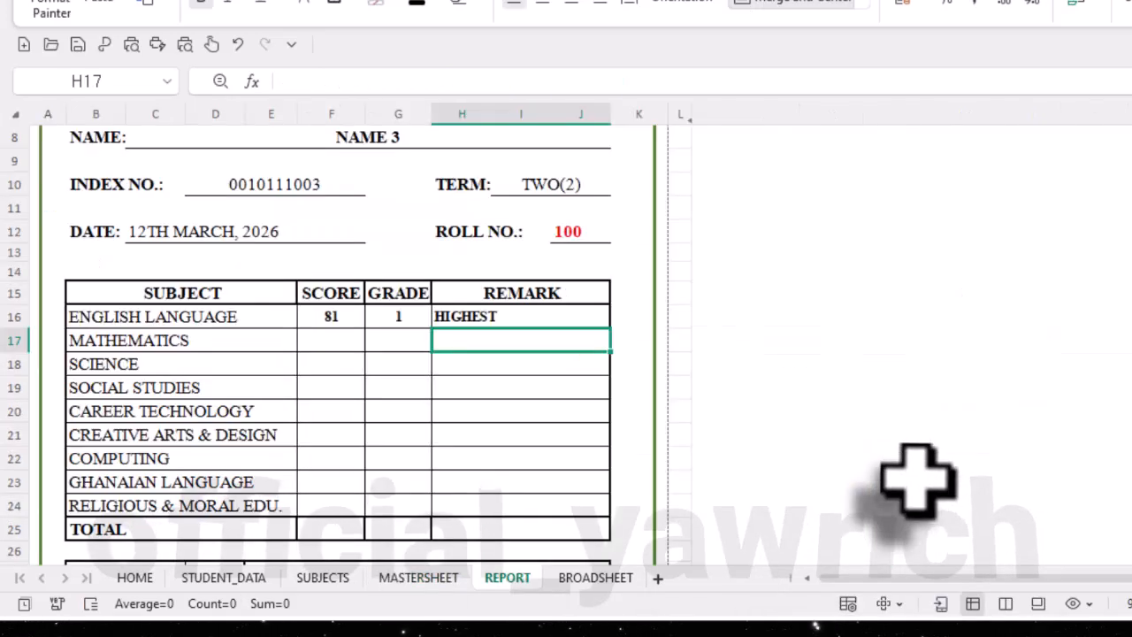
- Review the lookup formula in the English remark cell H16
scroll(529, 329, "down", 2)
scroll(536, 328, "up", 2)
left_click(541, 321)
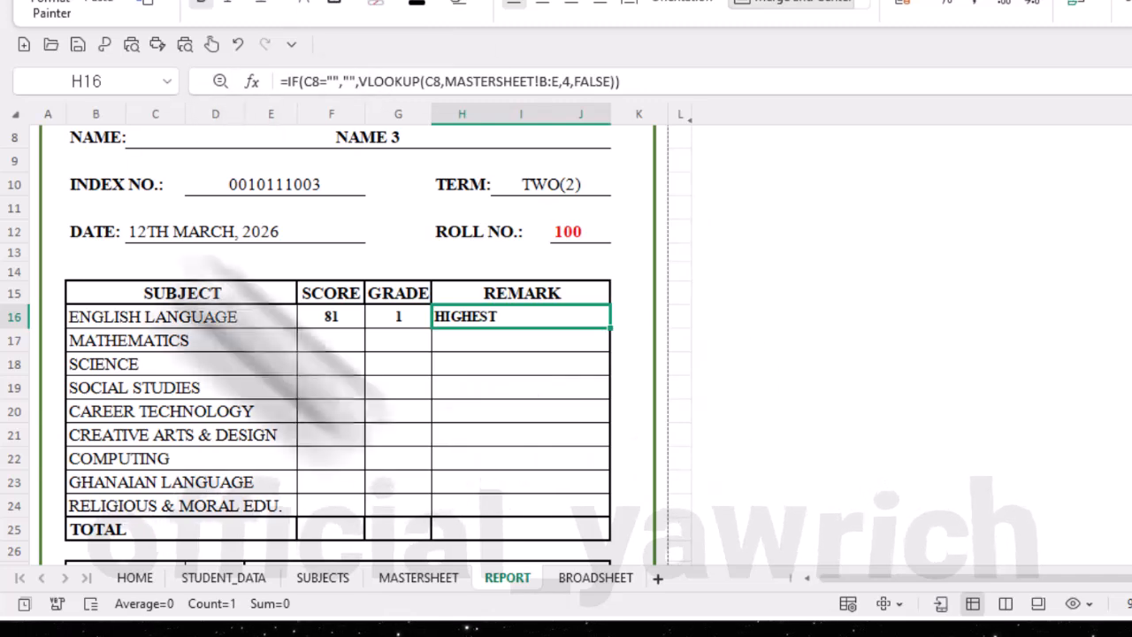
- Switch to the formula notes in WPS Writer and read the SCORE - REPORT formula and its column replacements for each subject
left_click(292, 1)
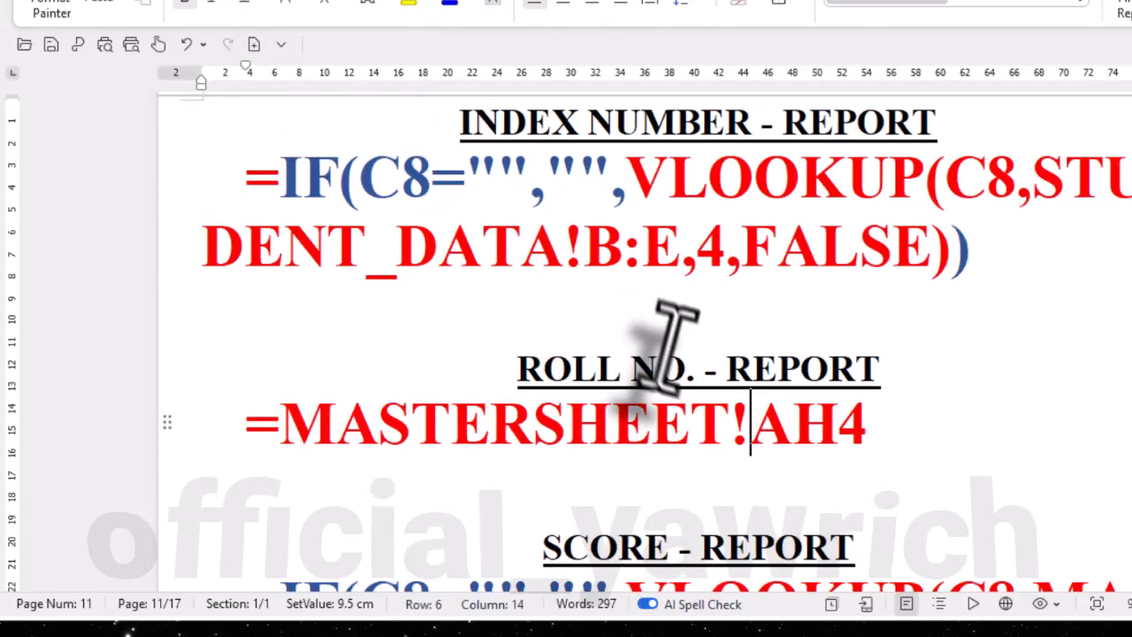
scroll(721, 403, "down", 3)
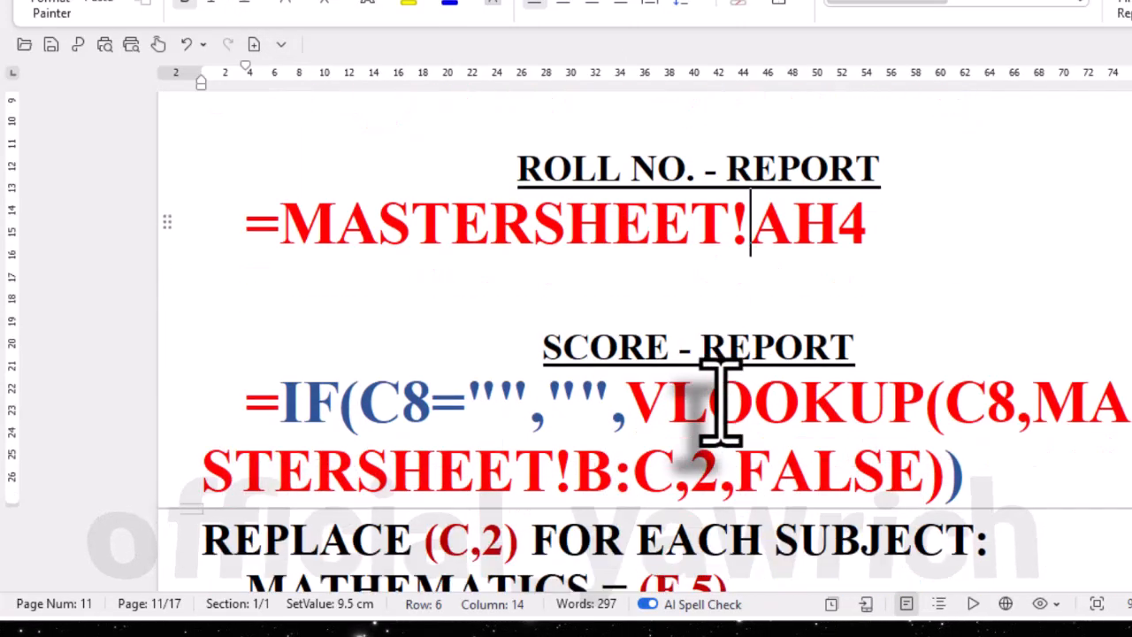
scroll(721, 403, "down", 3)
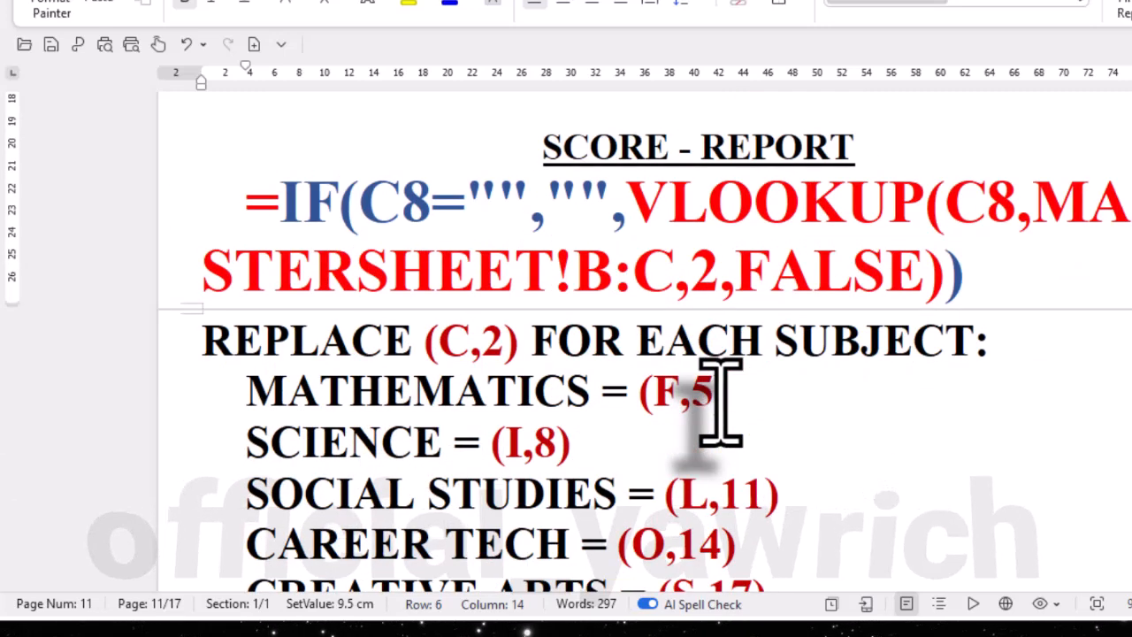
scroll(721, 402, "down", 1)
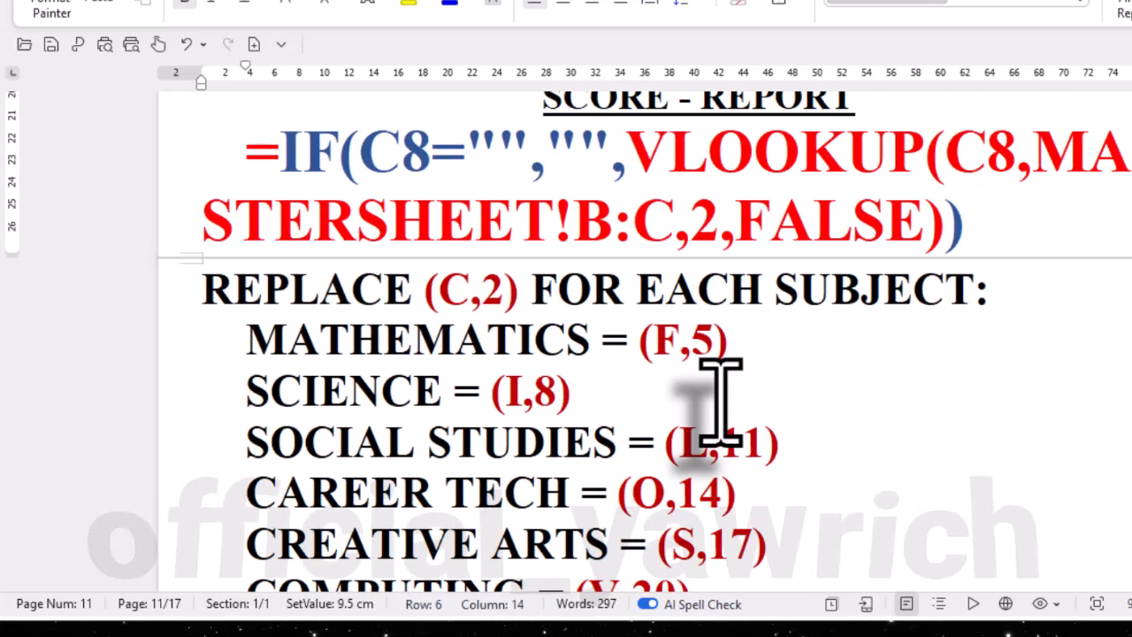
scroll(644, 340, "down", 1)
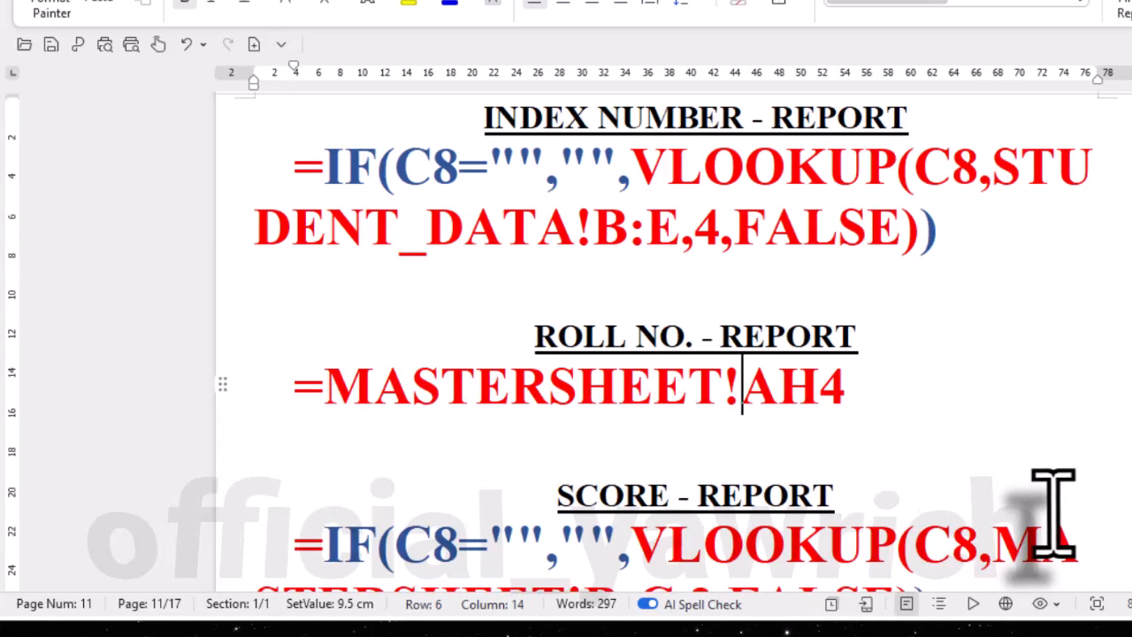
scroll(973, 500, "down", 5)
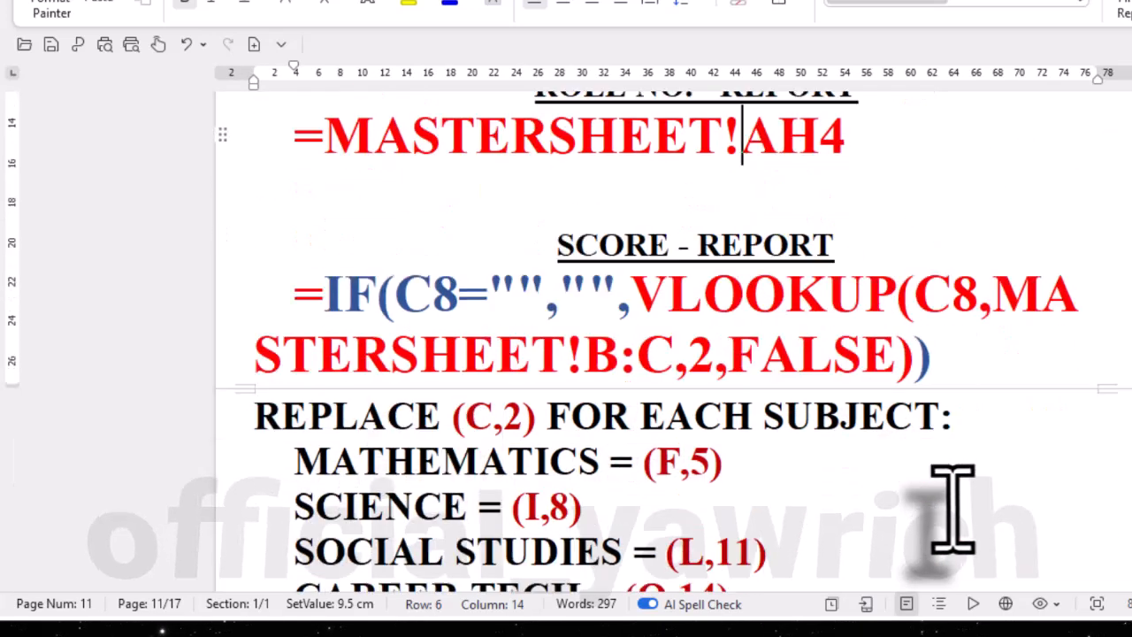
scroll(951, 505, "down", 1)
scroll(950, 505, "down", 1)
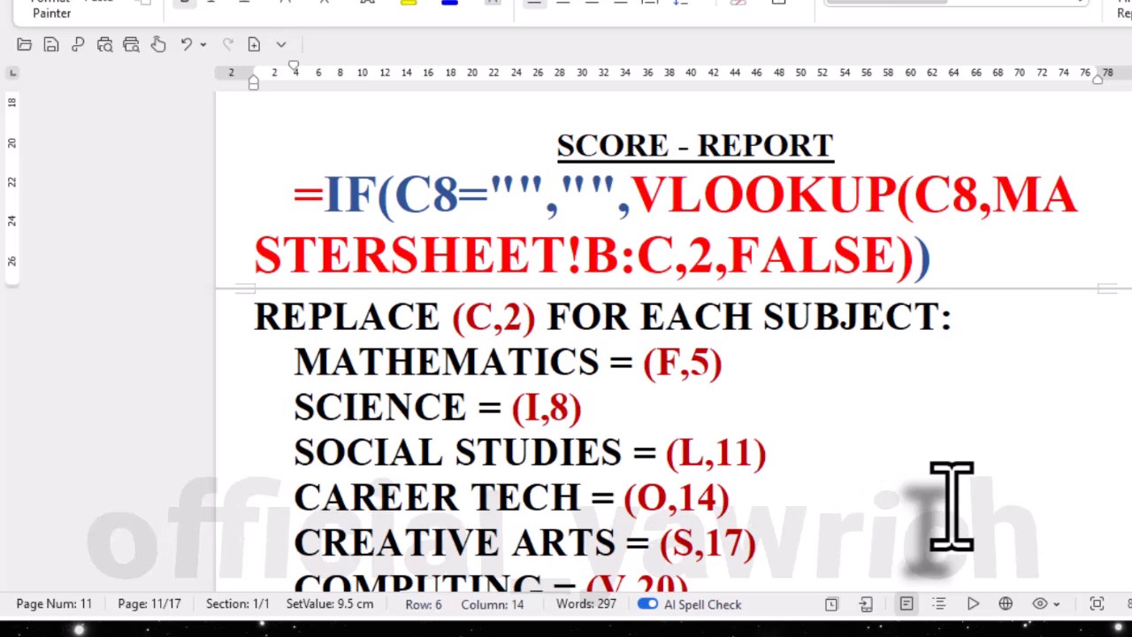
scroll(951, 505, "down", 1)
scroll(951, 505, "up", 1)
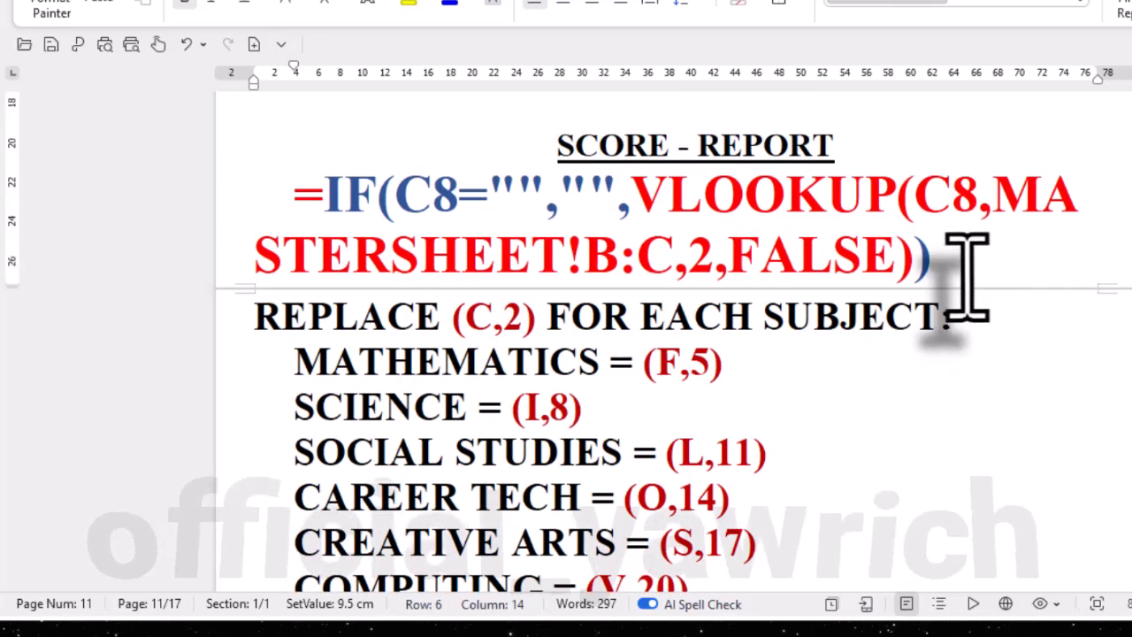
scroll(807, 511, "down", 1)
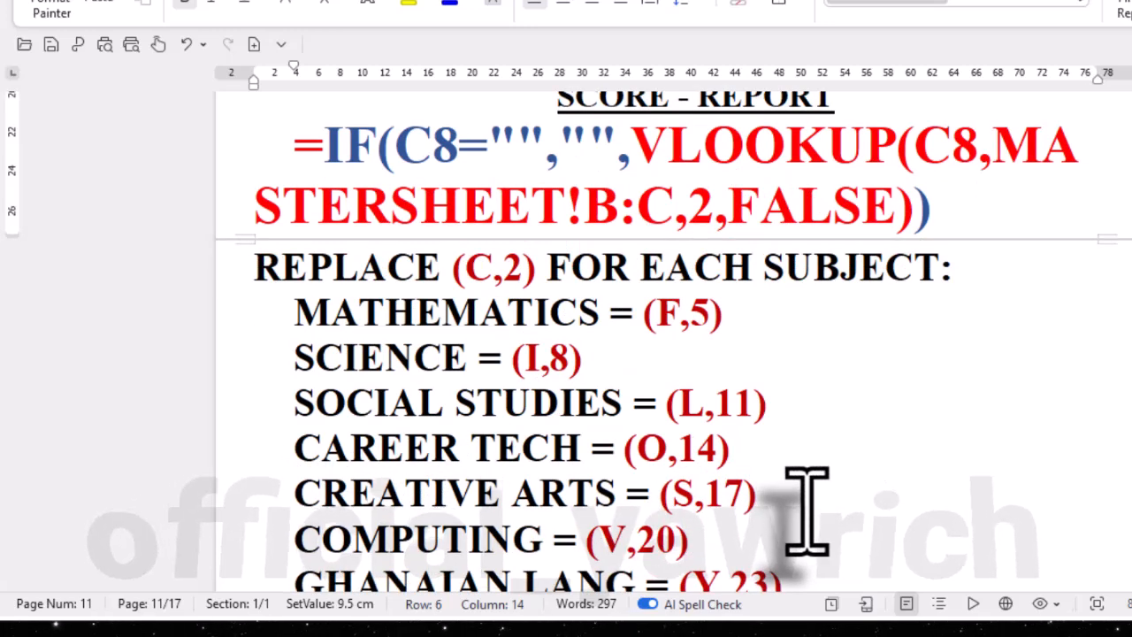
scroll(807, 511, "down", 1)
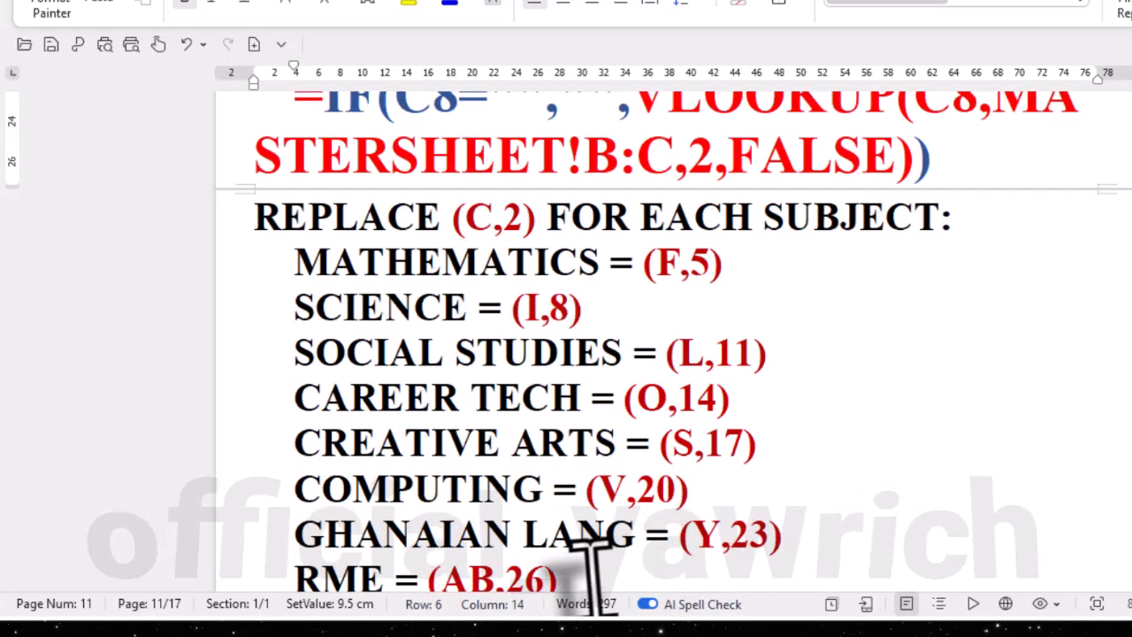
- Reduce the font size of the SCORE - REPORT formula and its list of subject replacements in the notes
left_click_drag(591, 558, 257, 169)
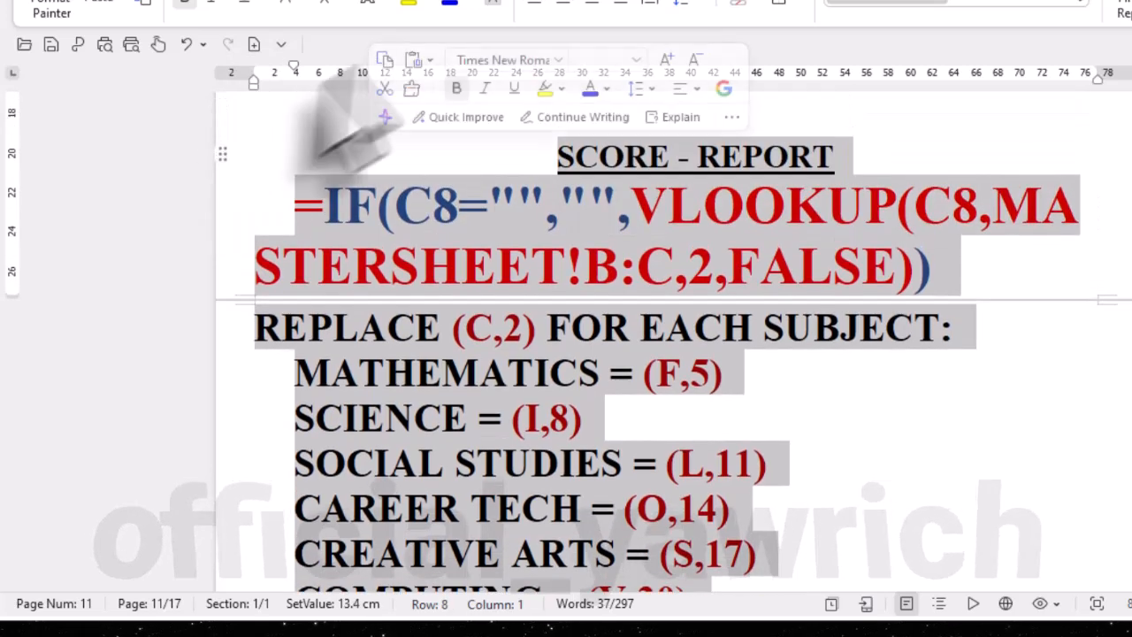
left_click(419, 0)
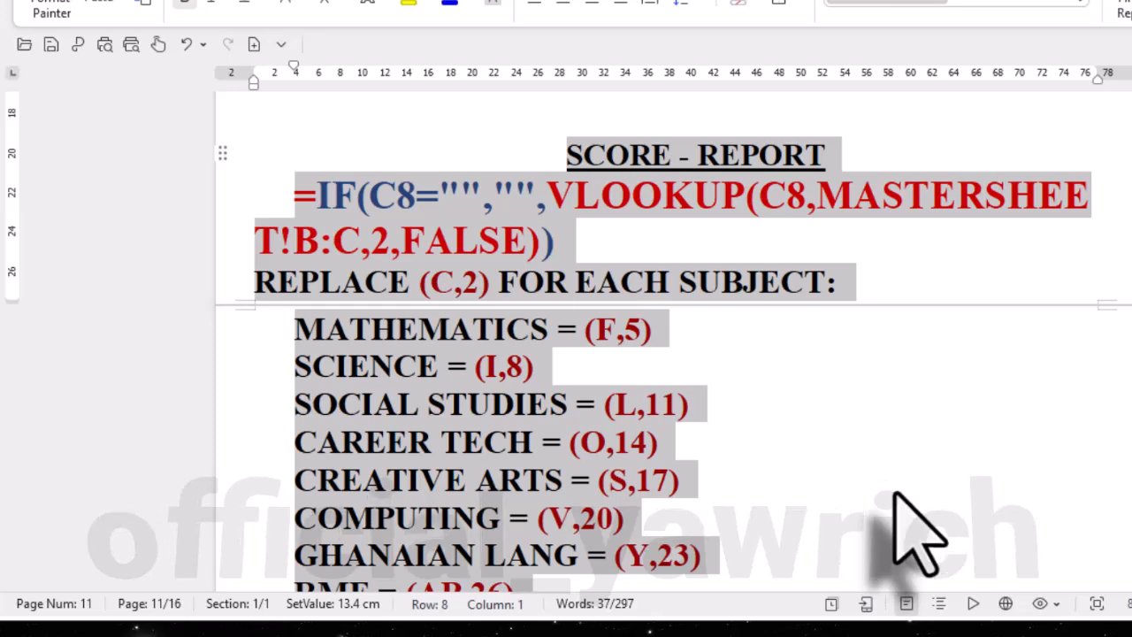
left_click(894, 493)
scroll(893, 495, "down", 1)
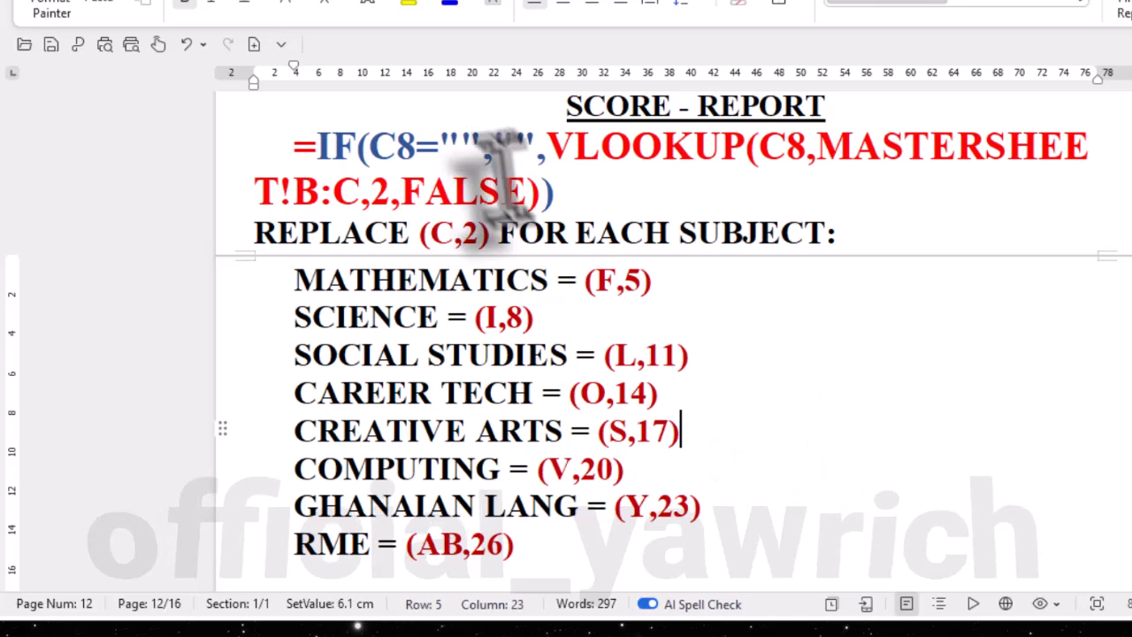
- Examine the SCORE - REPORT formula, the (C,2) part replaced for each subject, and the GRADE - REPORT section below it
left_click_drag(566, 194, 215, 147)
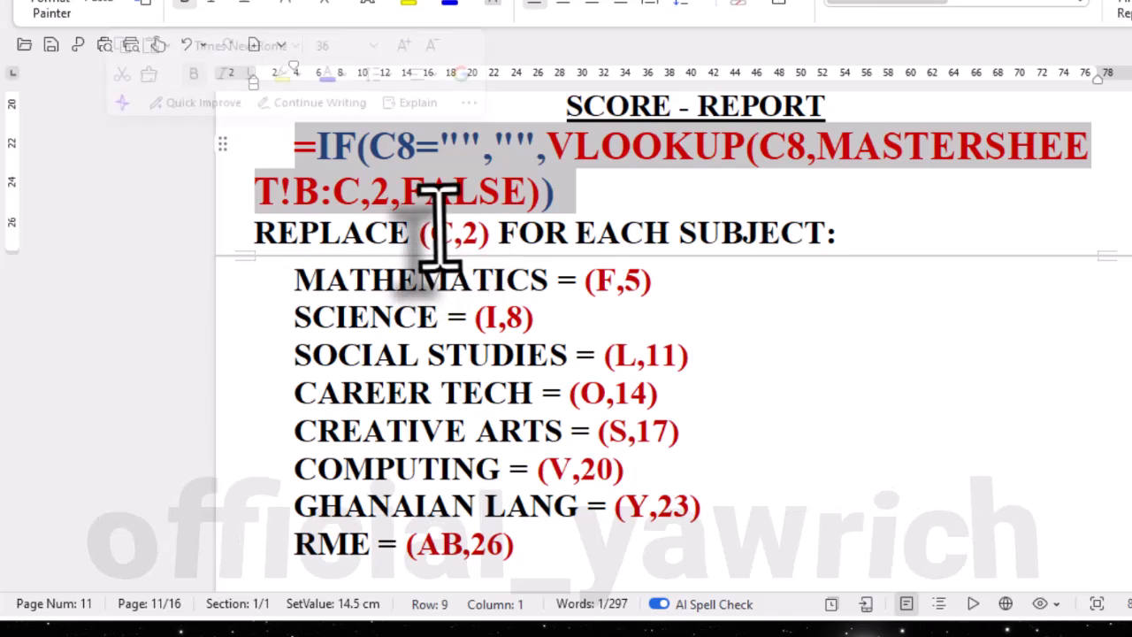
left_click(464, 235)
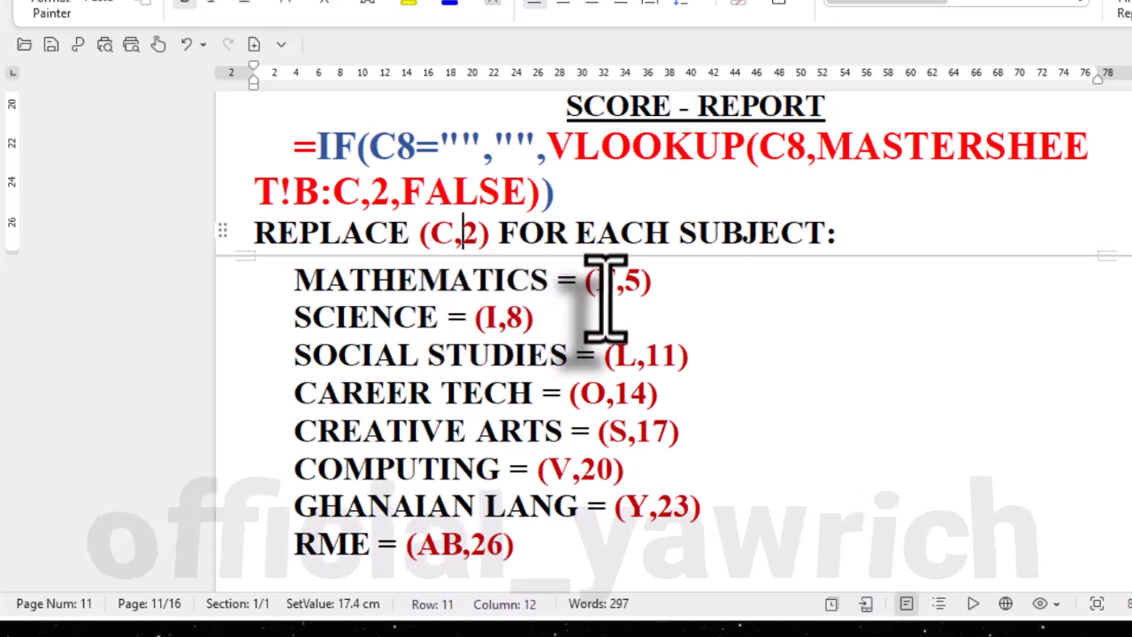
scroll(631, 434, "down", 5)
scroll(635, 443, "down", 2)
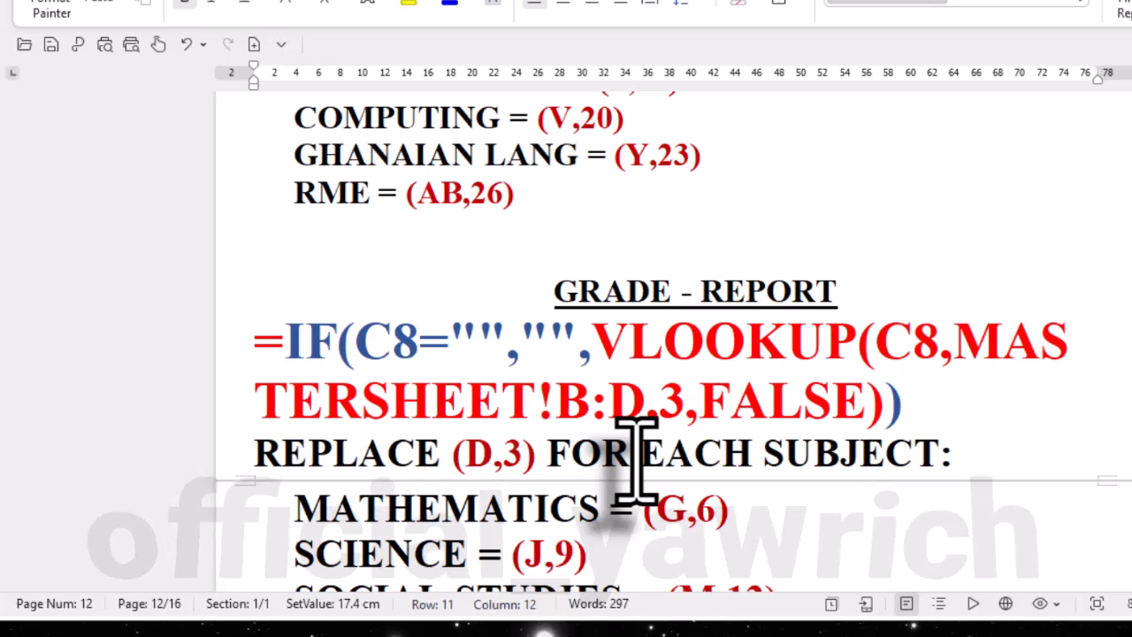
scroll(634, 460, "up", 7)
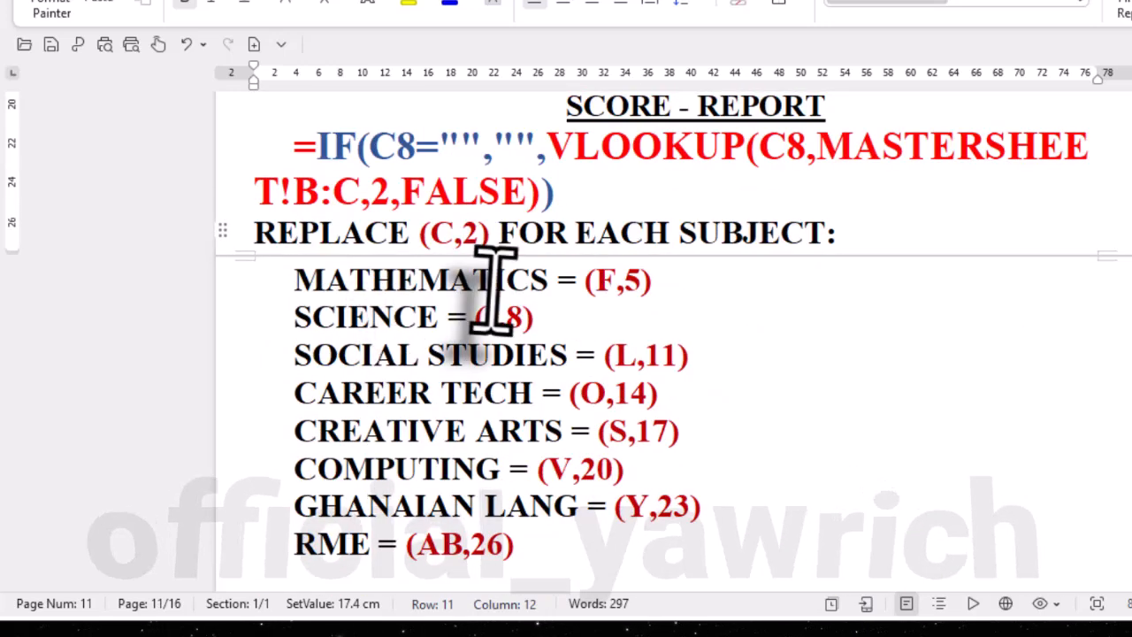
- Switch to the workbook's REPORT sheet and copy the English score formula from F16 into the mathematics score cell F17
left_click(700, 2)
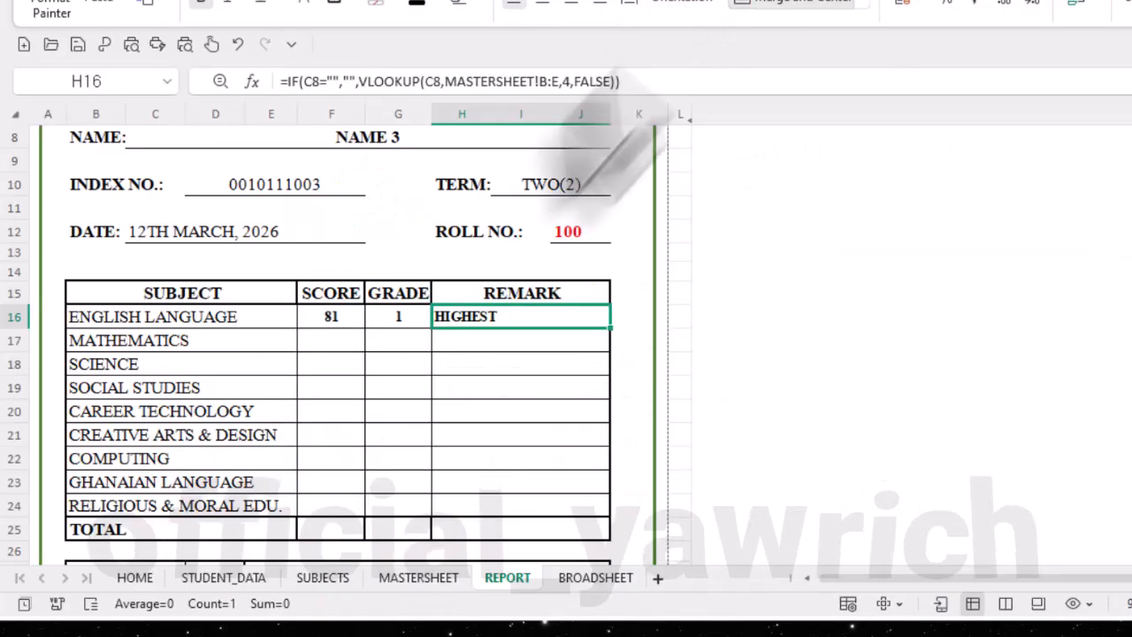
left_click(331, 316)
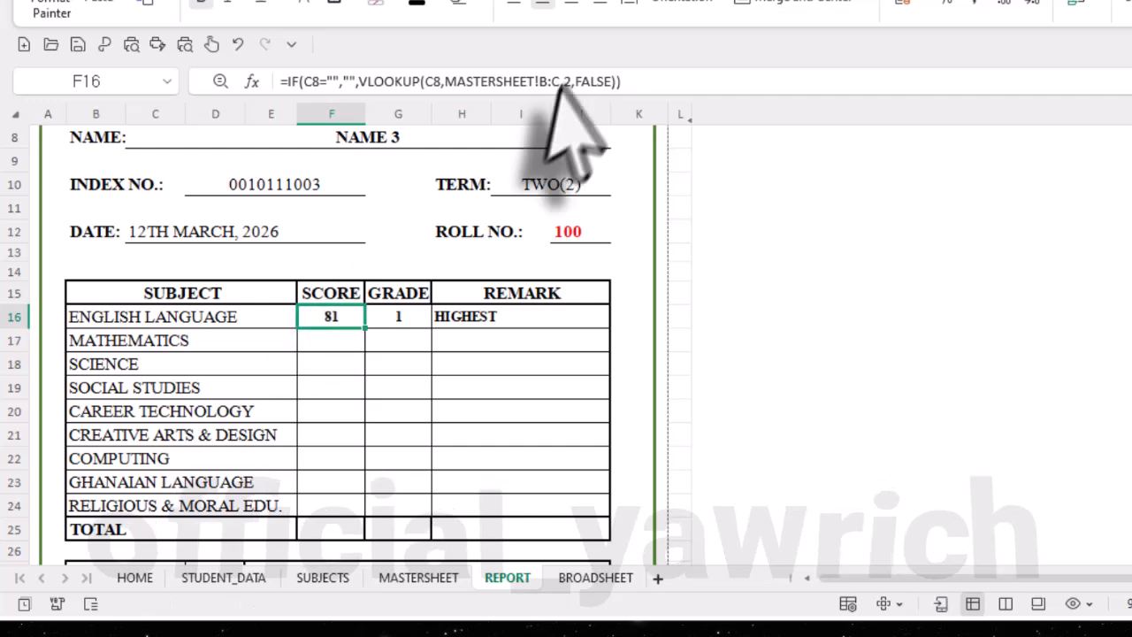
left_click_drag(630, 80, 222, 46)
key("ctrl+c")
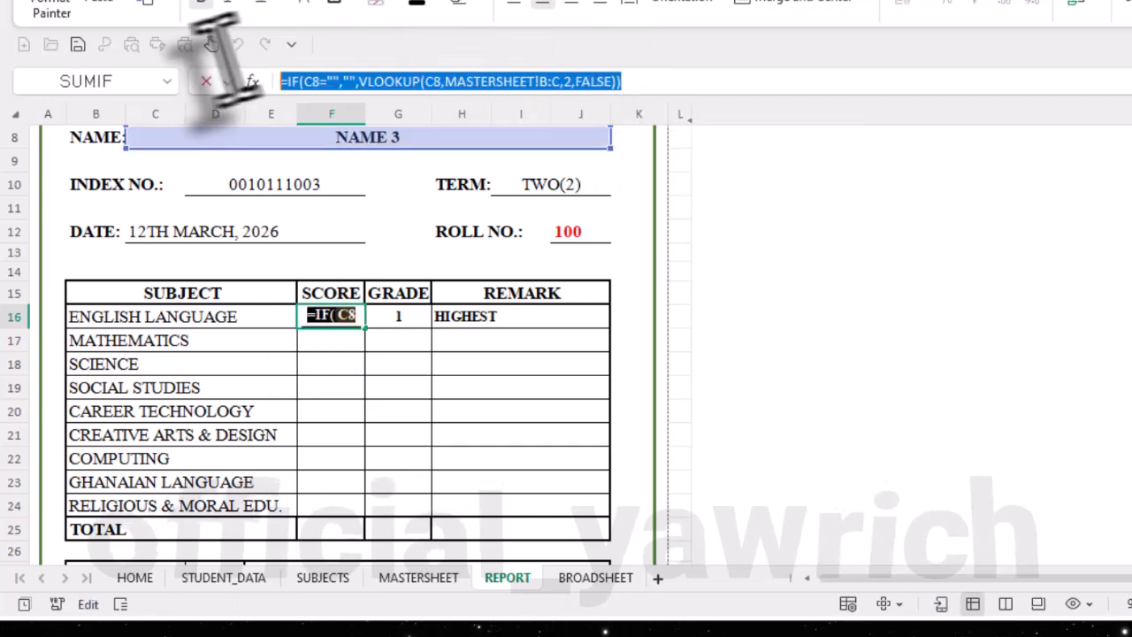
left_click(663, 81)
key("Return")
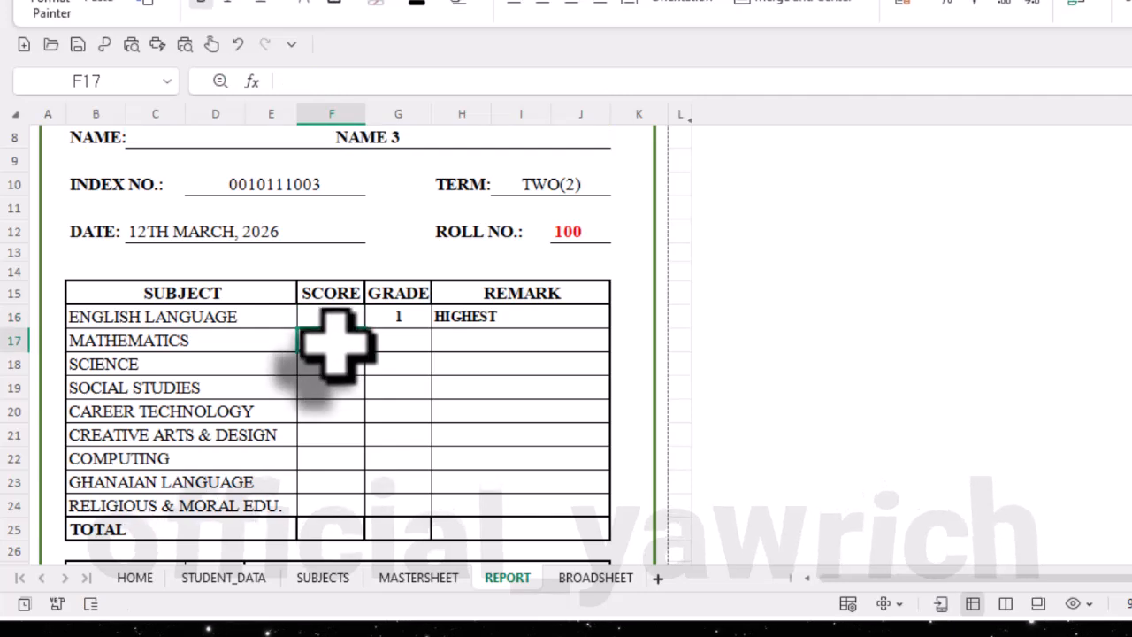
left_click(340, 87)
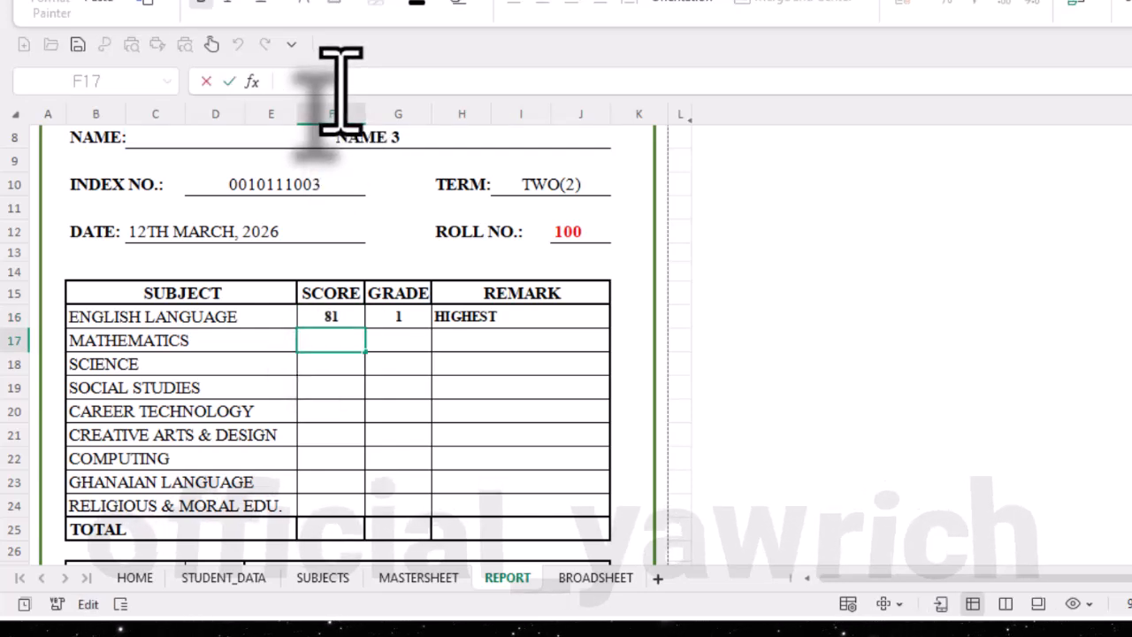
key("ctrl+v")
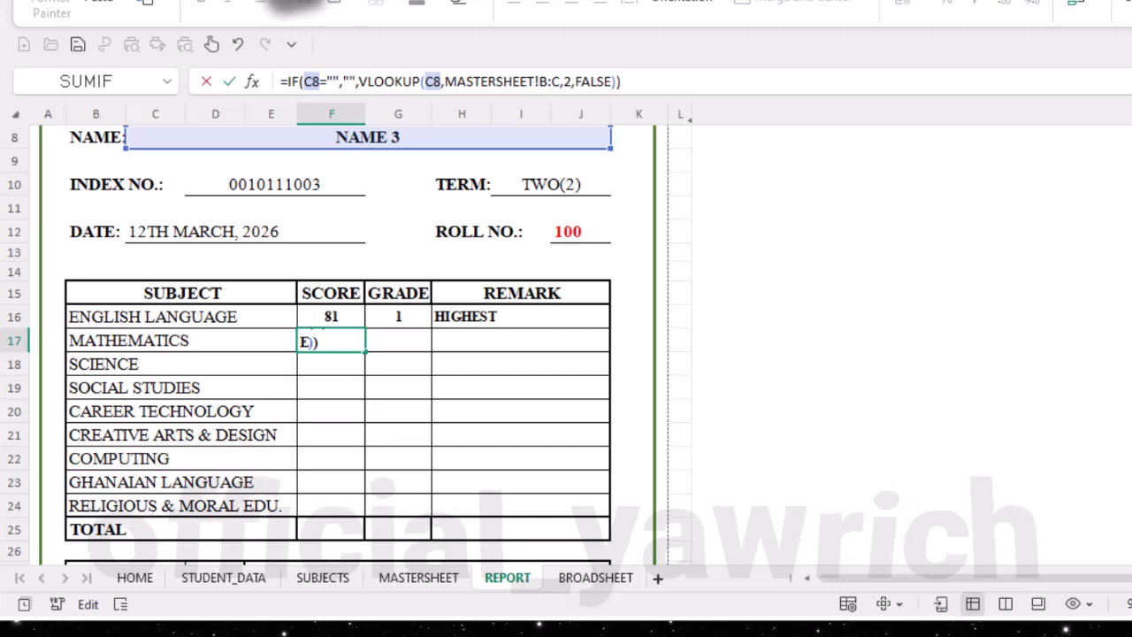
- Check the mathematics score replacement in the notes, set F17's lookup range to MASTERSHEET!B:F with column index 5, and enter the formula
left_click(319, 1)
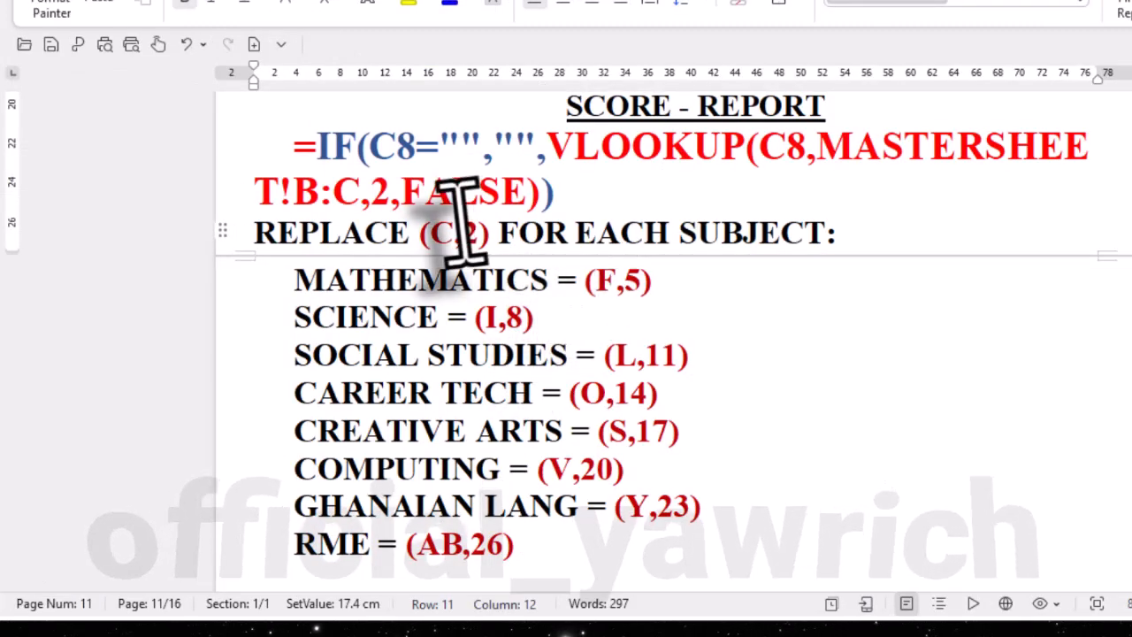
left_click_drag(479, 235, 429, 255)
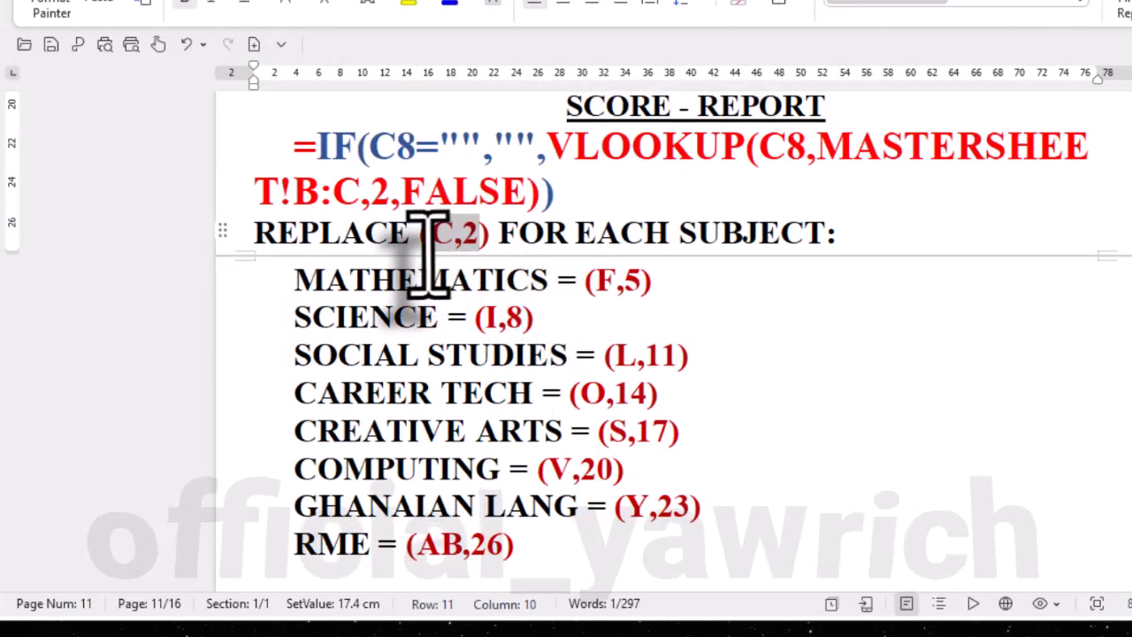
left_click_drag(650, 288, 598, 297)
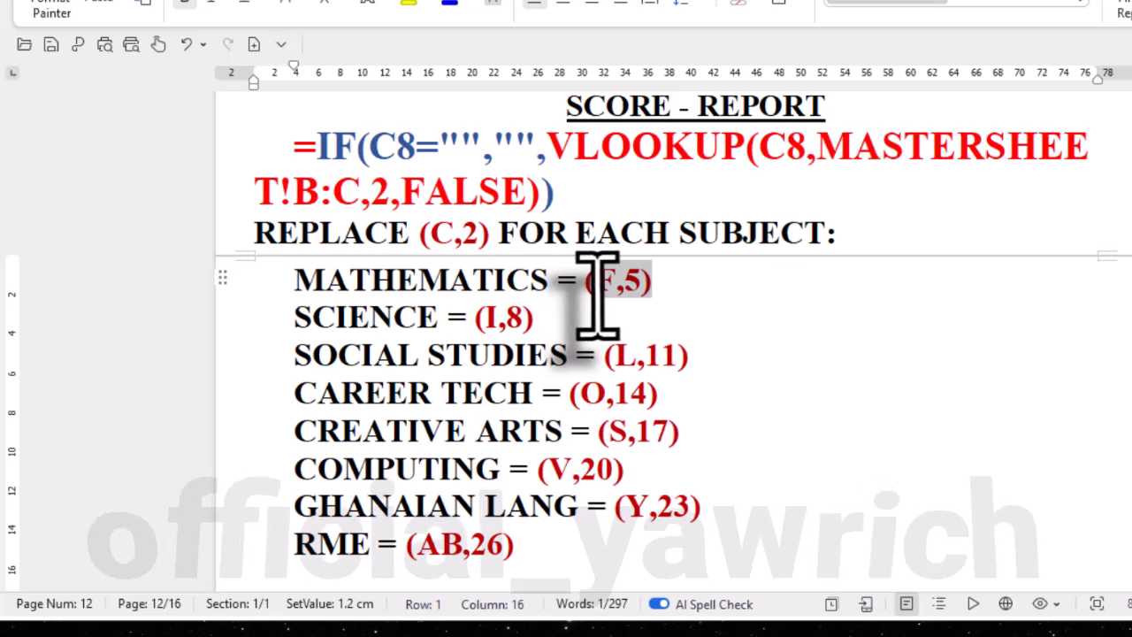
left_click(699, 2)
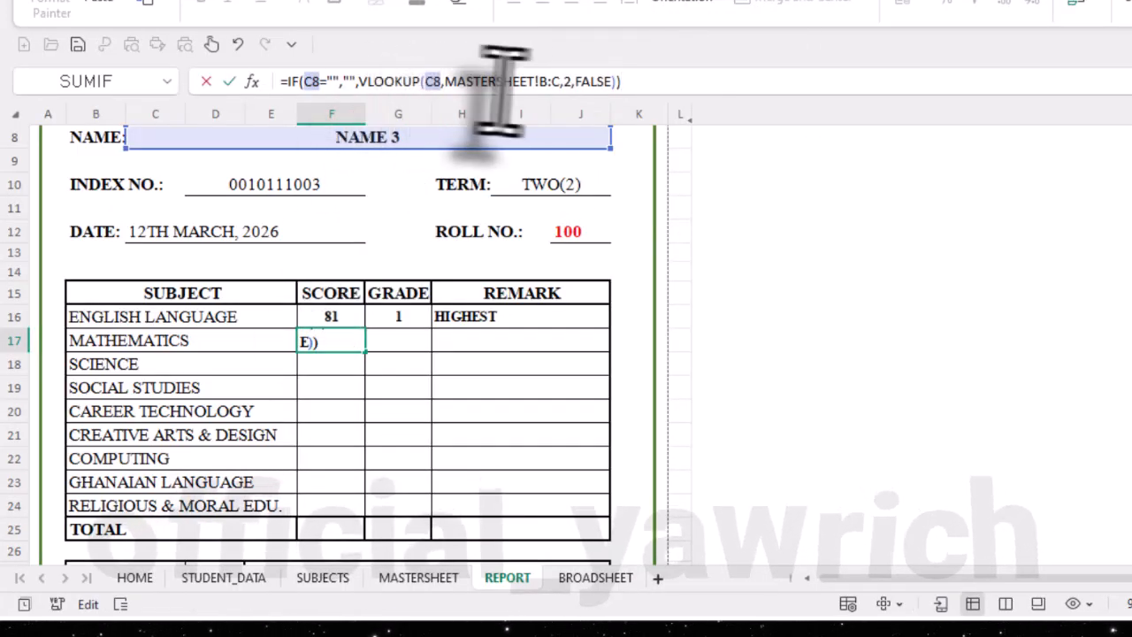
left_click(559, 82)
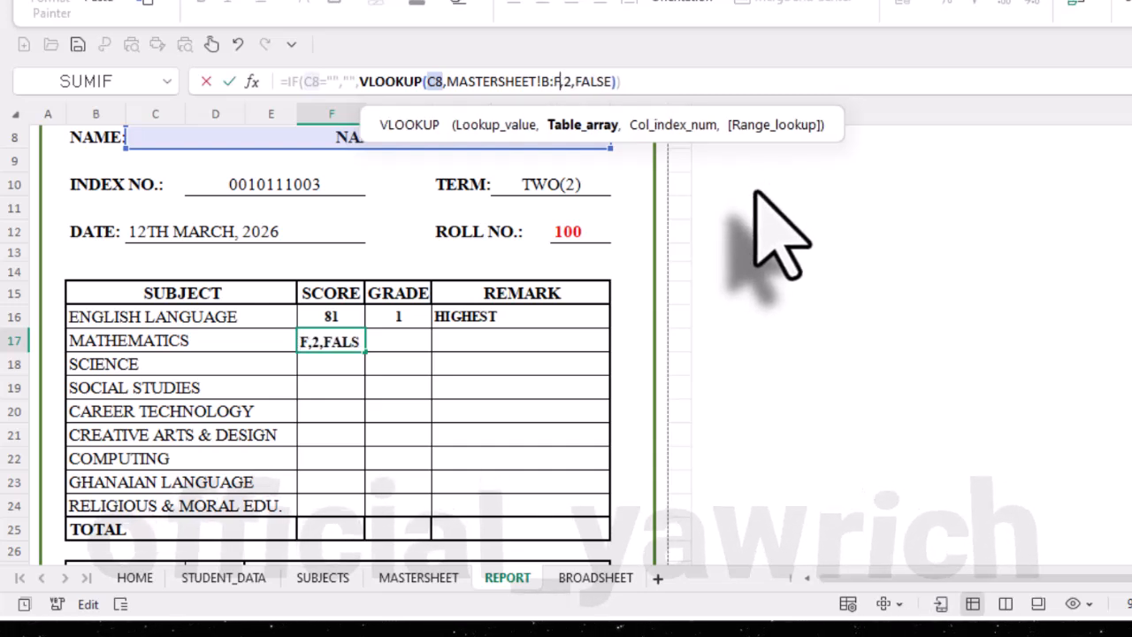
key("BackSpace")
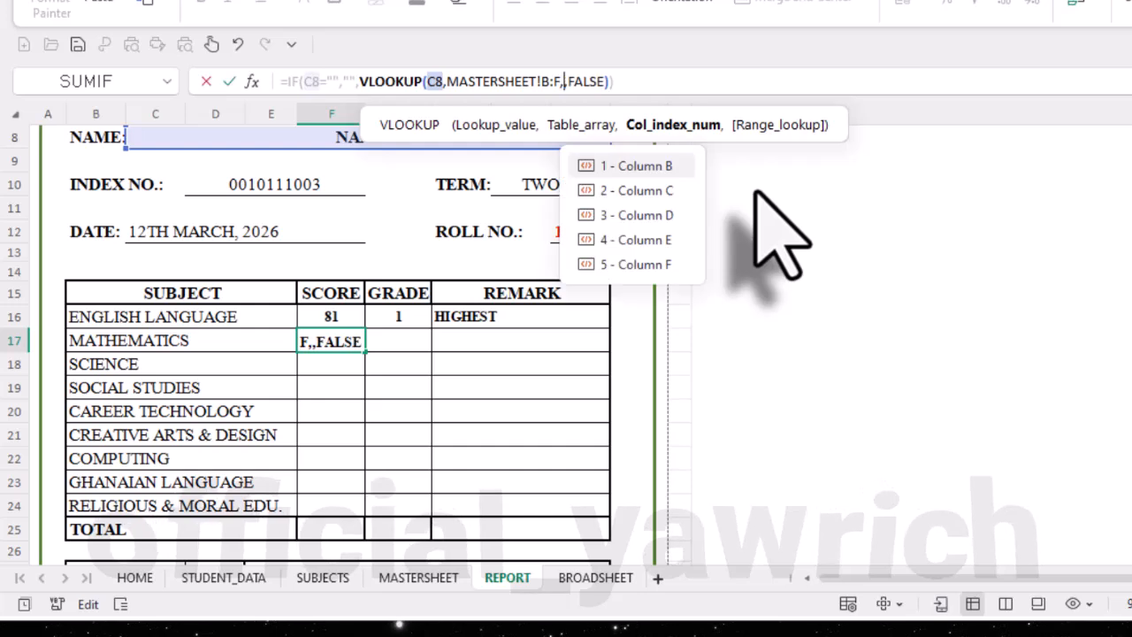
type("5")
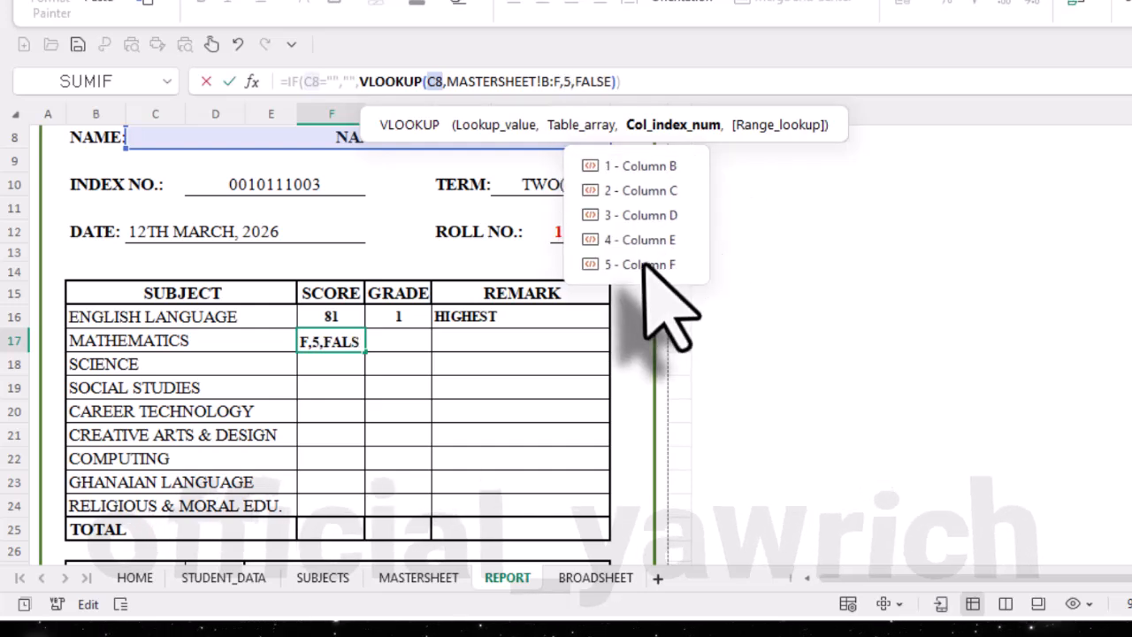
left_click(700, 81)
key("Return")
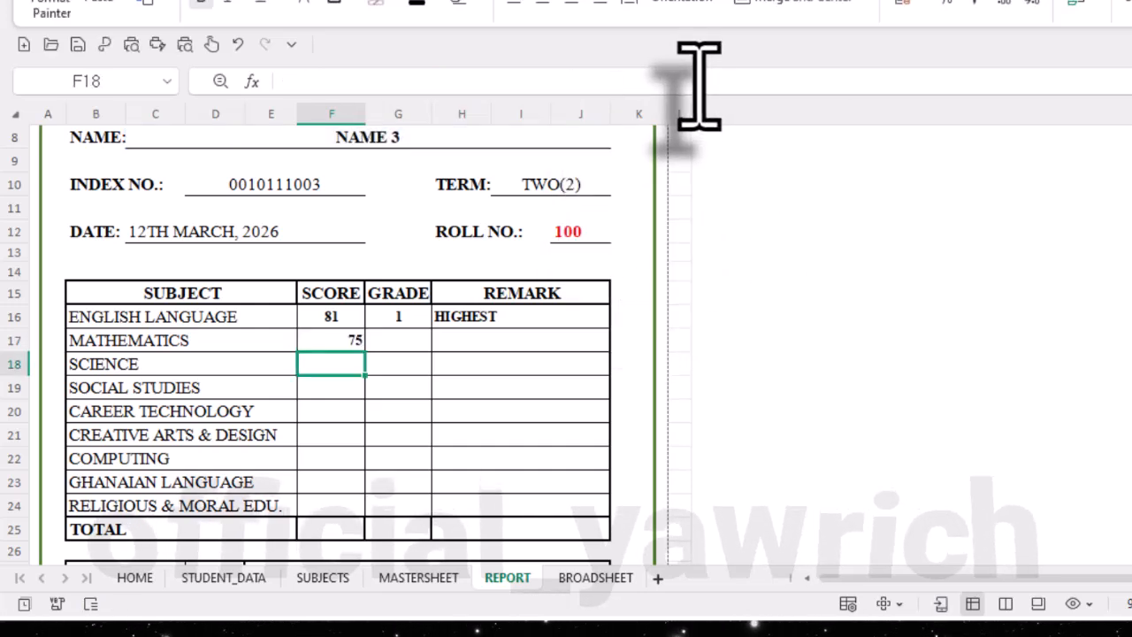
- Centre-align the subject score and grade cells F16:G24
left_click(335, 344)
left_click_drag(350, 318, 339, 416)
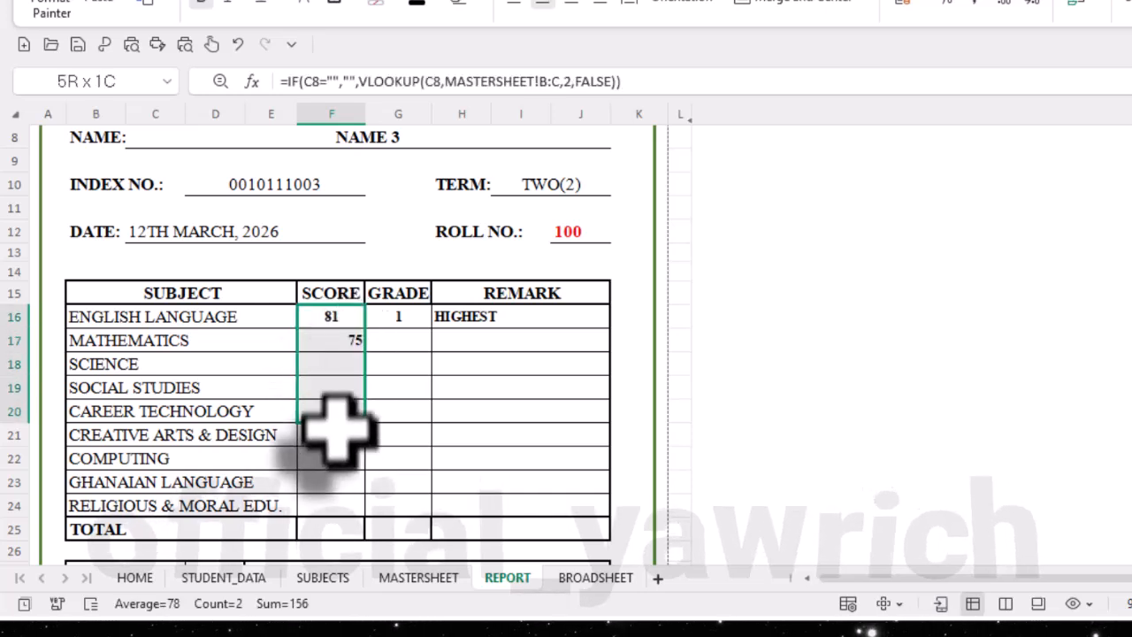
left_click_drag(335, 513, 402, 506)
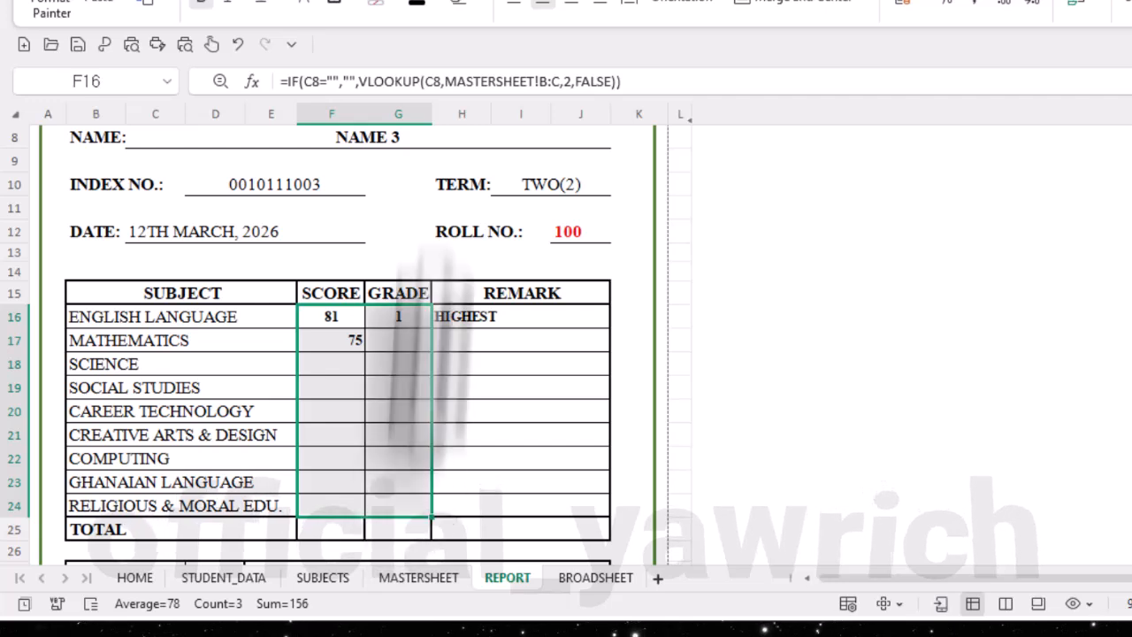
left_click(547, 9)
left_click(547, 9)
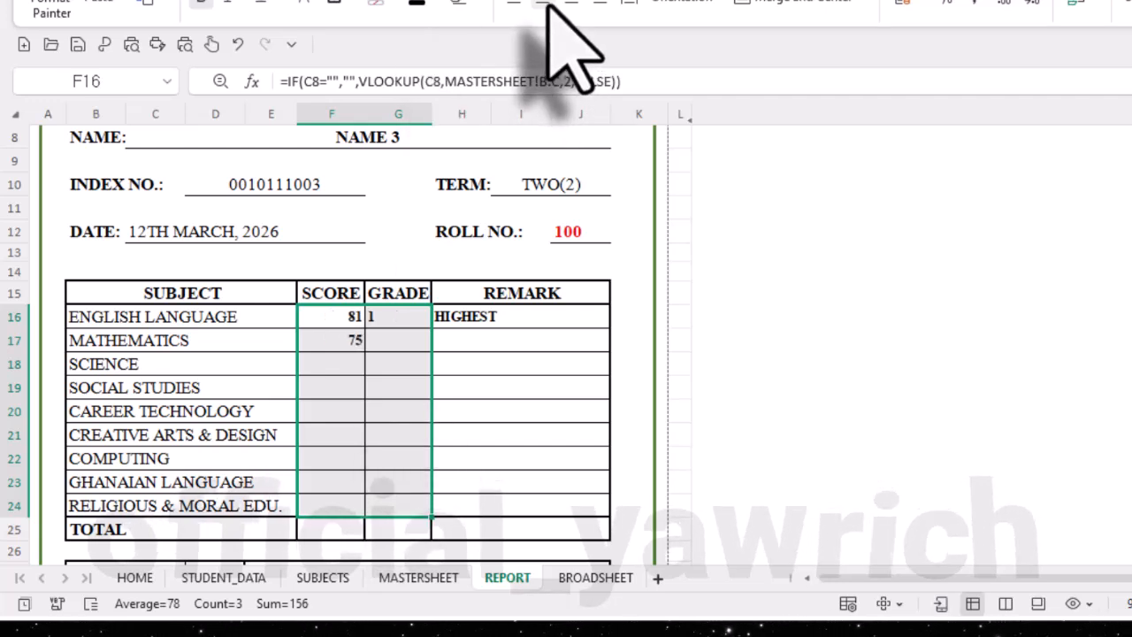
left_click(329, 363)
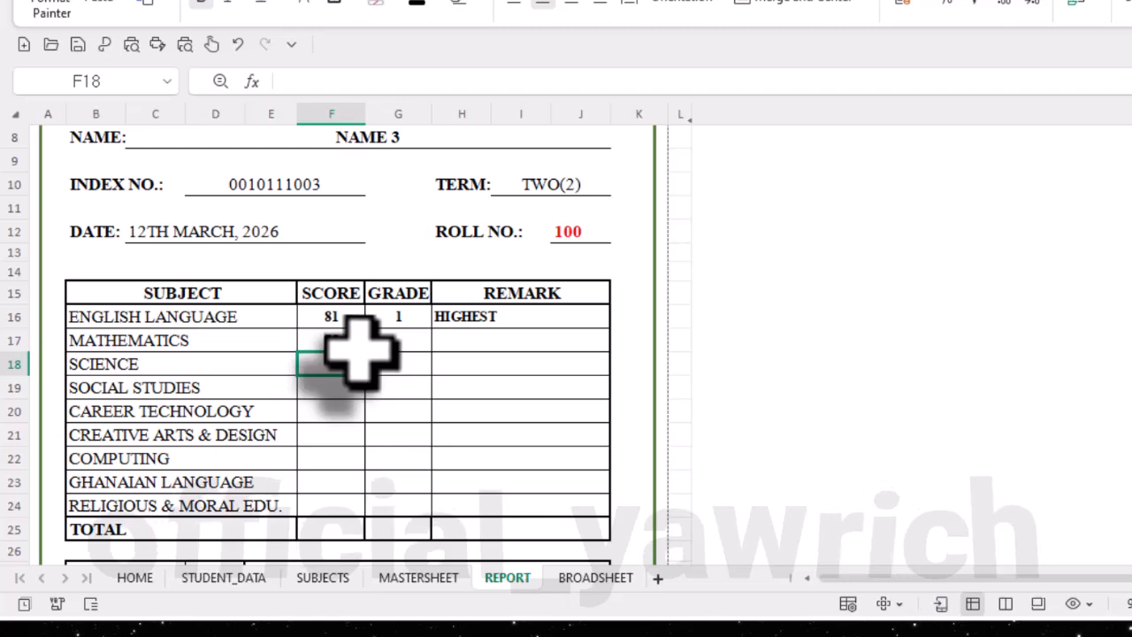
- Consult the GRADE - REPORT notes and copy the English grade formula from G16 into the mathematics grade cell G17
left_click(384, 347)
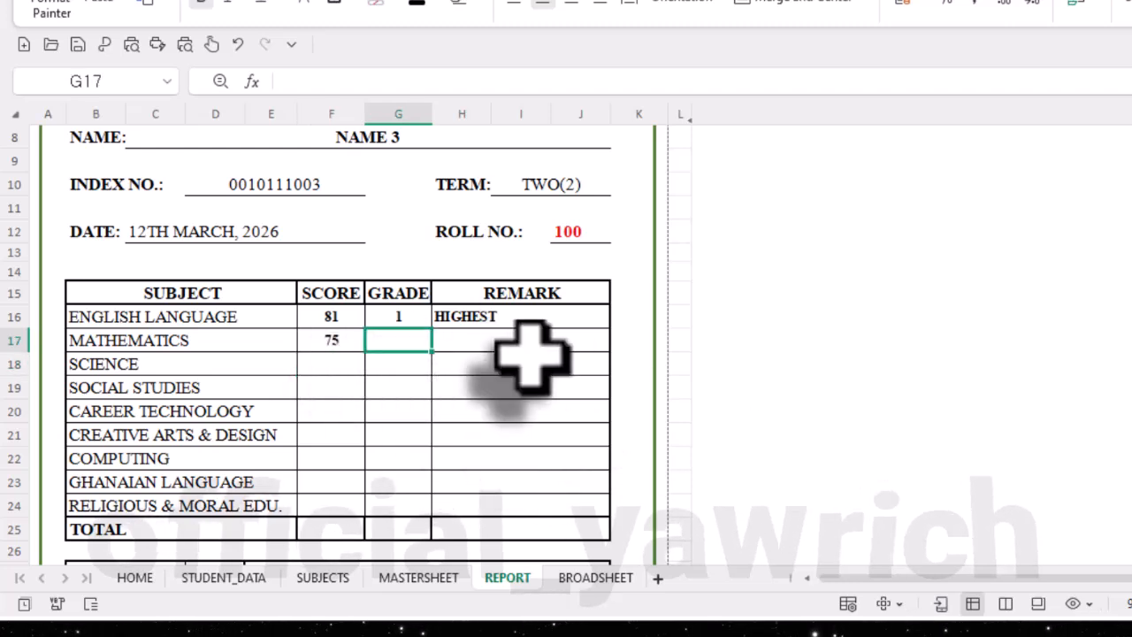
left_click(285, 1)
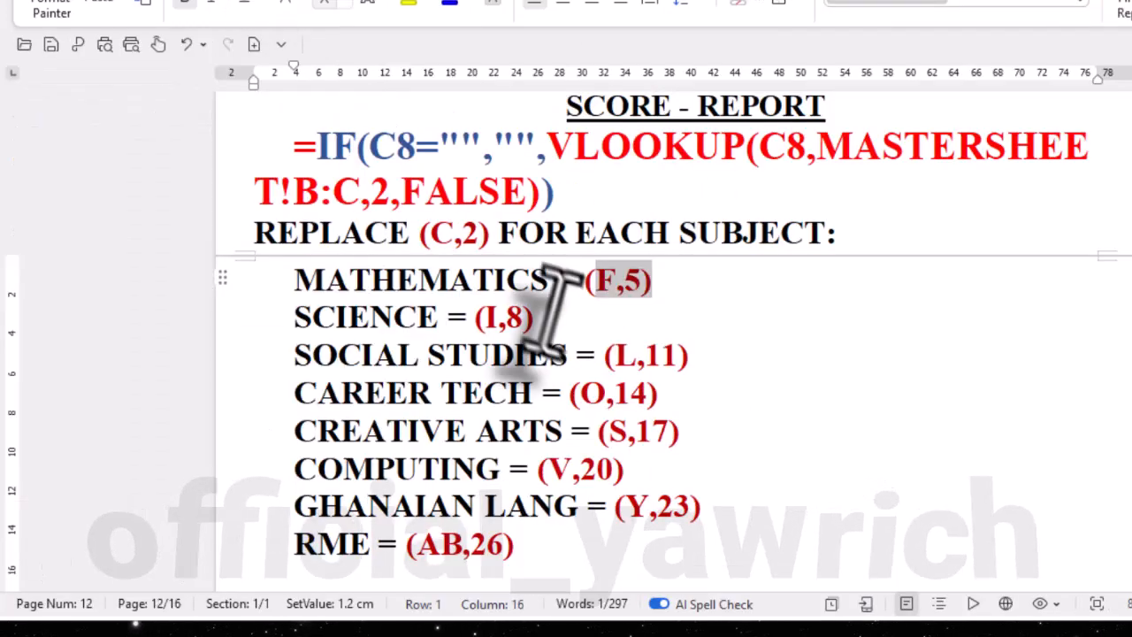
scroll(592, 370, "down", 6)
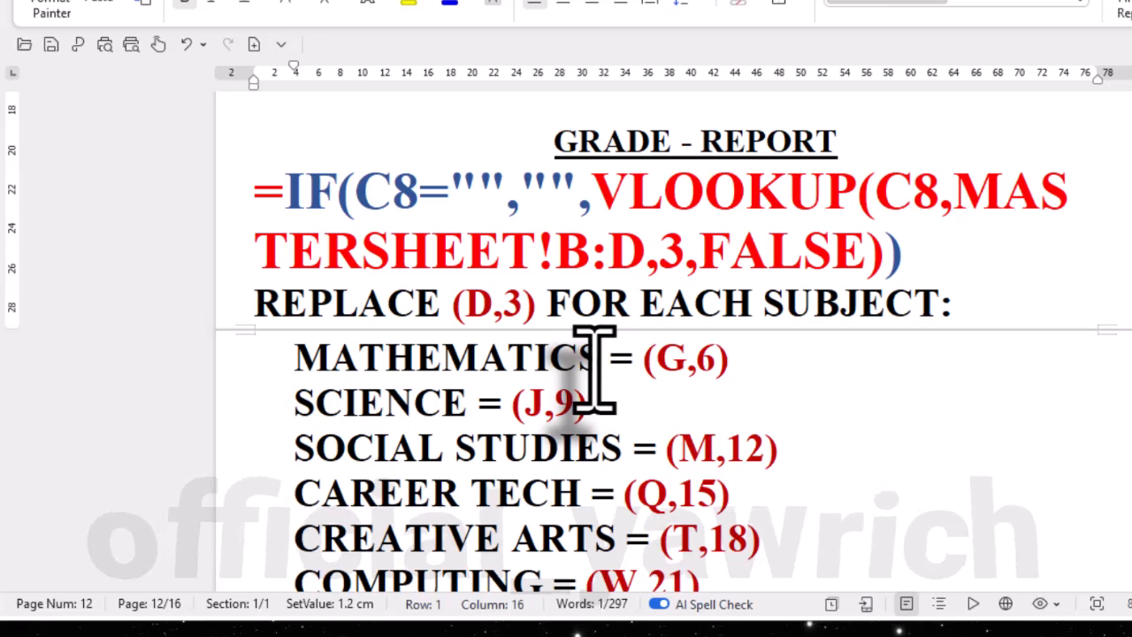
scroll(594, 371, "down", 1)
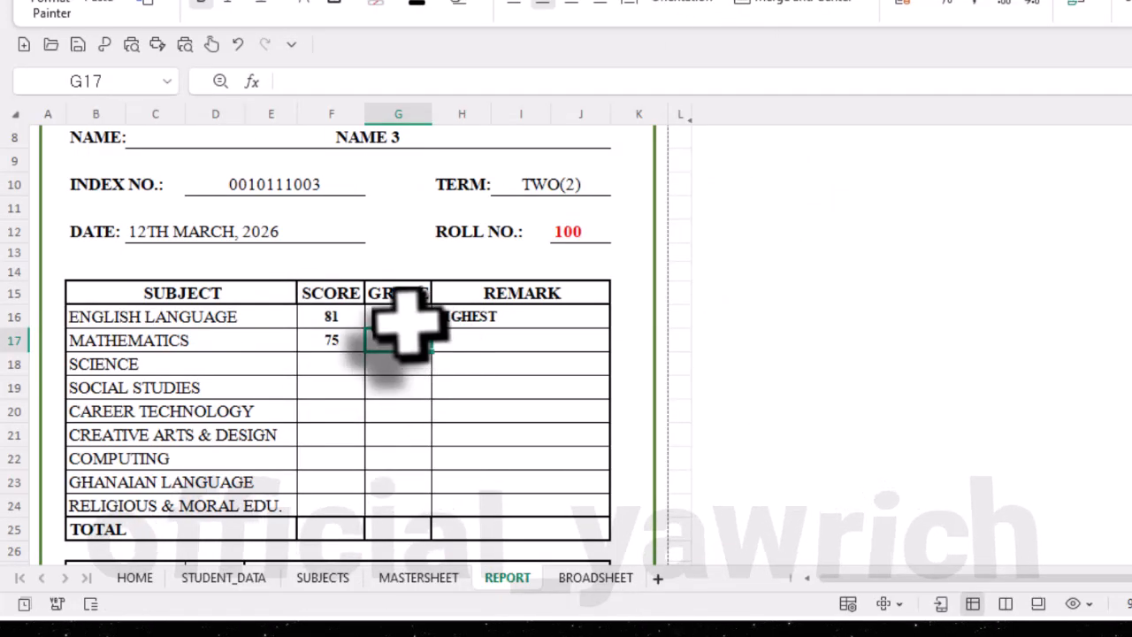
left_click(403, 318)
left_click_drag(629, 82, 265, 78)
key("ctrl+c")
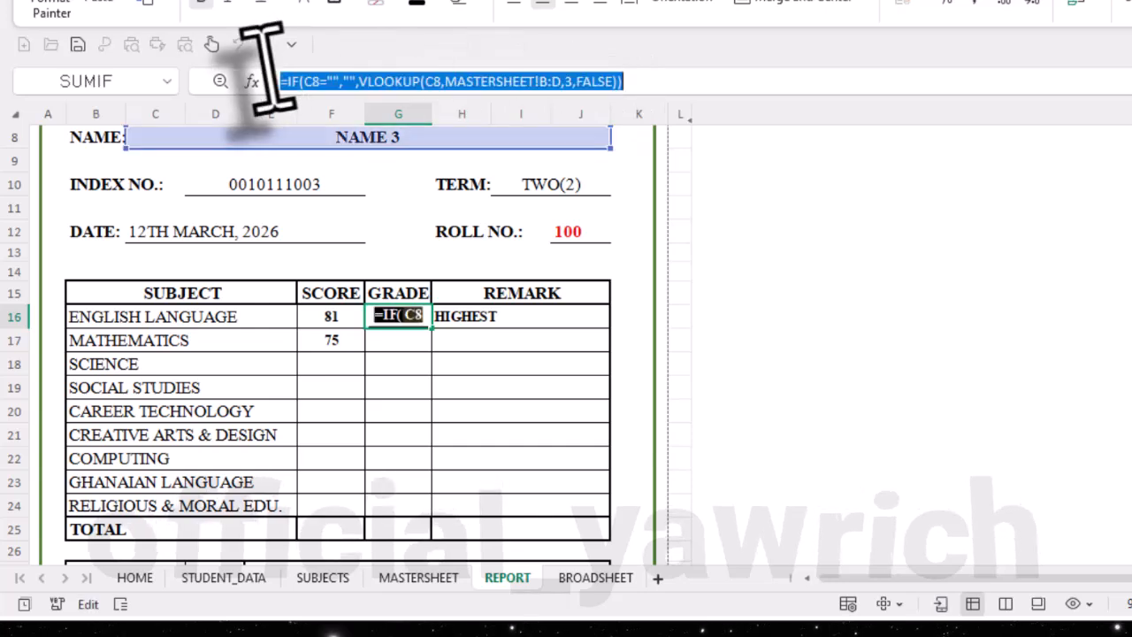
left_click(664, 81)
key("Return")
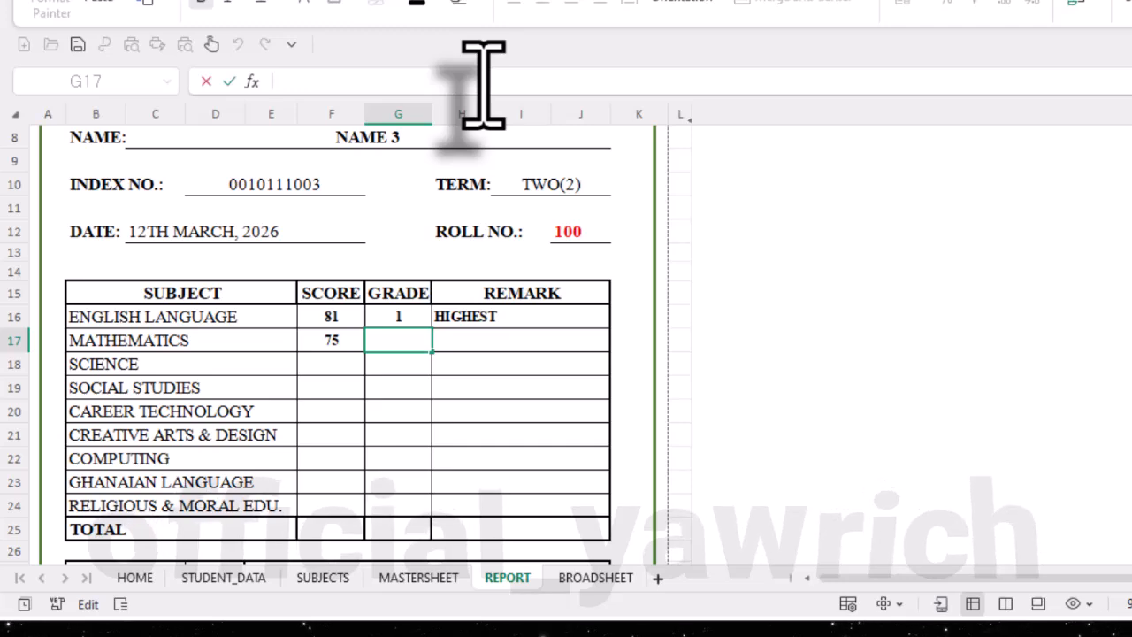
key("ctrl+v")
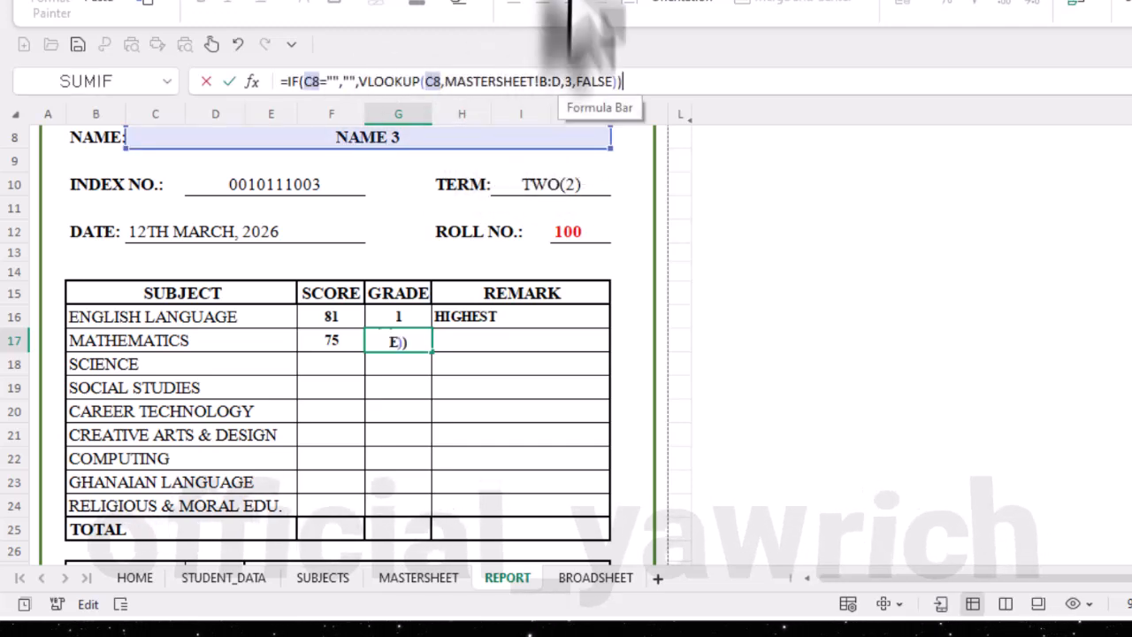
- Check the mathematics grade replacement in the notes, set G17's lookup range to MASTERSHEET!B:G with column index 6, and enter the formula
left_click(285, 1)
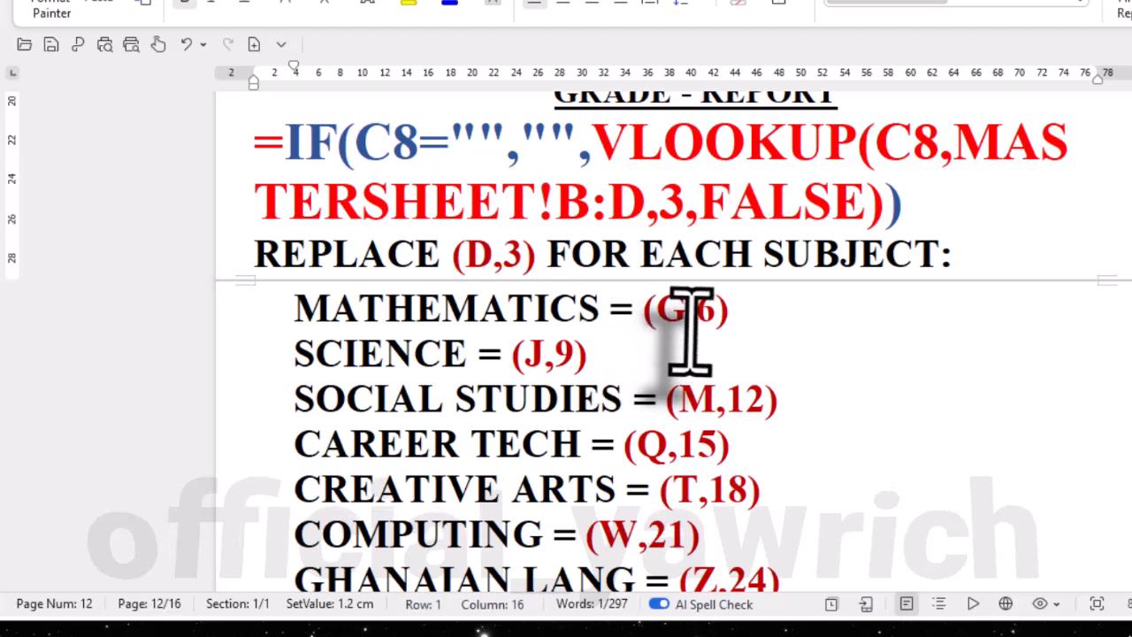
left_click(730, 3)
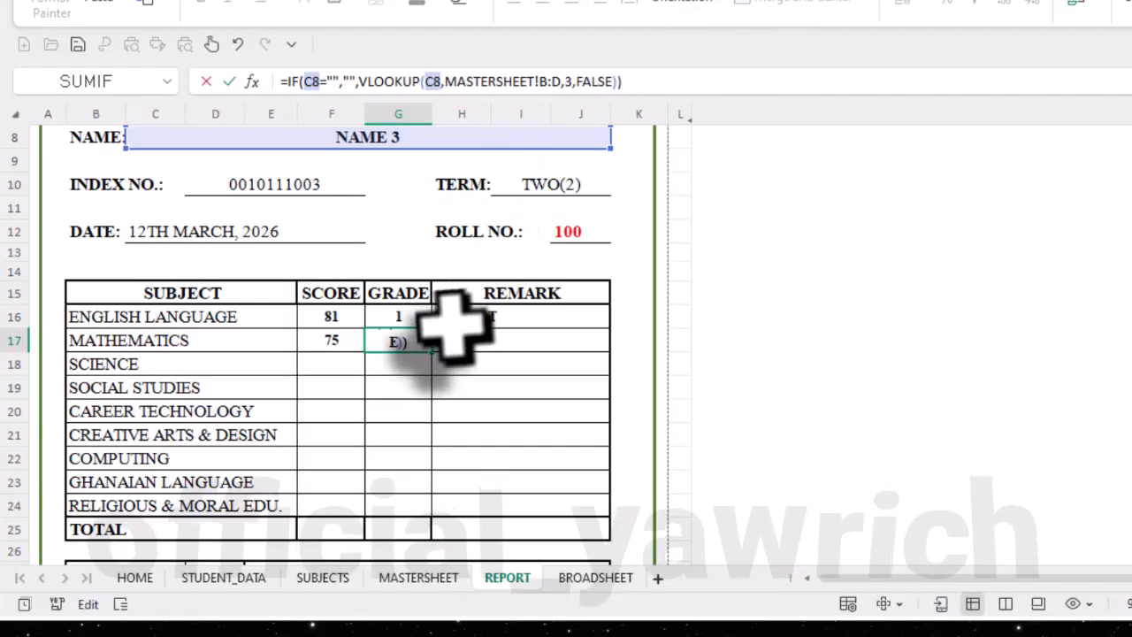
left_click(559, 82)
key("BackSpace")
type("G")
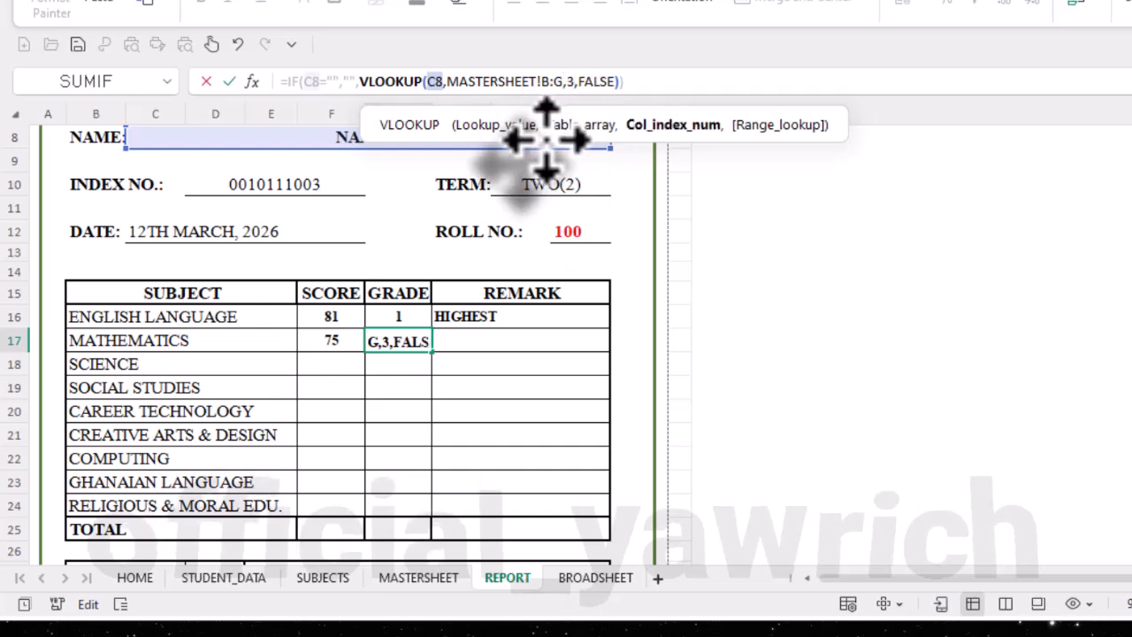
key("BackSpace")
type("6")
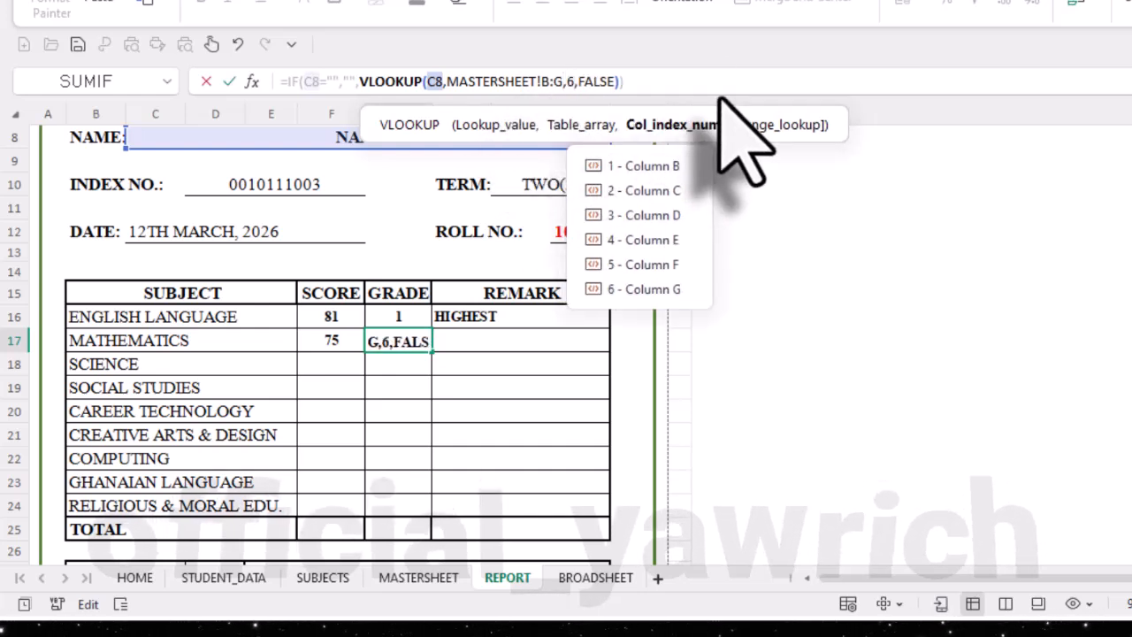
key("Return")
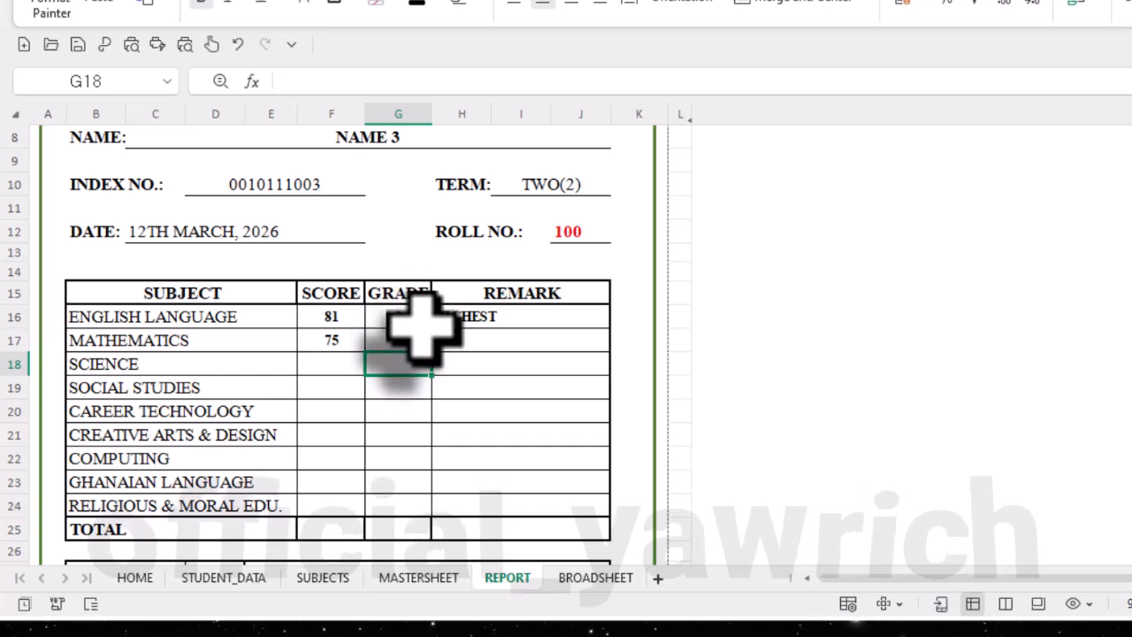
- Copy the English remark formula from H16 into the mathematics remark cell H17
left_click(475, 342)
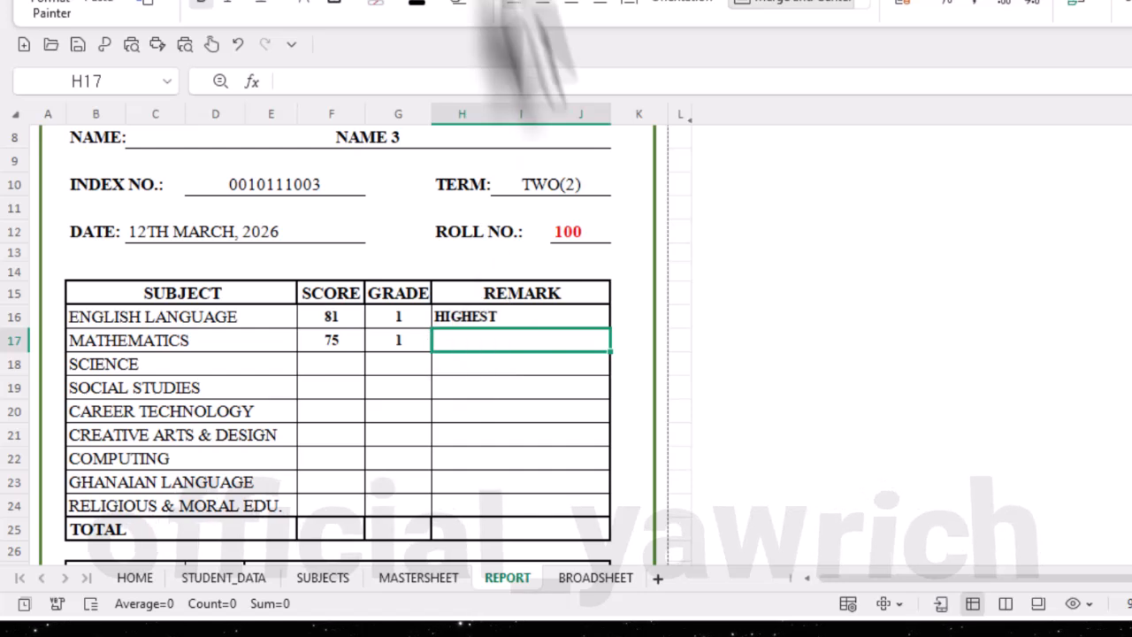
left_click(536, 316)
left_click_drag(623, 81, 216, 84)
key("ctrl+c")
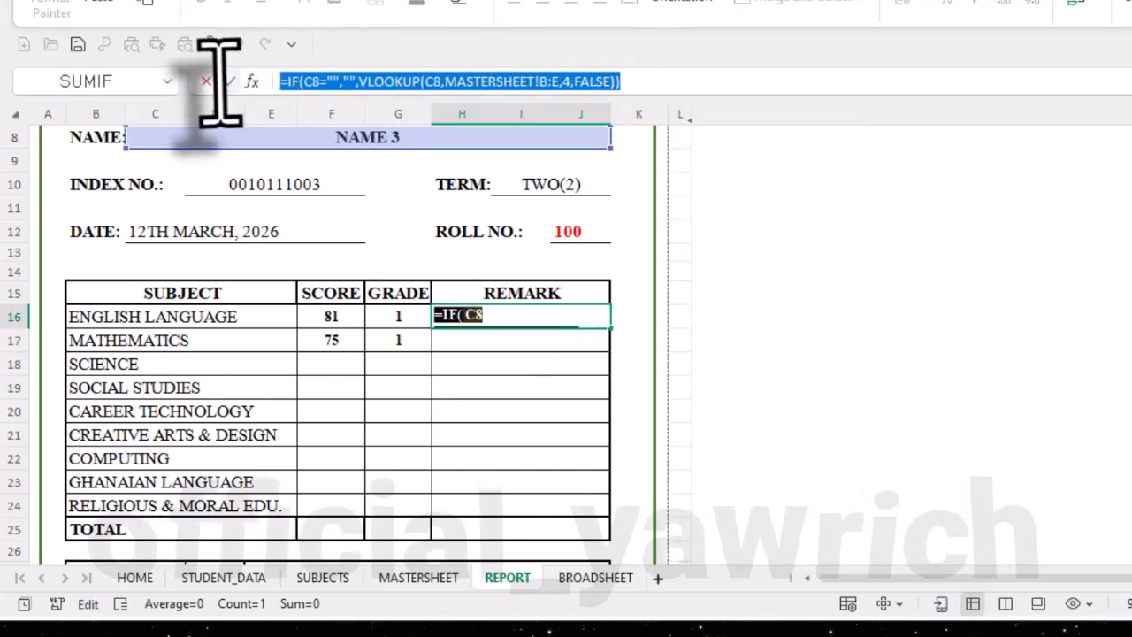
left_click(630, 79)
key("Return")
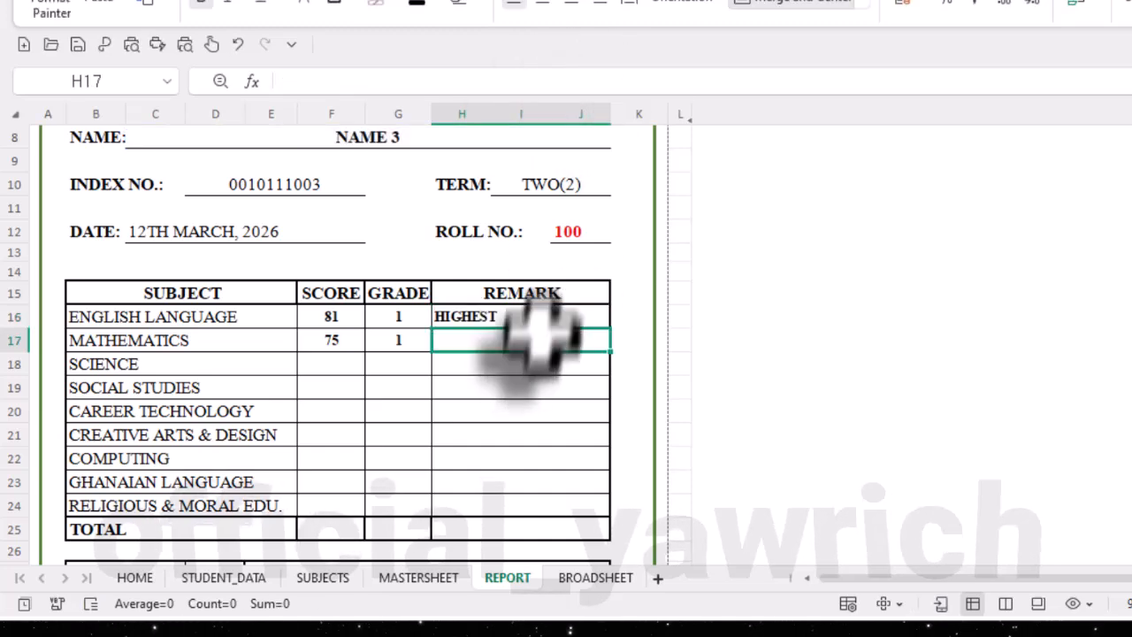
left_click(553, 80)
key("ctrl+v")
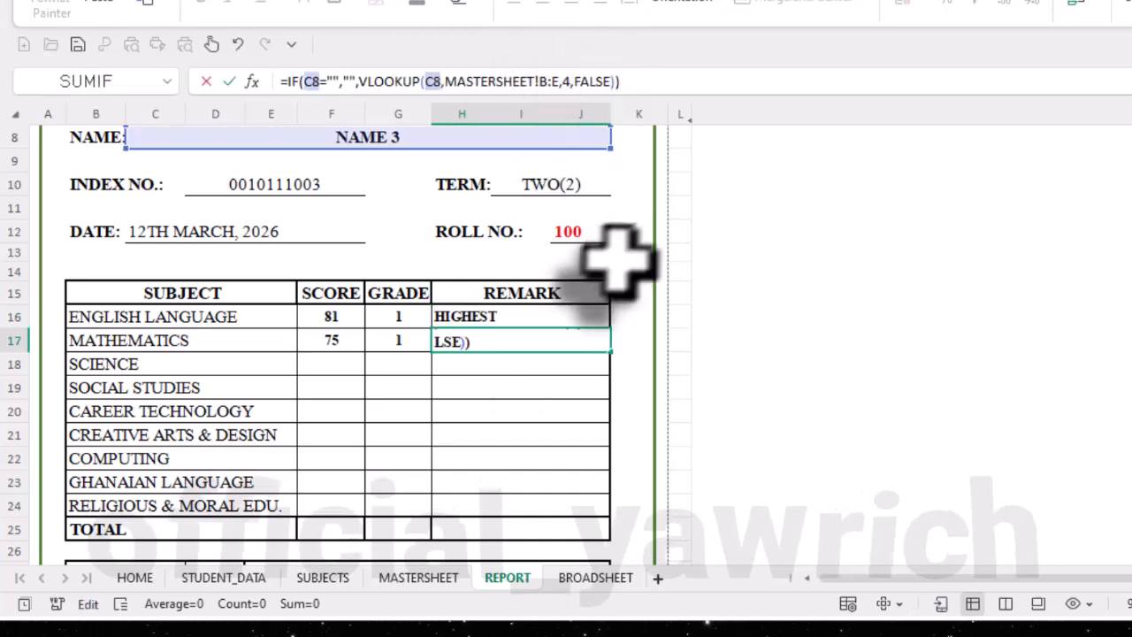
- Check the mathematics remark replacement in the notes, set H17's lookup range to MASTERSHEET!B:H with column index 7, and enter the formula
left_click(232, 1)
scroll(650, 509, "down", 12)
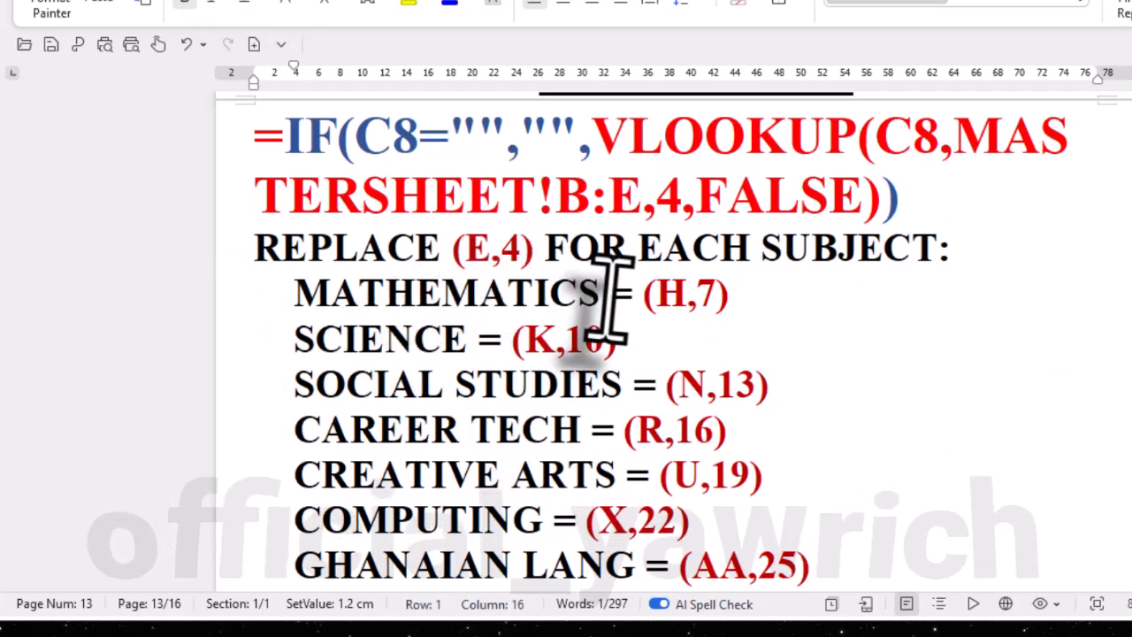
left_click(690, 1)
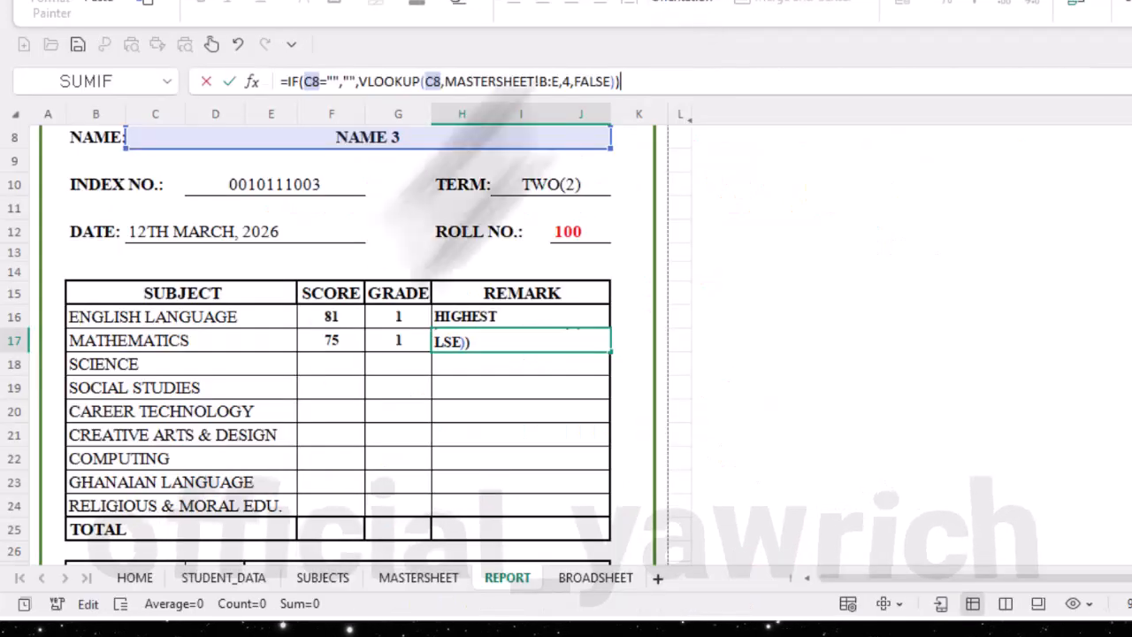
left_click(559, 82)
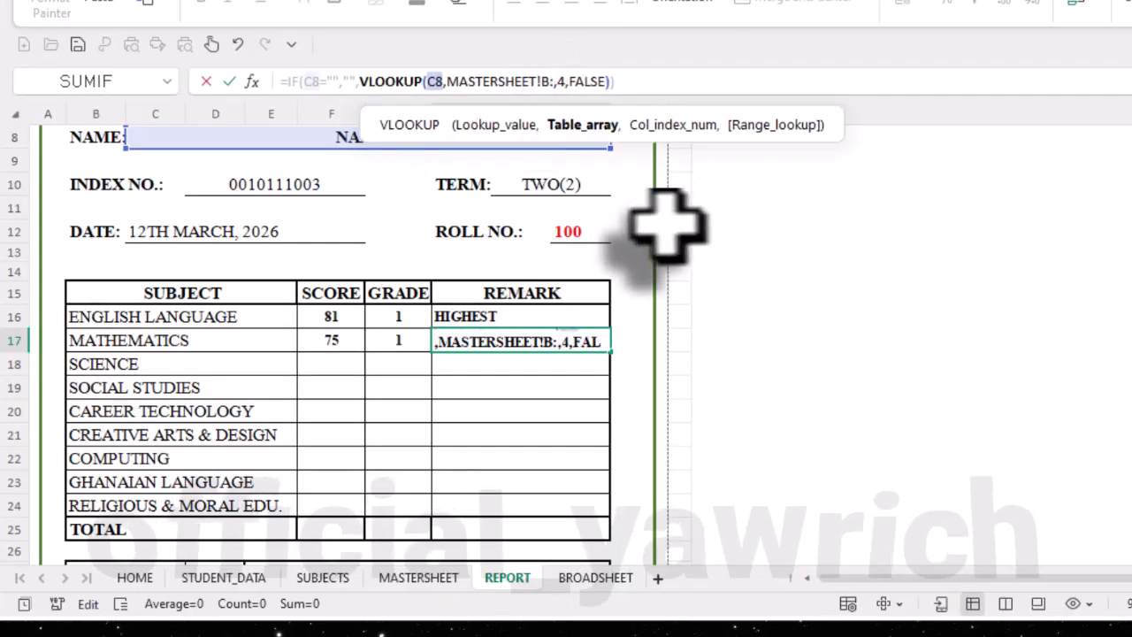
type("H")
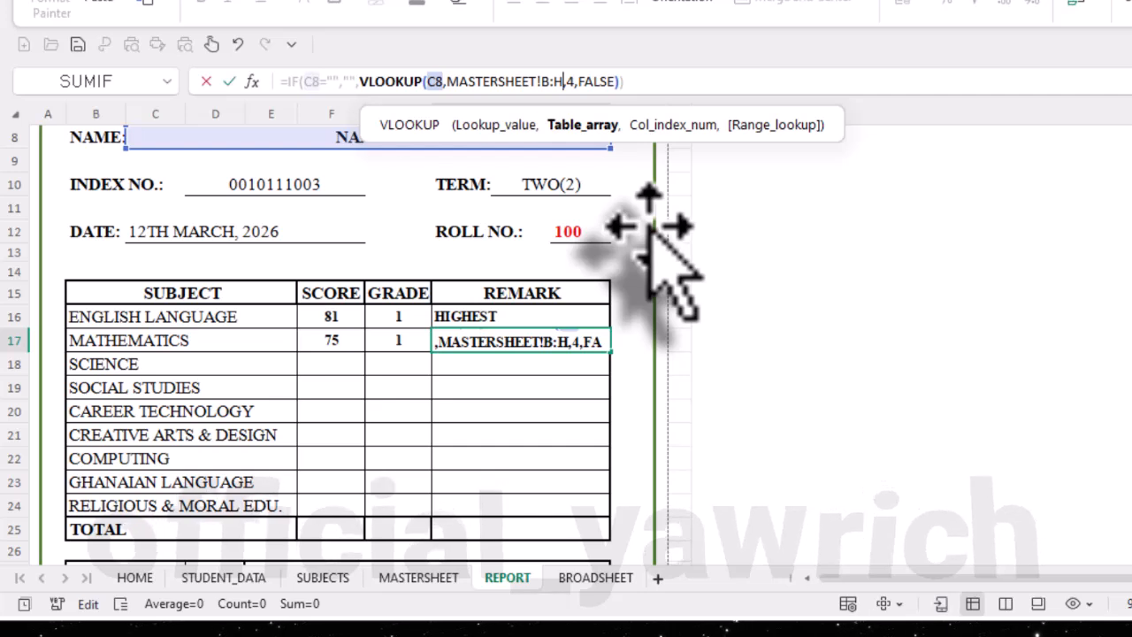
key("Right")
key("Right")
key("BackSpace")
type("7")
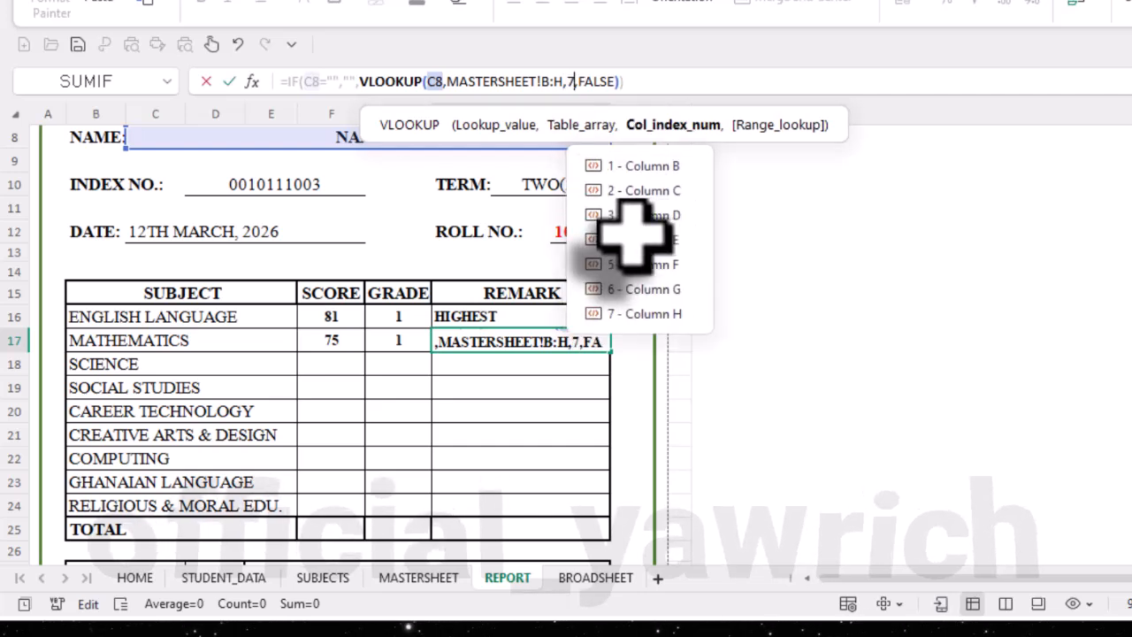
key("Return")
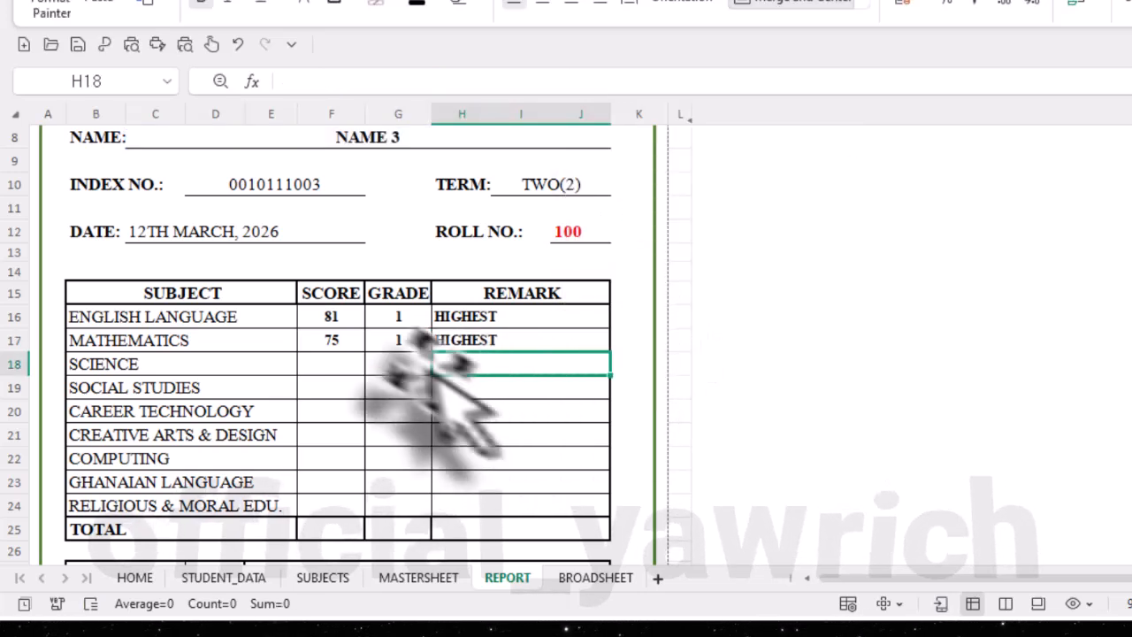
scroll(501, 380, "down", 3)
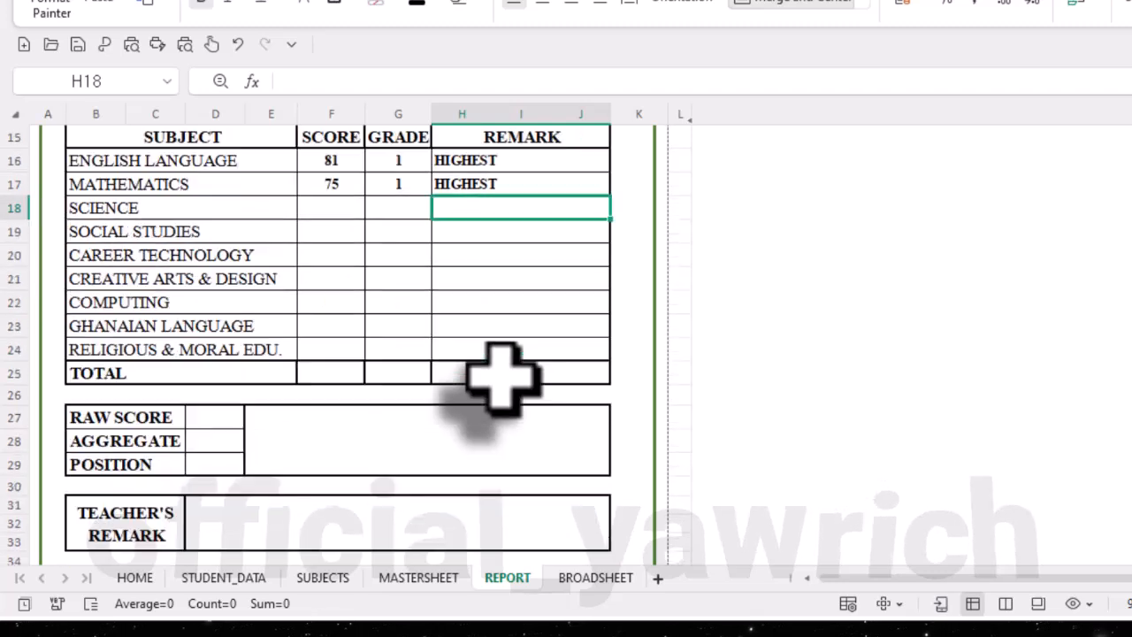
scroll(503, 379, "up", 2)
scroll(504, 381, "down", 1)
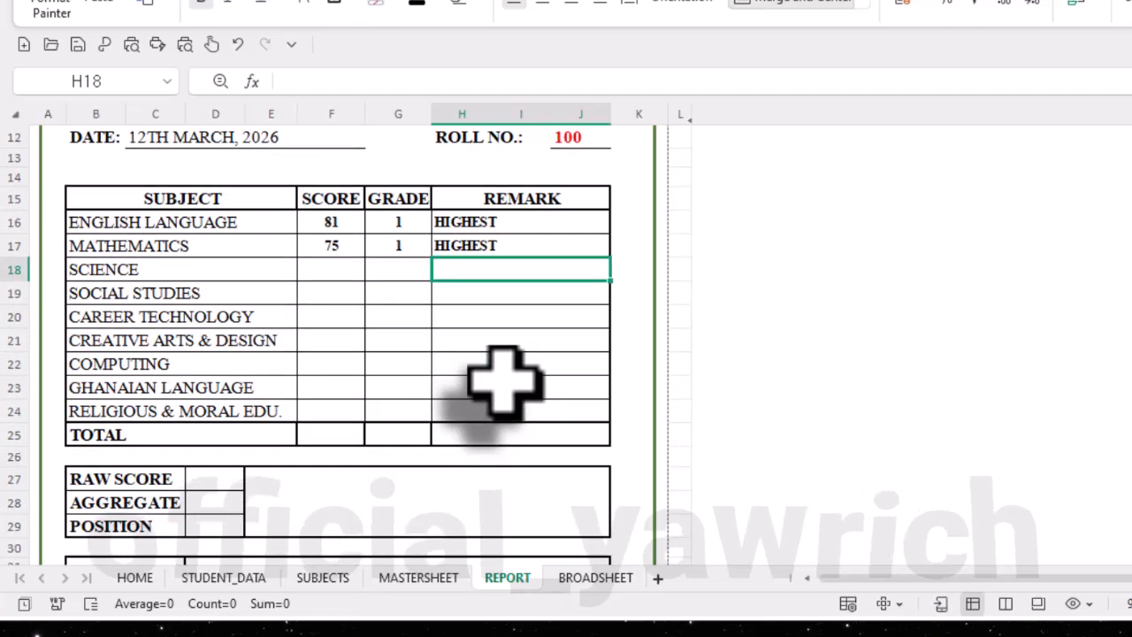
scroll(504, 380, "up", 3)
scroll(504, 381, "down", 2)
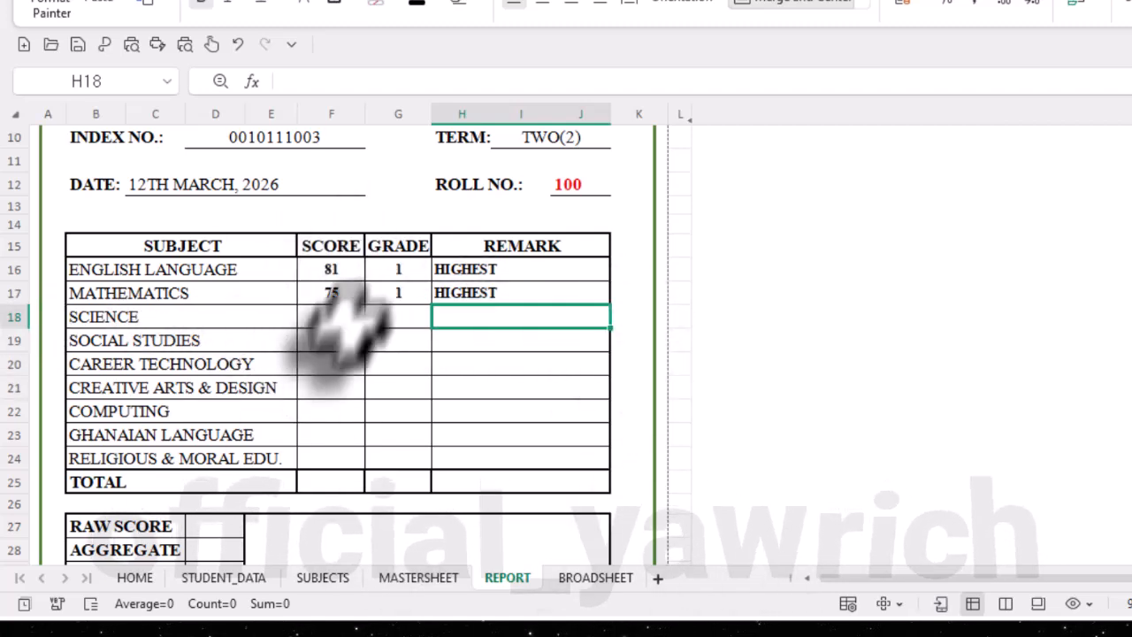
- Switch to the formula notes and review the REMARK - REPORT column and index replacements for every subject
left_click(222, 2)
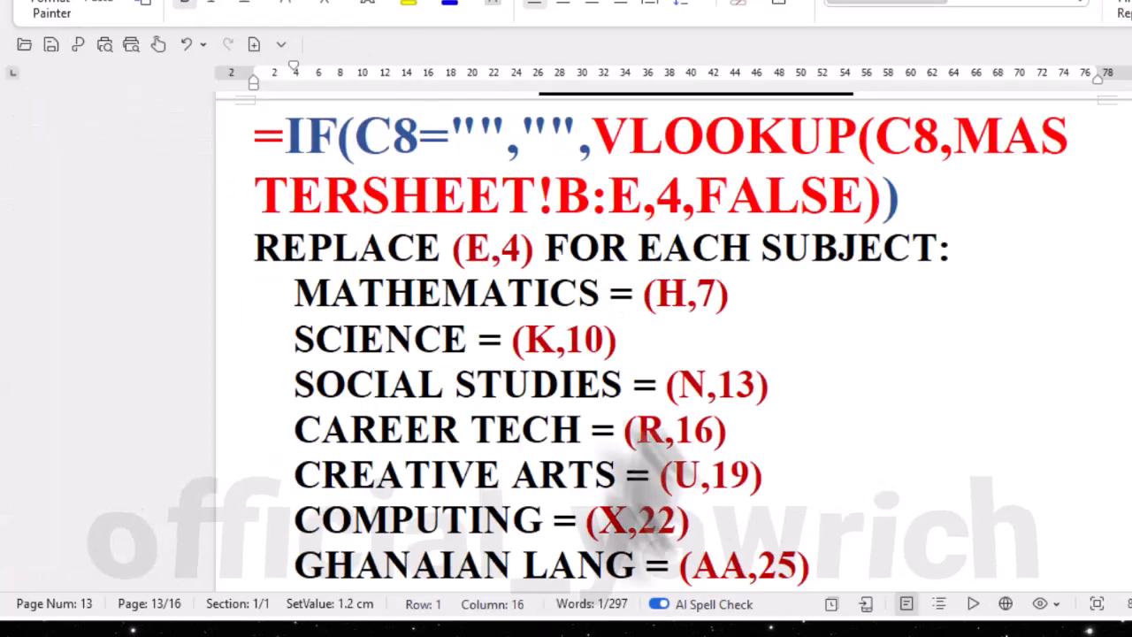
scroll(654, 477, "down", 1)
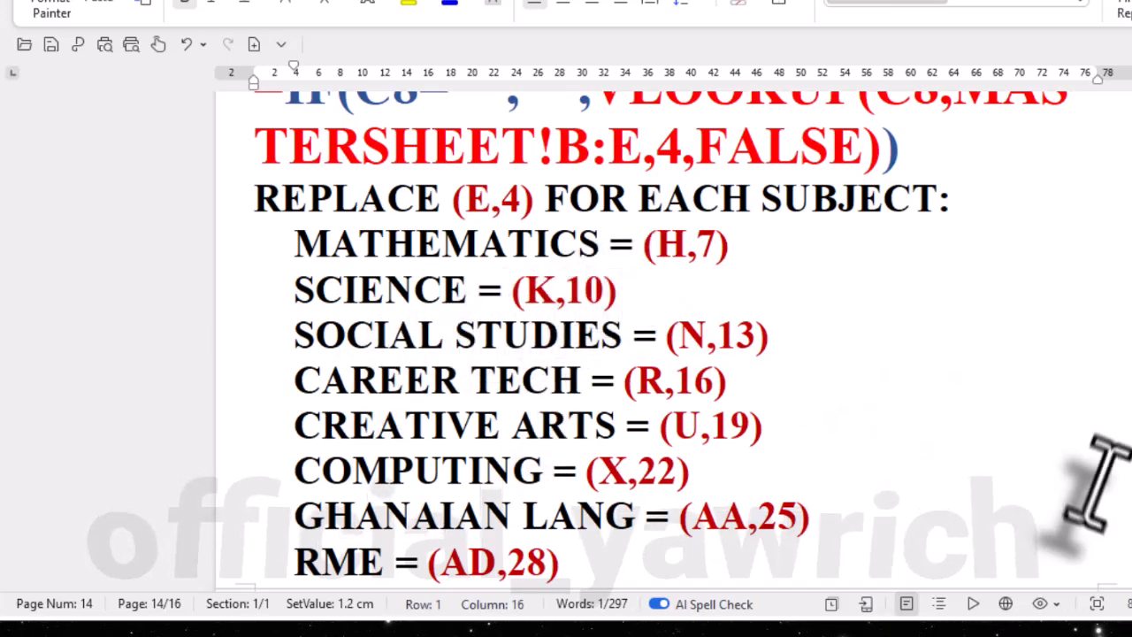
scroll(783, 429, "down", 2)
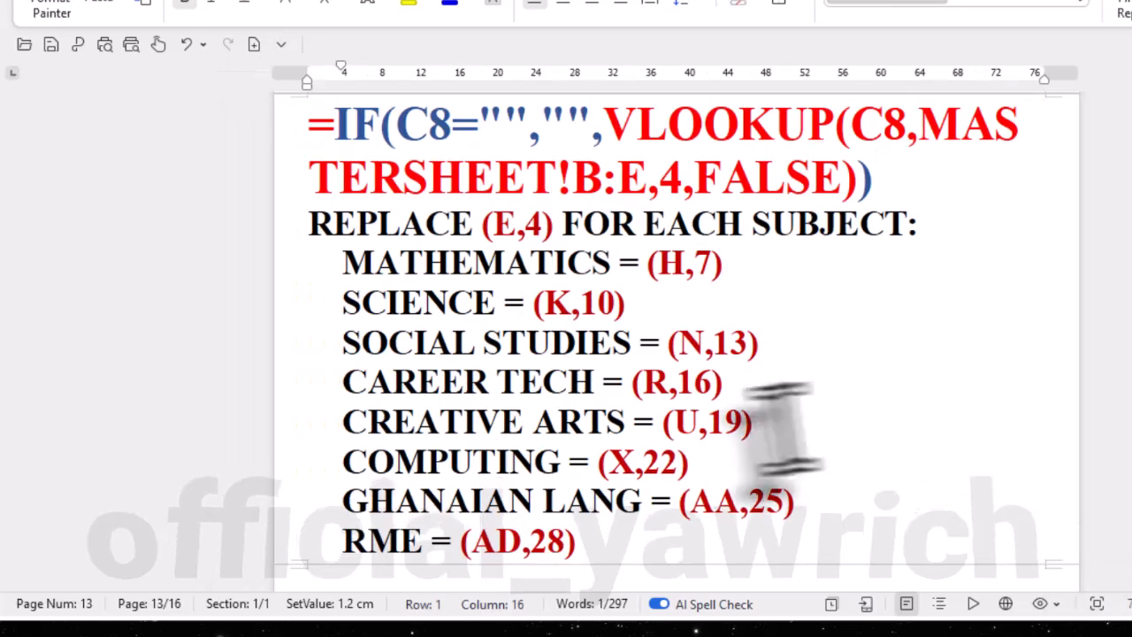
scroll(771, 408, "up", 1)
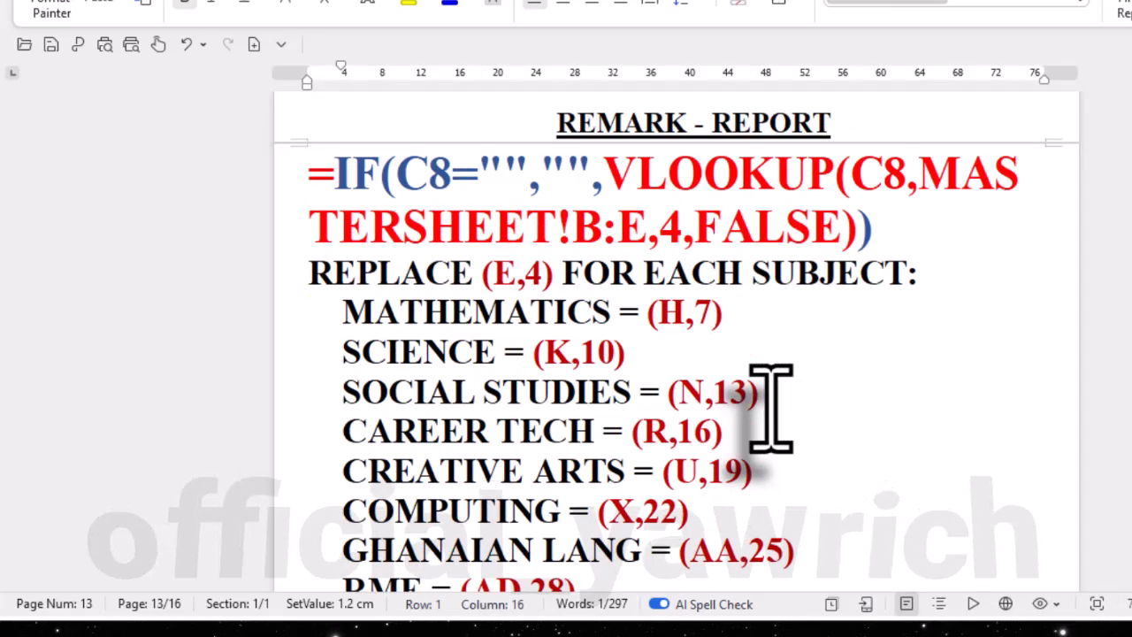
scroll(771, 408, "down", 1)
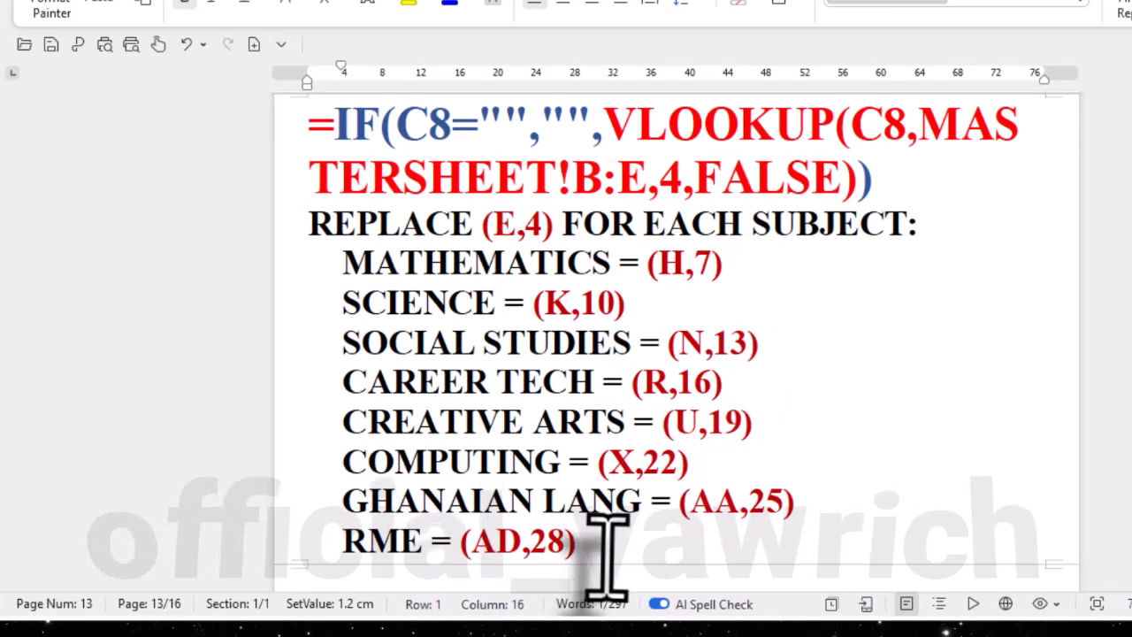
left_click_drag(608, 553, 307, 279)
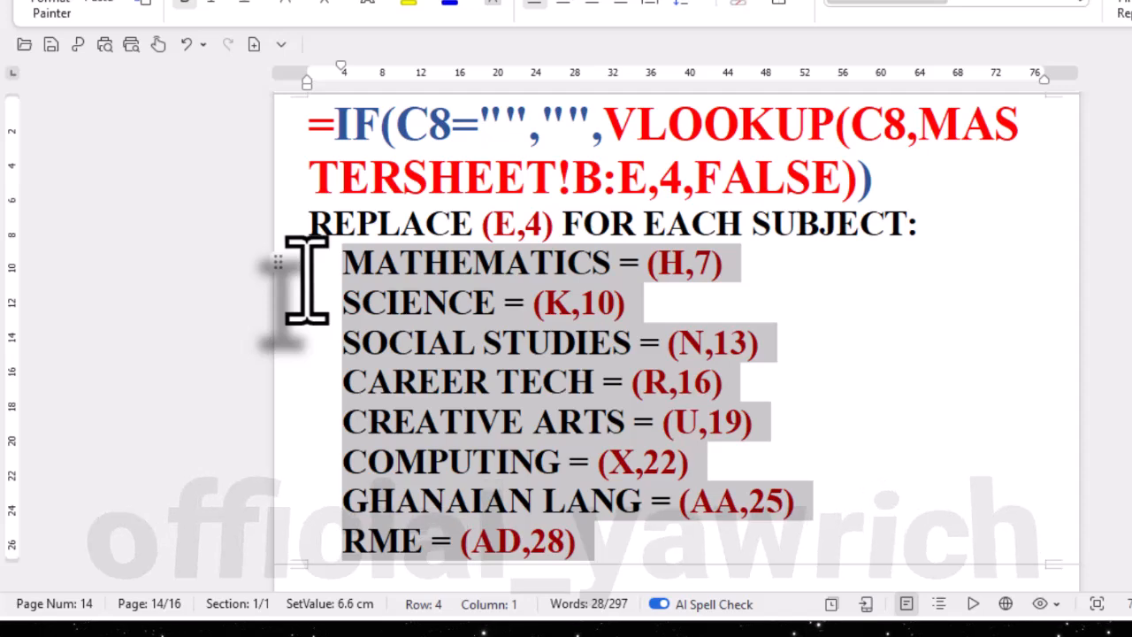
left_click(890, 409)
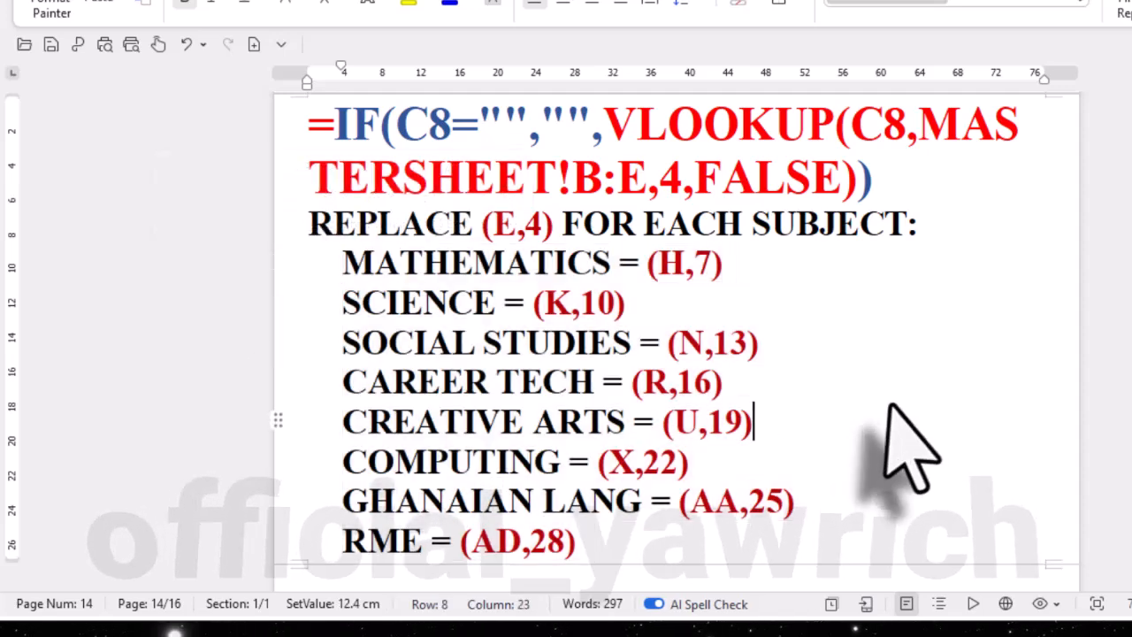
- Review the GRADE - REPORT and SCORE - REPORT column and index replacements for every subject in the notes
scroll(780, 414, "up", 10)
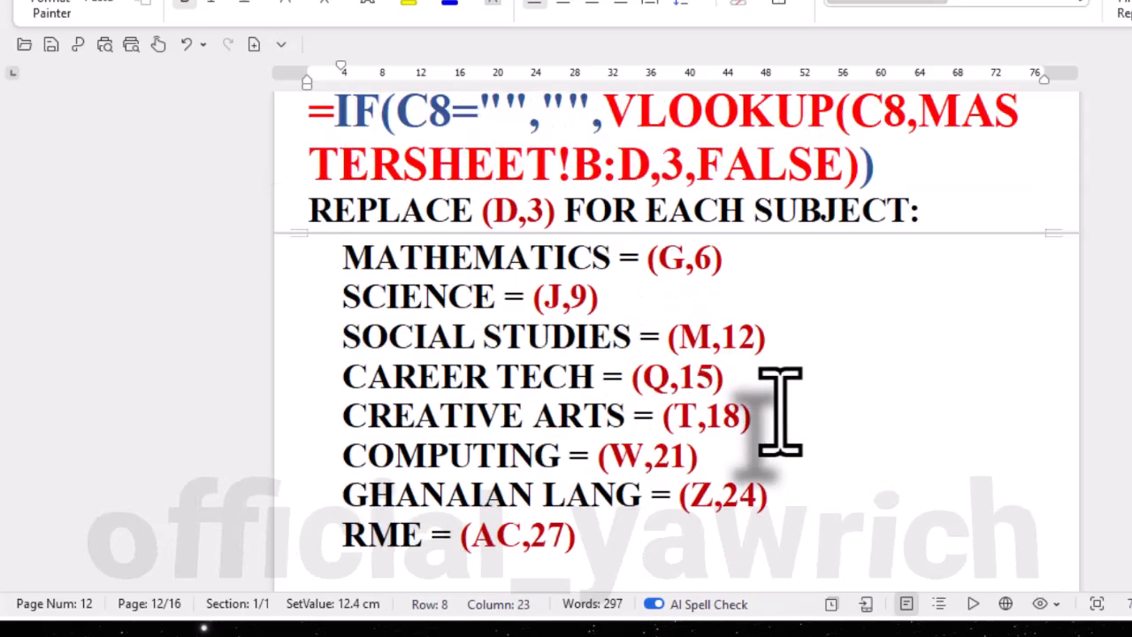
scroll(609, 535, "up", 1)
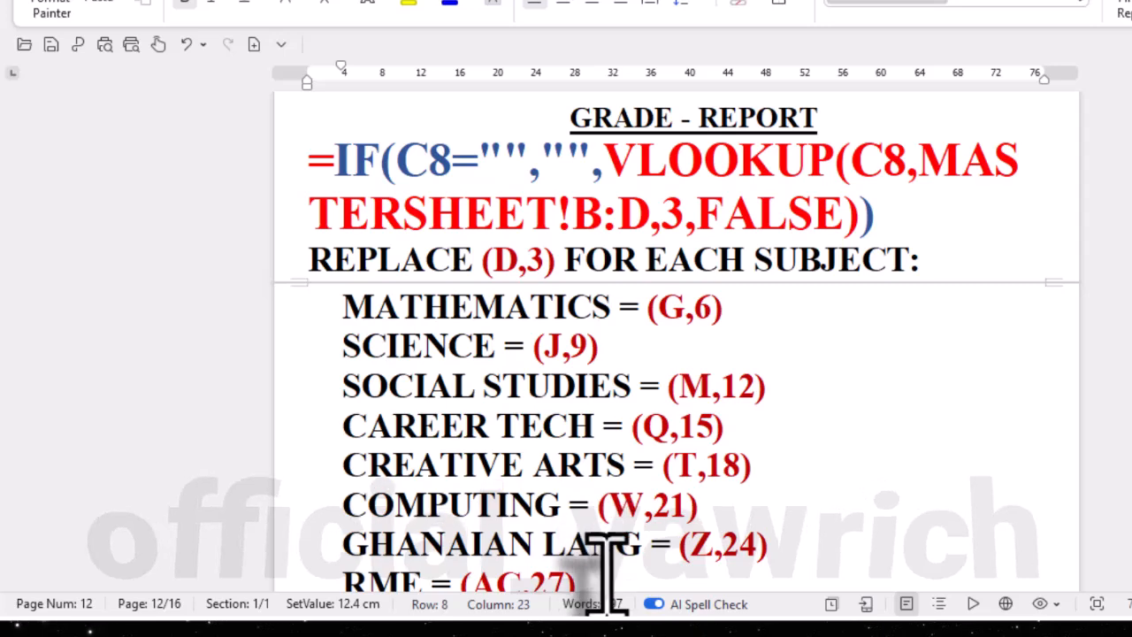
scroll(609, 575, "down", 1)
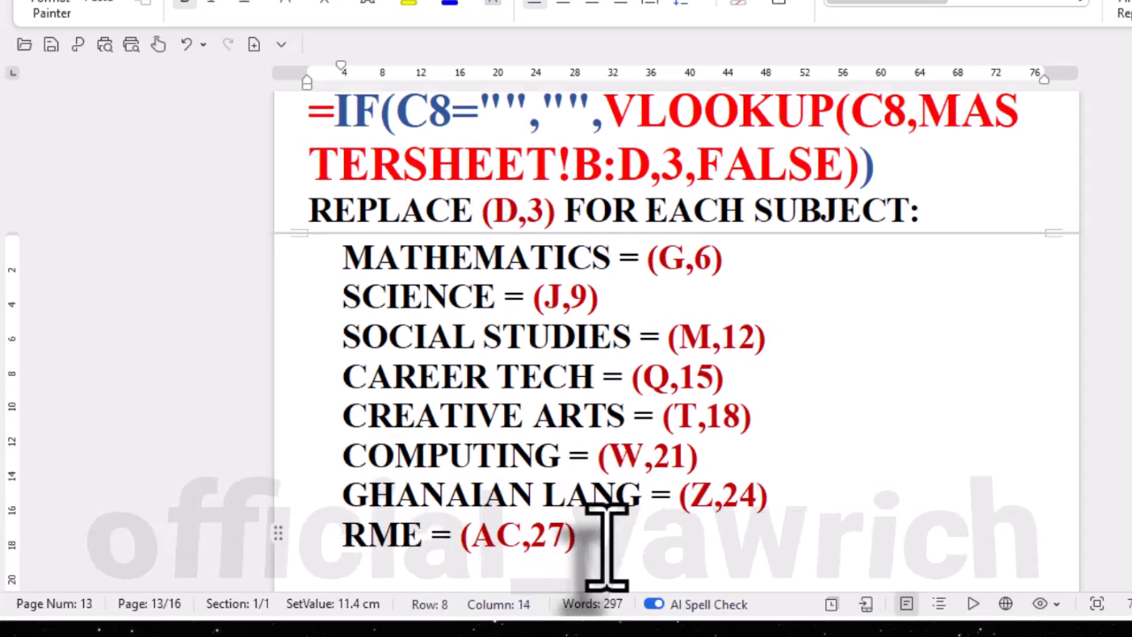
left_click_drag(605, 542, 343, 221)
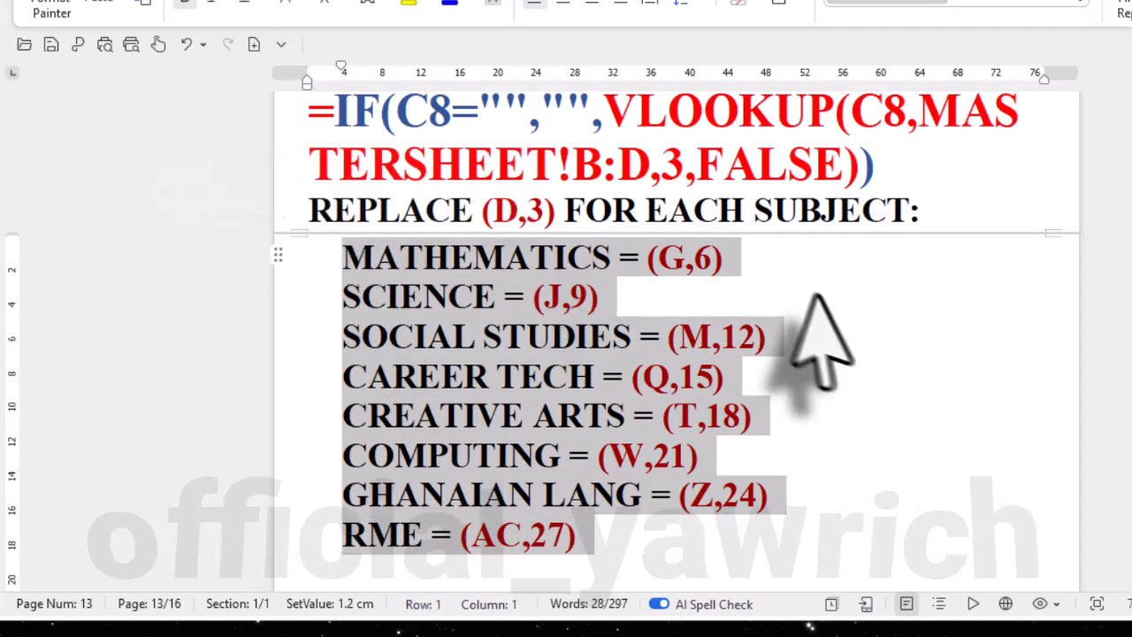
left_click(816, 296)
scroll(831, 305, "up", 10)
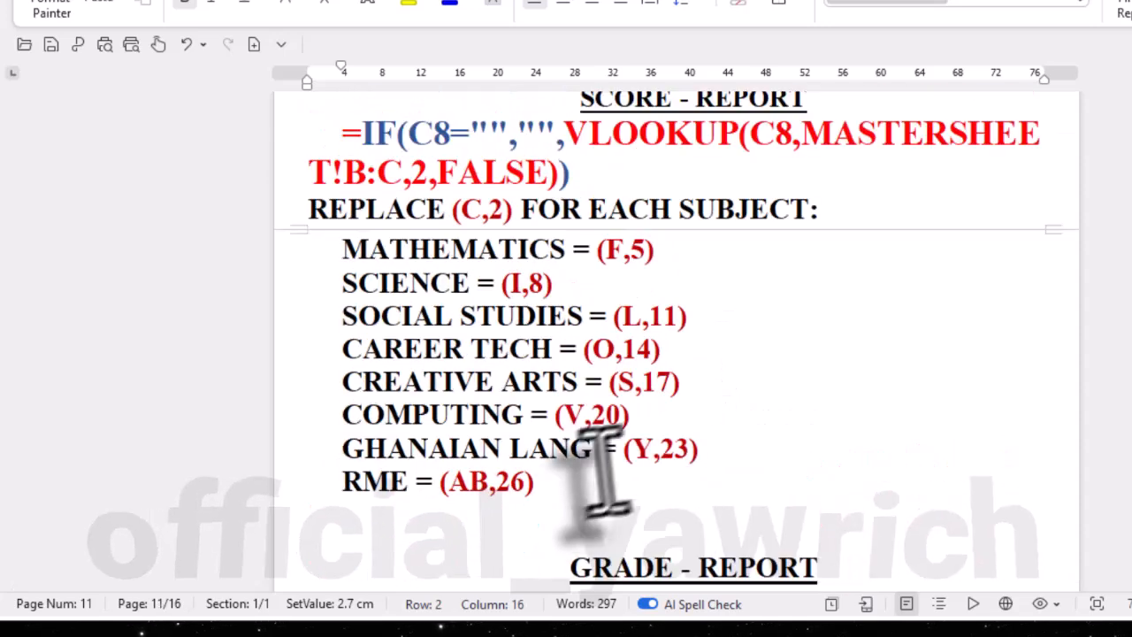
left_click_drag(536, 481, 320, 115)
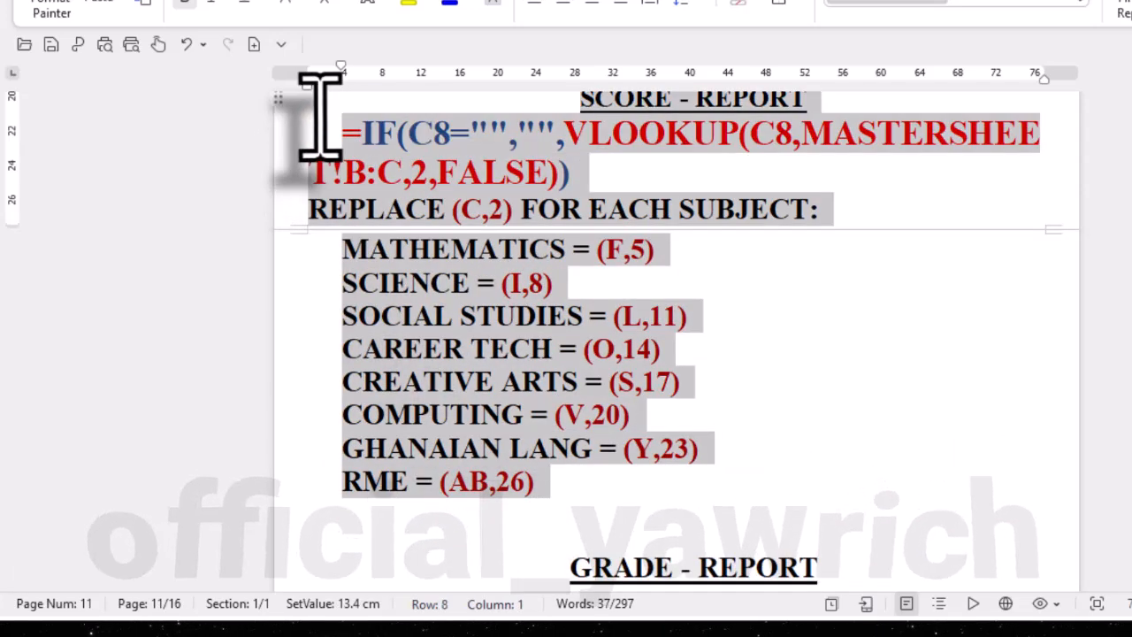
left_click(922, 445)
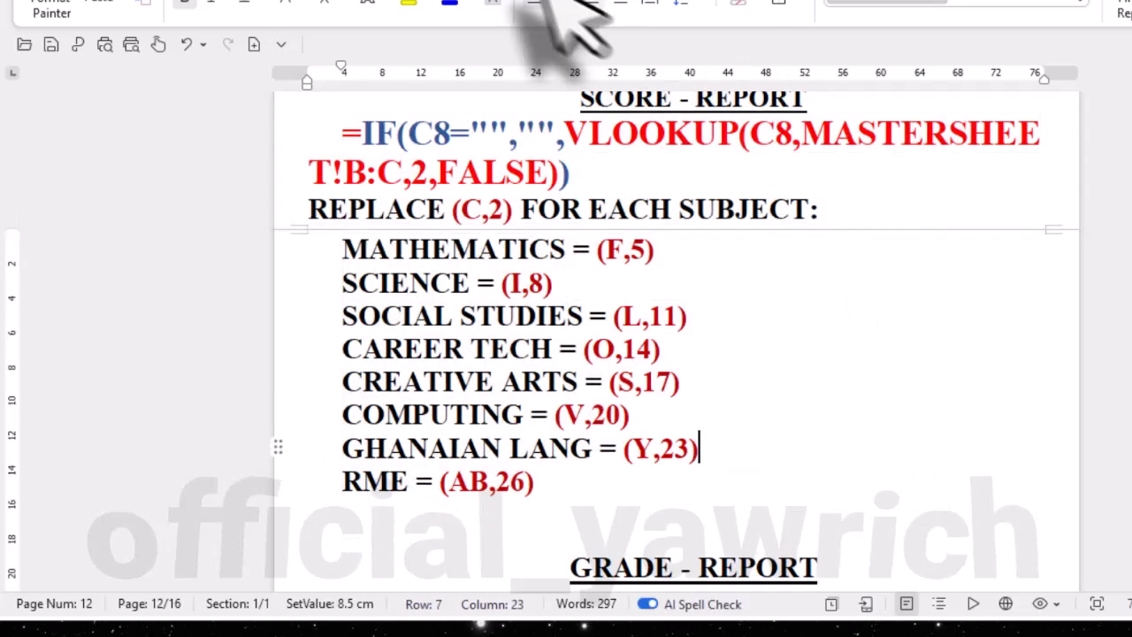
- Return to the workbook's REPORT sheet and review the score, grade and remark of each subject
left_click(699, 1)
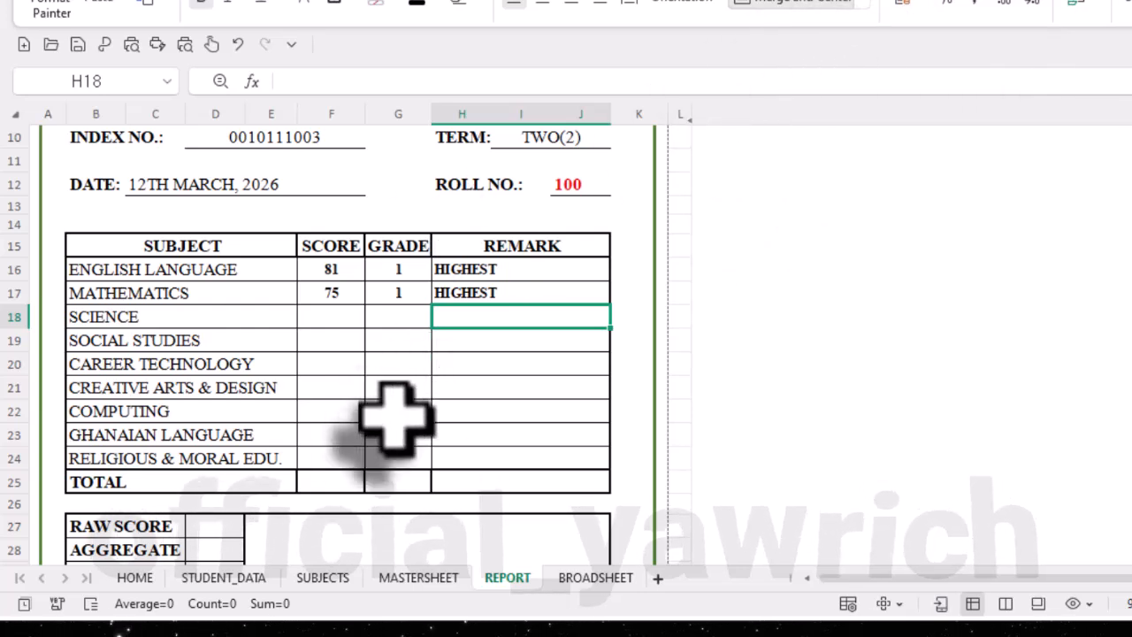
scroll(250, 522, "down", 2)
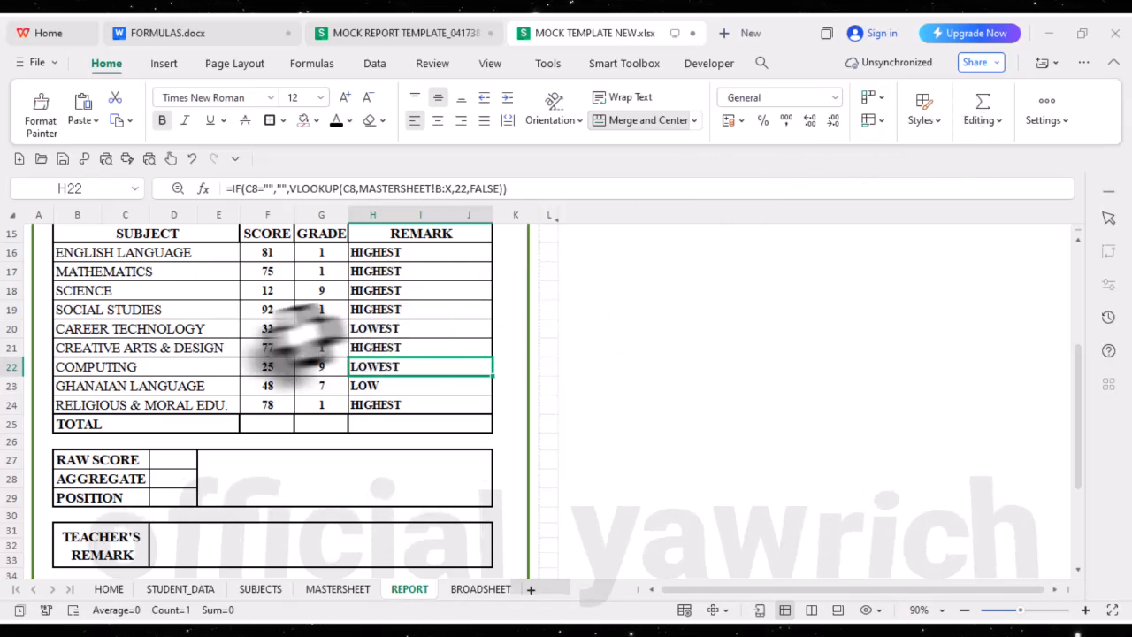
scroll(283, 329, "up", 1)
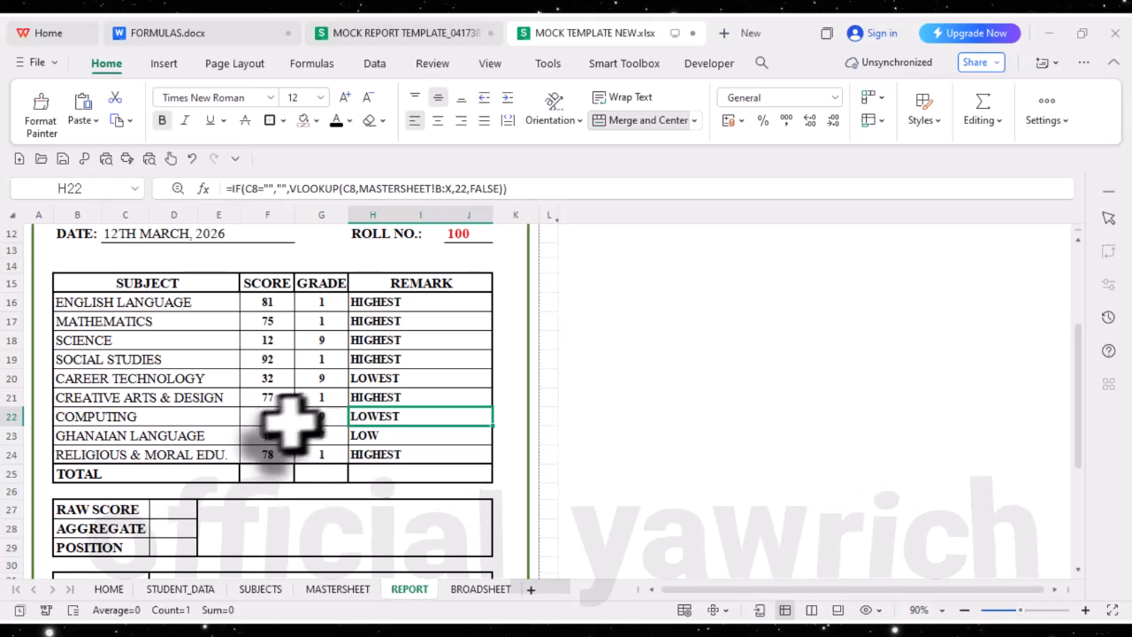
- Inspect the lookup formulas in the score and remark cells of several subjects, including career technology, computing and religious and moral education
left_click(268, 360)
left_click(269, 379)
left_click(269, 398)
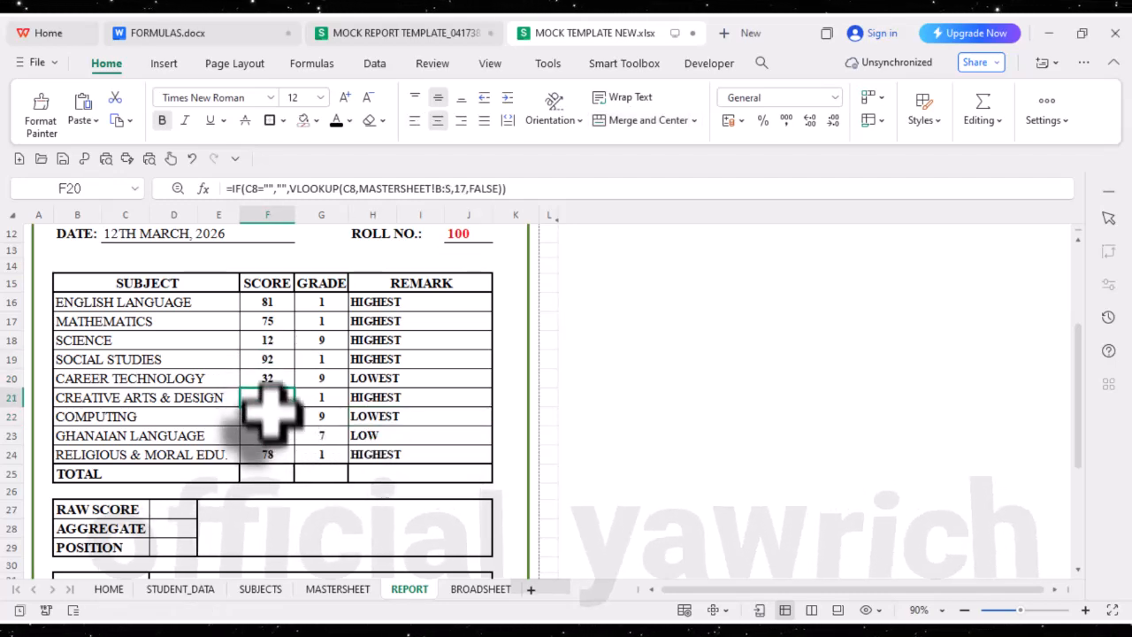
left_click(363, 414)
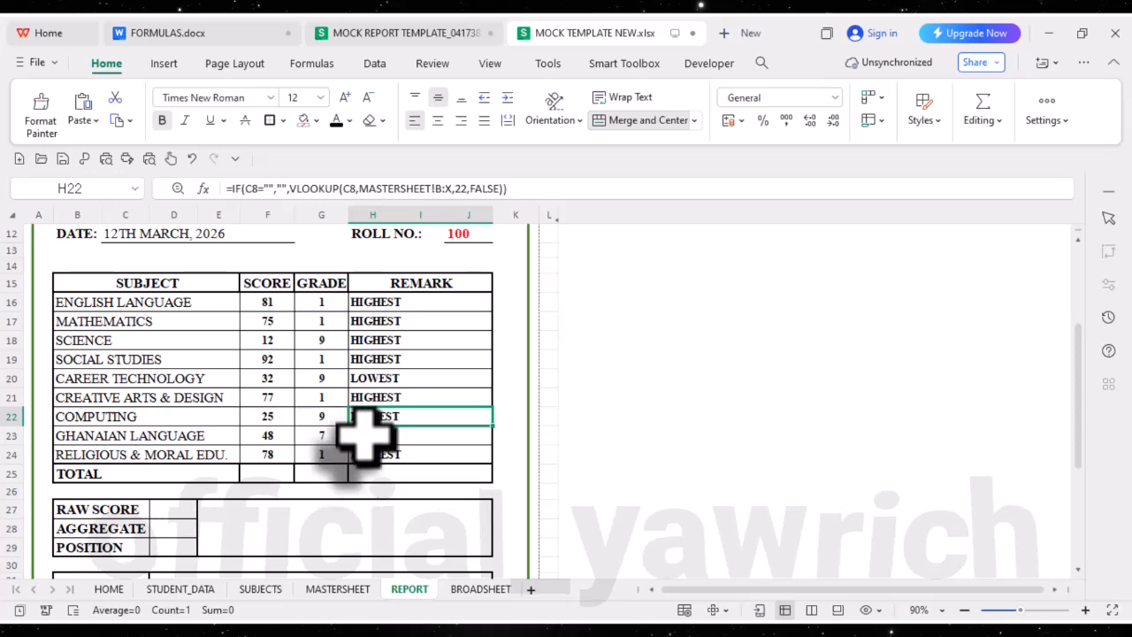
left_click(365, 438)
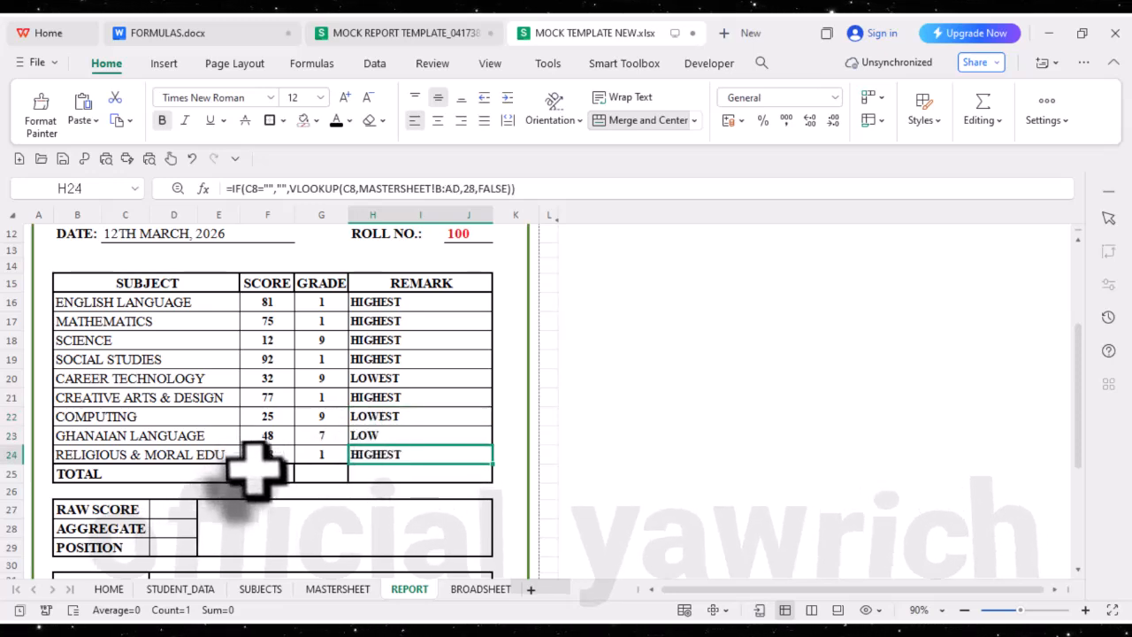
- Select the TOTAL score cell F25, then switch to the MOCK REPORT TEMPLATE workbook and check its formula for the same cell
scroll(254, 469, "down", 2)
left_click(267, 387)
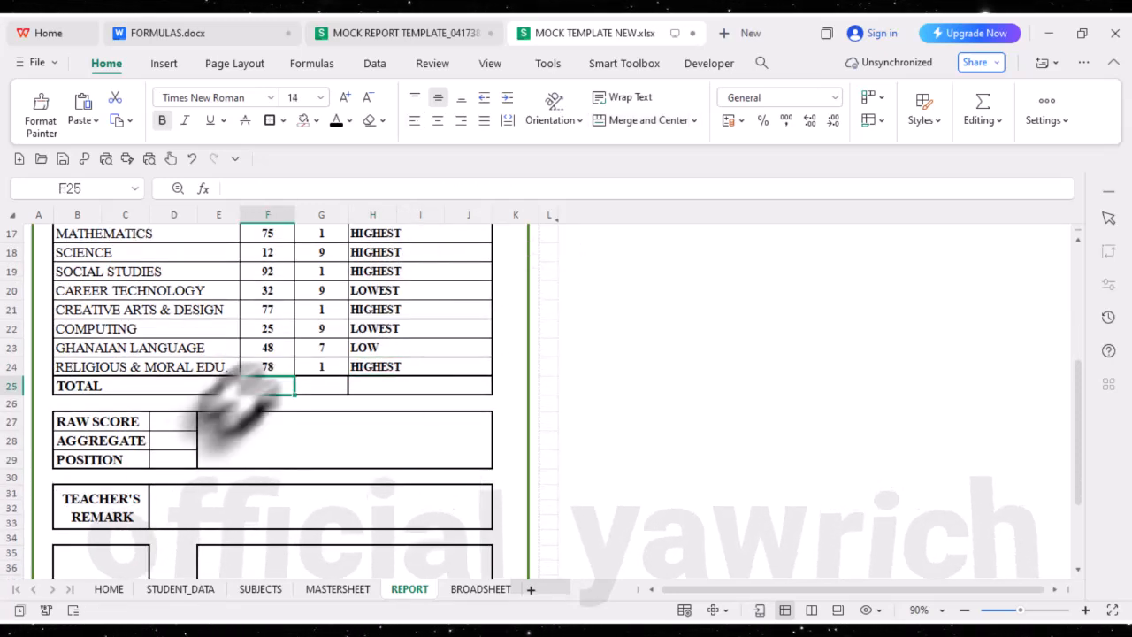
left_click(398, 34)
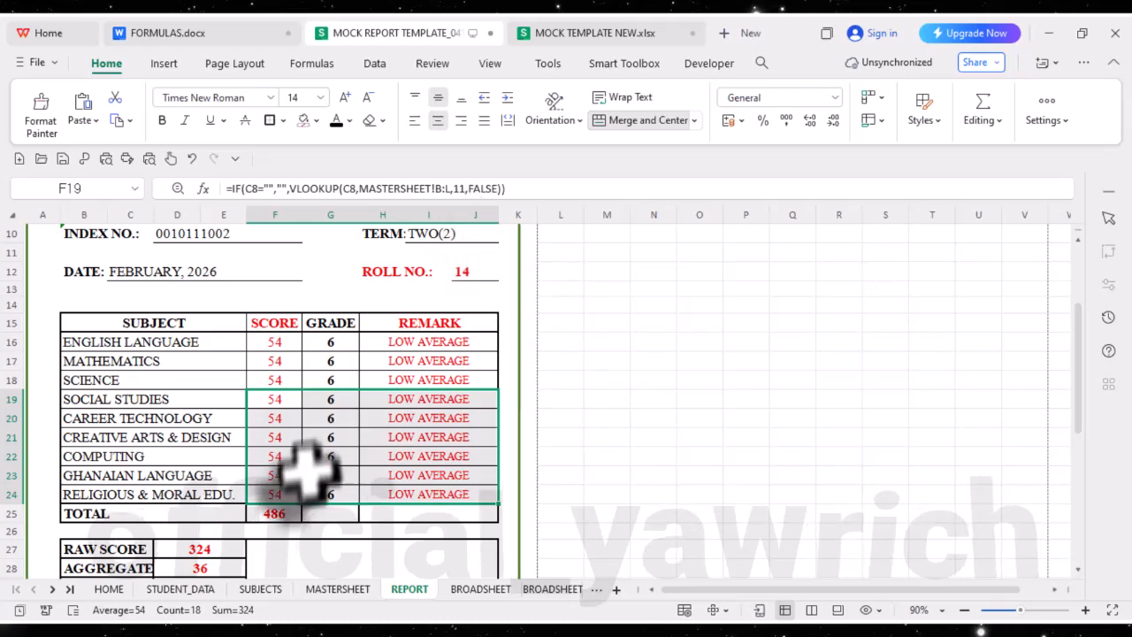
left_click(274, 513)
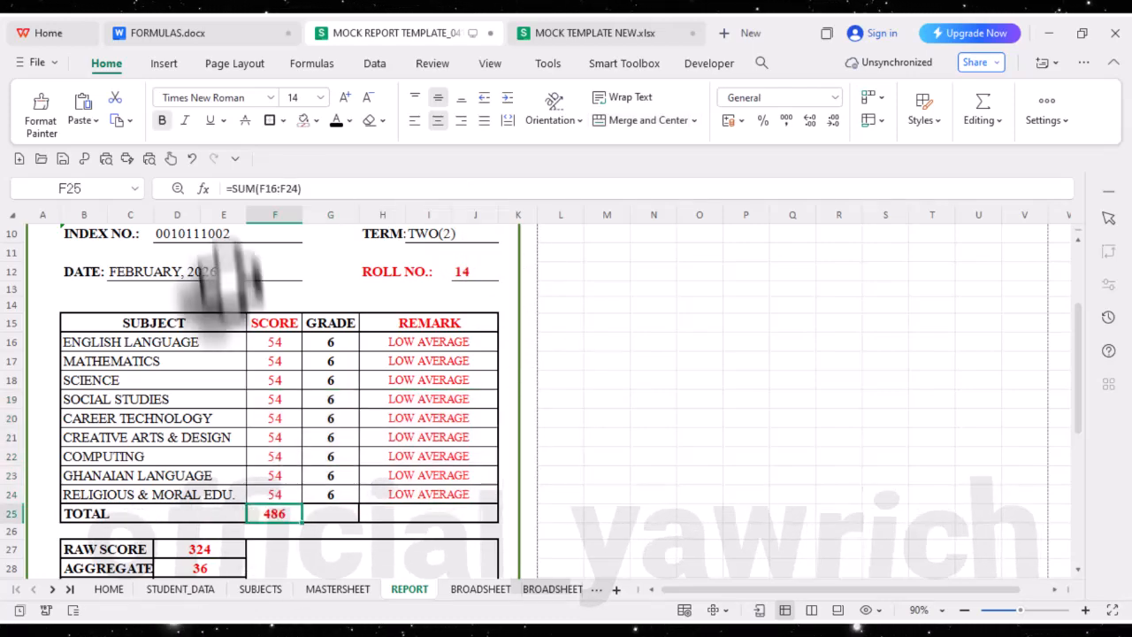
- Return to MOCK TEMPLATE NEW.xlsx, enter =SUM(F16:F24) in the TOTAL score cell F25 and centre the result
left_click(553, 27)
scroll(403, 310, "up", 2)
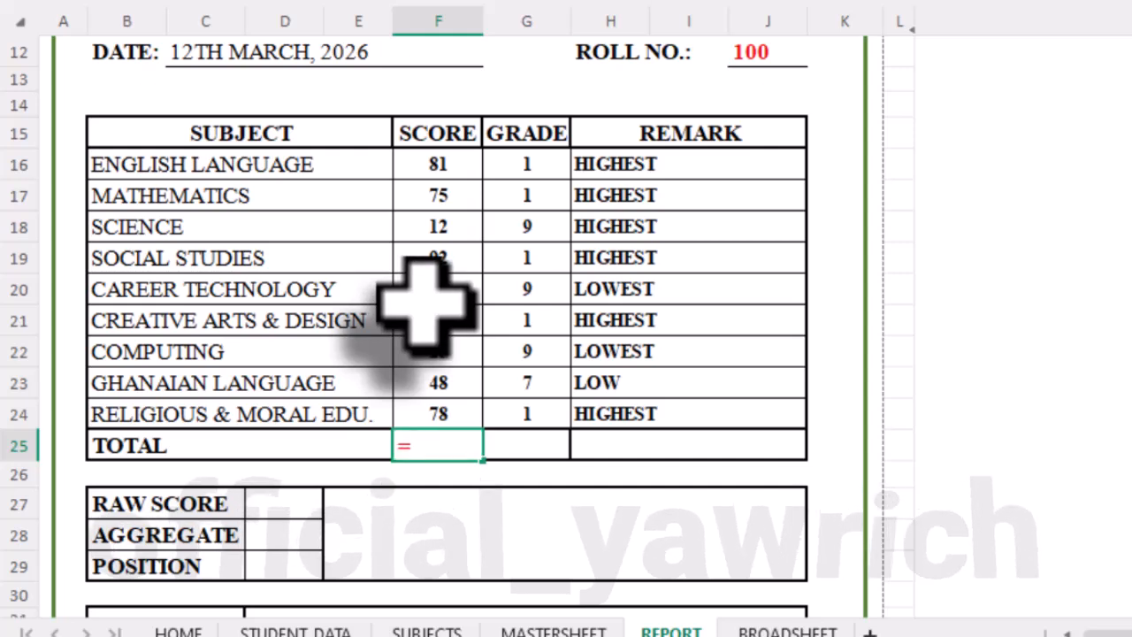
type("=SU")
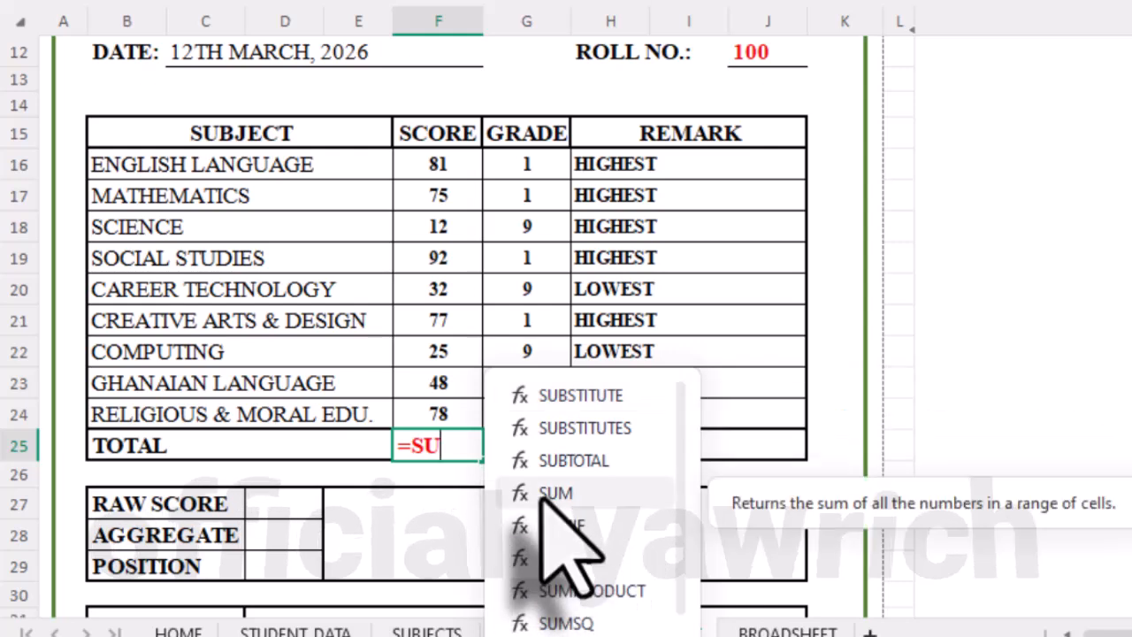
double_click(553, 493)
left_click(433, 168)
left_click_drag(435, 217, 416, 399)
key("Return")
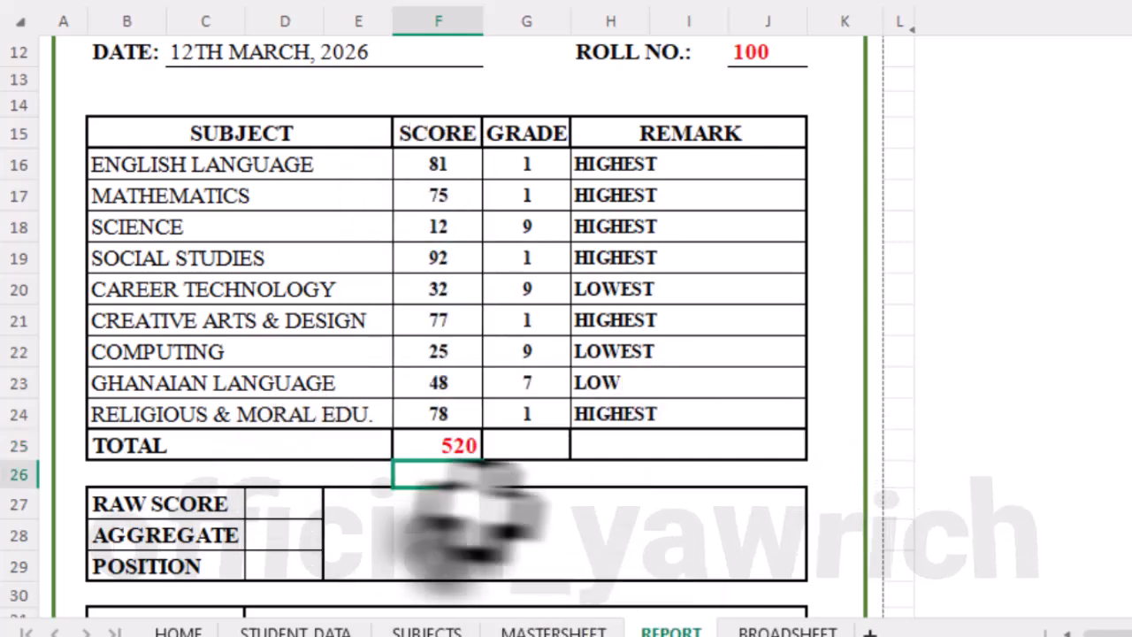
left_click(456, 451)
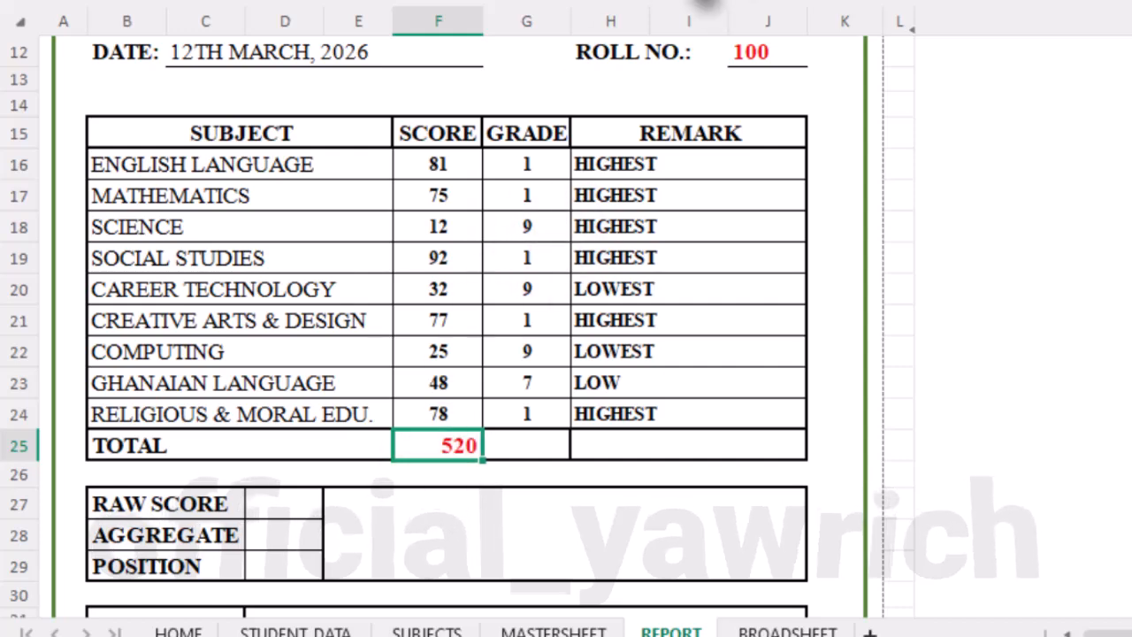
left_click(429, 539)
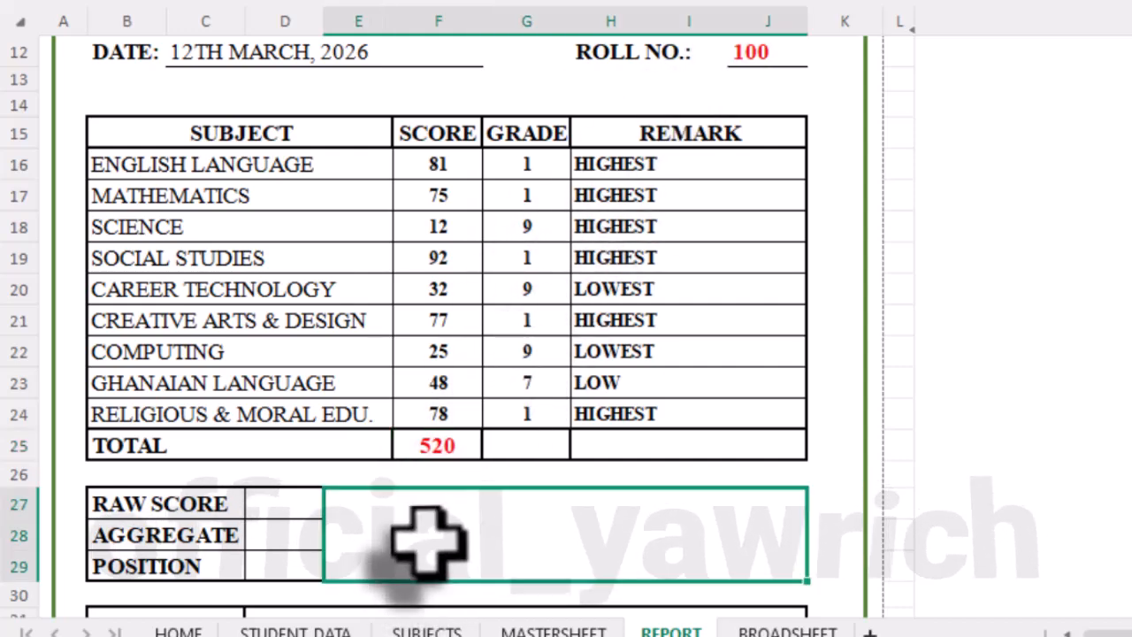
- Check the TOTAL score cell's SUM formula against the subject scores above it
scroll(484, 522, "down", 2)
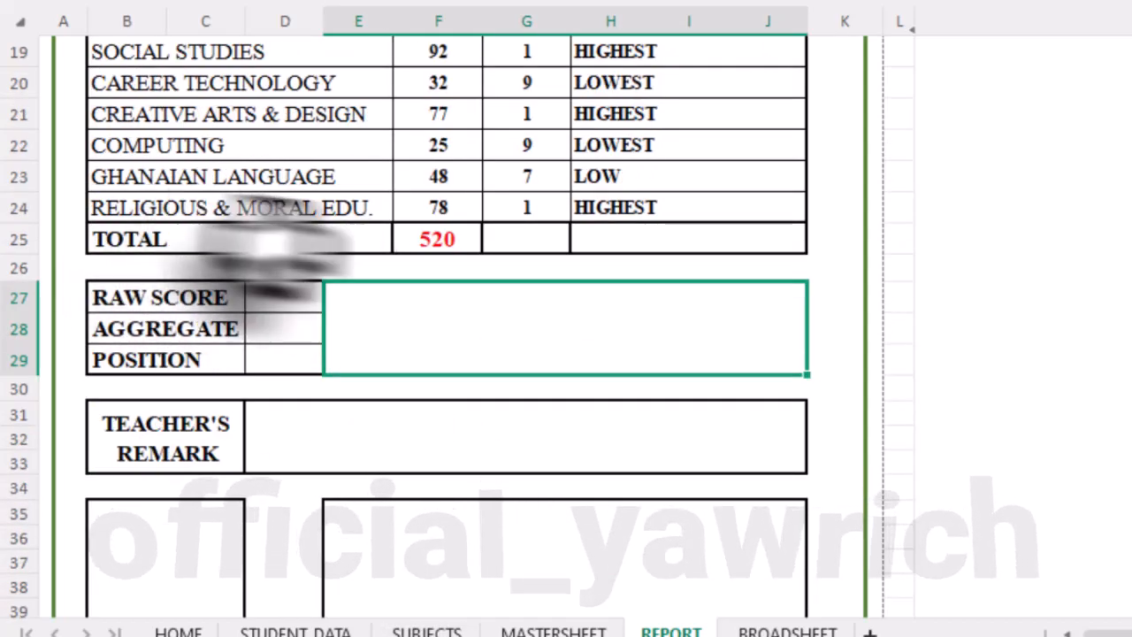
left_click(465, 244)
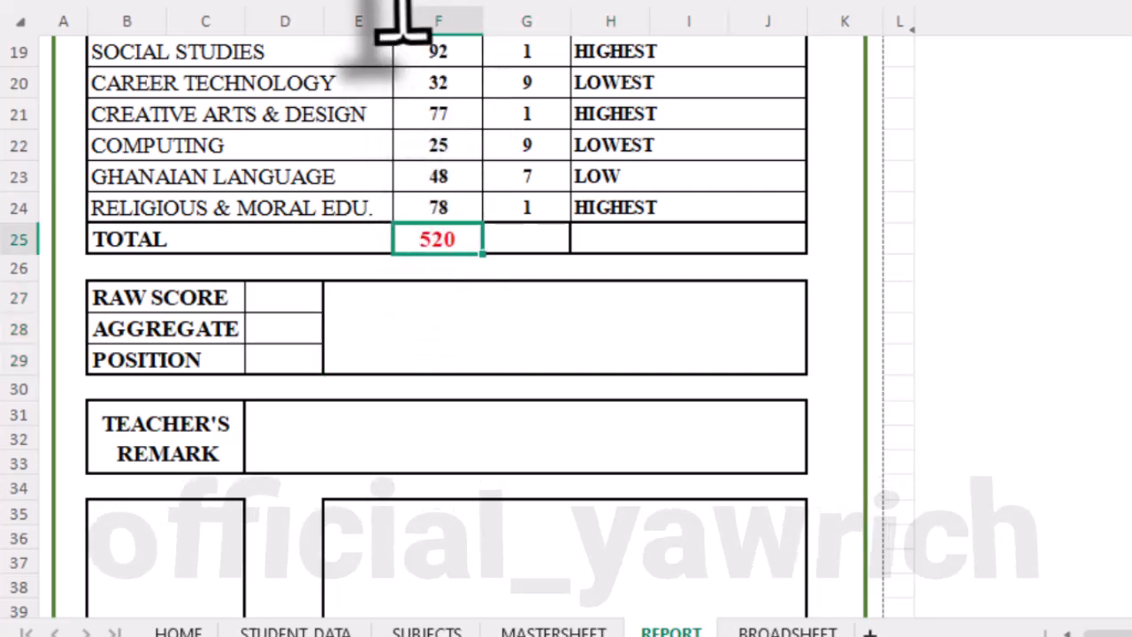
scroll(417, 166, "up", 2)
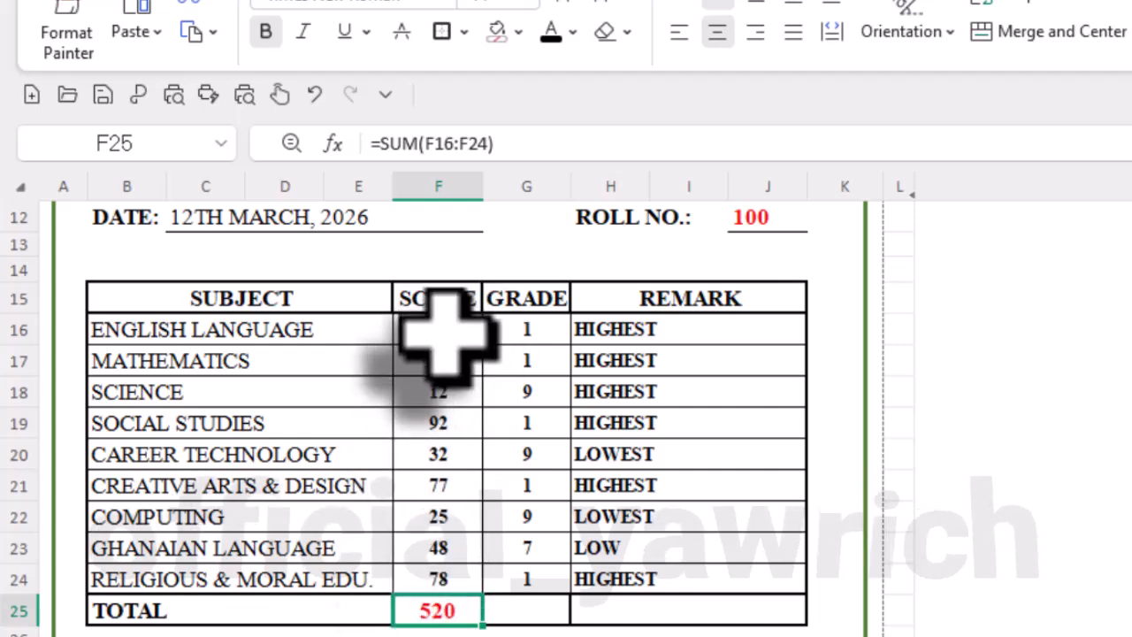
scroll(398, 611, "down", 3)
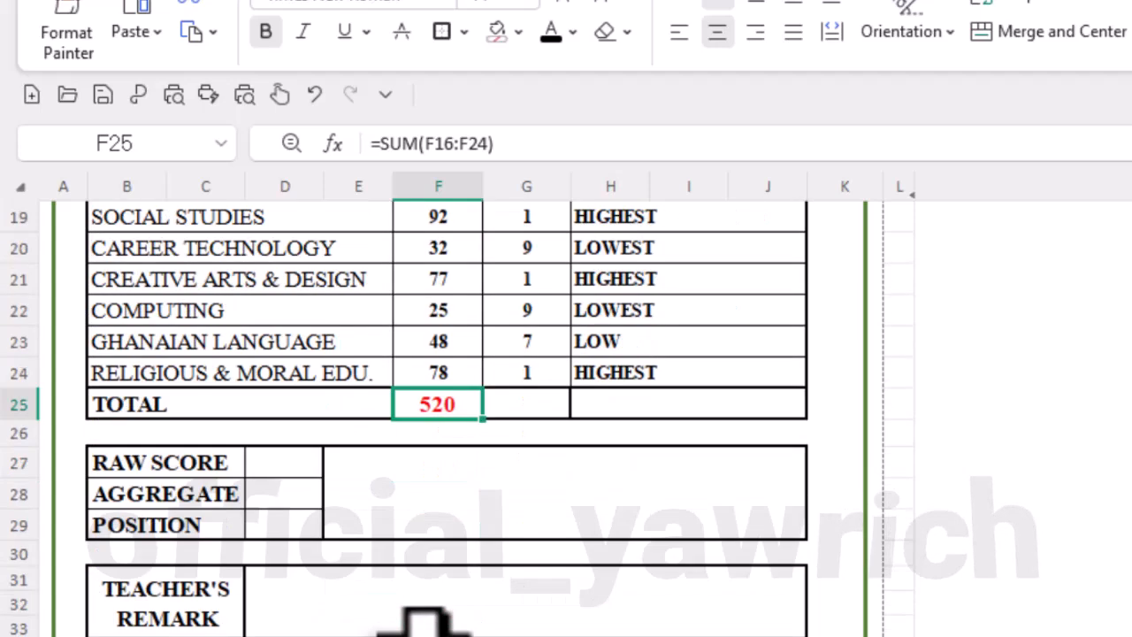
- Select the RAW SCORE cell D27, then switch to FORMULAS.docx and find and read the RAW SCORE - REPORT formula
left_click(290, 408)
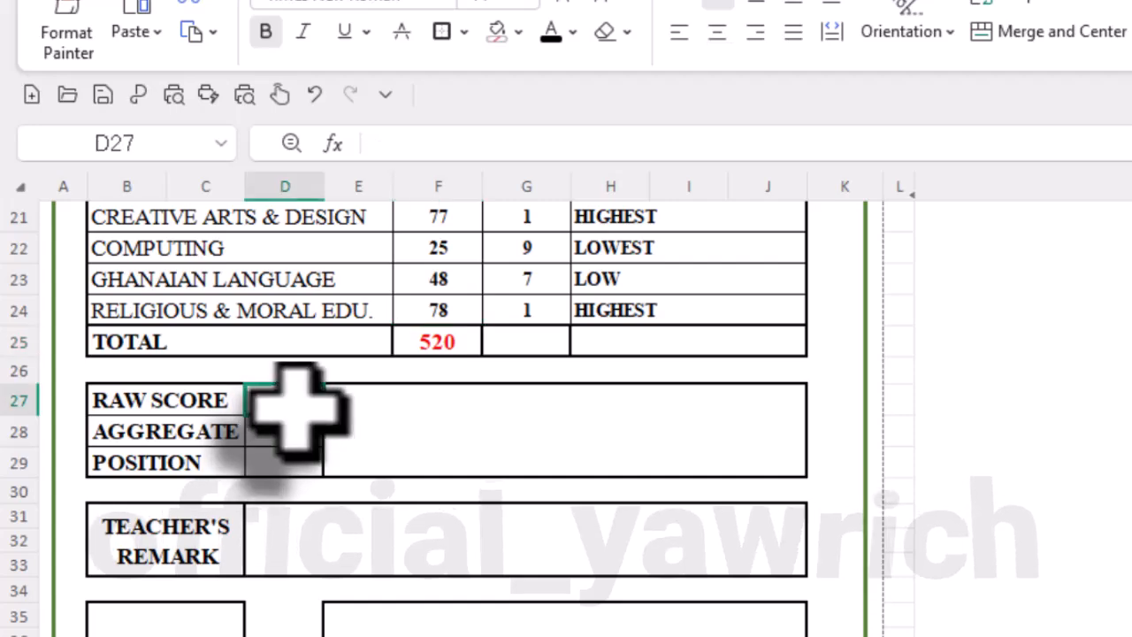
scroll(398, 438, "up", 3)
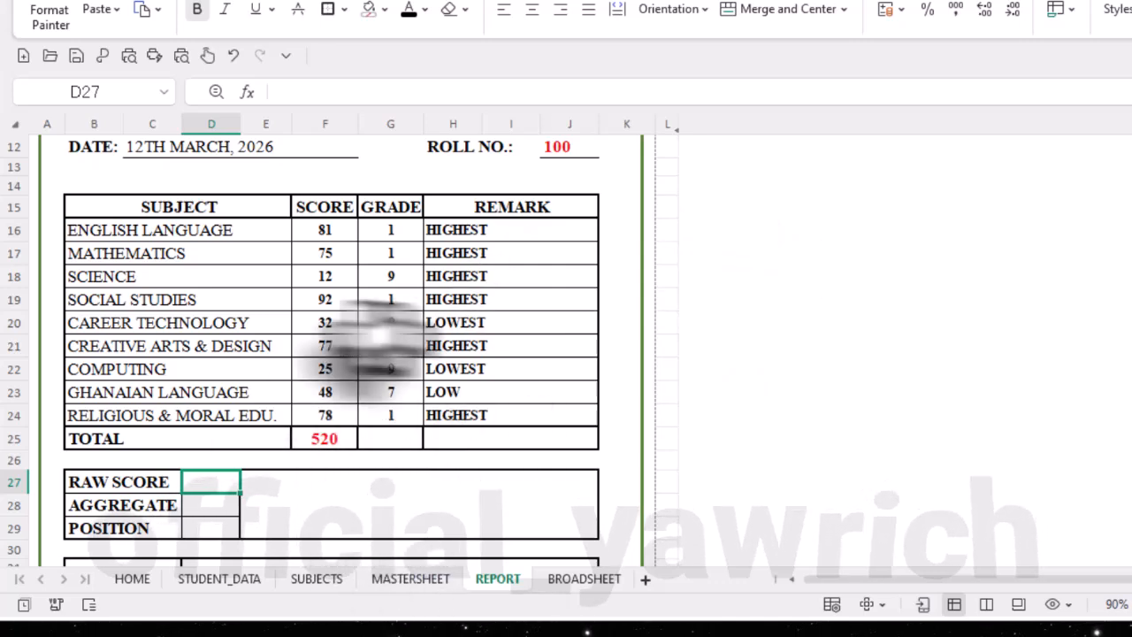
scroll(248, 405, "down", 2)
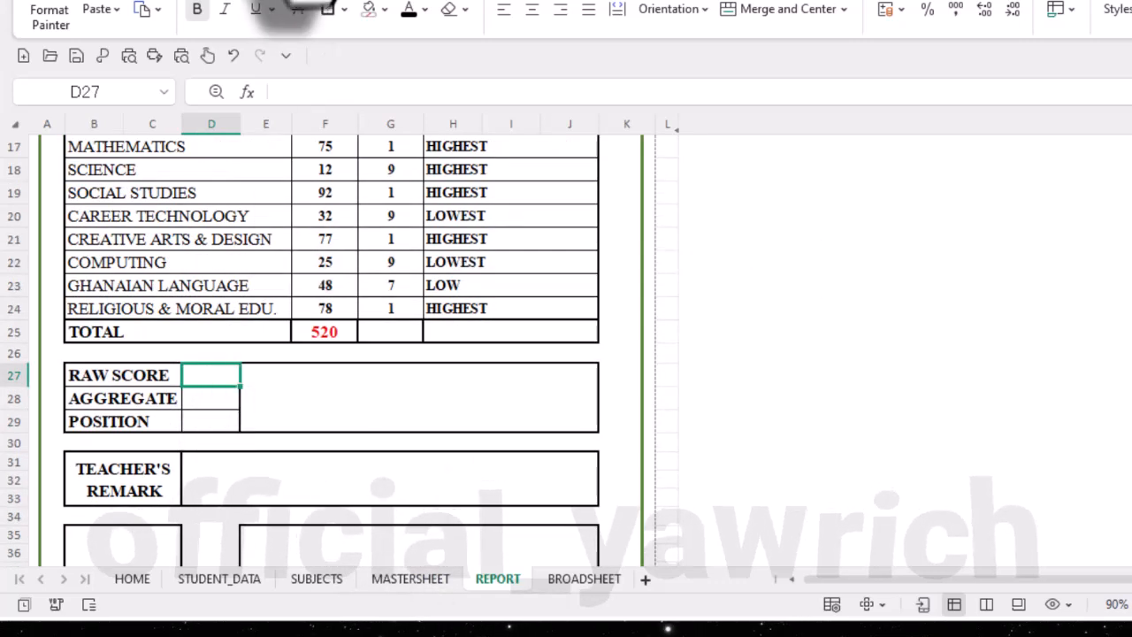
left_click(301, 2)
scroll(725, 469, "down", 2)
scroll(725, 469, "down", 8)
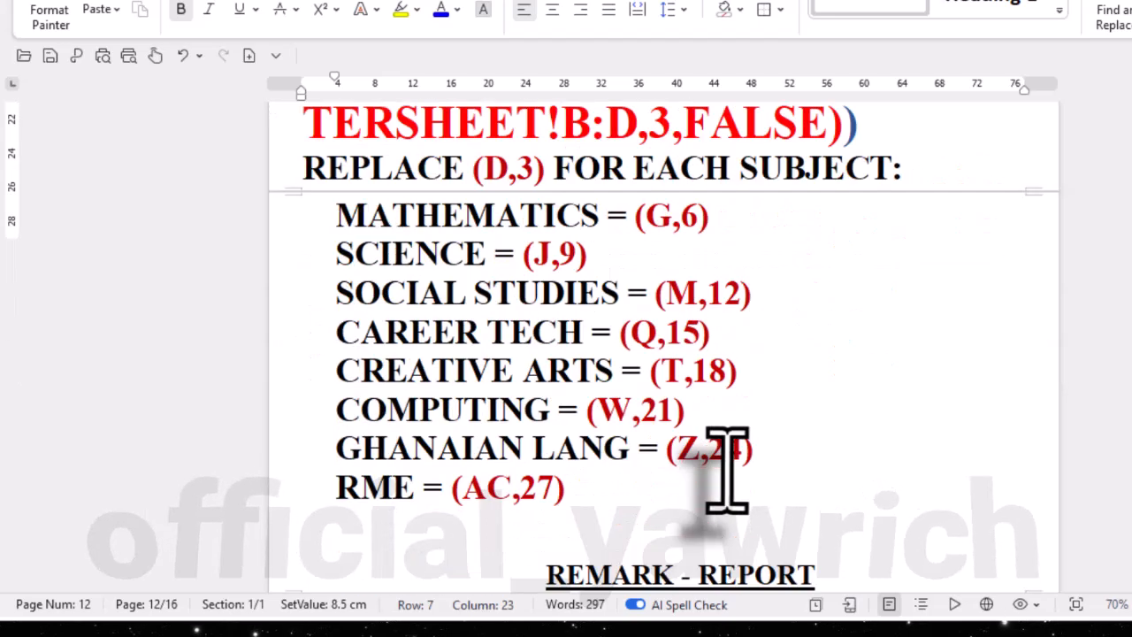
scroll(726, 469, "down", 6)
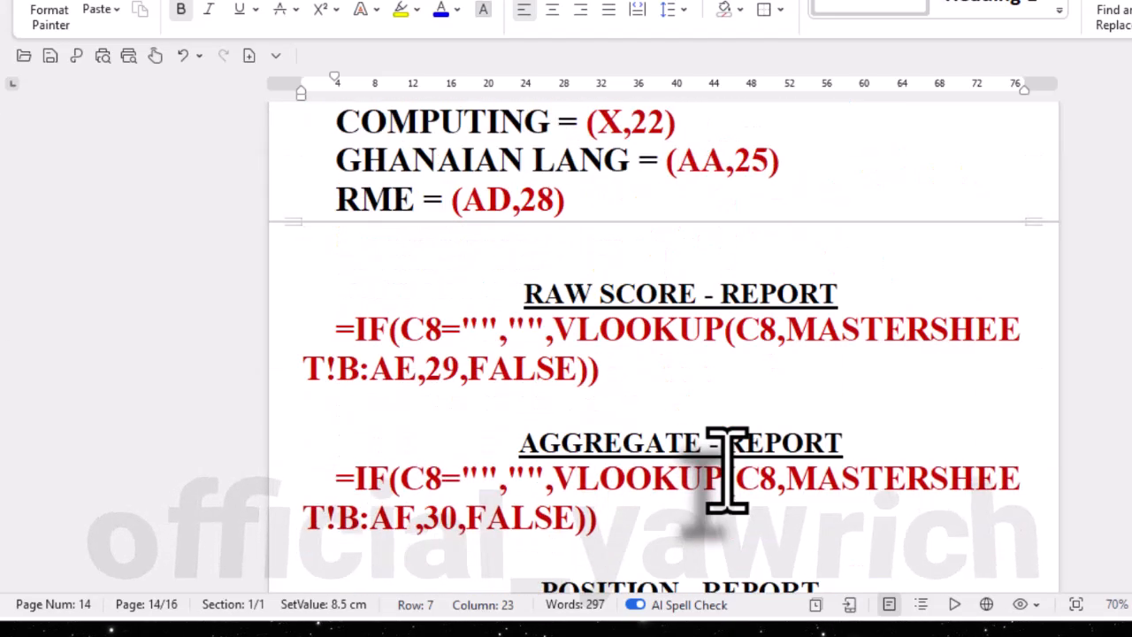
scroll(725, 469, "down", 2)
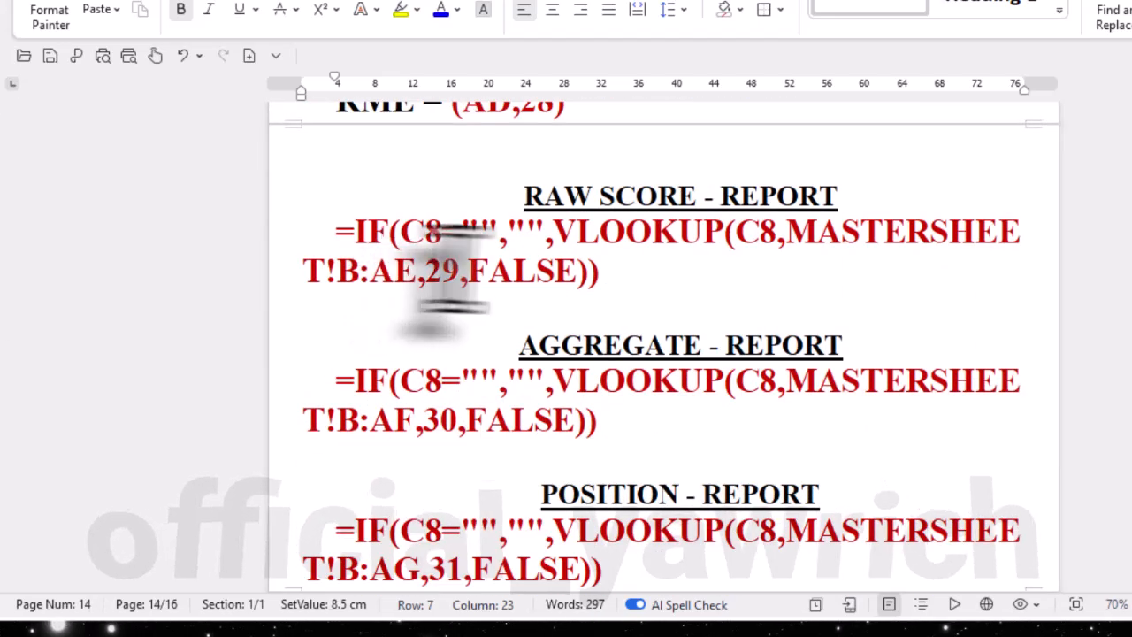
left_click_drag(599, 270, 329, 251)
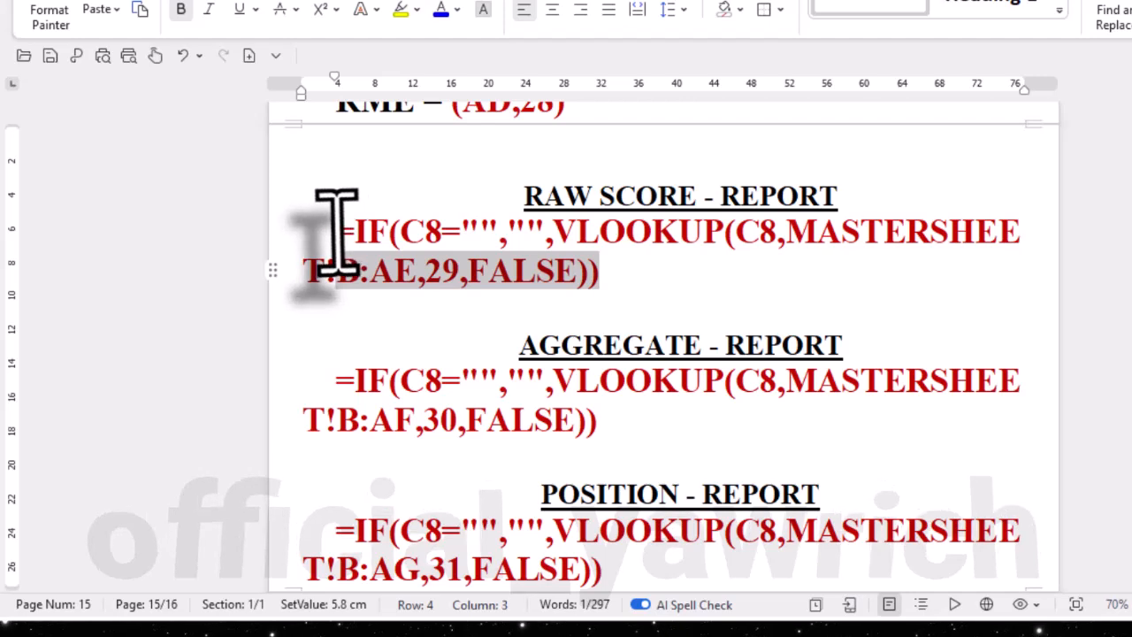
left_click(605, 300)
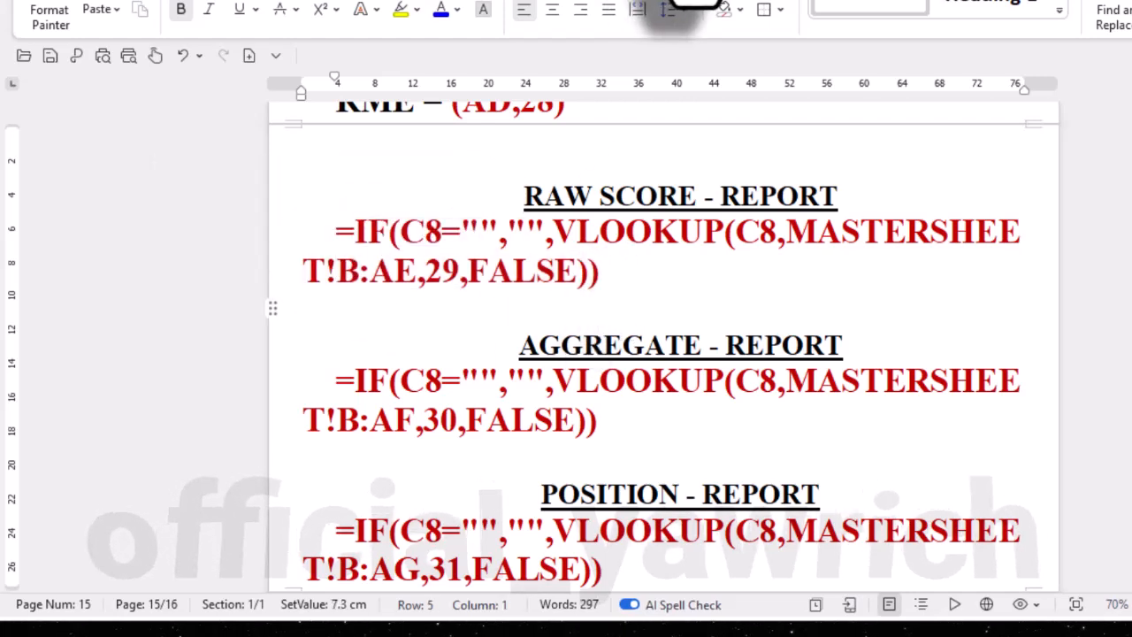
- Return to MOCK TEMPLATE NEW.xlsx and start D27's formula with an IF function that tests whether the name cell is empty, C8=""
left_click(686, 0)
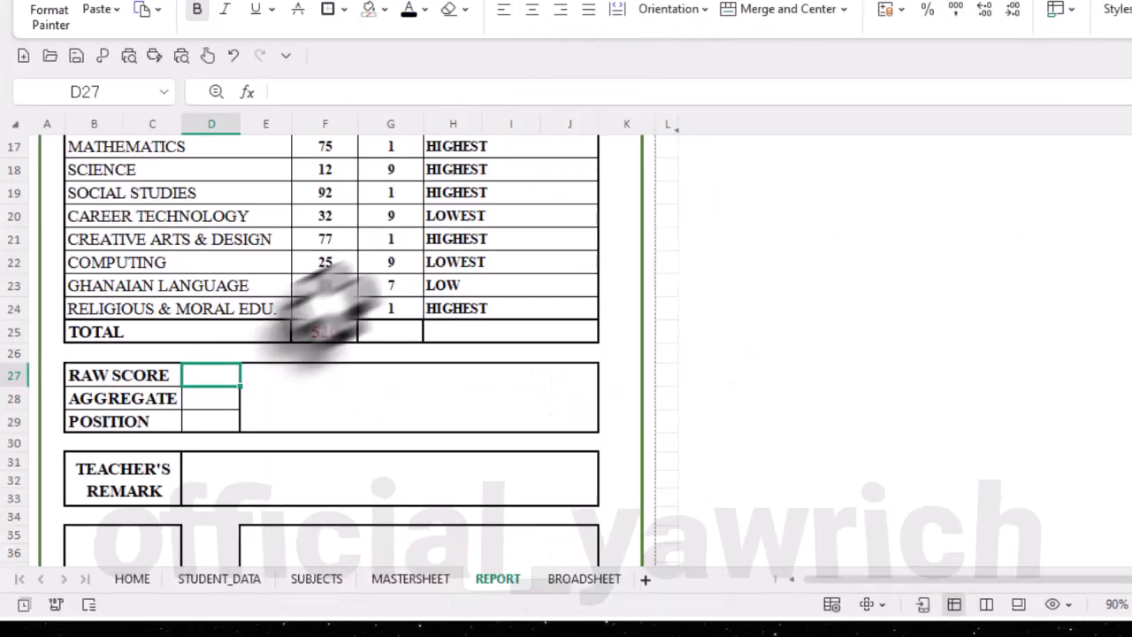
left_click(336, 92)
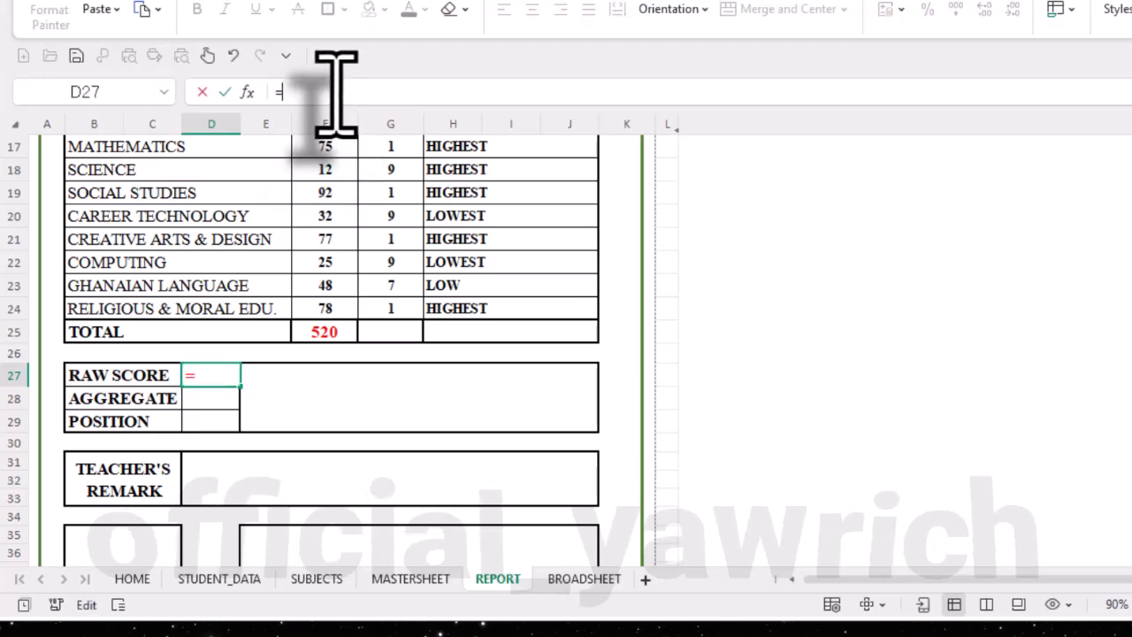
type("=IF")
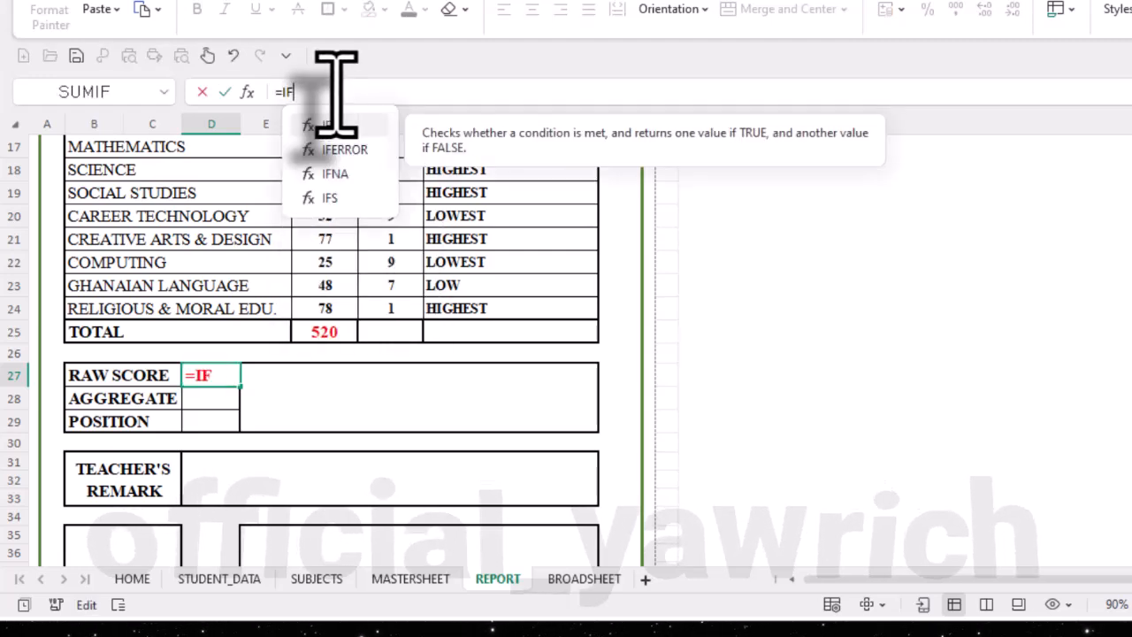
type("(")
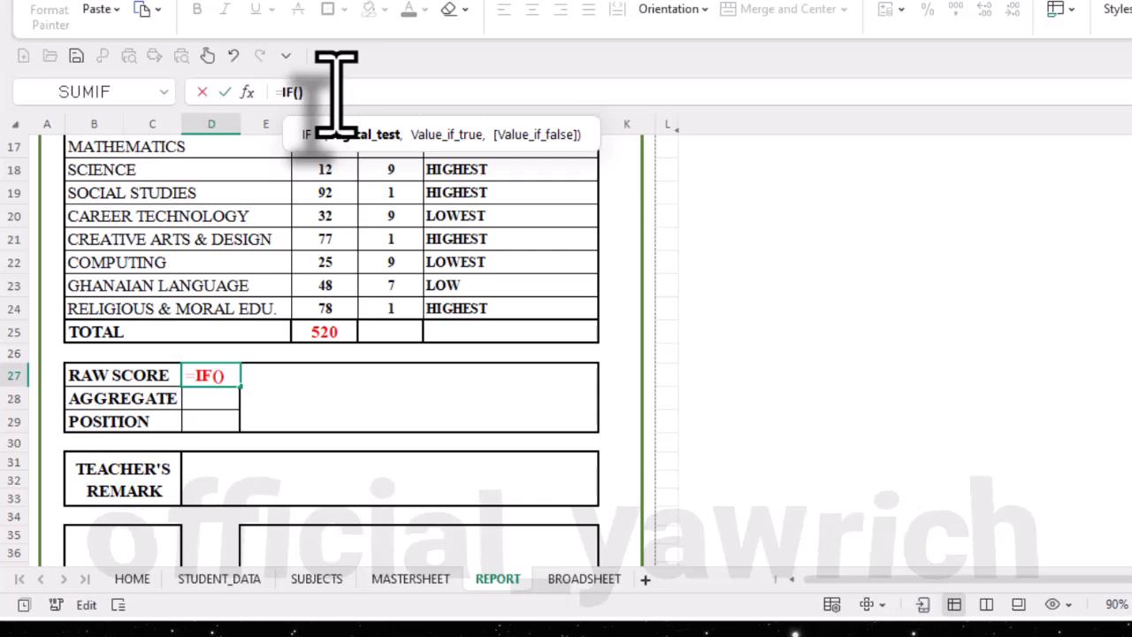
scroll(341, 309, "up", 2)
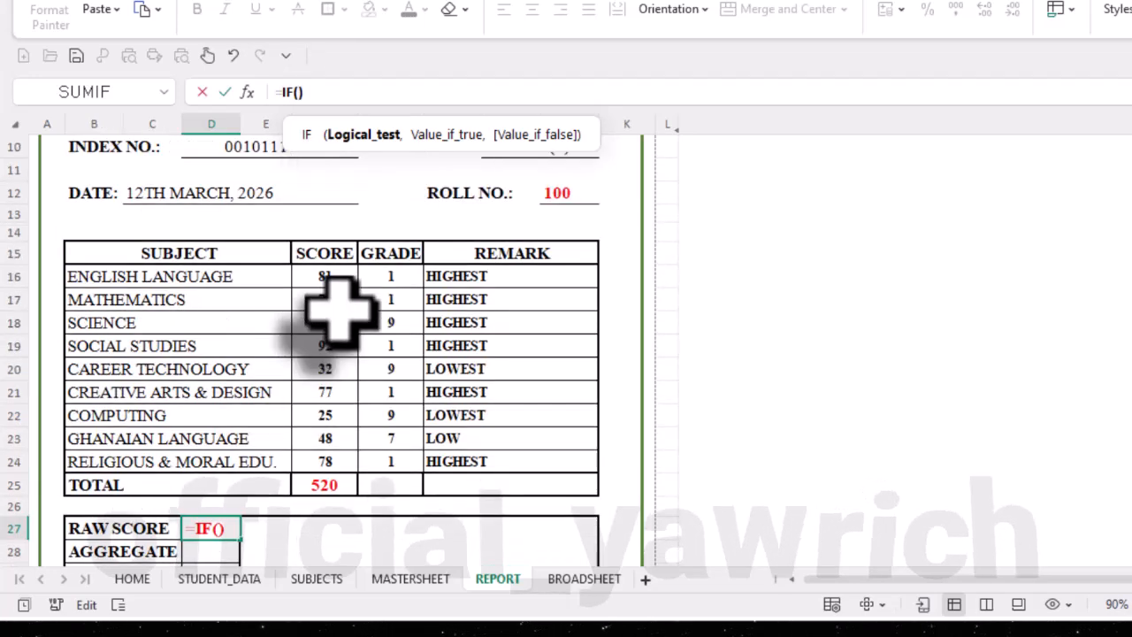
scroll(335, 300, "up", 1)
left_click(298, 199)
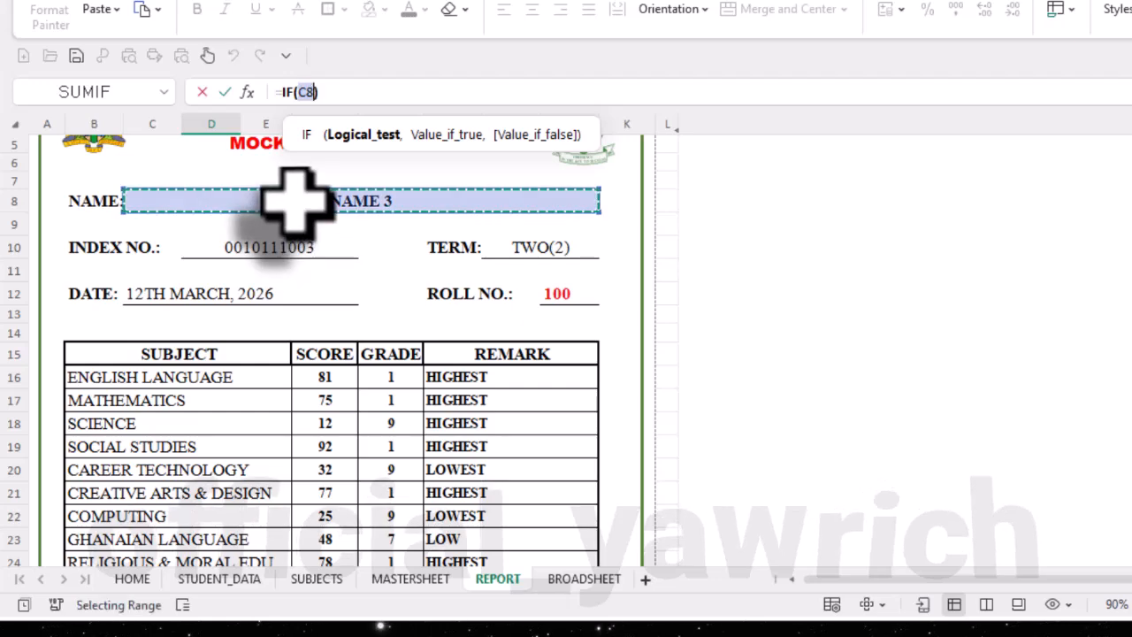
scroll(318, 265, "down", 3)
scroll(351, 309, "down", 1)
scroll(351, 310, "up", 2)
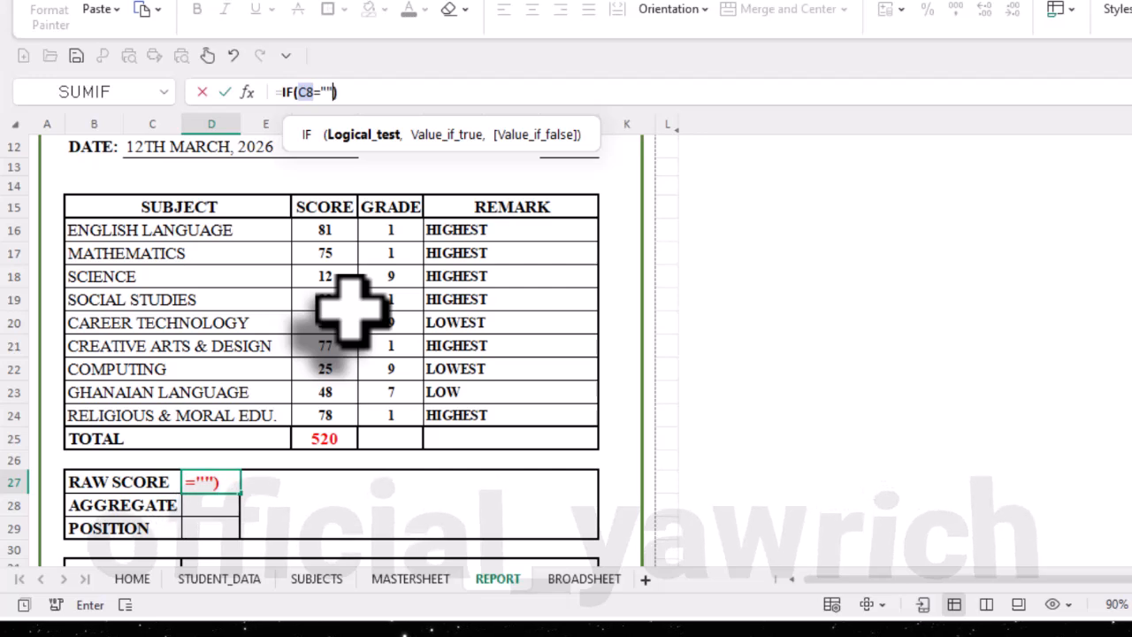
type("=\"\", \"\",")
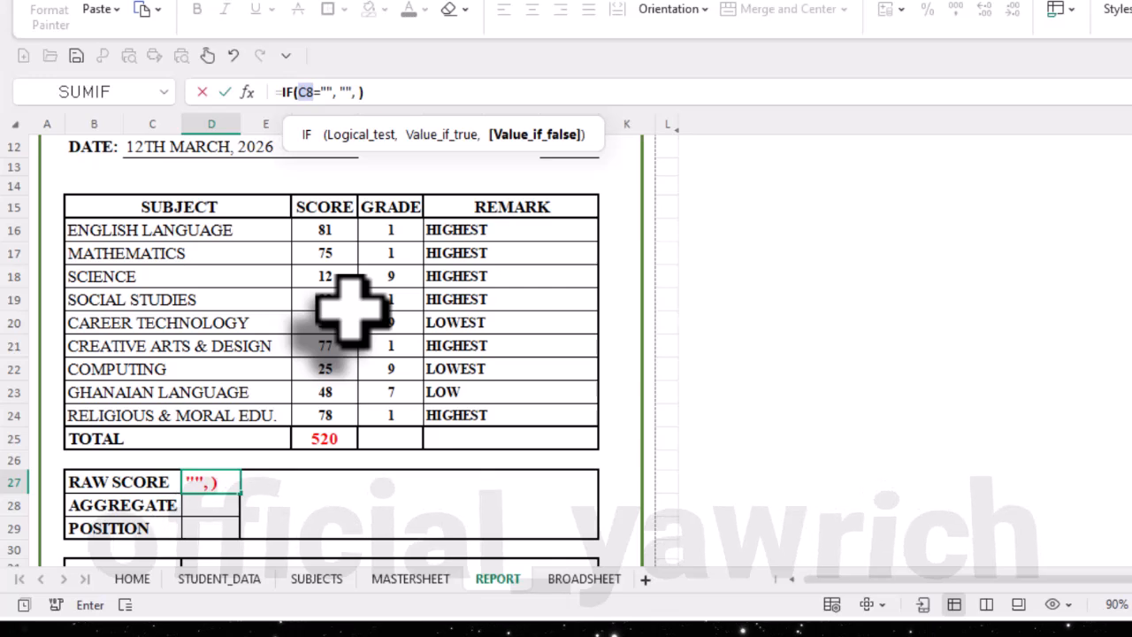
type(" VL")
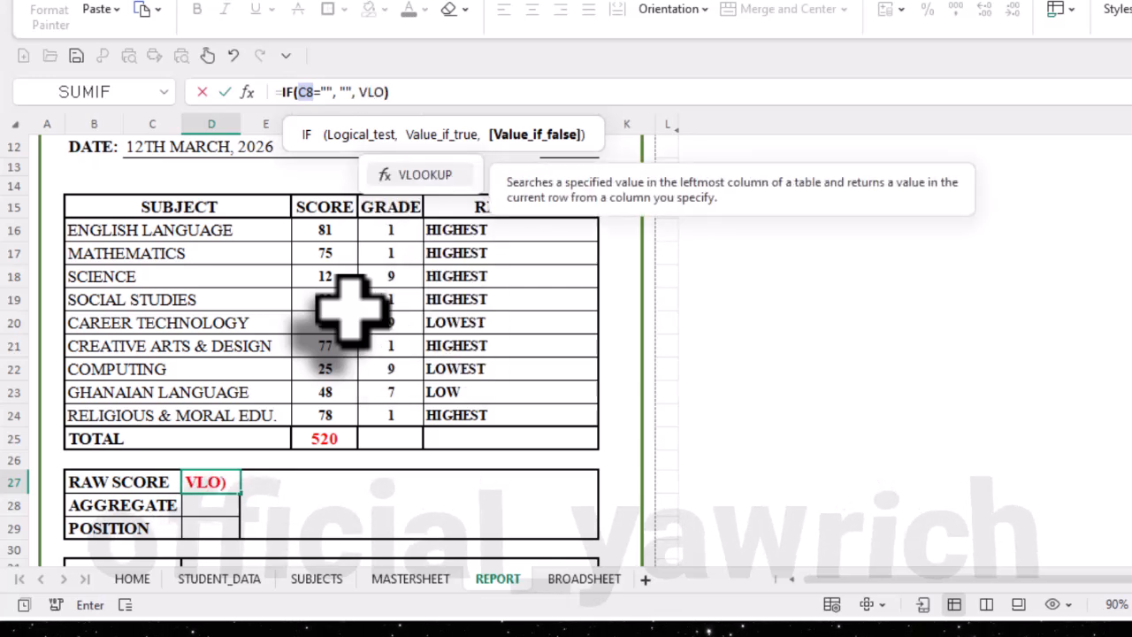
type("O")
- Continue D27's IF formula with "" as the true result and a VLOOKUP of the name cell C8 as the false result
key("Tab")
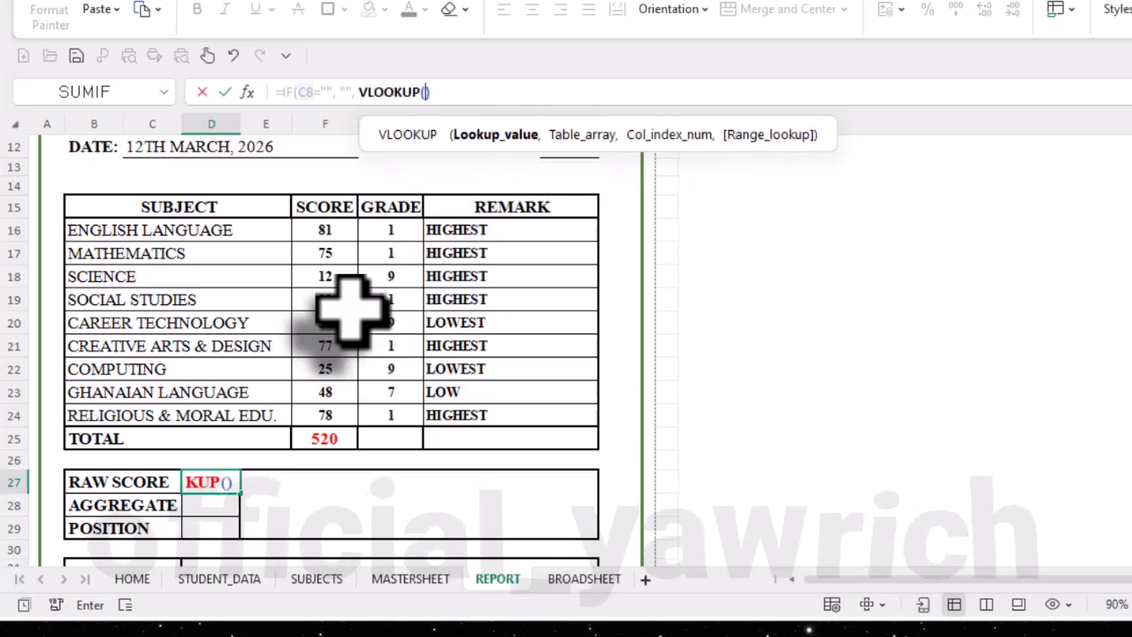
scroll(345, 301, "up", 2)
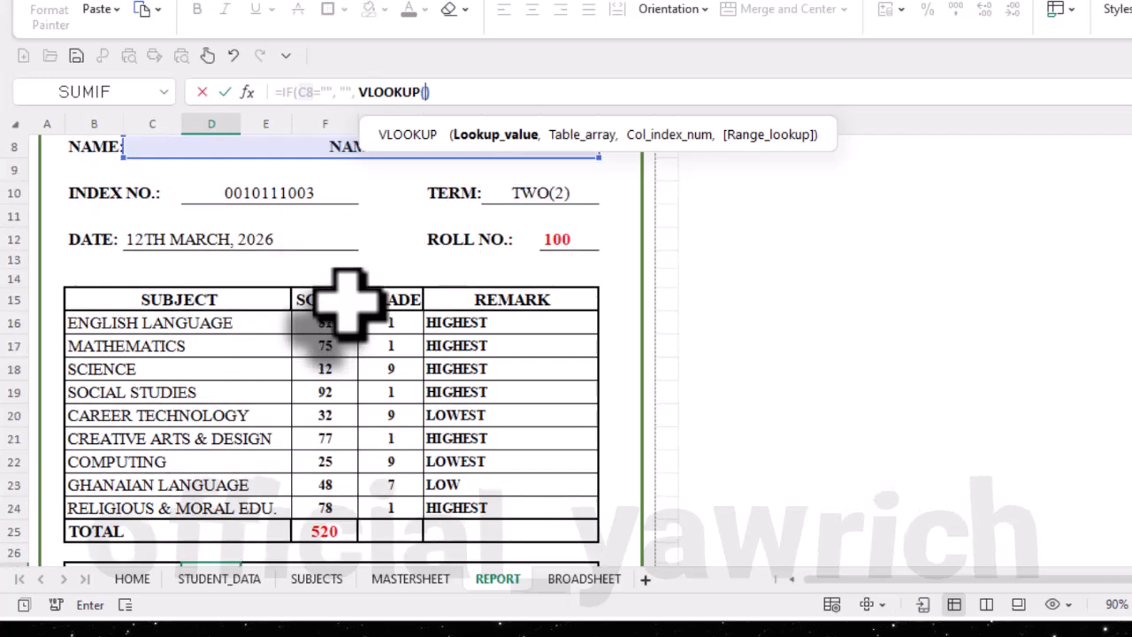
left_click(294, 152)
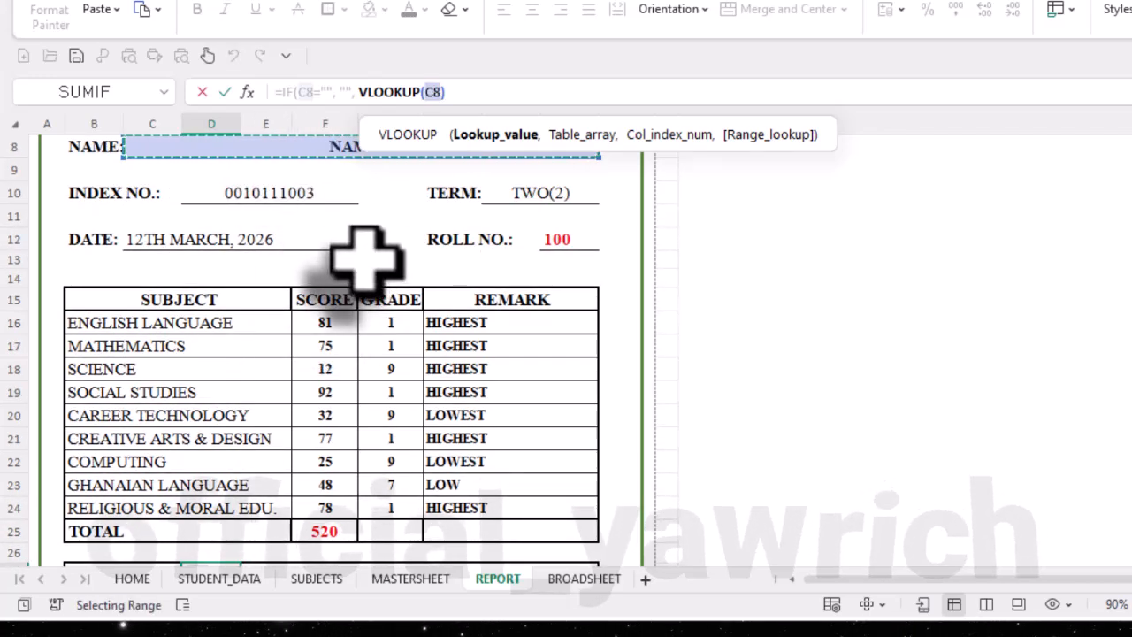
type(",")
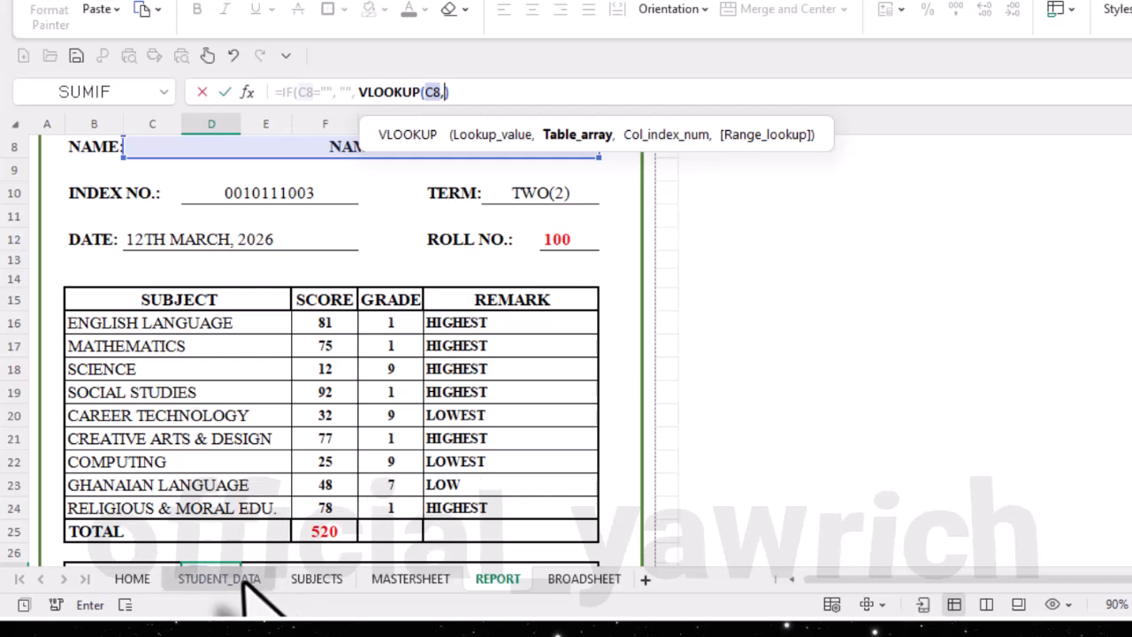
- Set the VLOOKUP's table array to columns B through AD of the MASTERSHEET sheet, MASTERSHEET!B:AD
left_click(407, 580)
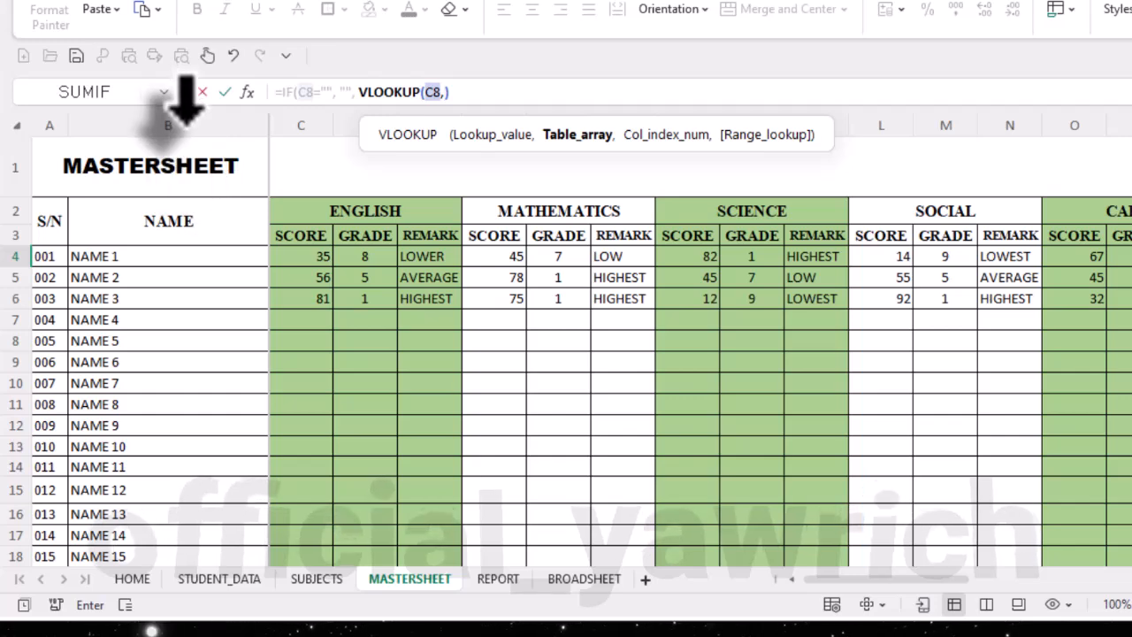
left_click(187, 121)
left_click_drag(186, 121, 608, 302)
type(",")
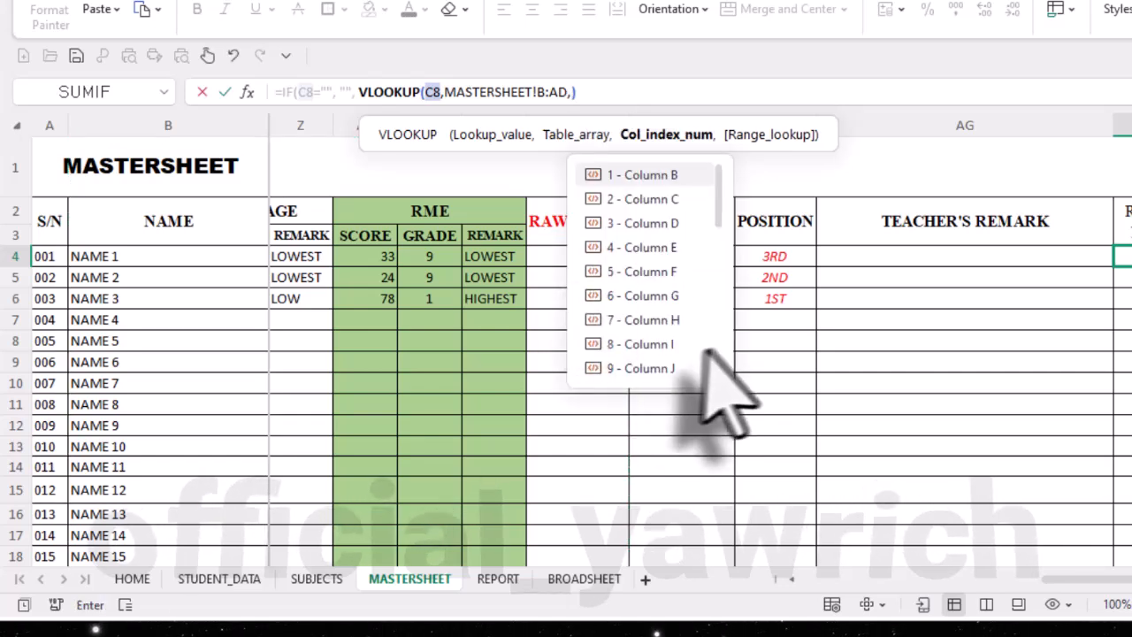
- Complete D27's VLOOKUP with column index 29 (Column AD) and FALSE for an exact match, and enter the formula
scroll(654, 332, "down", 3)
scroll(644, 317, "down", 4)
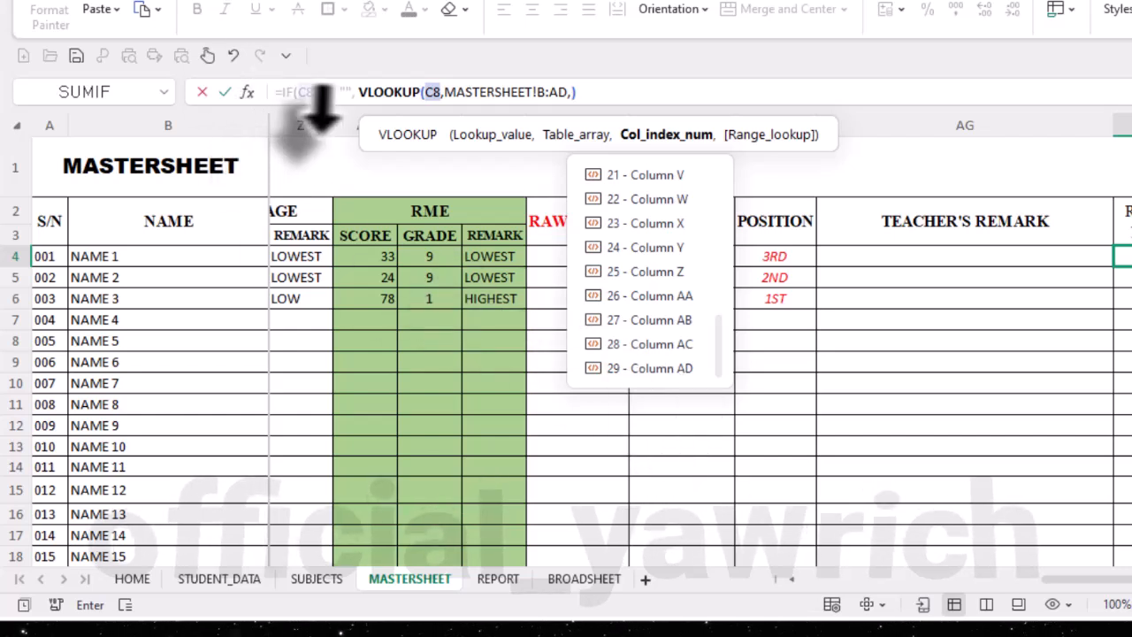
left_click(664, 369)
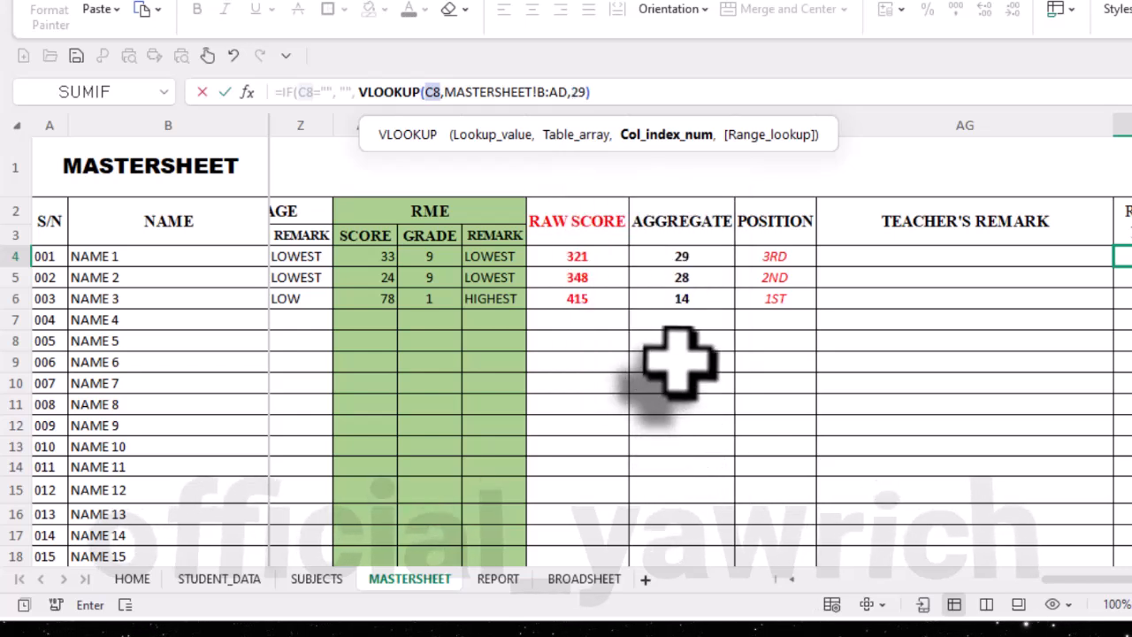
type(",")
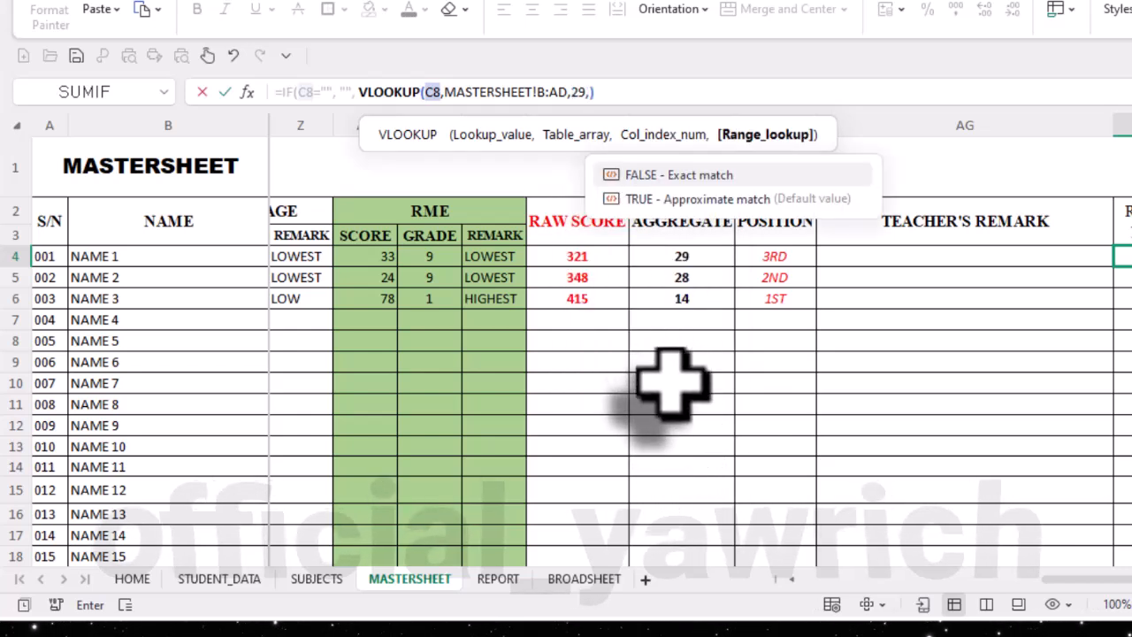
left_click(717, 174)
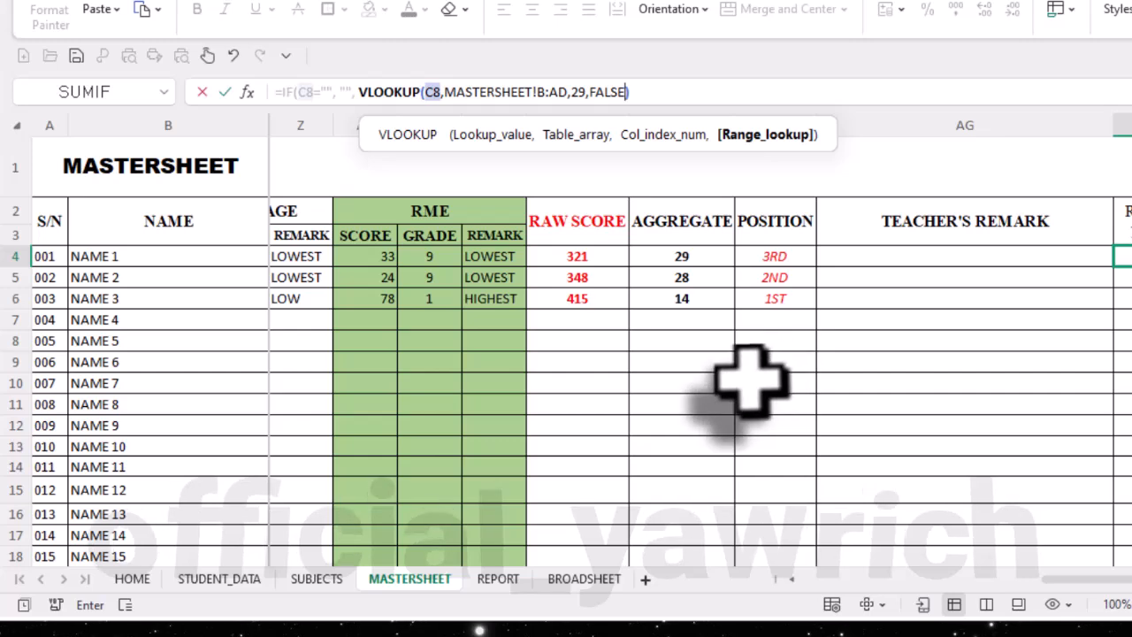
key("Return")
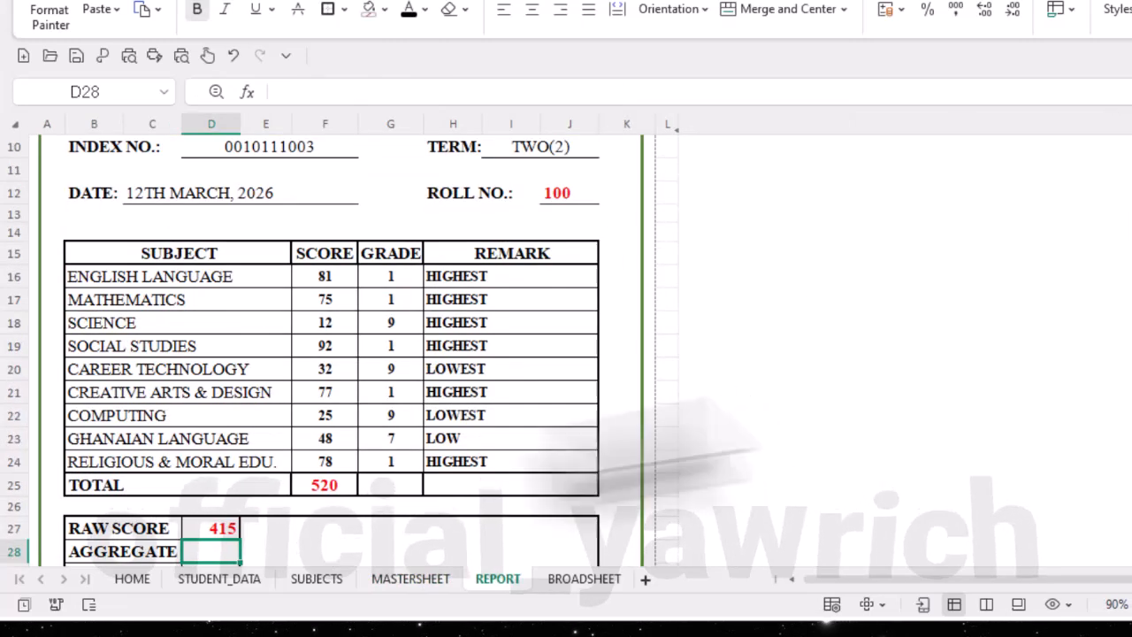
- Compare the report's raw score with the student's entry on the MASTERSHEET sheet, and centre the RAW SCORE cell D27
scroll(376, 443, "up", 3)
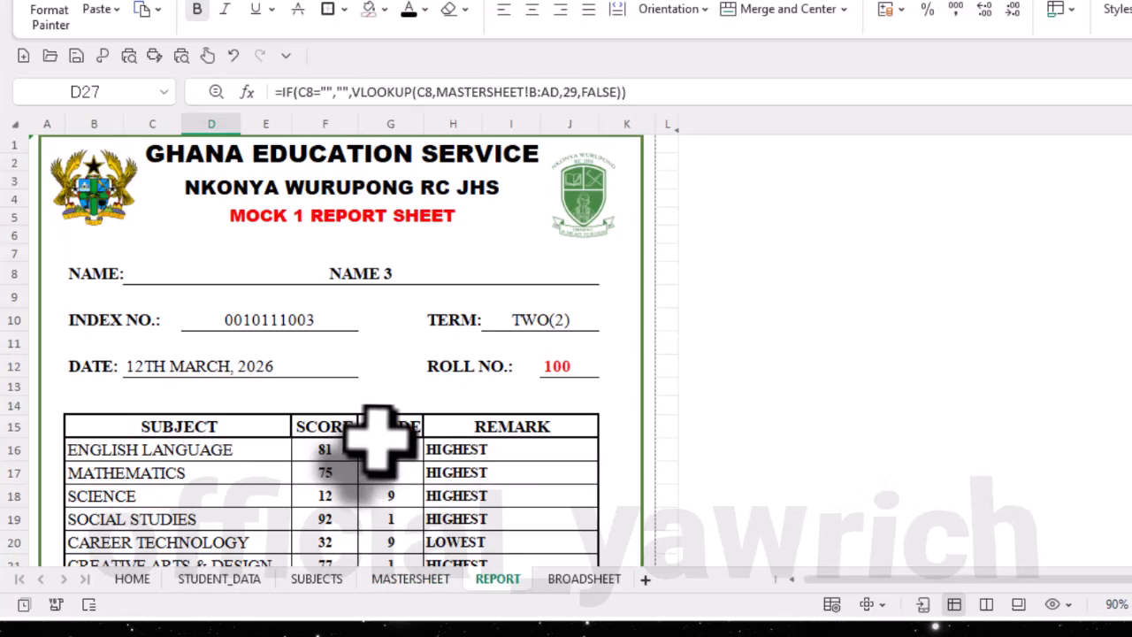
left_click(407, 579)
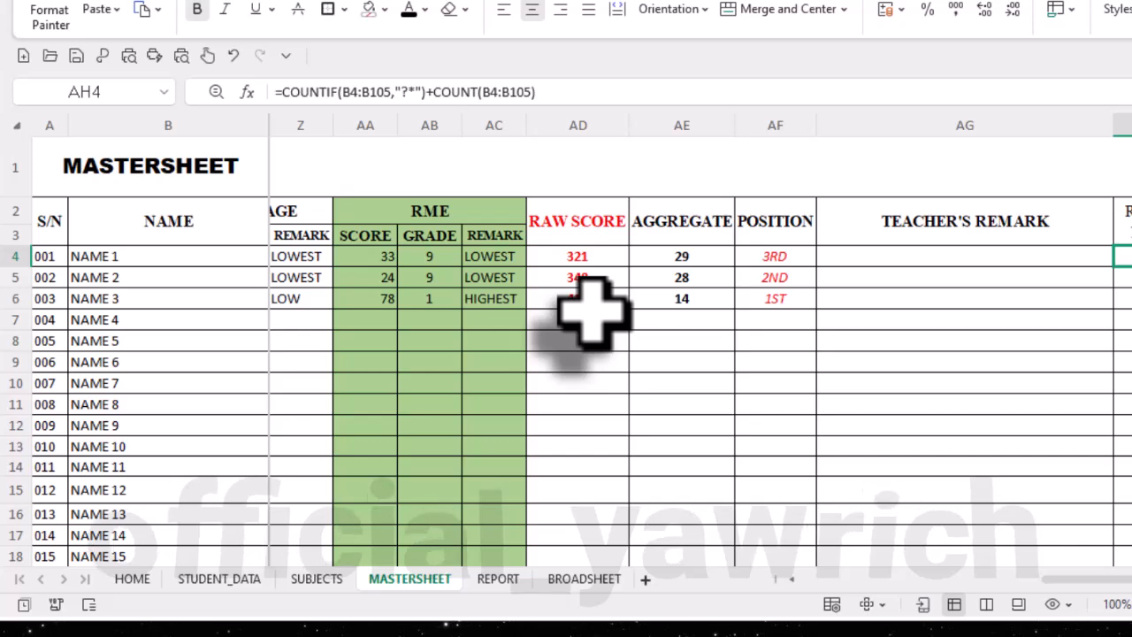
left_click(498, 579)
scroll(387, 499, "down", 3)
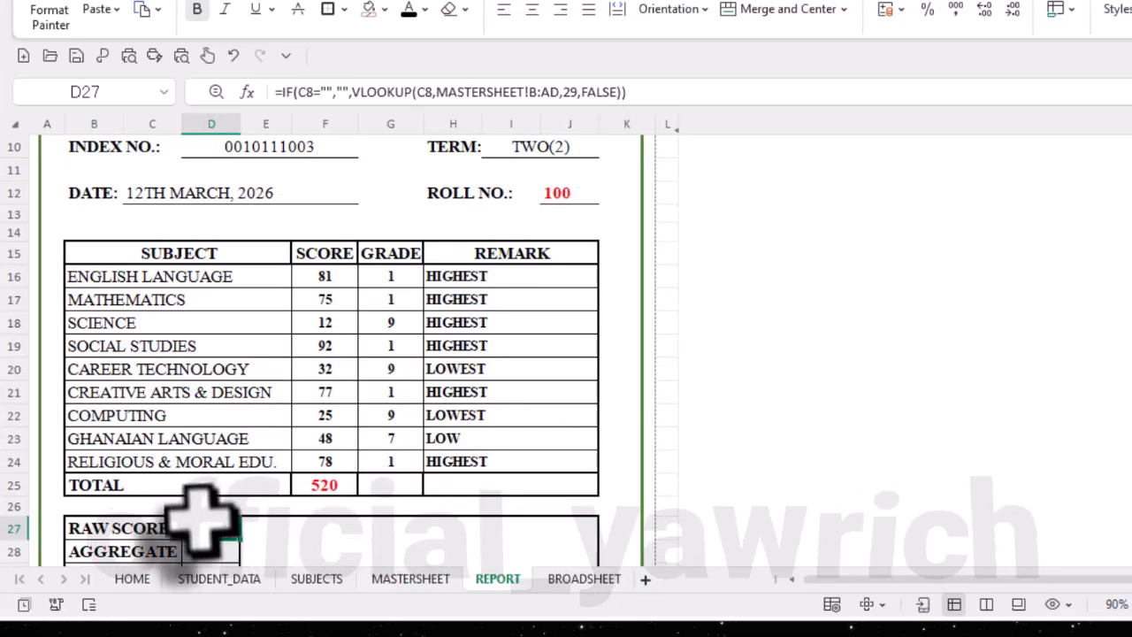
left_click(533, 9)
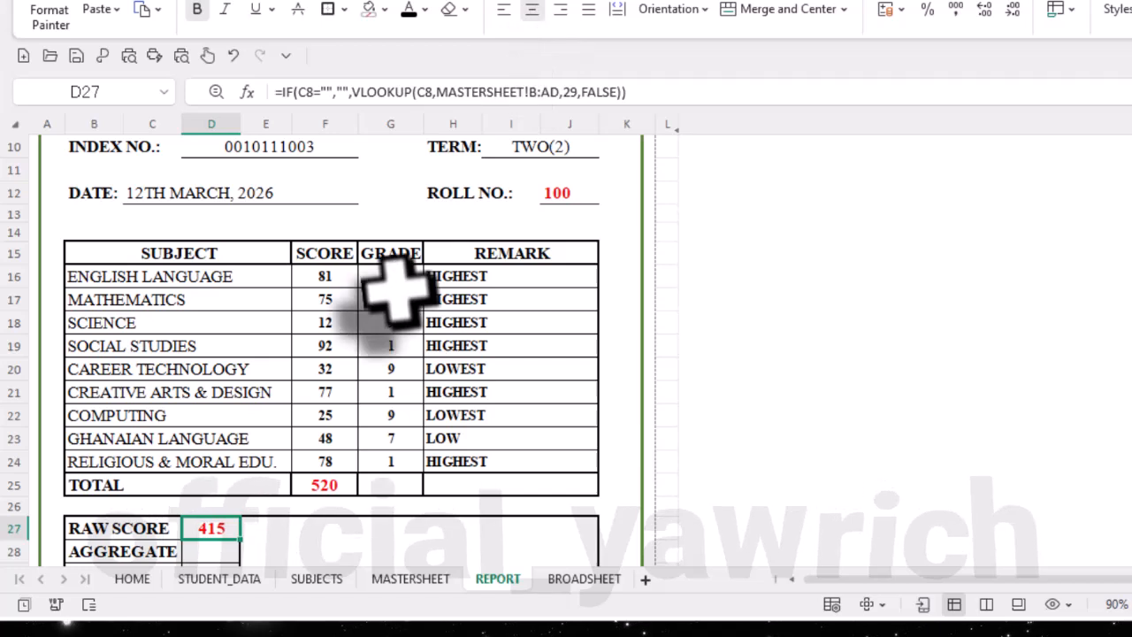
- Select the AGGREGATE cell D28, then switch to FORMULAS.docx and copy the AGGREGATE - REPORT formula
scroll(394, 292, "down", 4)
left_click(221, 306)
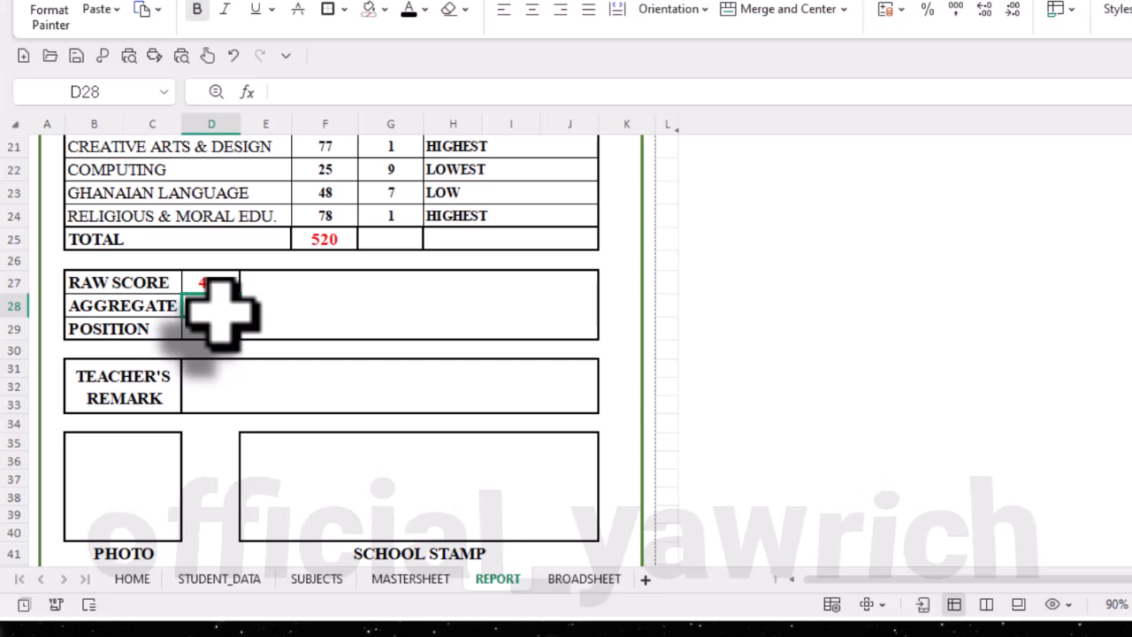
type("=")
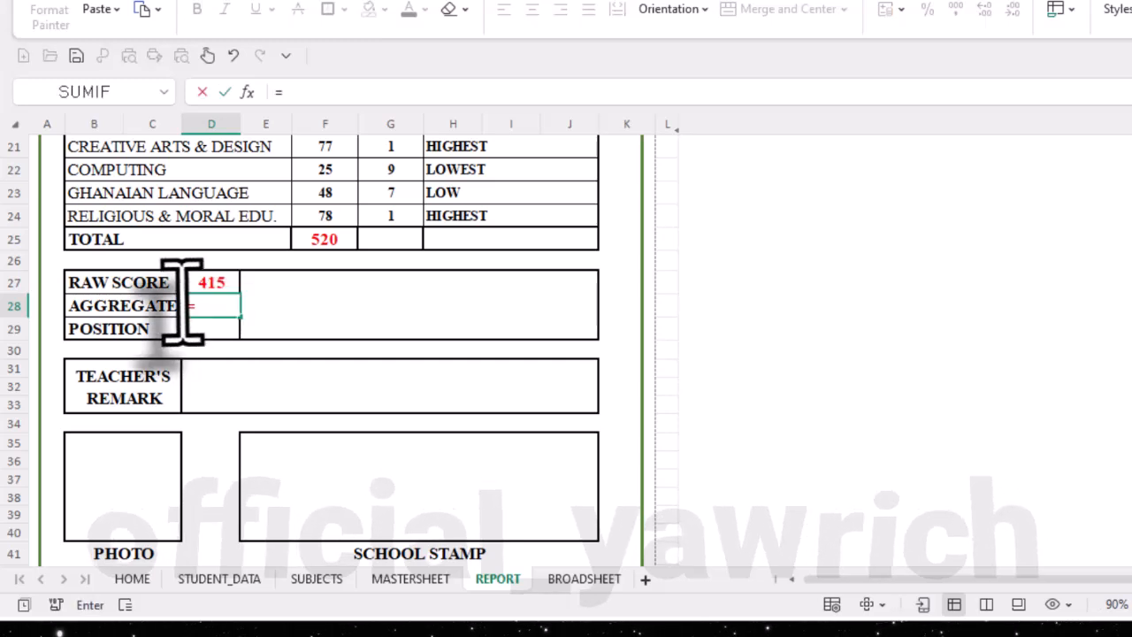
key("BackSpace")
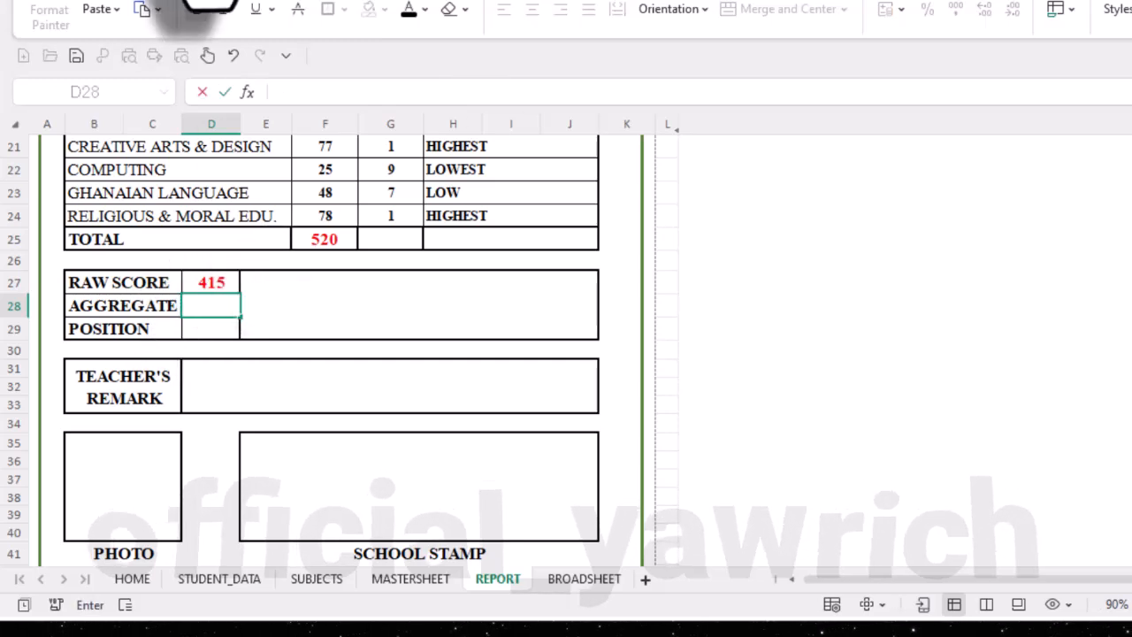
left_click(205, 3)
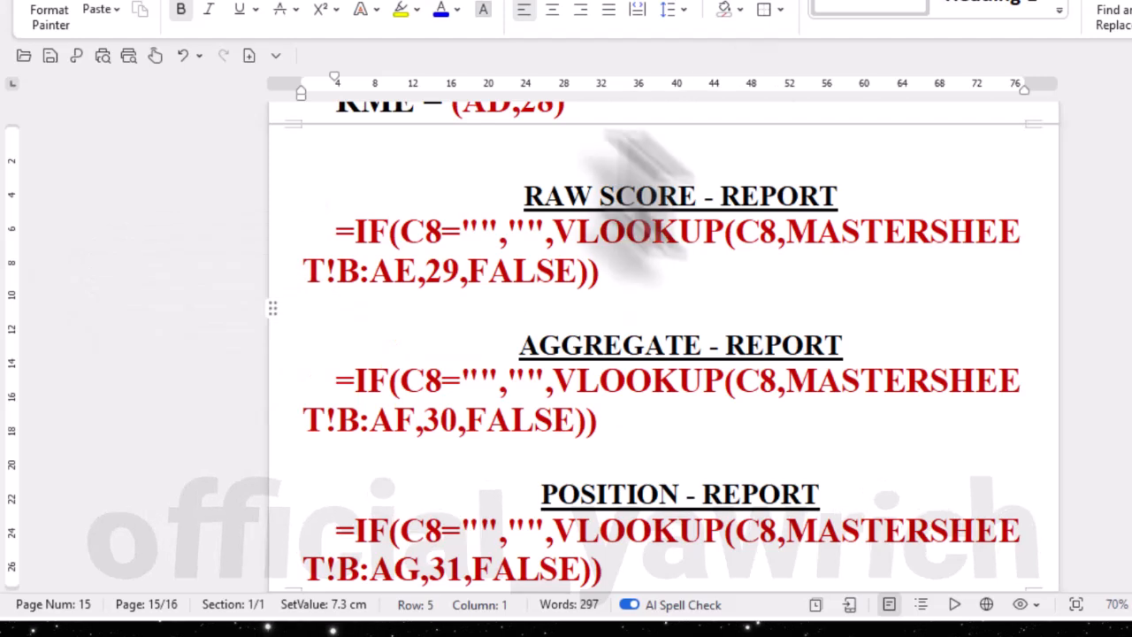
scroll(619, 253, "down", 1)
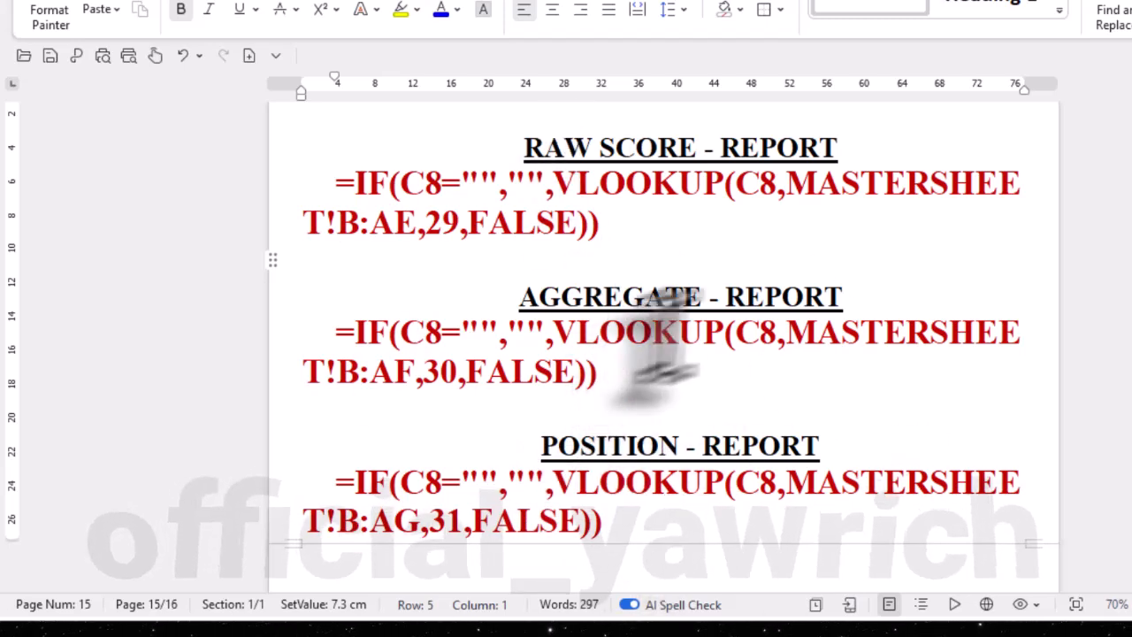
left_click_drag(601, 372, 308, 322)
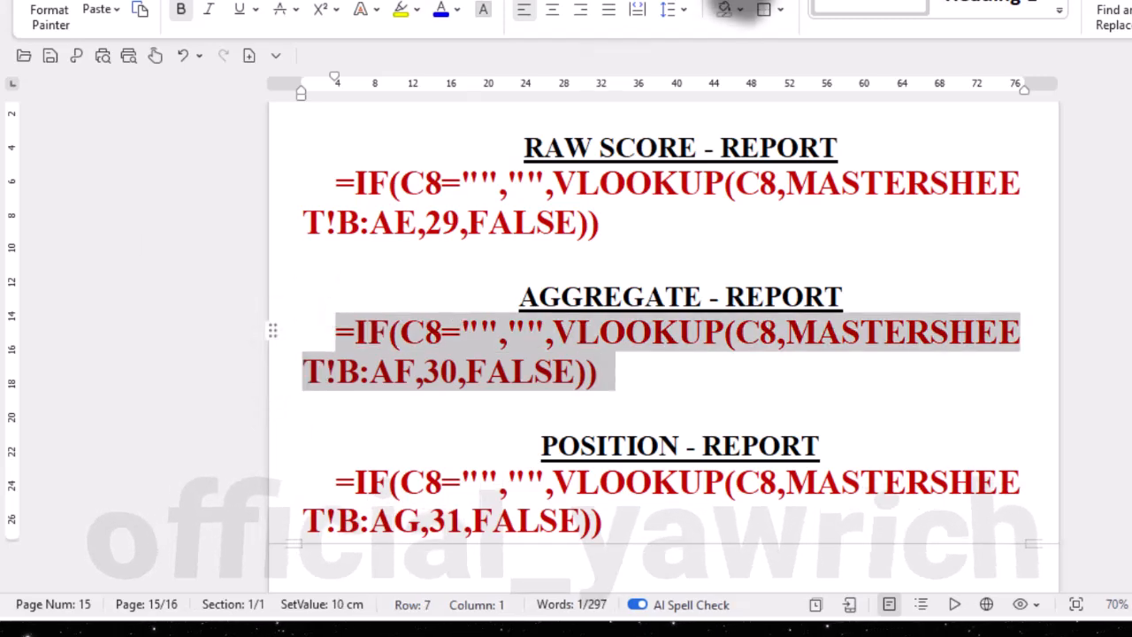
- Return to MOCK TEMPLATE NEW.xlsx, enter =IF(C8="","",VLOOKUP(C8,MASTERSHEET!B:AF,30,FALSE)) in the AGGREGATE cell D28 and centre the result
key("alt+Tab")
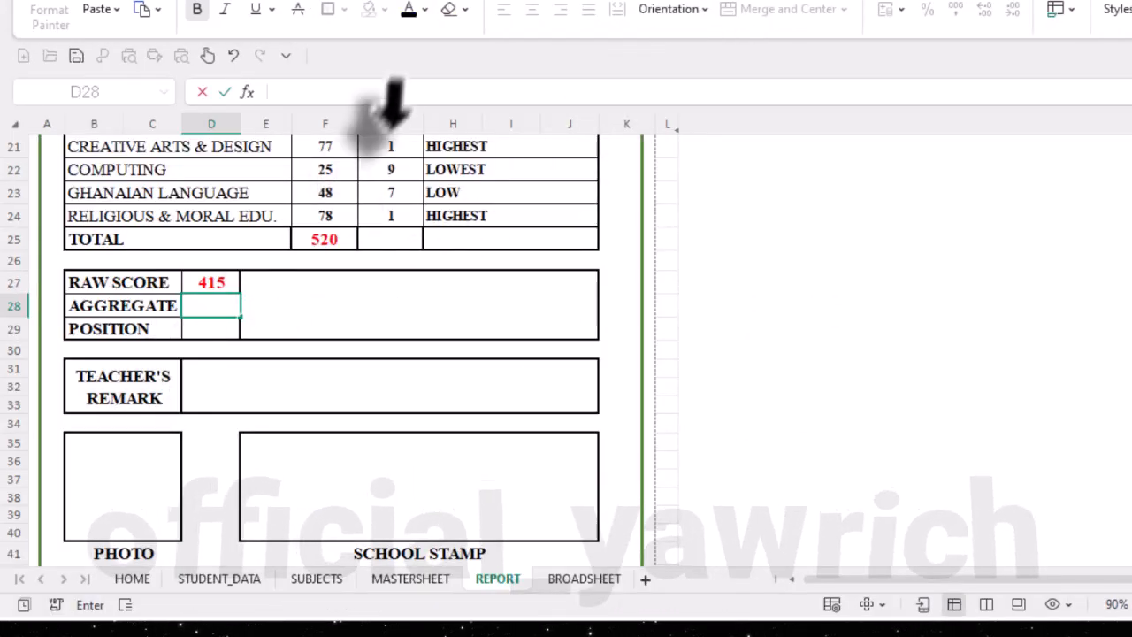
key("ctrl+v")
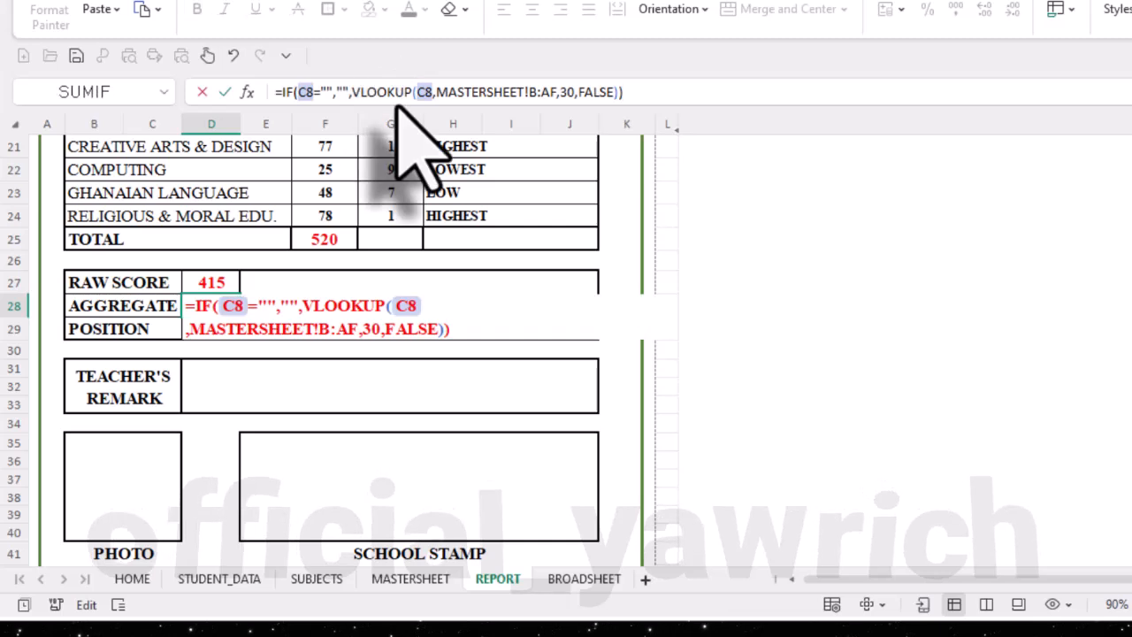
key("Return")
left_click(213, 308)
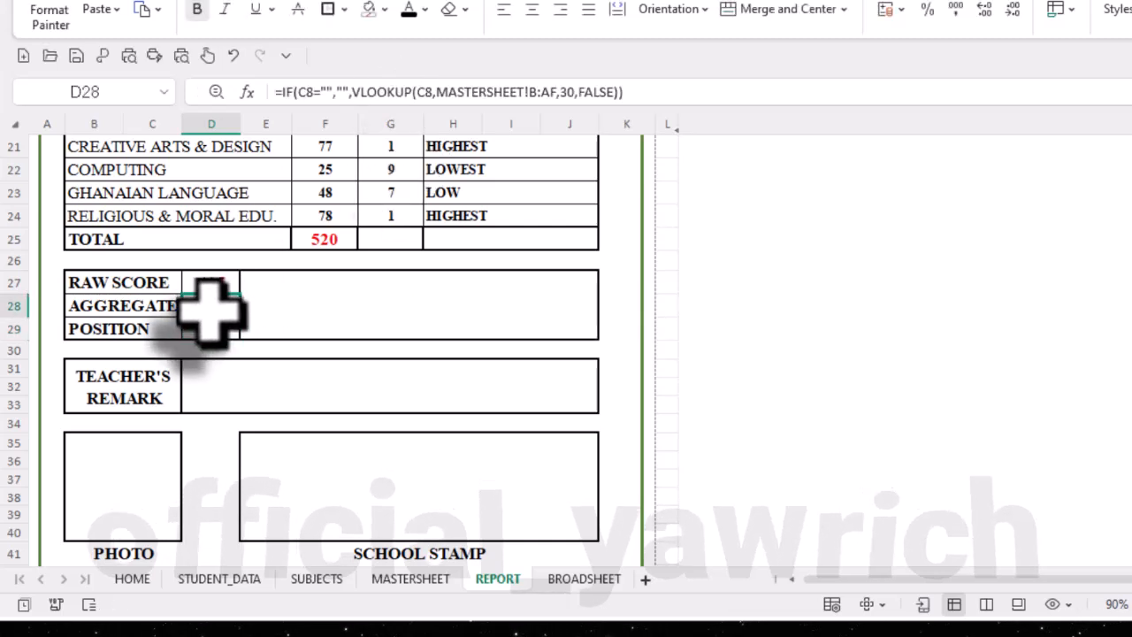
left_click(532, 9)
key("Delete")
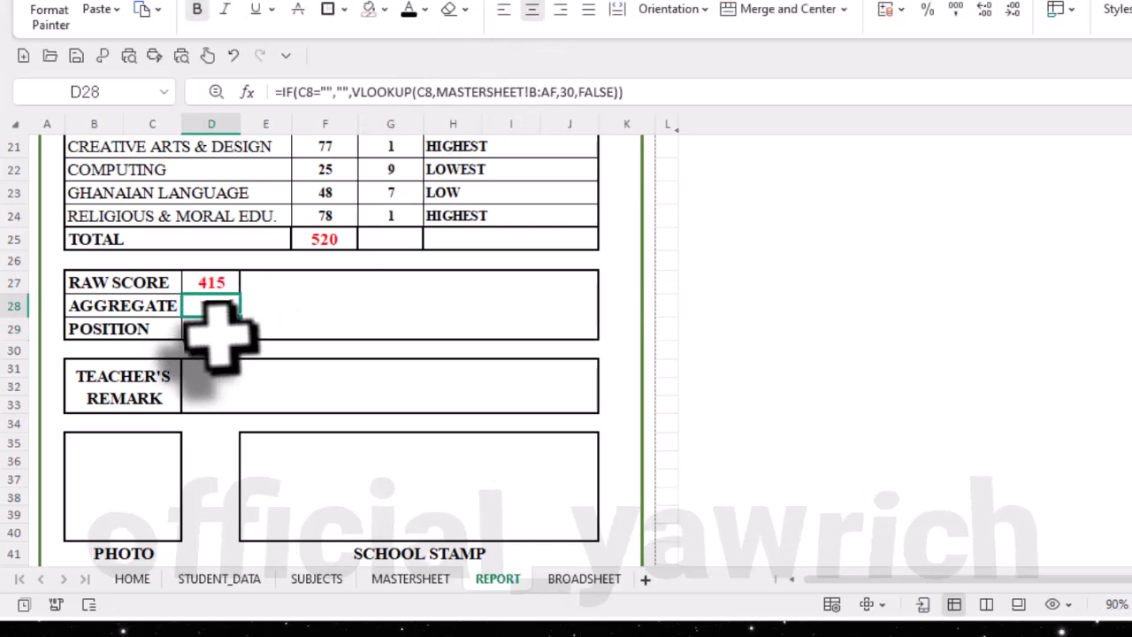
- Select the POSITION cell D29, then switch to FORMULAS.docx and copy the POSITION - REPORT formula
left_click(216, 330)
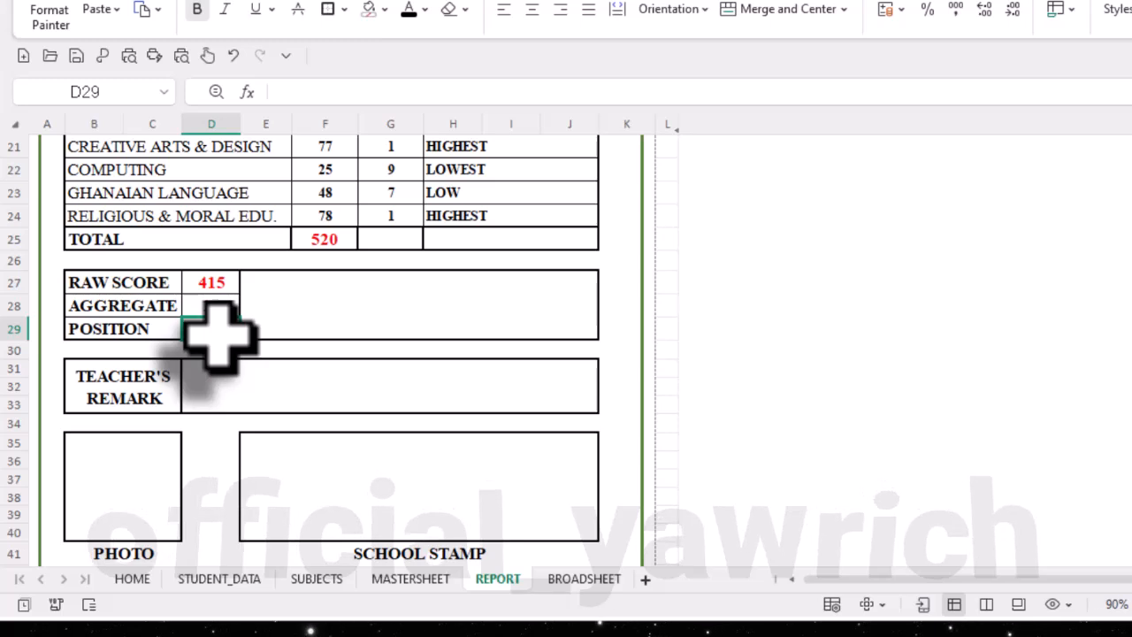
scroll(217, 330, "up", 3)
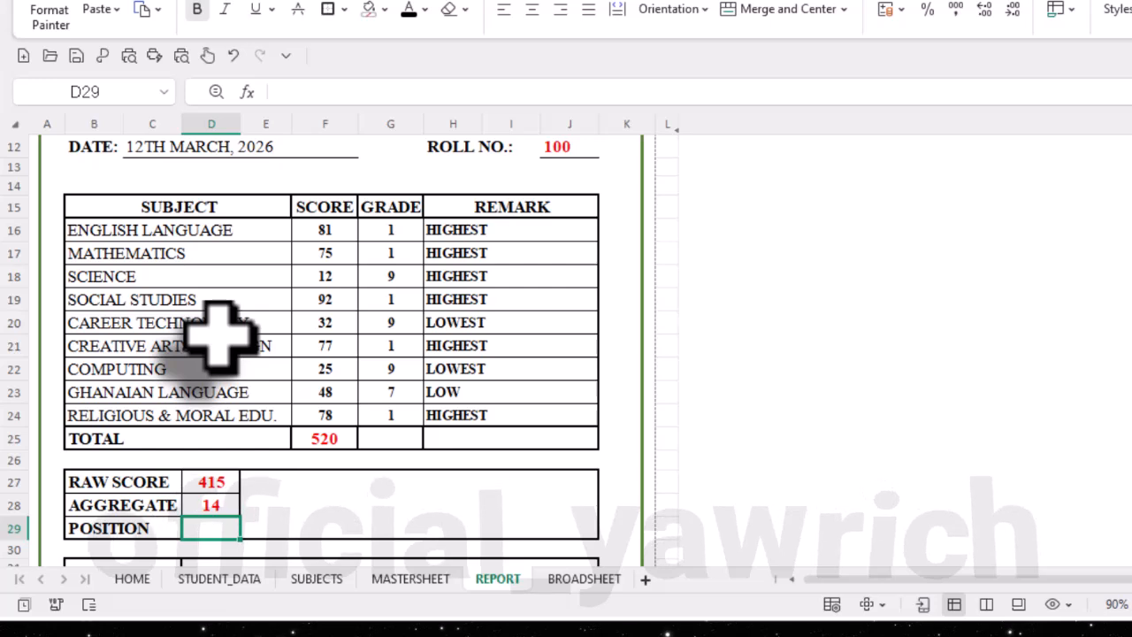
scroll(217, 330, "down", 3)
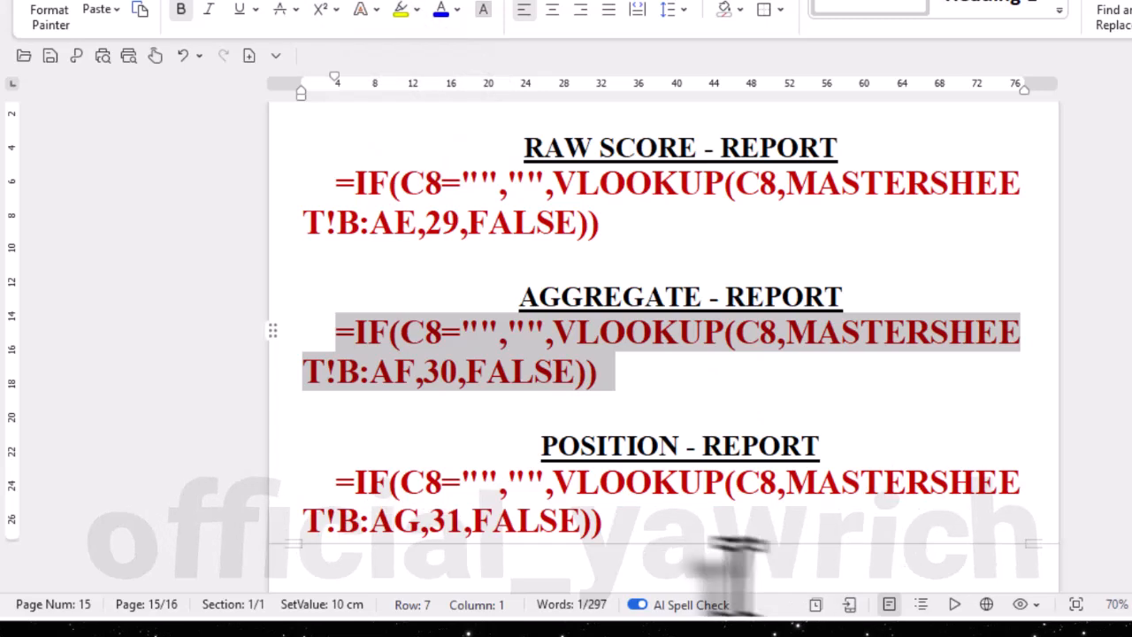
left_click_drag(610, 523, 325, 470)
key("ctrl+c")
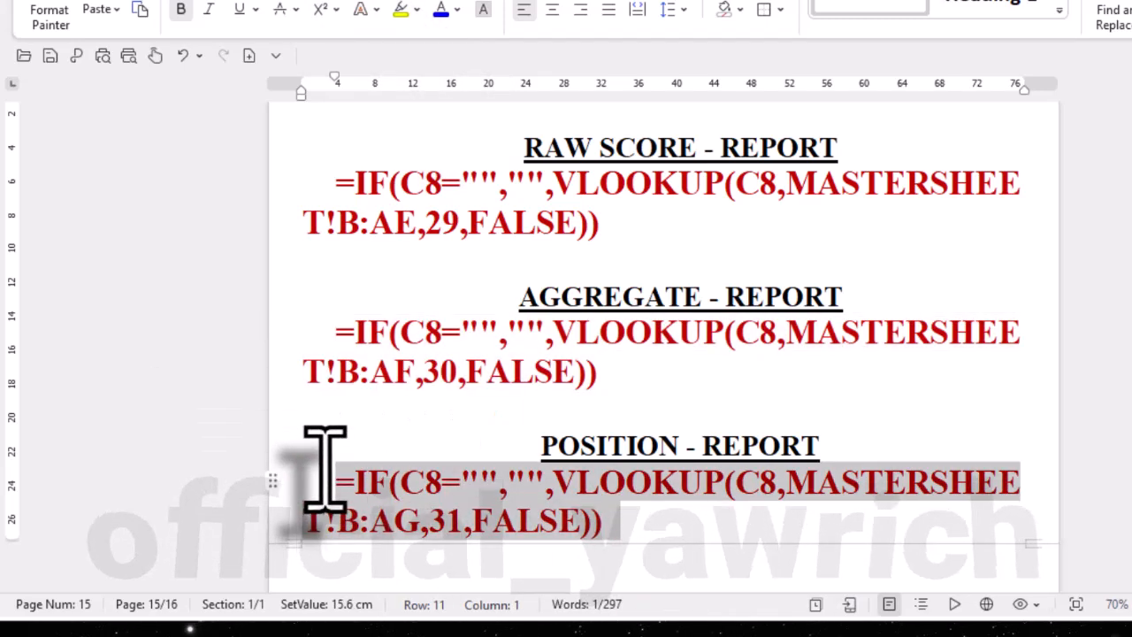
- Return to MOCK TEMPLATE NEW.xlsx, enter =IF(C8="","",VLOOKUP(C8,MASTERSHEET!B:AG,31,FALSE)) in the POSITION cell D29 and centre the result
left_click(732, 1)
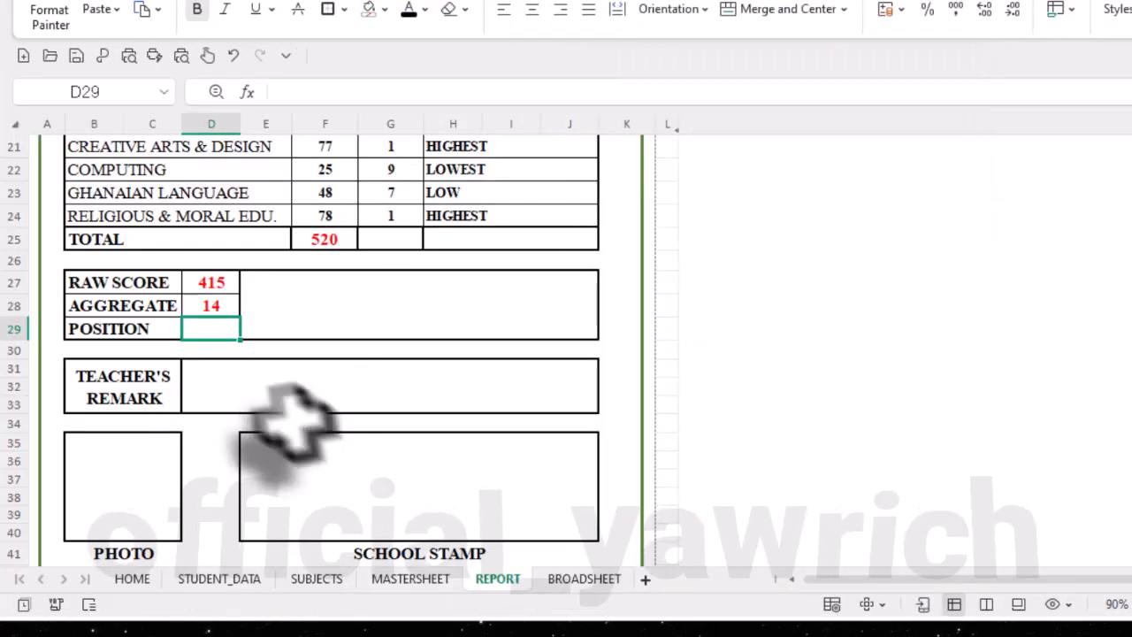
left_click(464, 93)
key("ctrl+v")
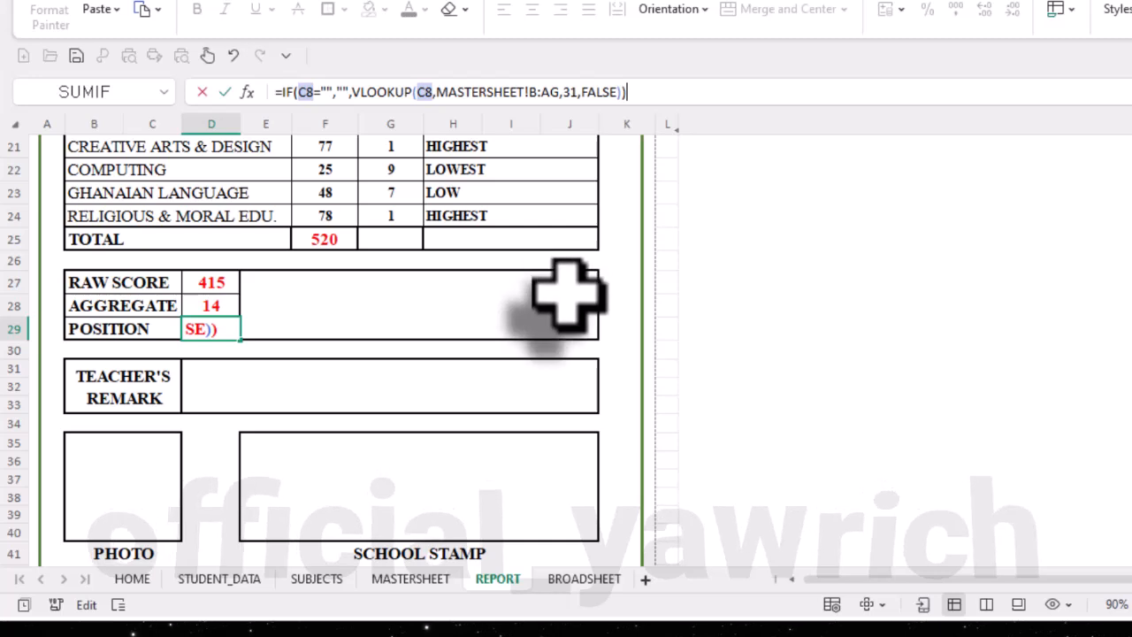
key("Return")
left_click(218, 328)
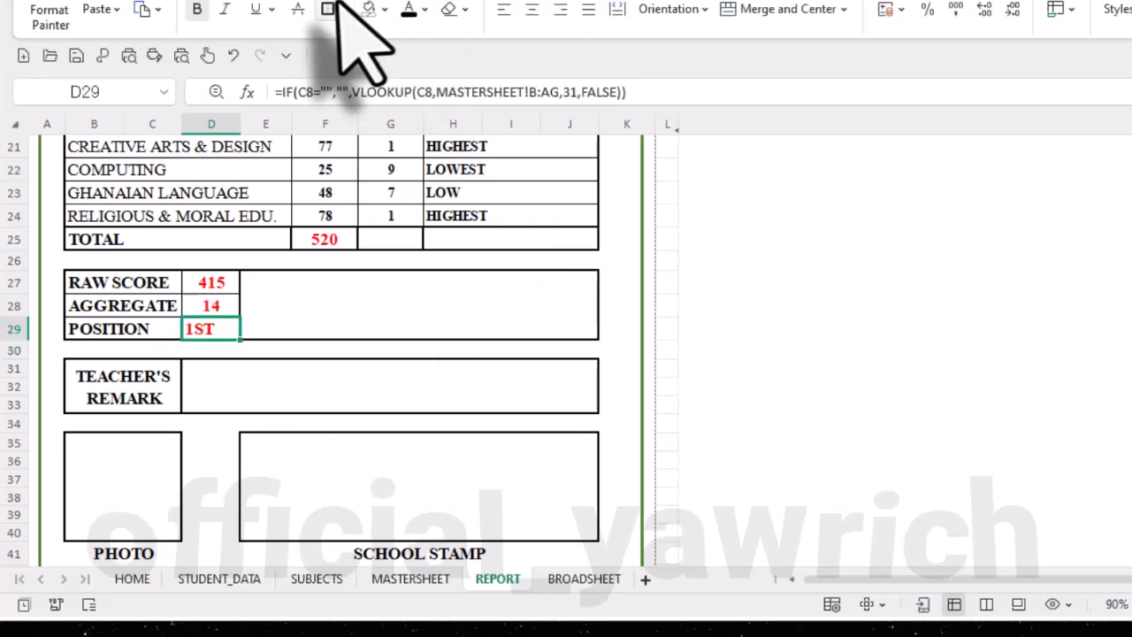
left_click(531, 9)
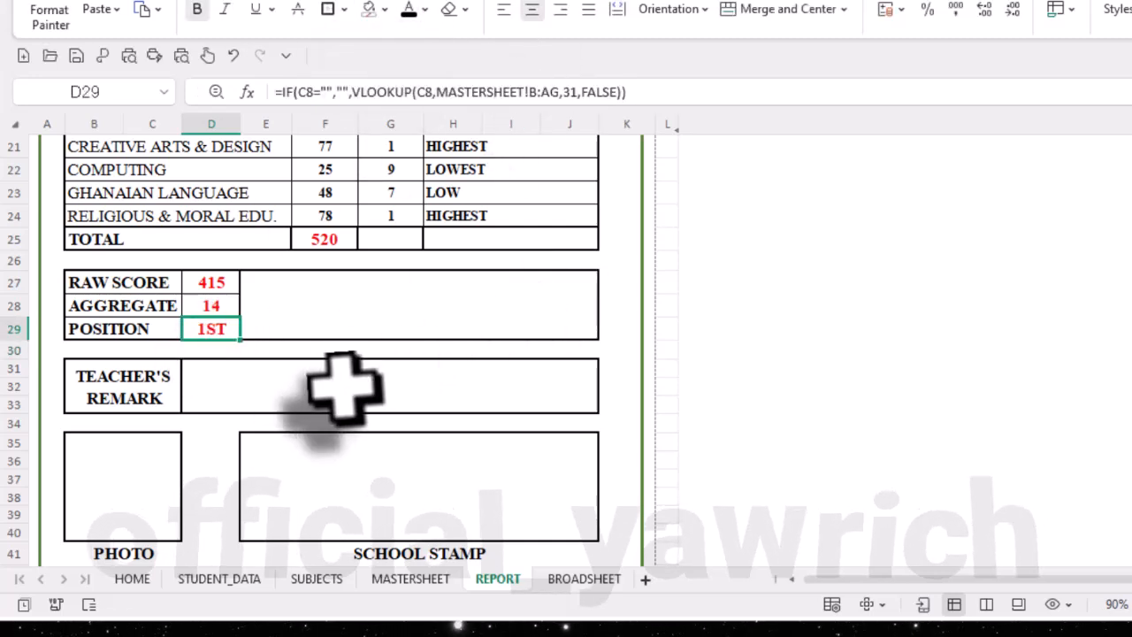
- Review the MASTERSHEET columns from AGGREGATE through GRADE, and go back to the REPORT sheet's subject results
scroll(379, 464, "down", 1)
scroll(518, 410, "up", 2)
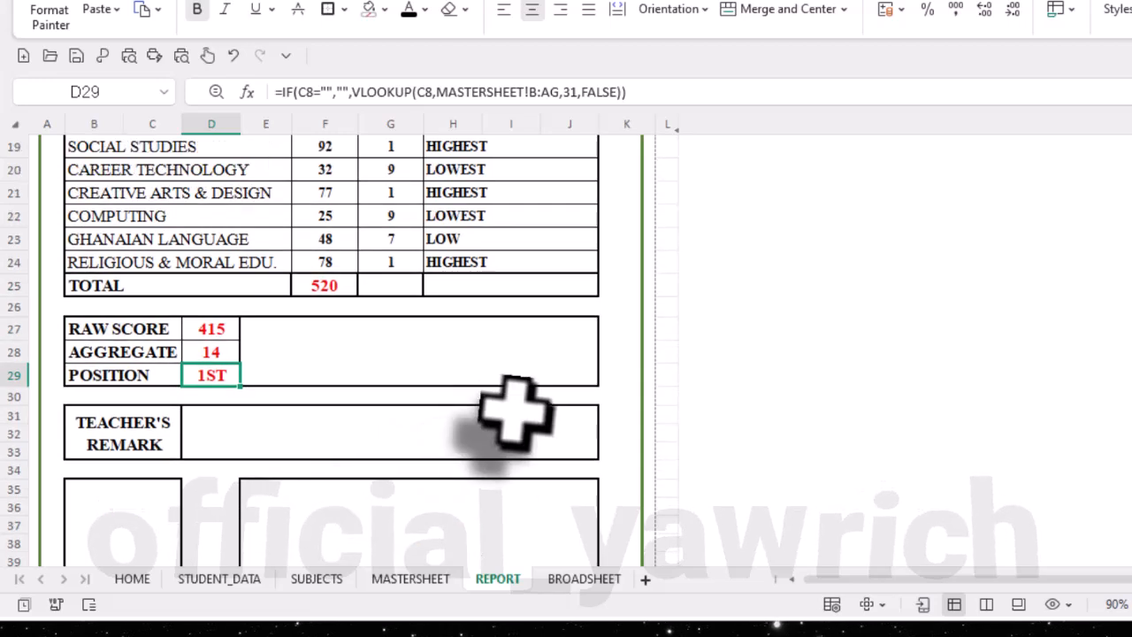
left_click(410, 579)
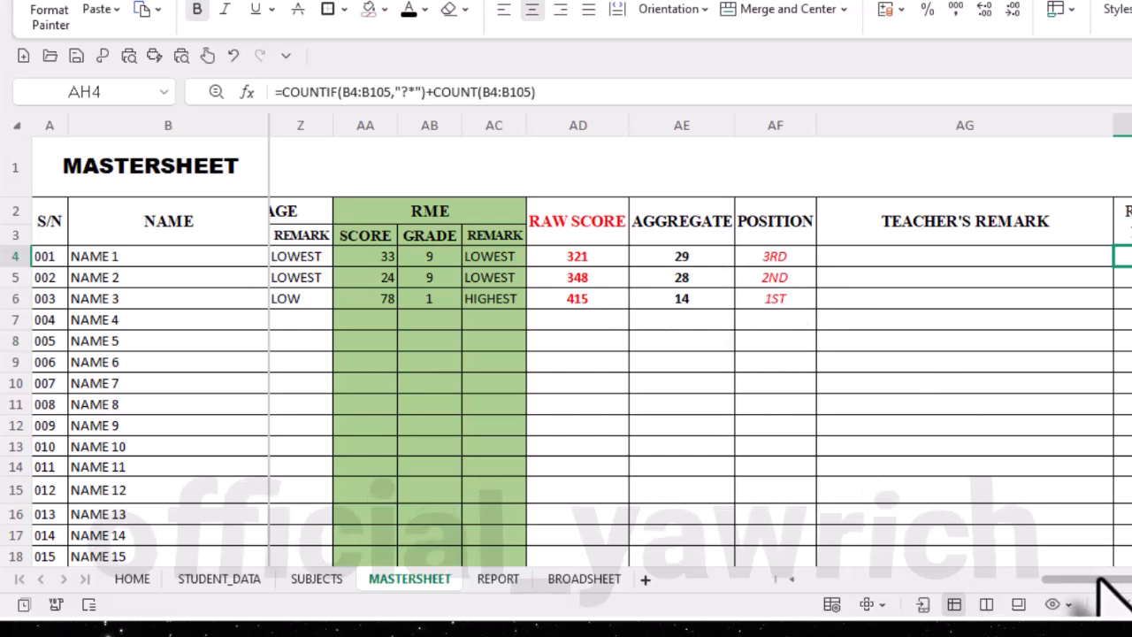
mouse_move(1104, 583)
left_mouse_down()
mouse_move(988, 596)
mouse_move(1121, 598)
mouse_move(950, 602)
mouse_move(1101, 604)
left_mouse_up()
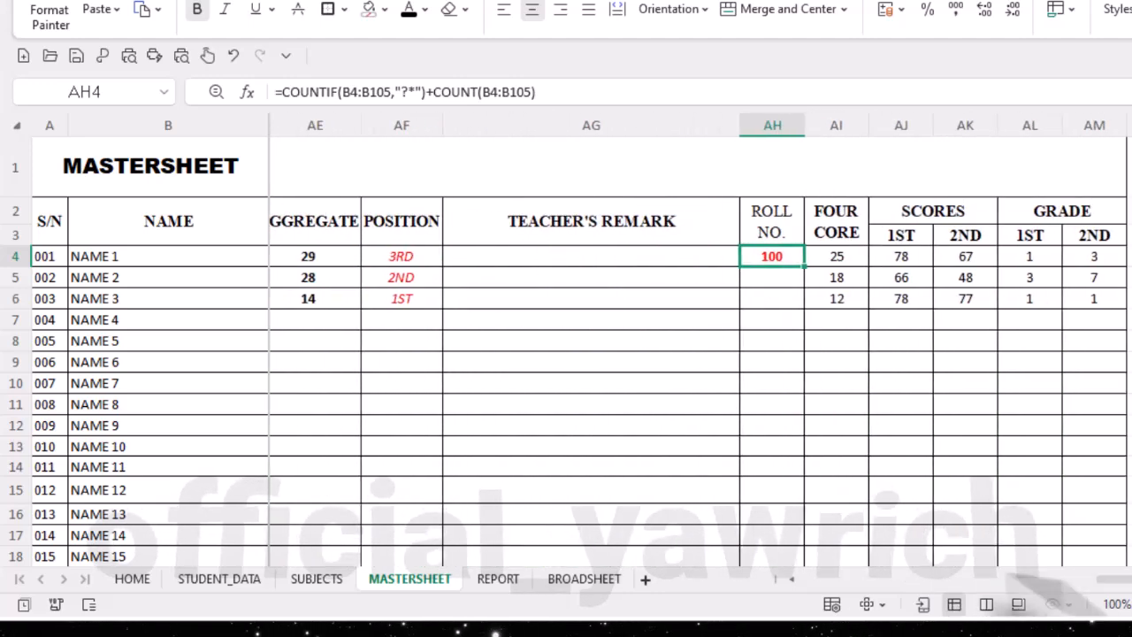
left_click(498, 579)
scroll(430, 455, "up", 2)
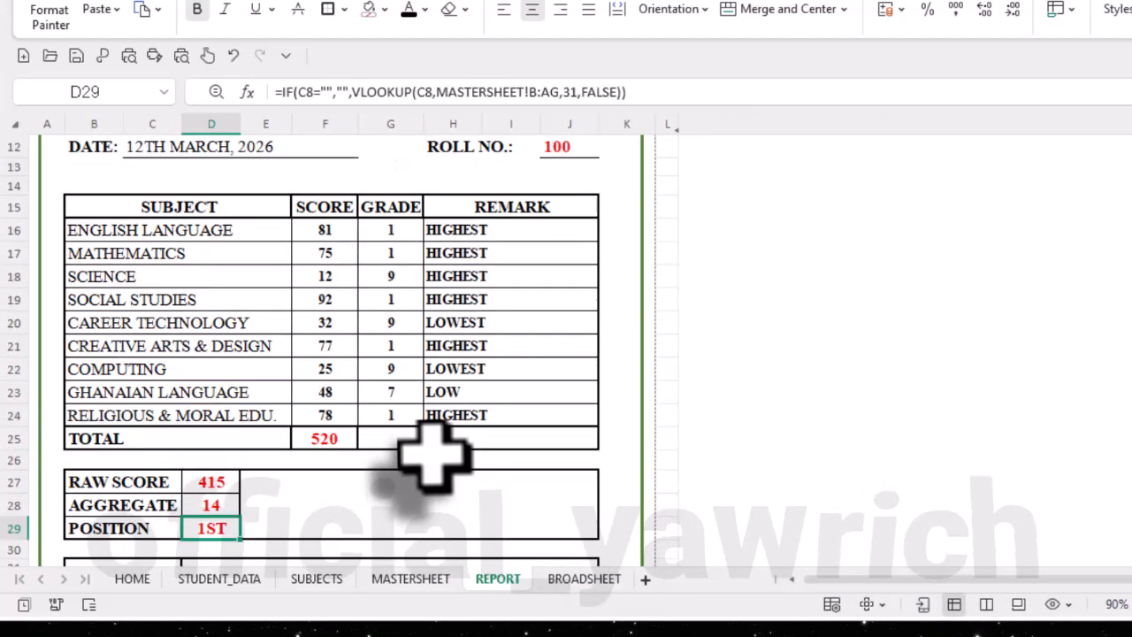
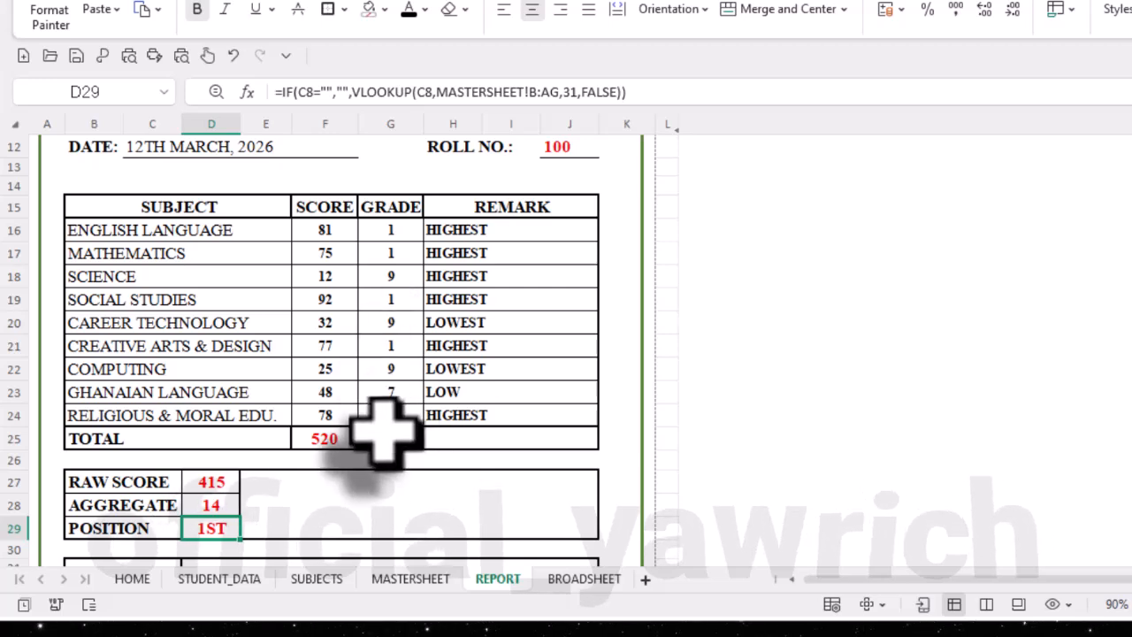
- Select the teacher's remark cell D31 on the REPORT sheet, then copy the TEACHER'S REMARK - REPORT formula from the formulas document
scroll(386, 432, "down", 2)
scroll(392, 429, "down", 2)
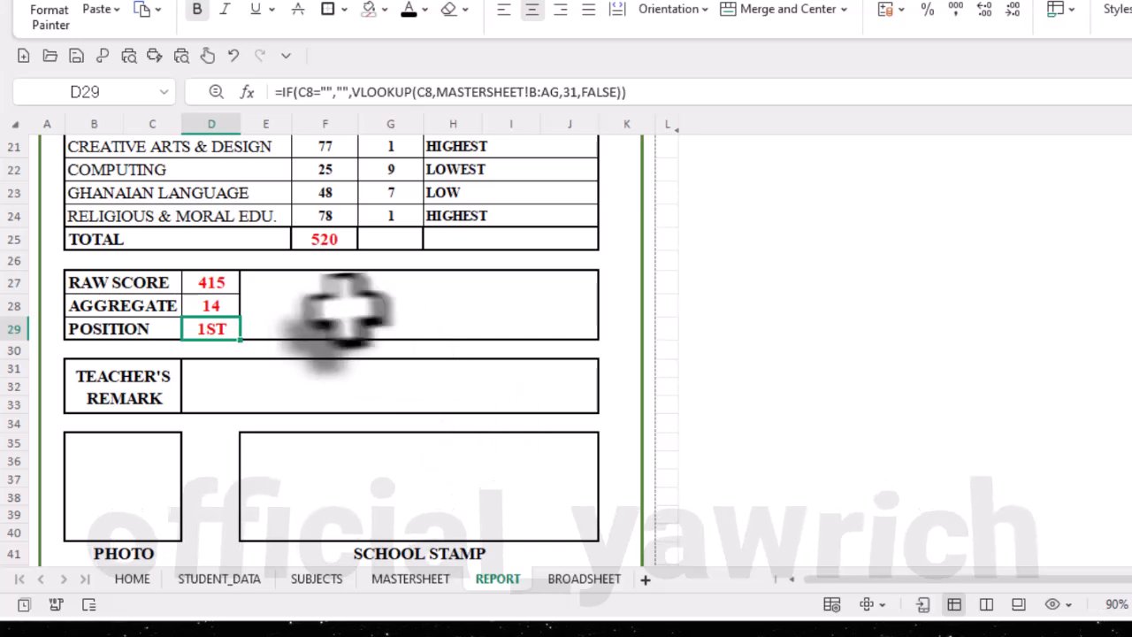
left_click(381, 306)
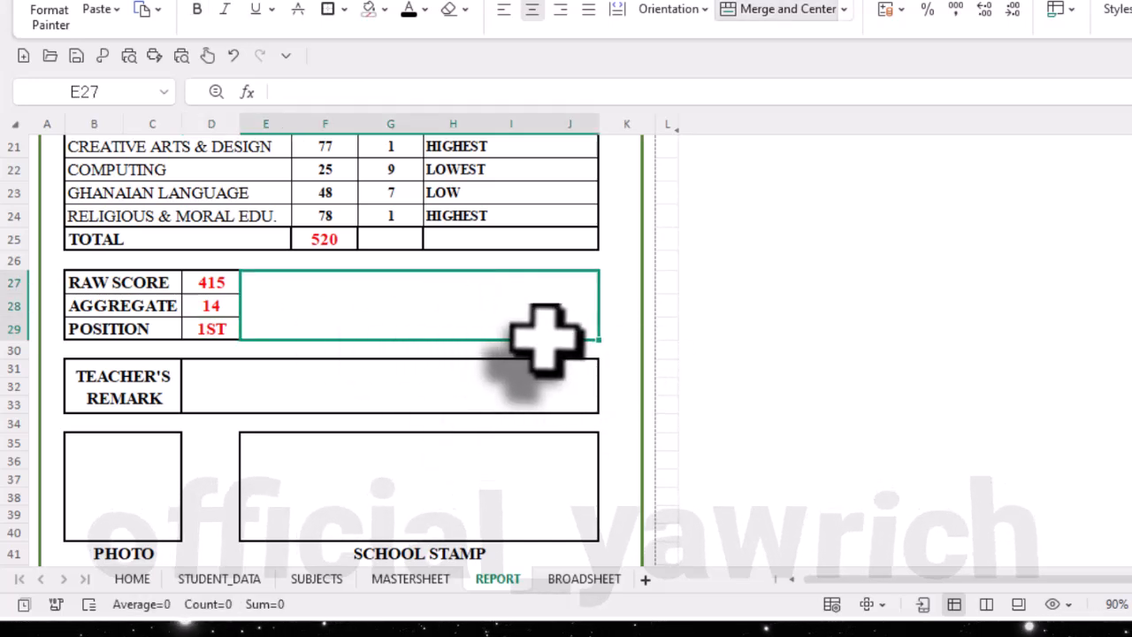
left_click(299, 397)
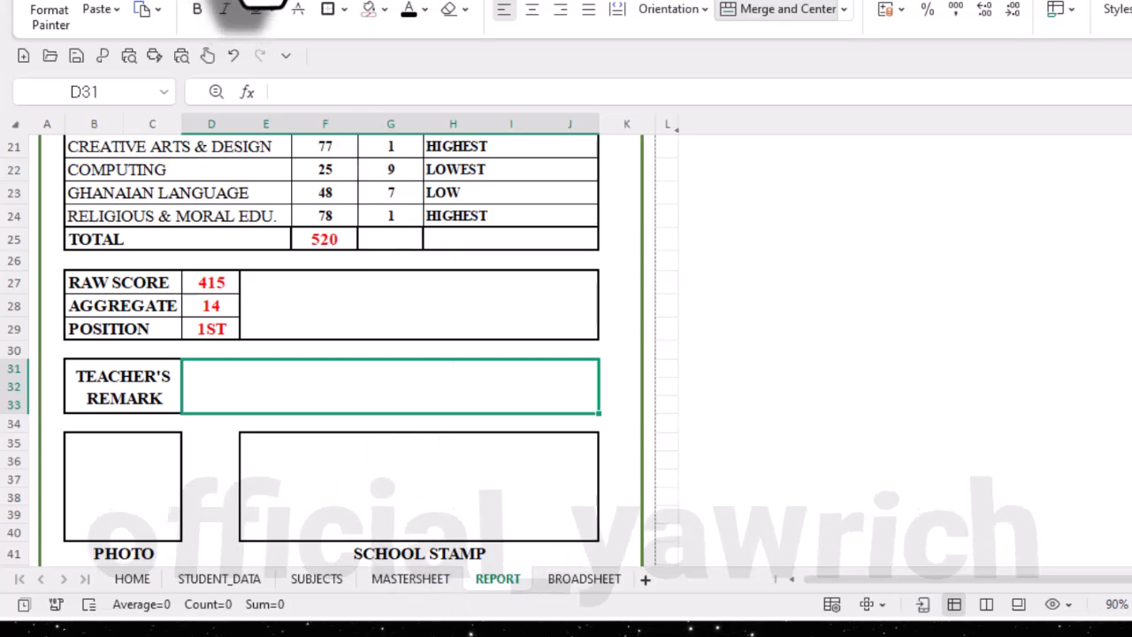
left_click(238, 2)
scroll(741, 566, "down", 3)
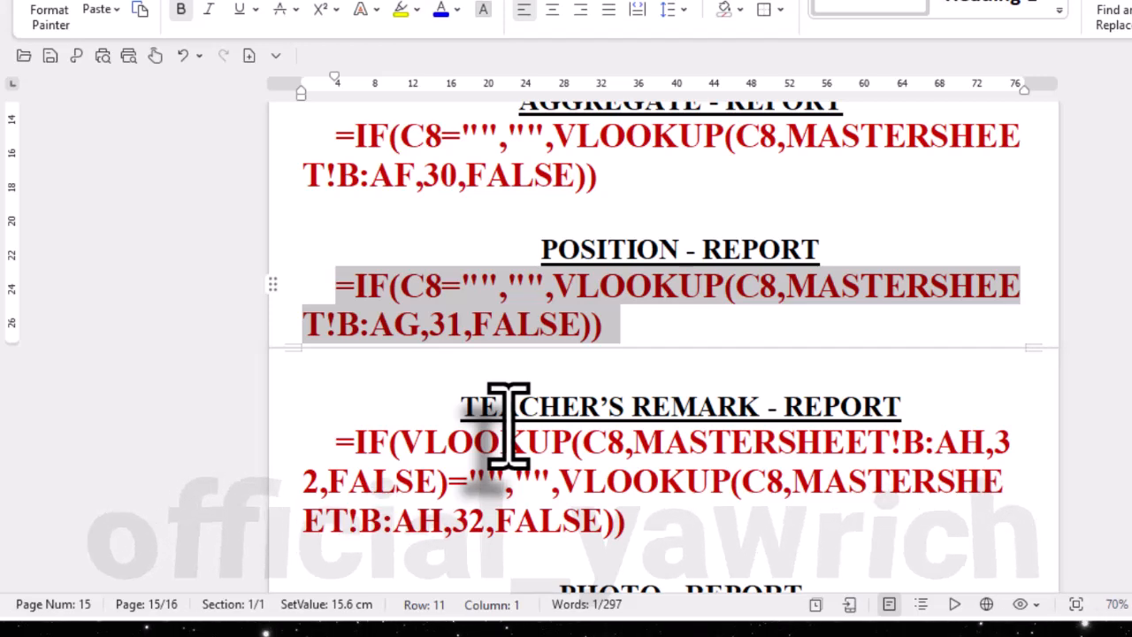
scroll(639, 528, "down", 1)
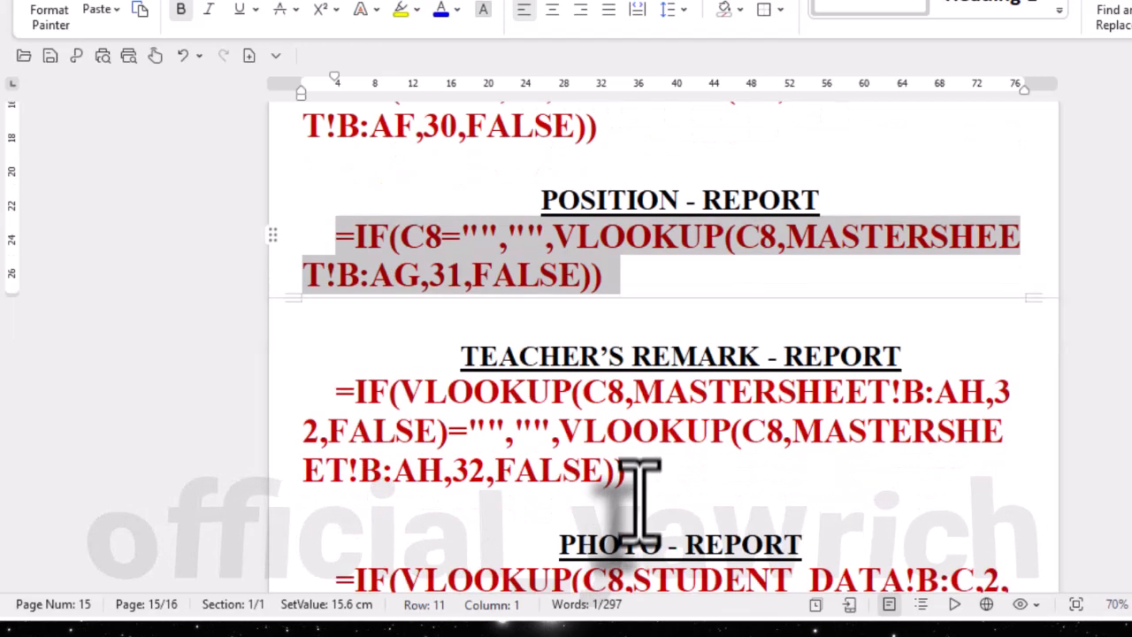
left_click(638, 503)
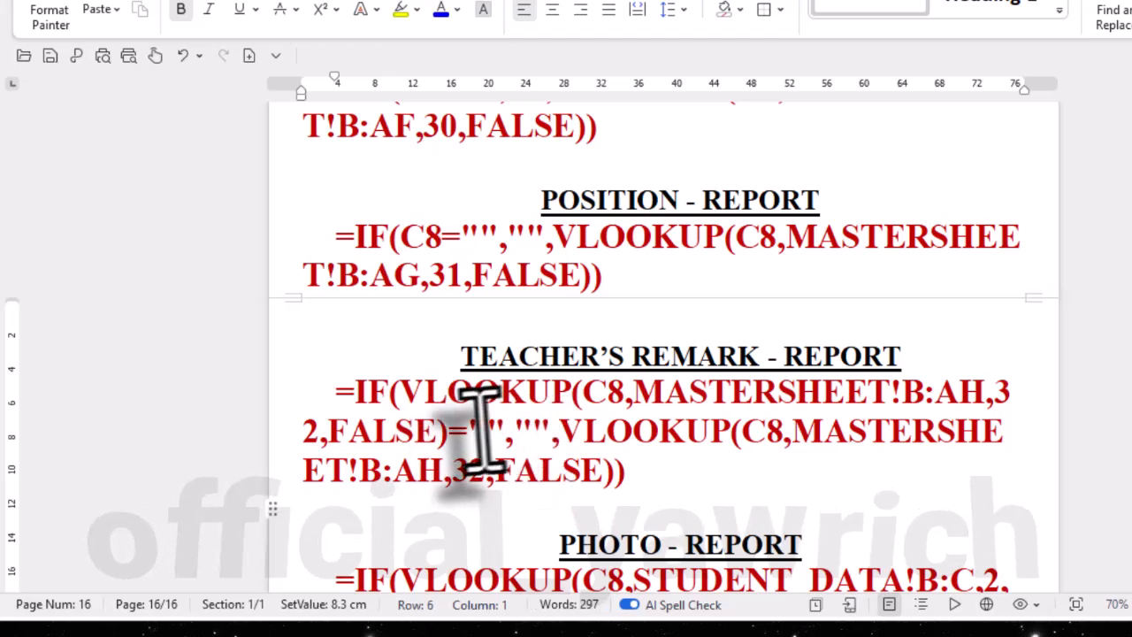
left_click(527, 431)
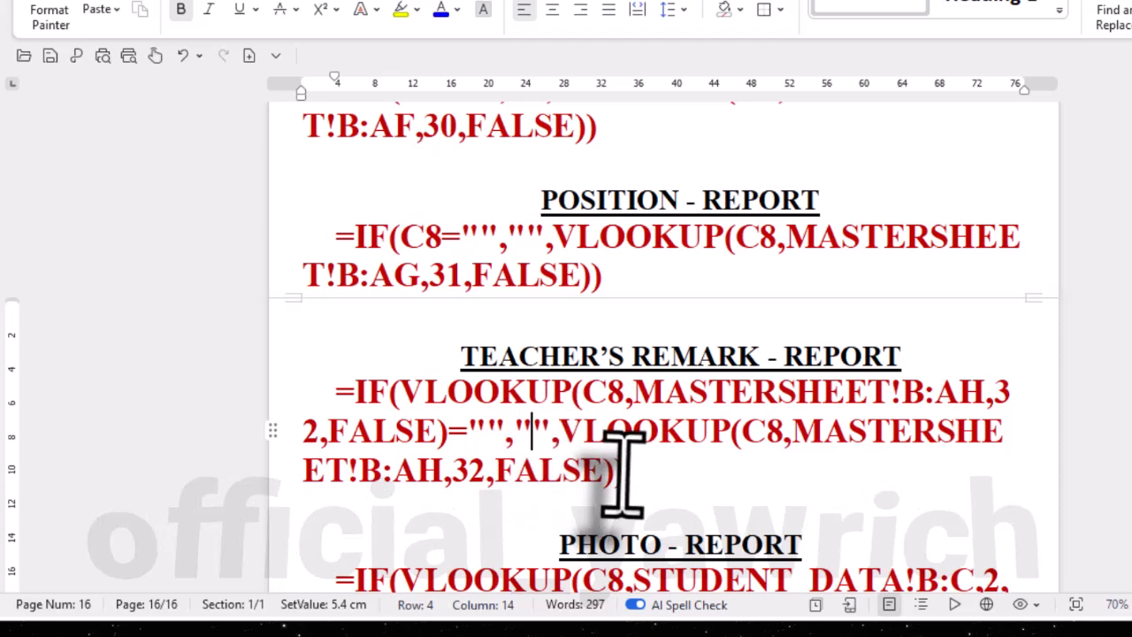
left_click_drag(623, 469, 321, 382)
key("ctrl+c")
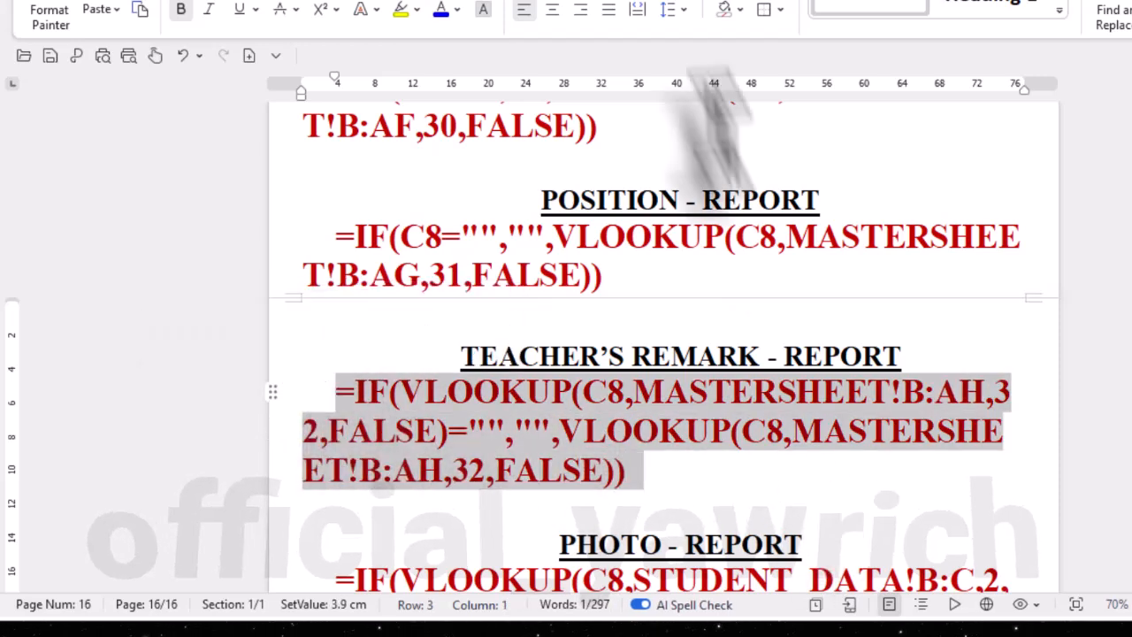
- Back in the workbook, enter =IF(VLOOKUP(C8,MASTERSHEET!B:AH,32,FALSE)="","",VLOOKUP(C8,MASTERSHEET!B:AH,32,FALSE)) in the teacher's remark cell D31
left_click(736, 2)
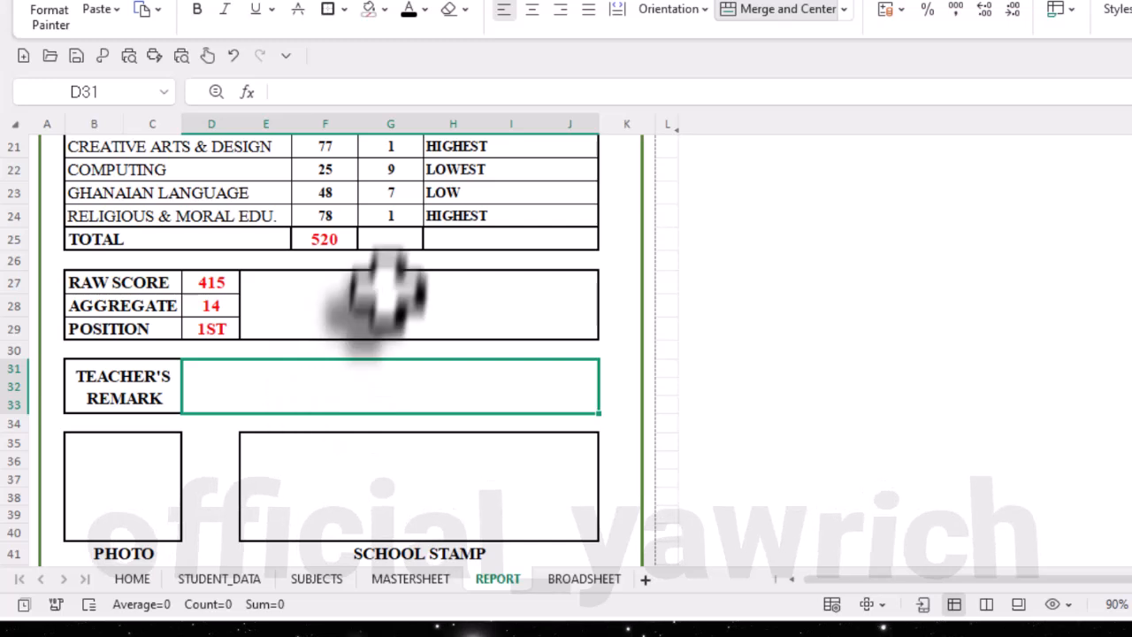
left_click(344, 92)
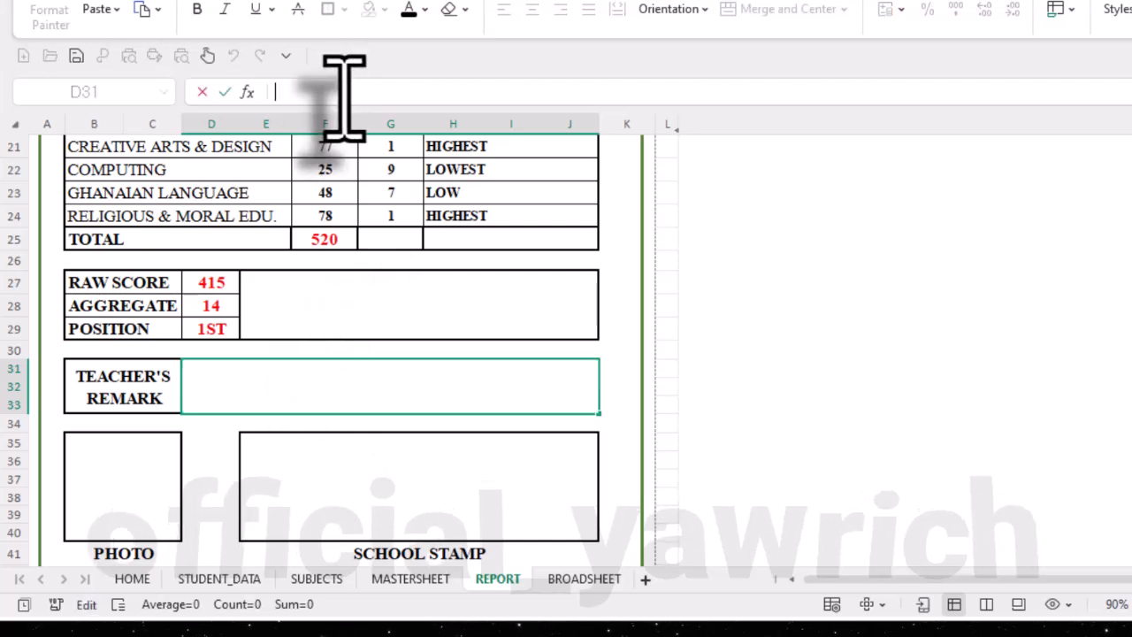
key("ctrl+v")
key("Return")
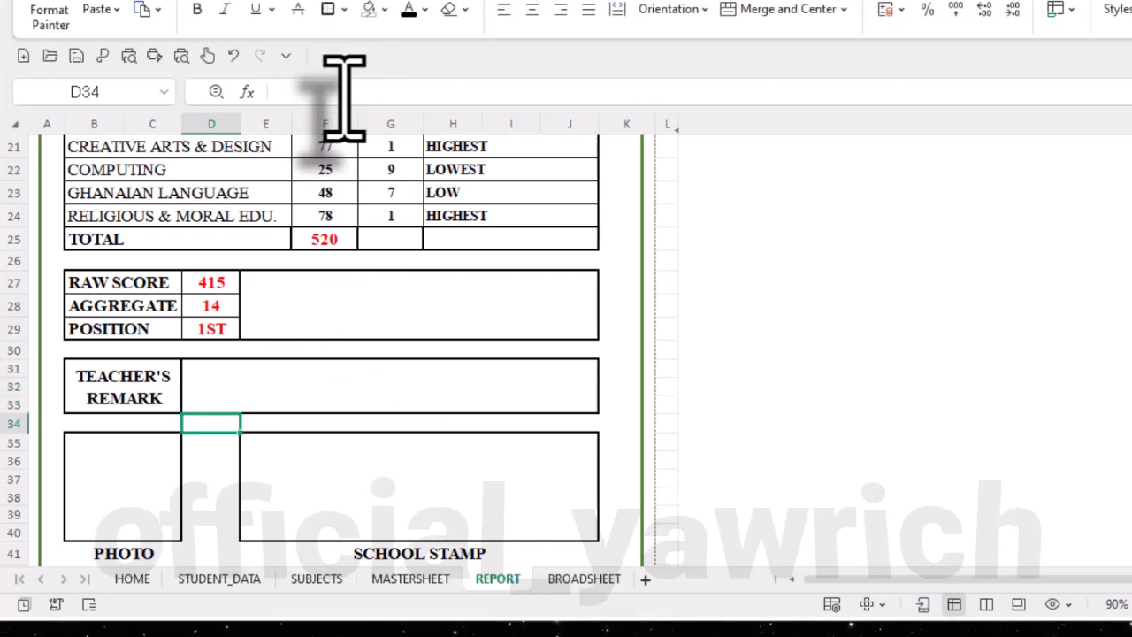
left_click(274, 391)
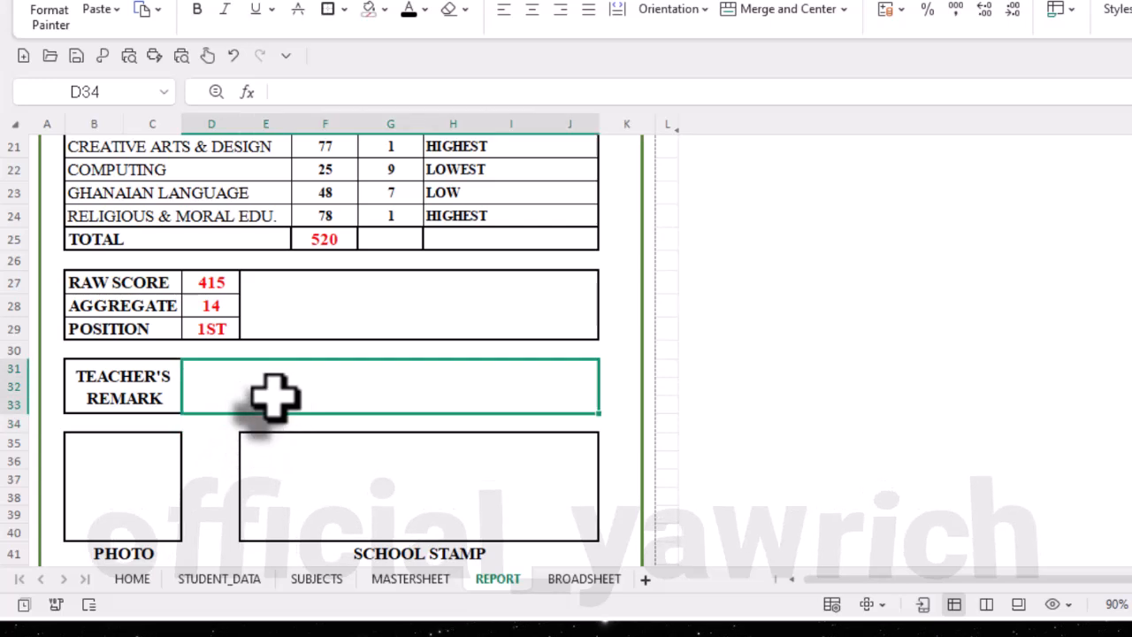
- On the MASTERSHEET sheet, set the teacher's remark for NAME 3 to "DEMONSTRATES STEADY ACADEMIC PROGRESS."
left_click(394, 580)
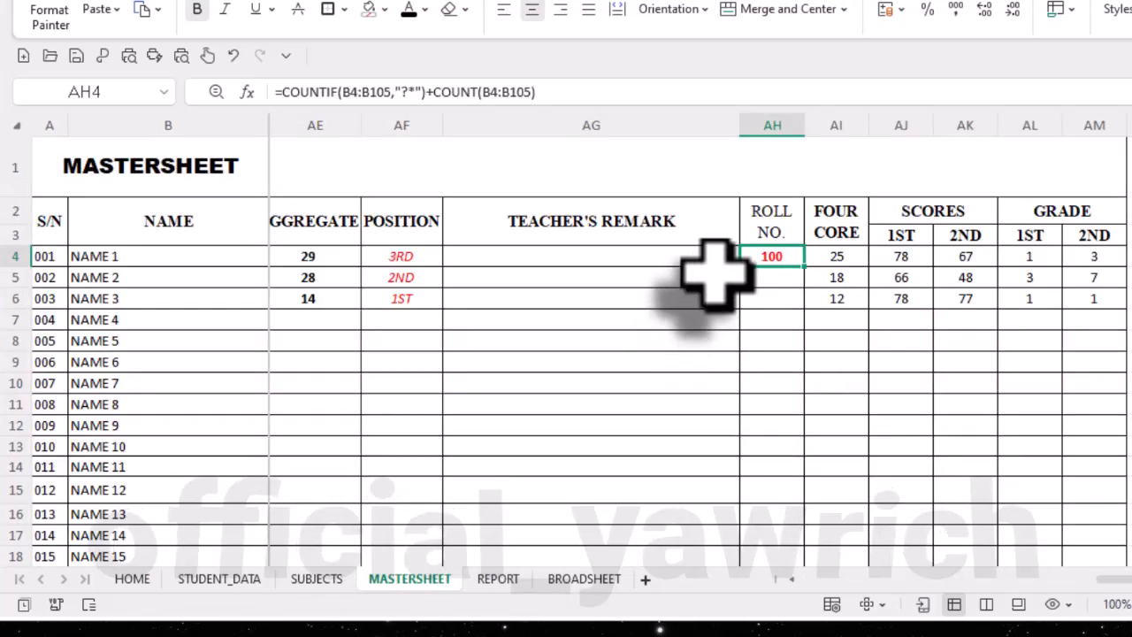
left_click(726, 297)
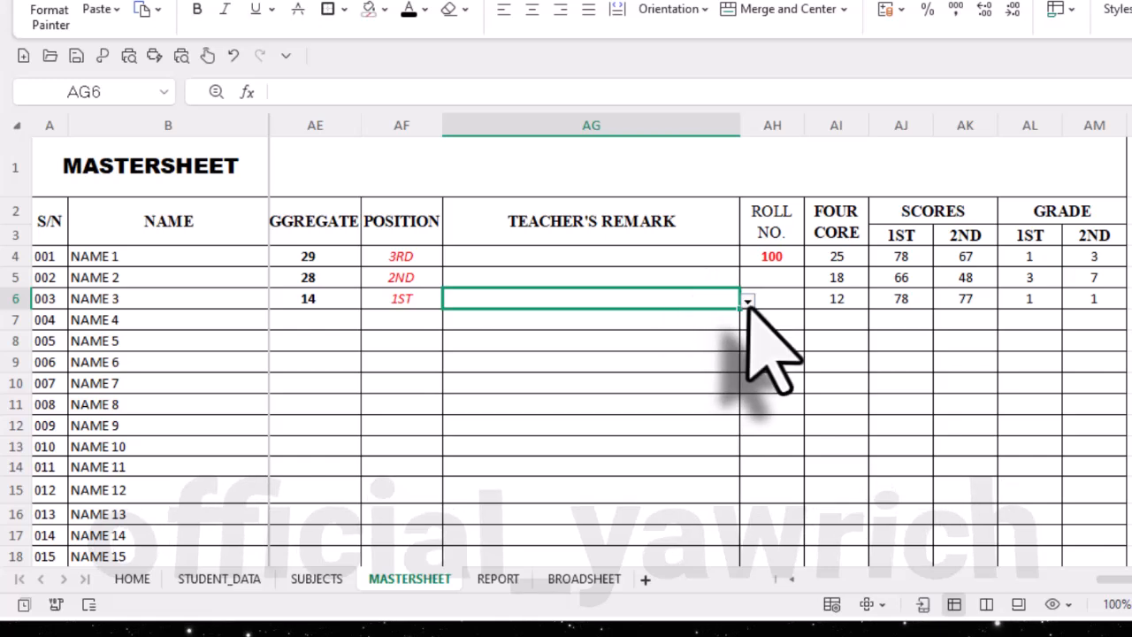
left_click(747, 302)
left_click(679, 356)
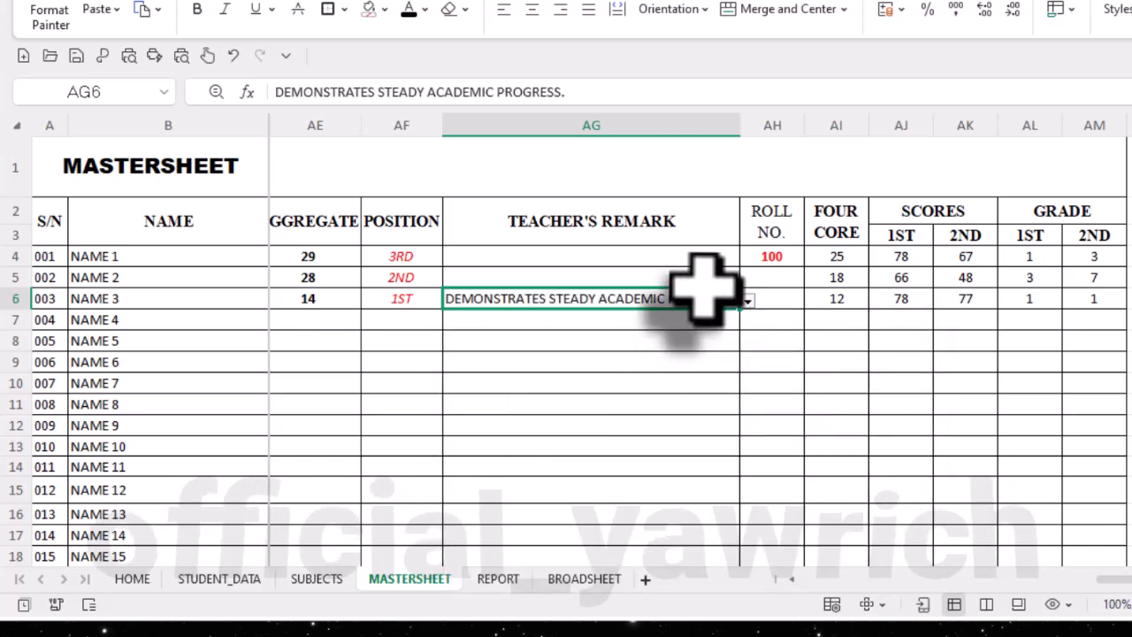
- Set the teacher's remark for NAME 2 to "DEMONSTRATES STEADY ACADEMIC PROGRESS."
left_click(721, 278)
left_click(747, 280)
left_click(680, 335)
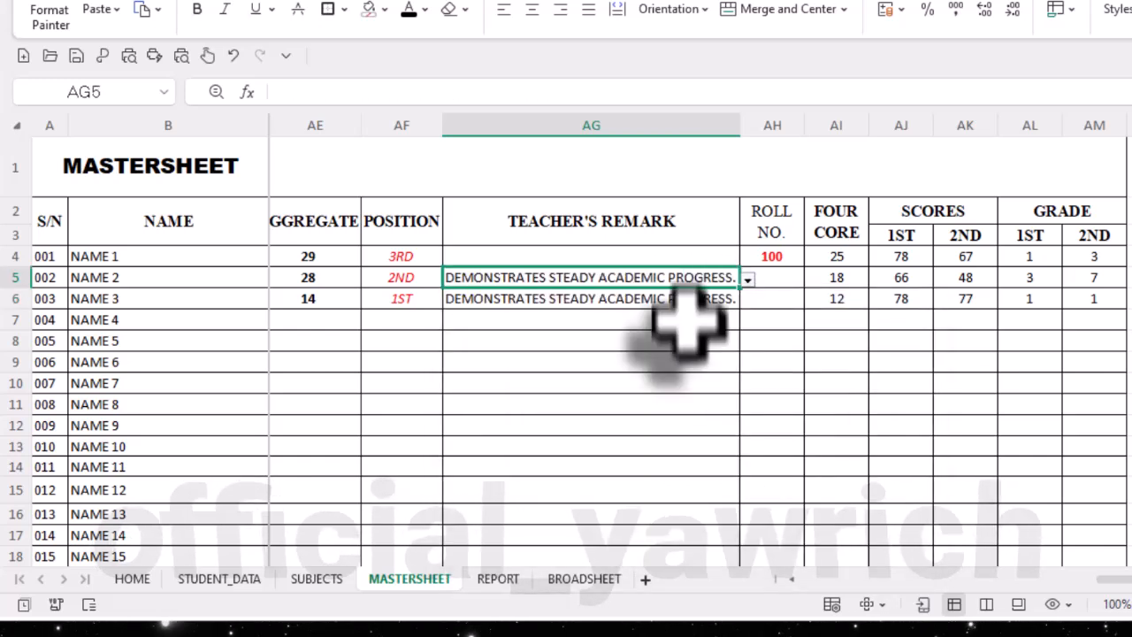
- Set the teacher's remark for NAME 1 to "VERY PROMISING PERFORMANCE." and for NAME 2 to "SHOWS POSITIVE ATTITUDE TOWARDS SCHOOL WORK."
left_click(699, 256)
left_click(747, 258)
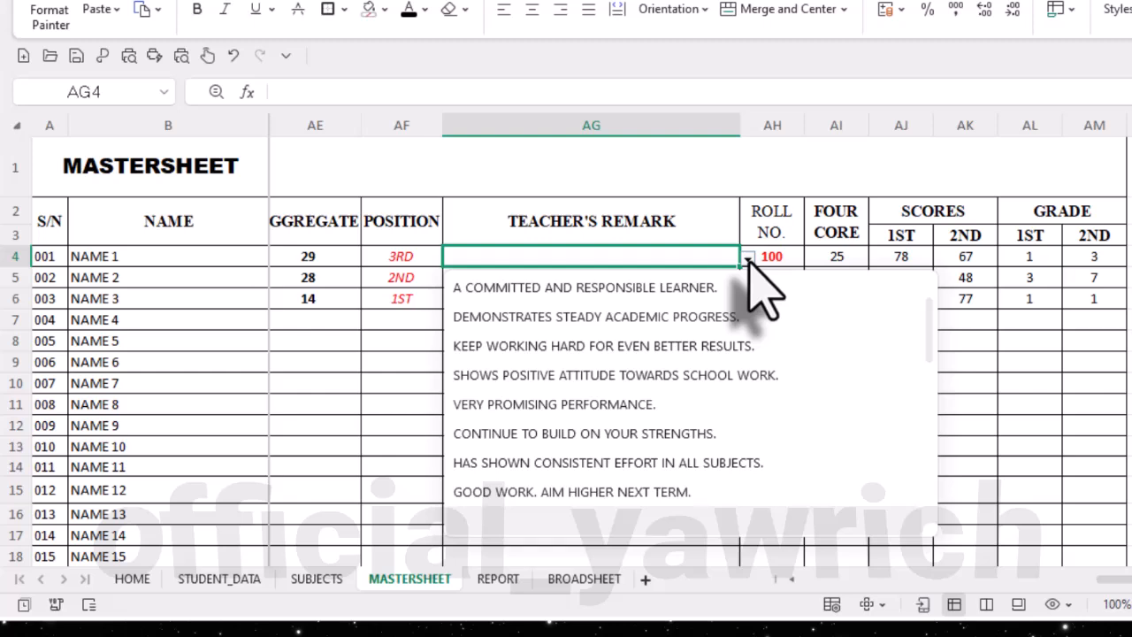
left_click(656, 403)
left_click(682, 279)
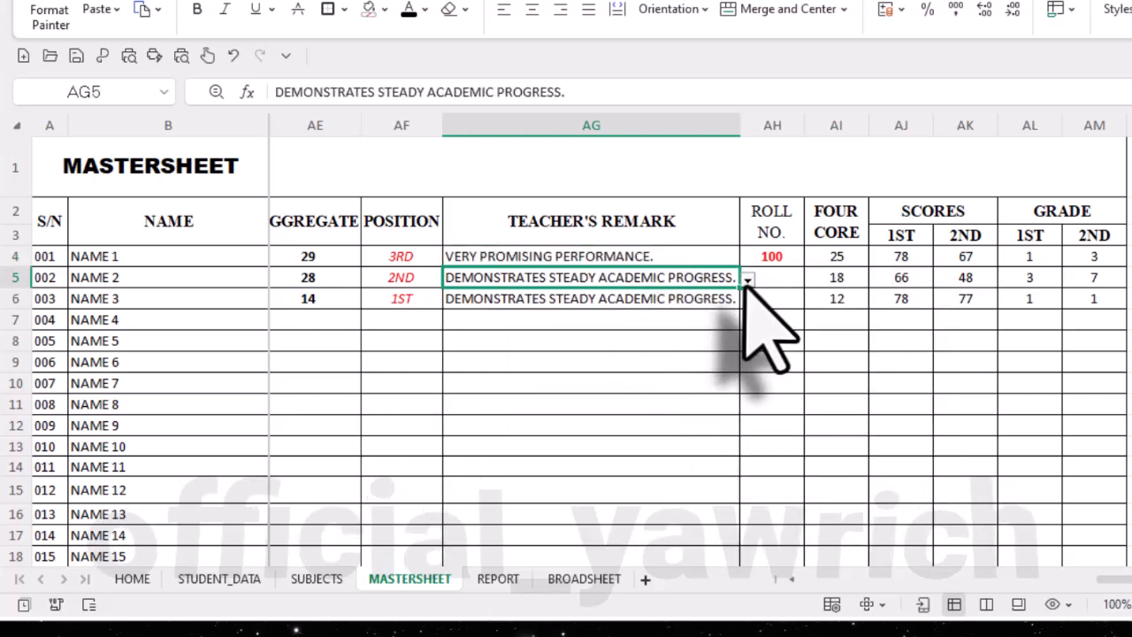
left_click(748, 279)
left_click(617, 480)
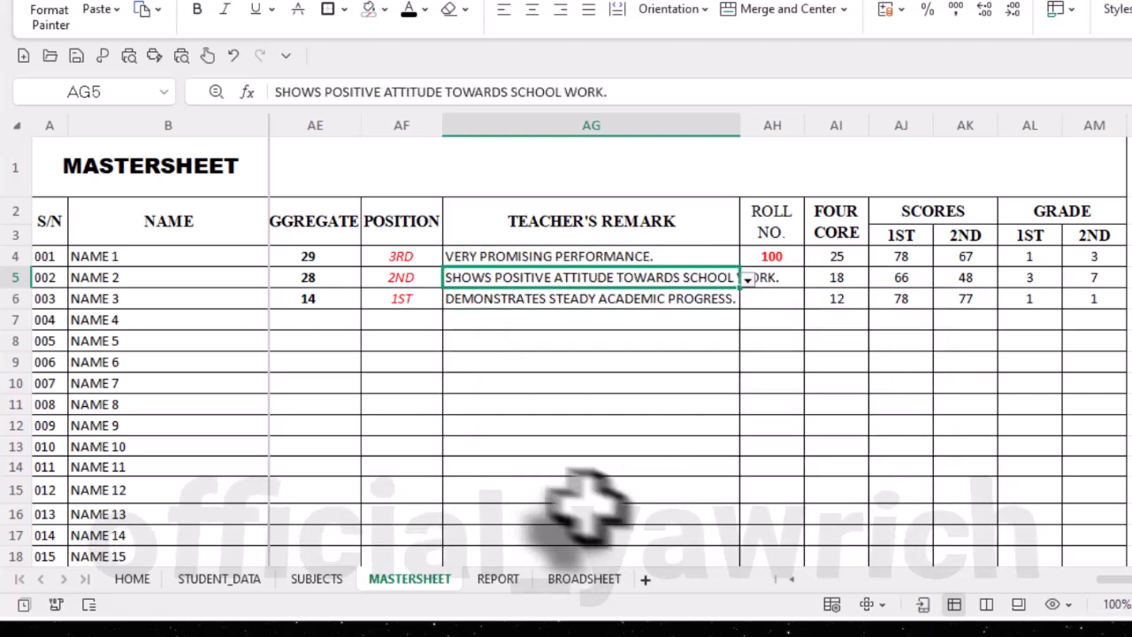
- Return to the REPORT sheet and check the teacher's remark and the rest of the student's report
left_click(497, 583)
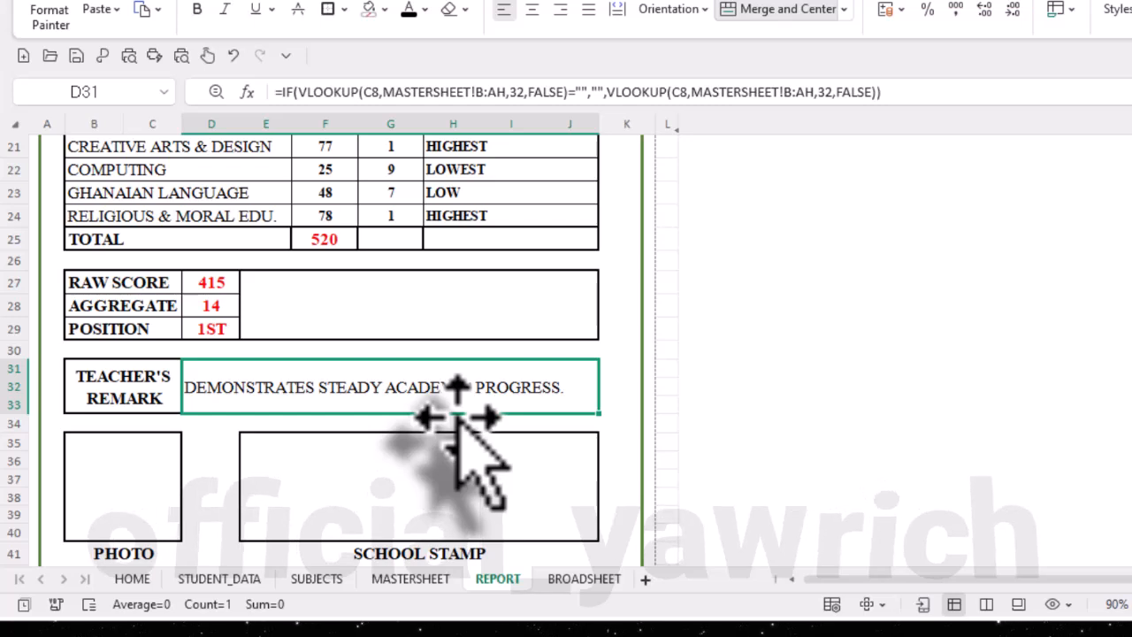
scroll(456, 414, "down", 2)
scroll(451, 414, "up", 2)
scroll(456, 416, "up", 5)
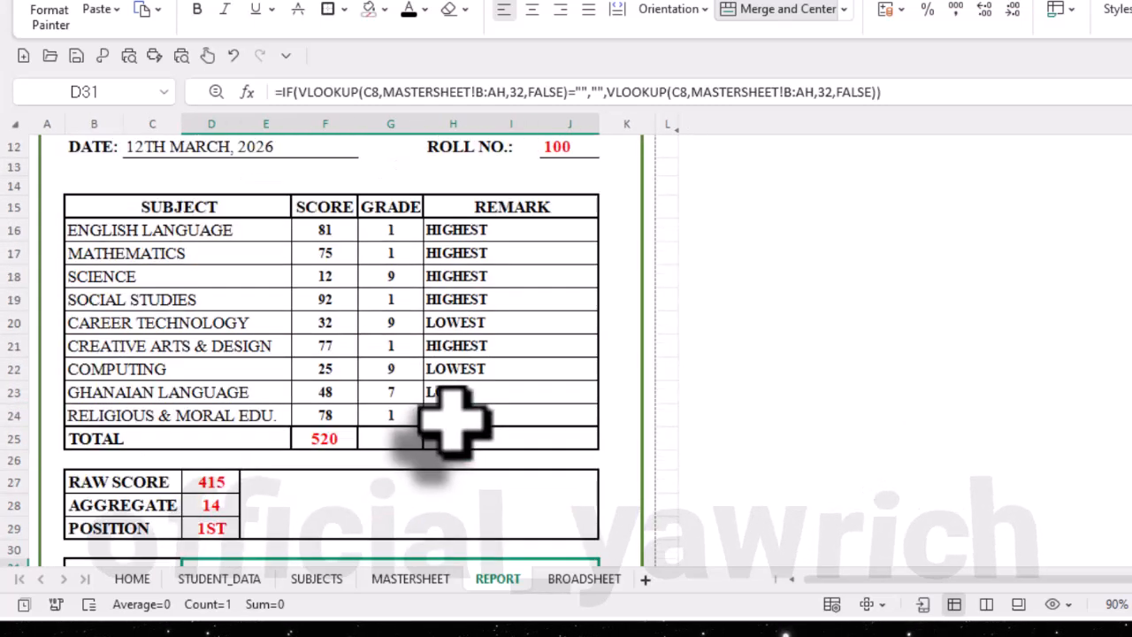
scroll(446, 425, "down", 5)
scroll(452, 423, "down", 3)
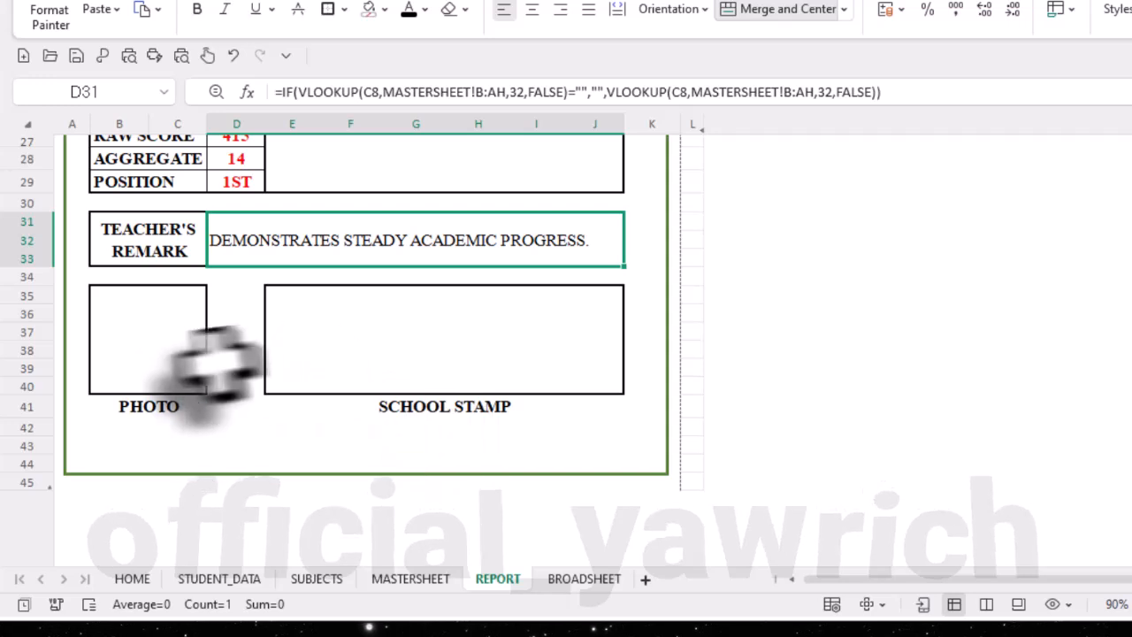
- Start a formula in the PHOTO cell B35 with an IF that returns blank when the name cell C8 is empty
left_click(177, 358)
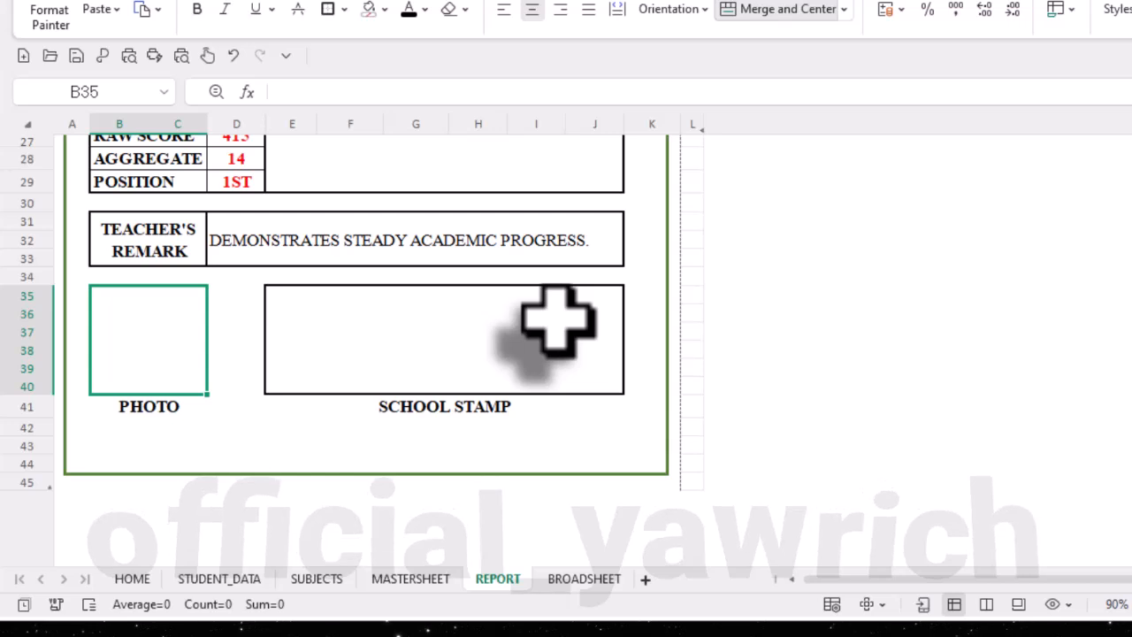
type("=")
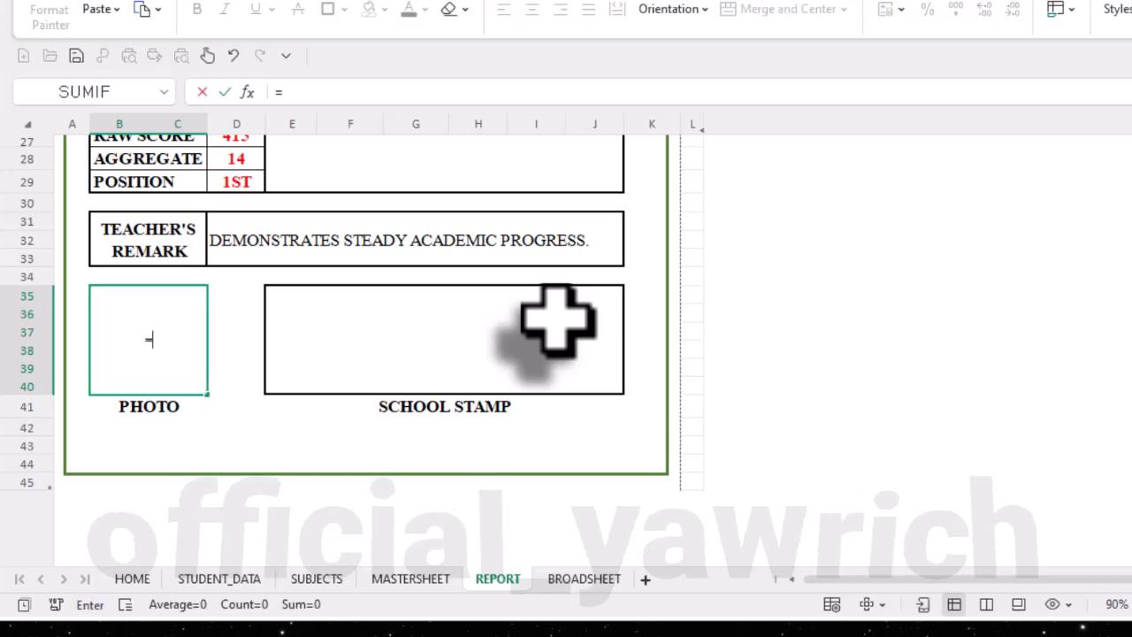
type("IF")
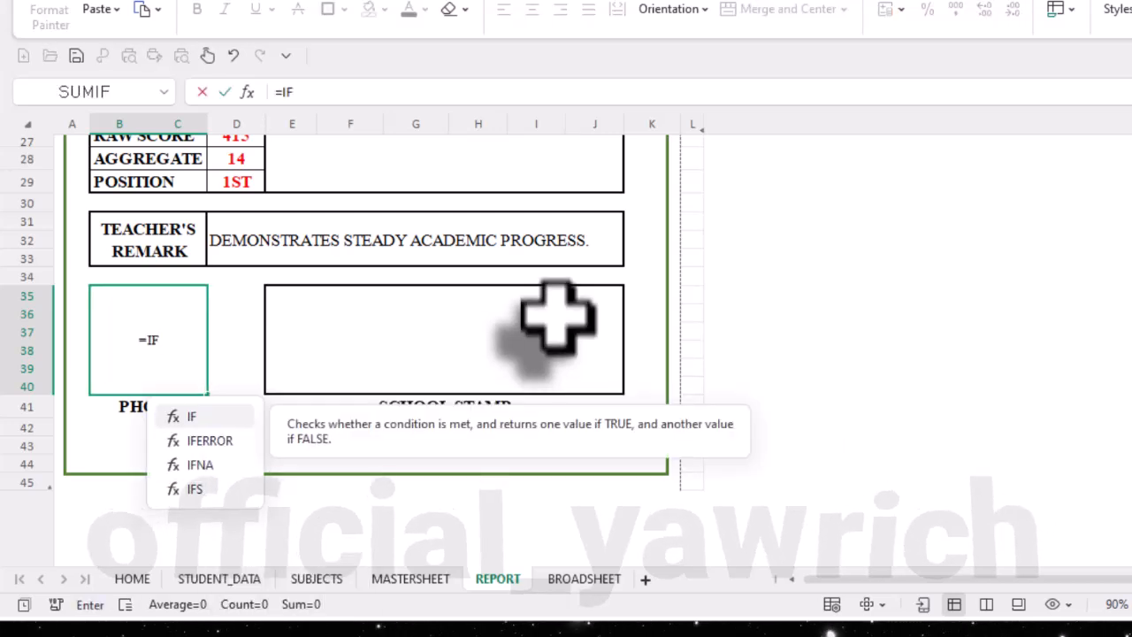
type("(")
scroll(443, 363, "up", 9)
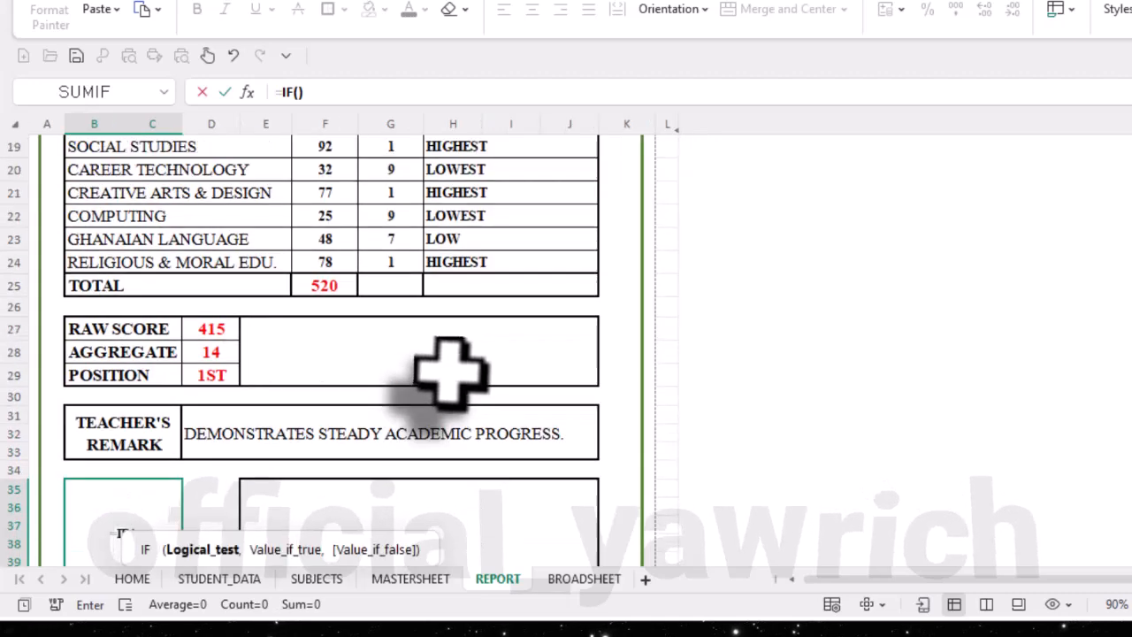
left_click(471, 277)
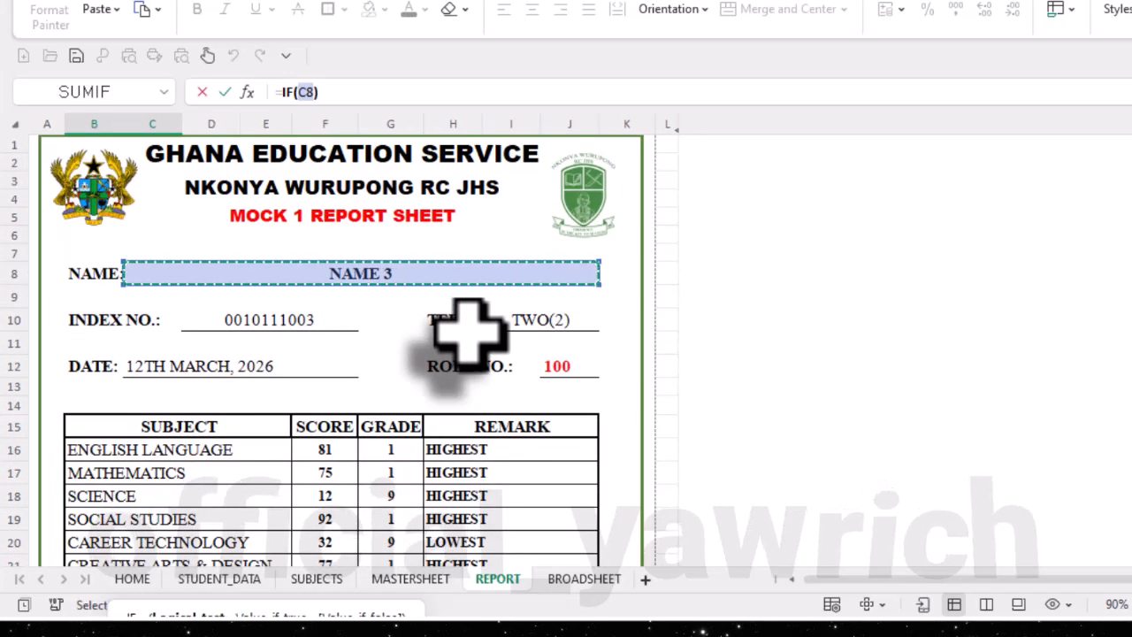
type("=")
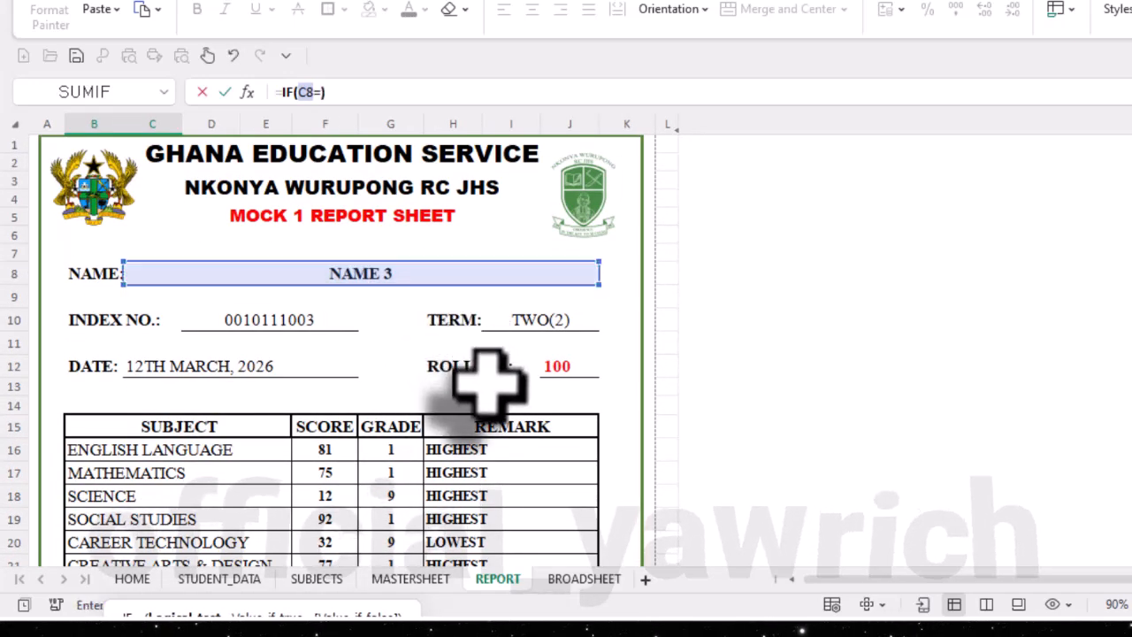
scroll(473, 354, "down", 6)
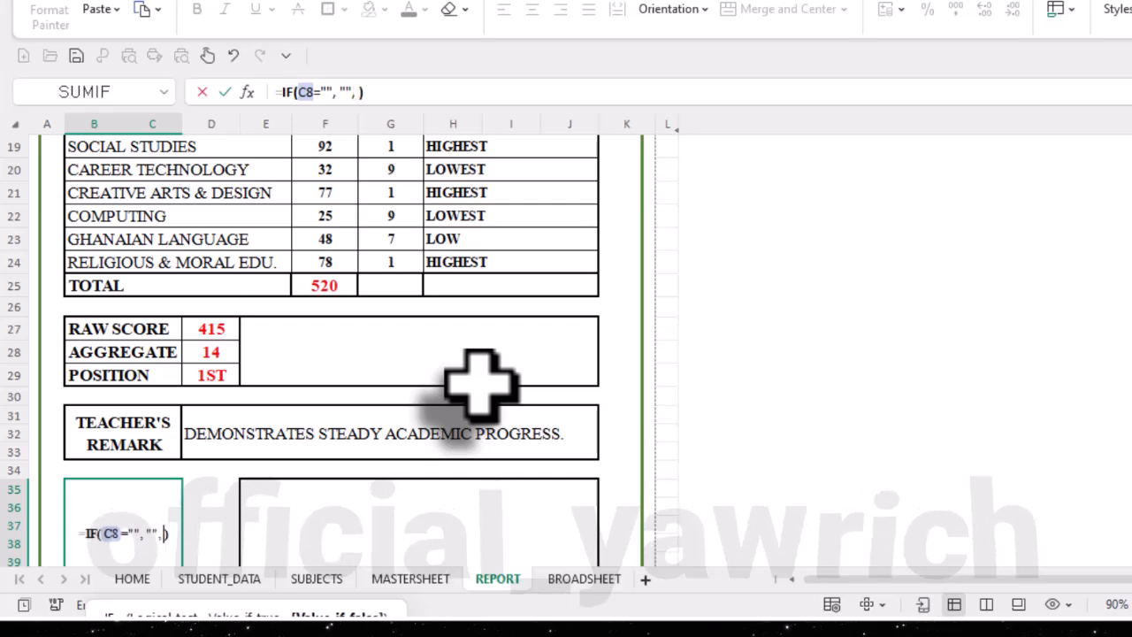
- Complete the PHOTO formula with a VLOOKUP of C8 in STUDENT_DATA columns B:C, column index 2, exact match FALSE, and check its result
type("V")
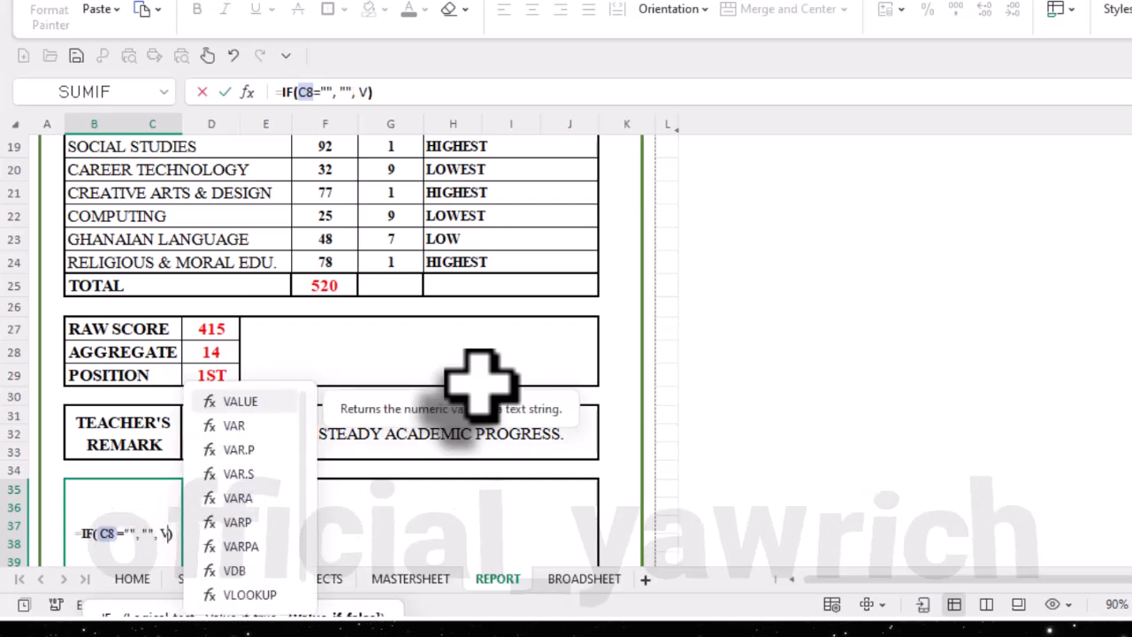
type("LOOKUP(")
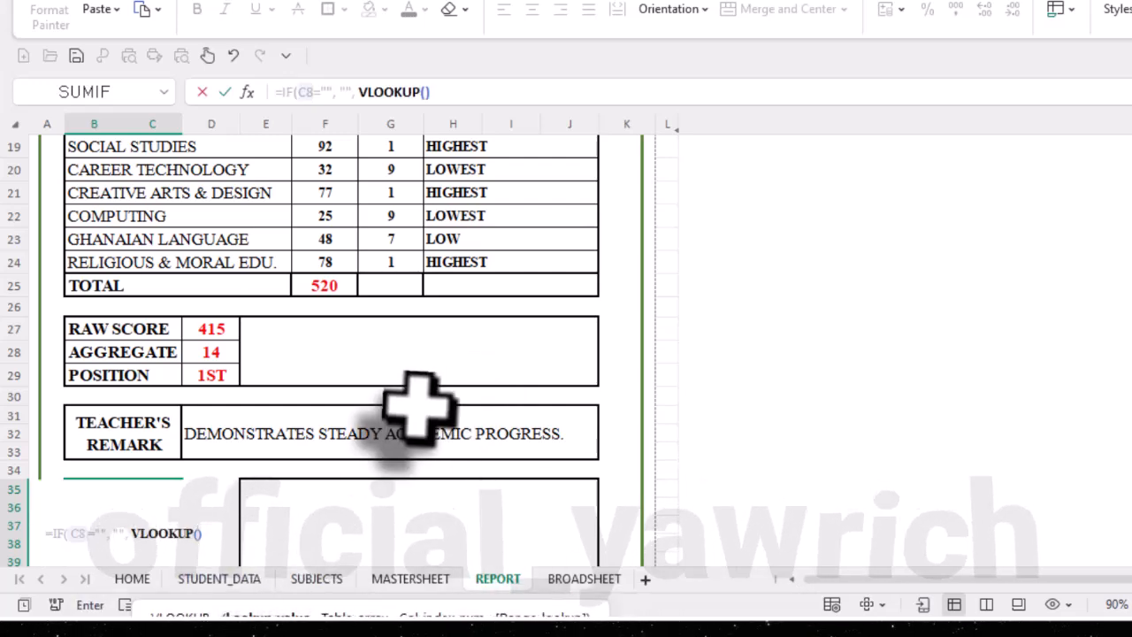
scroll(412, 398, "up", 6)
left_click(407, 256)
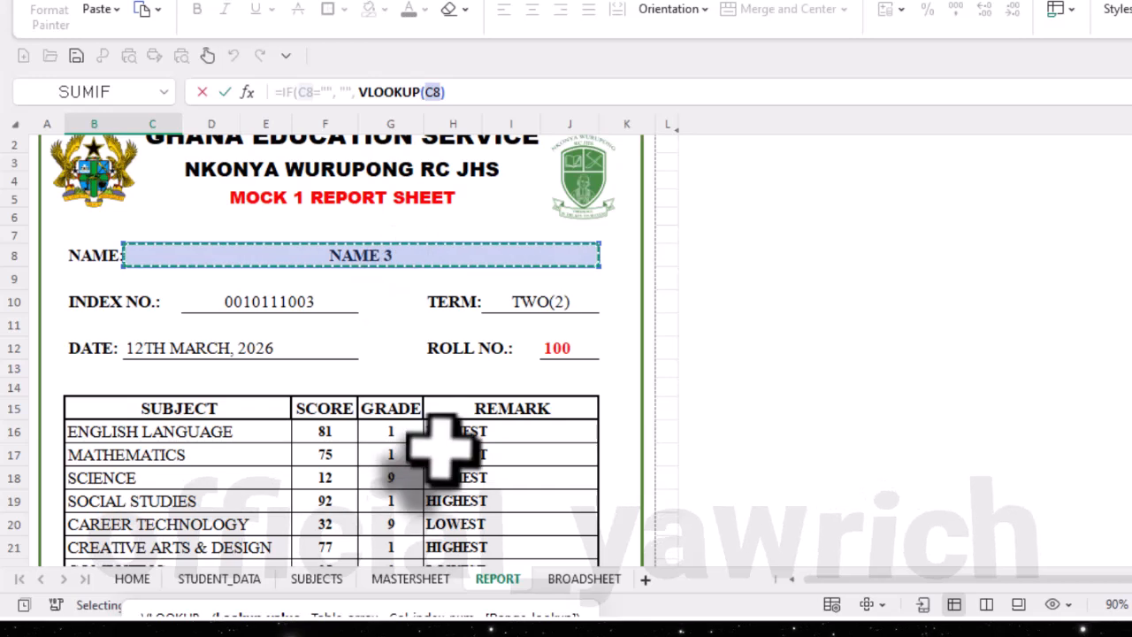
type(",")
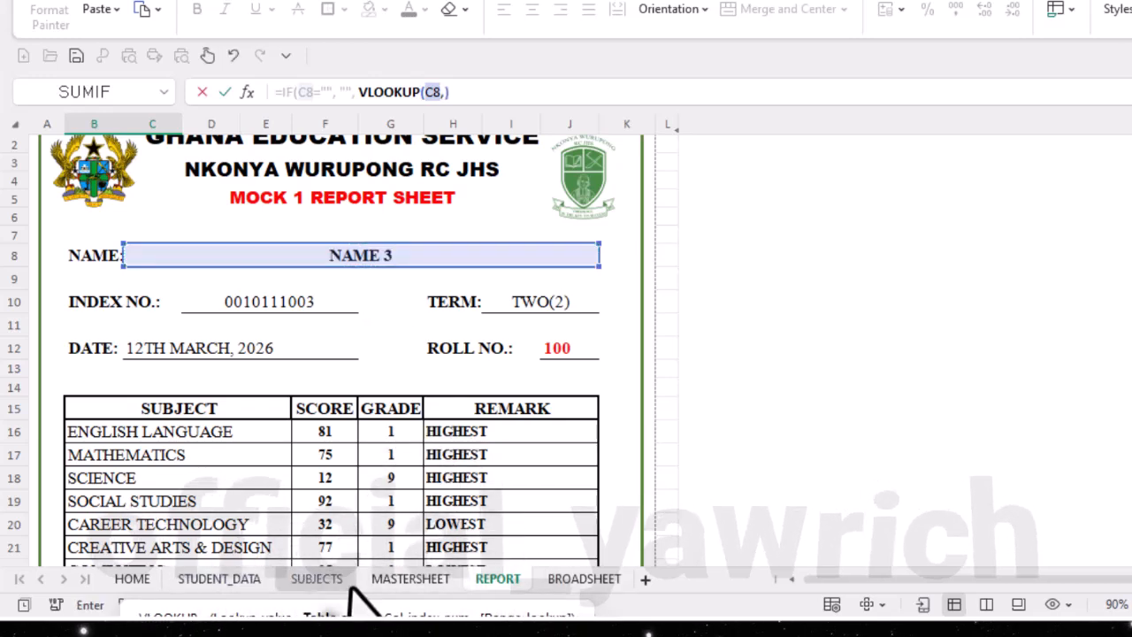
left_click(255, 582)
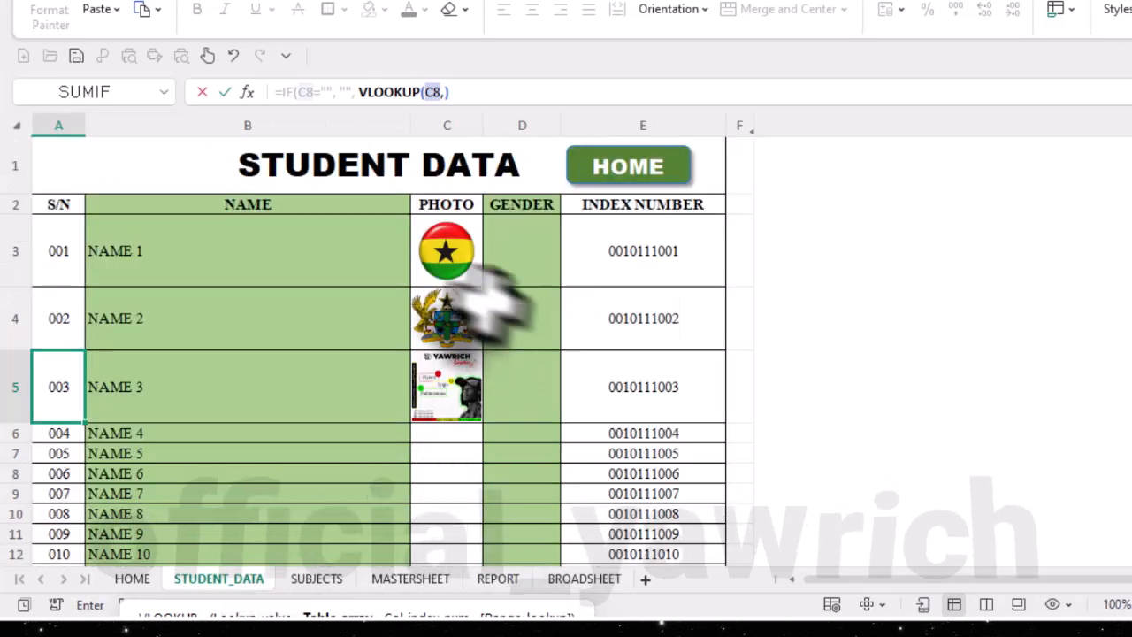
left_click(251, 122)
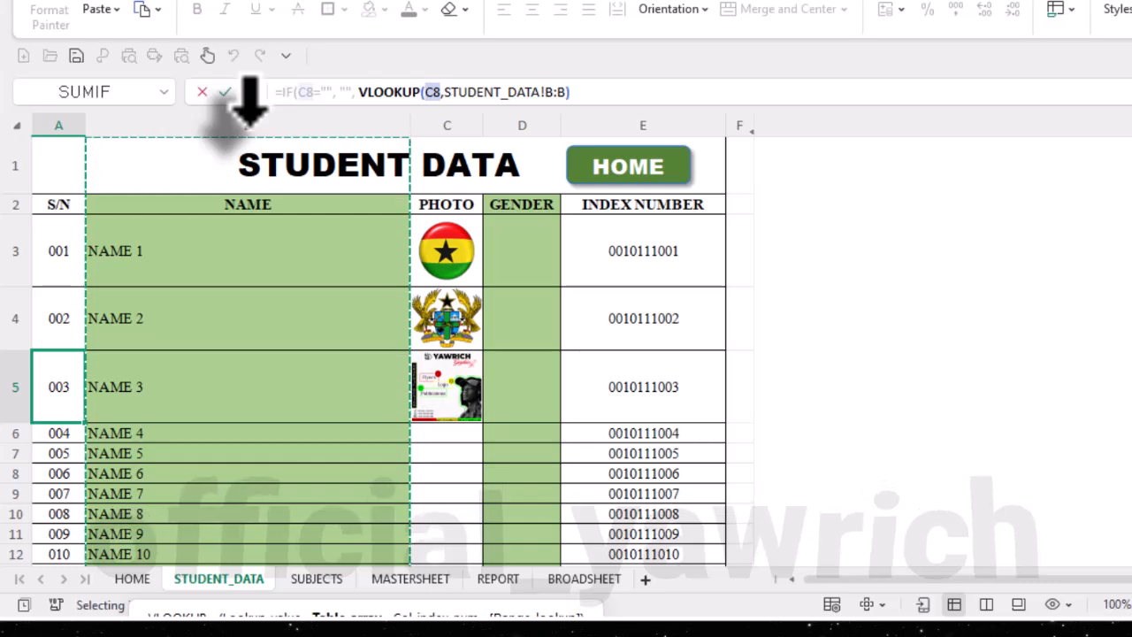
left_click_drag(250, 122, 448, 122)
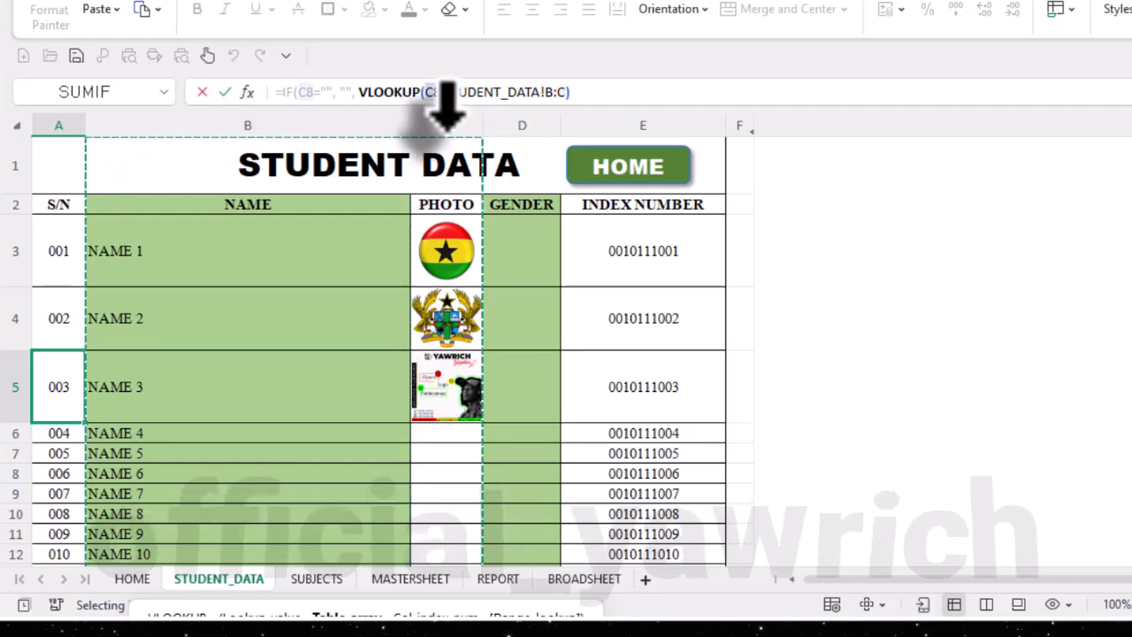
type(",2,FALSE")
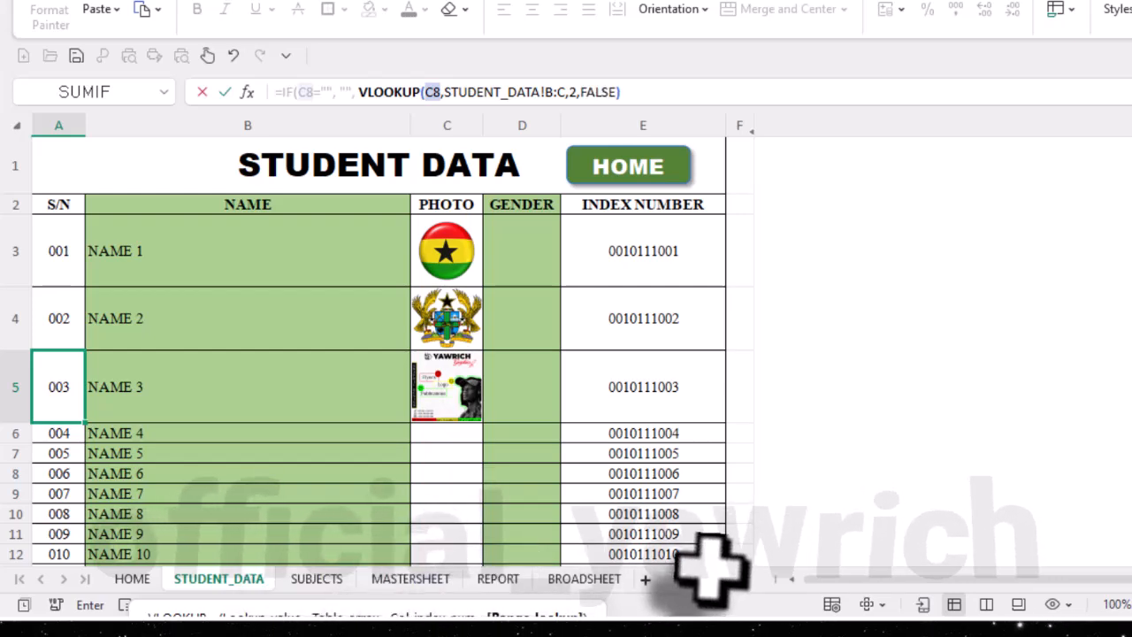
key("Return")
scroll(181, 509, "down", 2)
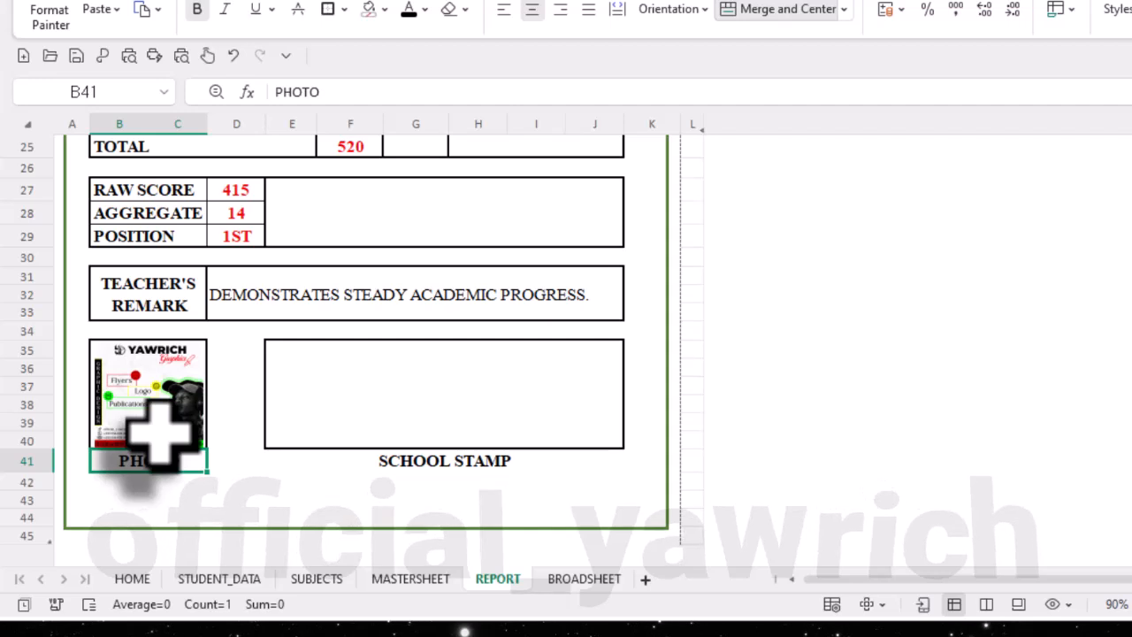
left_click(186, 480)
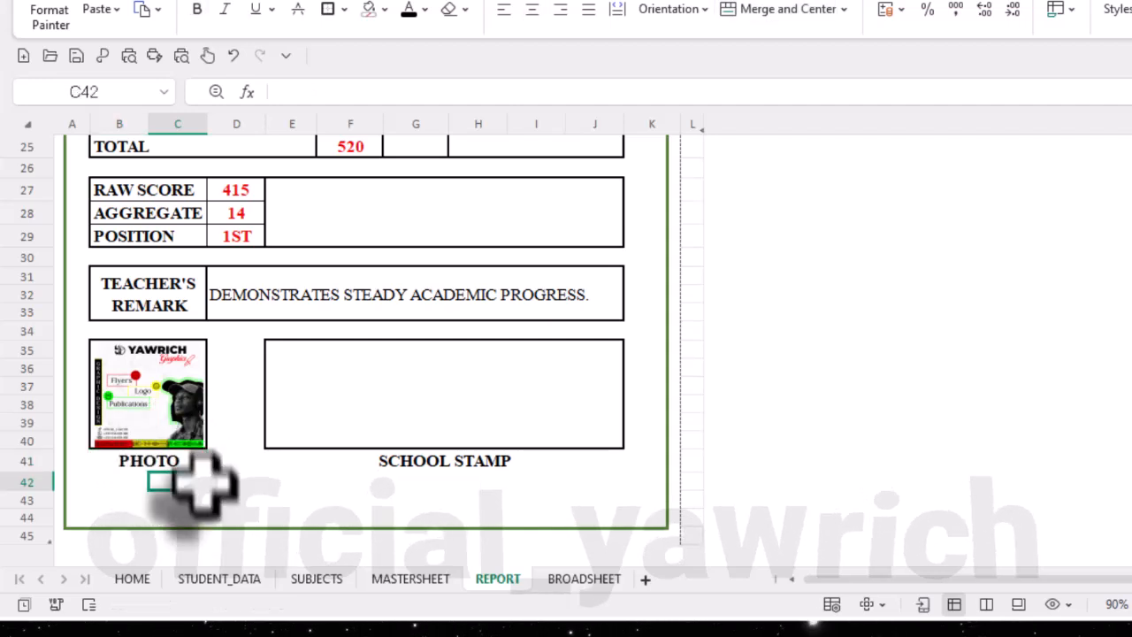
left_click(204, 362)
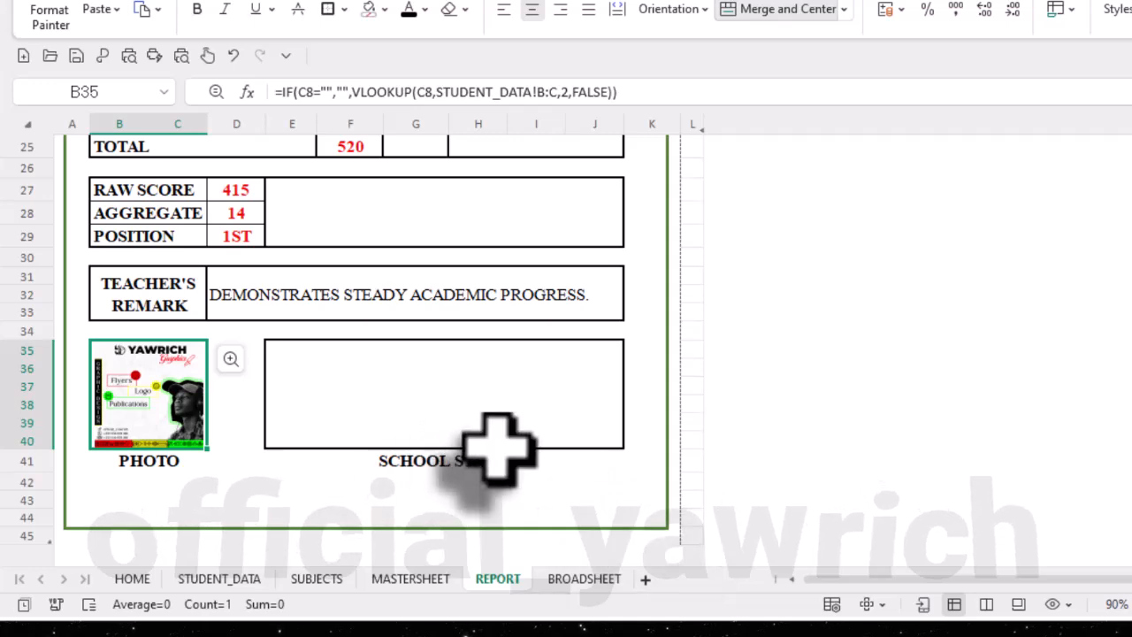
- Choose NAME 1 as the student in C8 and check the scores, teacher's remark and photo on the report
scroll(498, 449, "up", 8)
left_click(579, 285)
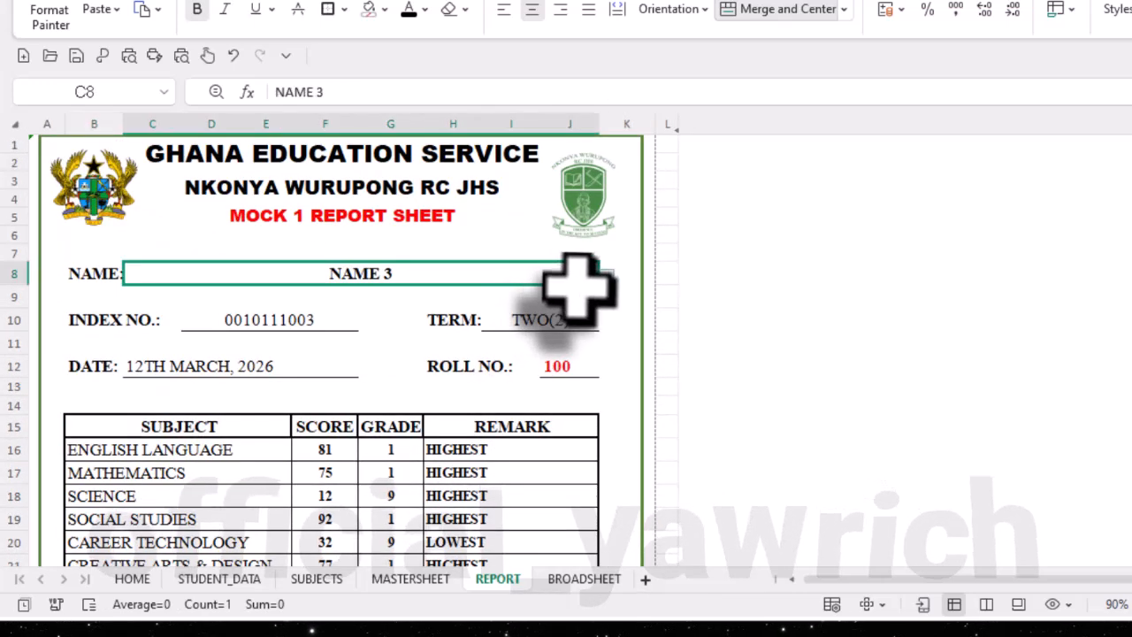
left_click(606, 274)
left_click(531, 305)
scroll(529, 431, "down", 5)
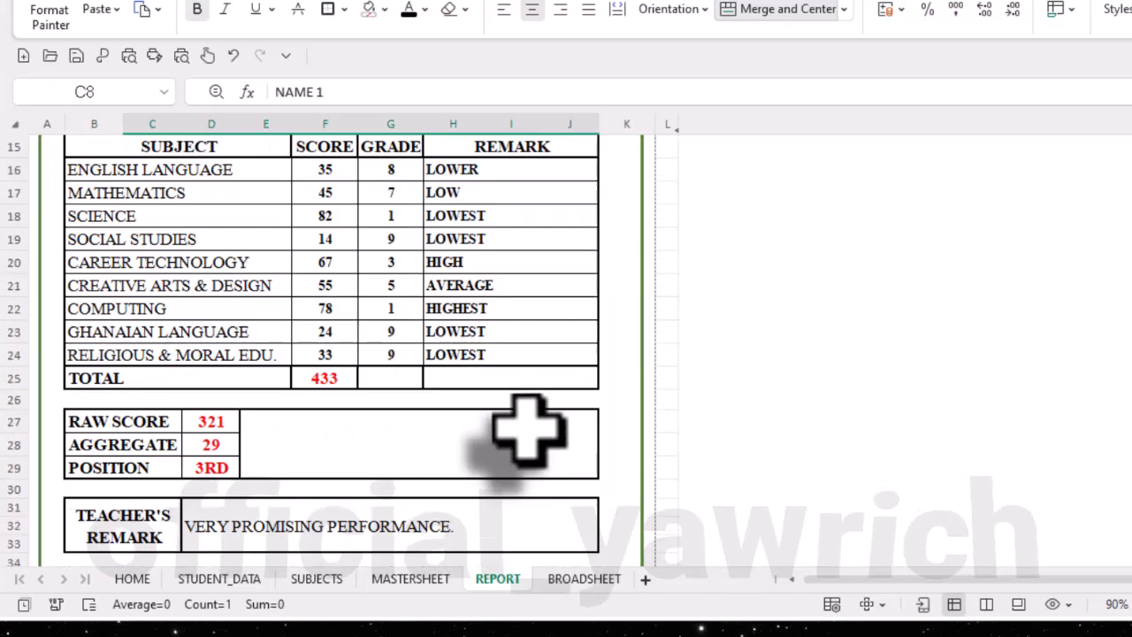
scroll(529, 429, "down", 3)
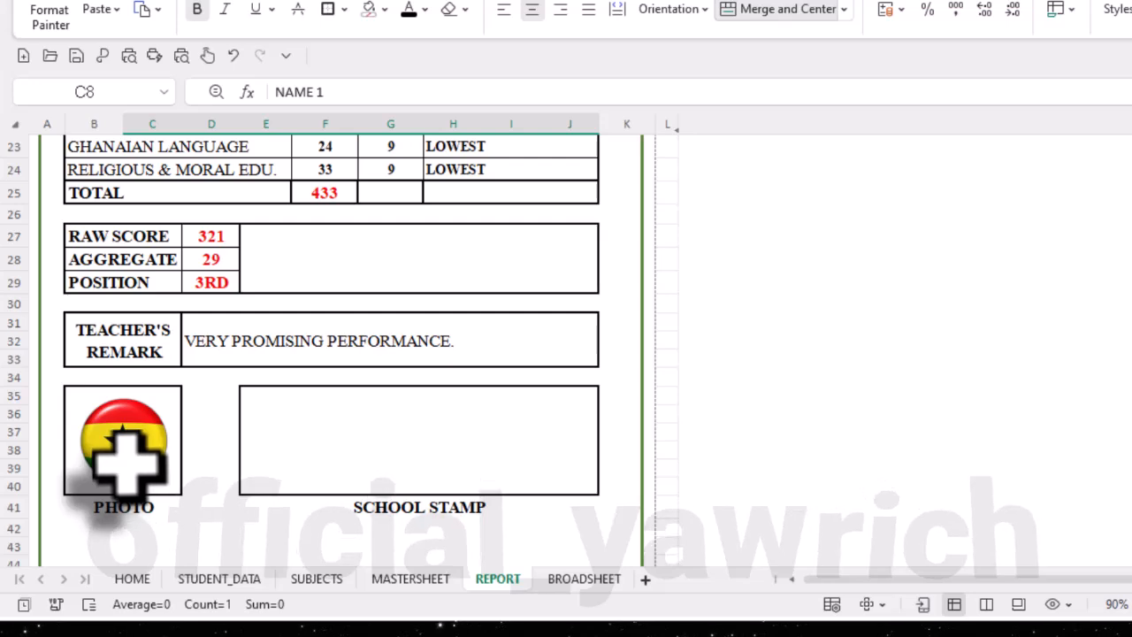
scroll(414, 482, "up", 4)
scroll(412, 478, "down", 6)
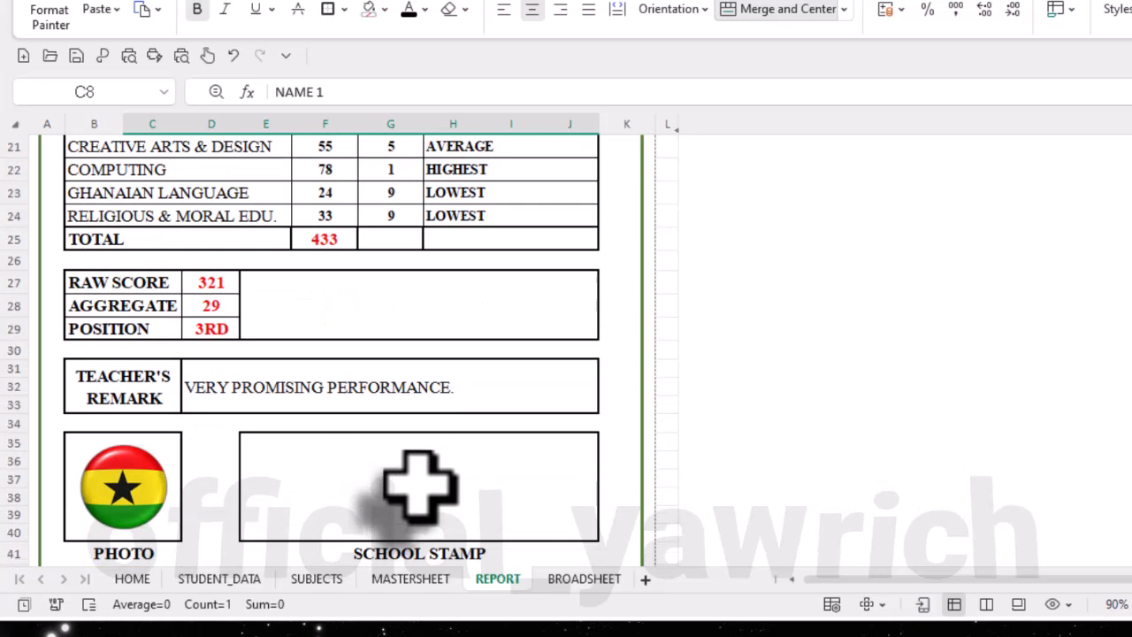
scroll(421, 482, "up", 3)
scroll(421, 482, "up", 7)
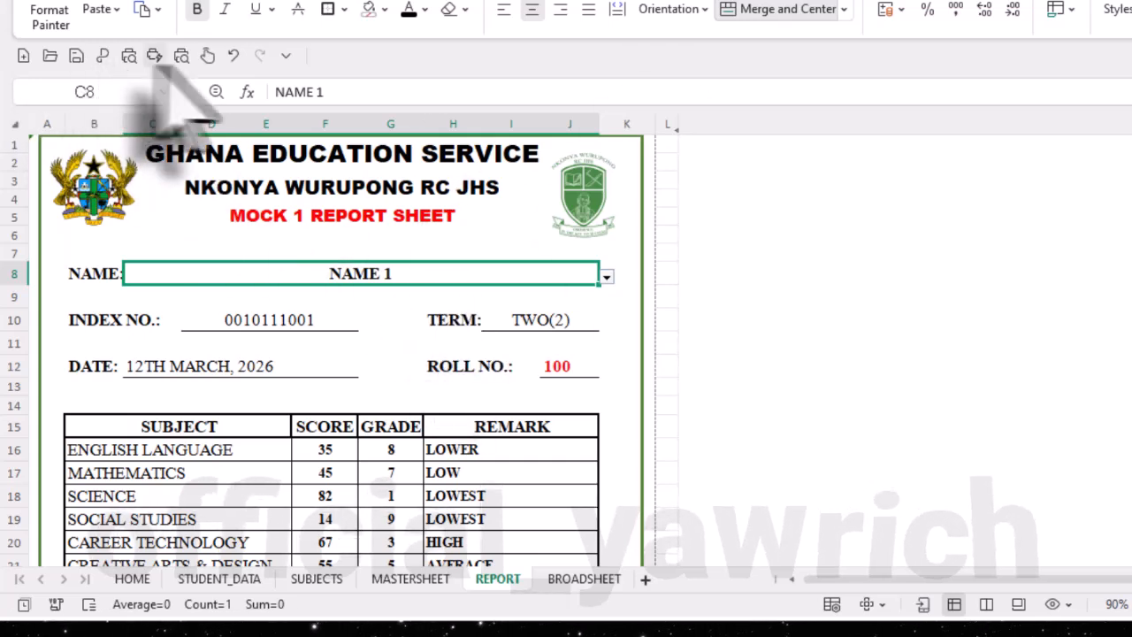
- Preview the report's printout, and export only the active sheet of MOCK TEMPLATE NEW.xlsx as a common PDF in the same directory
left_click(183, 56)
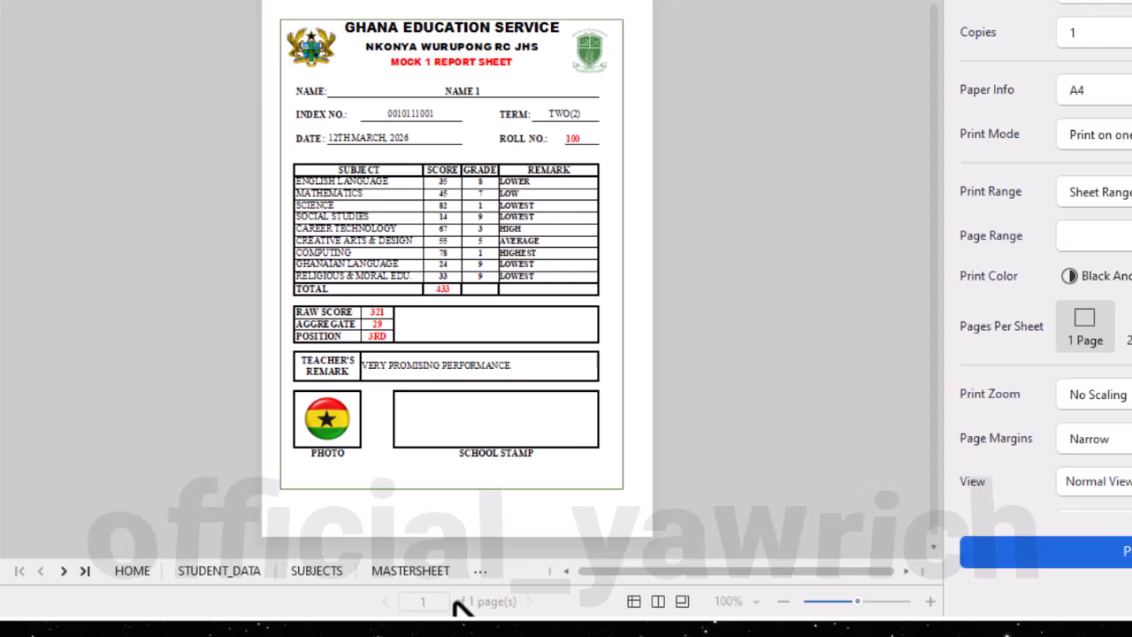
left_click(762, 2)
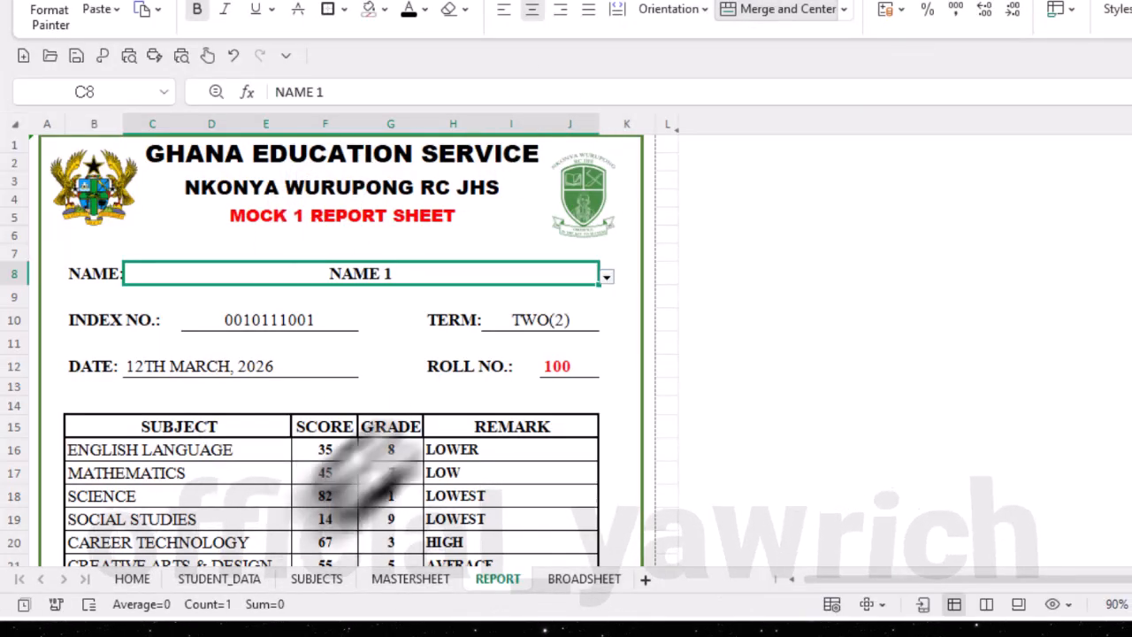
left_click(103, 57)
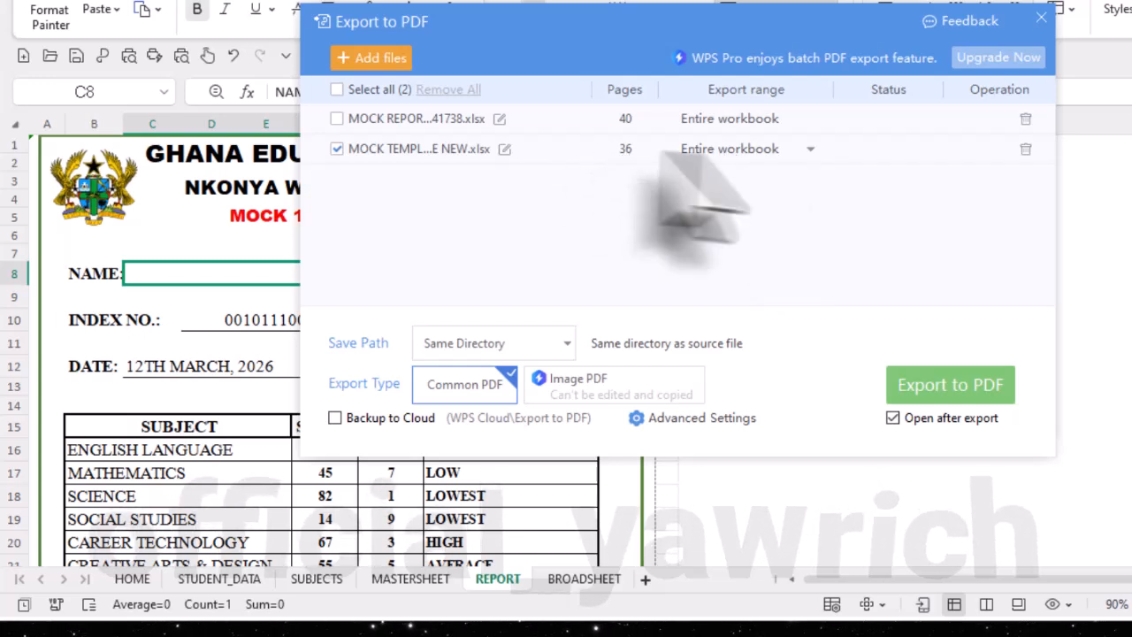
left_click(811, 149)
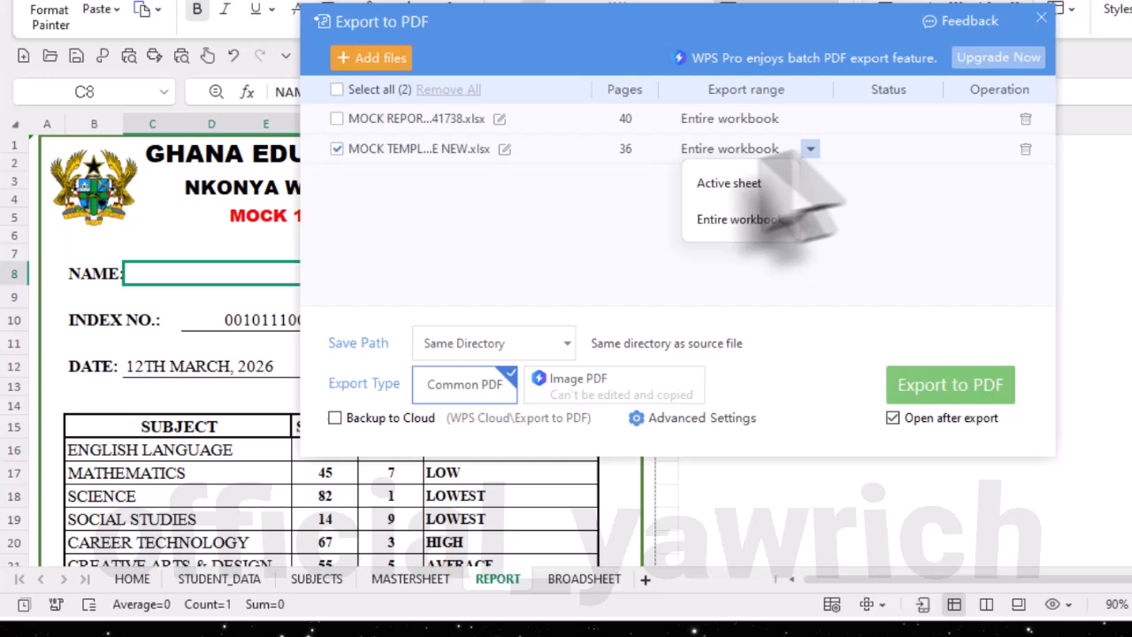
left_click(729, 183)
left_click(924, 385)
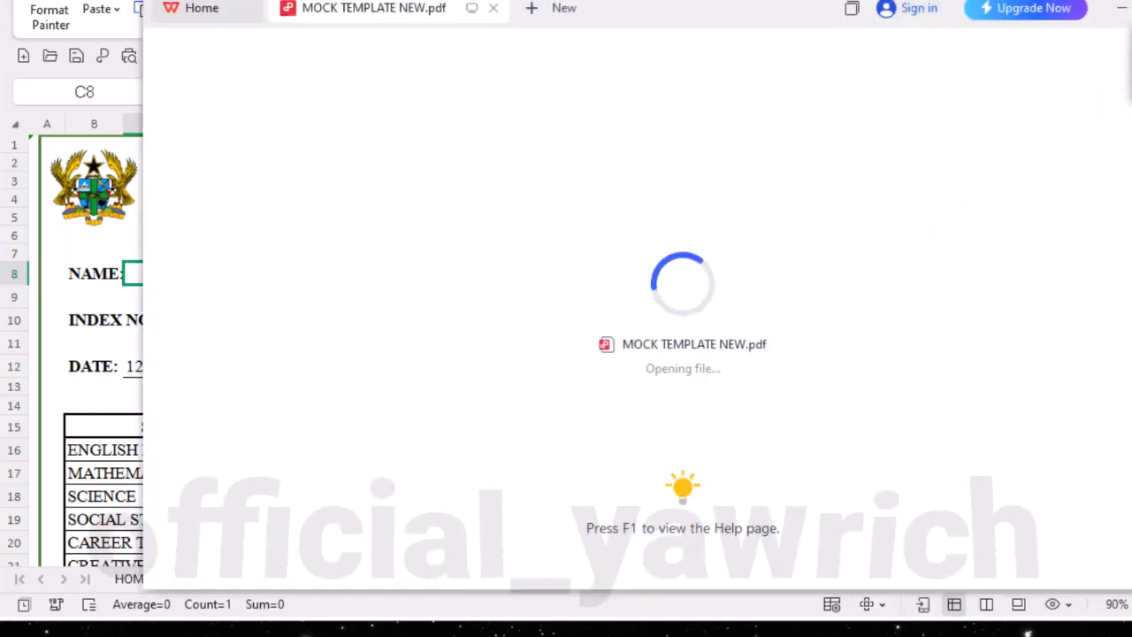
- Examine the exported PDF report from its header to the photo, and close the PDF export window
scroll(852, 366, "down", 3)
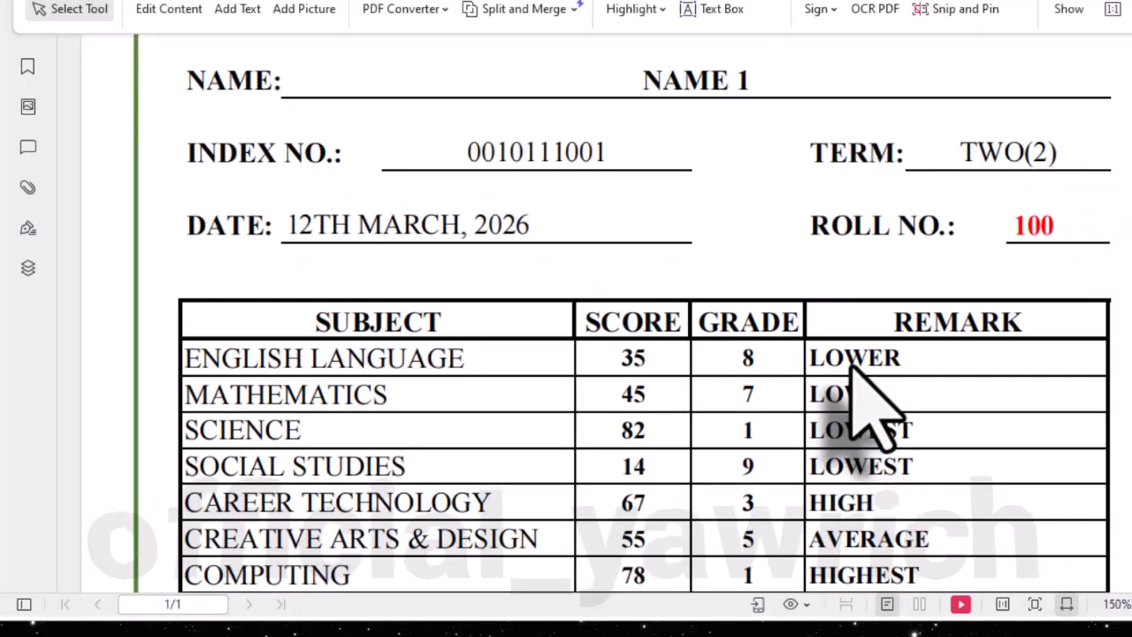
scroll(851, 365, "down", 10)
scroll(853, 354, "up", 12)
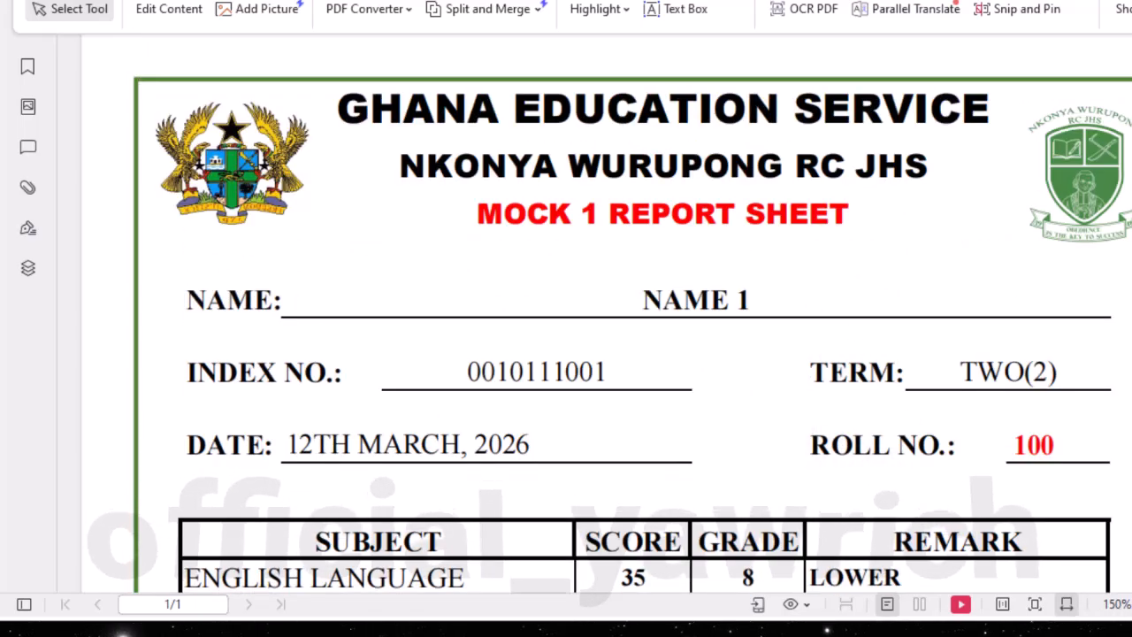
scroll(945, 456, "down", 5, "ctrl")
scroll(945, 456, "down", 3)
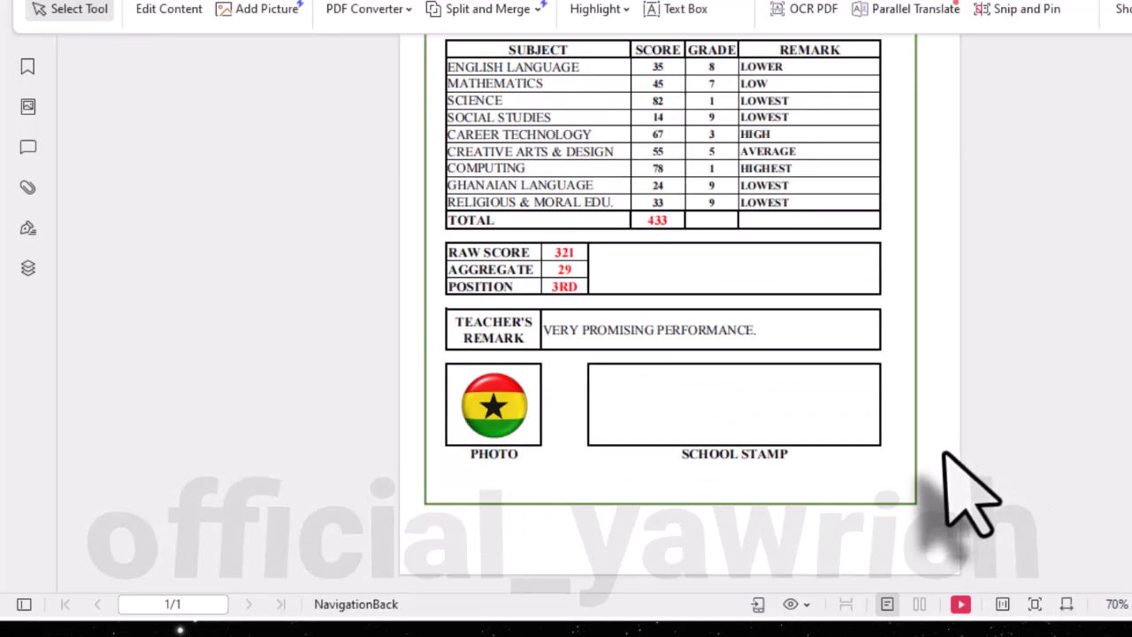
scroll(971, 495, "up", 3)
key("ctrl+p")
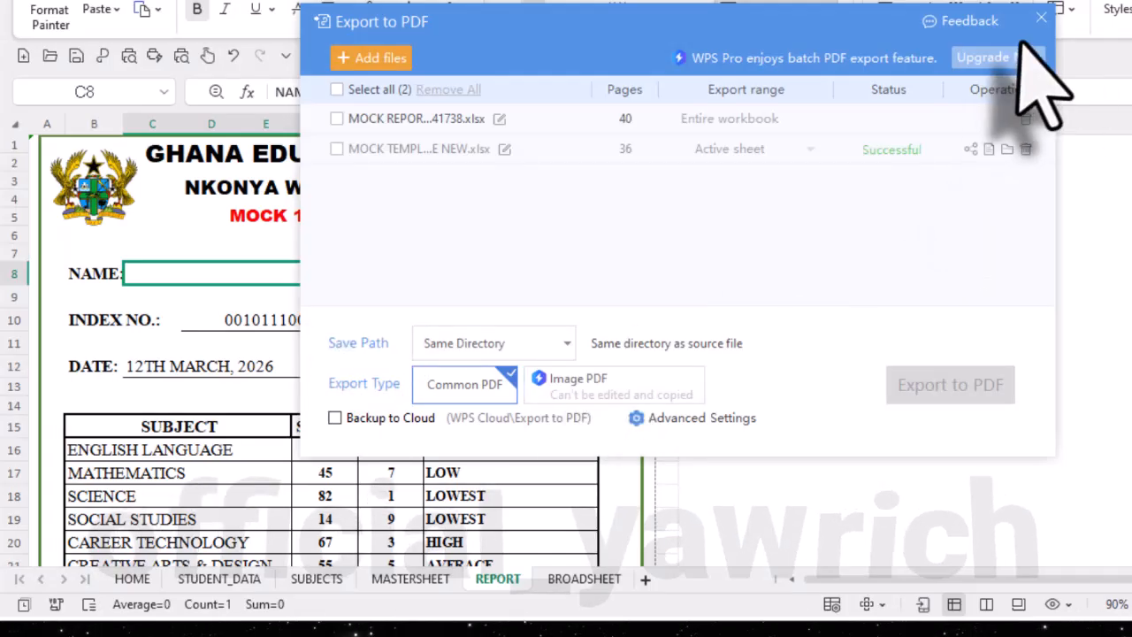
left_click(1042, 18)
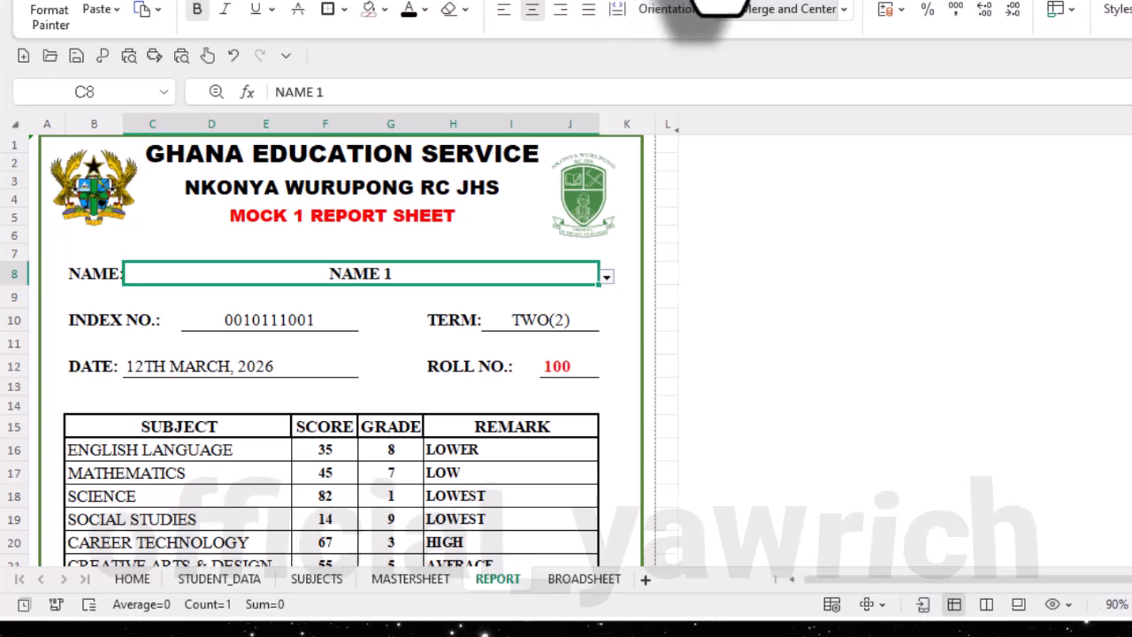
- Open the MOCK ANALYSIS TEMPLATE folder on the desktop and rename MOCK TEMPLATE NEW.pdf as NAME1.pdf
mouse_move(721, 5)
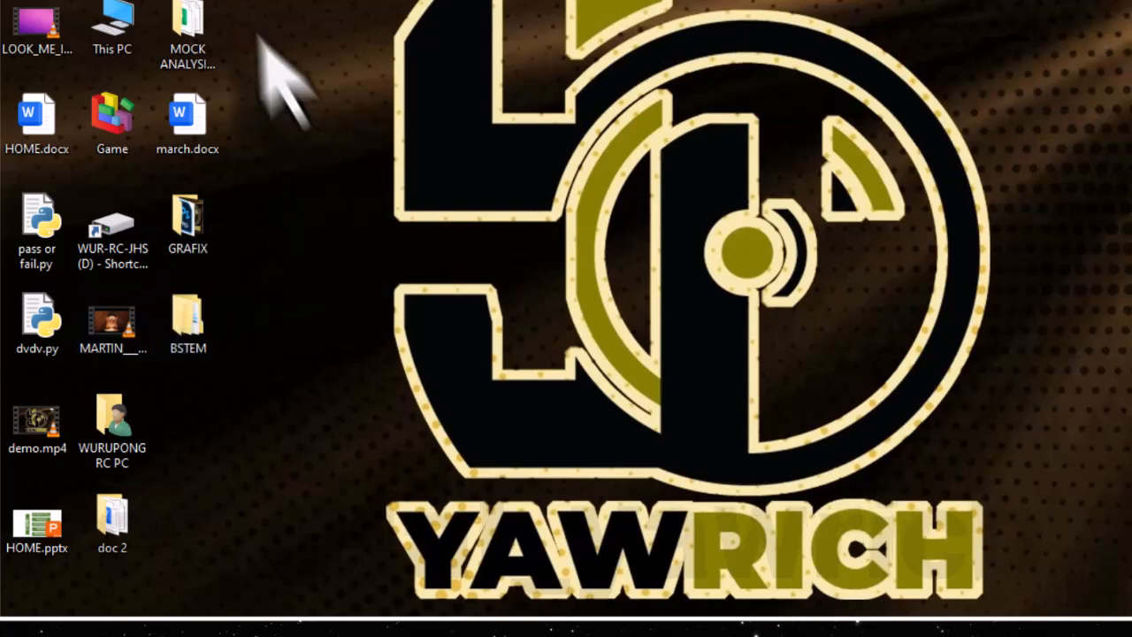
double_click(201, 36)
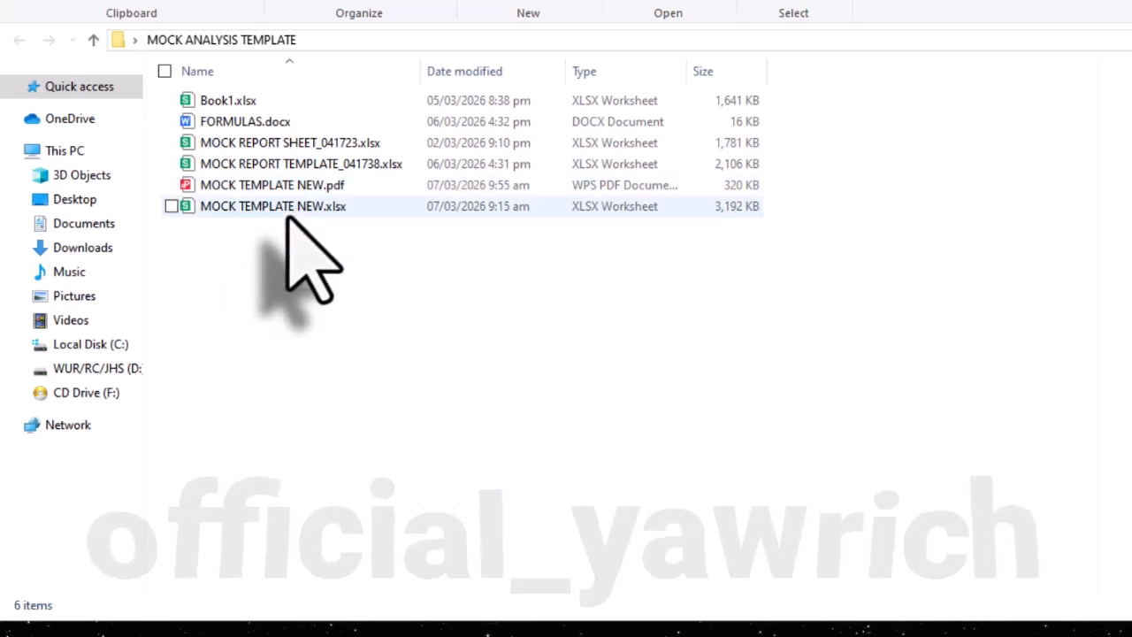
left_click(227, 185)
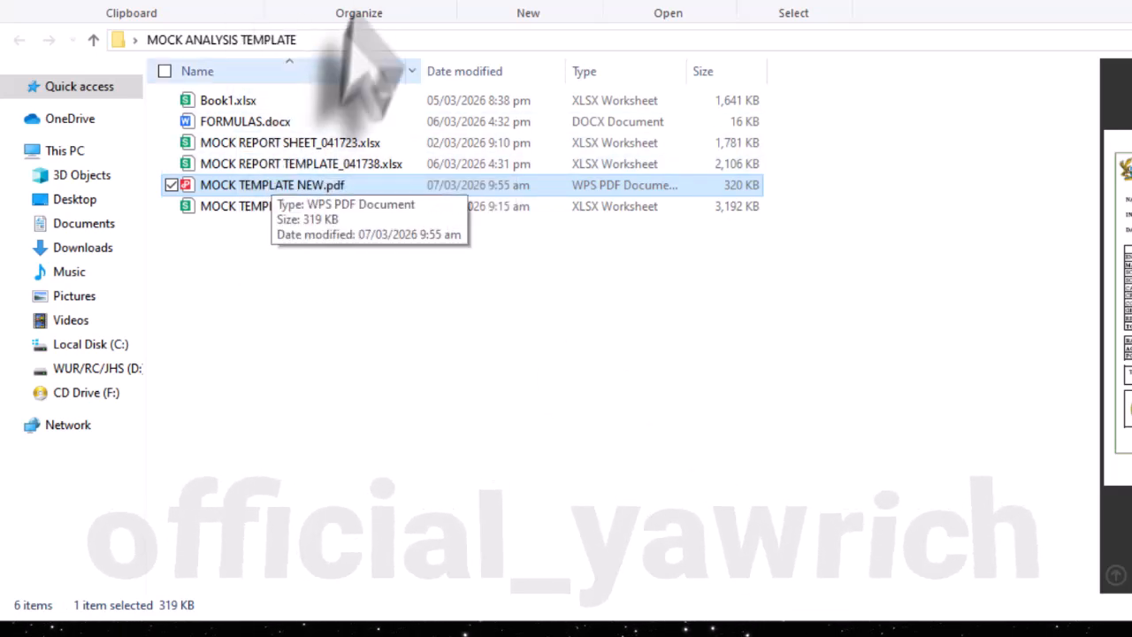
left_click(421, 4)
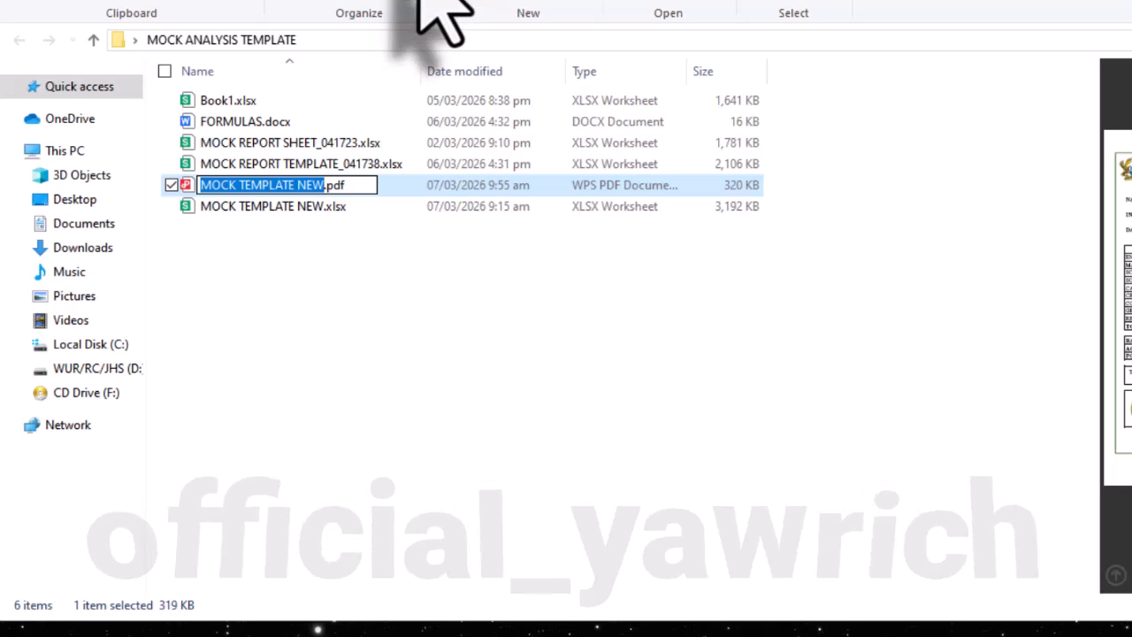
type("NAM")
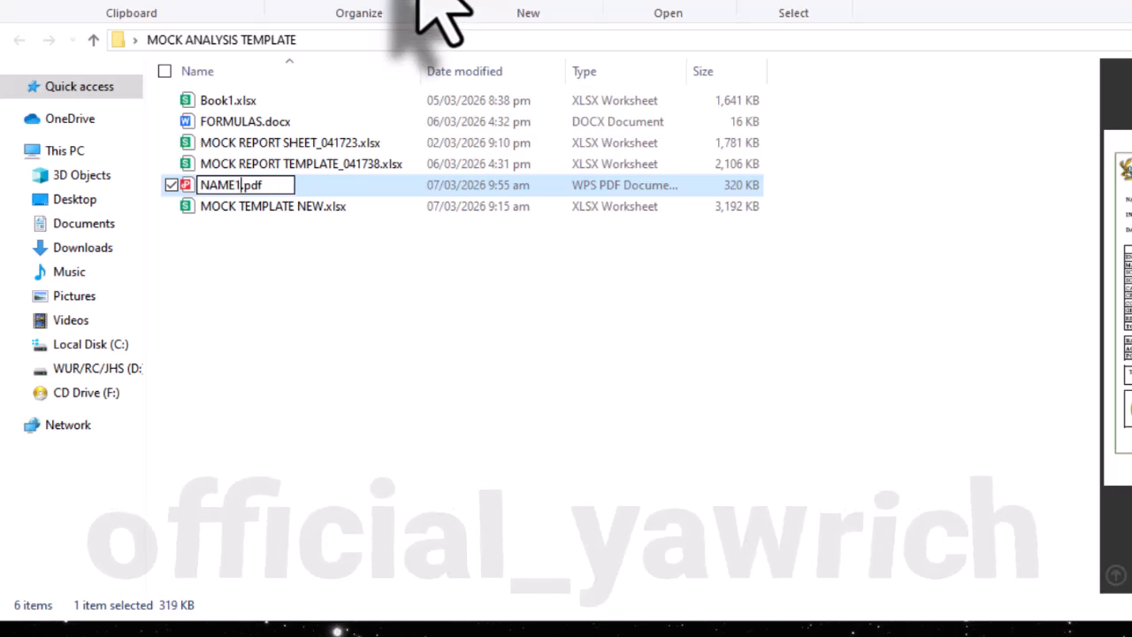
type("E1")
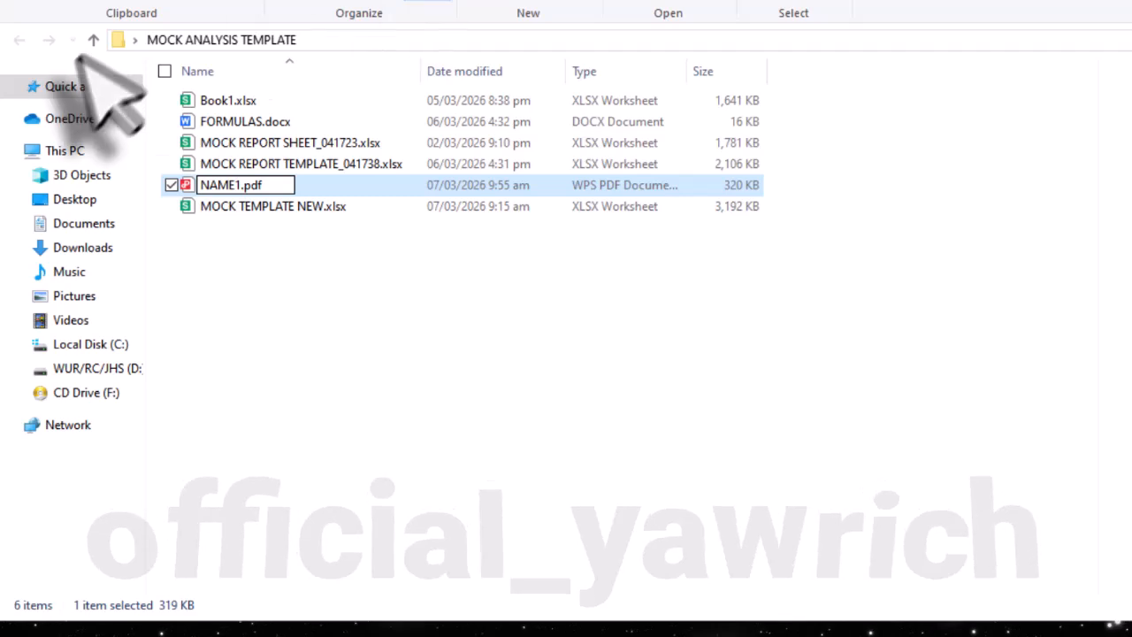
key("Return")
left_click(385, 372)
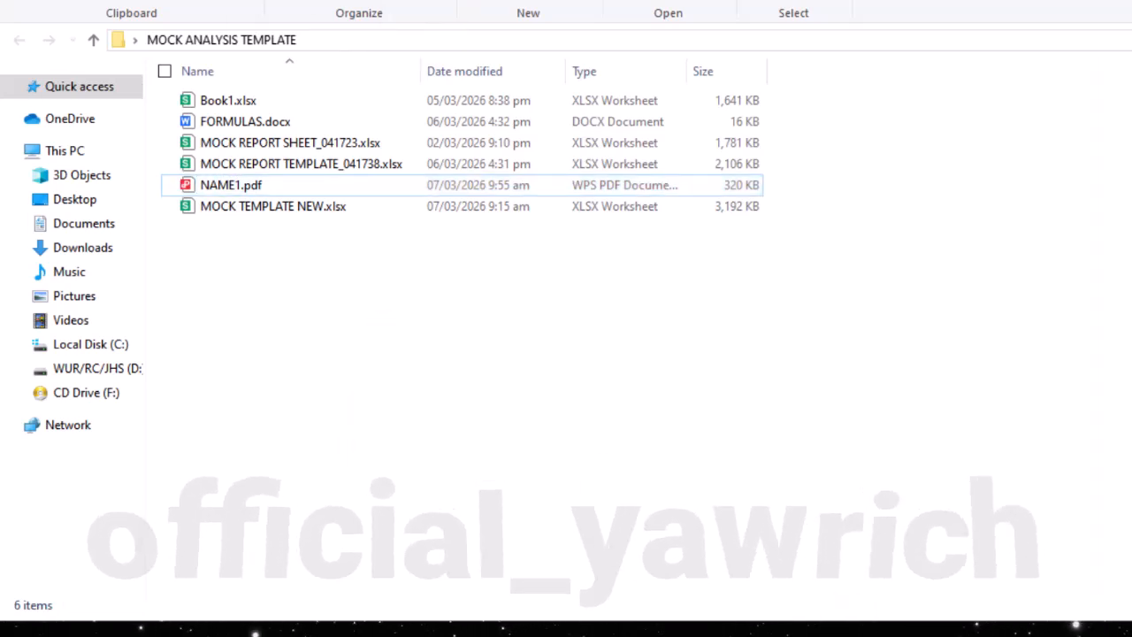
- Return to the REPORT sheet of MOCK TEMPLATE NEW.xlsx and choose NAME 2 as the student in C8
left_click(1043, 531)
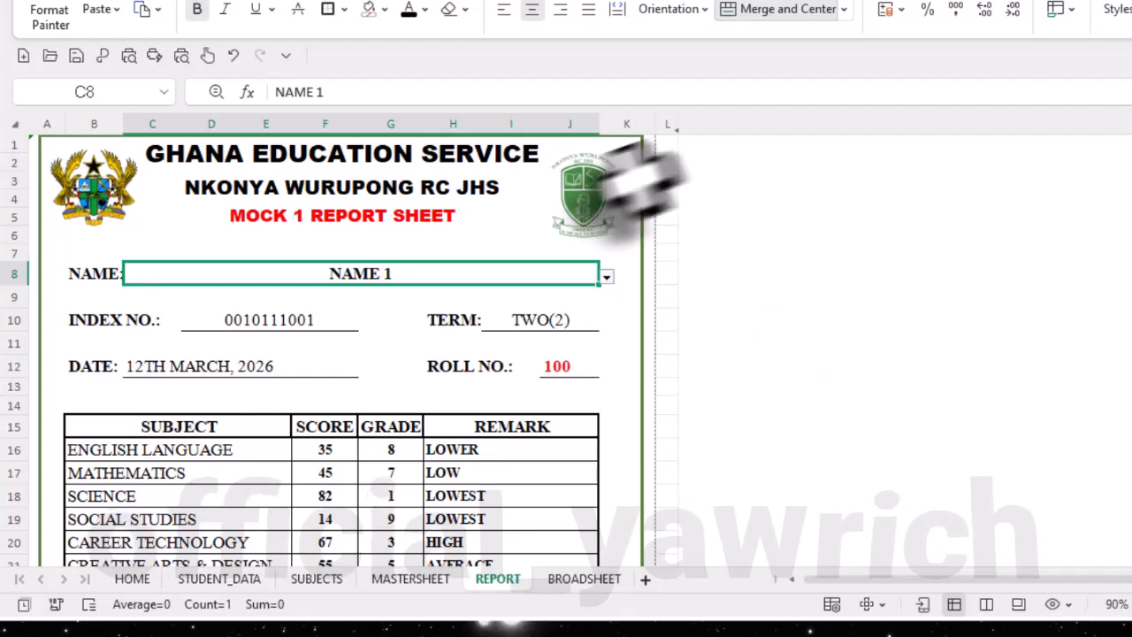
left_click(606, 276)
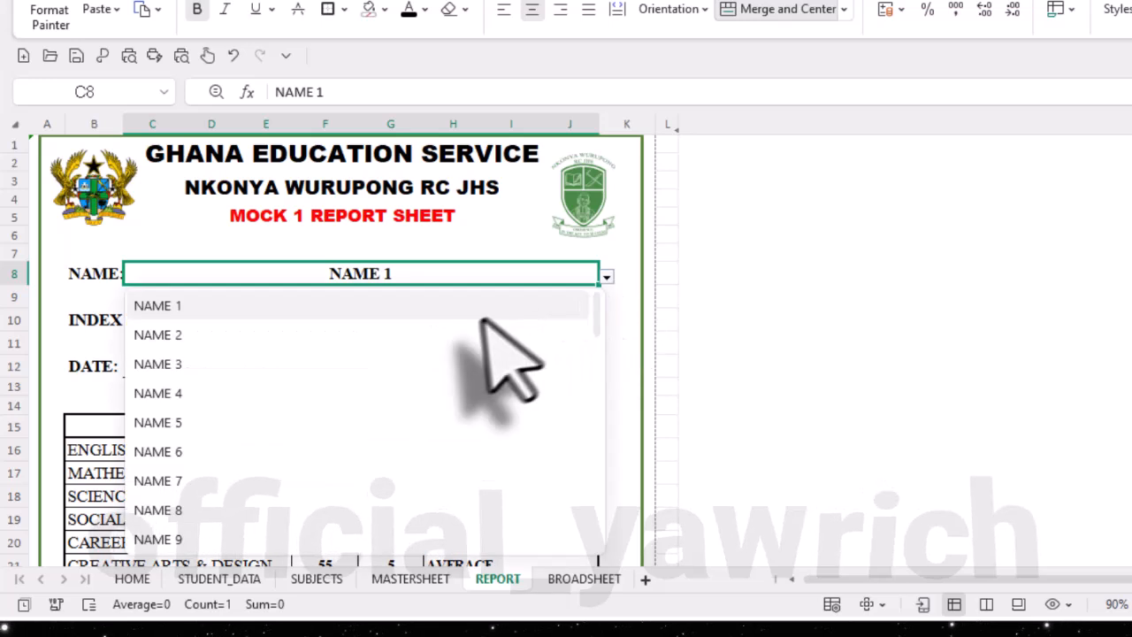
left_click(470, 334)
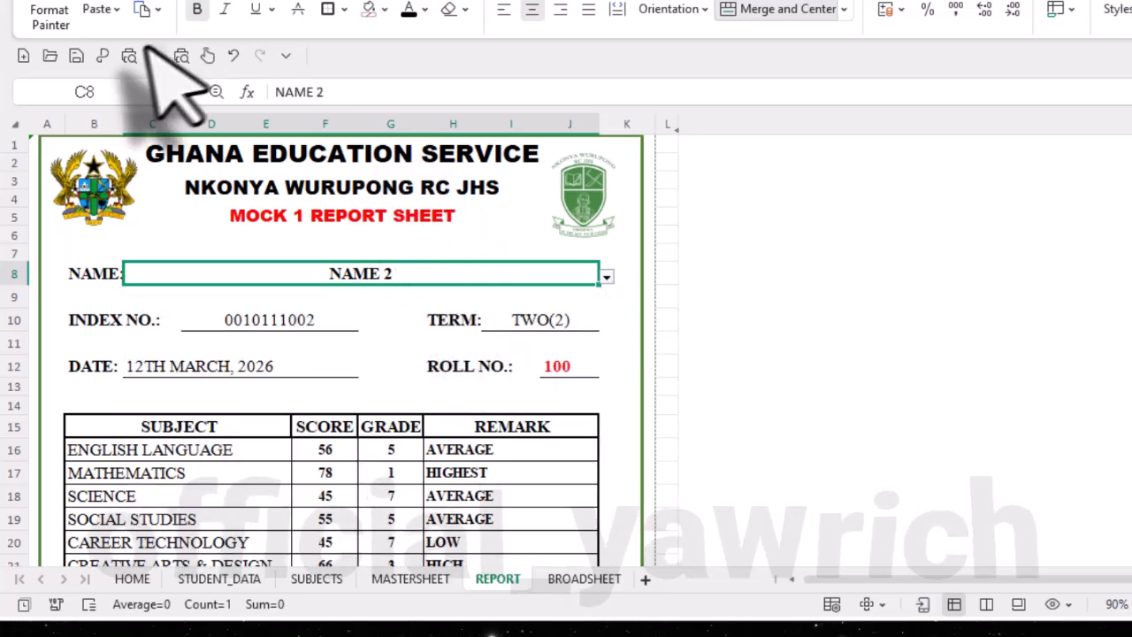
- Export only the active sheet of MOCK TEMPLATE NEW.xlsx as a common PDF in the same directory, and close the PDF and export windows
left_click(101, 55)
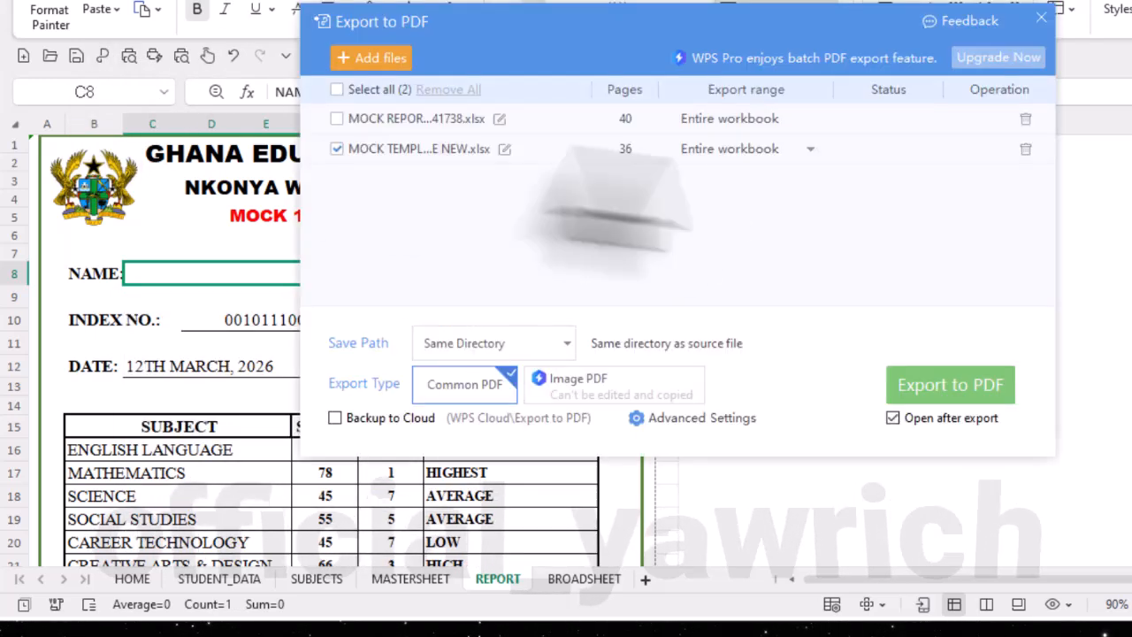
left_click(808, 149)
left_click(762, 183)
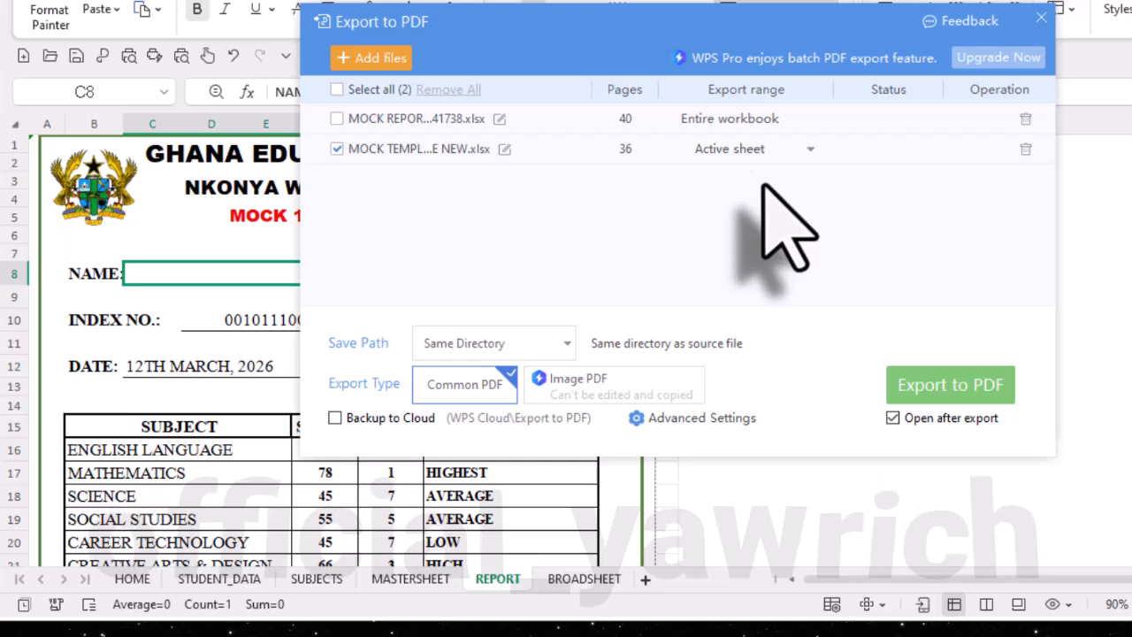
left_click(950, 387)
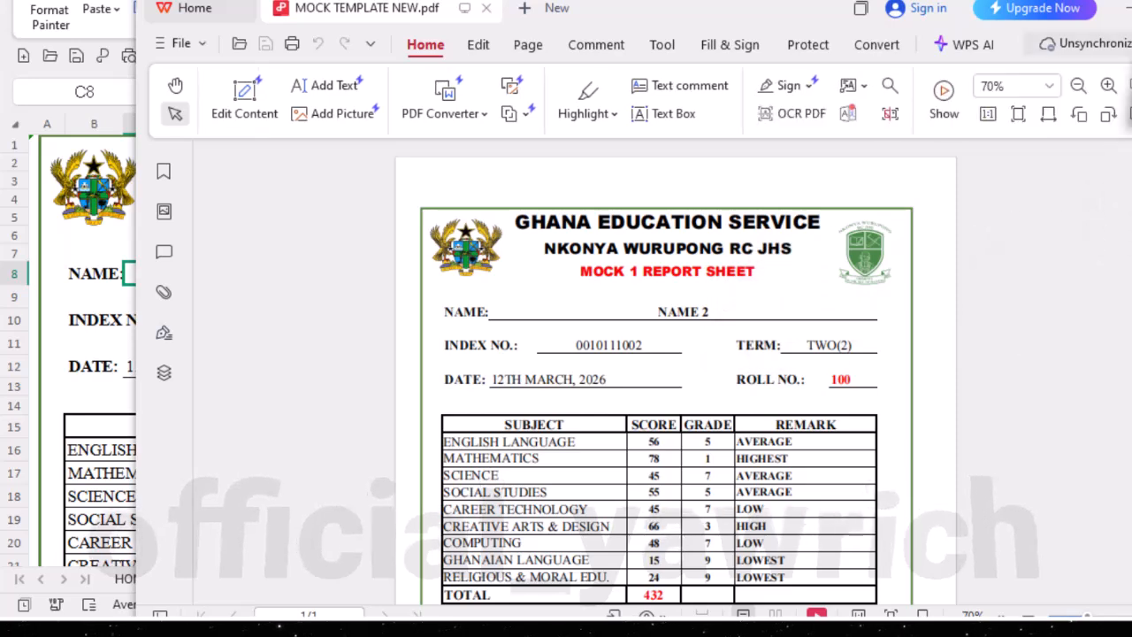
left_click(1131, 8)
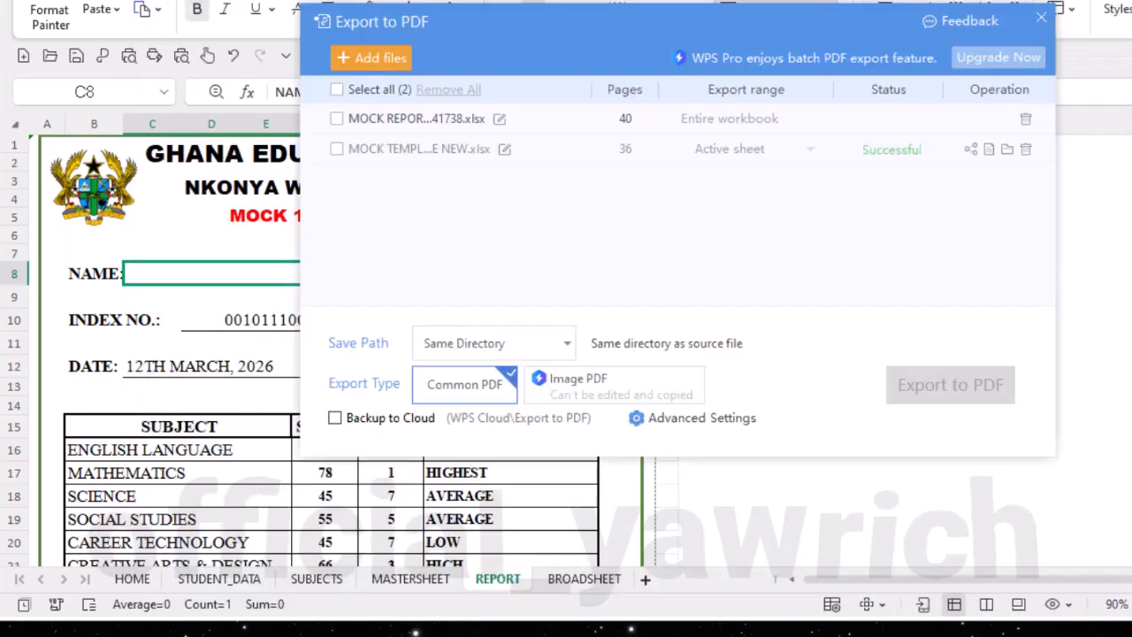
left_click(1039, 21)
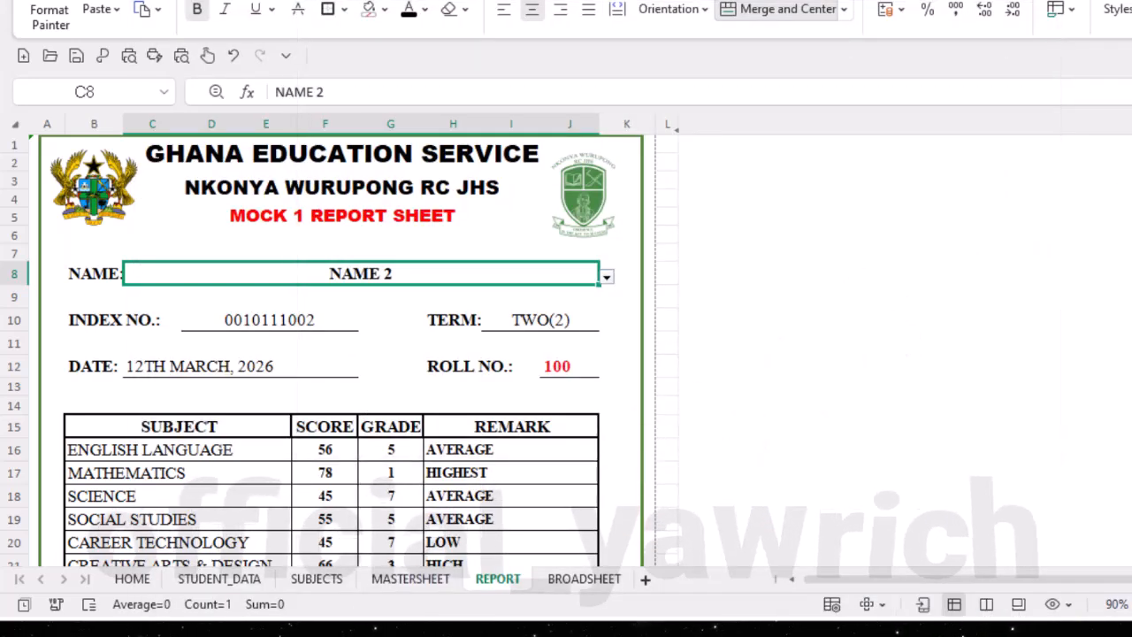
- In the MOCK ANALYSIS TEMPLATE folder, rename the newly exported MOCK TEMPLATE NEW.pdf as NAME2.pdf
left_click(380, 630)
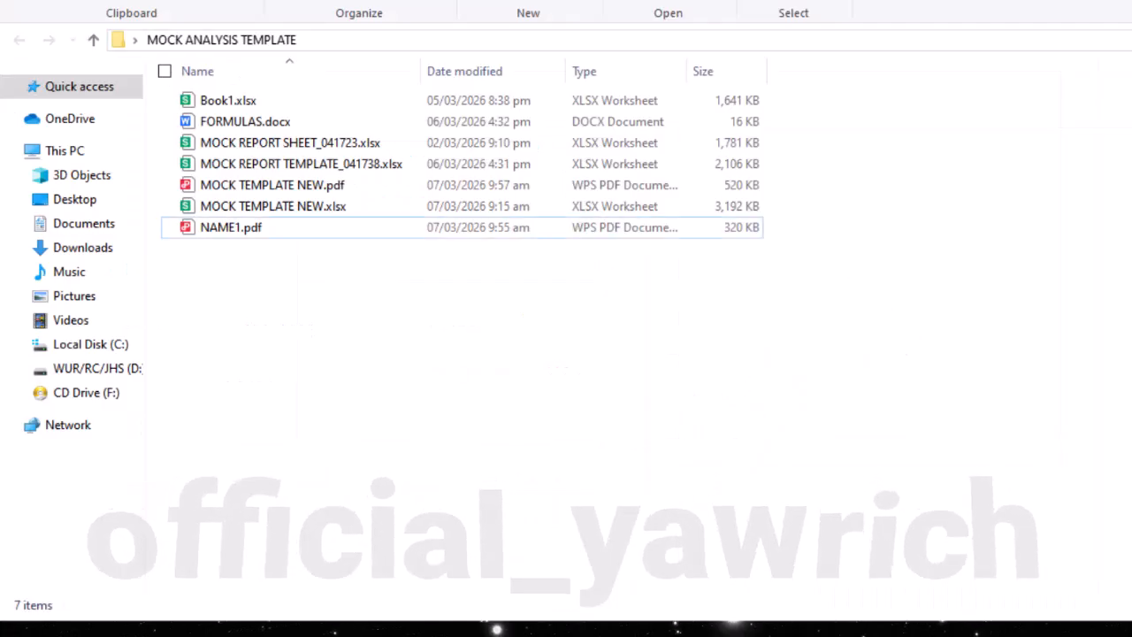
double_click(228, 188)
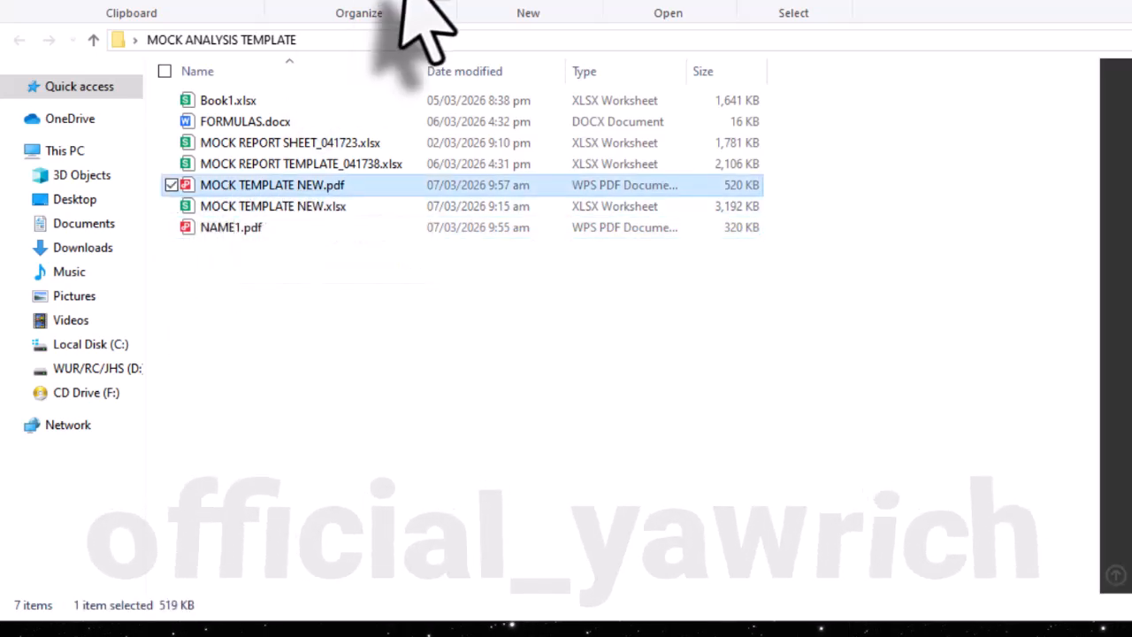
key("F2")
type("NA")
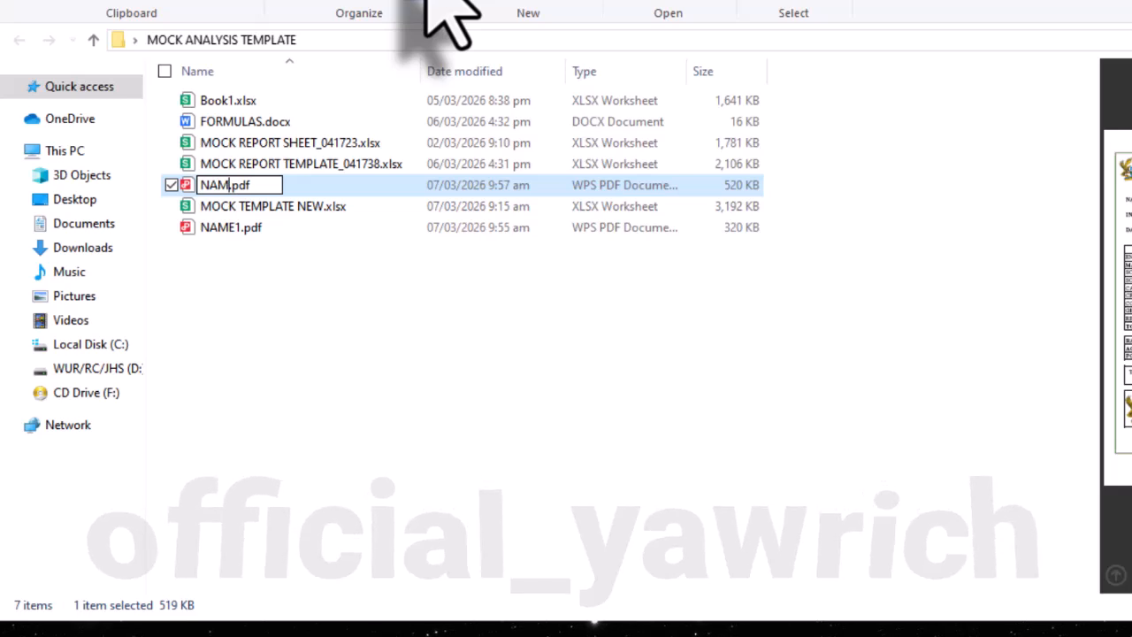
type("ME2")
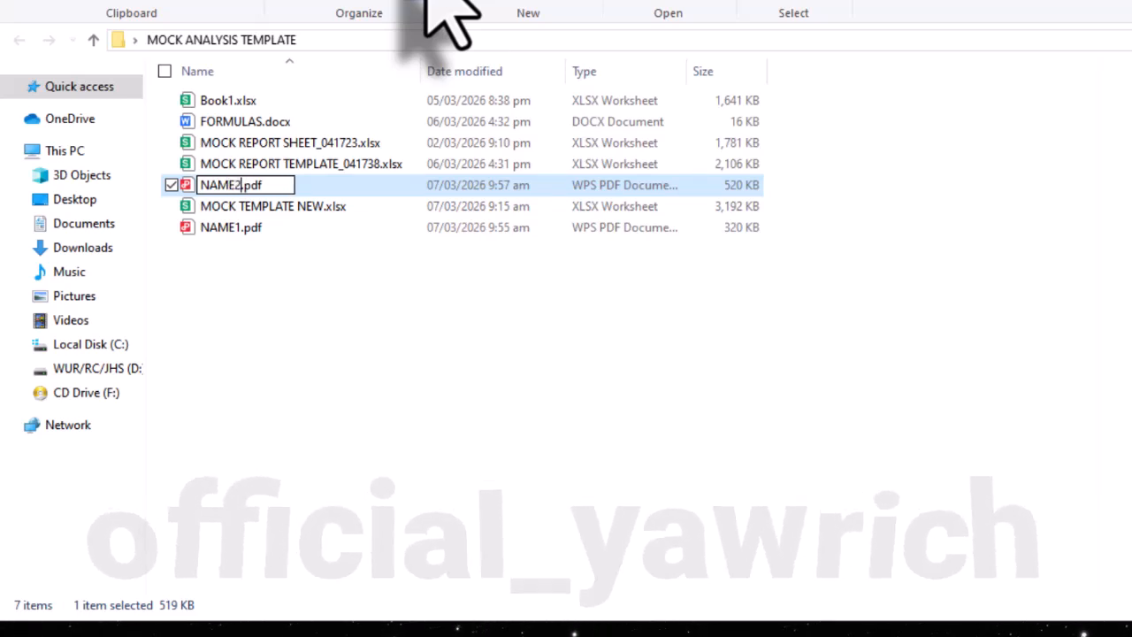
key("Return")
left_click(461, 350)
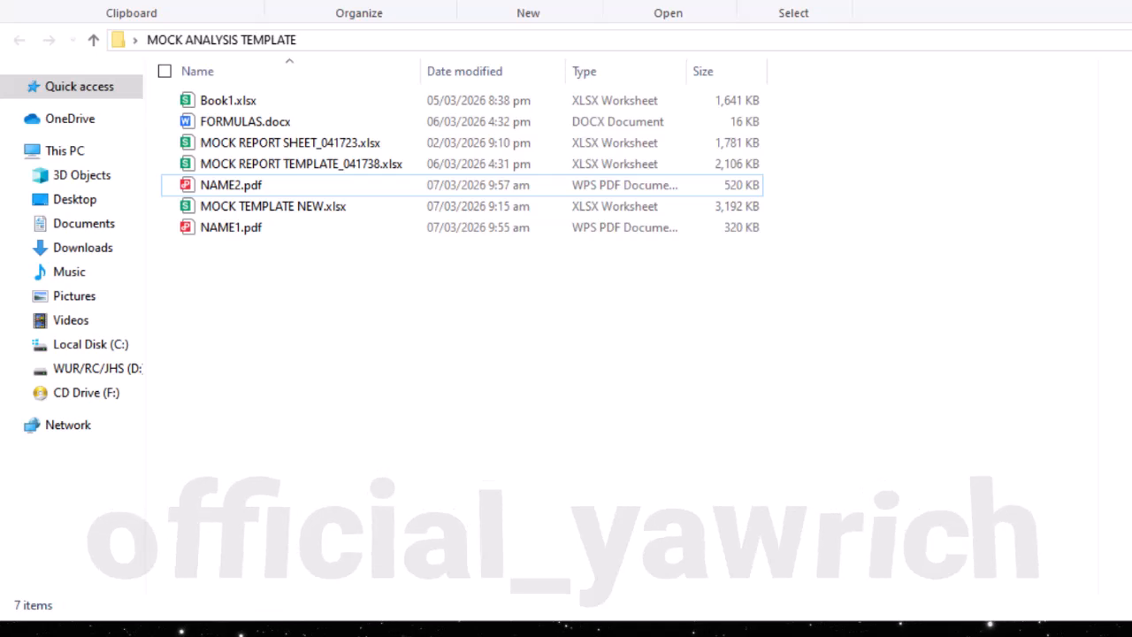
- Switch back to MOCK TEMPLATE NEW.xlsx and check the NAME 2 report's totals, position, teacher's remark and photo
mouse_move(913, 632)
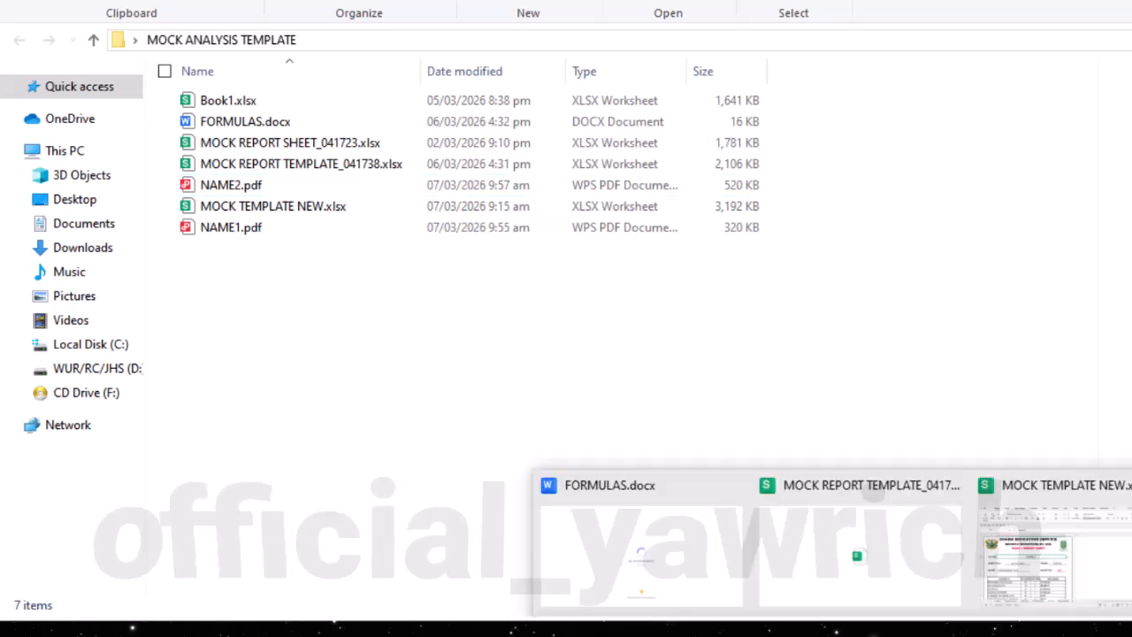
left_click(1042, 559)
scroll(477, 434, "down", 7)
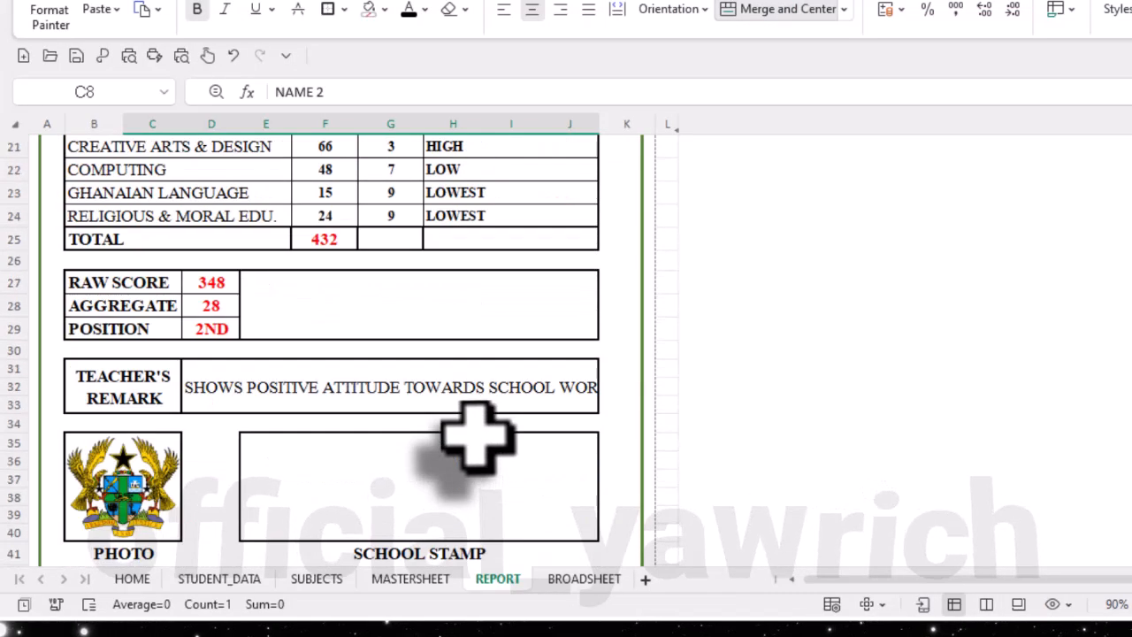
scroll(478, 433, "up", 7)
scroll(478, 434, "up", 3)
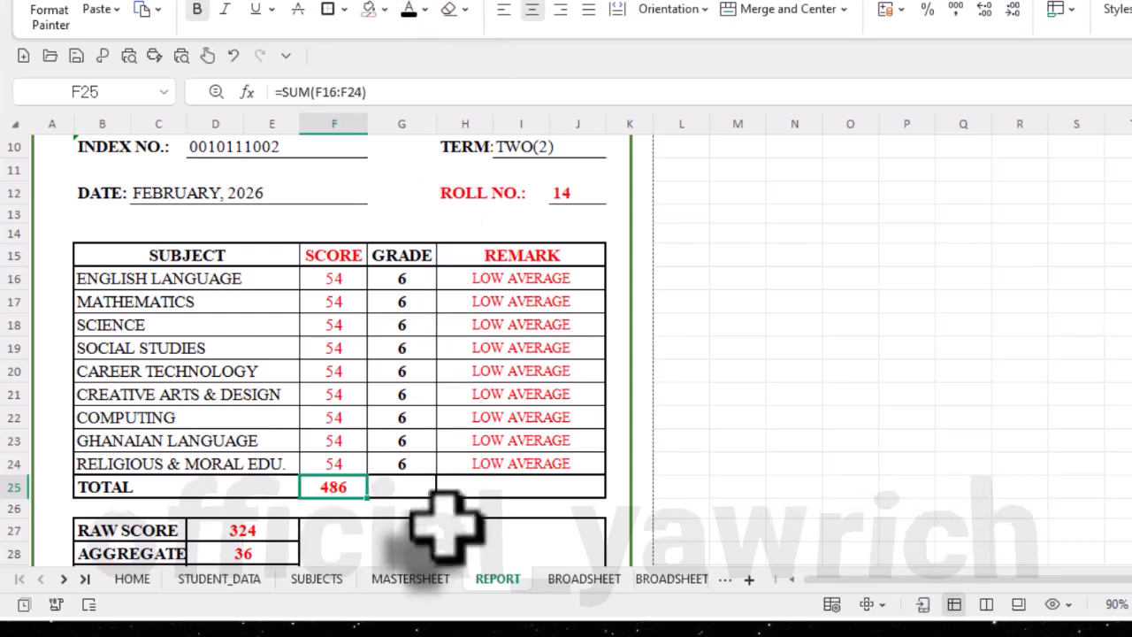
- Open the BROADSHEET sheet in the completed mock report workbook to view its layout of scores, grades and positions
left_click(608, 581)
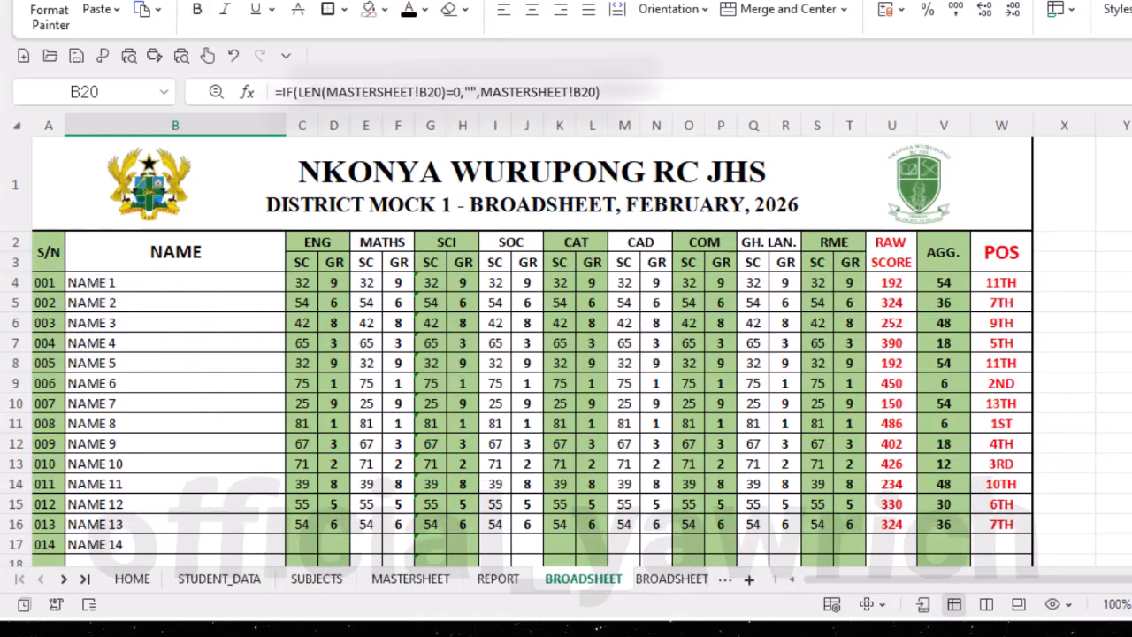